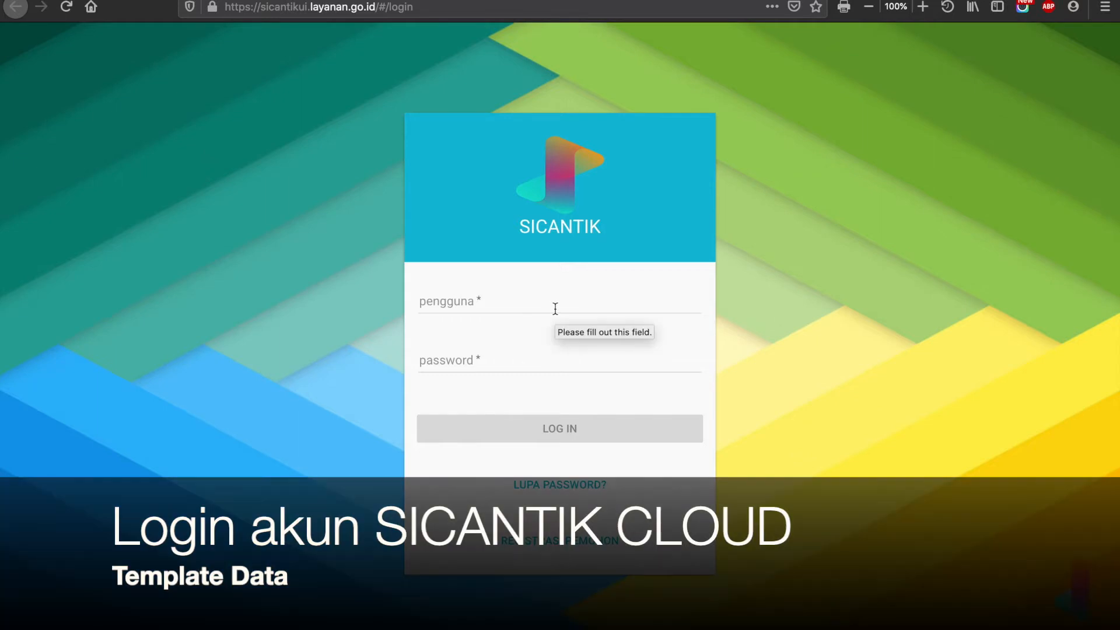
- Sign in to SICANTIK Cloud using the browser's saved login credentials
{"action": "left_click", "coordinate": [556, 309]}
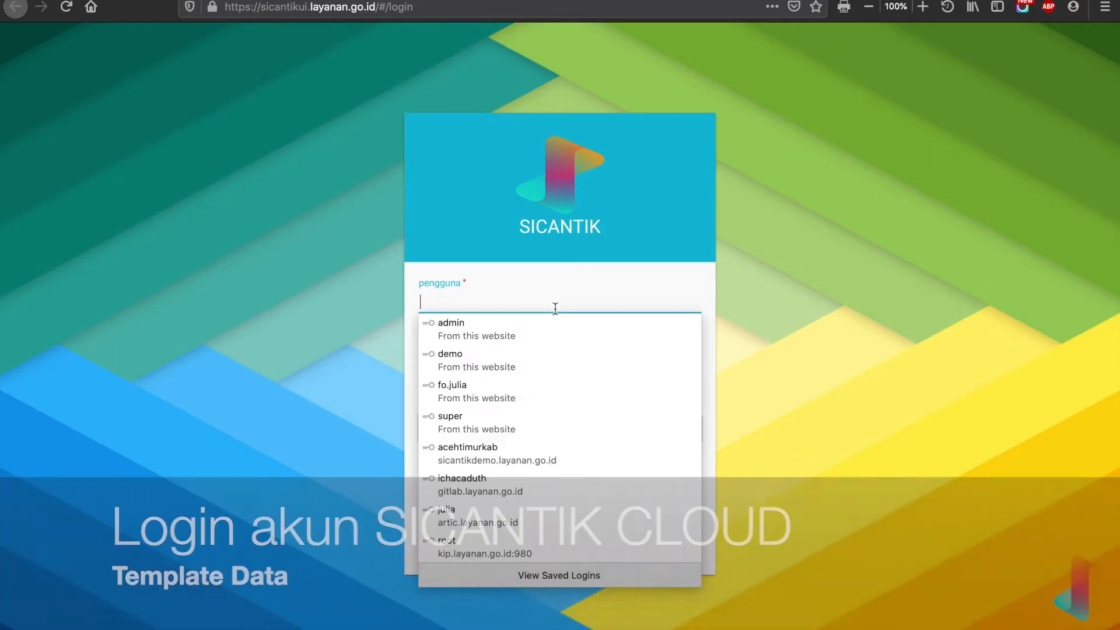
{"action": "type", "text": "demo"}
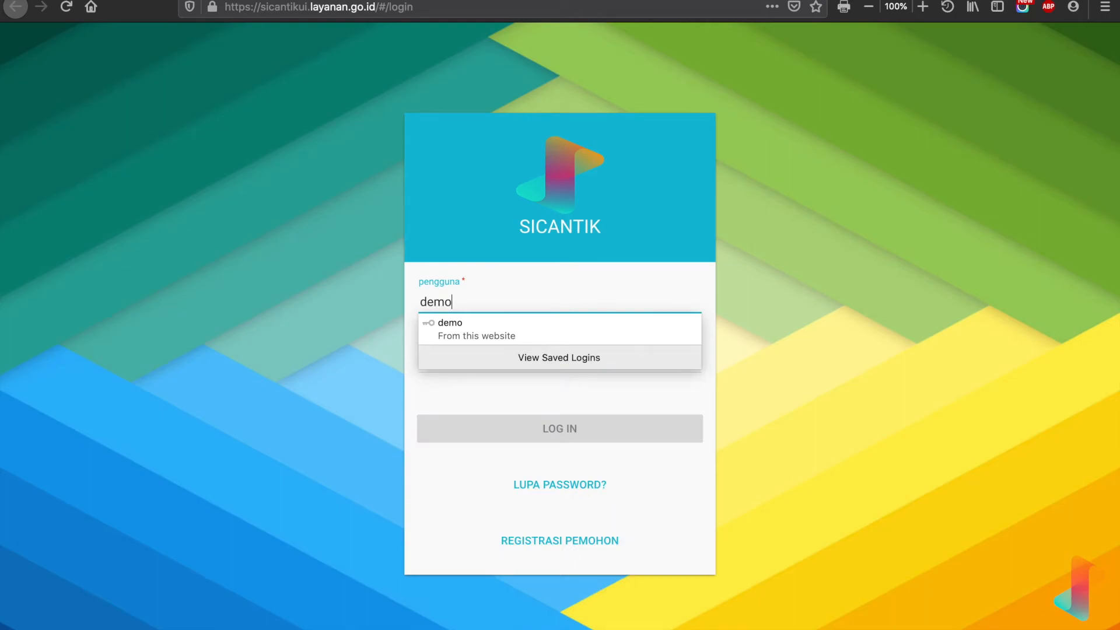
{"action": "left_click", "coordinate": [563, 350]}
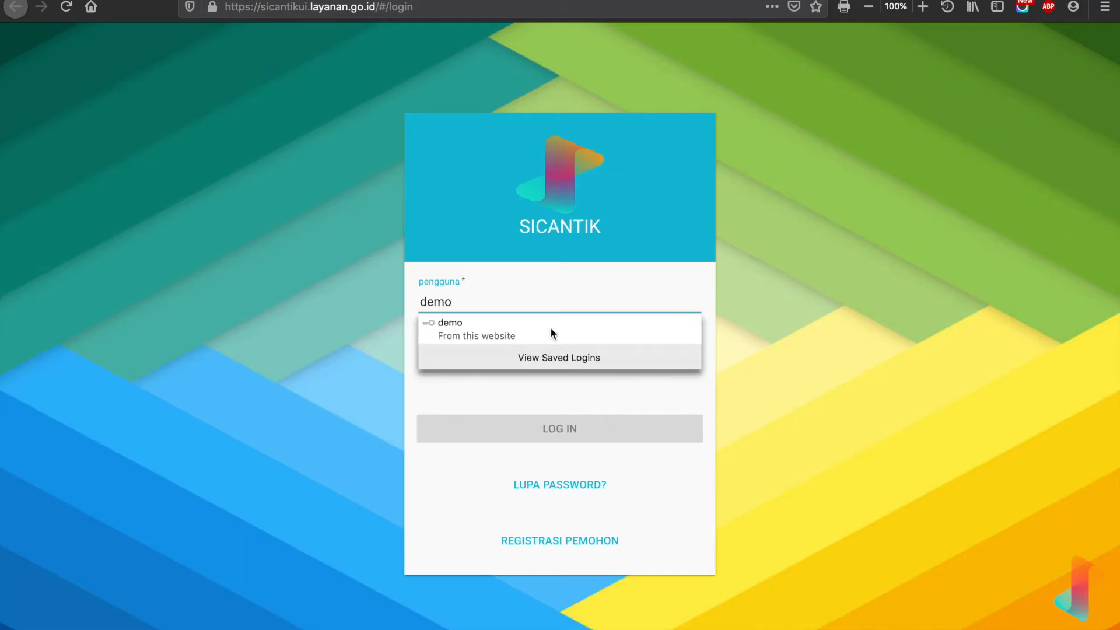
{"action": "left_click", "coordinate": [550, 329]}
{"action": "left_click", "coordinate": [558, 438]}
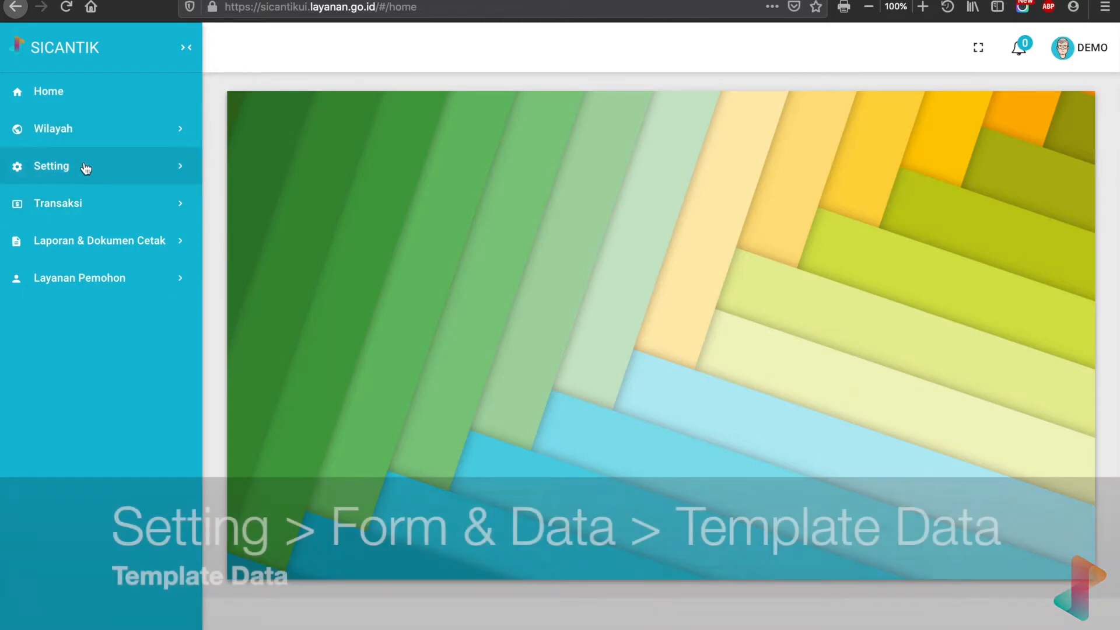
- Open Setting > Form & Data > Template Data and duplicate that browser tab
{"action": "left_click", "coordinate": [85, 169]}
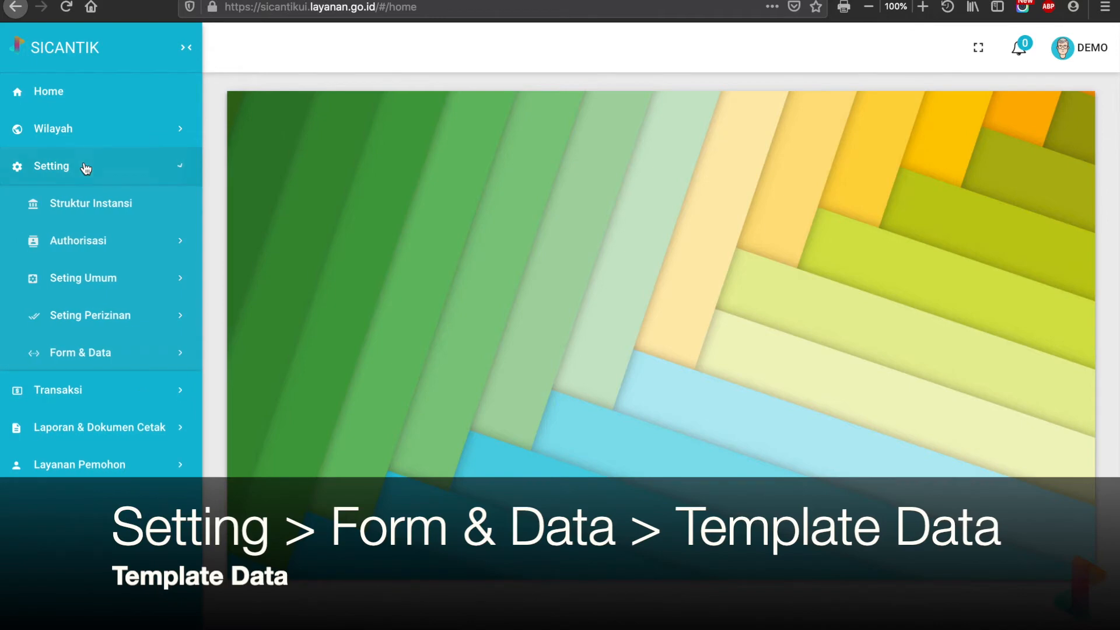
{"action": "left_click", "coordinate": [111, 354]}
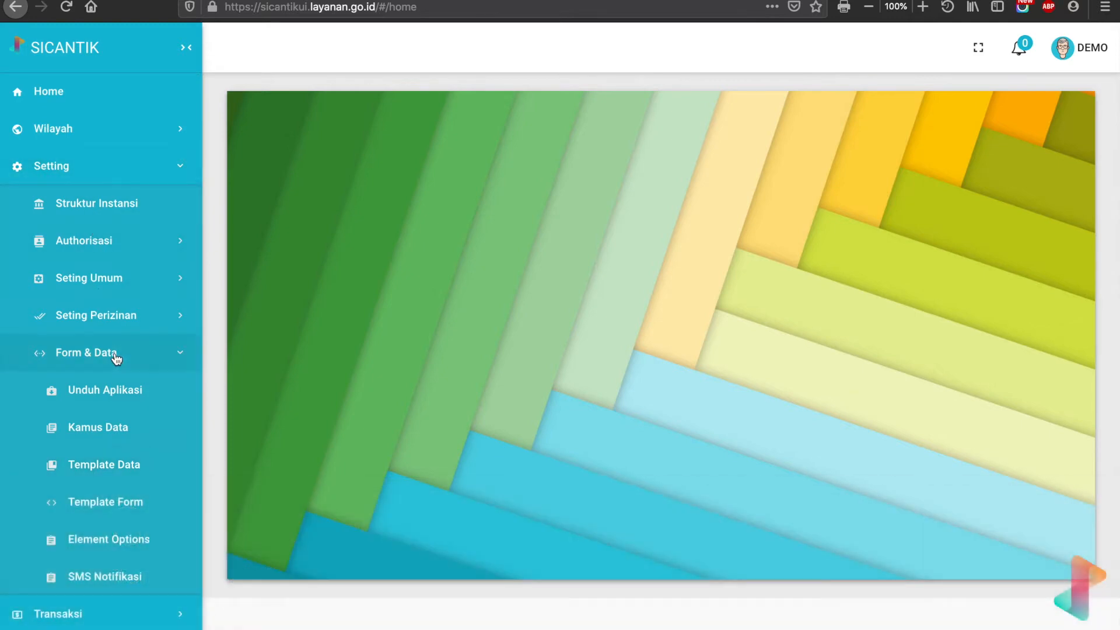
{"action": "left_click", "coordinate": [120, 465]}
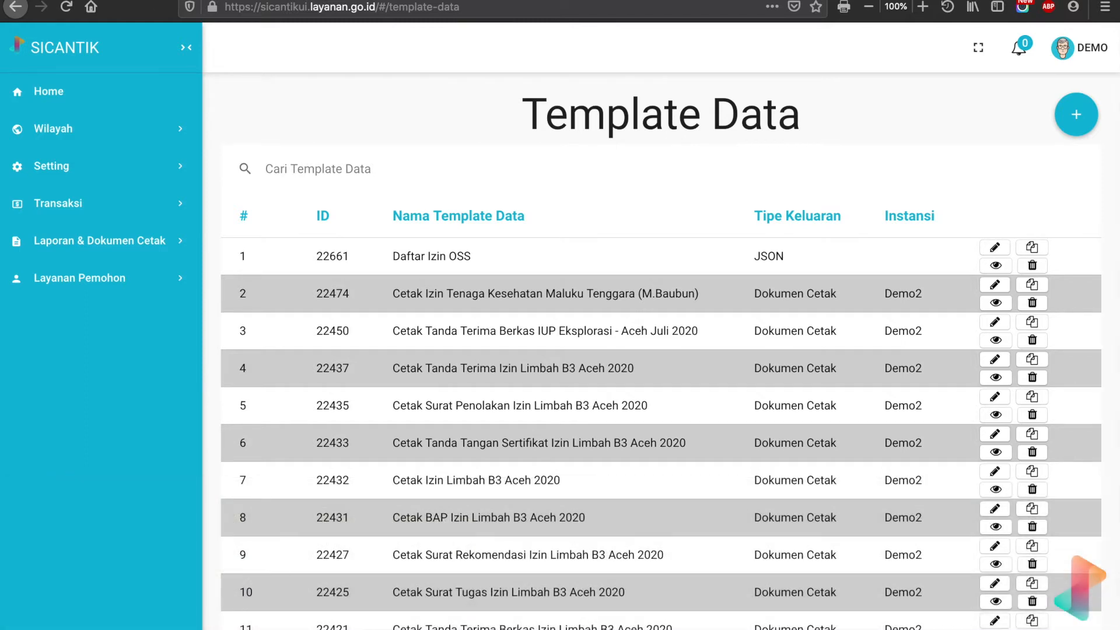
{"action": "right_click", "coordinate": [122, 0]}
{"action": "left_click", "coordinate": [167, 33]}
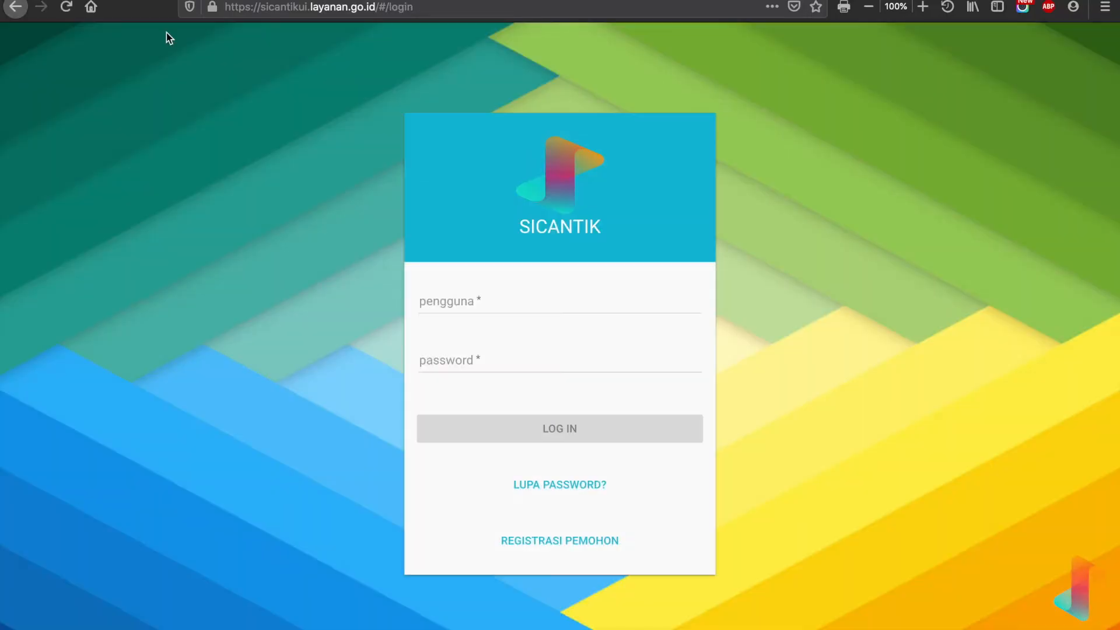
- Sign in again in the duplicated tab with the saved login
{"action": "left_click", "coordinate": [483, 295]}
{"action": "type", "text": "de"}
{"action": "left_click", "coordinate": [483, 325]}
{"action": "left_click", "coordinate": [515, 427]}
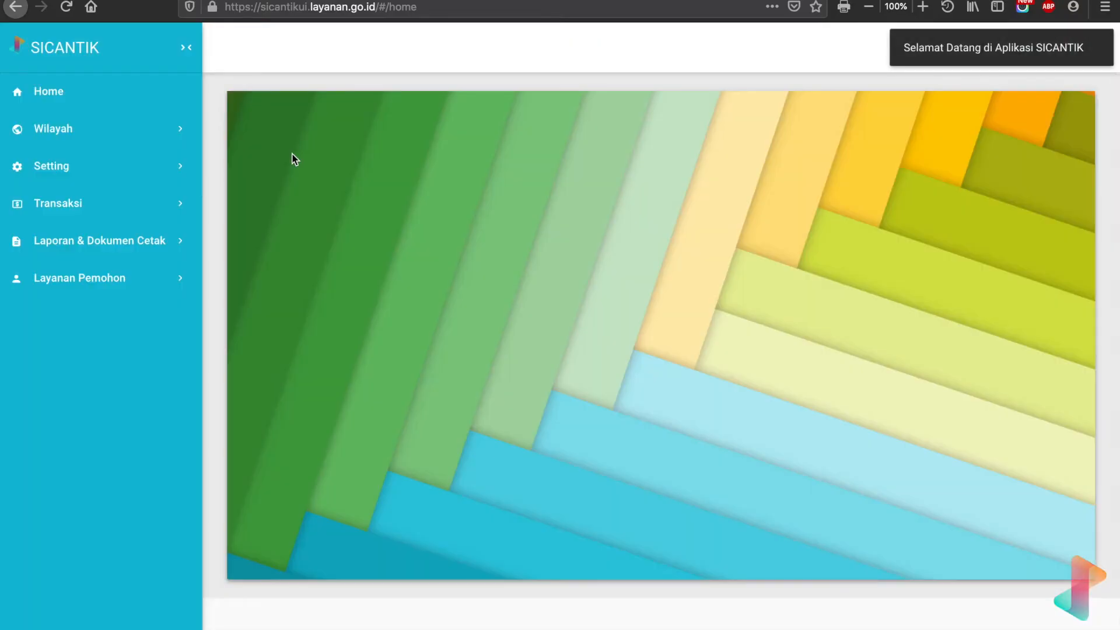
- In Setting > Seting Perizinan > Alur Proses, search 'bimtek' and edit the Bimtek Pranaya flow
{"action": "left_click", "coordinate": [151, 168]}
{"action": "left_click", "coordinate": [135, 317]}
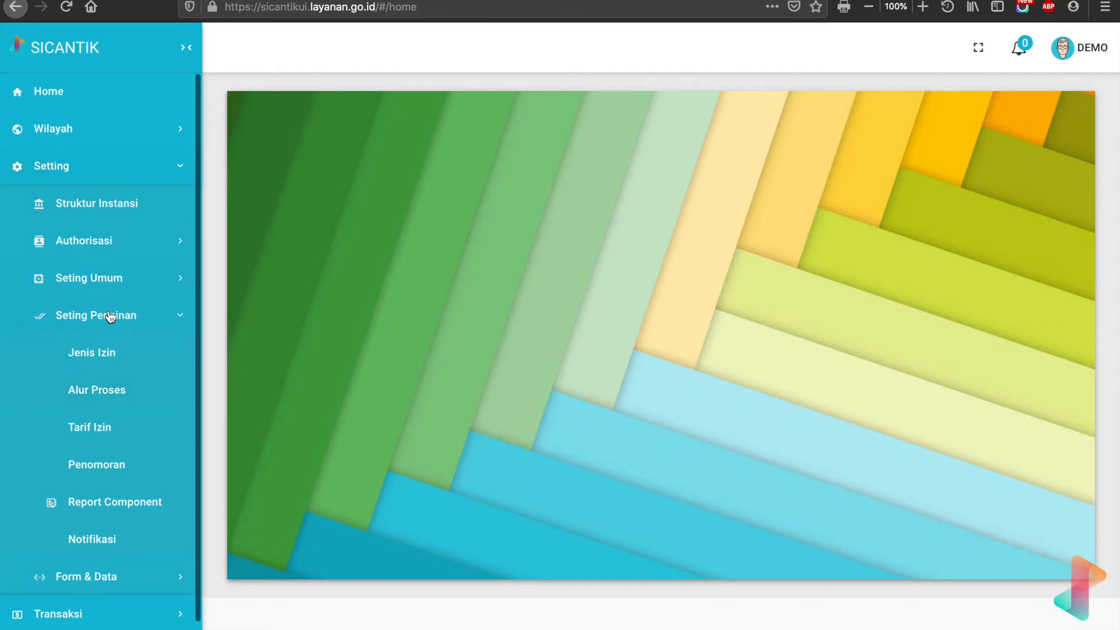
{"action": "left_click", "coordinate": [82, 401]}
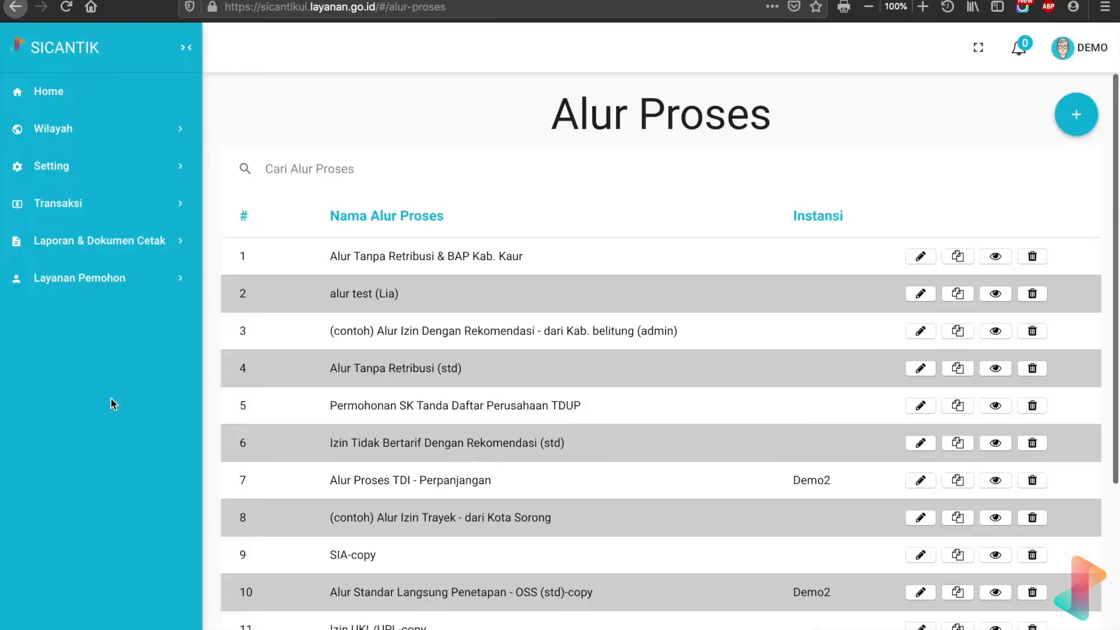
{"action": "left_click", "coordinate": [328, 169]}
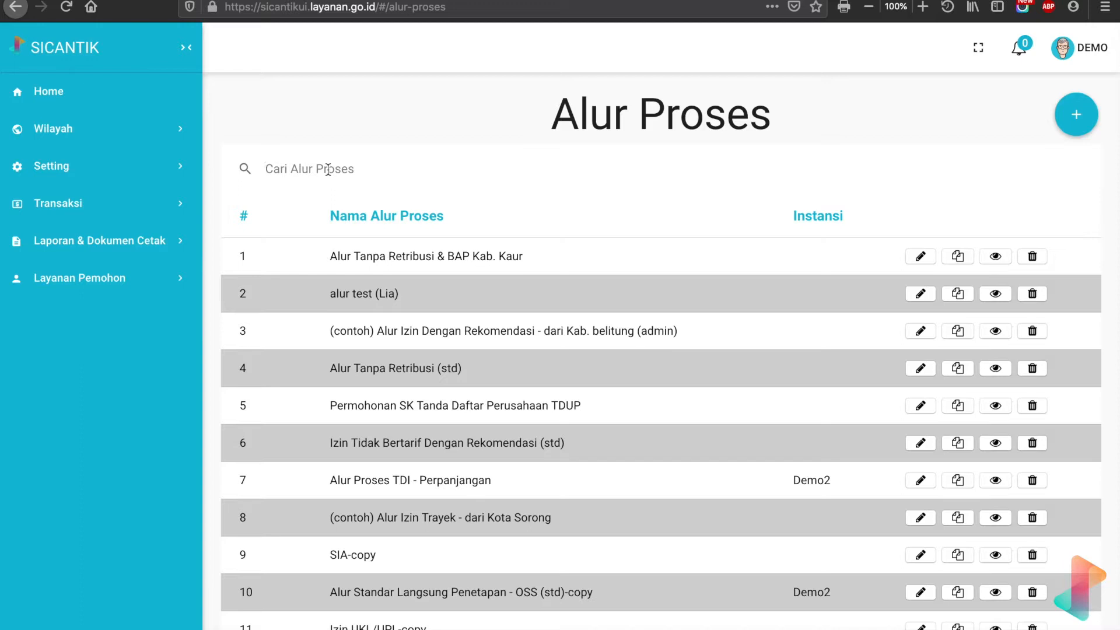
{"action": "type", "text": "bimtek"}
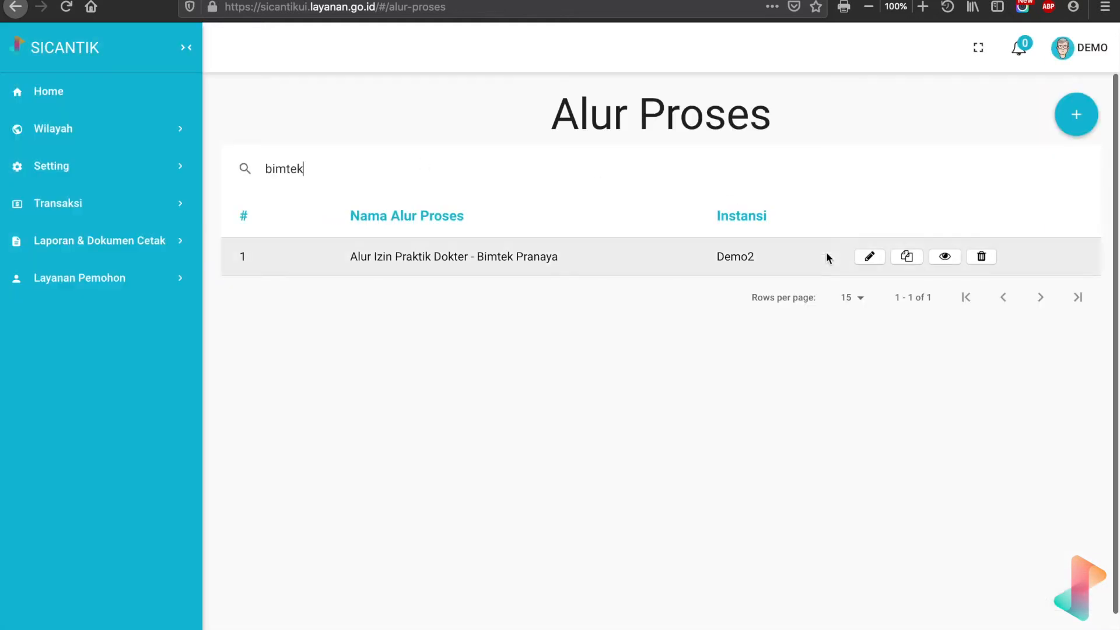
{"action": "left_click", "coordinate": [871, 257]}
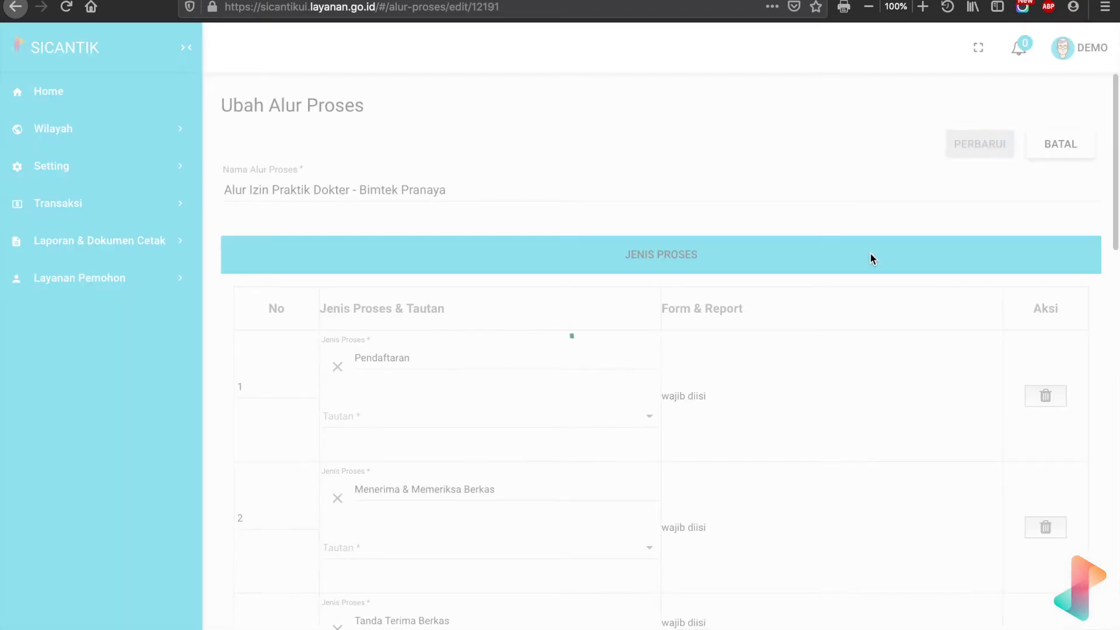
- Scroll through the flow's Jenis Proses table to review each step's Tautan and linked form
{"action": "scroll", "coordinate": [871, 253], "scroll_direction": "down", "scroll_amount": 5}
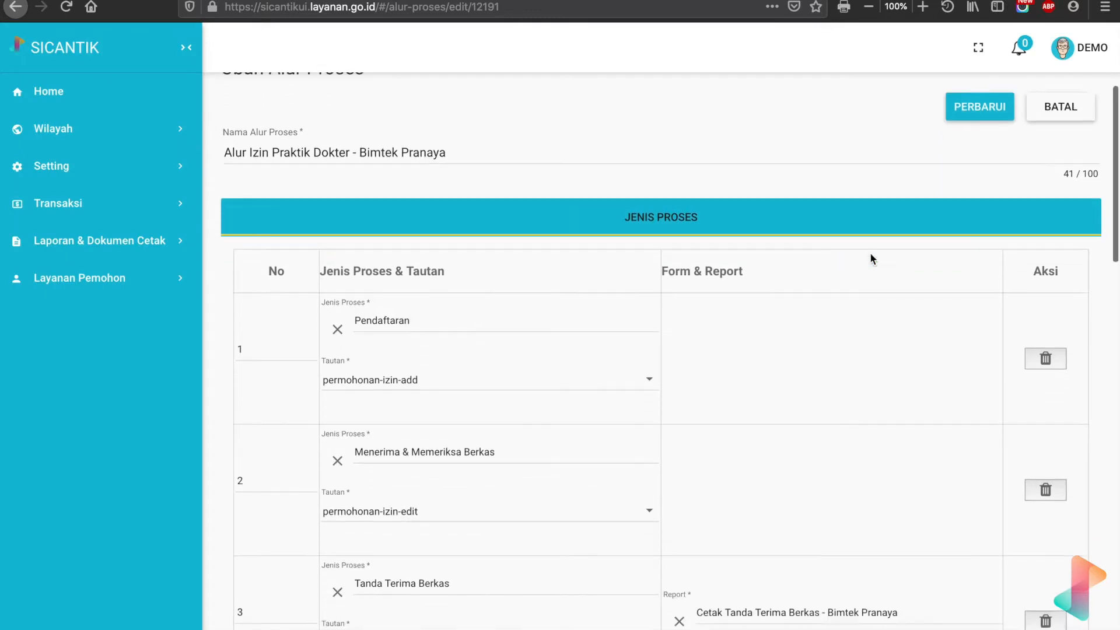
{"action": "scroll", "coordinate": [870, 255], "scroll_direction": "down", "scroll_amount": 1}
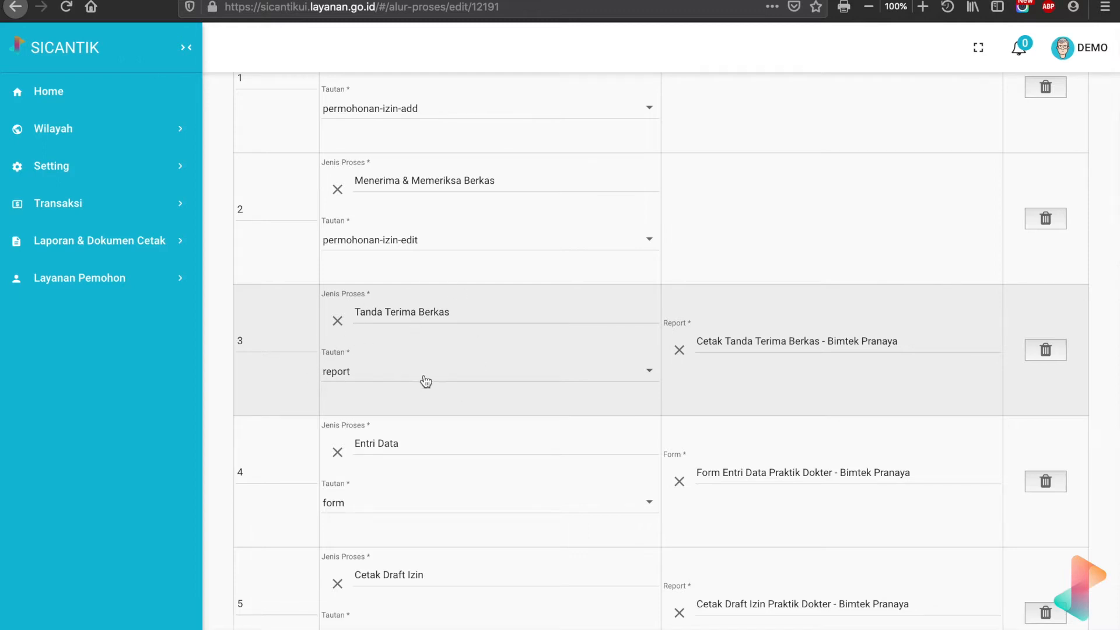
{"action": "scroll", "coordinate": [394, 368], "scroll_direction": "down", "scroll_amount": 5}
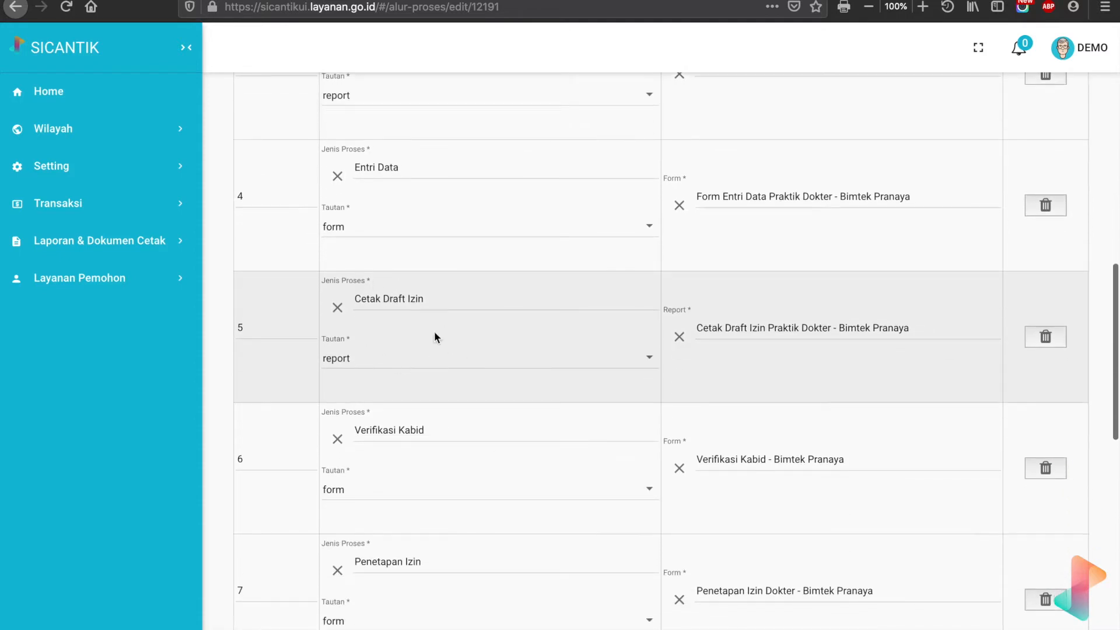
{"action": "scroll", "coordinate": [405, 327], "scroll_direction": "down", "scroll_amount": 2}
{"action": "scroll", "coordinate": [406, 328], "scroll_direction": "down", "scroll_amount": 4}
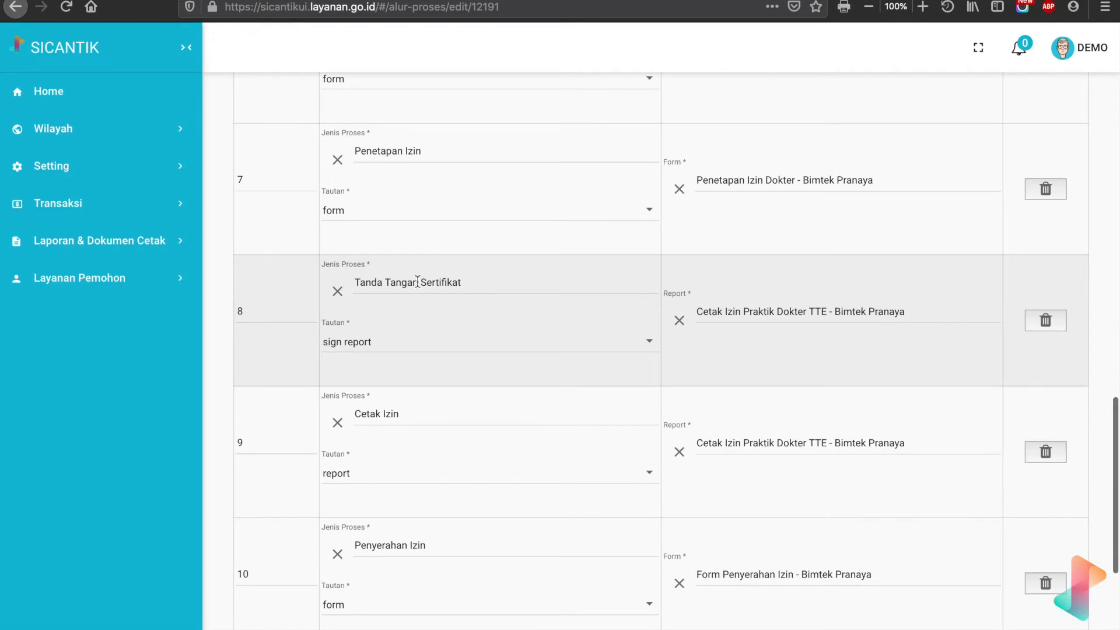
{"action": "scroll", "coordinate": [453, 320], "scroll_direction": "down", "scroll_amount": 3}
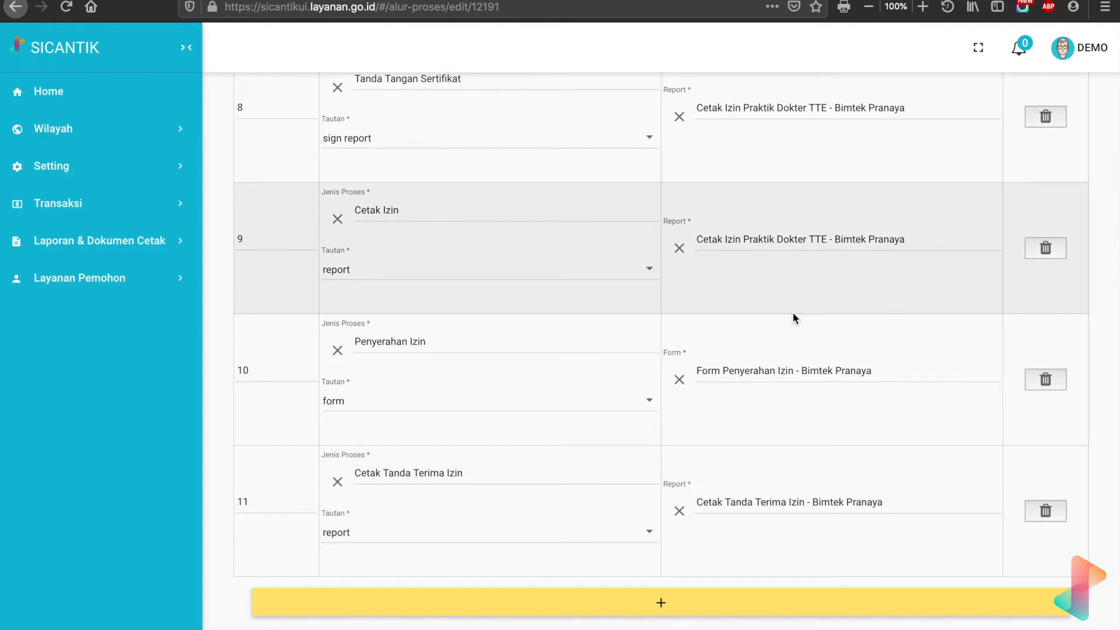
{"action": "scroll", "coordinate": [793, 312], "scroll_direction": "up", "scroll_amount": 2}
{"action": "scroll", "coordinate": [793, 313], "scroll_direction": "up", "scroll_amount": 5}
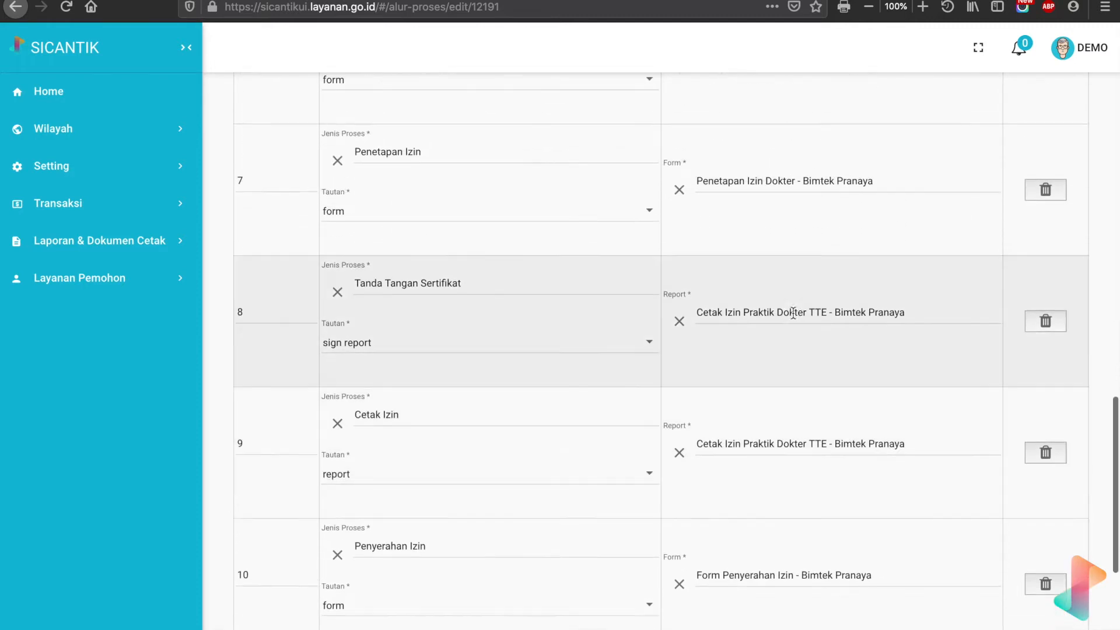
{"action": "scroll", "coordinate": [789, 239], "scroll_direction": "up", "scroll_amount": 10}
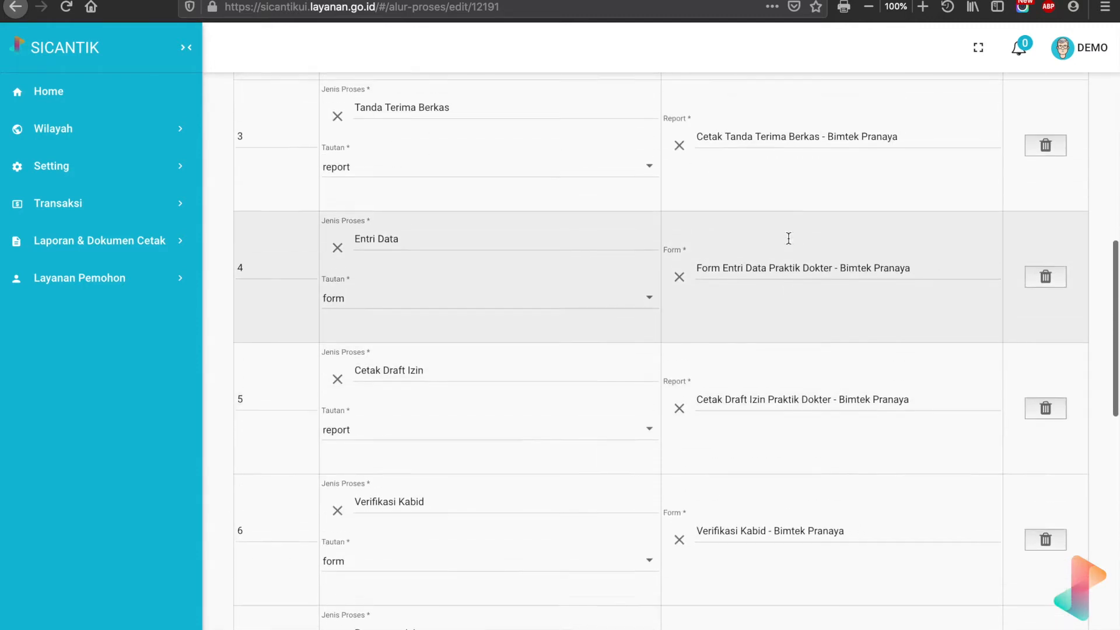
{"action": "scroll", "coordinate": [788, 238], "scroll_direction": "up", "scroll_amount": 1}
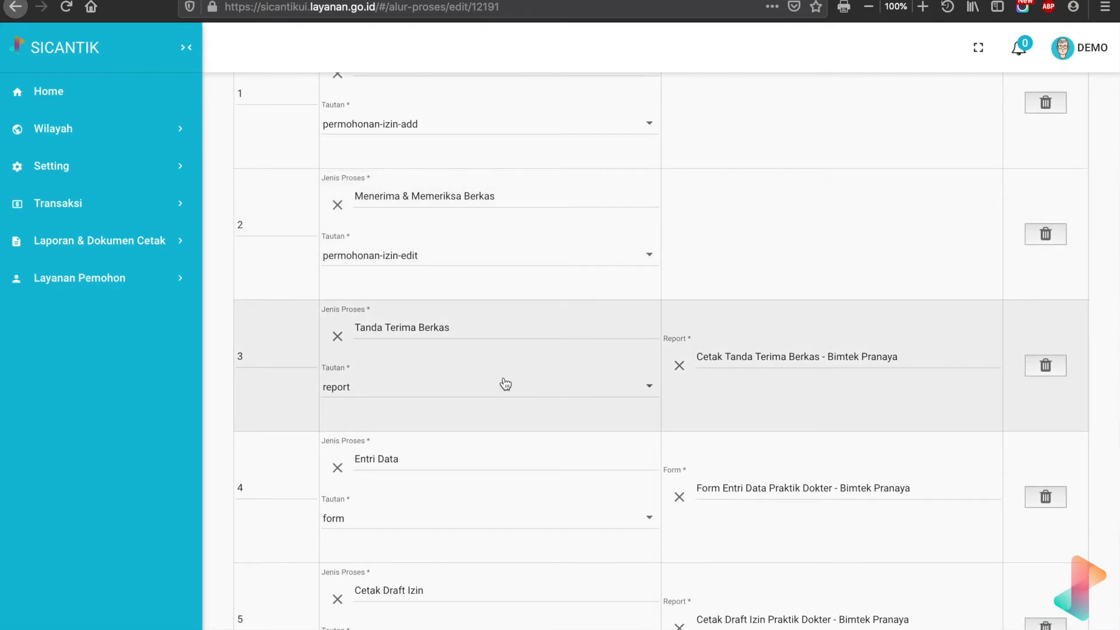
{"action": "scroll", "coordinate": [505, 383], "scroll_direction": "down", "scroll_amount": 7}
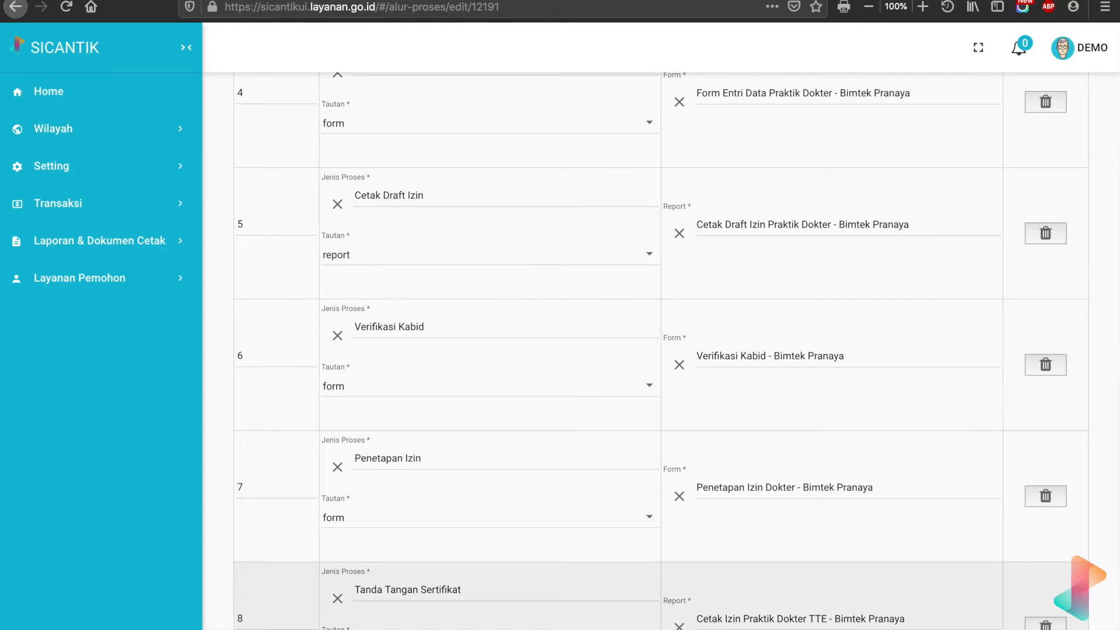
- Take Firefox out of full screen, resize it, and place a new blank TextEdit document mid-screen
{"action": "left_click", "coordinate": [48, 5]}
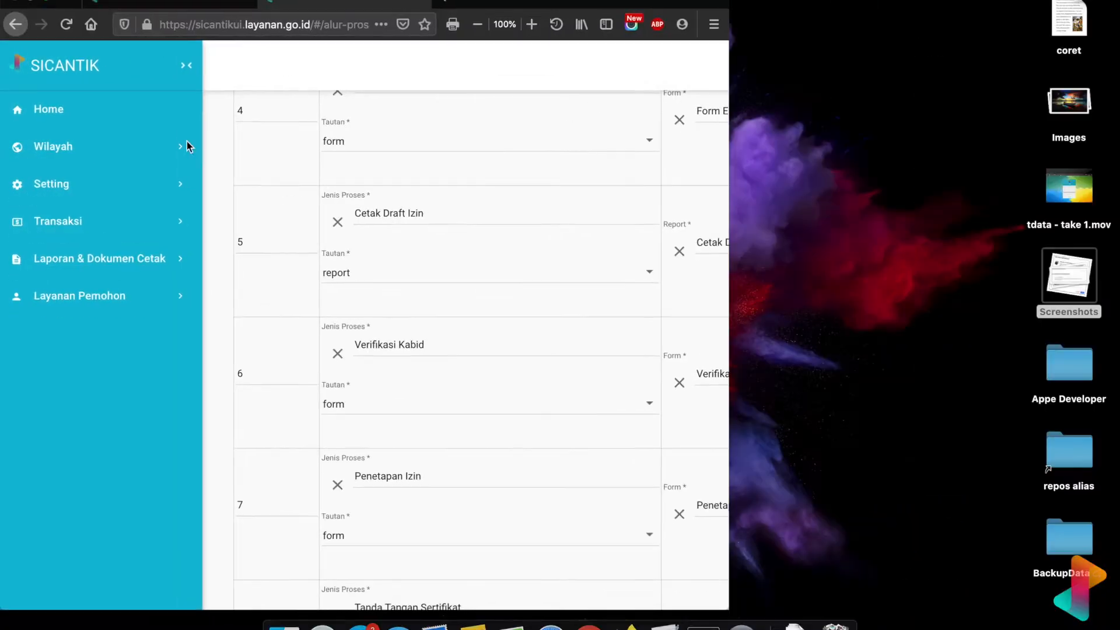
{"action": "left_click_drag", "start_coordinate": [733, 593], "coordinate": [934, 593]}
{"action": "left_click_drag", "start_coordinate": [1084, 584], "coordinate": [1118, 620]}
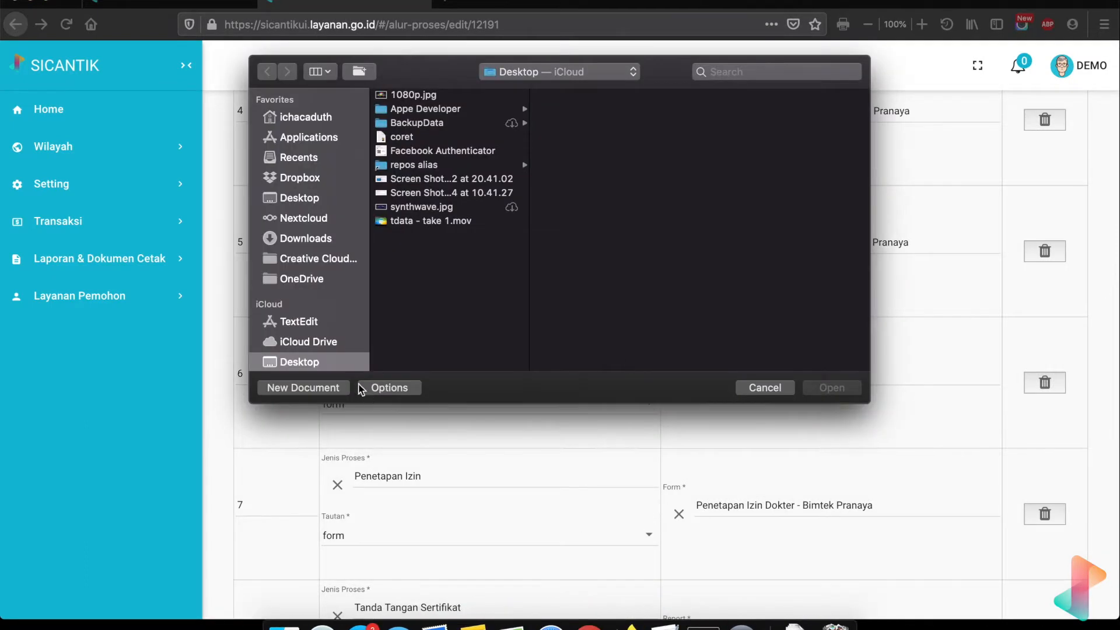
{"action": "left_click", "coordinate": [334, 384]}
{"action": "left_click_drag", "start_coordinate": [378, 23], "coordinate": [637, 188]}
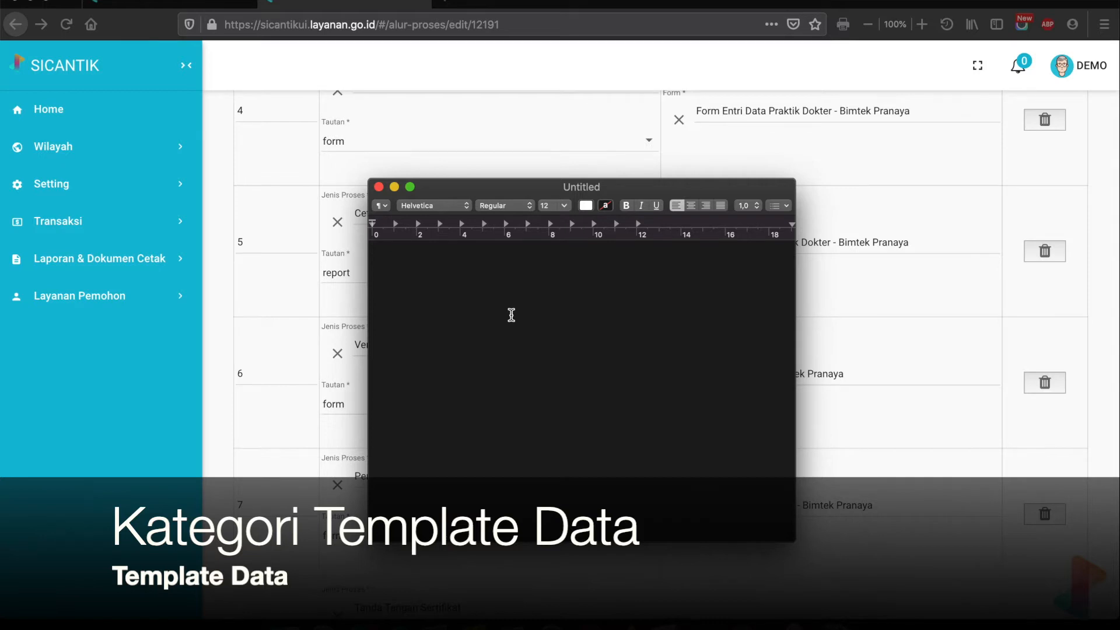
- Type the heading 'Template Data' and set it to 48 pt
{"action": "type", "text": "Temp"}
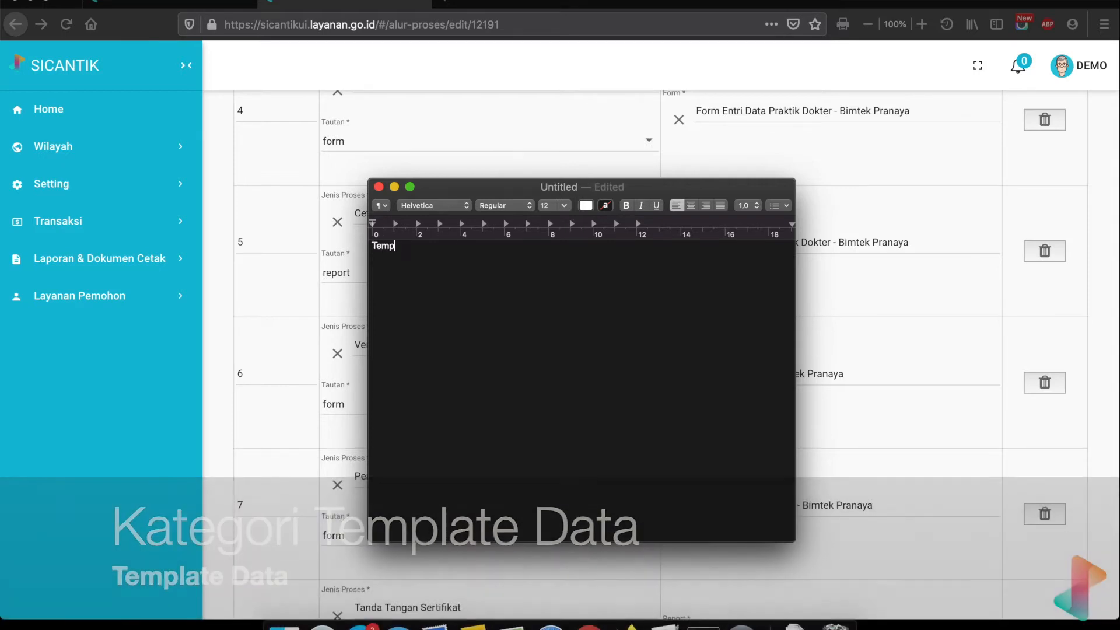
{"action": "type", "text": "late Data"}
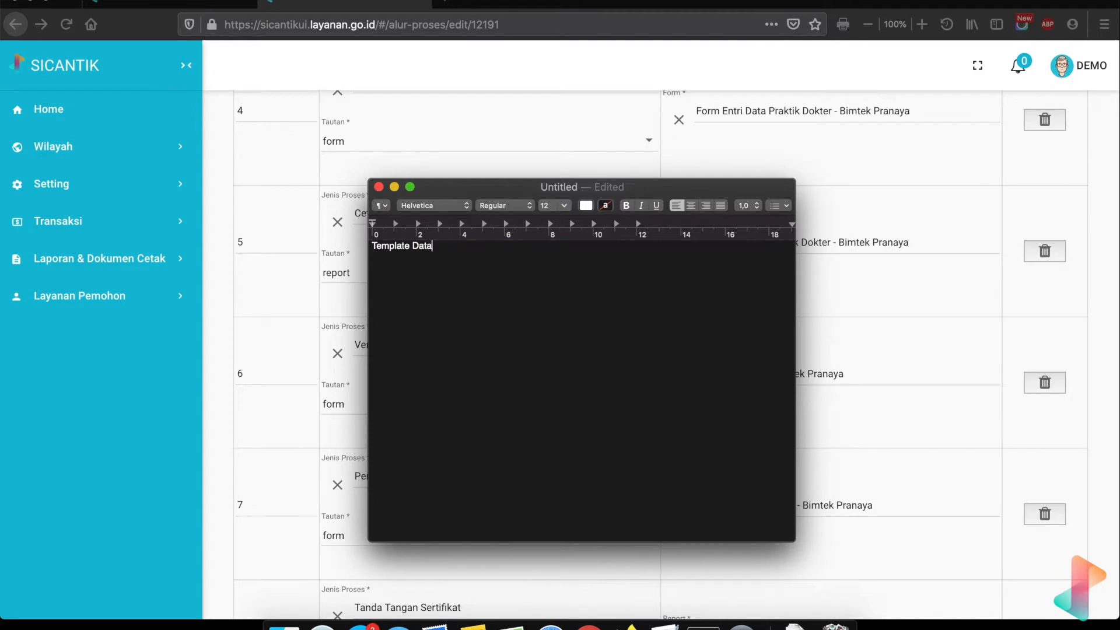
{"action": "key", "text": "super+a"}
{"action": "left_click", "coordinate": [568, 207]}
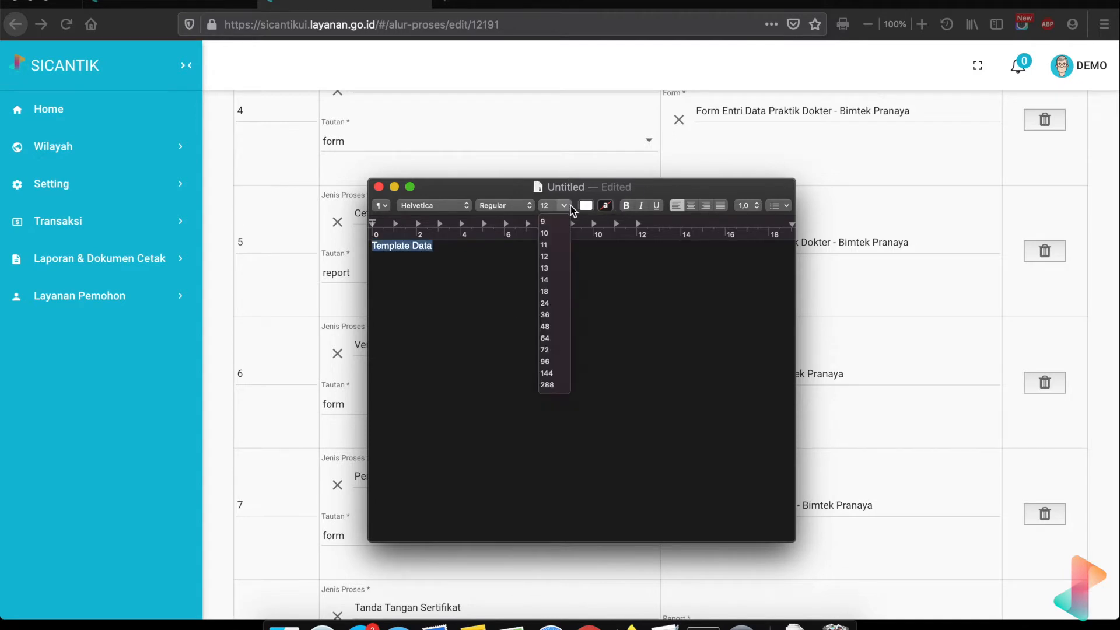
{"action": "left_click", "coordinate": [548, 305]}
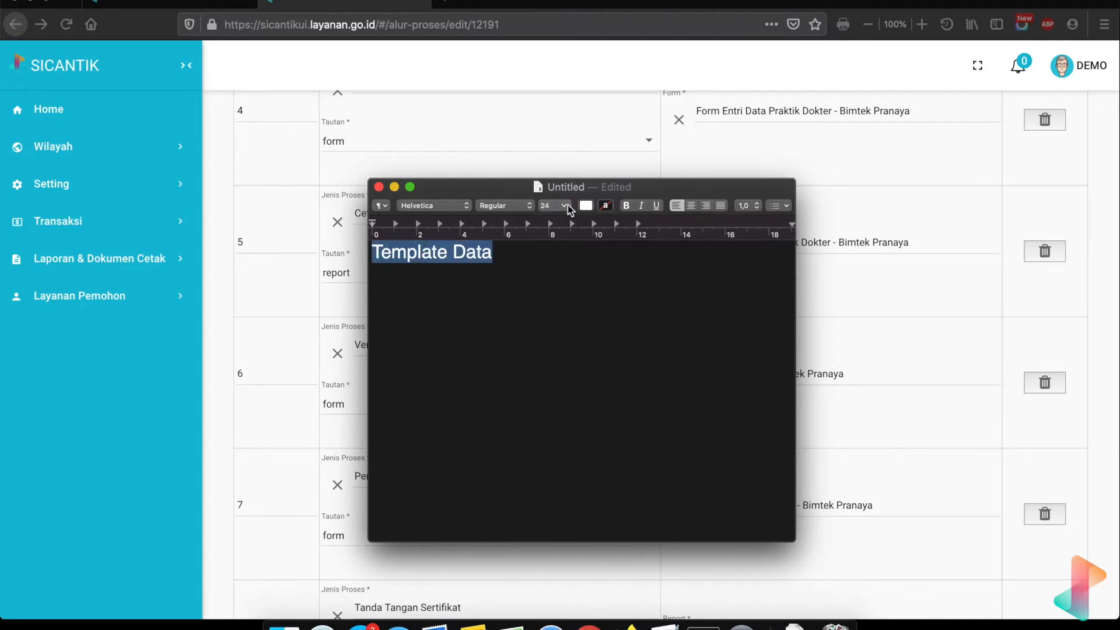
{"action": "left_click", "coordinate": [565, 206]}
{"action": "left_click", "coordinate": [548, 326]}
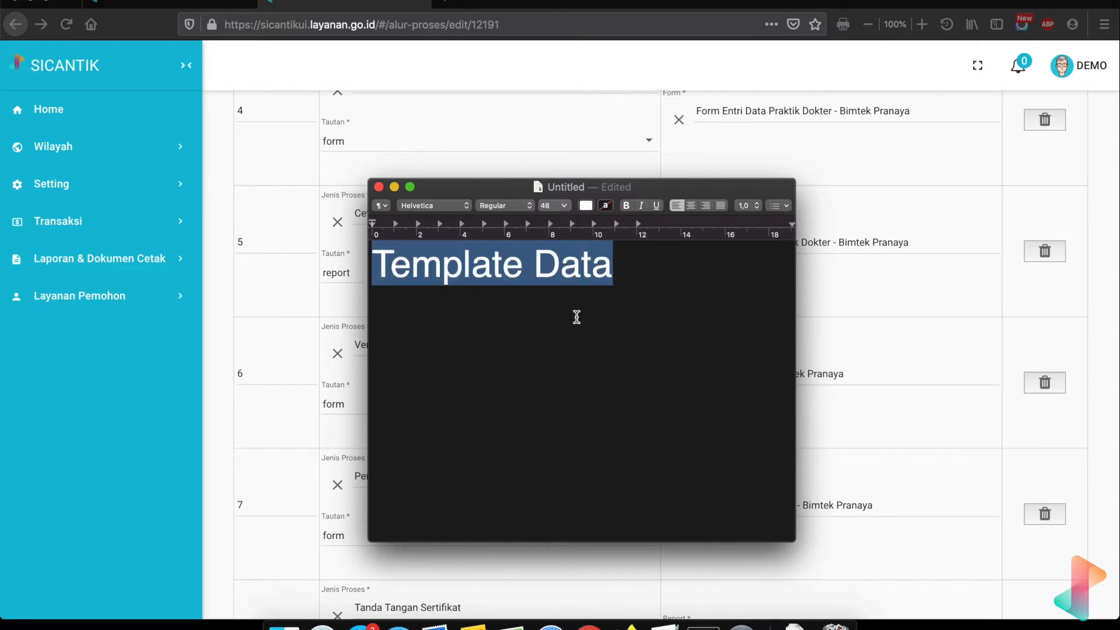
{"action": "left_click", "coordinate": [603, 308]}
- Add 'Umum : tanda terima berkas pemohonan, tanda terima izin, cetak surat tugas' and a 'Spesifik :' line
{"action": "key", "text": "Return"}
{"action": "key", "text": "Return"}
{"action": "type", "text": "Uu"}
{"action": "key", "text": "BackSpace"}
{"action": "type", "text": "mum "}
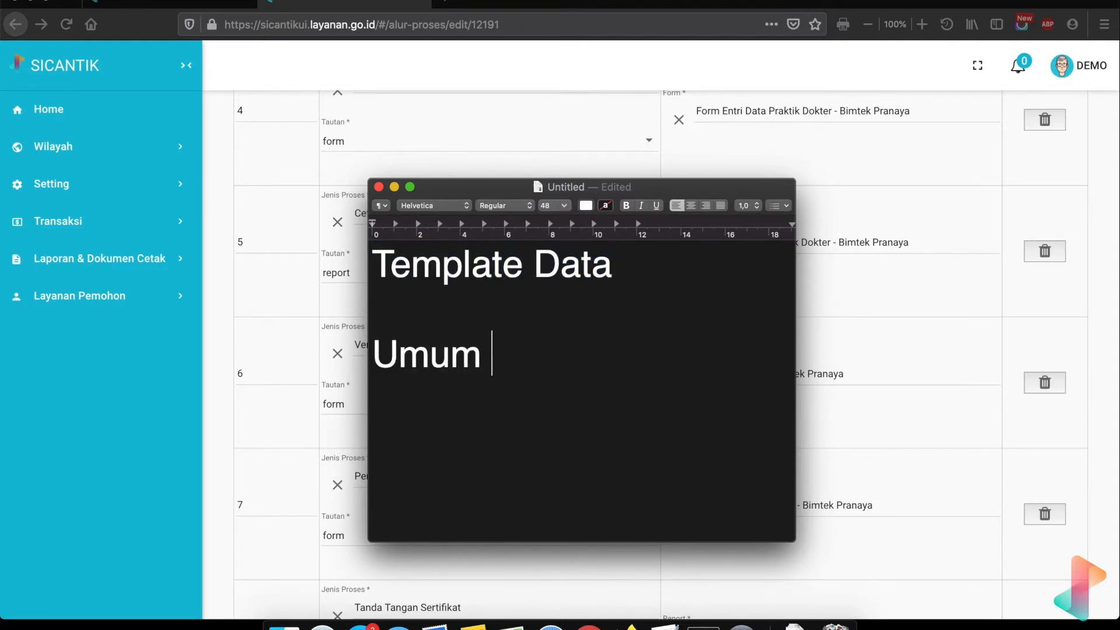
{"action": "type", "text": ": tanda"}
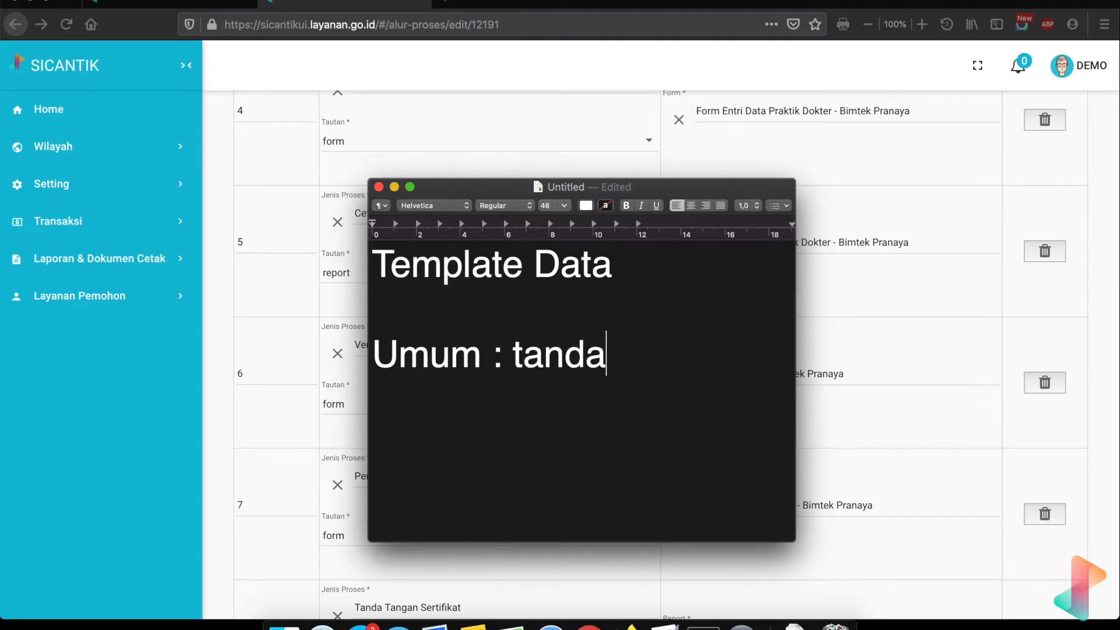
{"action": "type", "text": " teri"}
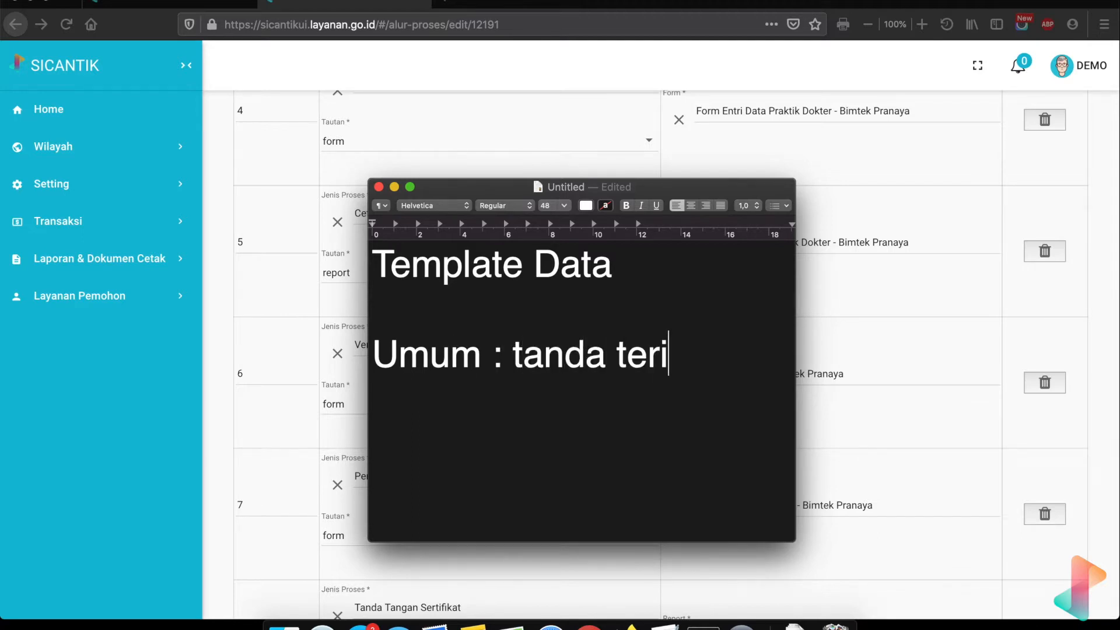
{"action": "type", "text": "ma berkas"}
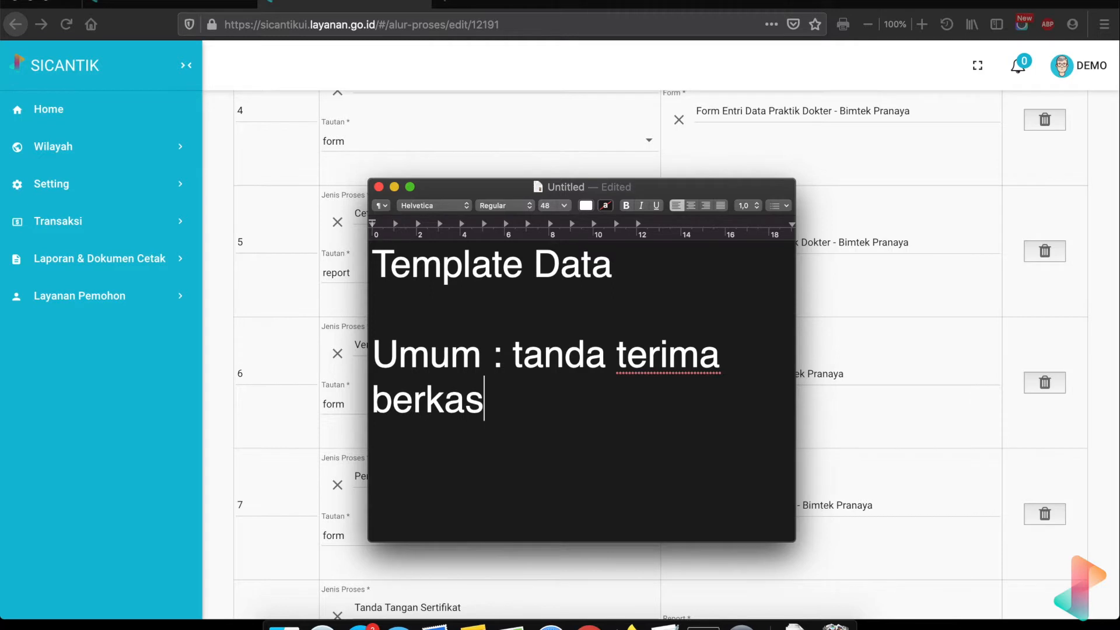
{"action": "type", "text": " p"}
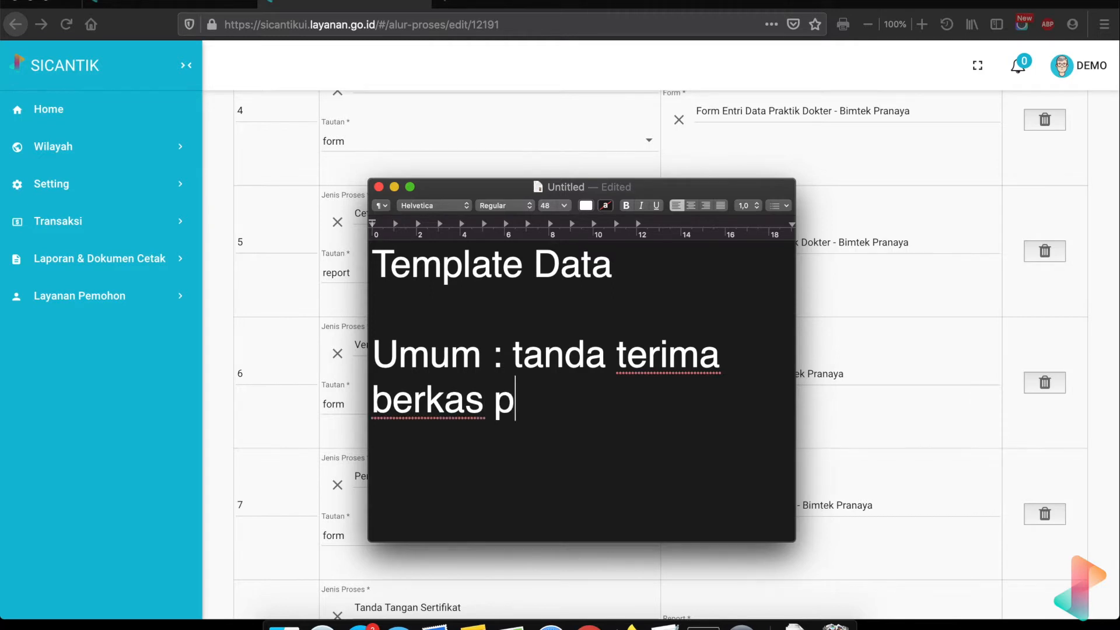
{"action": "type", "text": "emohonan"}
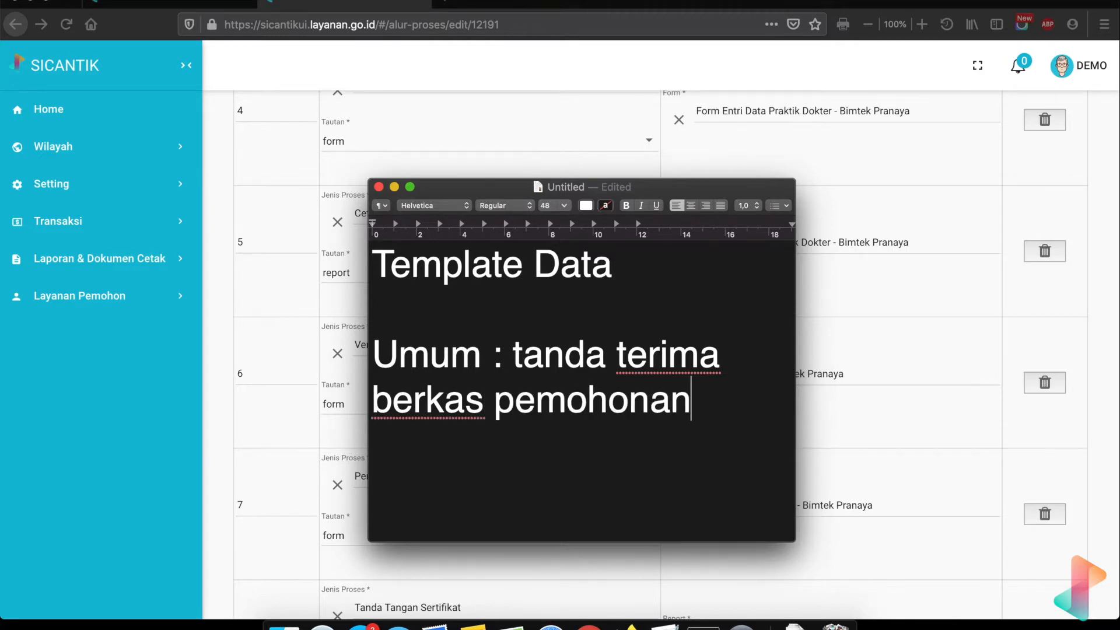
{"action": "type", "text": ", tanda teri"}
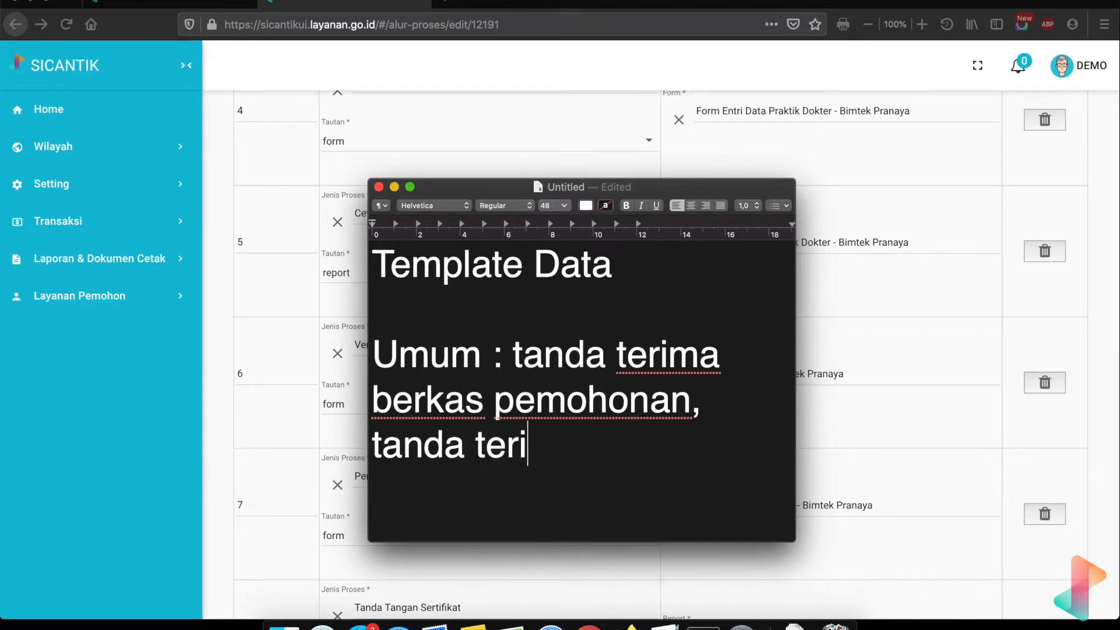
{"action": "type", "text": "ma izin"}
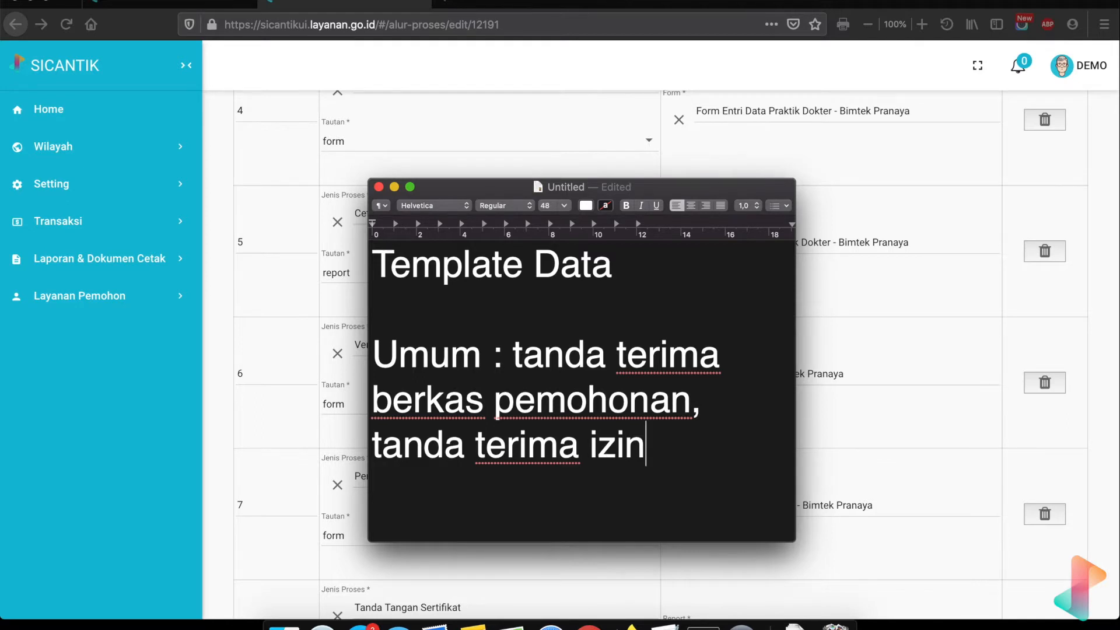
{"action": "type", "text": ", cet"}
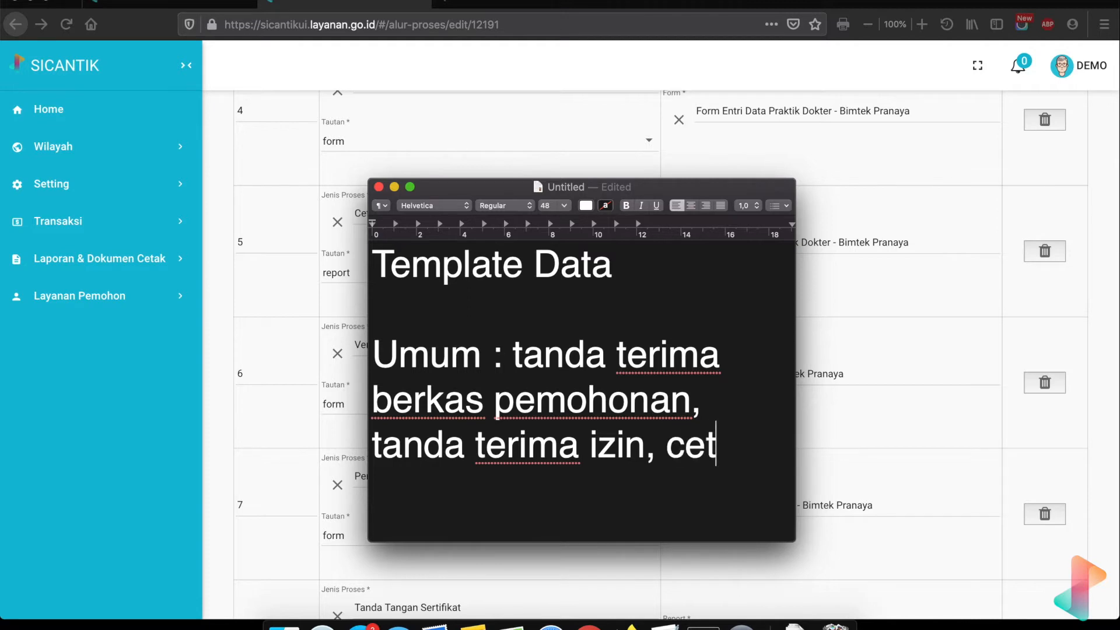
{"action": "type", "text": "ak "}
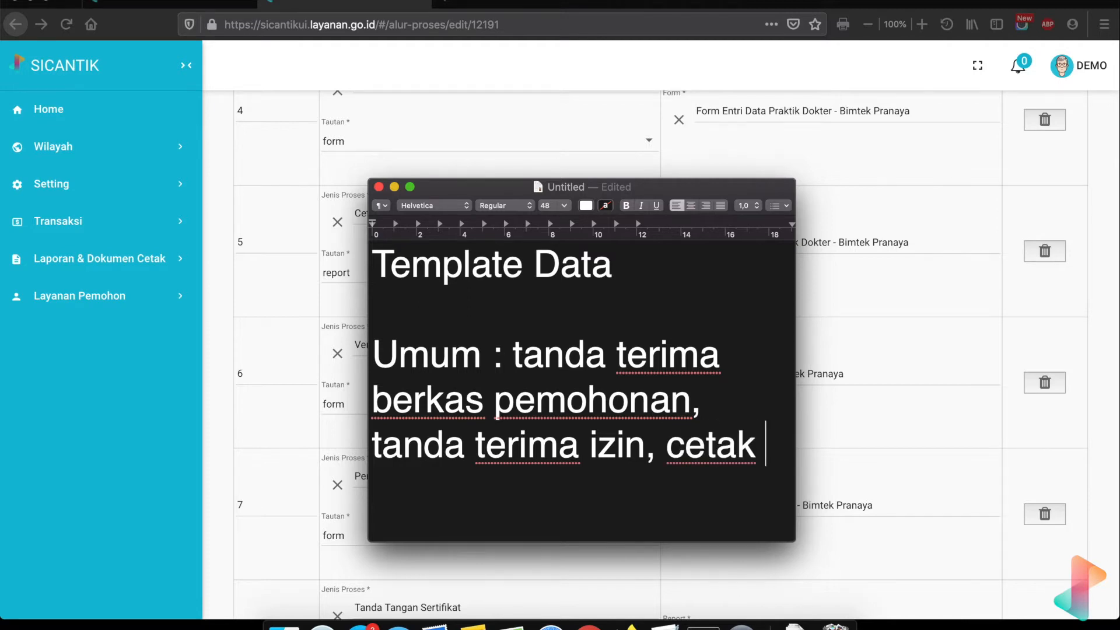
{"action": "type", "text": "surat tugas"}
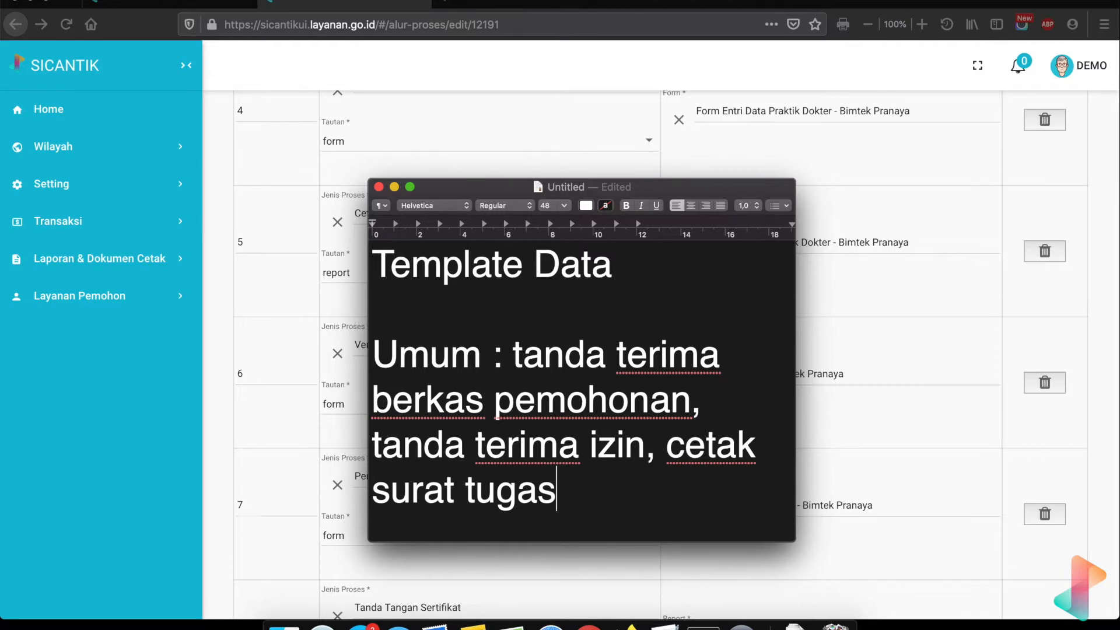
{"action": "type", "text": ","}
{"action": "key", "text": "Return"}
{"action": "key", "text": "Return"}
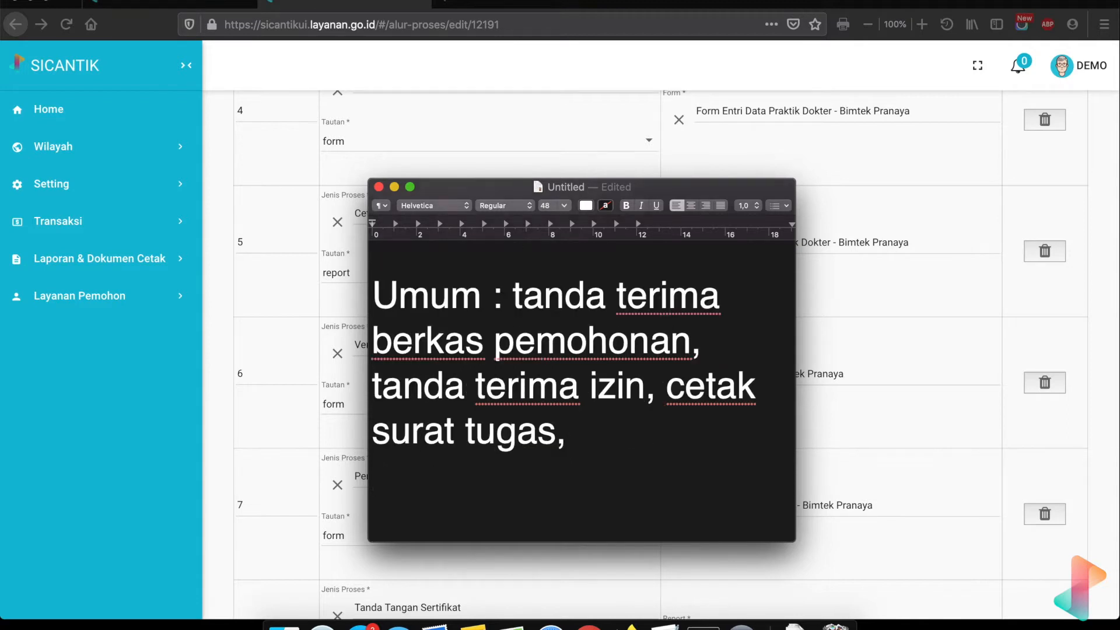
{"action": "type", "text": "Spesifi"}
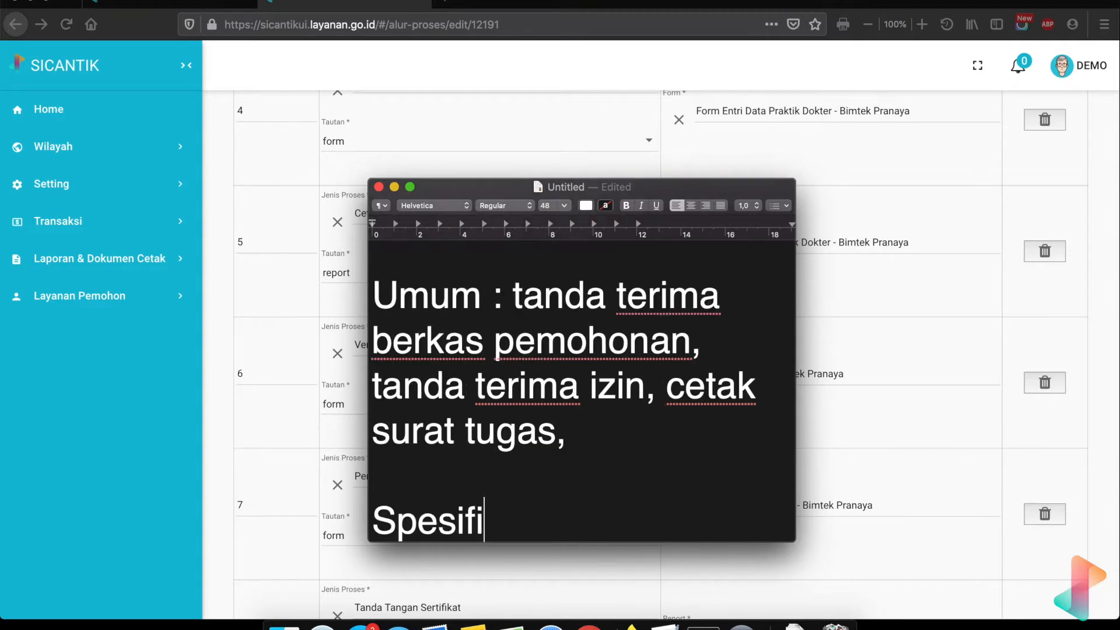
{"action": "type", "text": "k :"}
{"action": "key", "text": "Return"}
- Move the note window up and right, then type 'Cetak Draft Izin, Cetak Izin' under Spesifik :
{"action": "left_click_drag", "start_coordinate": [653, 185], "coordinate": [822, 126]}
{"action": "scroll", "coordinate": [503, 262], "scroll_direction": "up", "scroll_amount": 6}
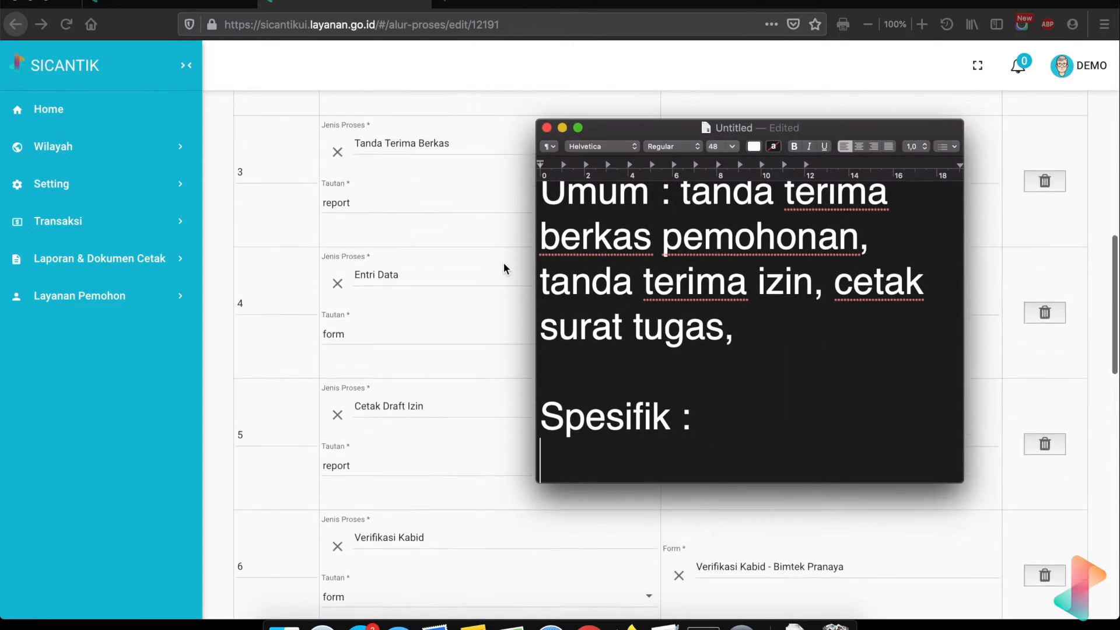
{"action": "scroll", "coordinate": [503, 263], "scroll_direction": "down", "scroll_amount": 5}
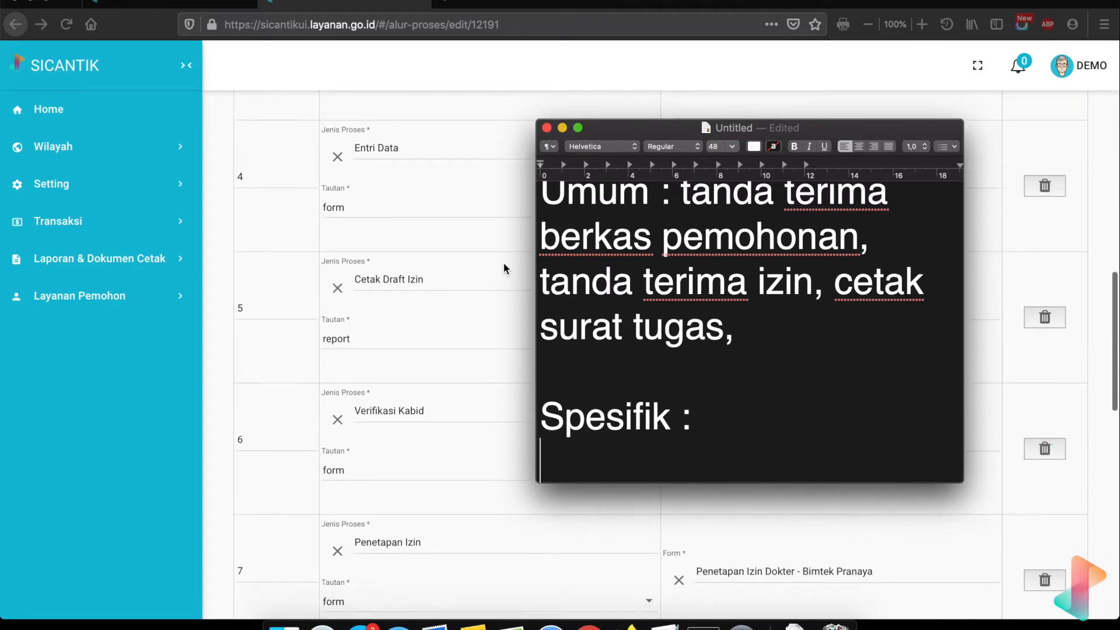
{"action": "type", "text": "C"}
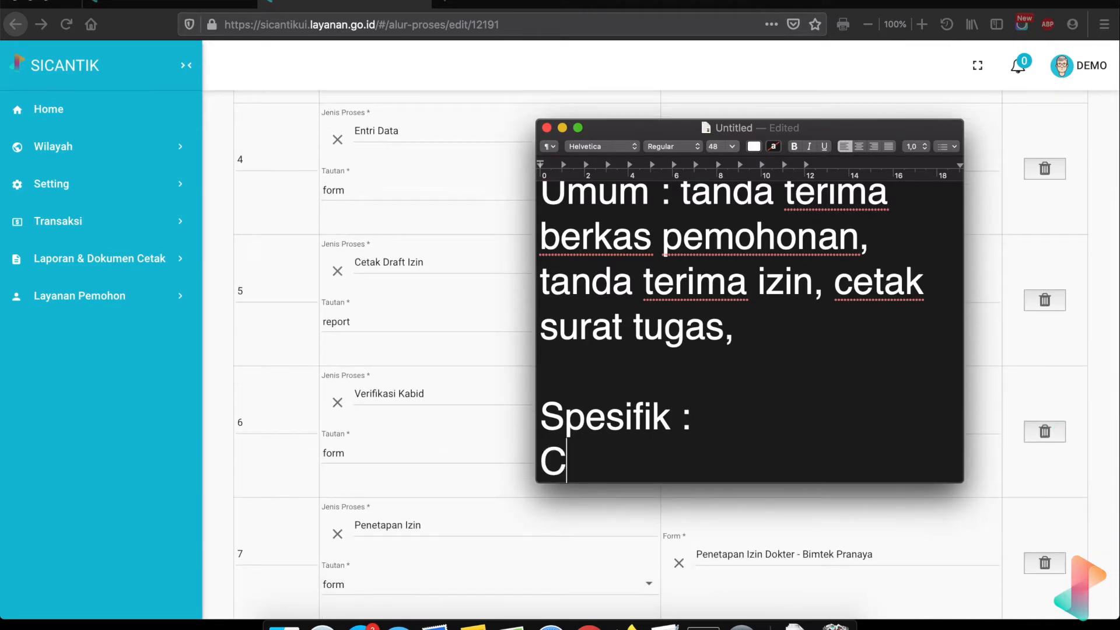
{"action": "type", "text": "eta"}
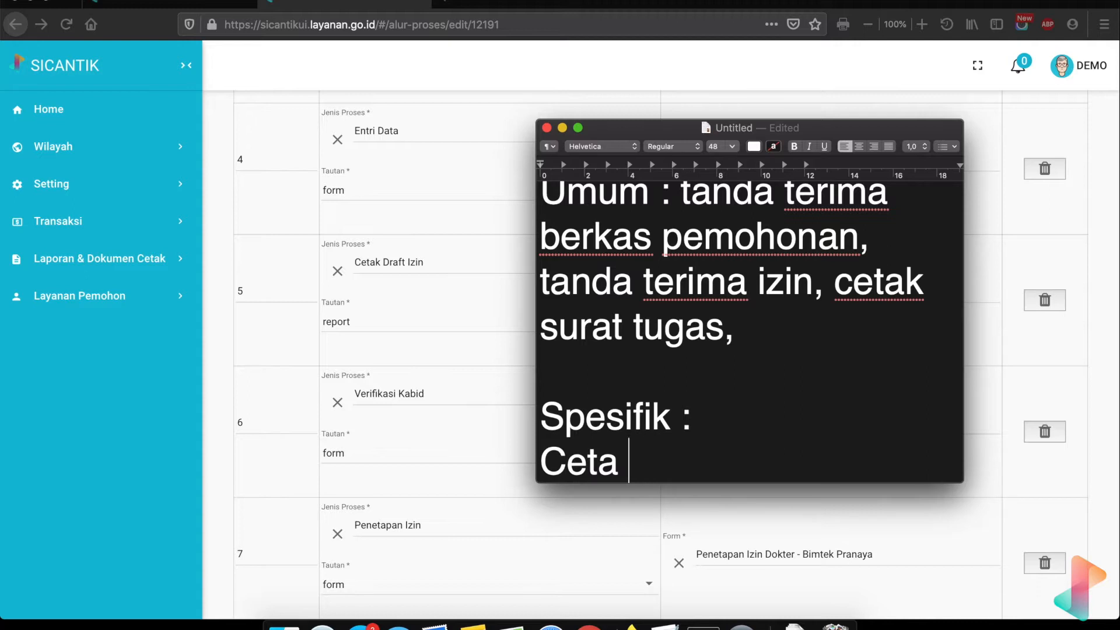
{"action": "type", "text": "k Draft"}
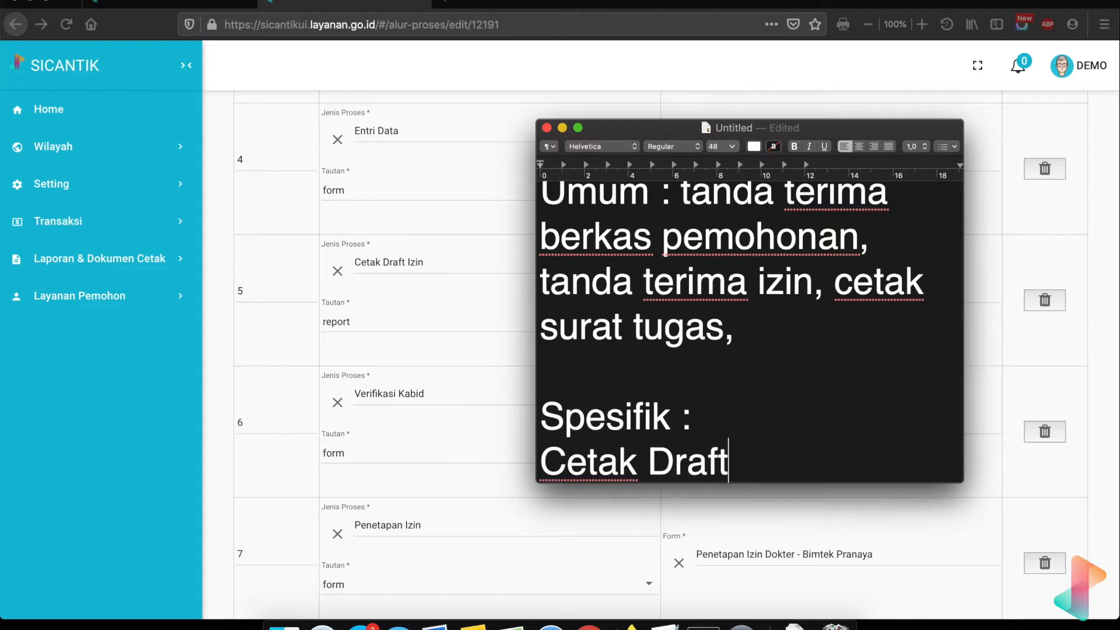
{"action": "type", "text": " Izin, "}
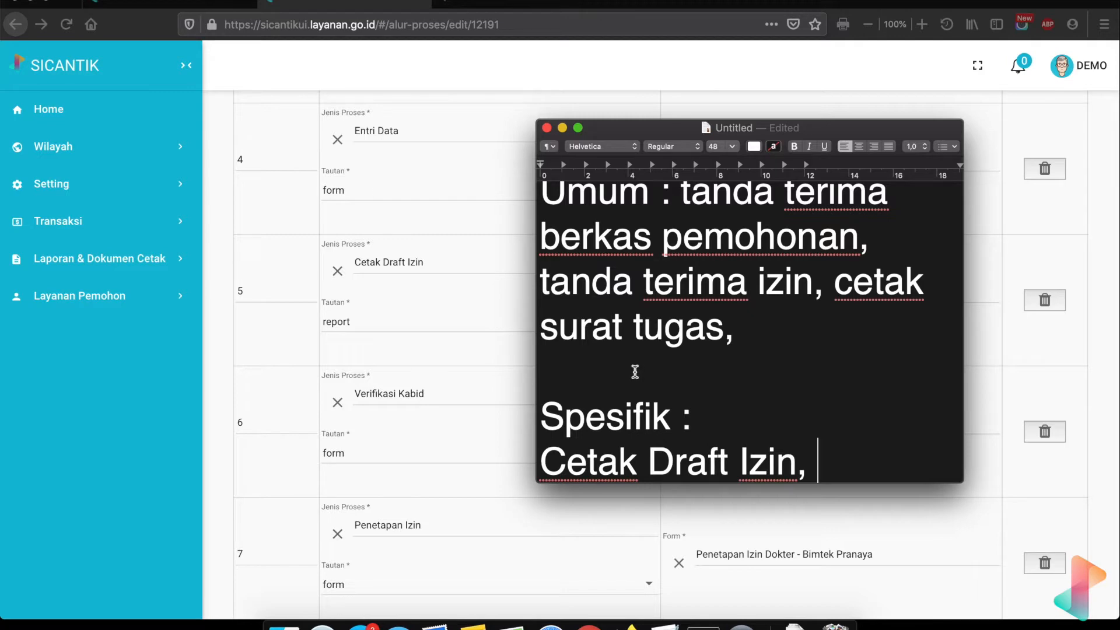
{"action": "type", "text": "Cetak I"}
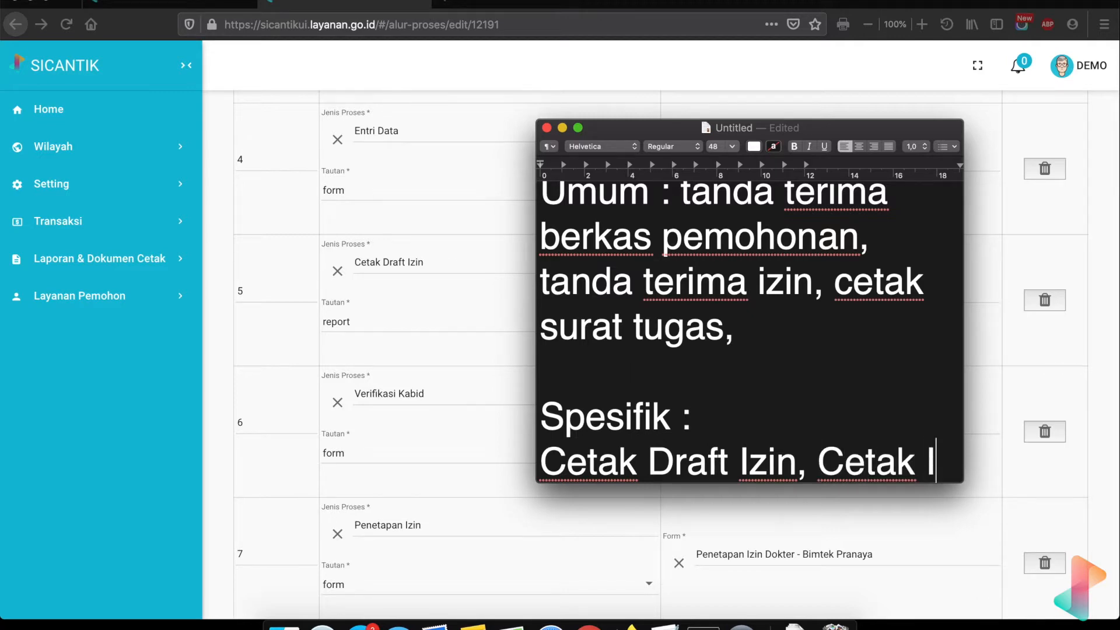
{"action": "type", "text": "zin"}
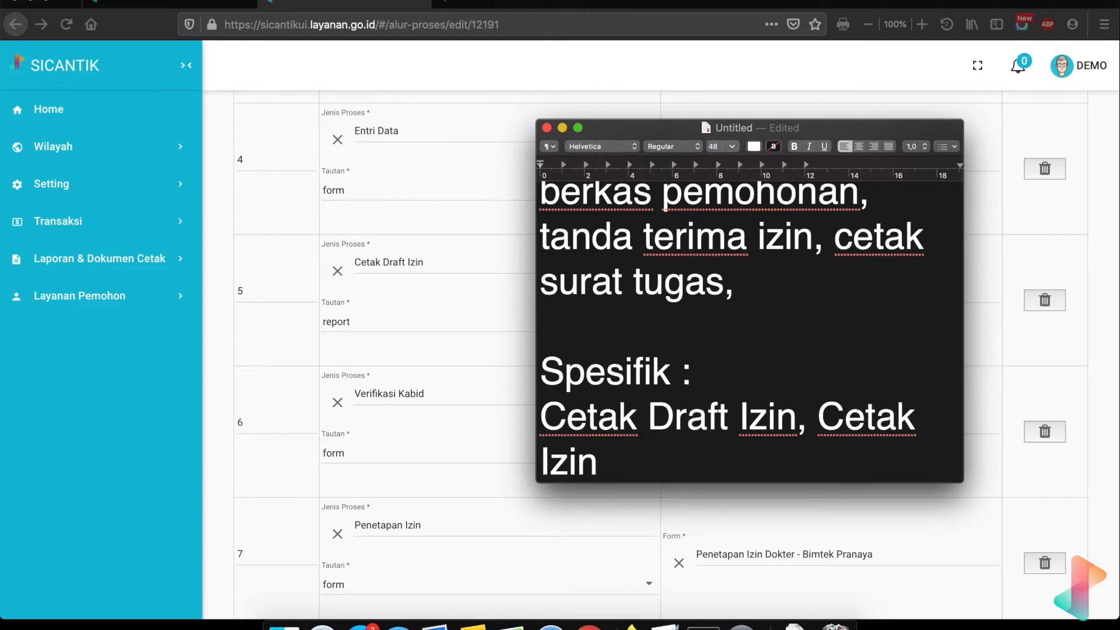
{"action": "scroll", "coordinate": [446, 443], "scroll_direction": "down", "scroll_amount": 3}
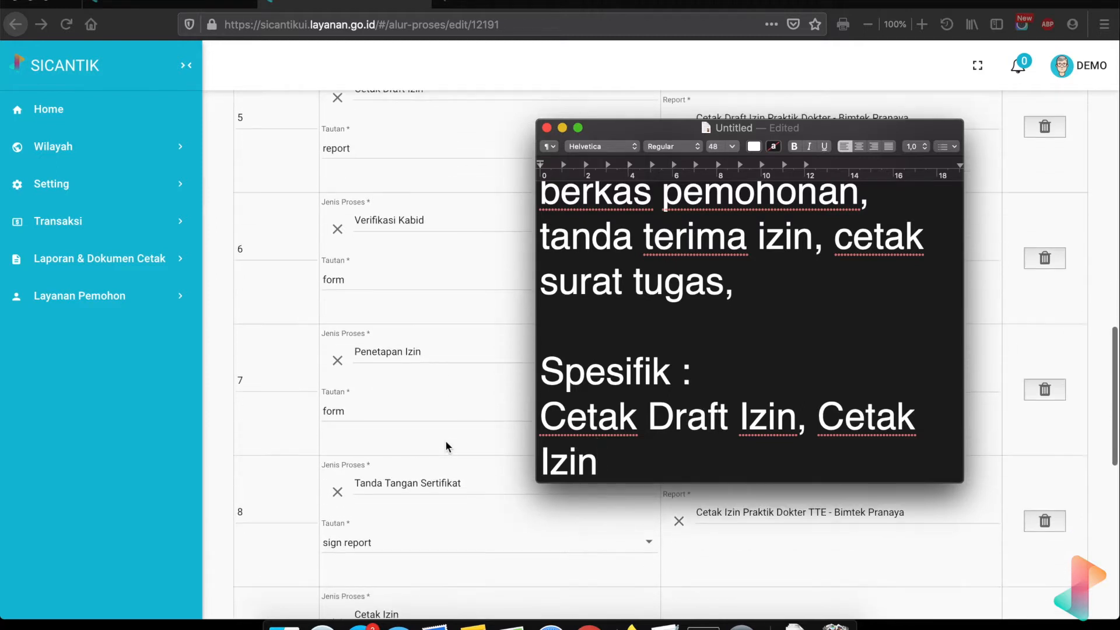
{"action": "scroll", "coordinate": [445, 444], "scroll_direction": "down", "scroll_amount": 2}
{"action": "scroll", "coordinate": [446, 443], "scroll_direction": "up", "scroll_amount": 5}
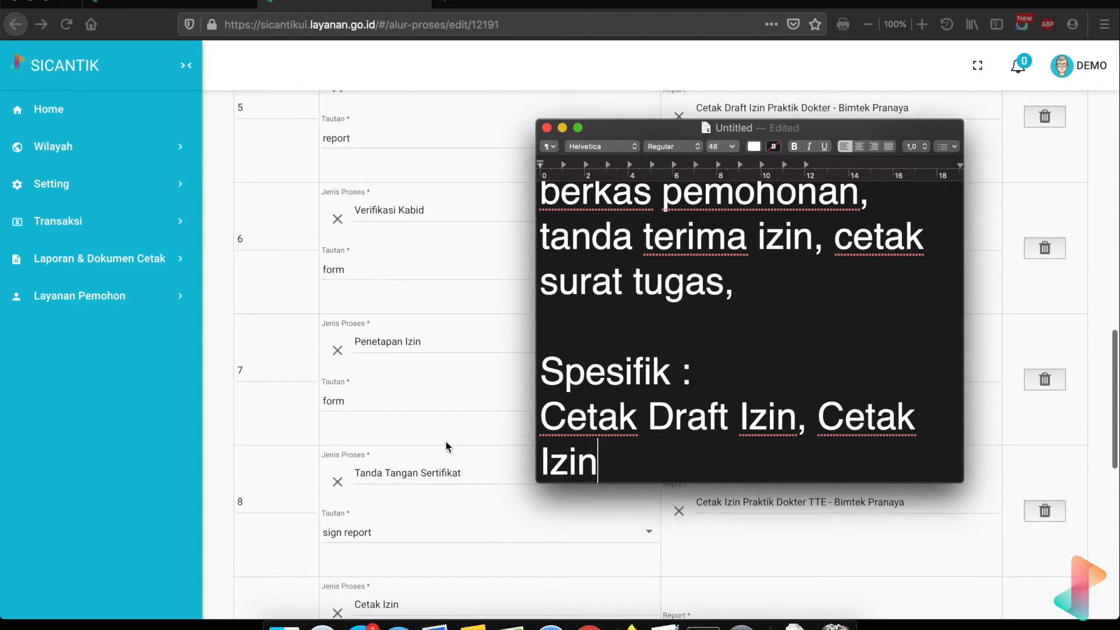
{"action": "scroll", "coordinate": [446, 447], "scroll_direction": "up", "scroll_amount": 3}
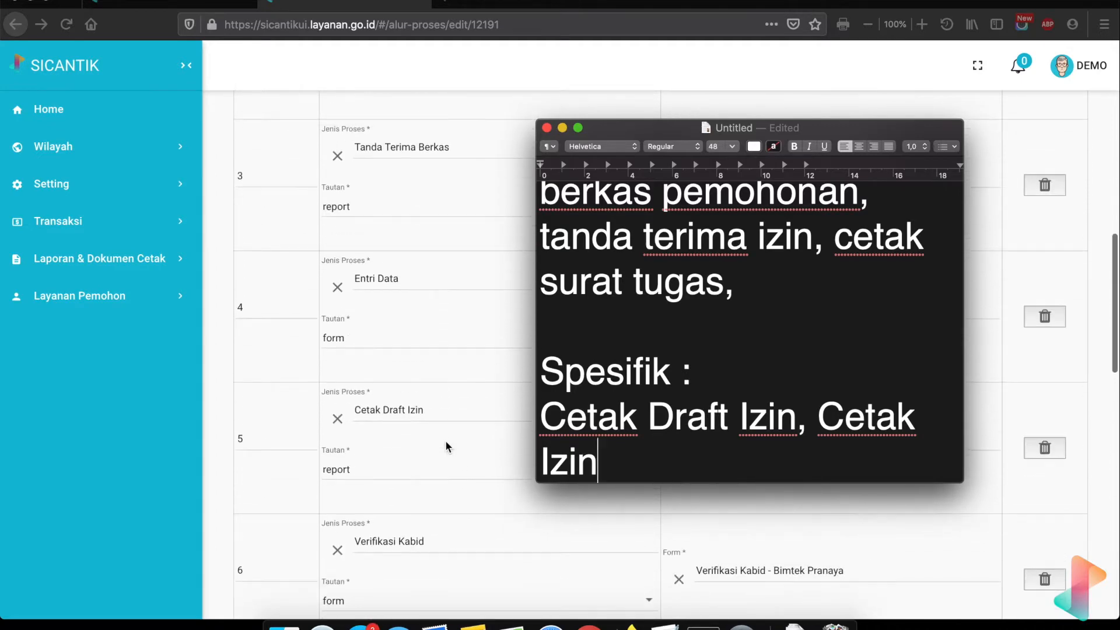
{"action": "scroll", "coordinate": [446, 443], "scroll_direction": "up", "scroll_amount": 3}
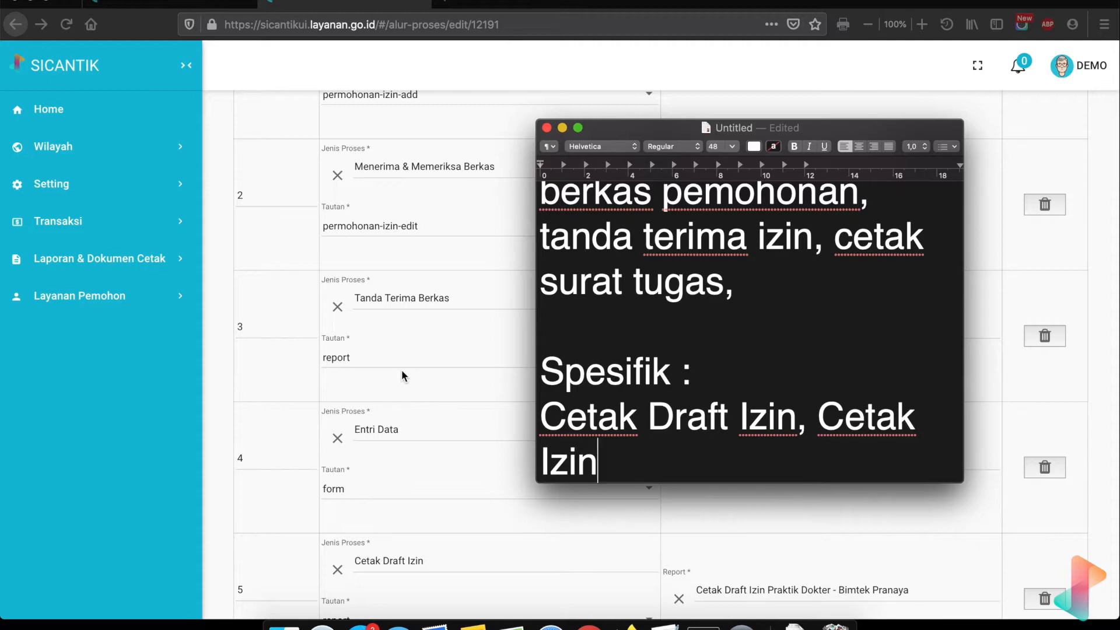
{"action": "scroll", "coordinate": [402, 374], "scroll_direction": "down", "scroll_amount": 6}
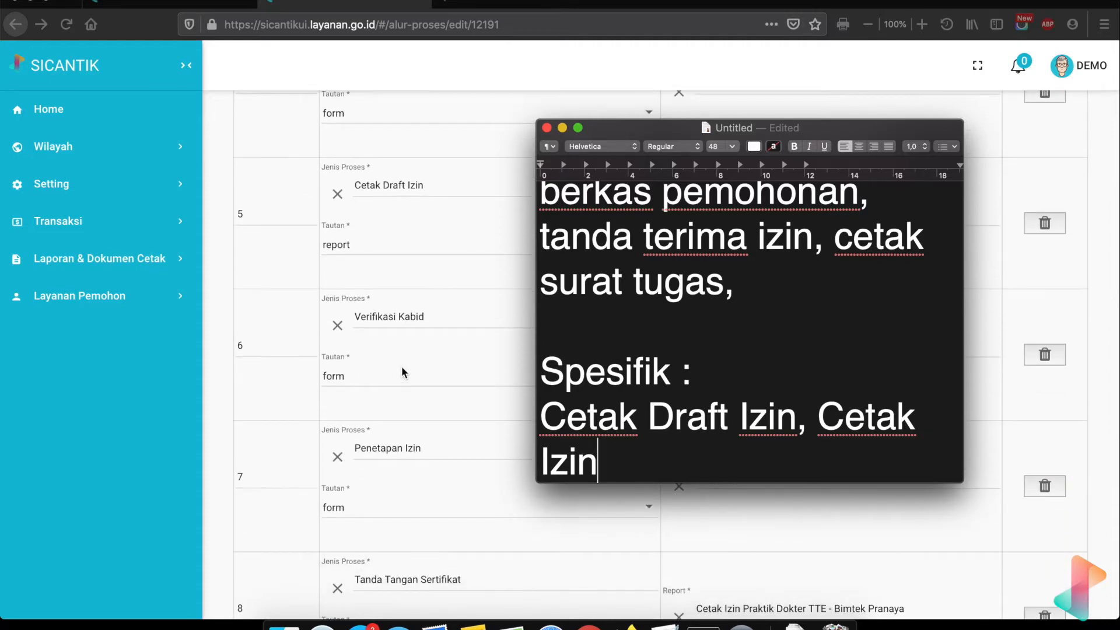
{"action": "scroll", "coordinate": [401, 366], "scroll_direction": "down", "scroll_amount": 10}
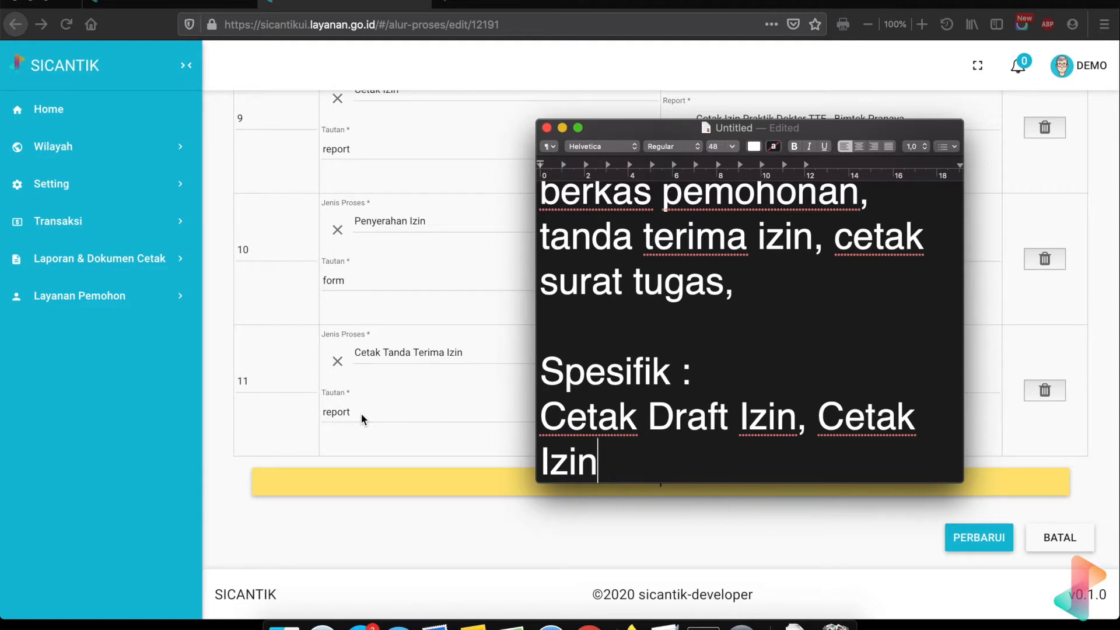
{"action": "scroll", "coordinate": [440, 318], "scroll_direction": "up", "scroll_amount": 4}
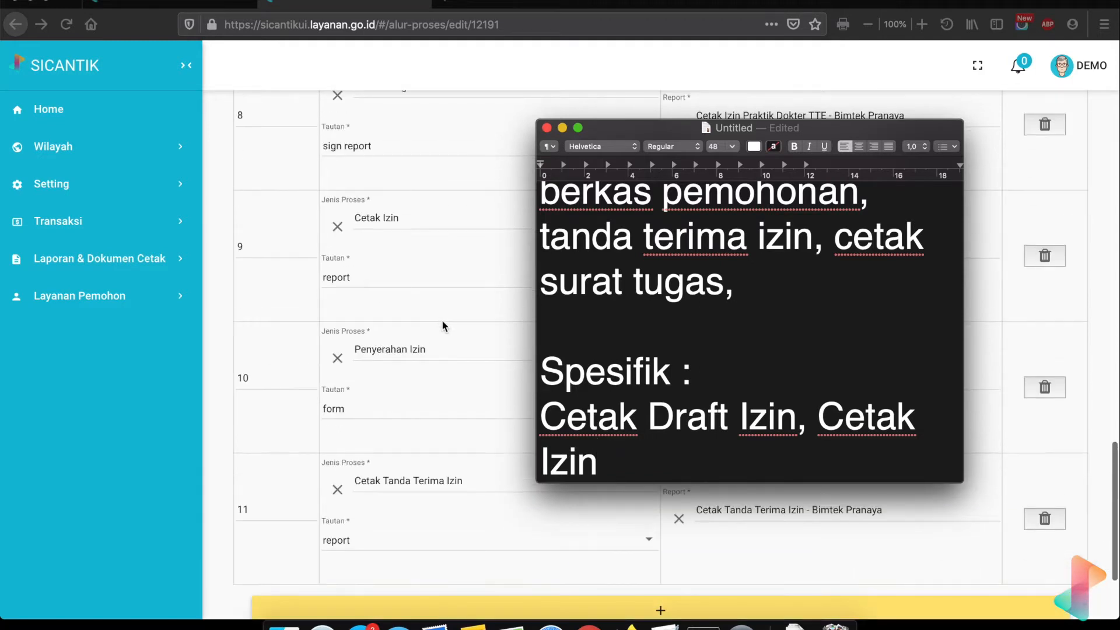
{"action": "scroll", "coordinate": [443, 325], "scroll_direction": "up", "scroll_amount": 5}
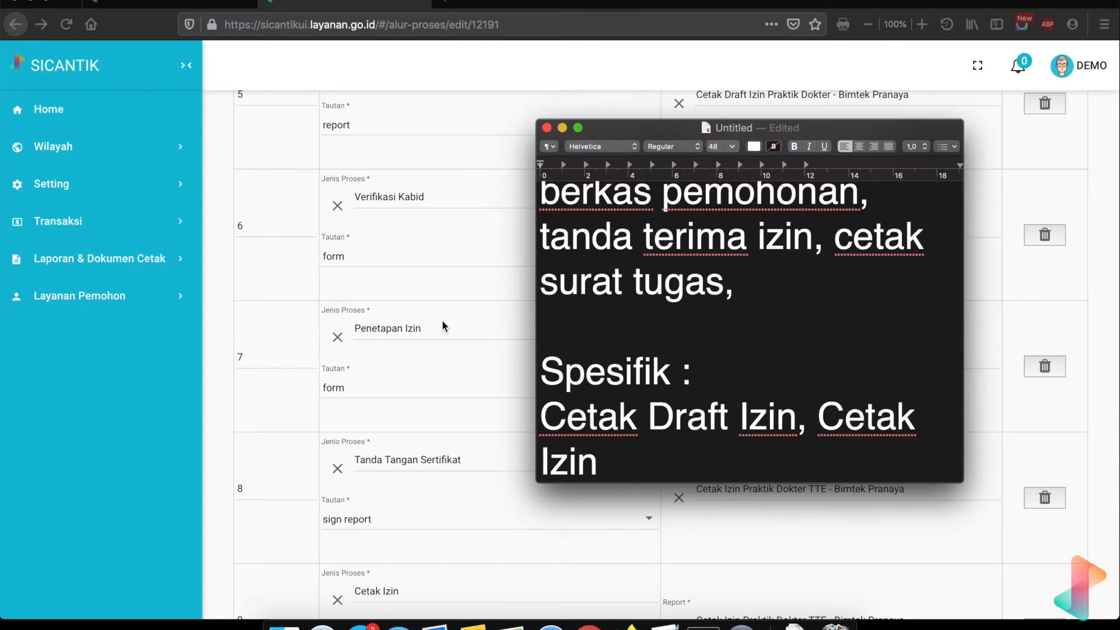
{"action": "scroll", "coordinate": [444, 325], "scroll_direction": "up", "scroll_amount": 4}
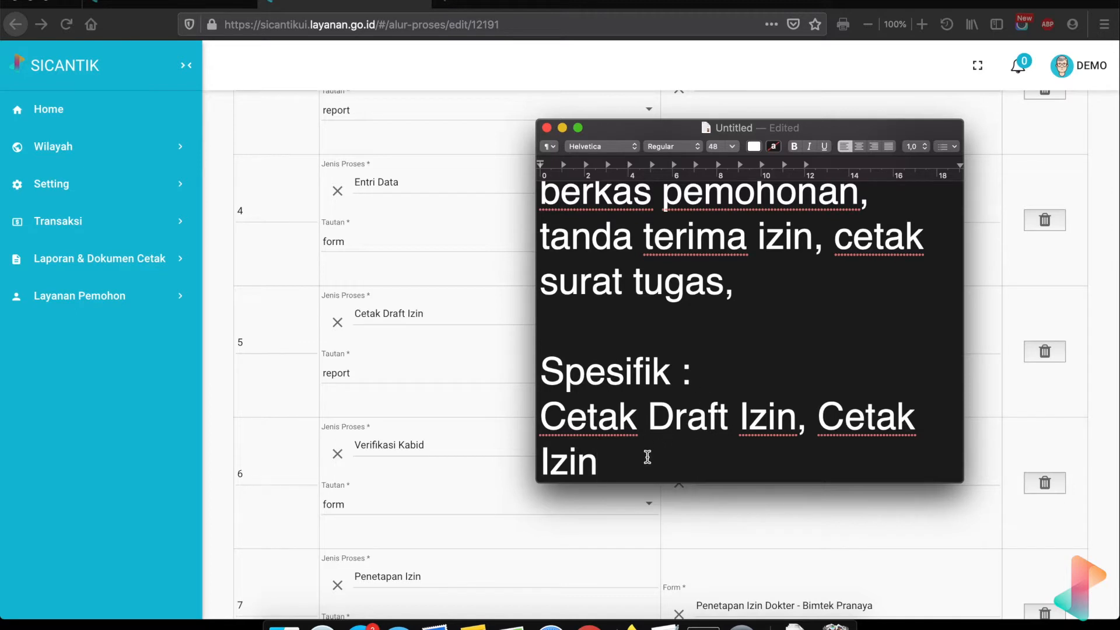
- Append ', cetak hasil tinjauan' to the Spesifik list, fixing the typo
{"action": "type", "text": ", "}
{"action": "type", "text": "ceta"}
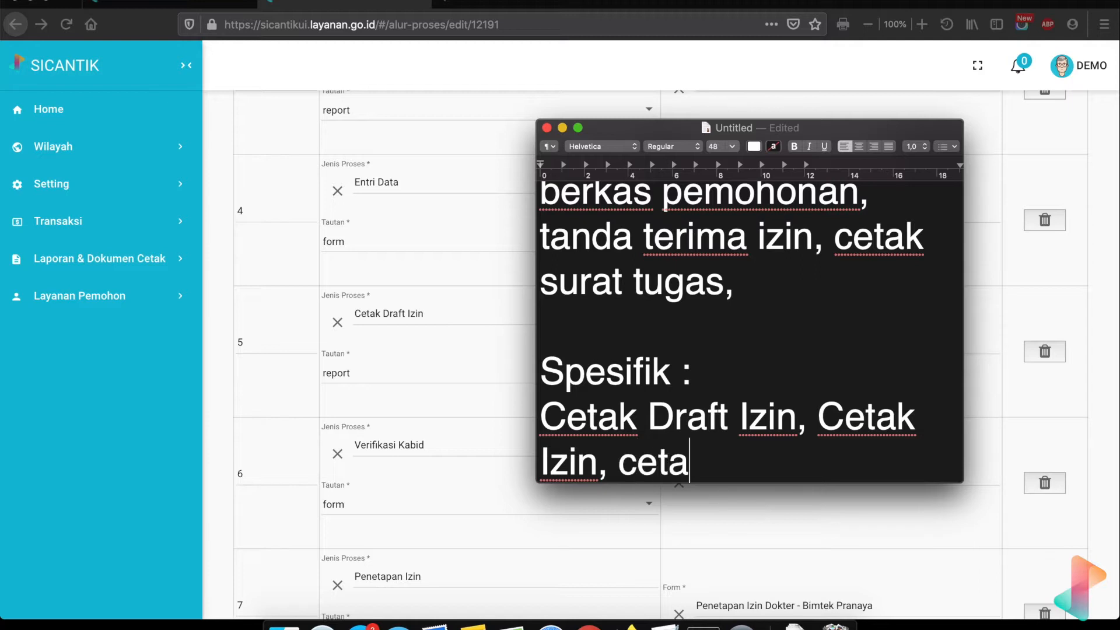
{"action": "type", "text": "k hasil t"}
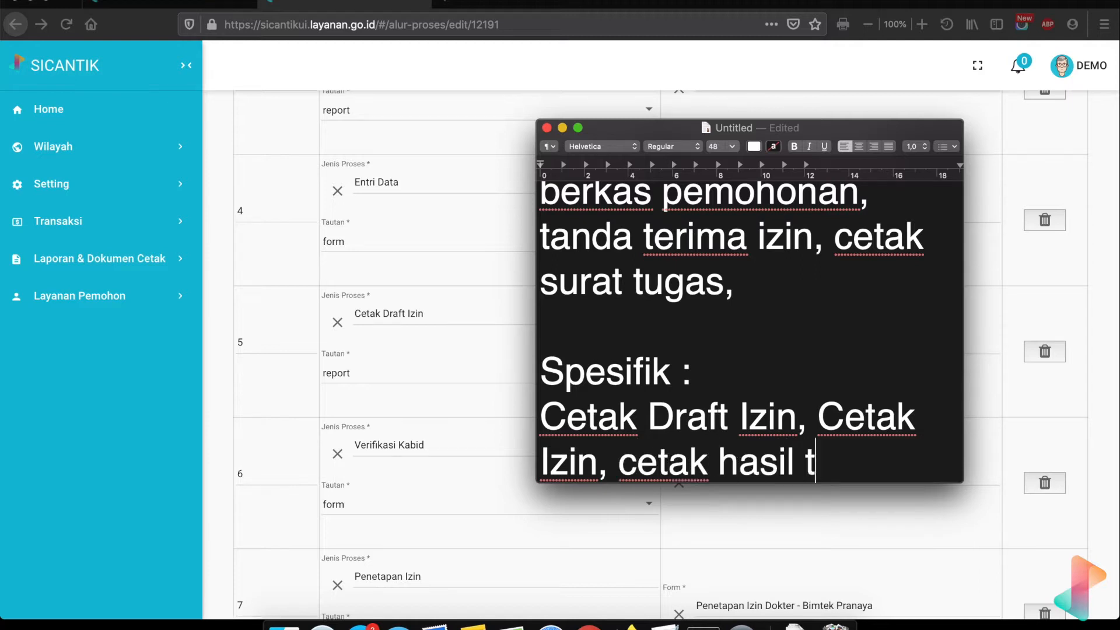
{"action": "type", "text": "injauna"}
{"action": "key", "text": "BackSpace"}
{"action": "key", "text": "BackSpace"}
{"action": "type", "text": "an"}
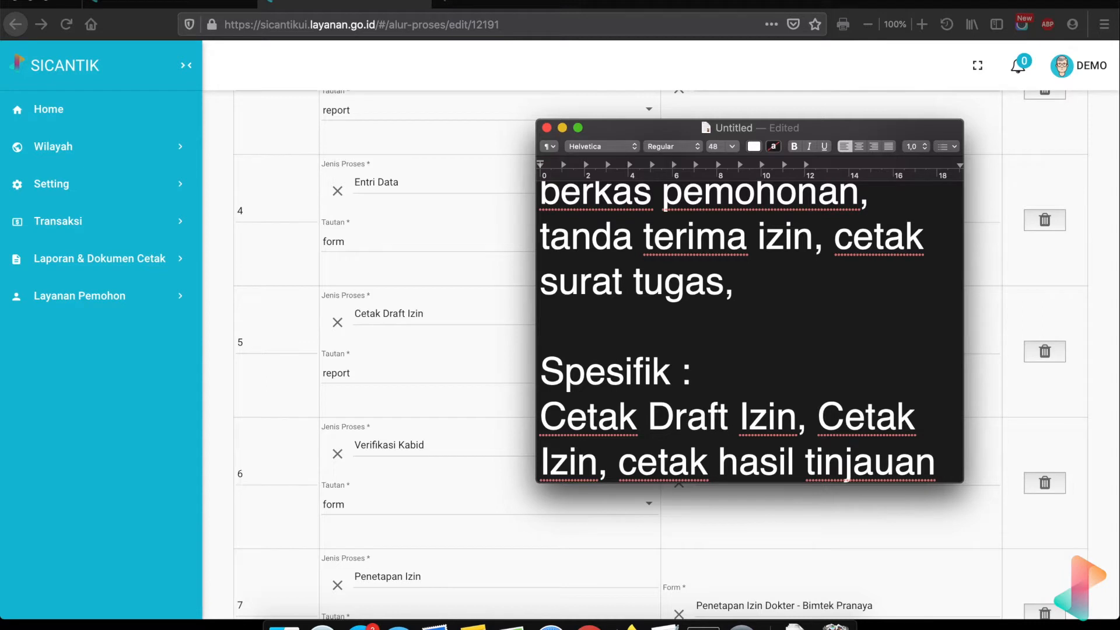
{"action": "scroll", "coordinate": [881, 342], "scroll_direction": "down", "scroll_amount": 1}
{"action": "scroll", "coordinate": [882, 342], "scroll_direction": "up", "scroll_amount": 1}
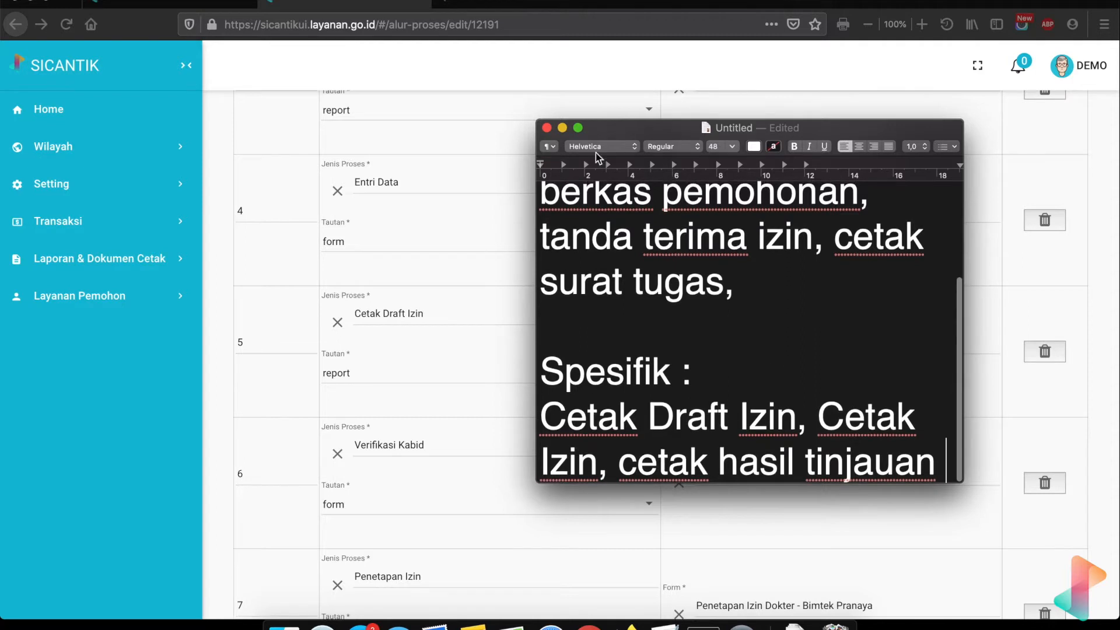
{"action": "scroll", "coordinate": [659, 377], "scroll_direction": "up", "scroll_amount": 2}
{"action": "scroll", "coordinate": [660, 378], "scroll_direction": "up", "scroll_amount": 5}
{"action": "scroll", "coordinate": [660, 378], "scroll_direction": "down", "scroll_amount": 5}
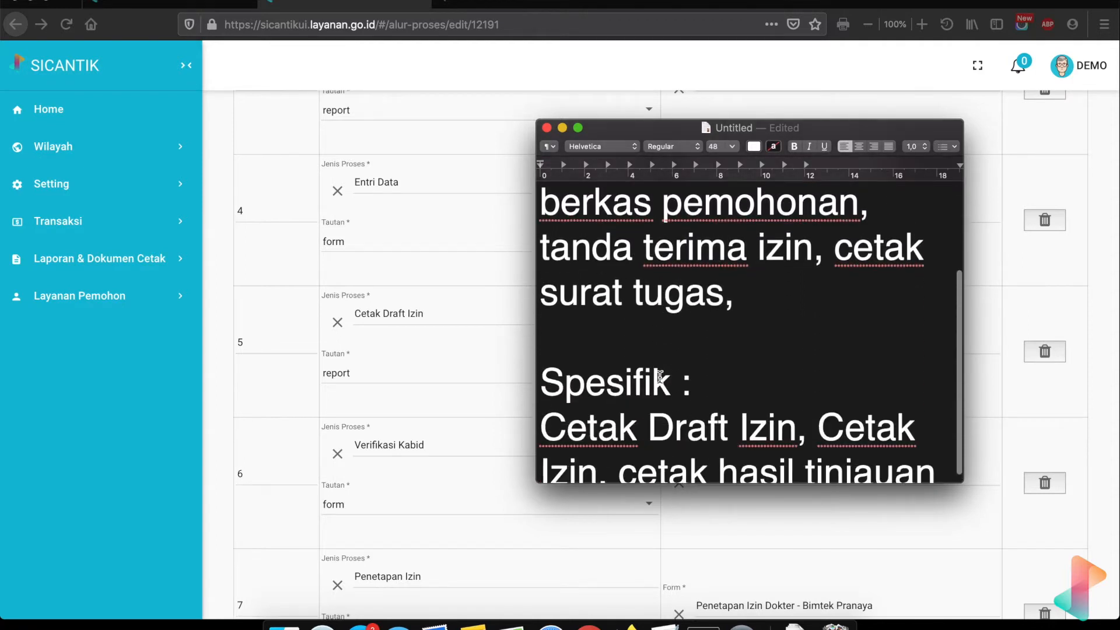
{"action": "scroll", "coordinate": [660, 377], "scroll_direction": "up", "scroll_amount": 4}
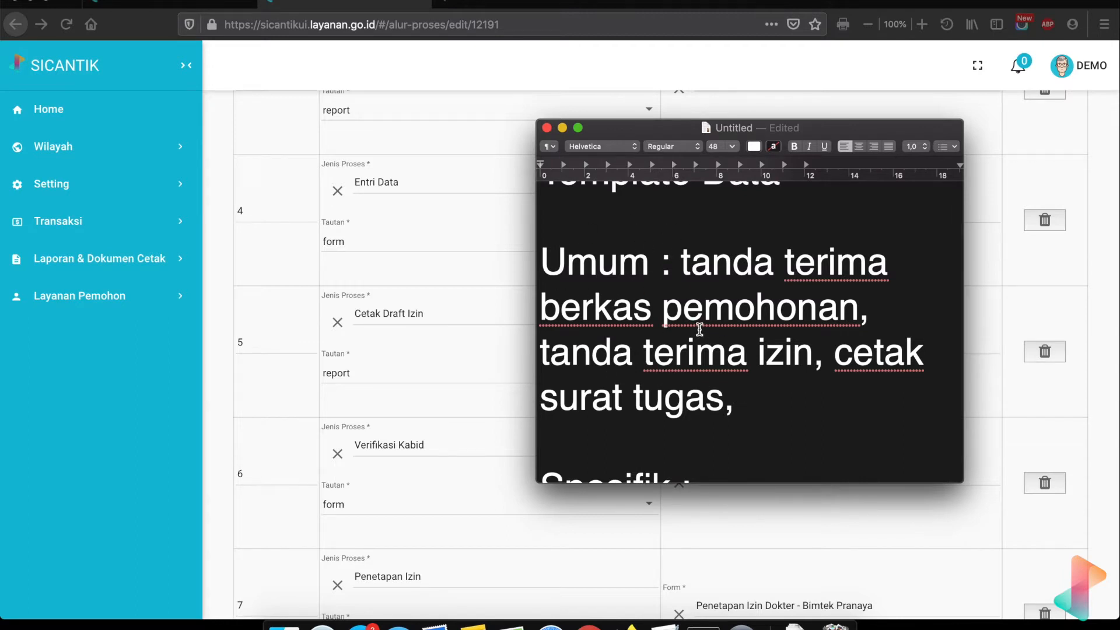
{"action": "scroll", "coordinate": [699, 329], "scroll_direction": "down", "scroll_amount": 4}
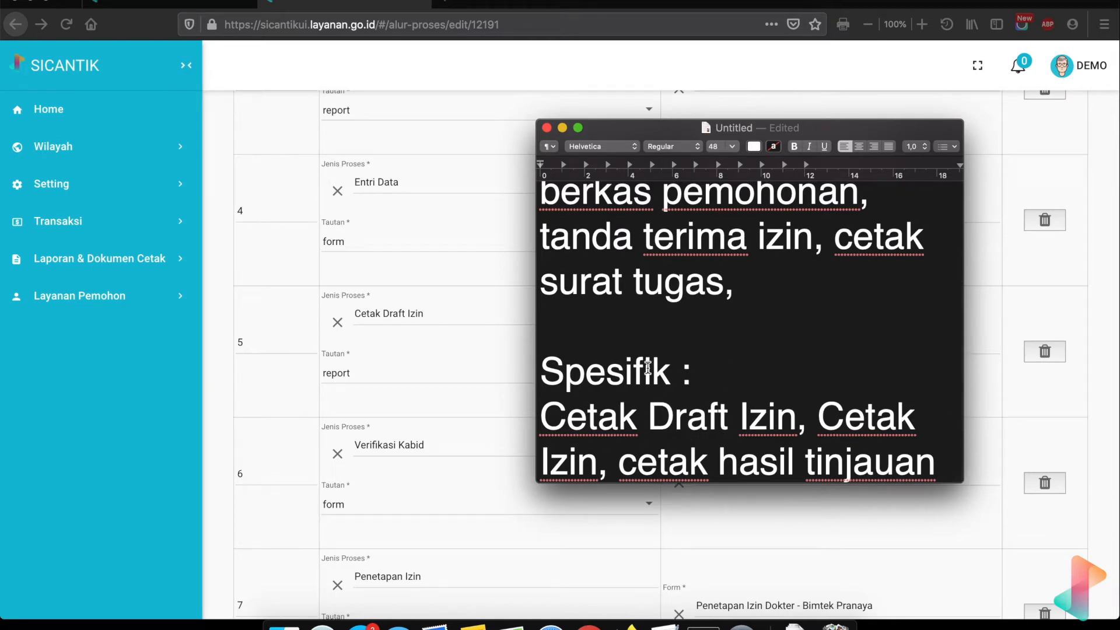
- Close the TextEdit note and delete it without saving
{"action": "left_click", "coordinate": [548, 127]}
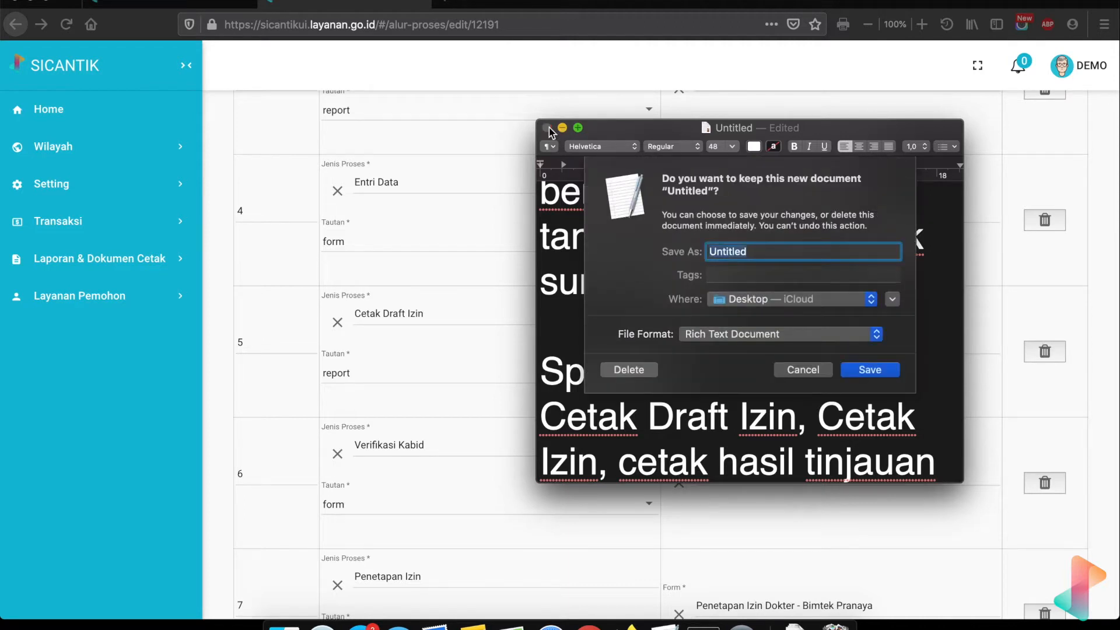
{"action": "left_click", "coordinate": [629, 370]}
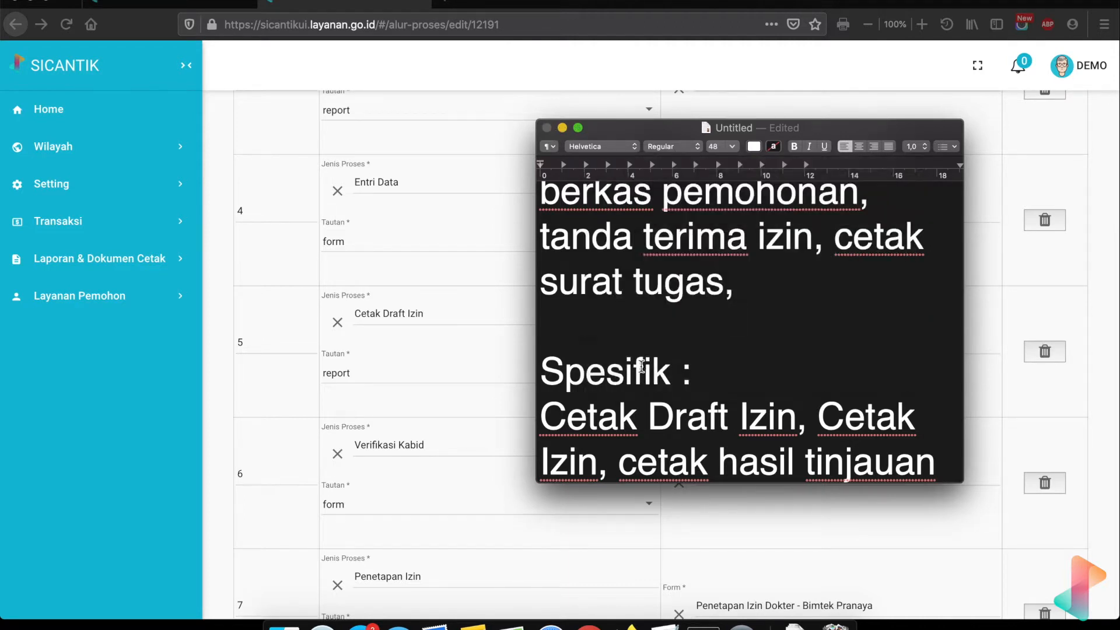
{"action": "scroll", "coordinate": [474, 217], "scroll_direction": "up", "scroll_amount": 5}
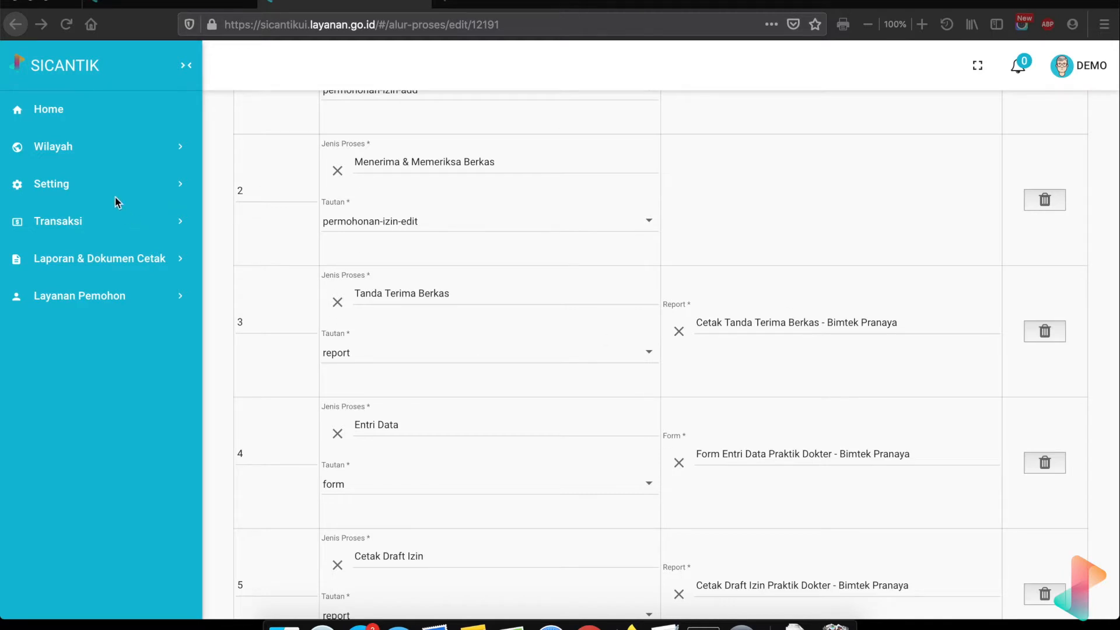
- Switch to the browser tab showing the Template Data list
{"action": "left_click", "coordinate": [175, 3]}
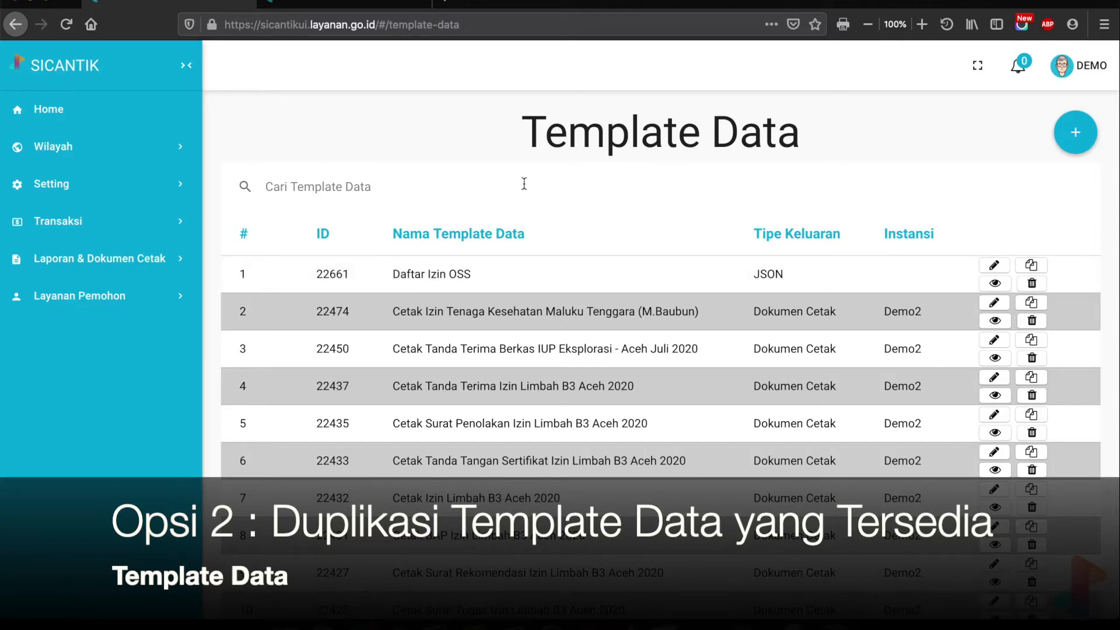
- Search 'bimtek', duplicate the Bimtek Juli receipt template, and open its '-copy' for editing
{"action": "left_click", "coordinate": [448, 180]}
{"action": "type", "text": "bimtek"}
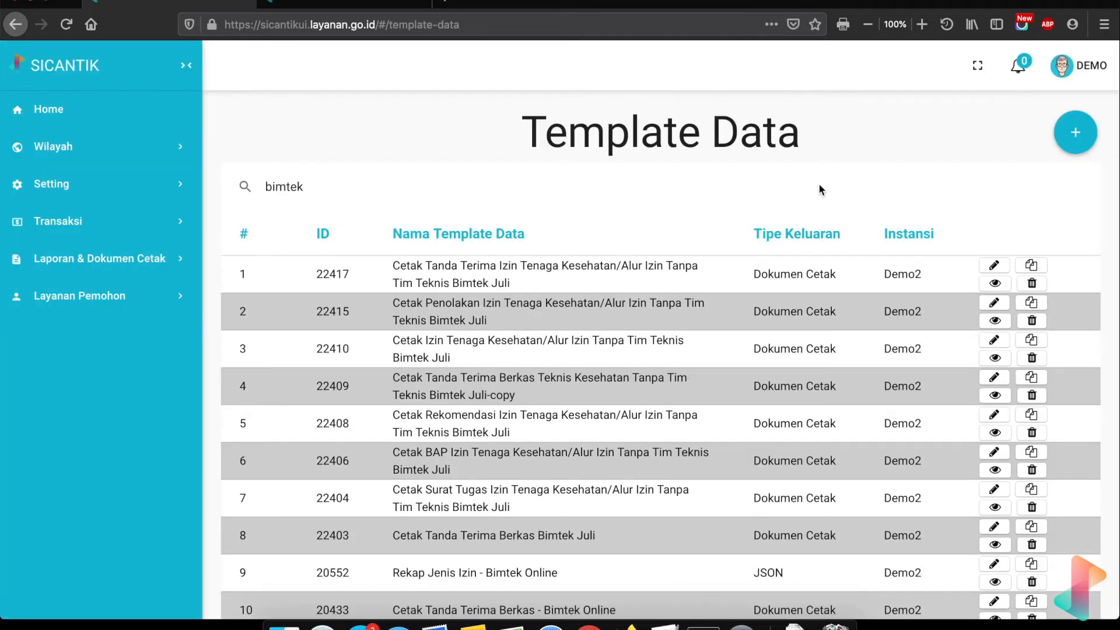
{"action": "left_click", "coordinate": [1033, 266]}
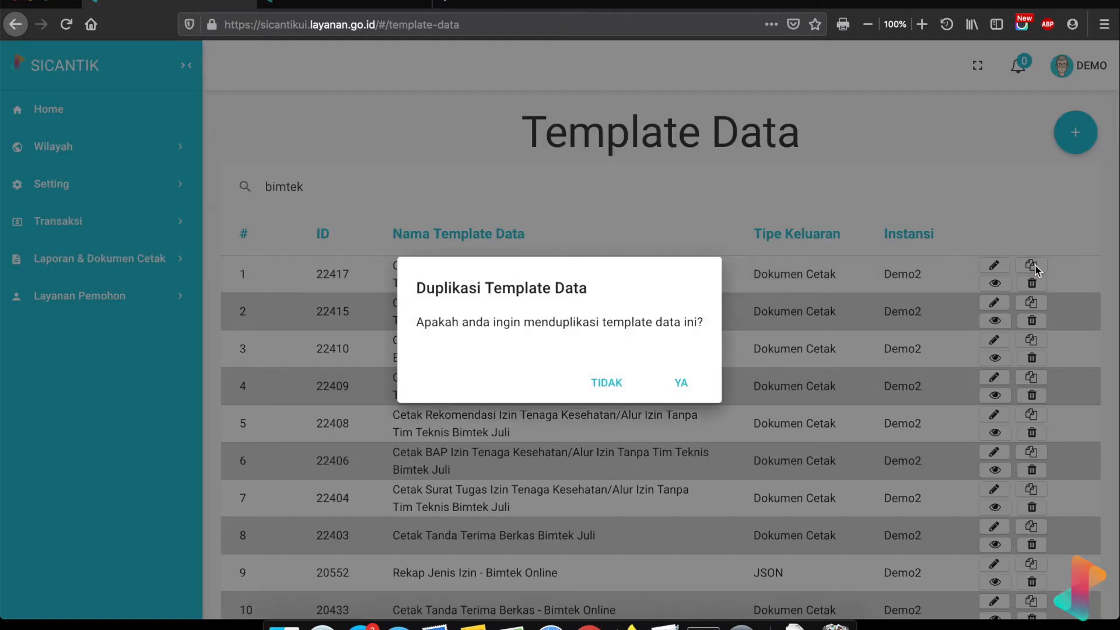
{"action": "left_click", "coordinate": [681, 386]}
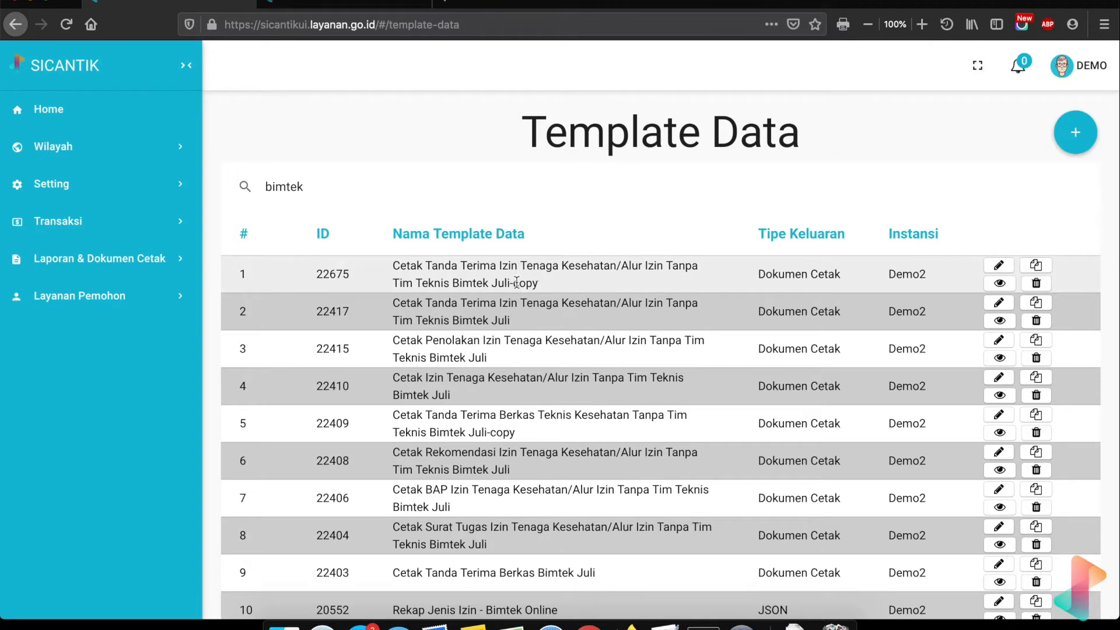
{"action": "left_click_drag", "start_coordinate": [508, 284], "coordinate": [543, 289]}
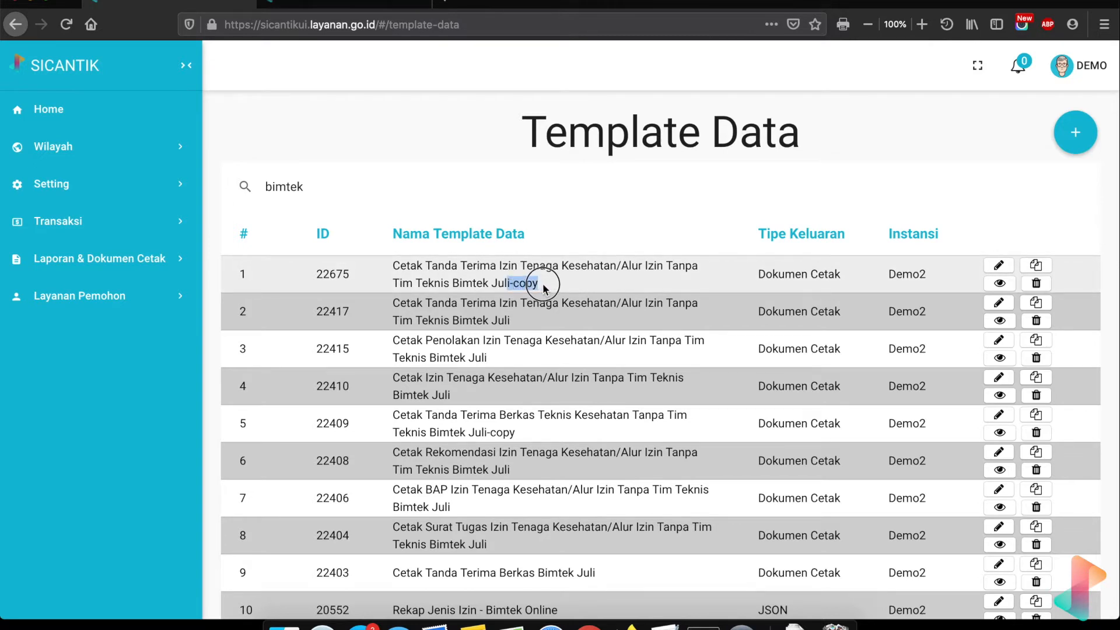
{"action": "left_click", "coordinate": [1001, 267]}
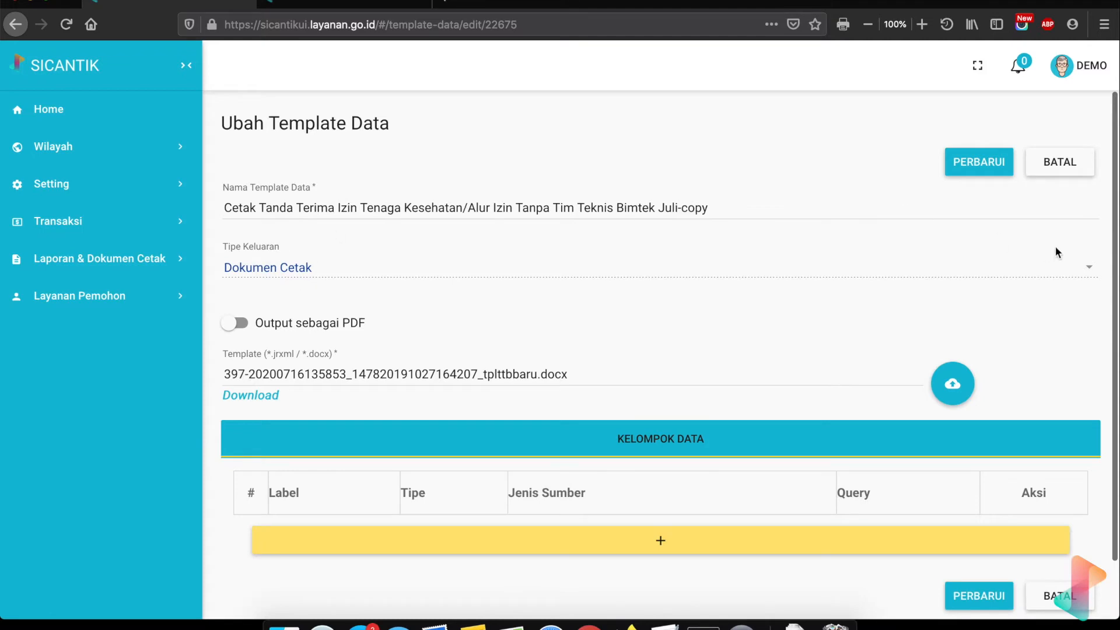
- Leave the edit form unsaved and delete the Bimtek Juli-copy template, confirming with YA
{"action": "left_click", "coordinate": [1054, 166]}
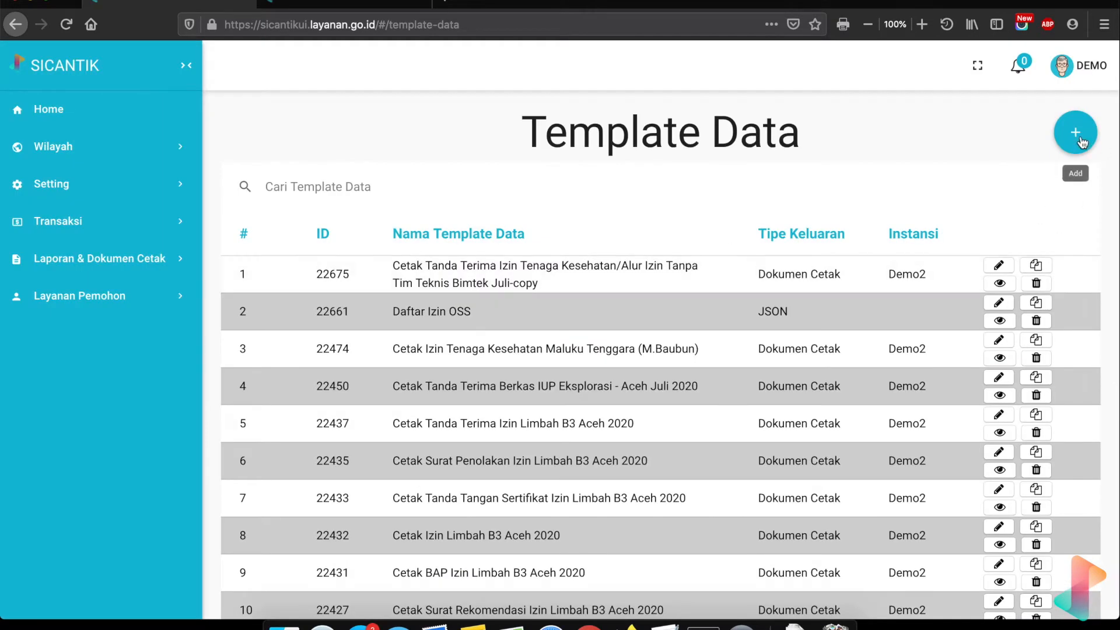
{"action": "left_click", "coordinate": [1034, 284]}
{"action": "left_click", "coordinate": [677, 381]}
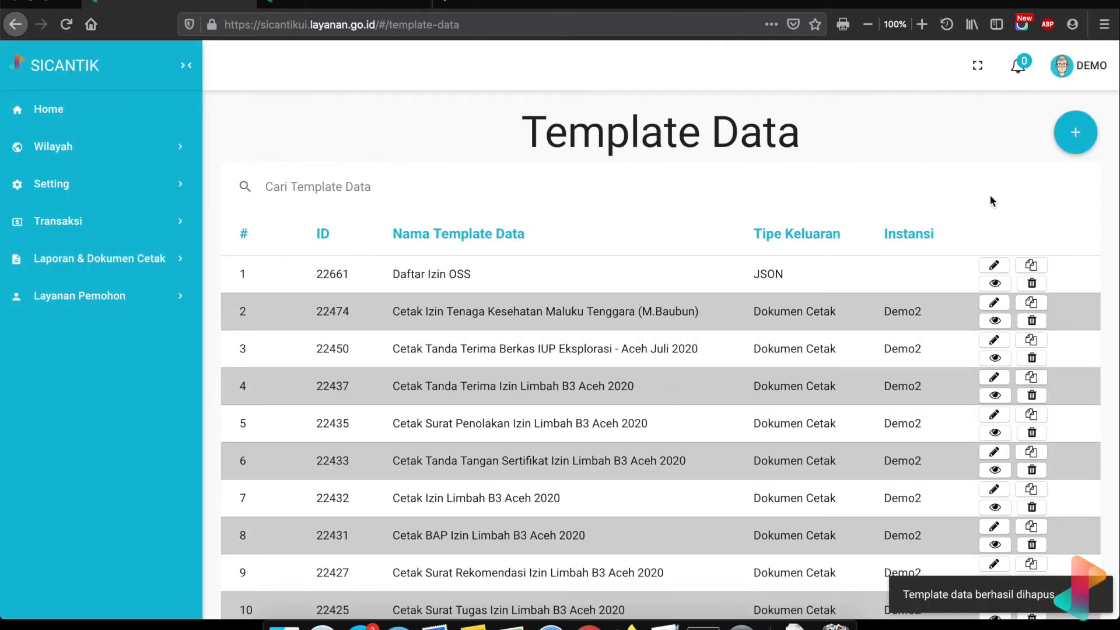
- Start a new Template Data entry and look at the Tipe Keluaran options without choosing one
{"action": "left_click", "coordinate": [1073, 131]}
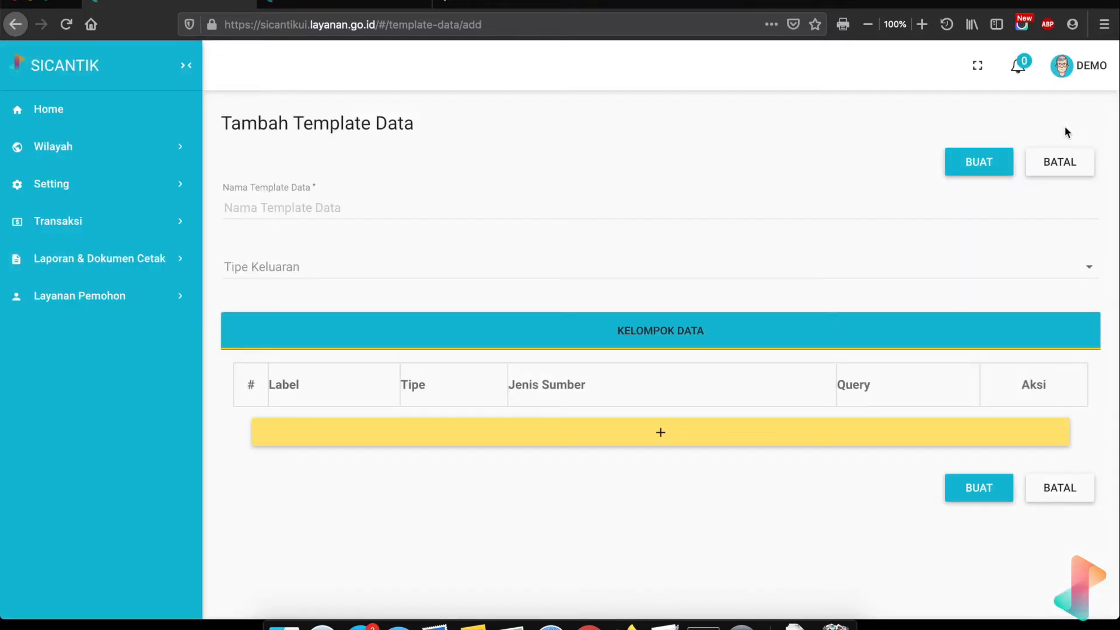
{"action": "left_click", "coordinate": [254, 275]}
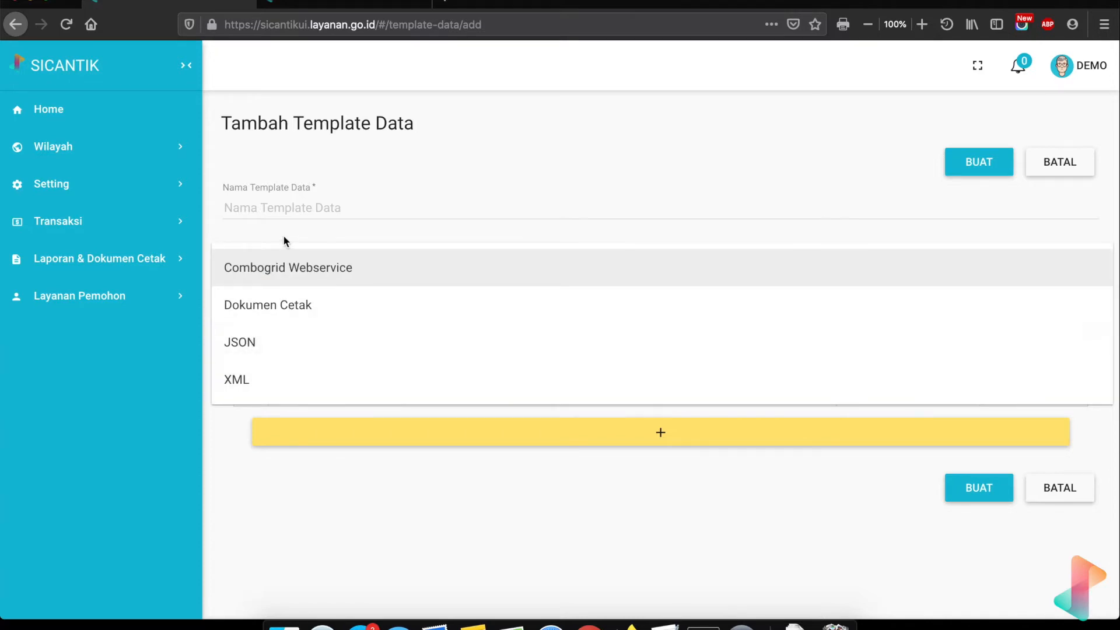
{"action": "left_click", "coordinate": [282, 235]}
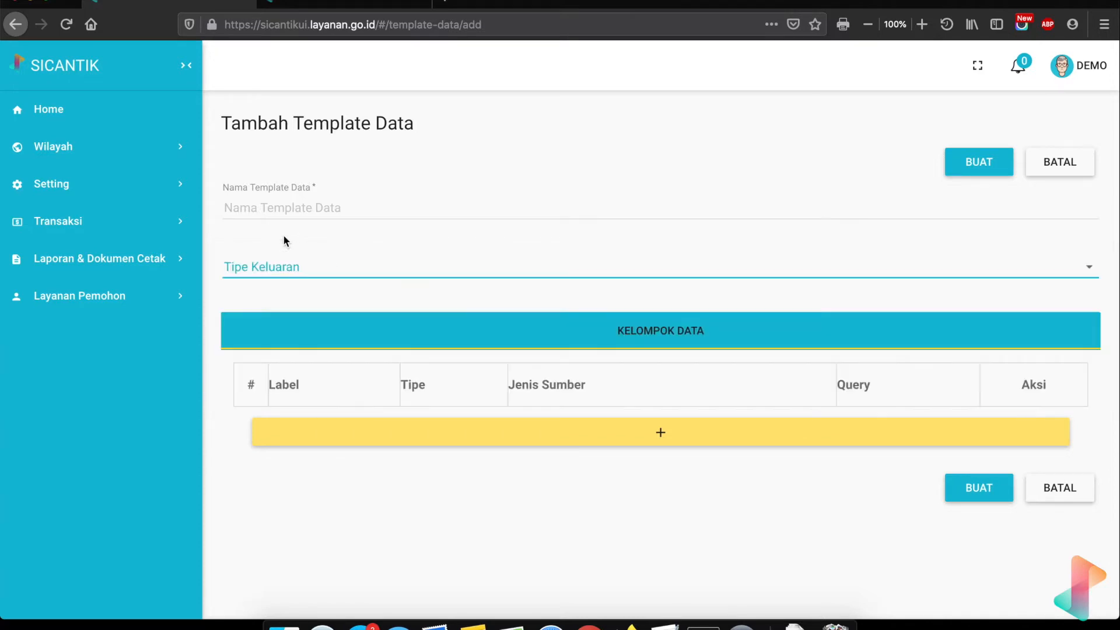
- Name the new template 'Cetak Tanda Terima Berkas Kab Demo', removing the 'Izin Reklame' part
{"action": "left_click", "coordinate": [272, 207]}
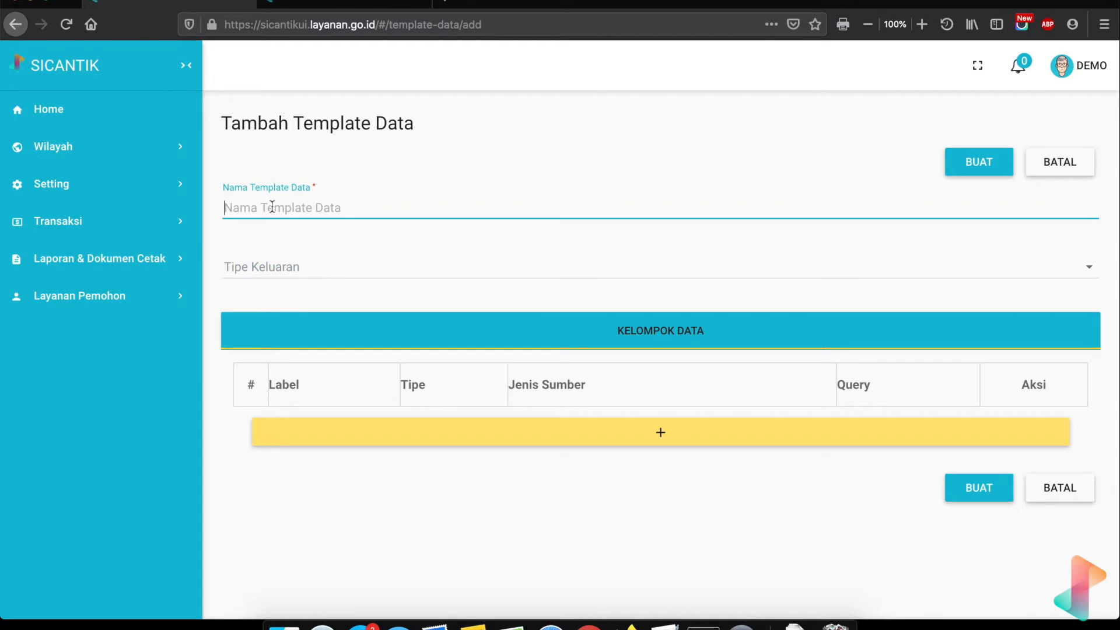
{"action": "type", "text": "Cetak Tanda Terima Ber"}
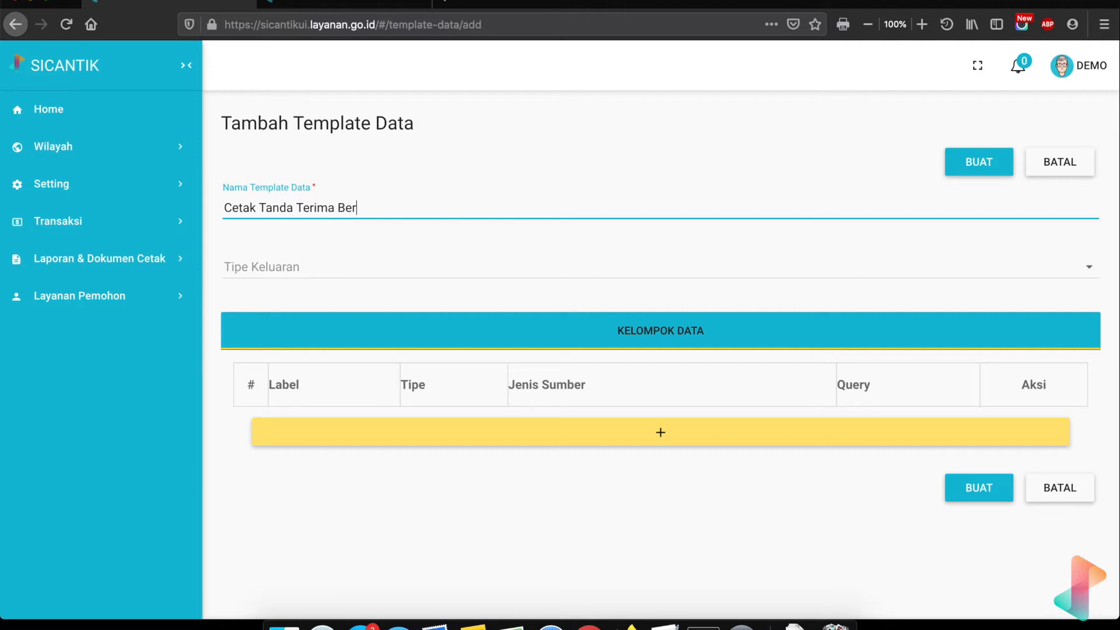
{"action": "type", "text": "kas"}
{"action": "type", "text": "Izin"}
{"action": "type", "text": "Reklame"}
{"action": "type", "text": "Kab"}
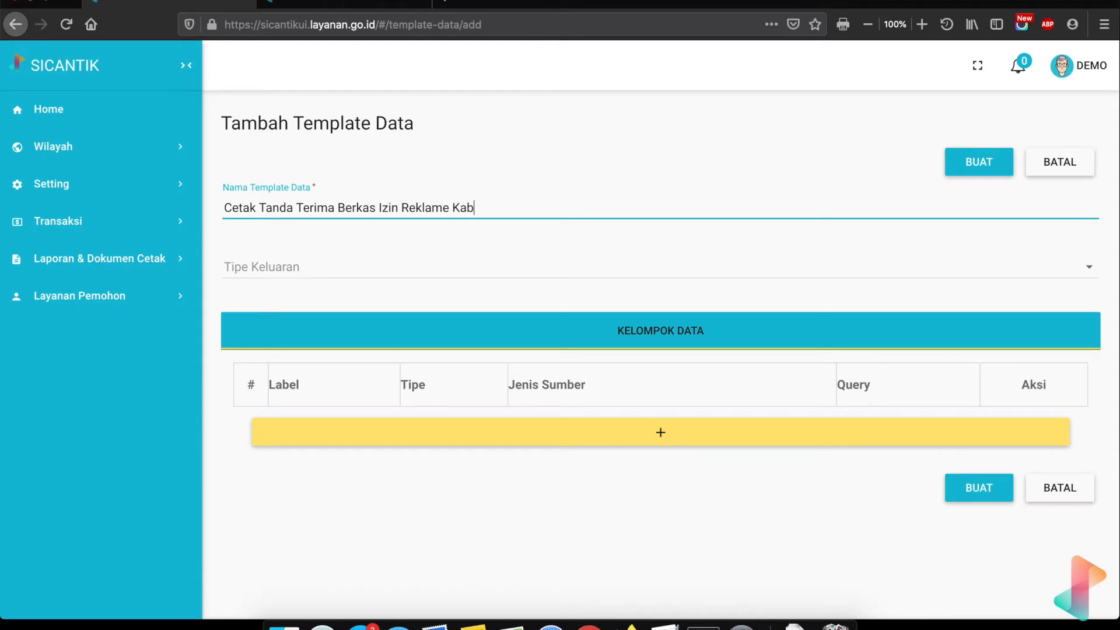
{"action": "type", "text": " Demo"}
{"action": "left_click_drag", "start_coordinate": [379, 208], "coordinate": [444, 211]}
{"action": "key", "text": "BackSpace"}
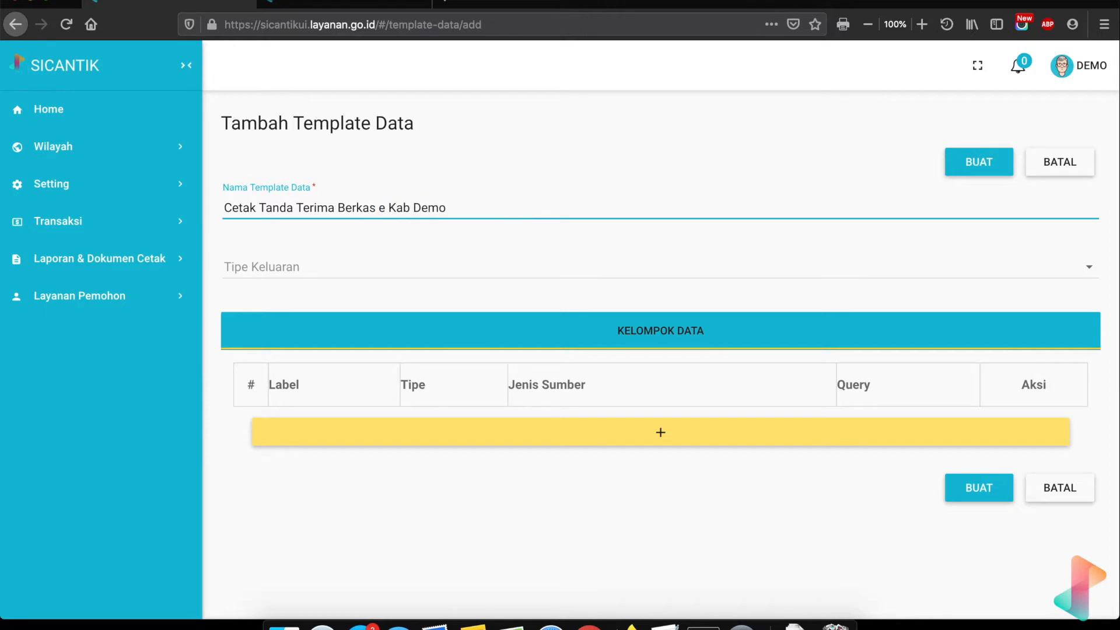
{"action": "key", "text": "BackSpace"}
{"action": "key", "text": "BackSpace"}
{"action": "left_click", "coordinate": [255, 260]}
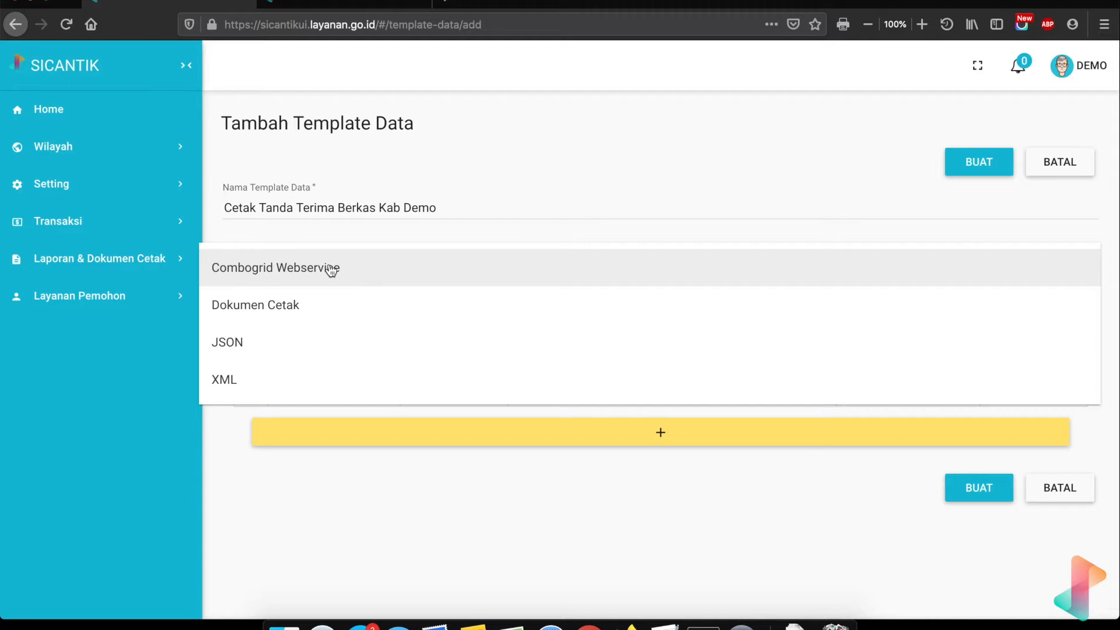
- In the other tab, add a new Pegawai Instansi record under Setting > Authorisasi and view its jabatan lookup
{"action": "left_click", "coordinate": [346, 5]}
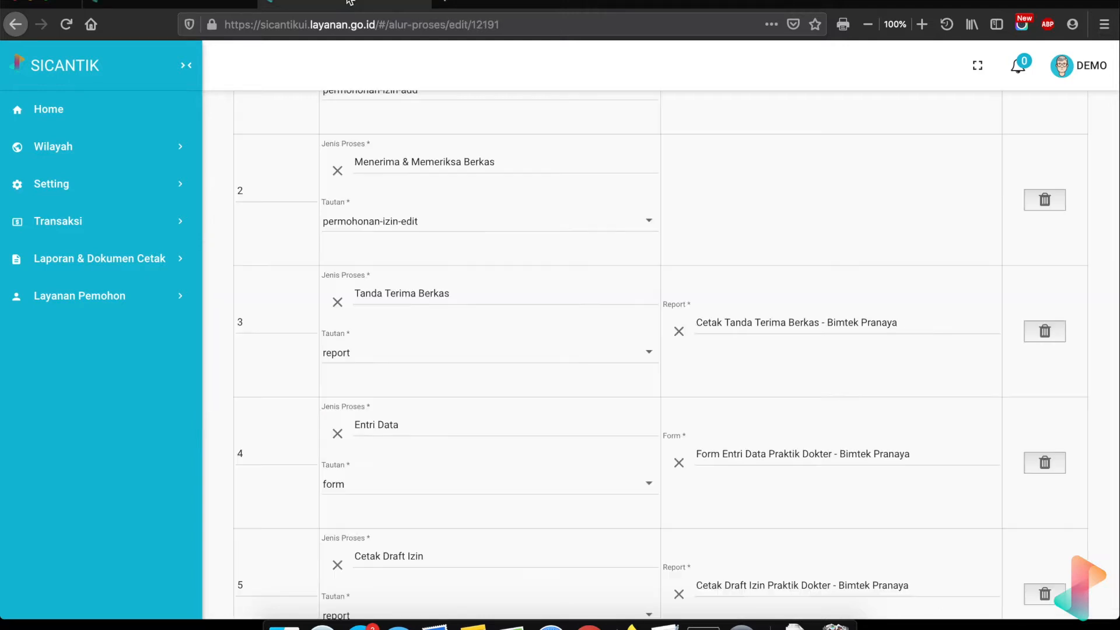
{"action": "left_click", "coordinate": [71, 189]}
{"action": "left_click", "coordinate": [82, 296]}
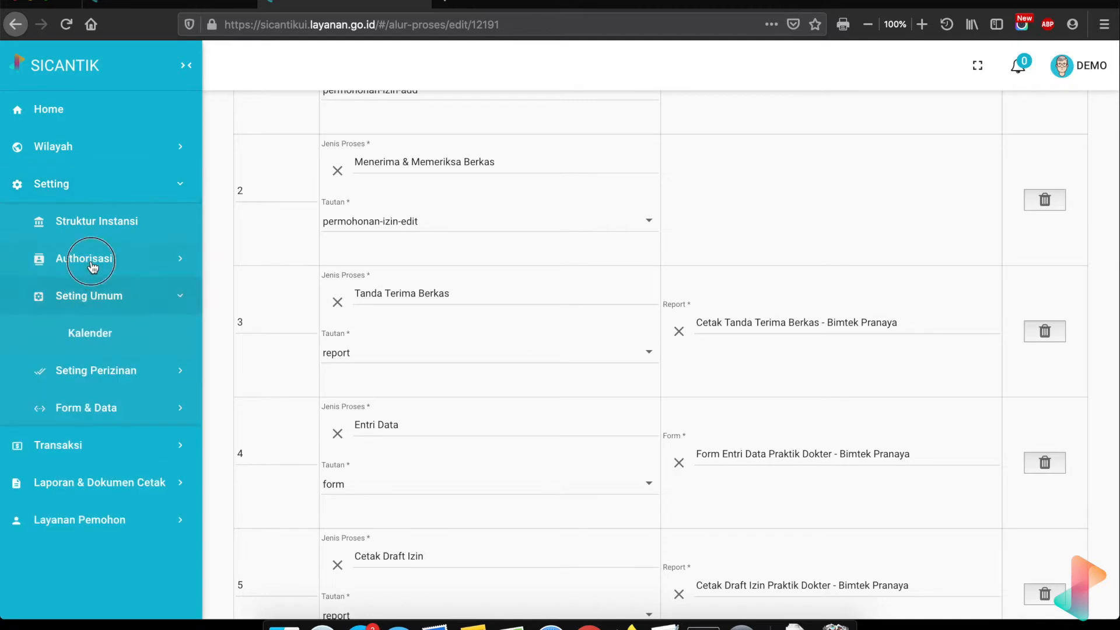
{"action": "left_click", "coordinate": [91, 264]}
{"action": "left_click", "coordinate": [127, 403]}
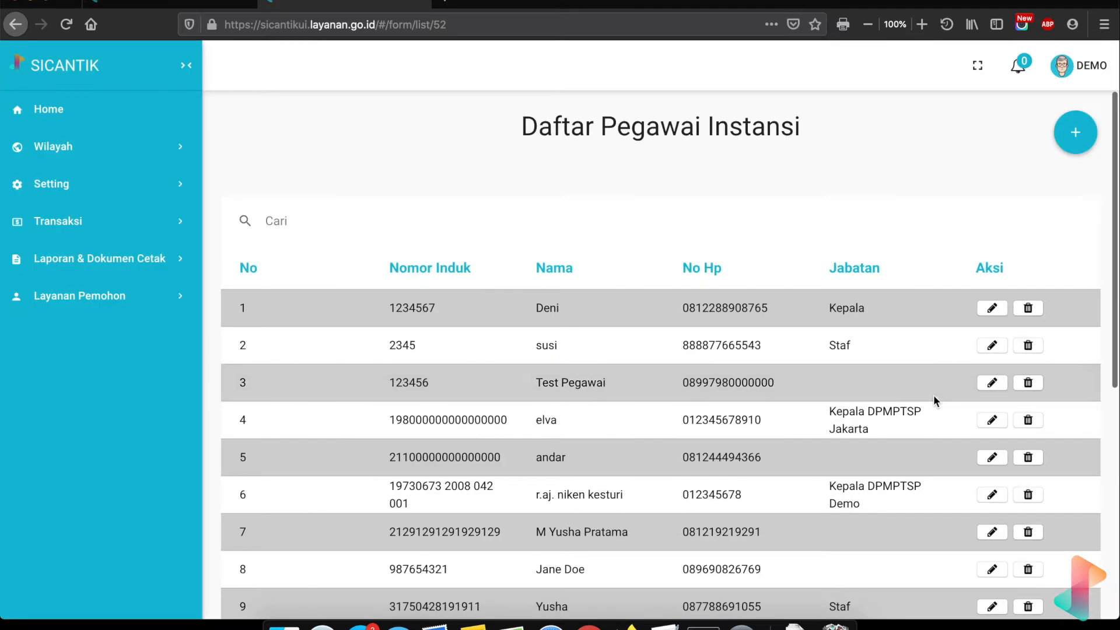
{"action": "left_click", "coordinate": [1066, 145]}
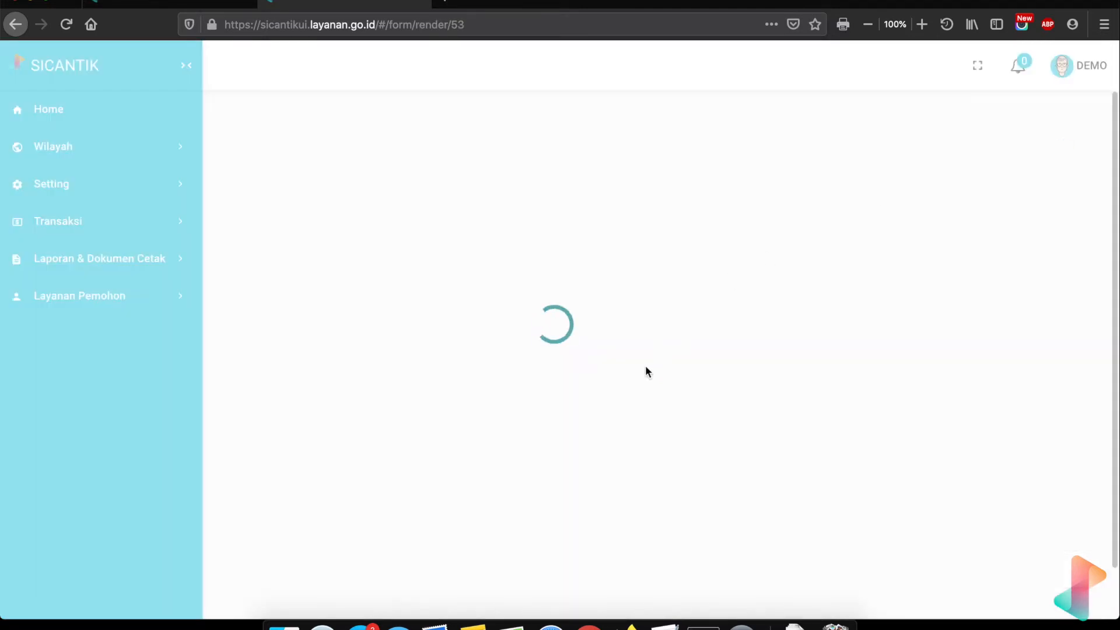
{"action": "scroll", "coordinate": [645, 370], "scroll_direction": "down", "scroll_amount": 10}
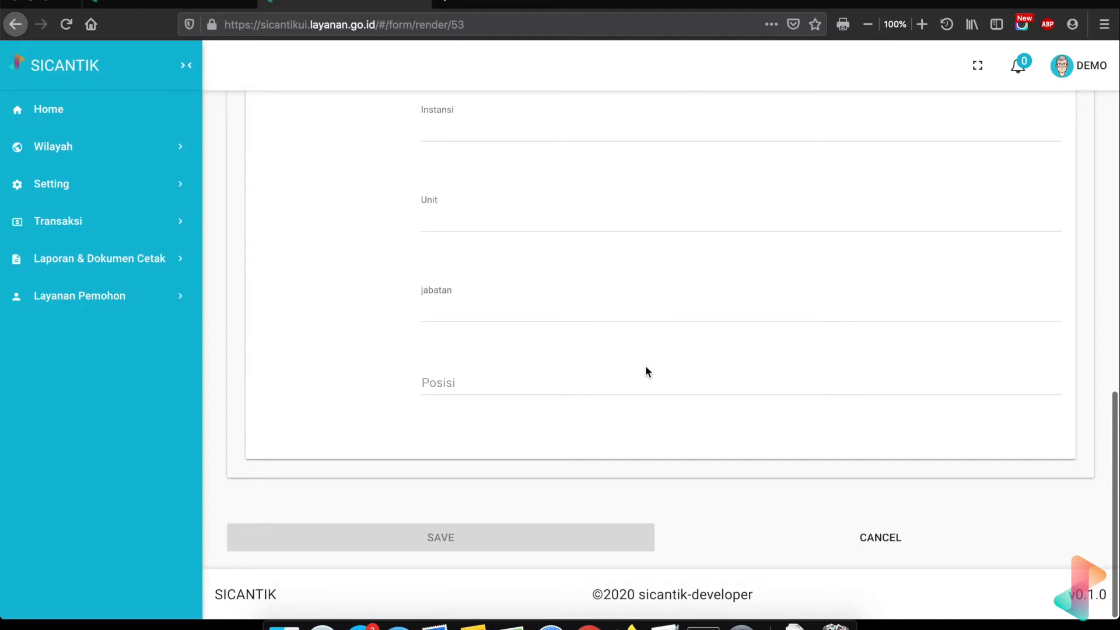
{"action": "left_click", "coordinate": [477, 310]}
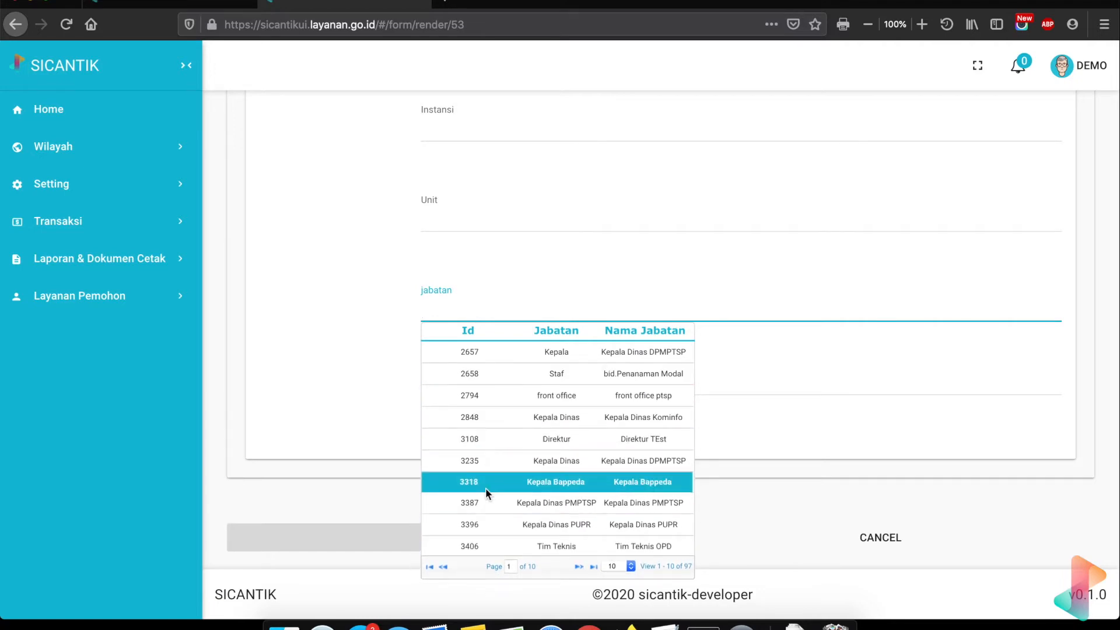
- Return to the browser tab holding the Tambah Template Data form
{"action": "left_click", "coordinate": [140, 3]}
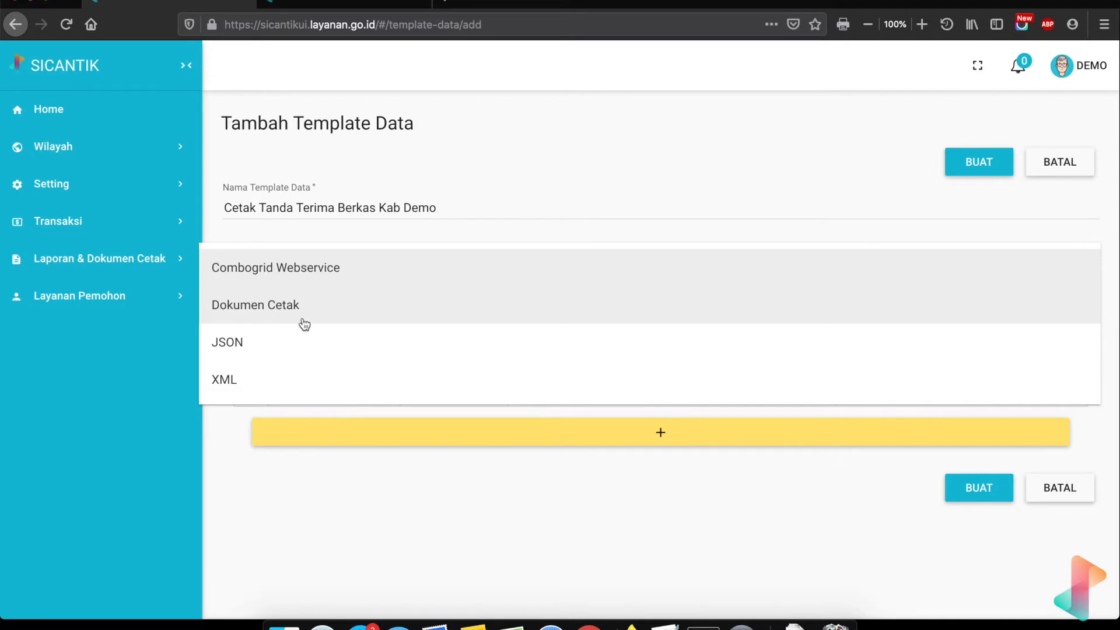
- Set Tipe Keluaran to Dokumen Cetak, leaving Output sebagai PDF switched off
{"action": "left_click", "coordinate": [280, 309]}
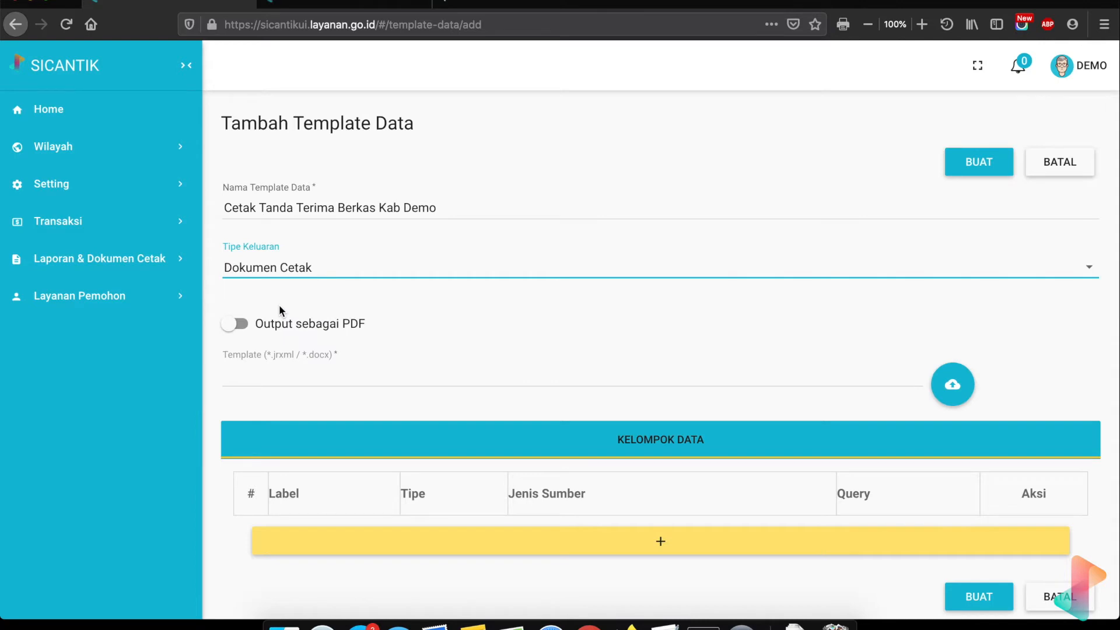
{"action": "left_click", "coordinate": [241, 323]}
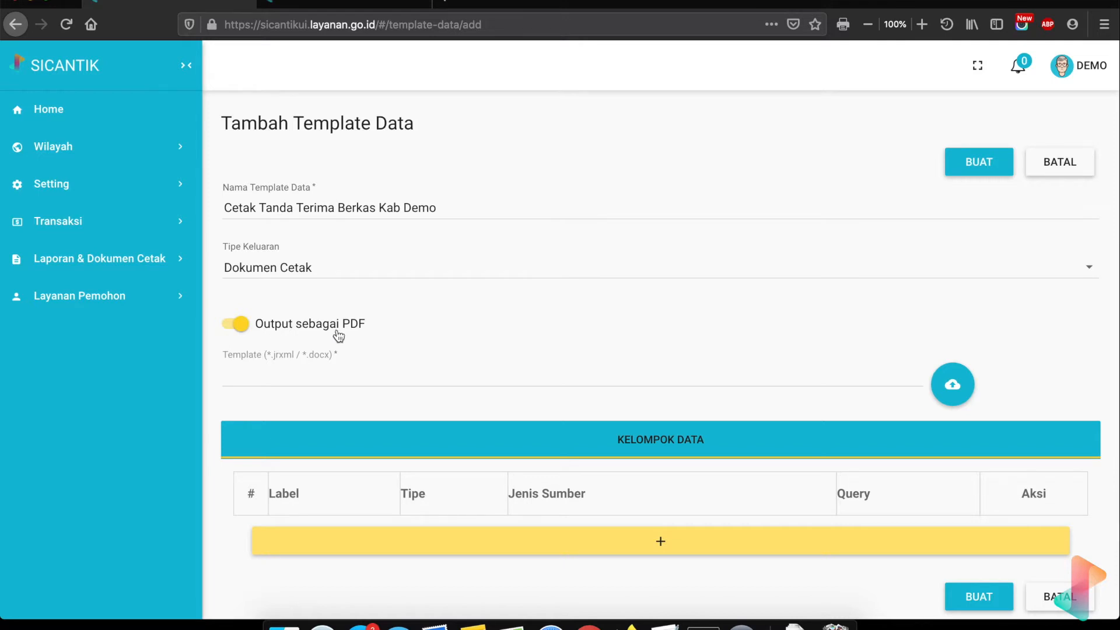
{"action": "left_click", "coordinate": [242, 325]}
- Scroll down the form and open the sample template document in Word
{"action": "left_click", "coordinate": [957, 385]}
{"action": "scroll", "coordinate": [712, 409], "scroll_direction": "down", "scroll_amount": 2}
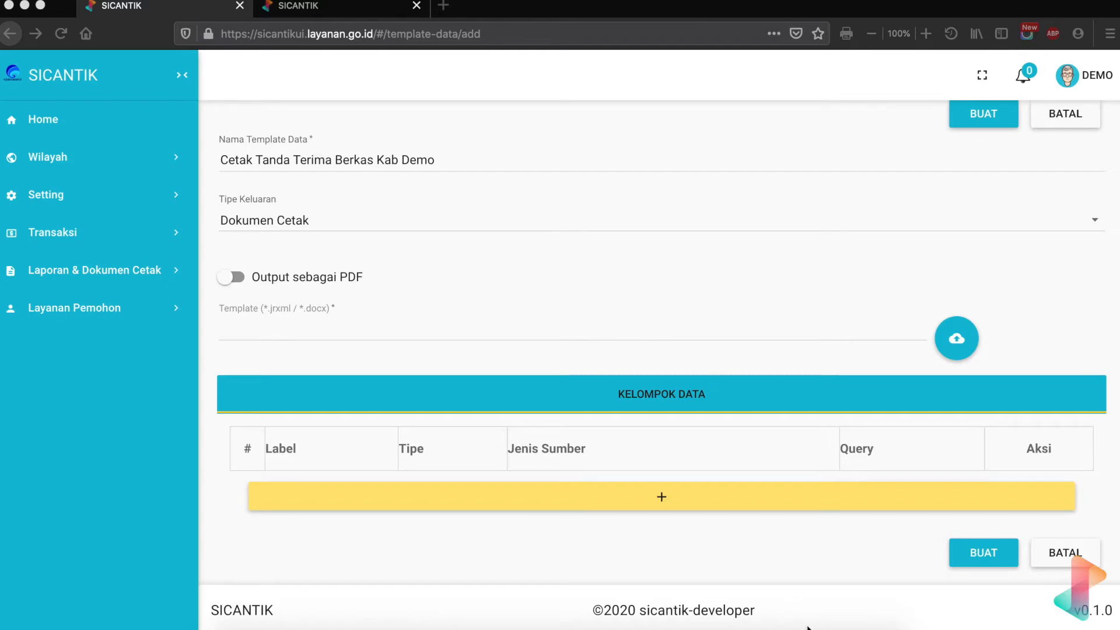
{"action": "left_click", "coordinate": [835, 604]}
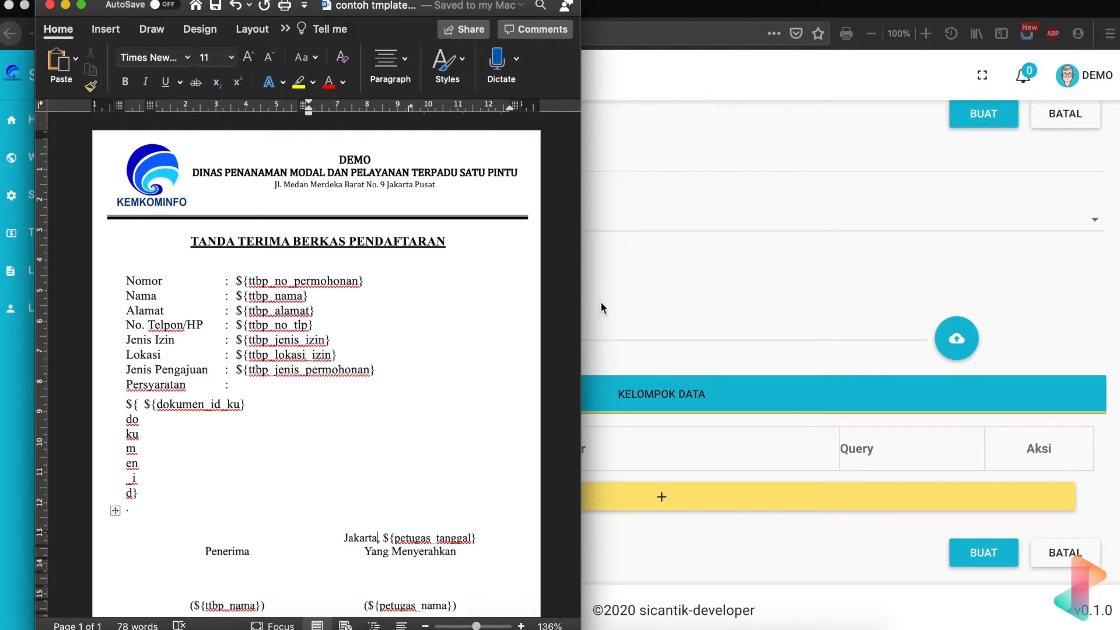
- Bring the SICANTIK template form back in front of Word
{"action": "left_click", "coordinate": [618, 286]}
- Upload 'contoh tmplate data.docx' from Downloads as the template file
{"action": "left_click", "coordinate": [957, 339]}
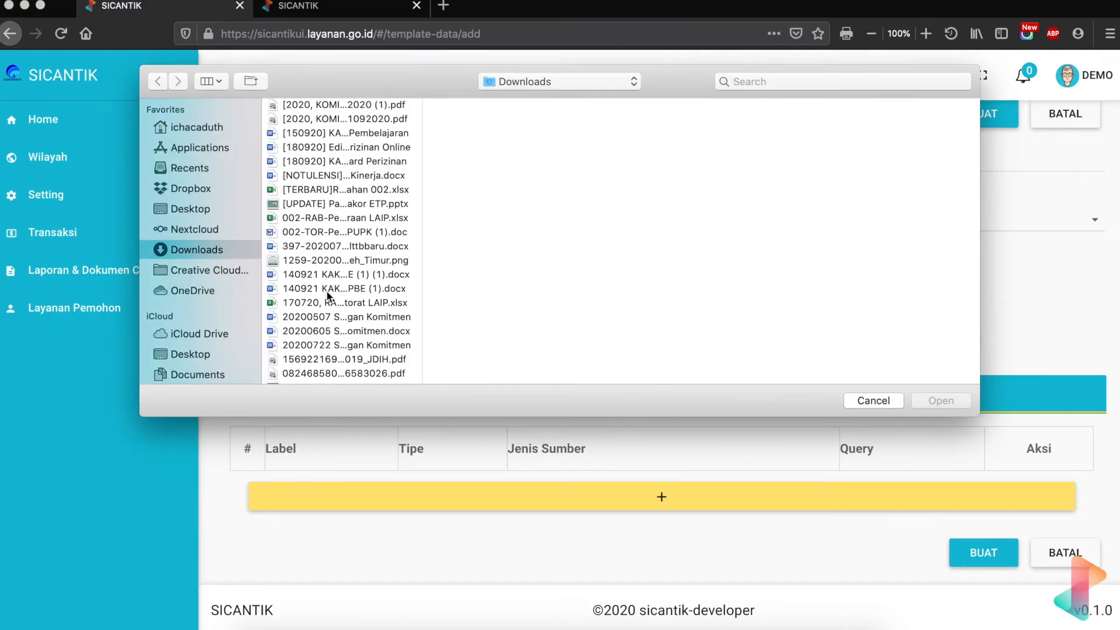
{"action": "scroll", "coordinate": [327, 296], "scroll_direction": "down", "scroll_amount": 15}
{"action": "scroll", "coordinate": [328, 295], "scroll_direction": "up", "scroll_amount": 5}
{"action": "scroll", "coordinate": [327, 289], "scroll_direction": "up", "scroll_amount": 10}
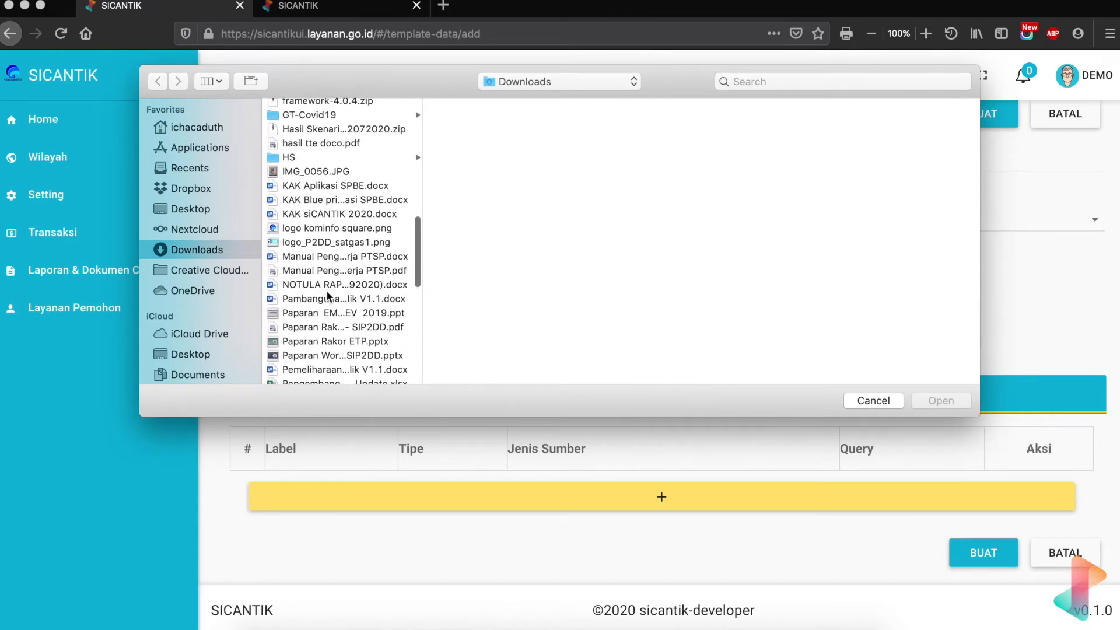
{"action": "scroll", "coordinate": [327, 289], "scroll_direction": "up", "scroll_amount": 8}
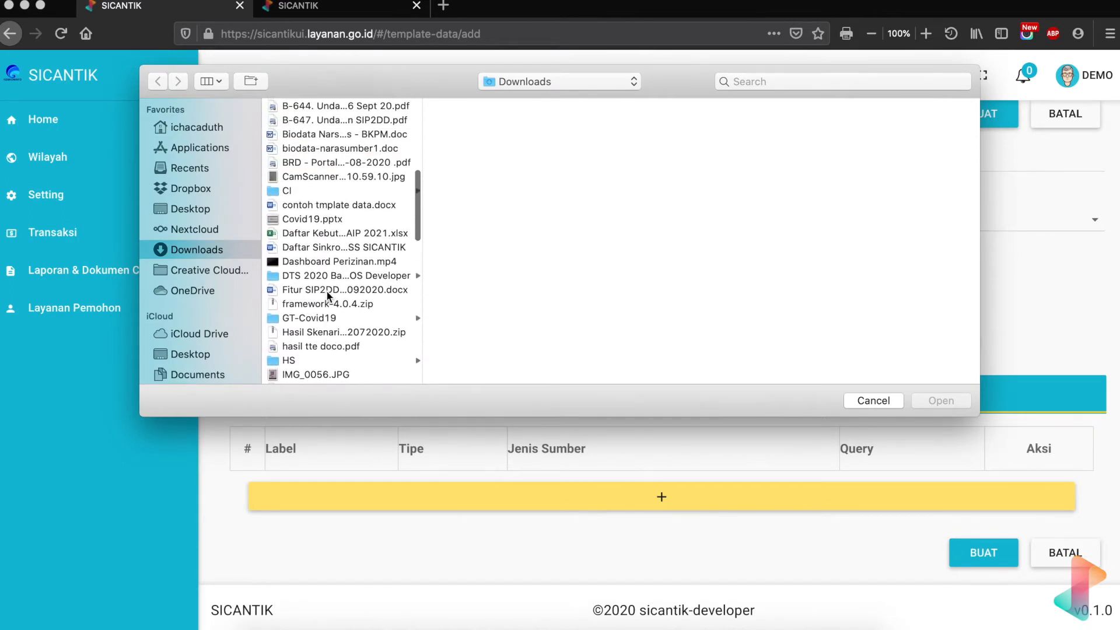
{"action": "left_click", "coordinate": [321, 208]}
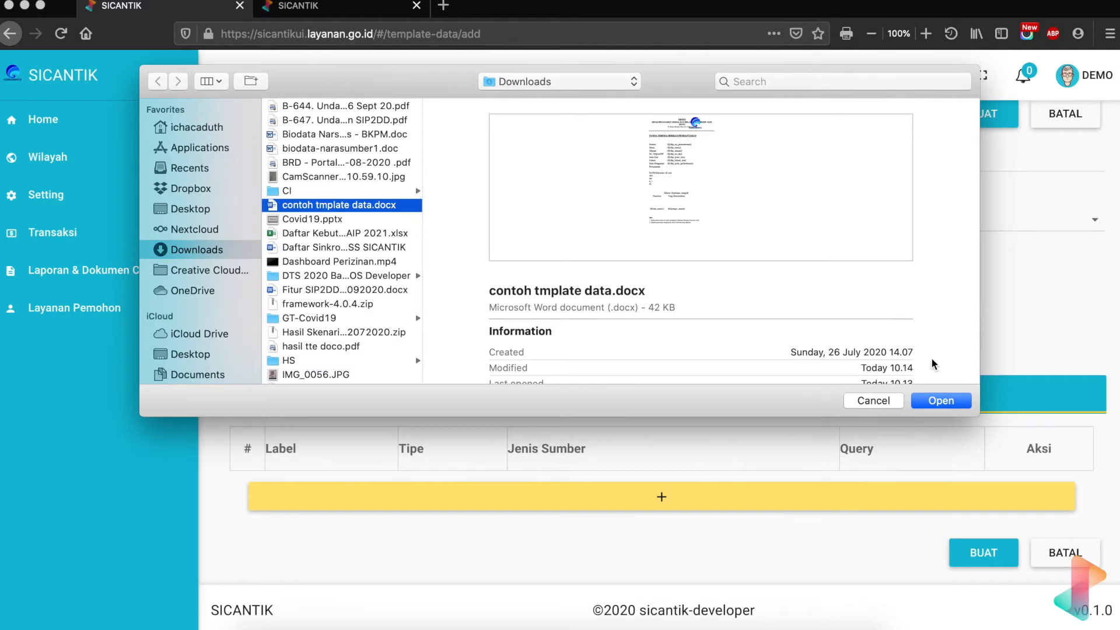
{"action": "left_click", "coordinate": [938, 400]}
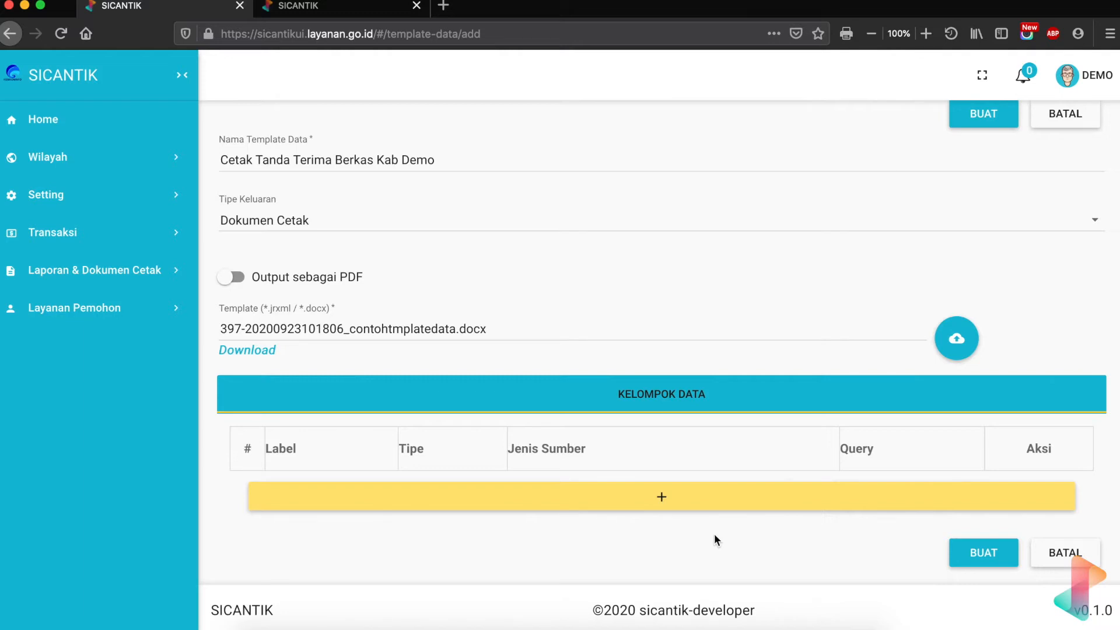
- Add a first, empty row to the Kelompok Data table
{"action": "left_click", "coordinate": [691, 502]}
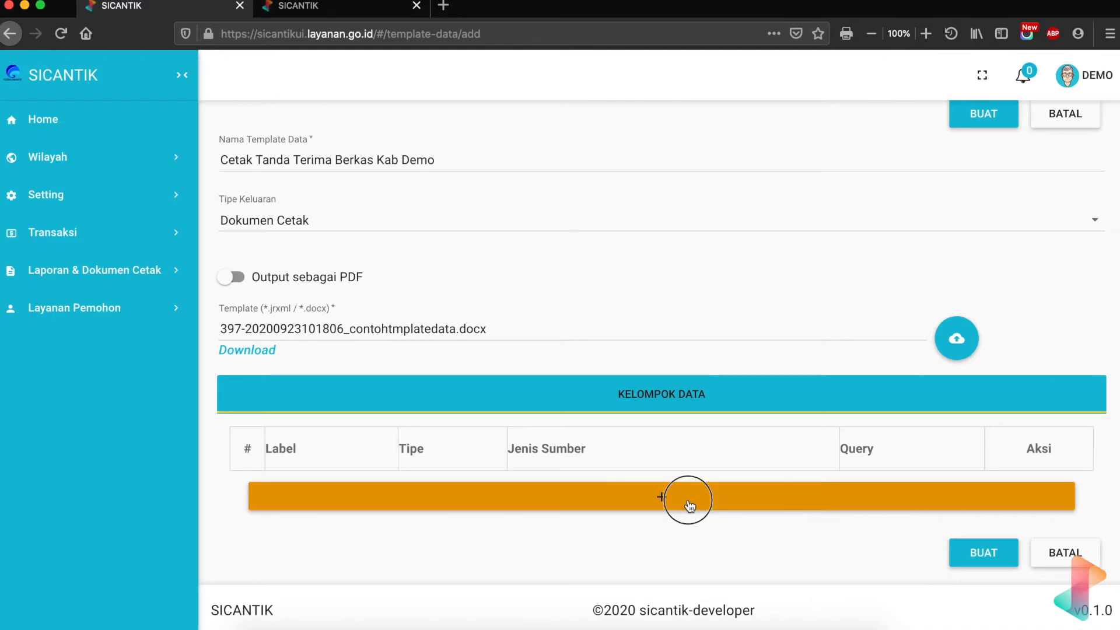
{"action": "scroll", "coordinate": [430, 500], "scroll_direction": "down", "scroll_amount": 2}
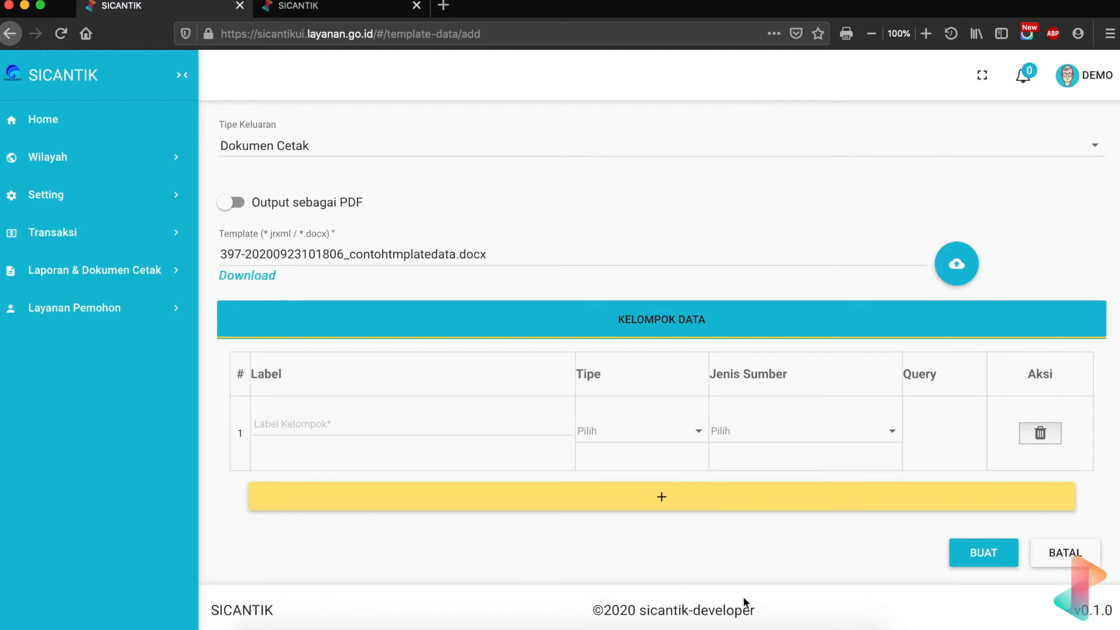
{"action": "mouse_move", "coordinate": [806, 628]}
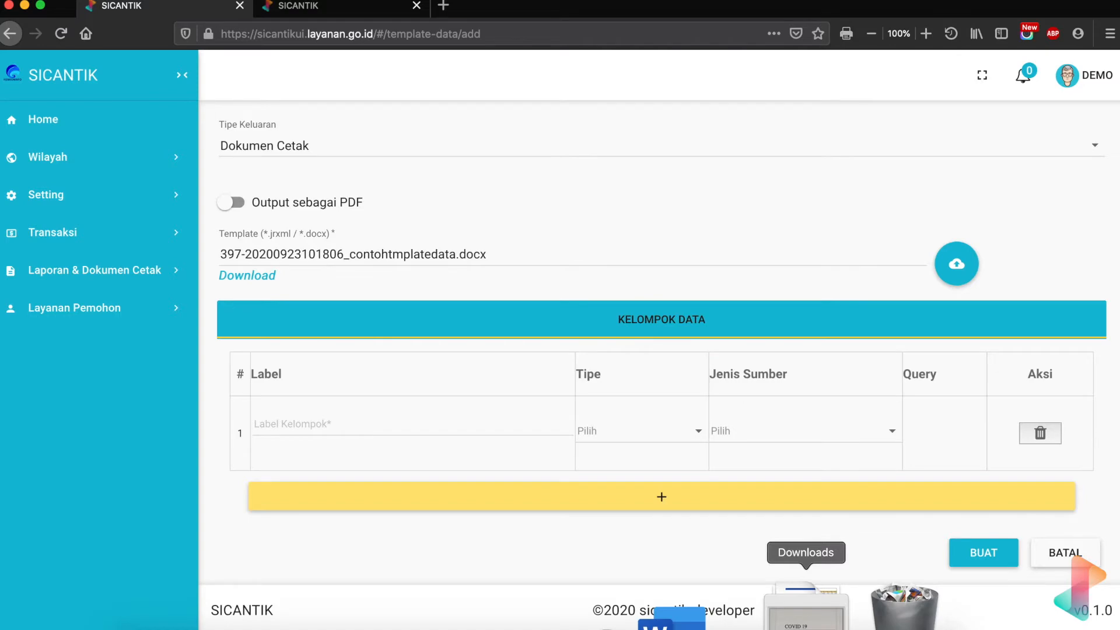
- Bring the Word receipt template forward and scroll through its ${ttbp_…} placeholders
{"action": "left_click", "coordinate": [806, 610]}
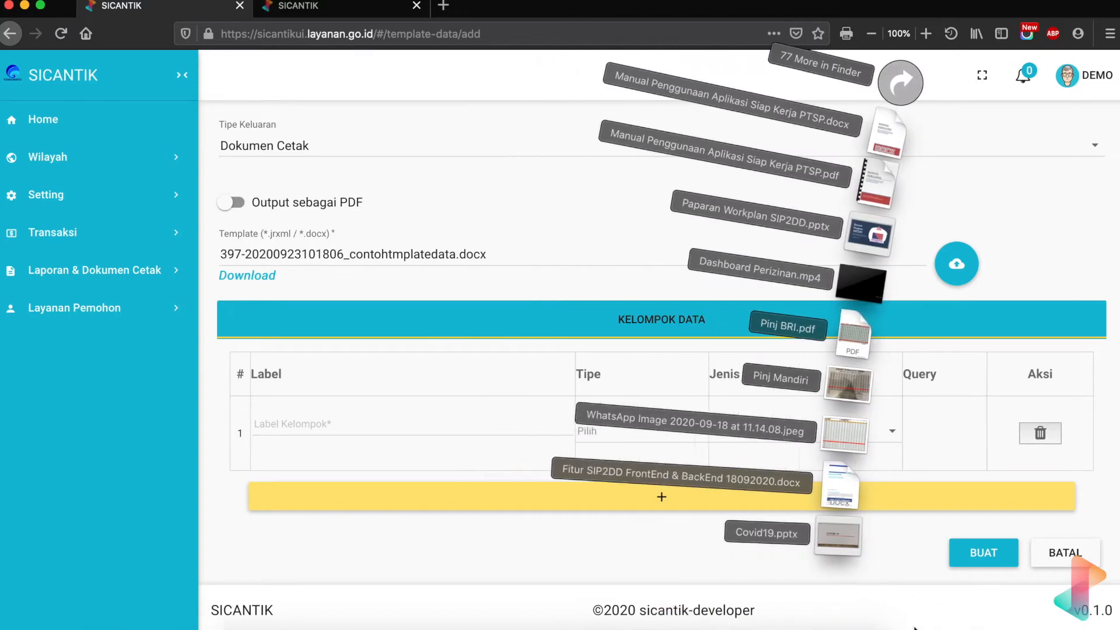
{"action": "left_click", "coordinate": [747, 624]}
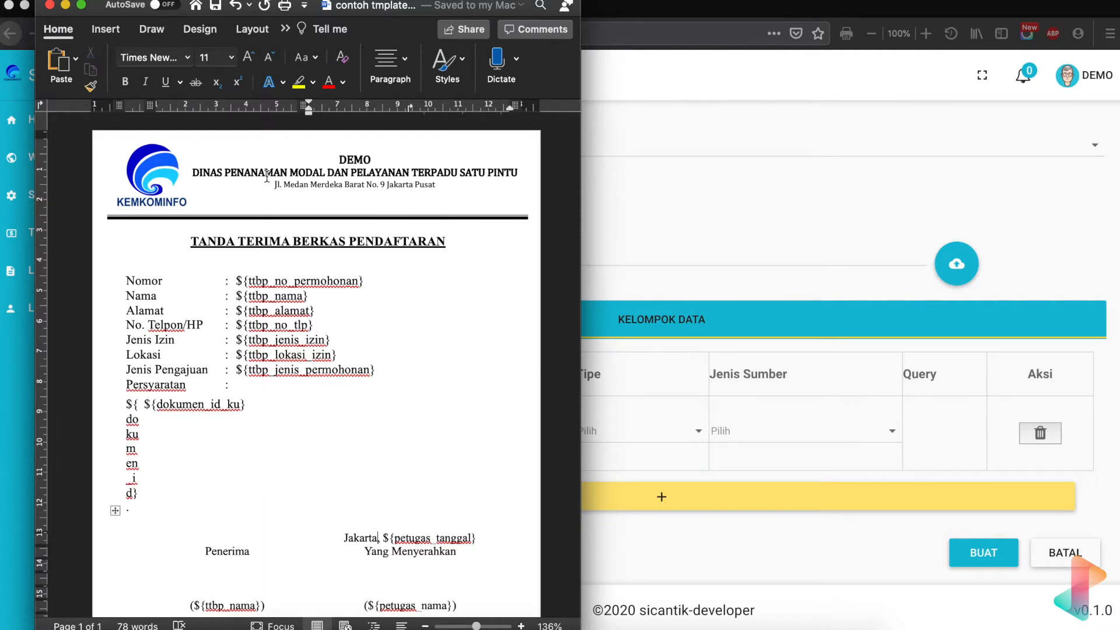
{"action": "scroll", "coordinate": [216, 213], "scroll_direction": "down", "scroll_amount": 1}
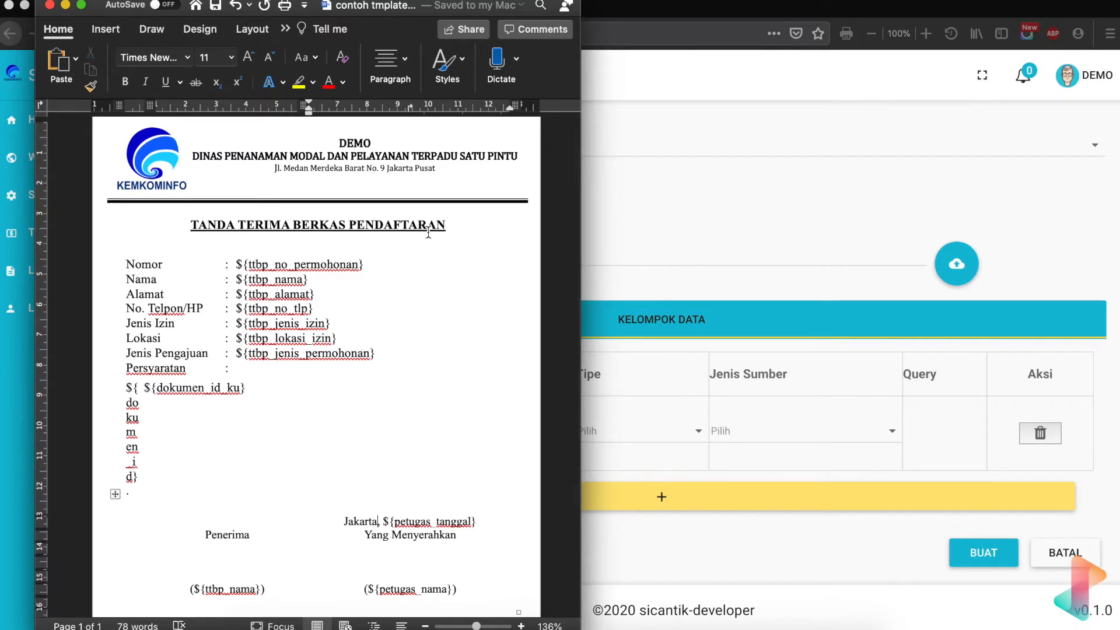
{"action": "scroll", "coordinate": [327, 369], "scroll_direction": "down", "scroll_amount": 1}
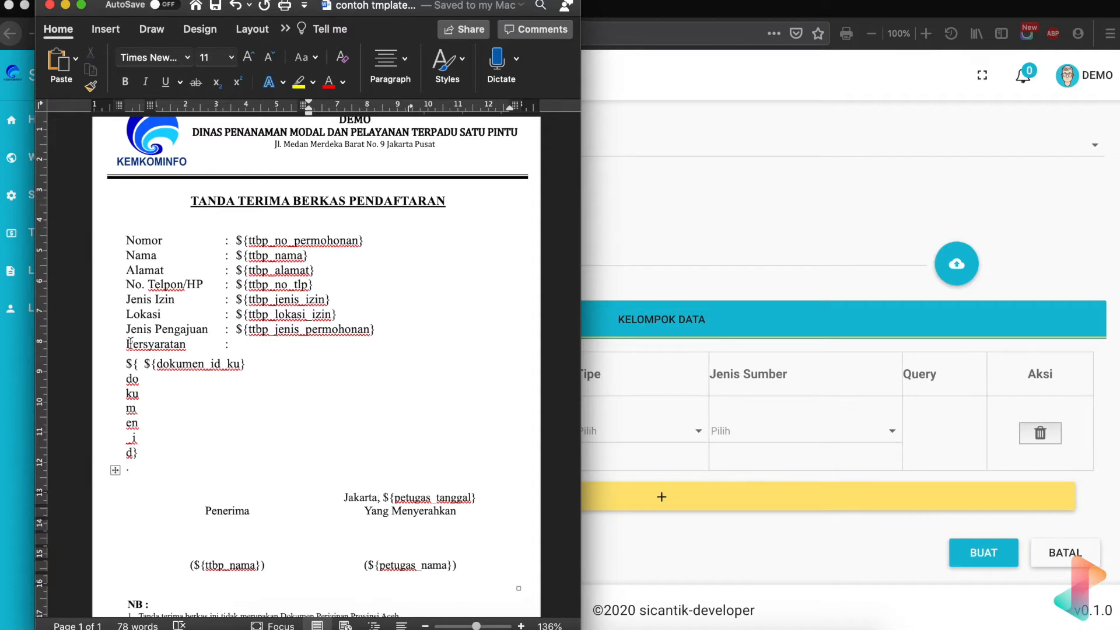
{"action": "scroll", "coordinate": [261, 459], "scroll_direction": "down", "scroll_amount": 3}
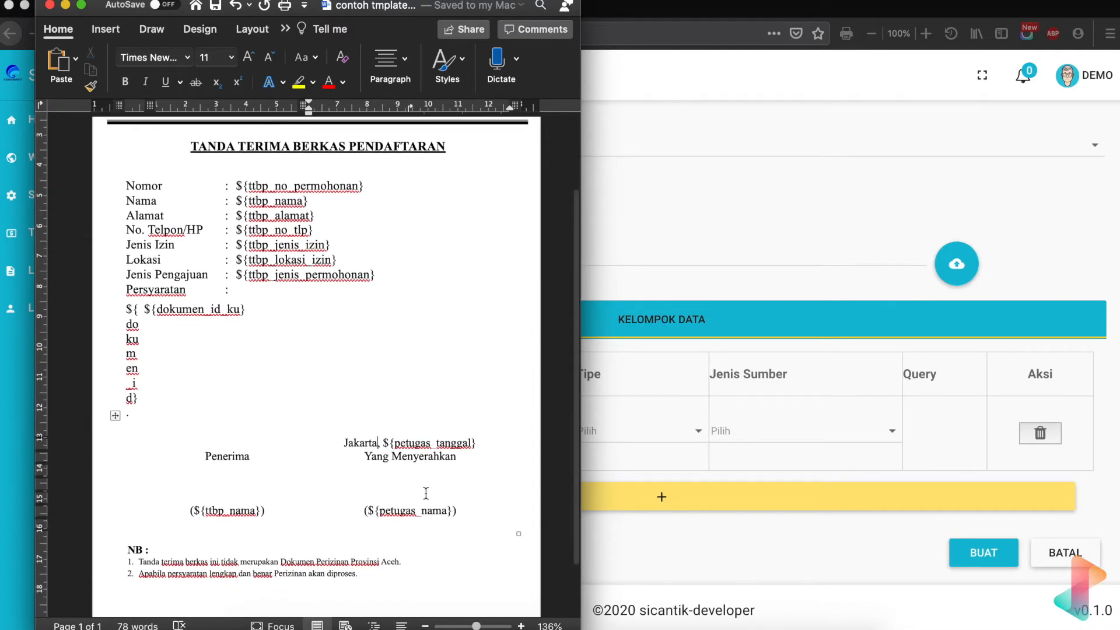
{"action": "scroll", "coordinate": [343, 508], "scroll_direction": "up", "scroll_amount": 5}
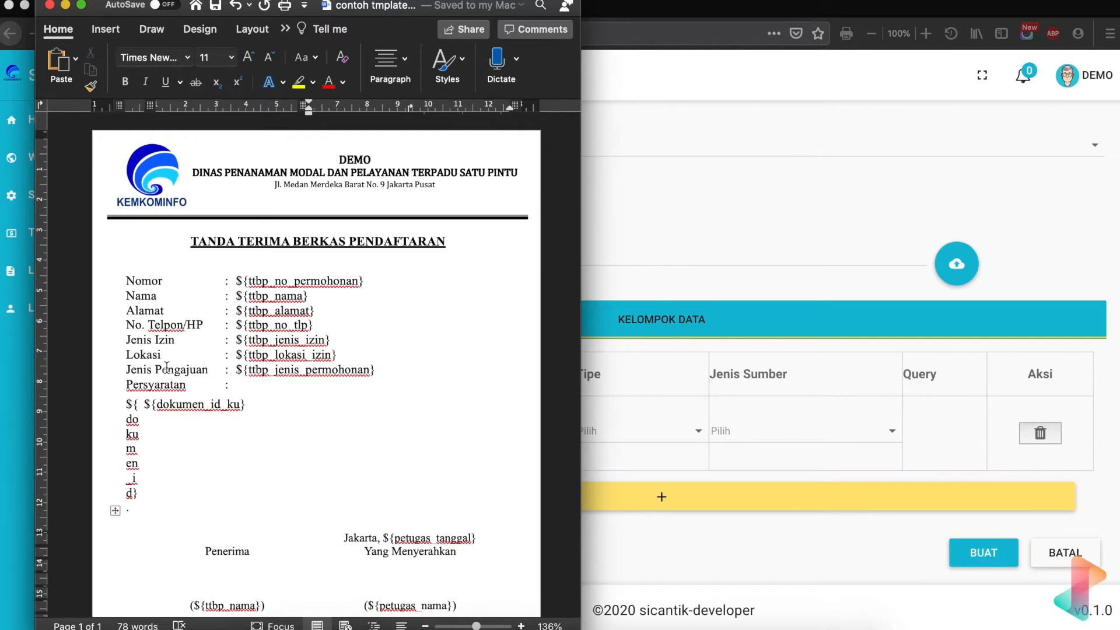
- Label the first Kelompok Data row 'data', replacing the initially typed 'permohonan'
{"action": "left_click", "coordinate": [607, 414]}
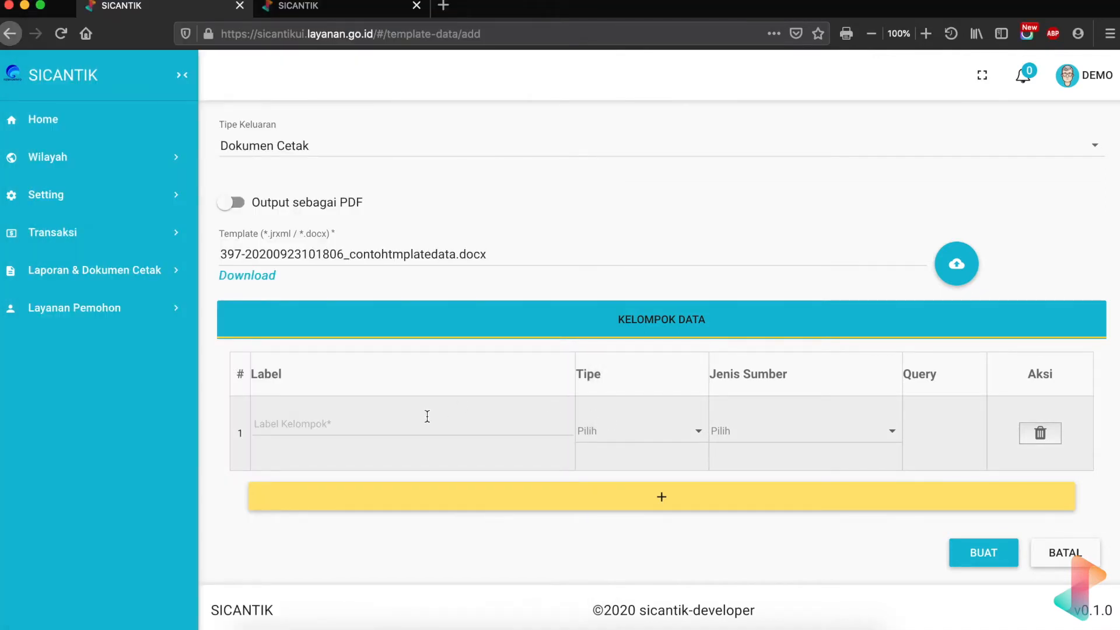
{"action": "left_click", "coordinate": [332, 424]}
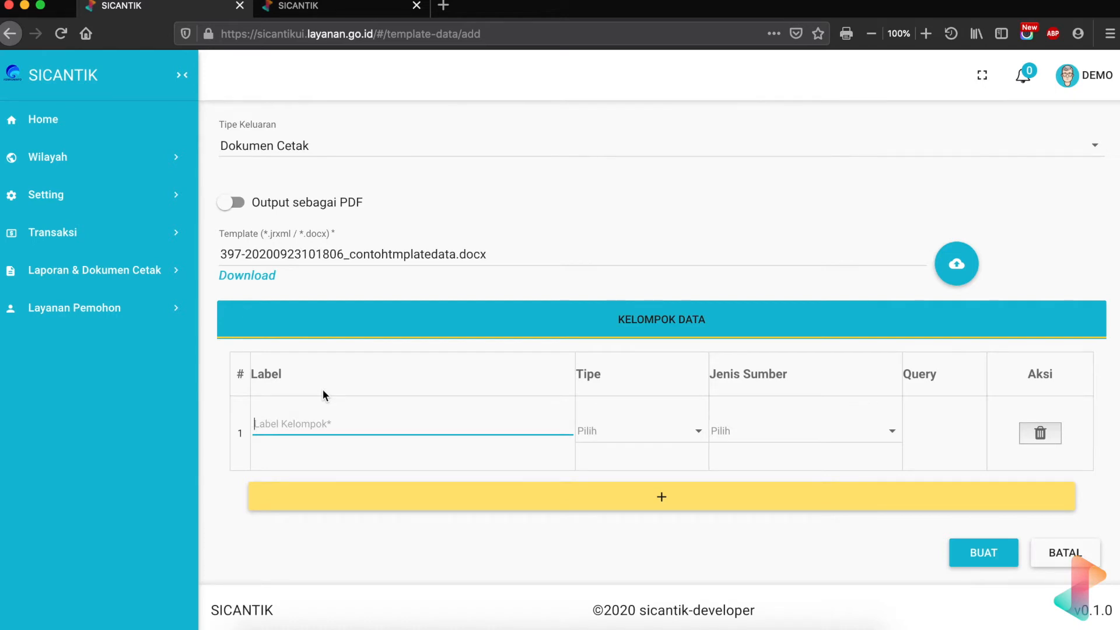
{"action": "type", "text": "permohonan"}
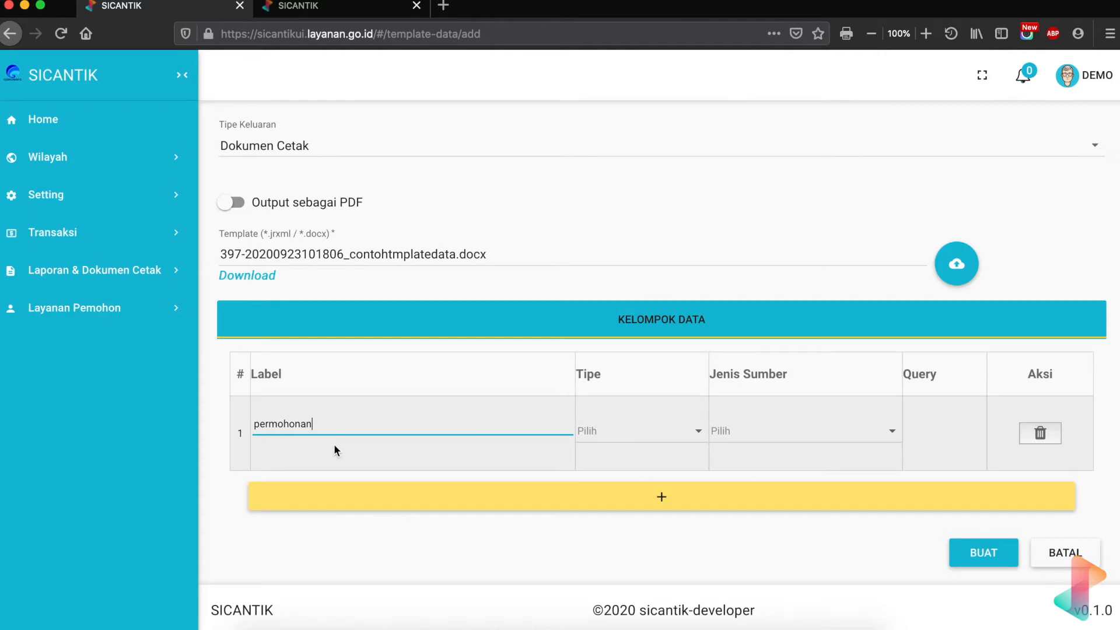
{"action": "double_click", "coordinate": [307, 425]}
{"action": "type", "text": "data"}
{"action": "key", "text": "BackSpace"}
{"action": "key", "text": "BackSpace"}
{"action": "key", "text": "BackSpace"}
{"action": "type", "text": "t"}
{"action": "key", "text": "BackSpace"}
{"action": "type", "text": "ata"}
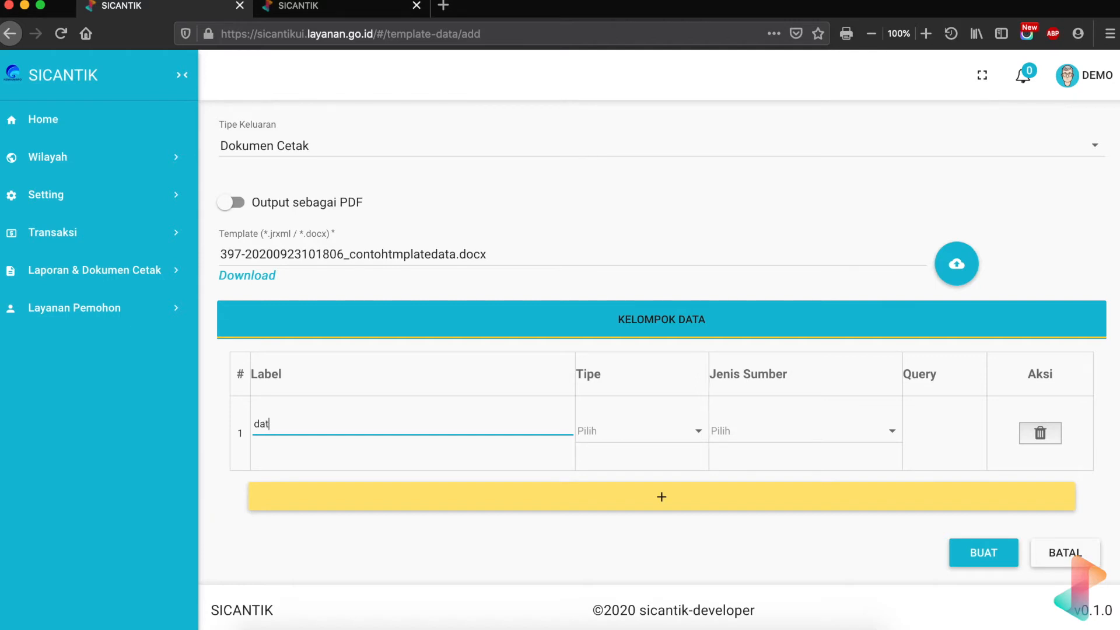
{"action": "left_click", "coordinate": [653, 438]}
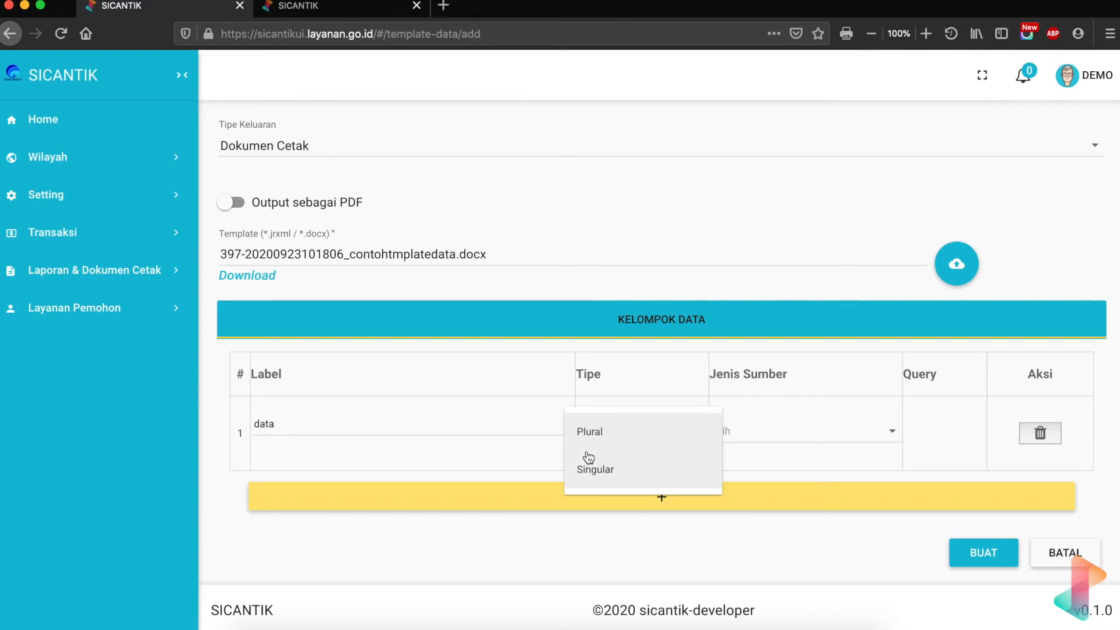
- Set row 1 to Tipe Singular with SQL as Jenis Sumber, and open its empty Query SQL editor
{"action": "left_click", "coordinate": [598, 465]}
{"action": "left_click", "coordinate": [755, 429]}
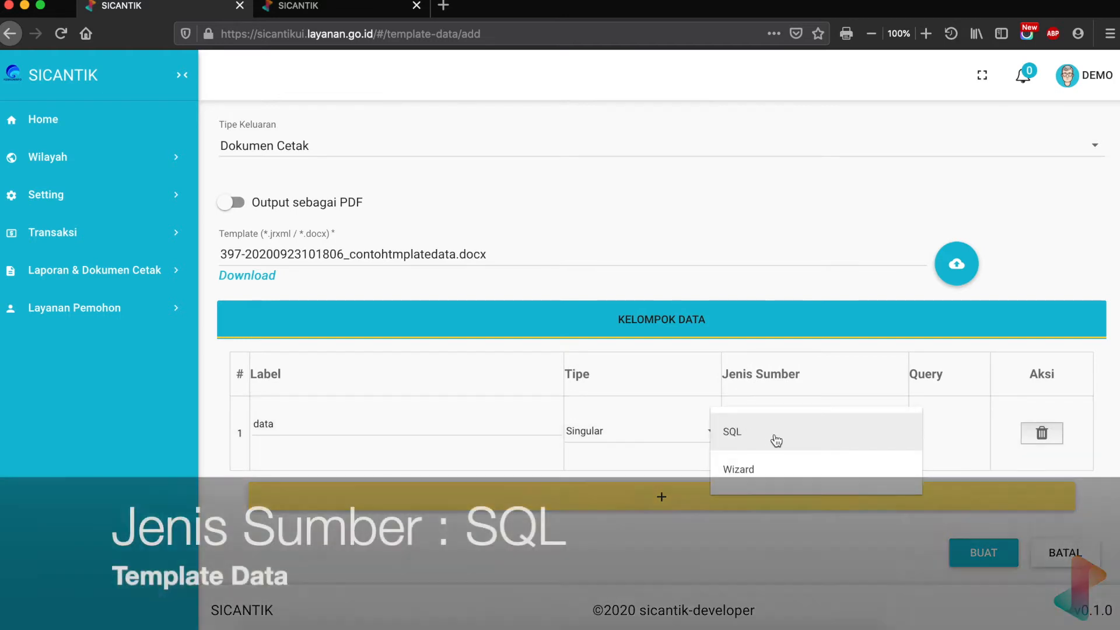
{"action": "left_click", "coordinate": [746, 432]}
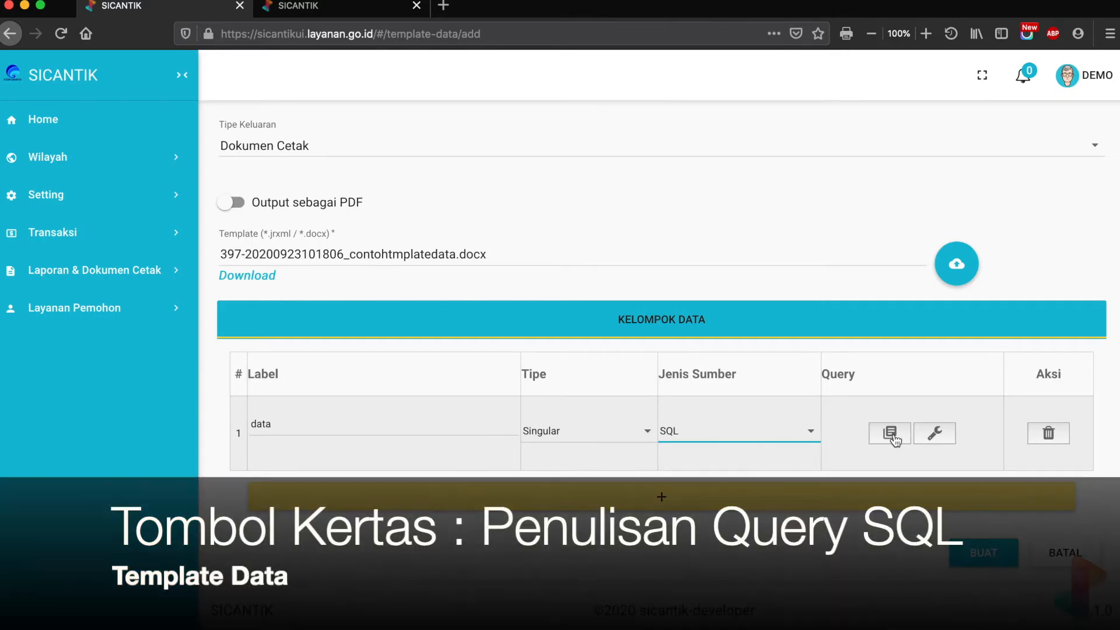
{"action": "left_click", "coordinate": [891, 433]}
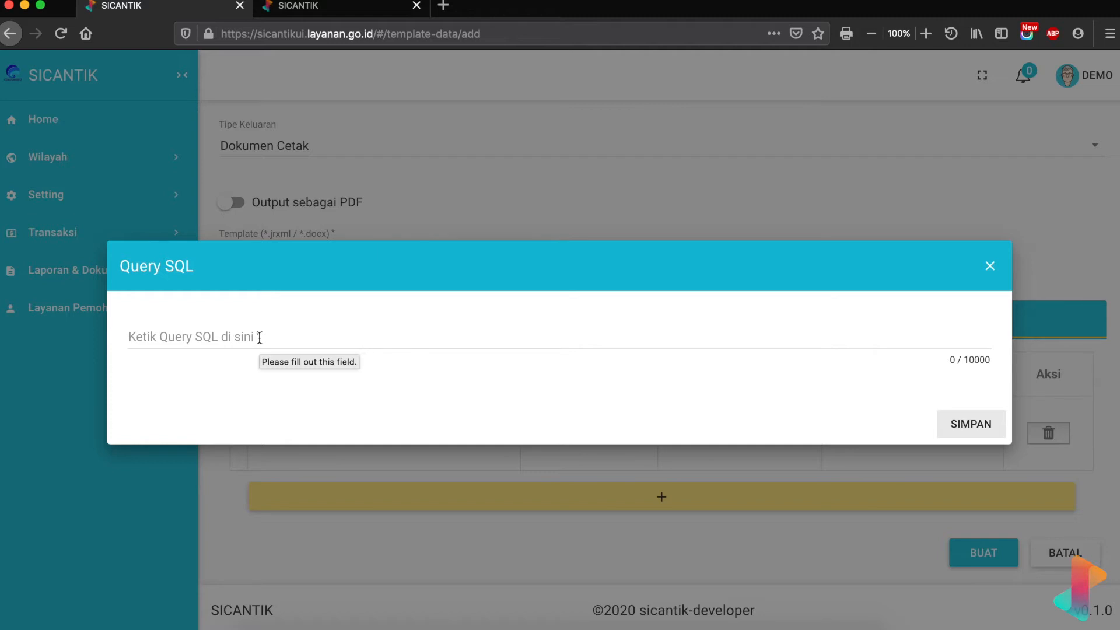
- Close the empty Query SQL editor and open row 1's Test Query SQL form
{"action": "left_click", "coordinate": [990, 266]}
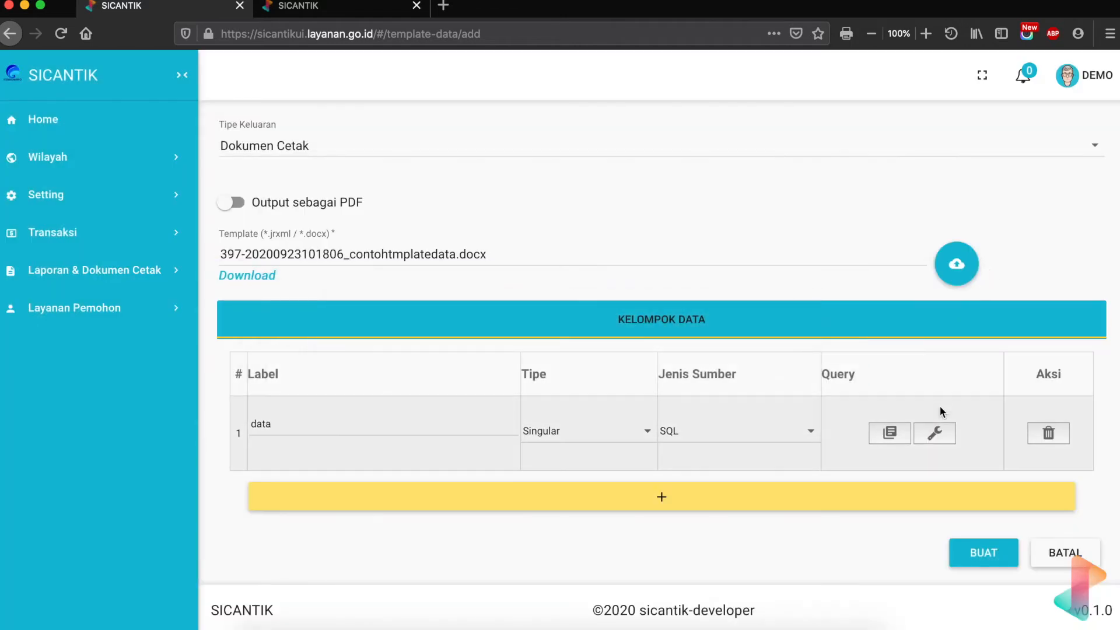
{"action": "left_click", "coordinate": [936, 433]}
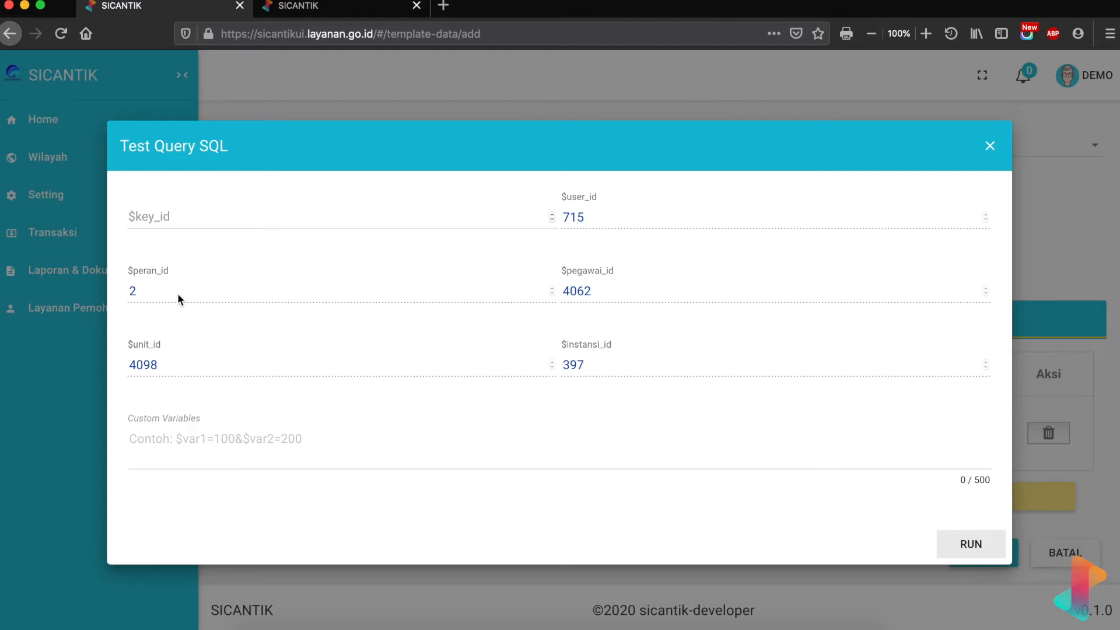
- Test row 1's query with custom variable $no_permohonan='001/Demo', get a syntax error, and close the test form
{"action": "left_click", "coordinate": [131, 267]}
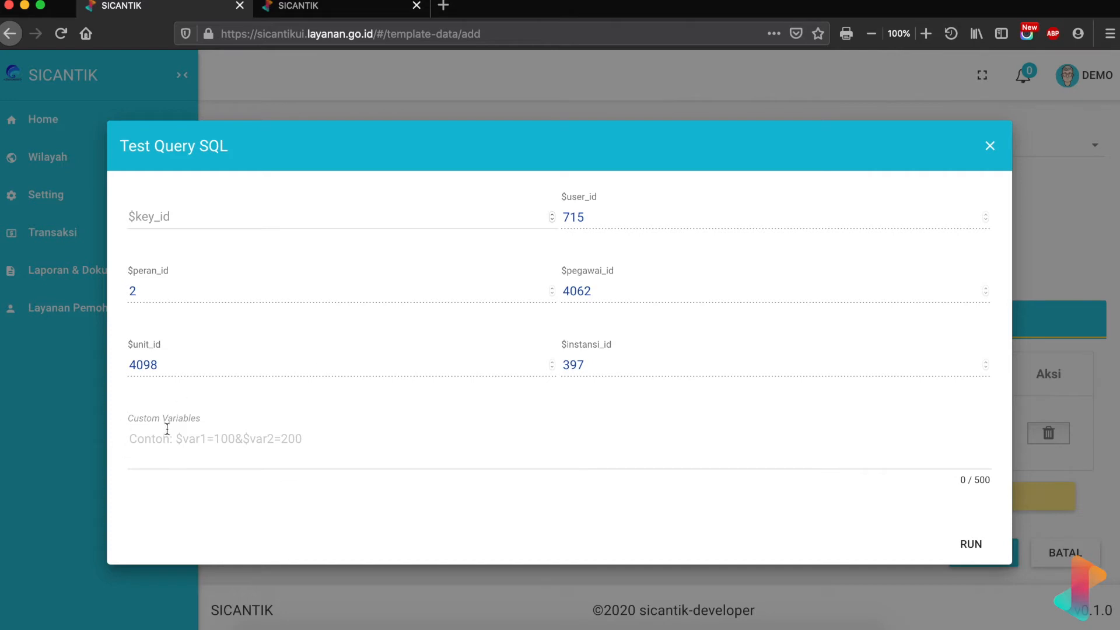
{"action": "left_click", "coordinate": [204, 428]}
{"action": "left_click", "coordinate": [183, 439]}
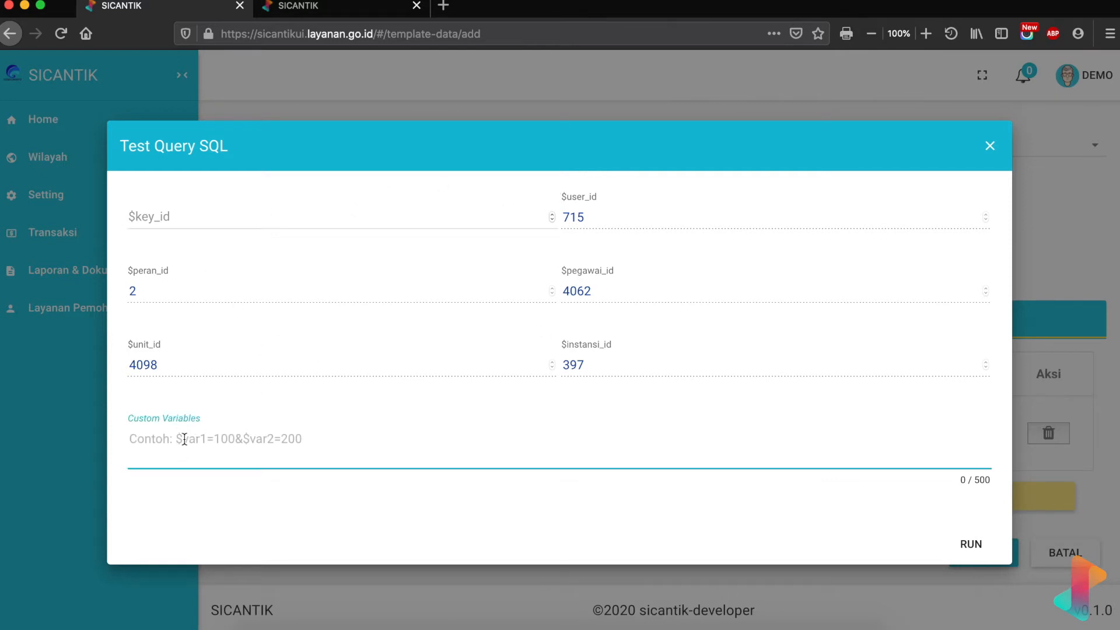
{"action": "type", "text": "$no_permohonan="}
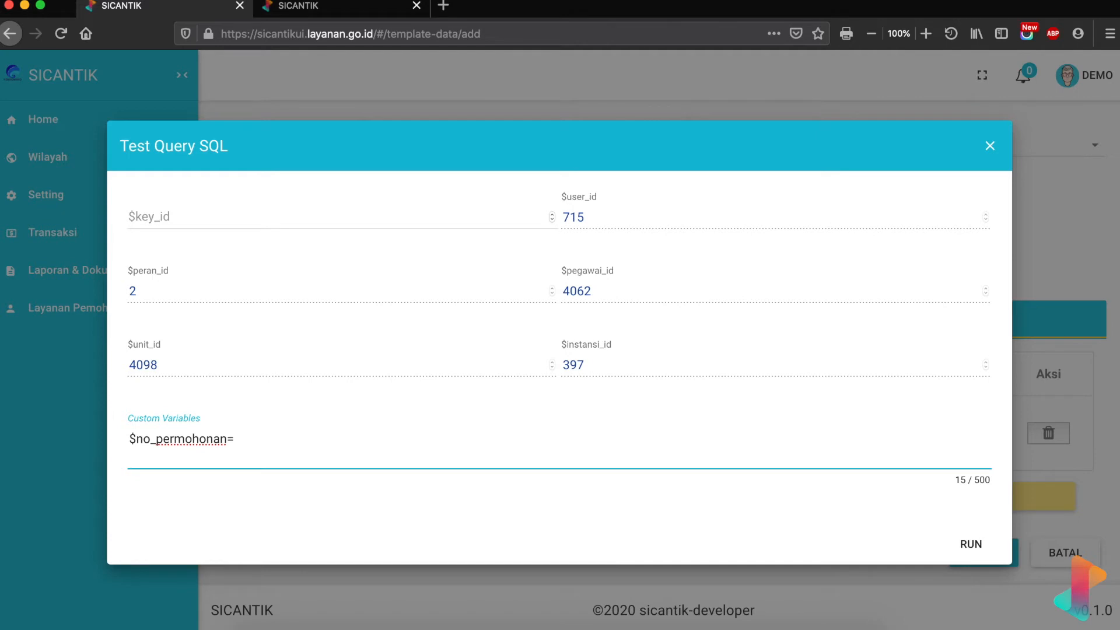
{"action": "type", "text": "\" "}
{"action": "type", "text": "001"}
{"action": "type", "text": "/"}
{"action": "type", "text": "Demo"}
{"action": "left_click", "coordinate": [985, 545]}
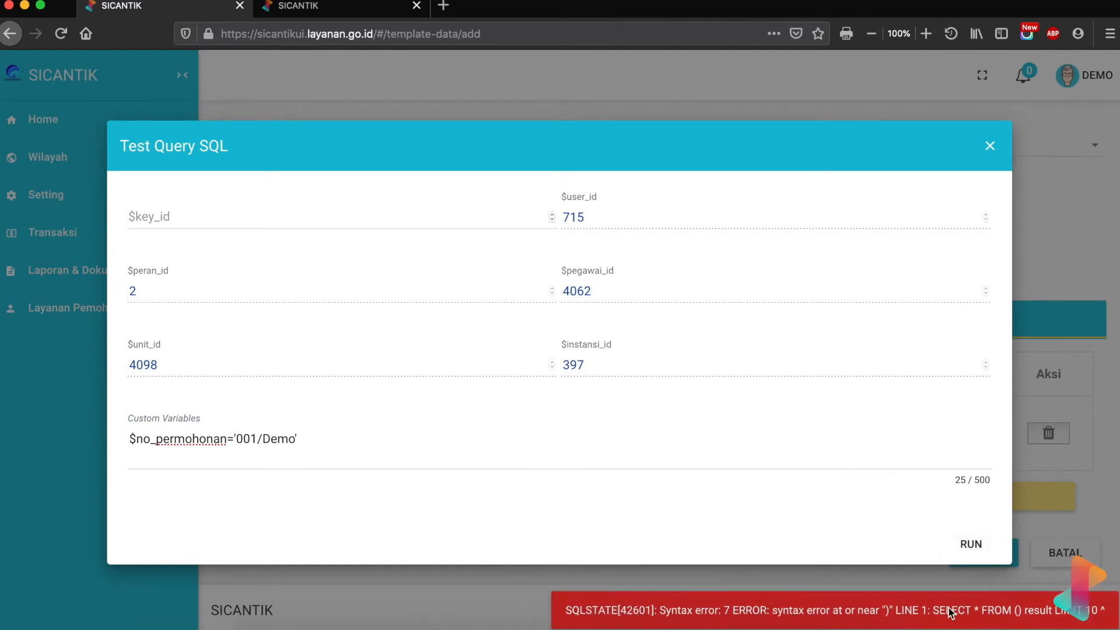
{"action": "left_click", "coordinate": [990, 146]}
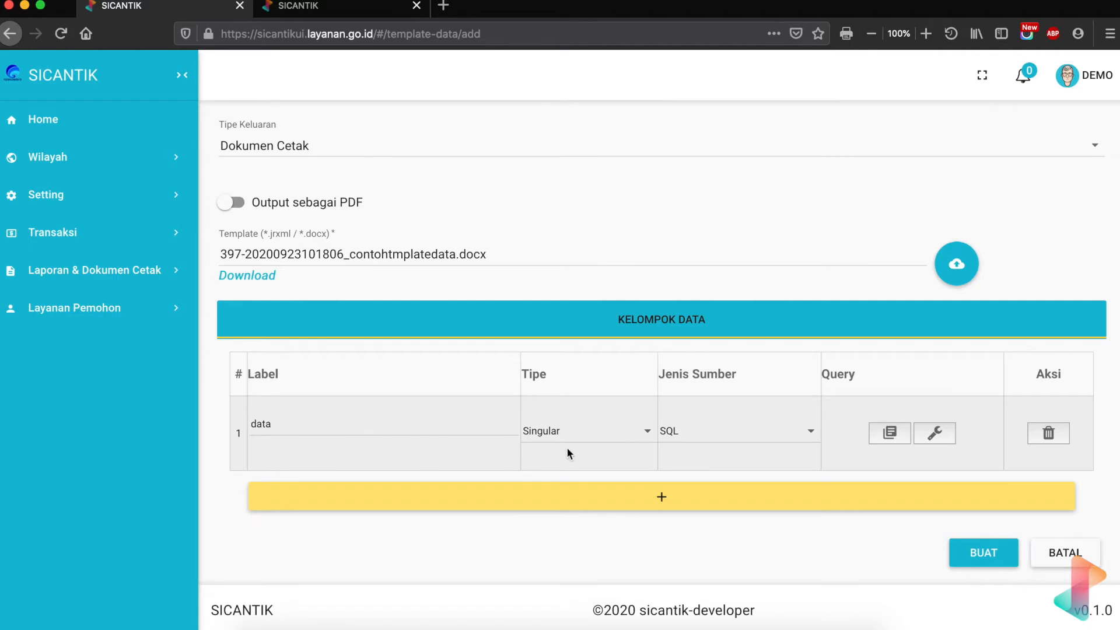
- Add a second Kelompok Data row 'persyaratan' with Tipe Plural and SQL source, then bring Word forward
{"action": "left_click", "coordinate": [643, 498]}
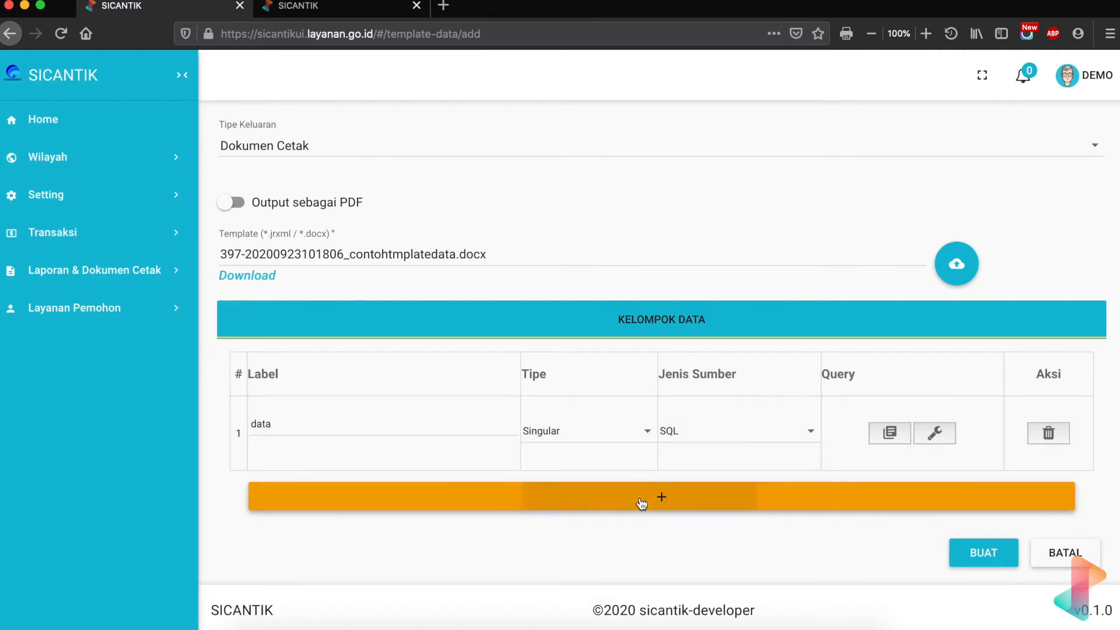
{"action": "left_click", "coordinate": [395, 503]}
{"action": "type", "text": "pe"}
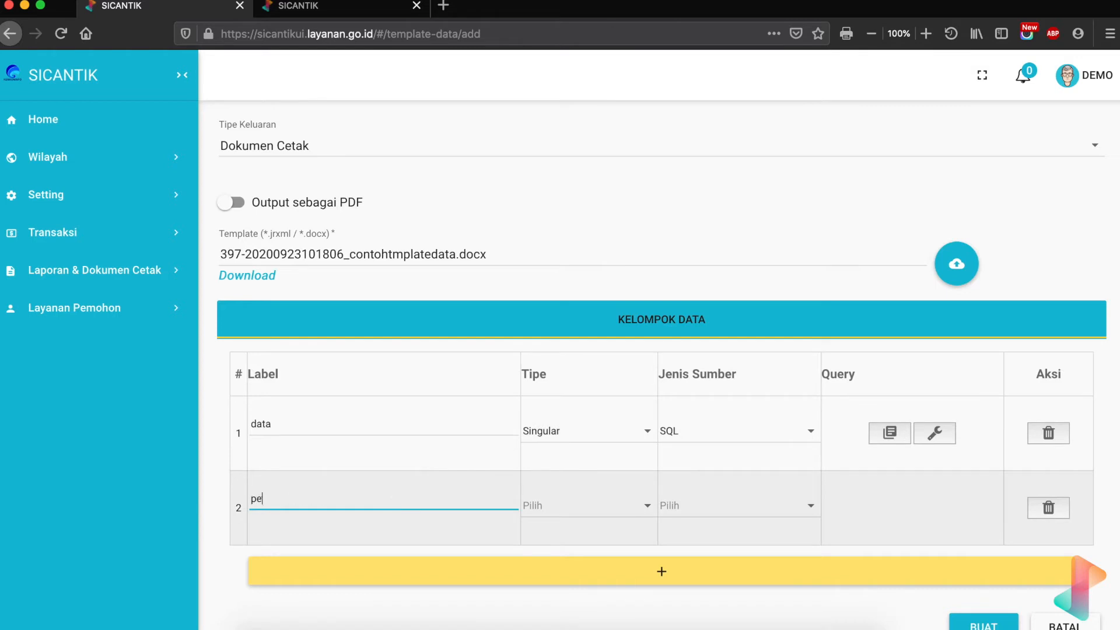
{"action": "type", "text": "rsyaratan"}
{"action": "left_click", "coordinate": [569, 506]}
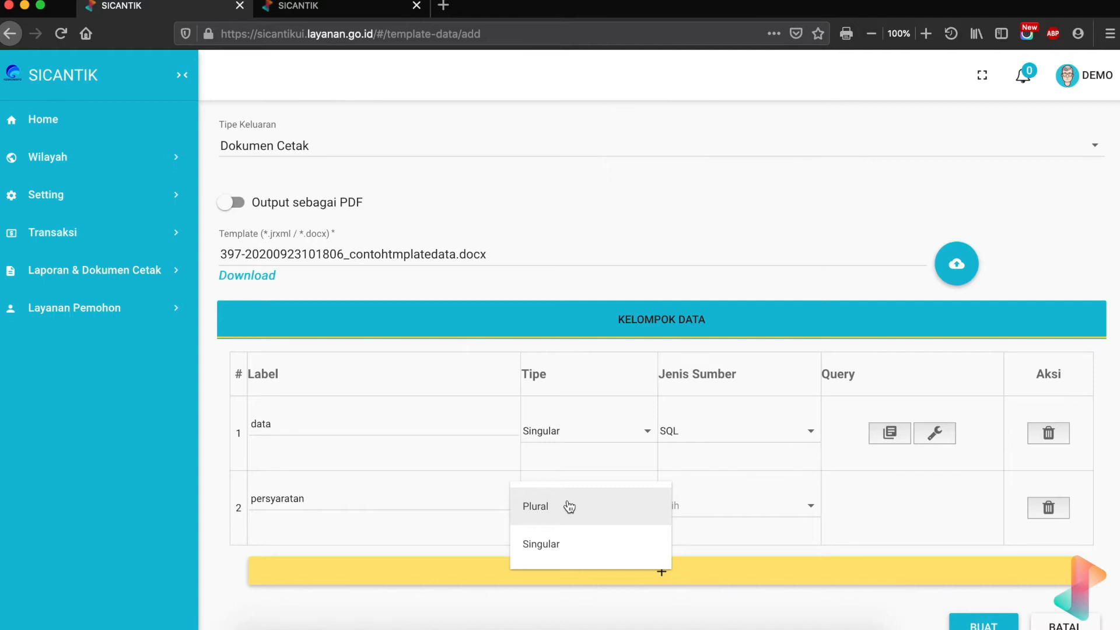
{"action": "left_click", "coordinate": [569, 505]}
{"action": "left_click", "coordinate": [715, 507]}
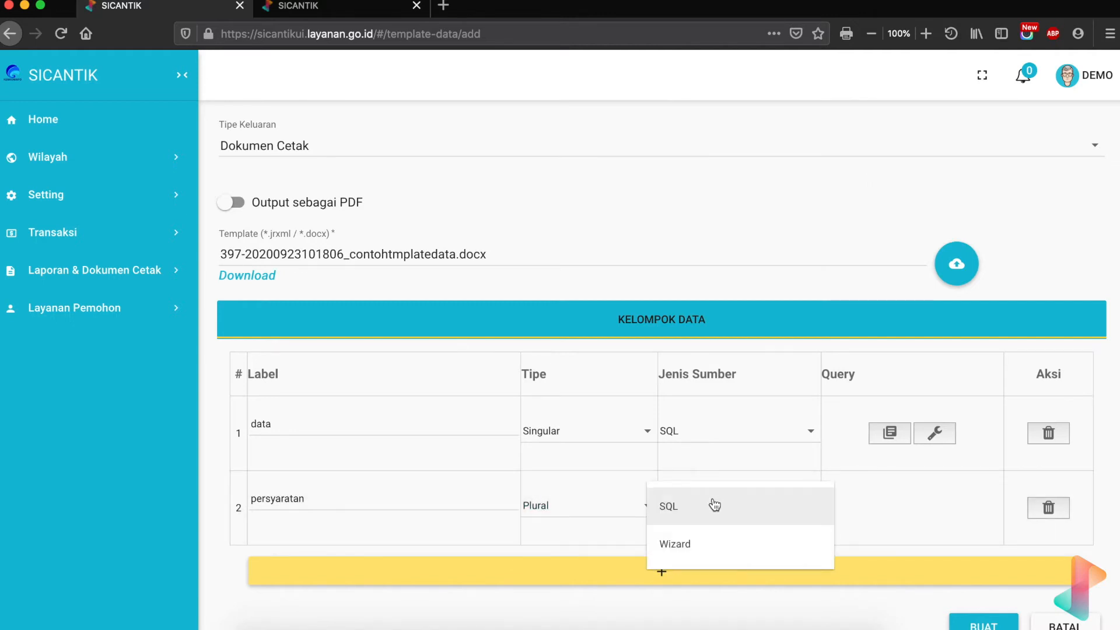
{"action": "left_click", "coordinate": [715, 506]}
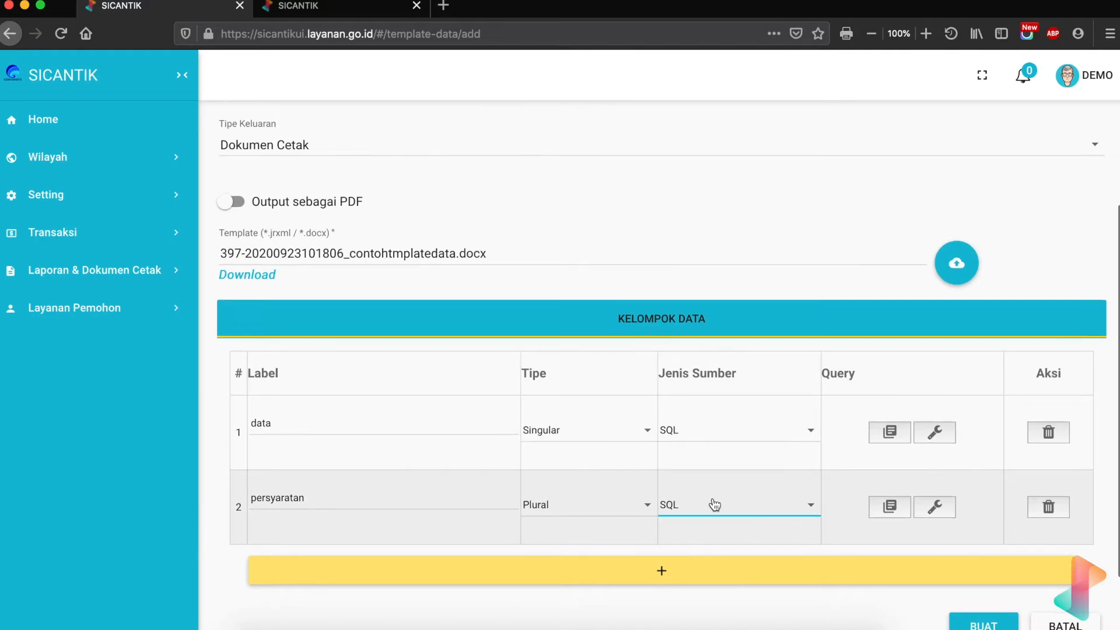
{"action": "scroll", "coordinate": [716, 505], "scroll_direction": "down", "scroll_amount": 2}
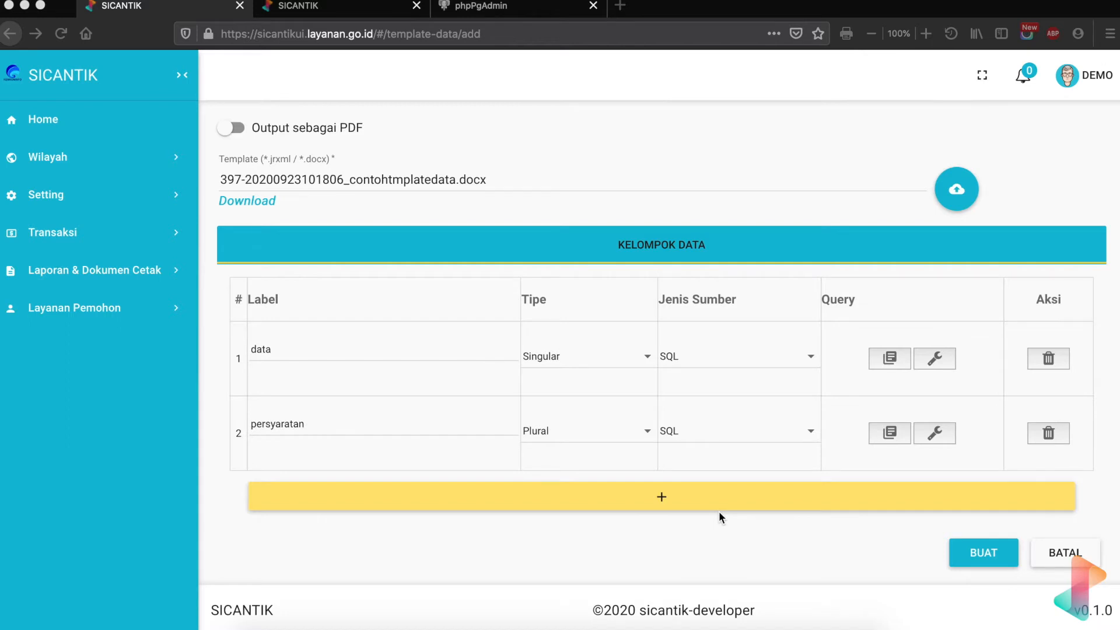
{"action": "left_click", "coordinate": [742, 609]}
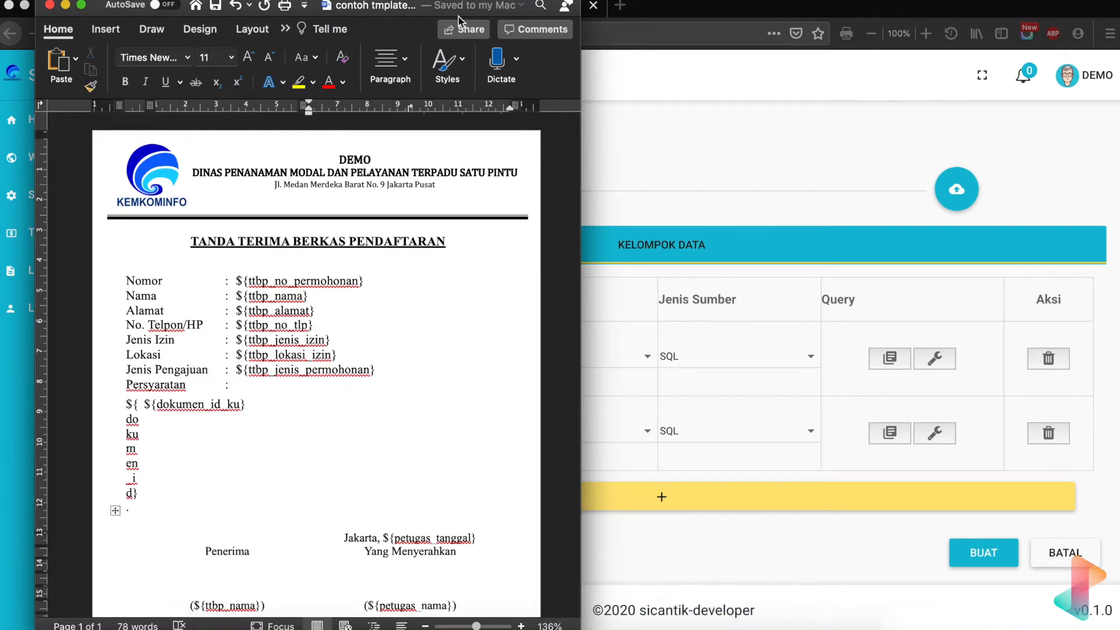
- Move the Word receipt template aside and bring the SICANTIK template form back in front
{"action": "left_click_drag", "start_coordinate": [92, 6], "coordinate": [52, 6]}
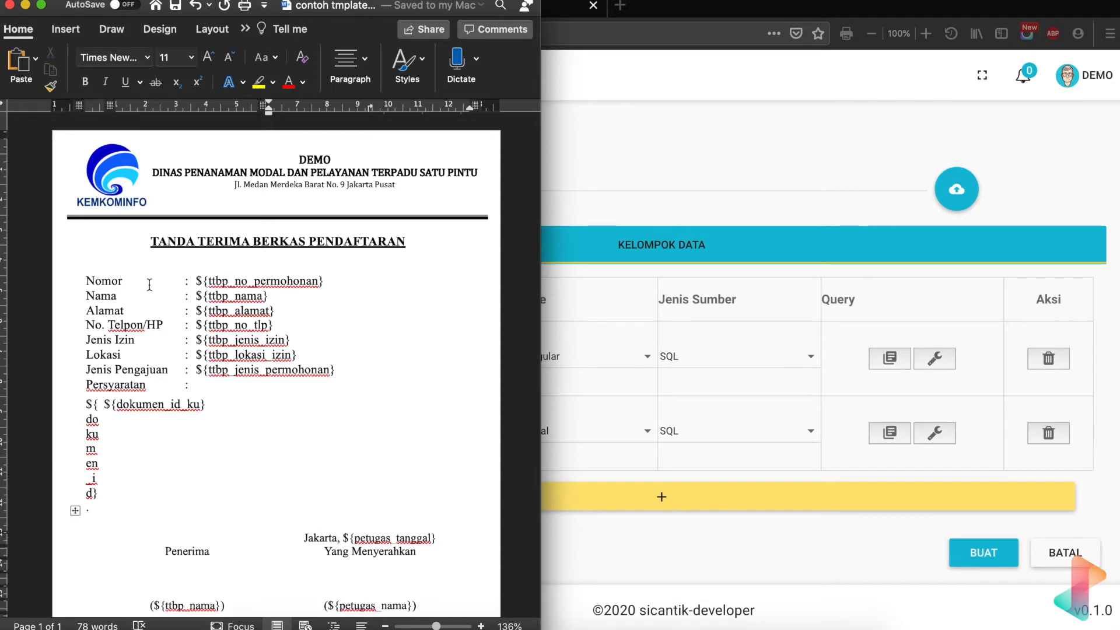
{"action": "left_click", "coordinate": [807, 274]}
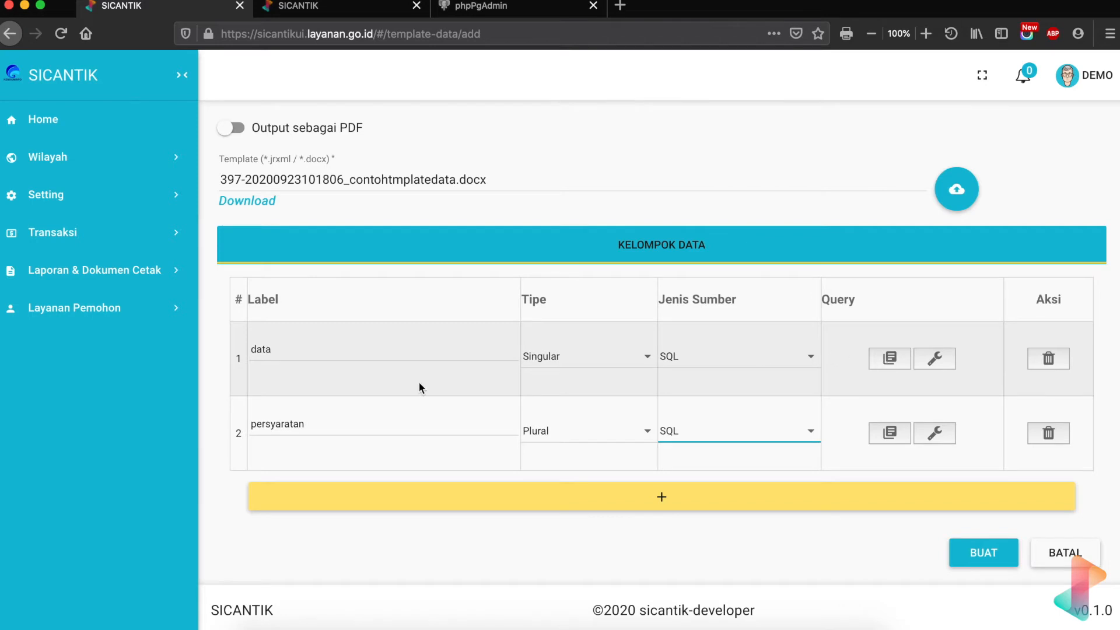
- Write SELECT, FROM and WHERE on separate lines in row 1's query, then switch to the second SICANTIK tab
{"action": "left_click", "coordinate": [890, 357]}
{"action": "left_click", "coordinate": [217, 339]}
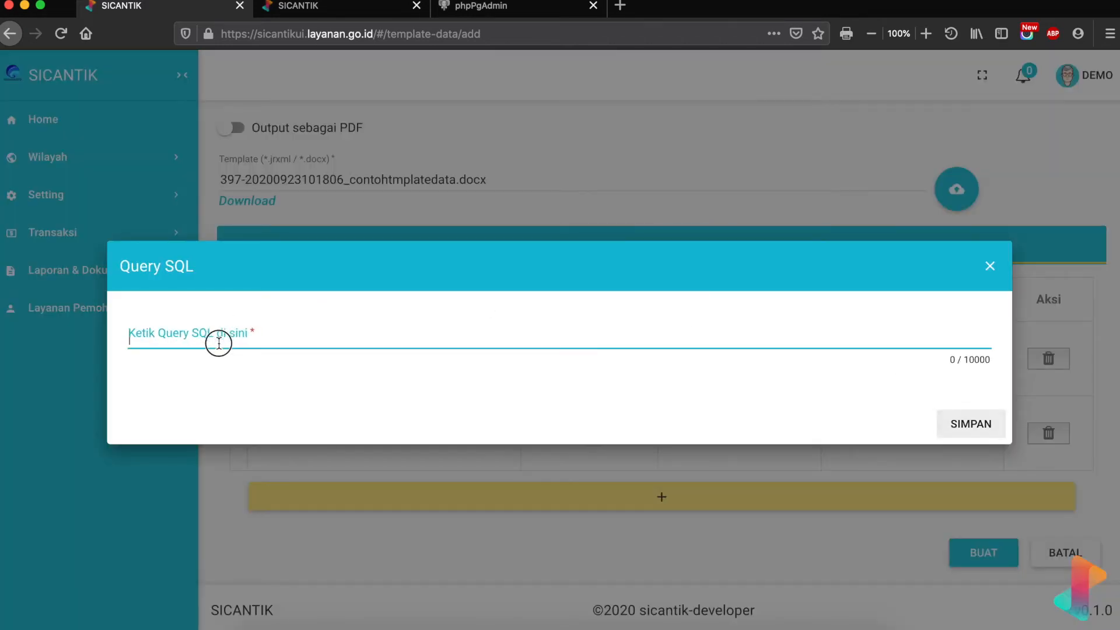
{"action": "type", "text": "SELECT"}
{"action": "key", "text": "Return"}
{"action": "type", "text": "FROM"}
{"action": "key", "text": "Return"}
{"action": "type", "text": "WHERE"}
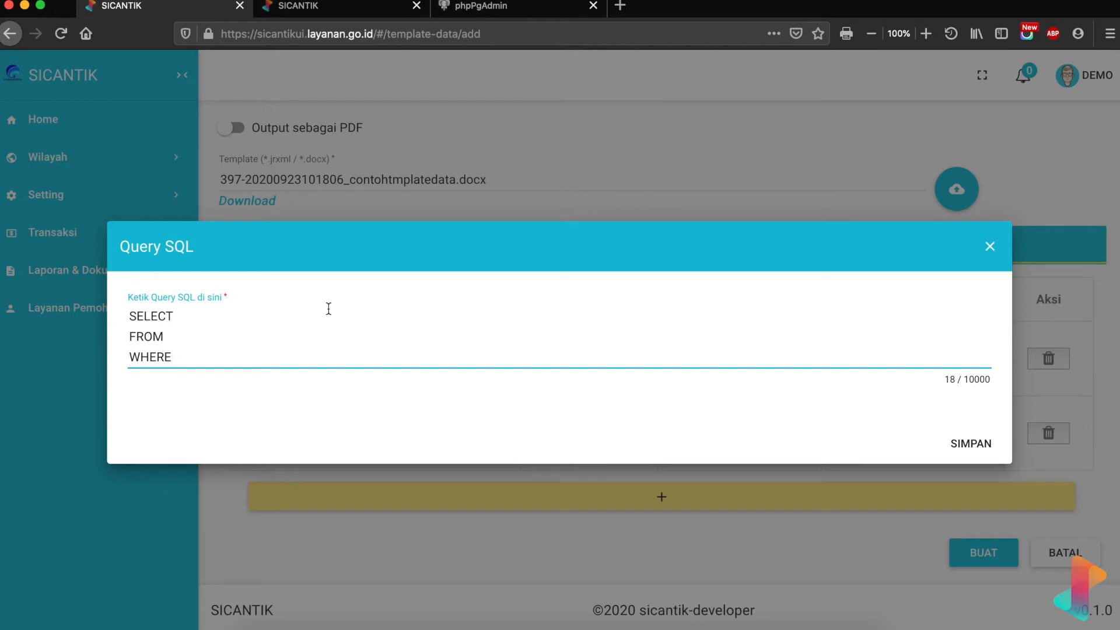
{"action": "left_click", "coordinate": [376, 7]}
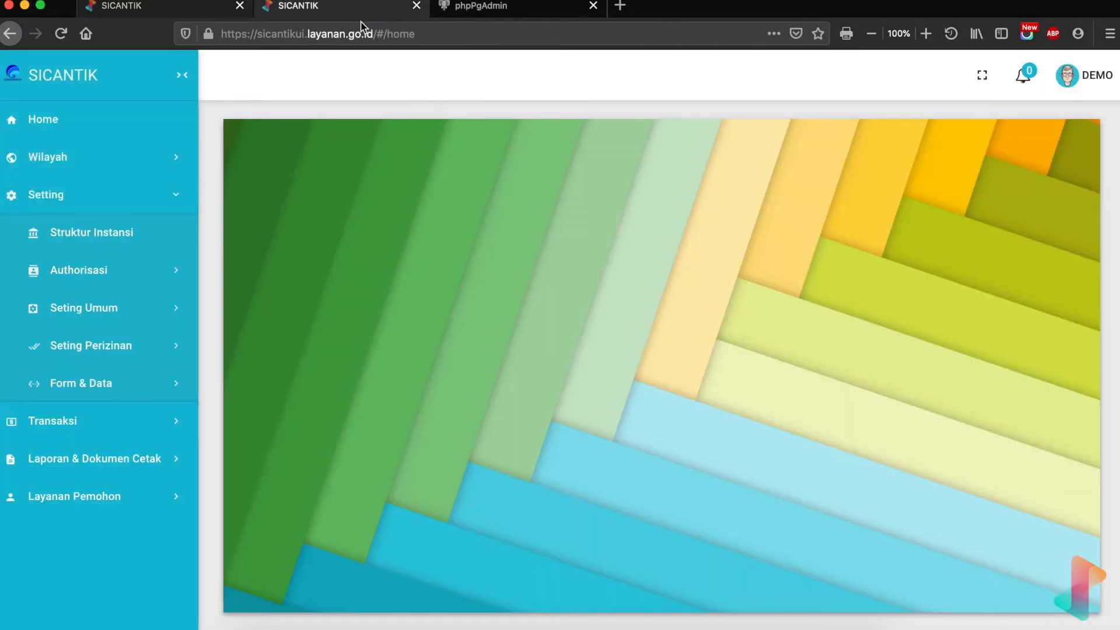
- Close the phpPgAdmin tab and go to Setting > Form & Data > Kamus Data
{"action": "left_click", "coordinate": [593, 6]}
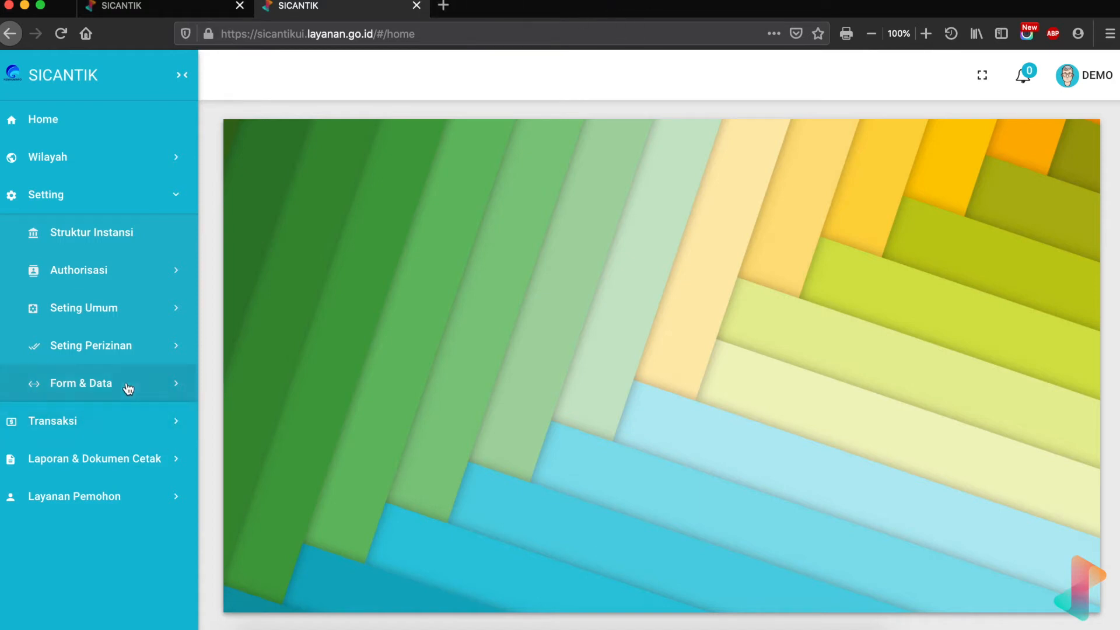
{"action": "left_click", "coordinate": [129, 389]}
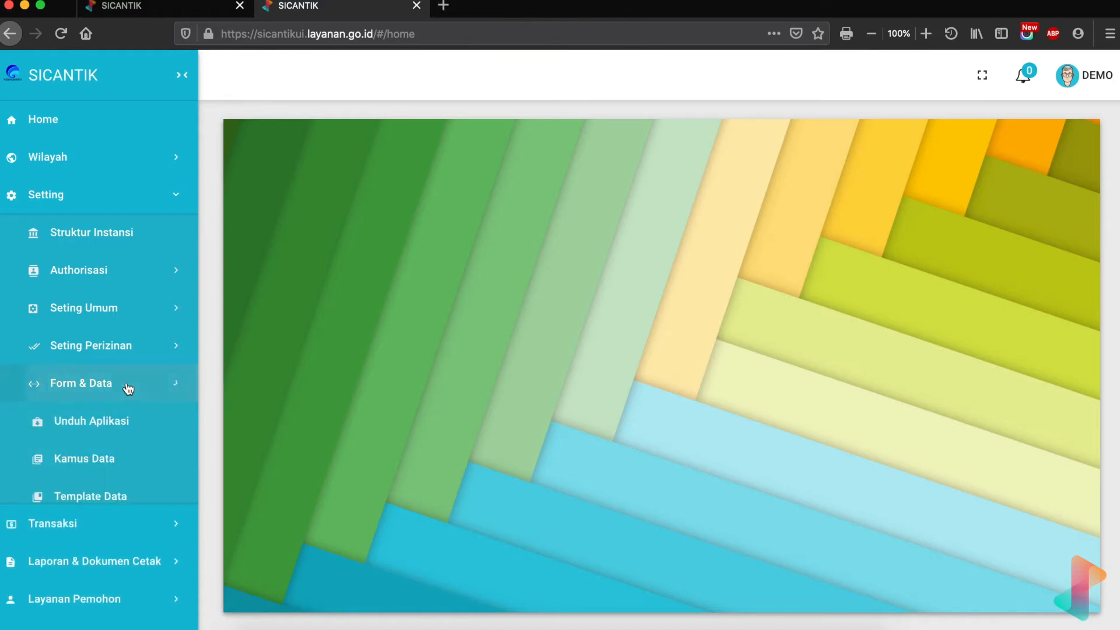
{"action": "left_click", "coordinate": [119, 198]}
{"action": "left_click", "coordinate": [119, 198]}
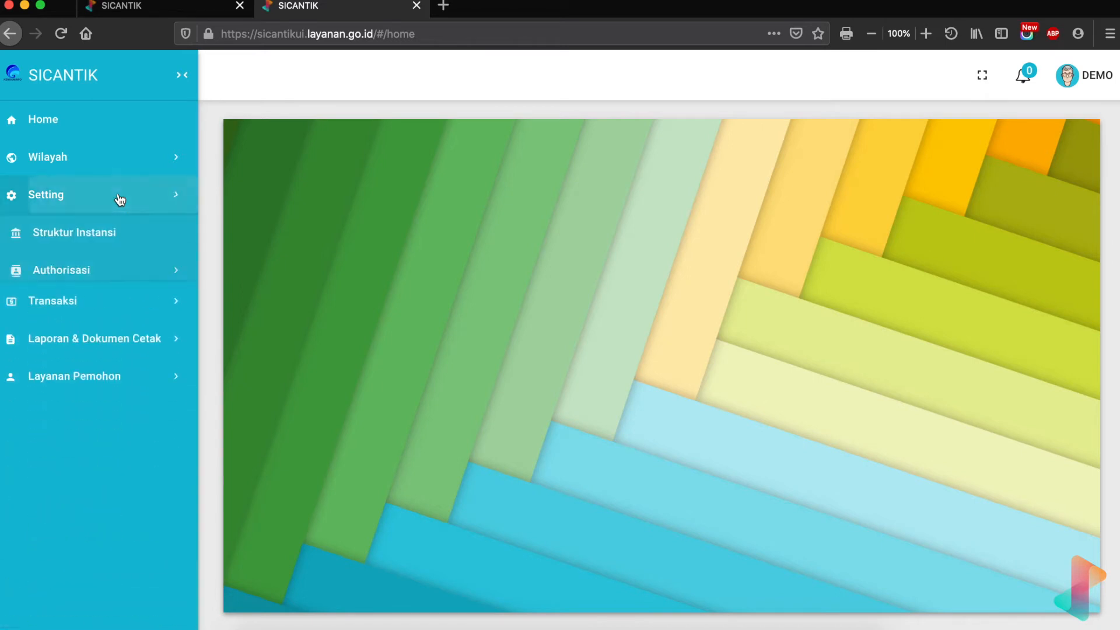
{"action": "left_click", "coordinate": [63, 389]}
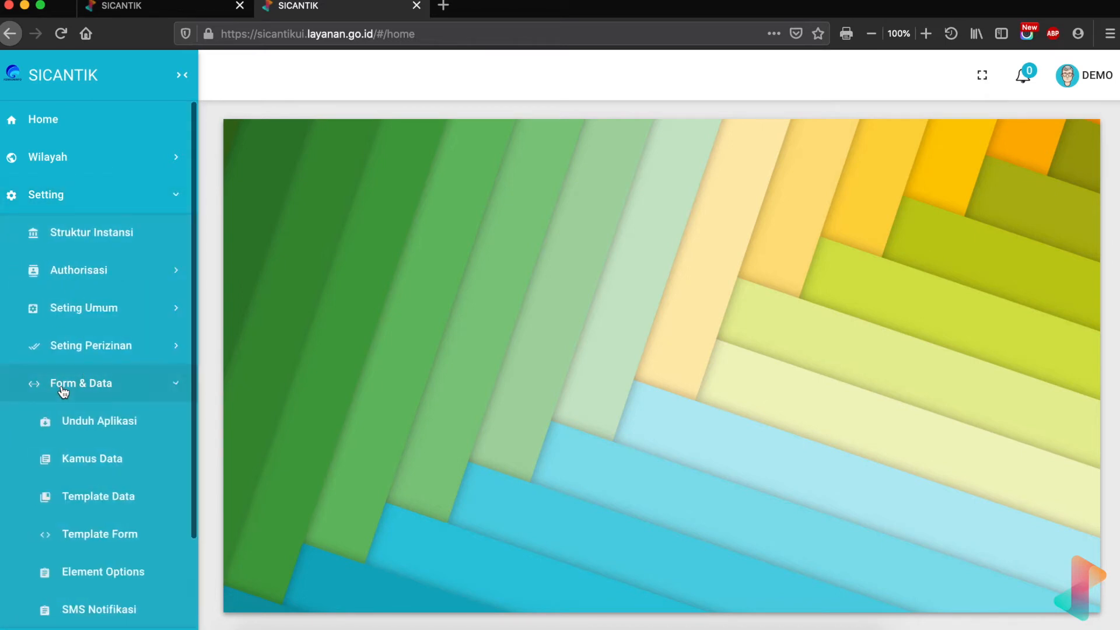
{"action": "scroll", "coordinate": [64, 392], "scroll_direction": "down", "scroll_amount": 2}
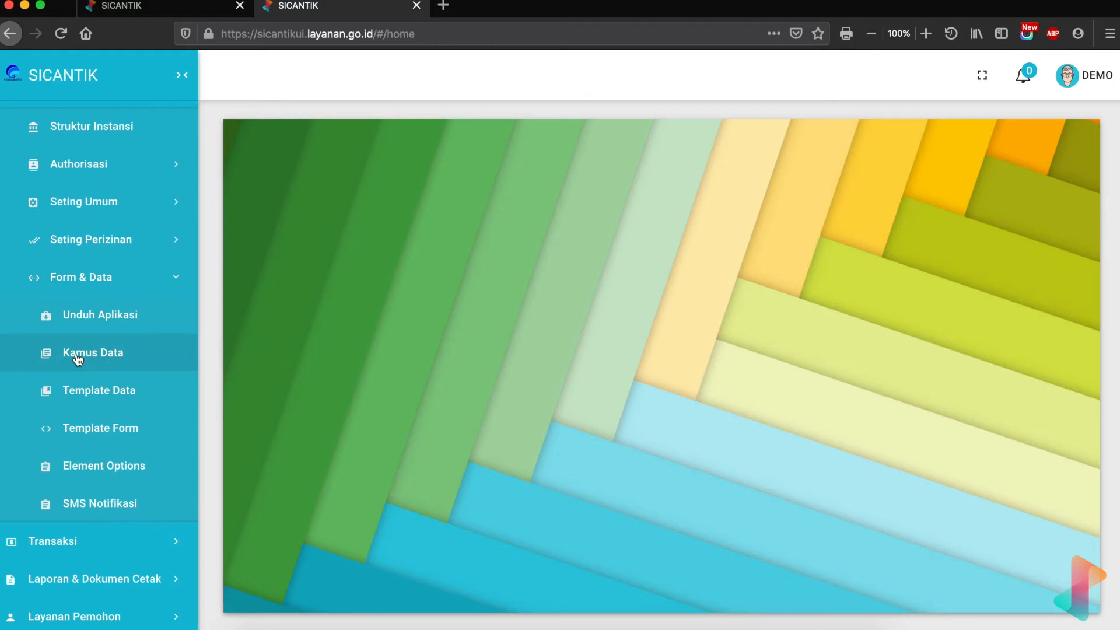
{"action": "left_click", "coordinate": [111, 352]}
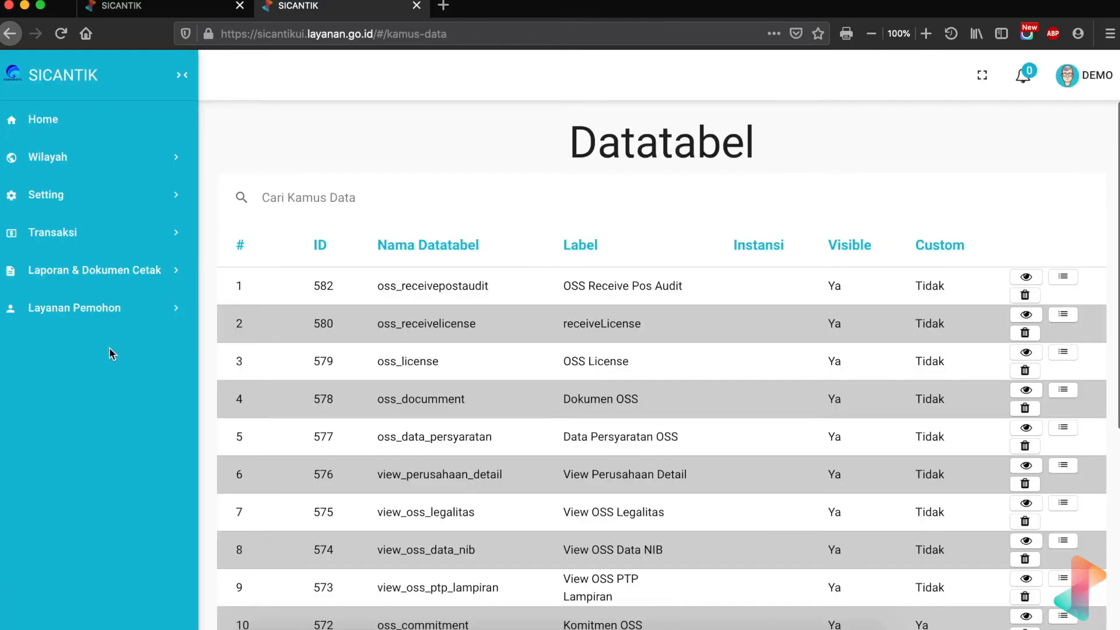
- Search the datatable list for 'permohonan izin' and open the permohonan_izin table's details
{"action": "left_click", "coordinate": [348, 195]}
{"action": "type", "text": "permoh"}
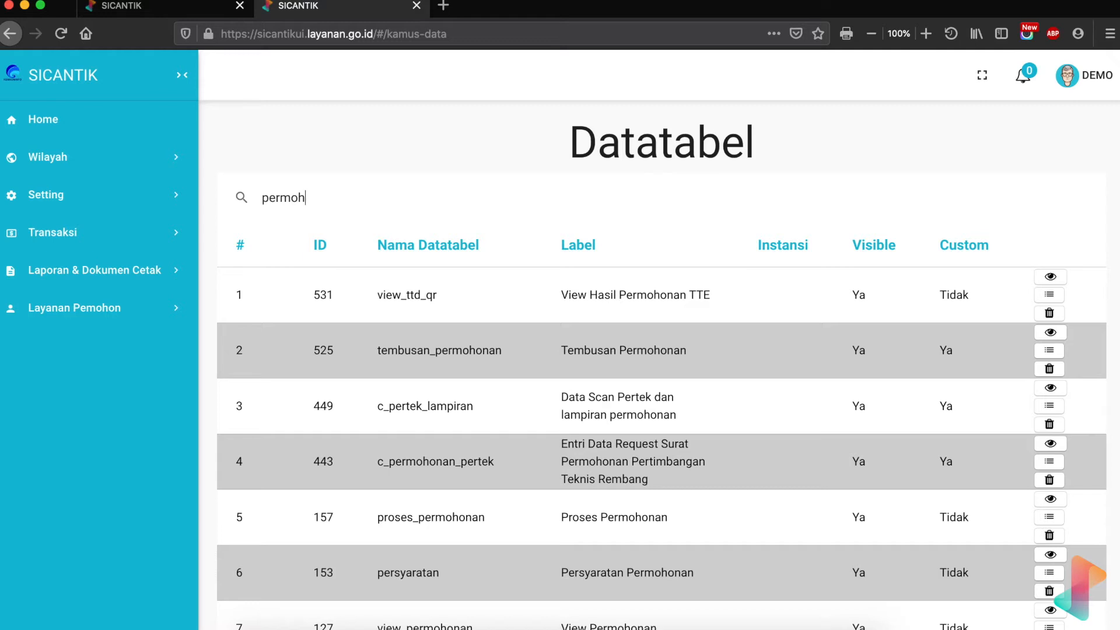
{"action": "type", "text": "onan_"}
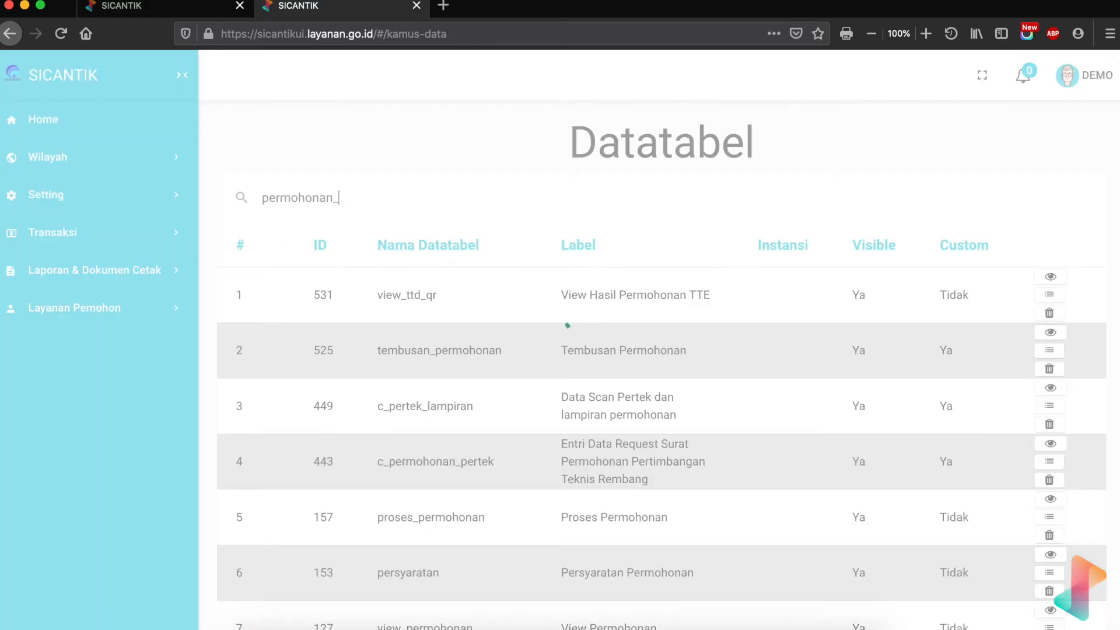
{"action": "type", "text": "izi"}
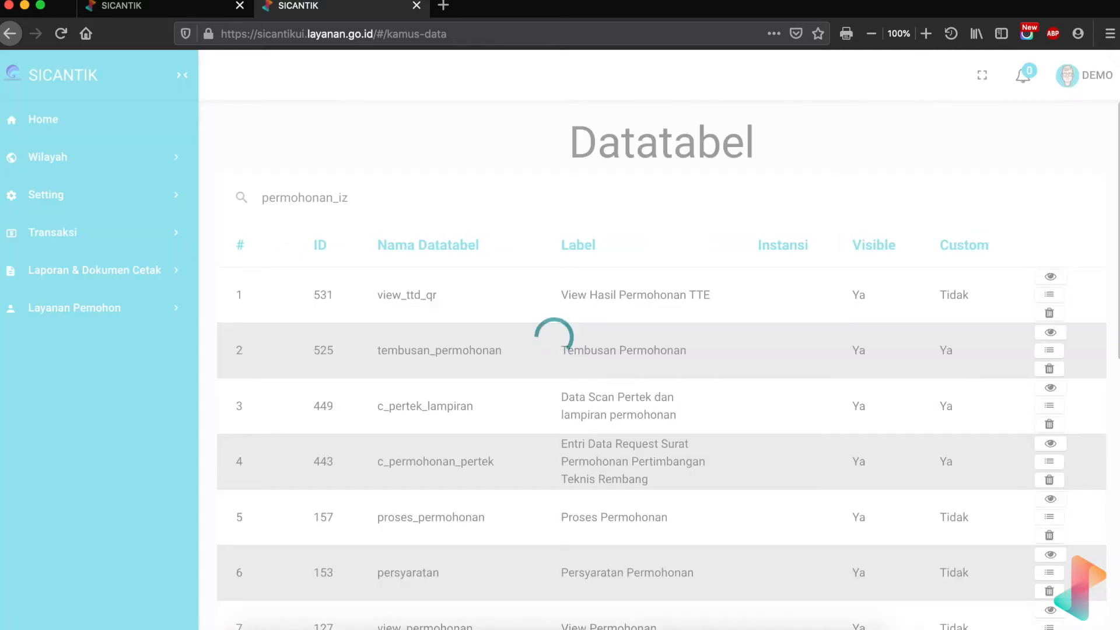
{"action": "type", "text": "n"}
{"action": "key", "text": "BackSpace"}
{"action": "key", "text": "BackSpace"}
{"action": "key", "text": "BackSpace"}
{"action": "key", "text": "BackSpace"}
{"action": "key", "text": "BackSpace"}
{"action": "type", "text": "izin"}
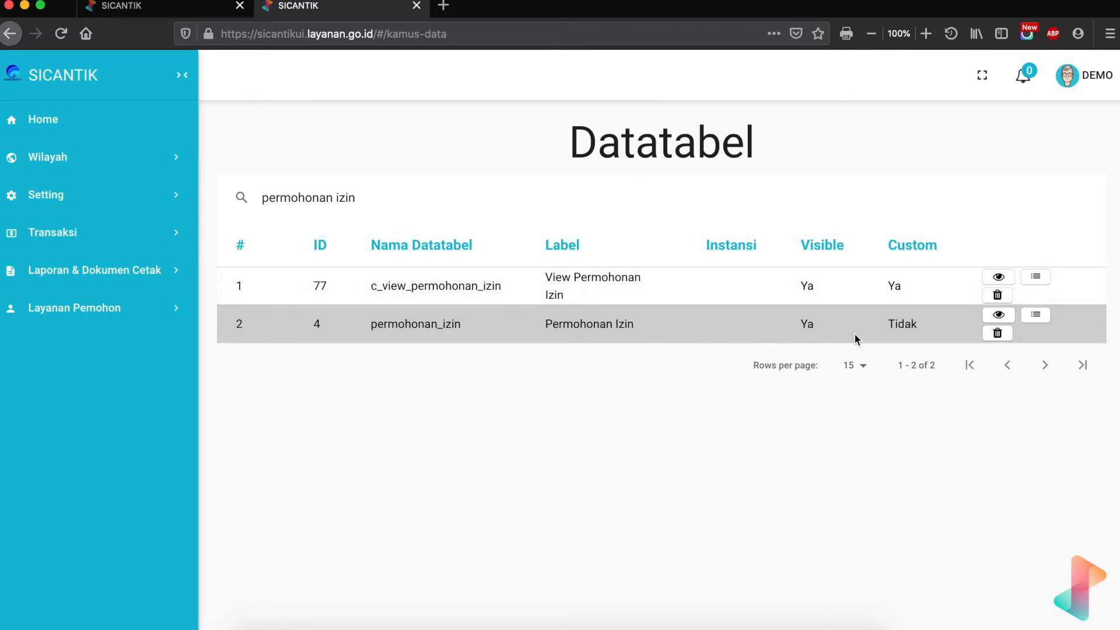
{"action": "left_click", "coordinate": [999, 316]}
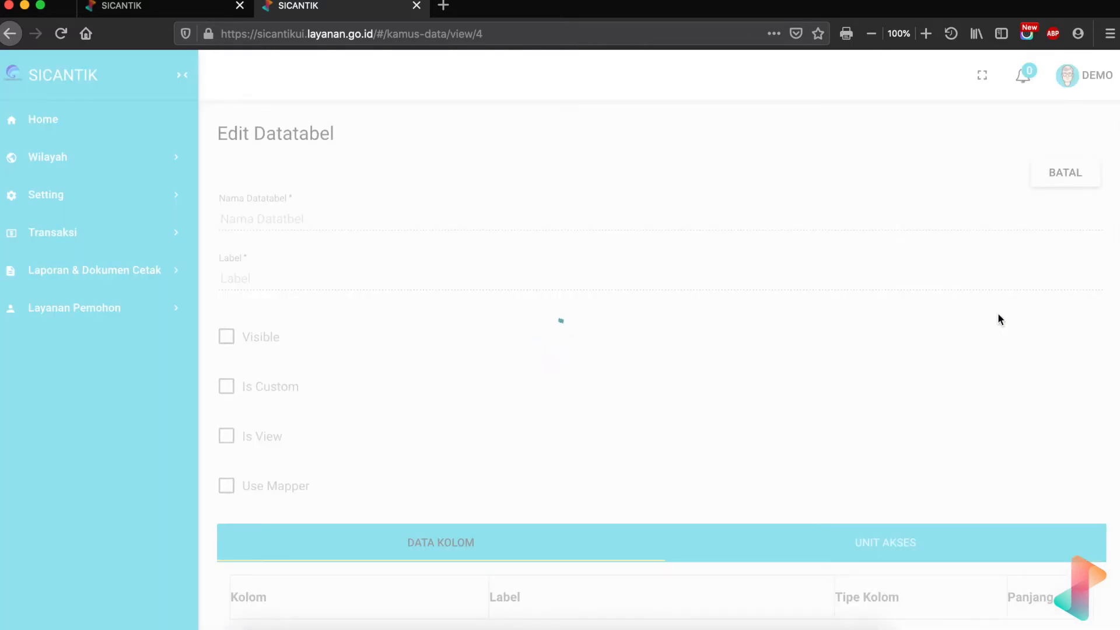
- Copy the Nama Datatabel value permohonan_izin and return to the template's Query SQL dialog
{"action": "scroll", "coordinate": [584, 518], "scroll_direction": "down", "scroll_amount": 3}
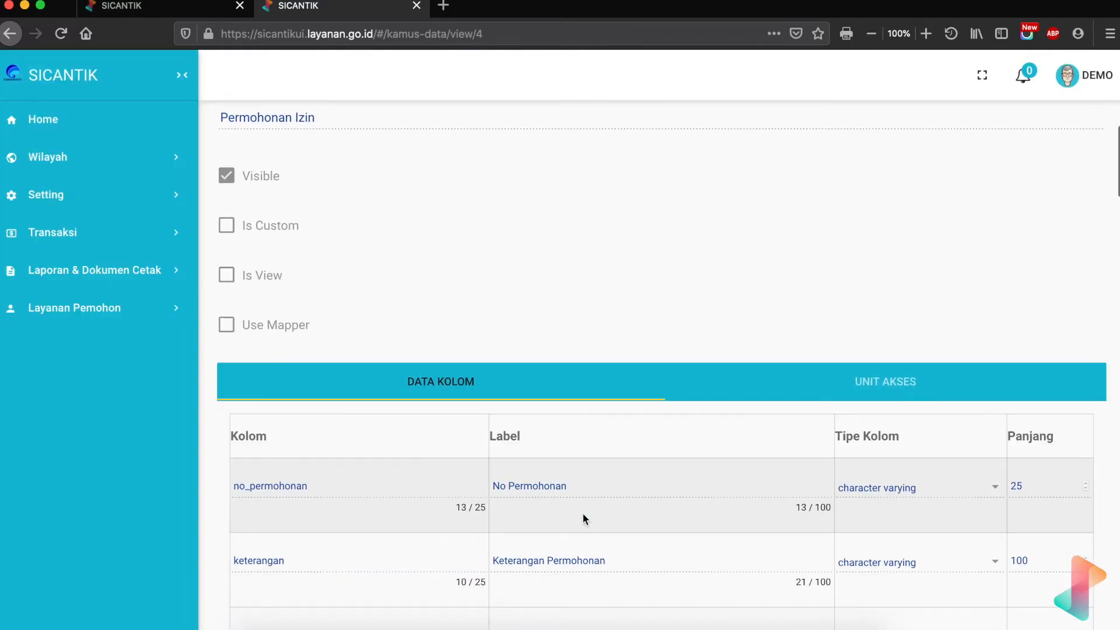
{"action": "scroll", "coordinate": [583, 517], "scroll_direction": "down", "scroll_amount": 2}
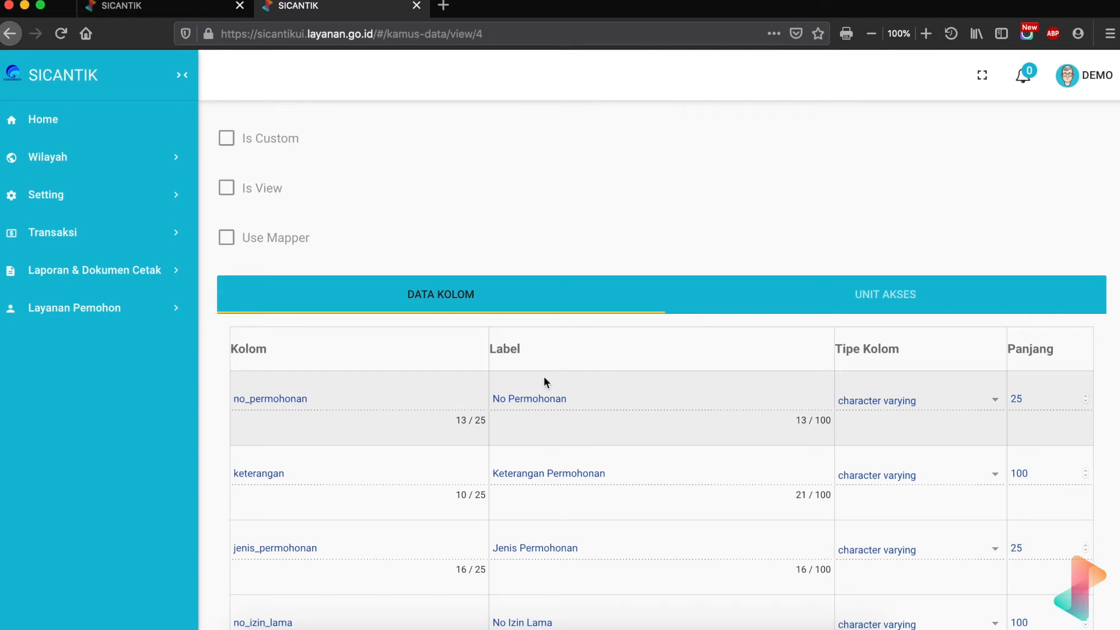
{"action": "scroll", "coordinate": [544, 383], "scroll_direction": "up", "scroll_amount": 4}
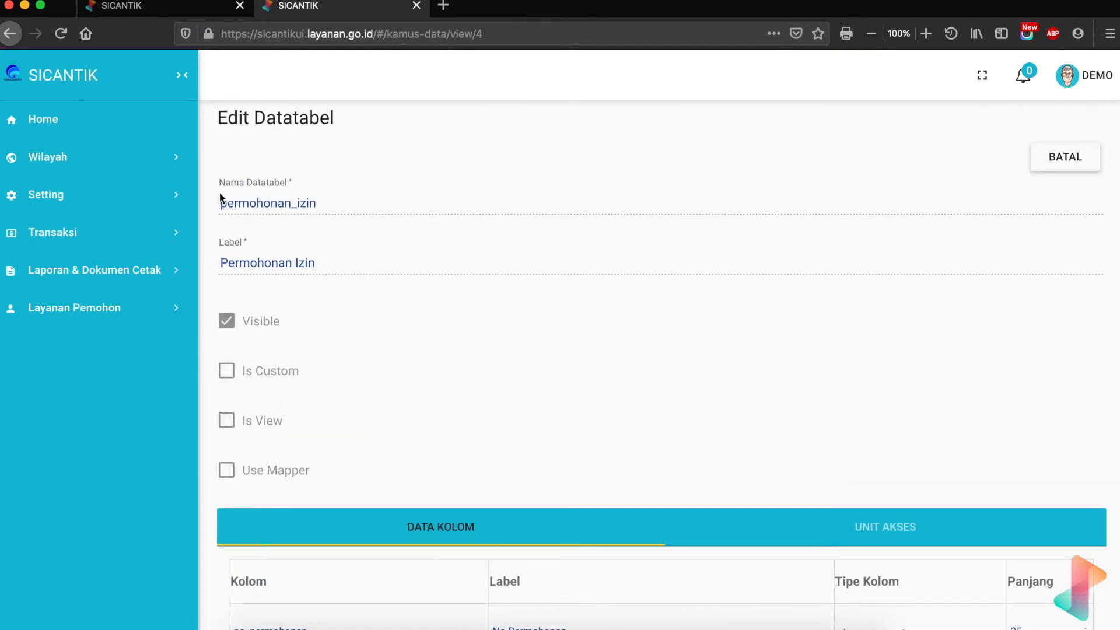
{"action": "left_click_drag", "start_coordinate": [220, 205], "coordinate": [315, 204]}
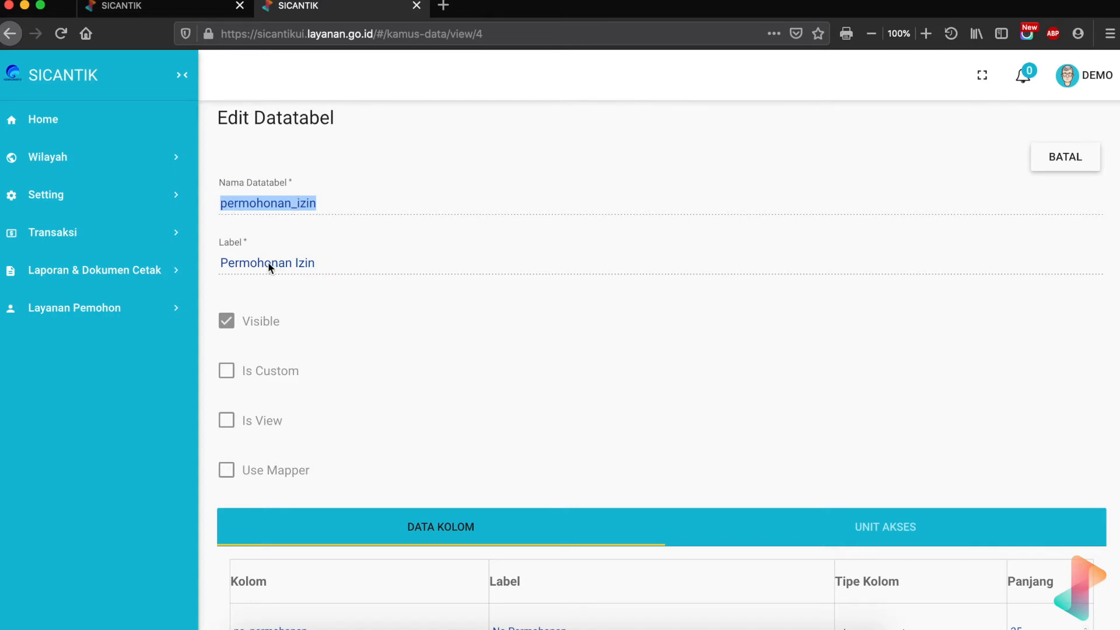
{"action": "left_click_drag", "start_coordinate": [221, 263], "coordinate": [320, 273]}
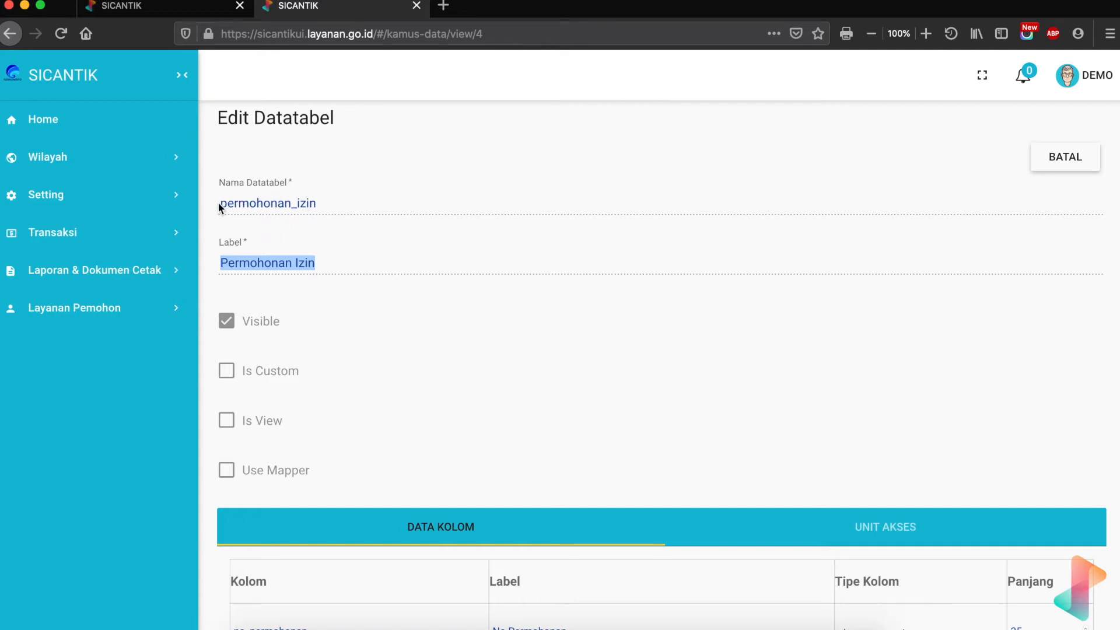
{"action": "left_click", "coordinate": [318, 205]}
{"action": "left_click_drag", "start_coordinate": [318, 205], "coordinate": [221, 206]}
{"action": "key", "text": "super+c"}
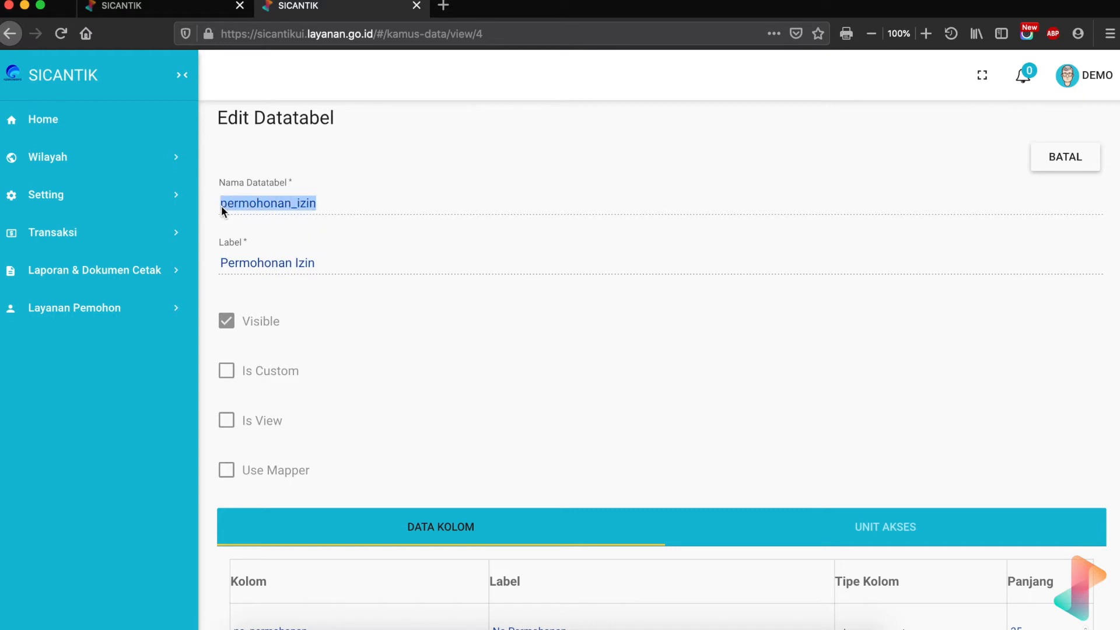
{"action": "left_click", "coordinate": [192, 9]}
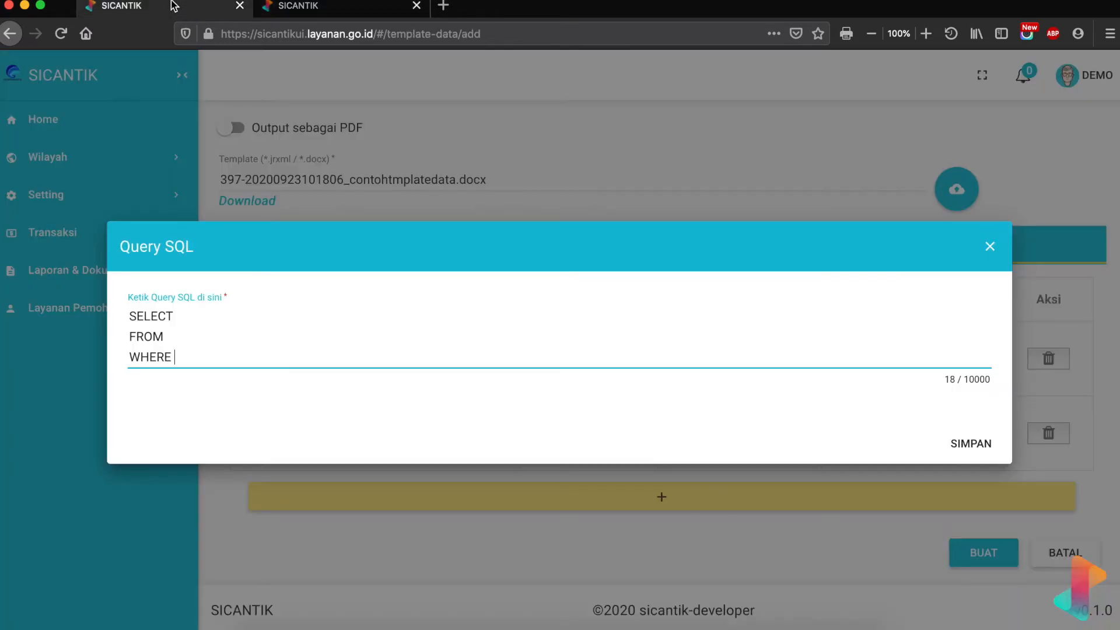
- Paste permohonan_izin after FROM in row 1's query, then return to the permohonan_izin table page
{"action": "left_click", "coordinate": [203, 333]}
{"action": "key", "text": "super+v"}
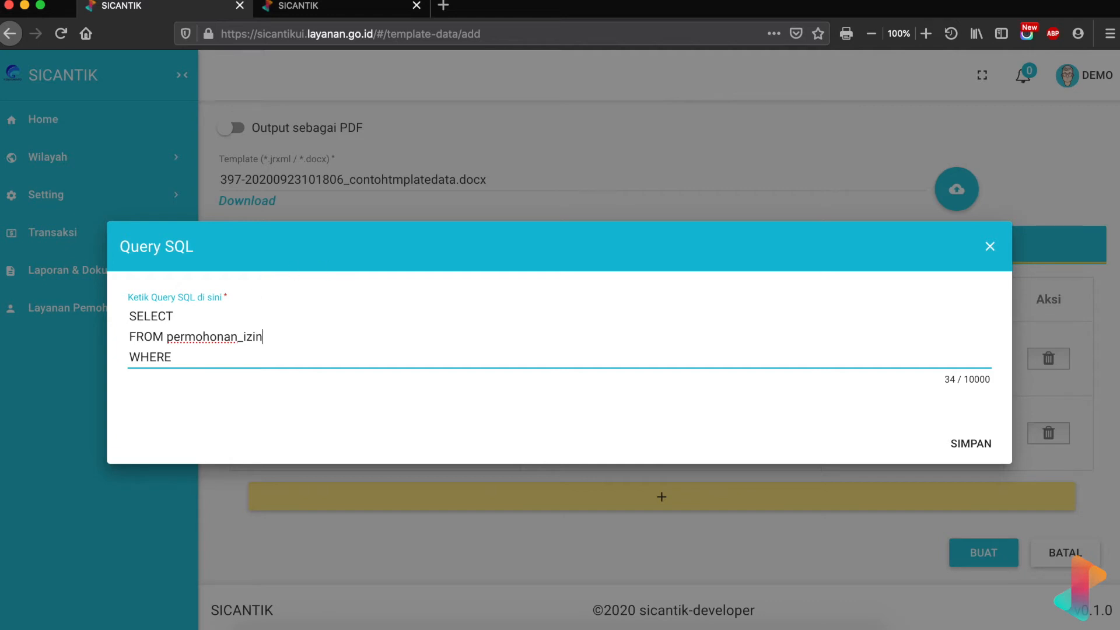
{"action": "left_click", "coordinate": [325, 9]}
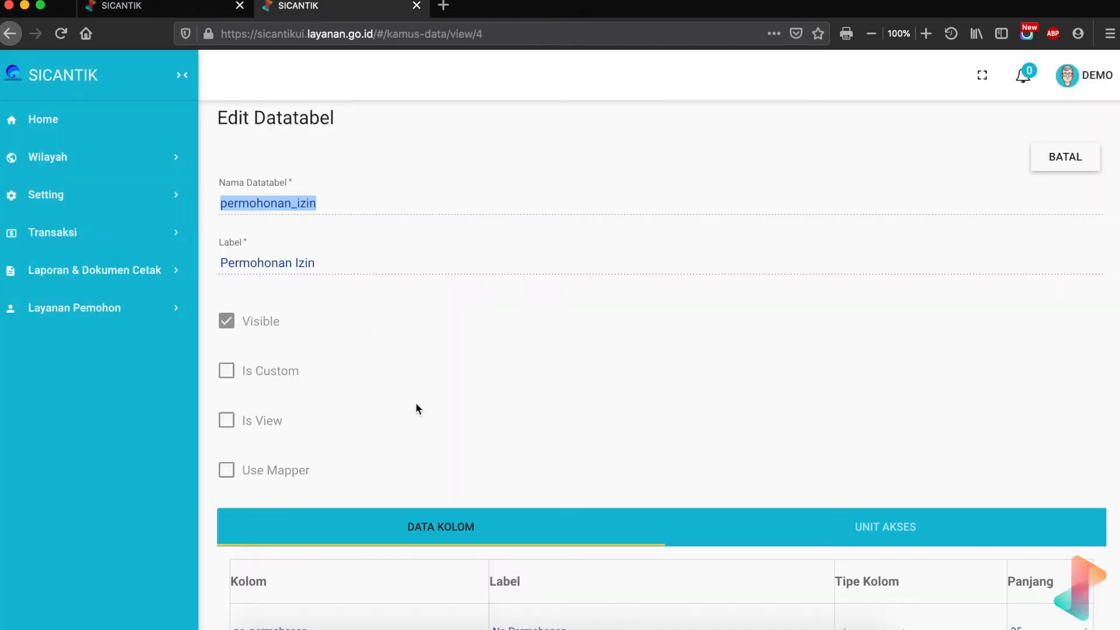
- Copy the column name no_permohonan from Data Kolom and place the cursor after SELECT in the query
{"action": "scroll", "coordinate": [415, 401], "scroll_direction": "down", "scroll_amount": 5}
{"action": "scroll", "coordinate": [416, 402], "scroll_direction": "down", "scroll_amount": 2}
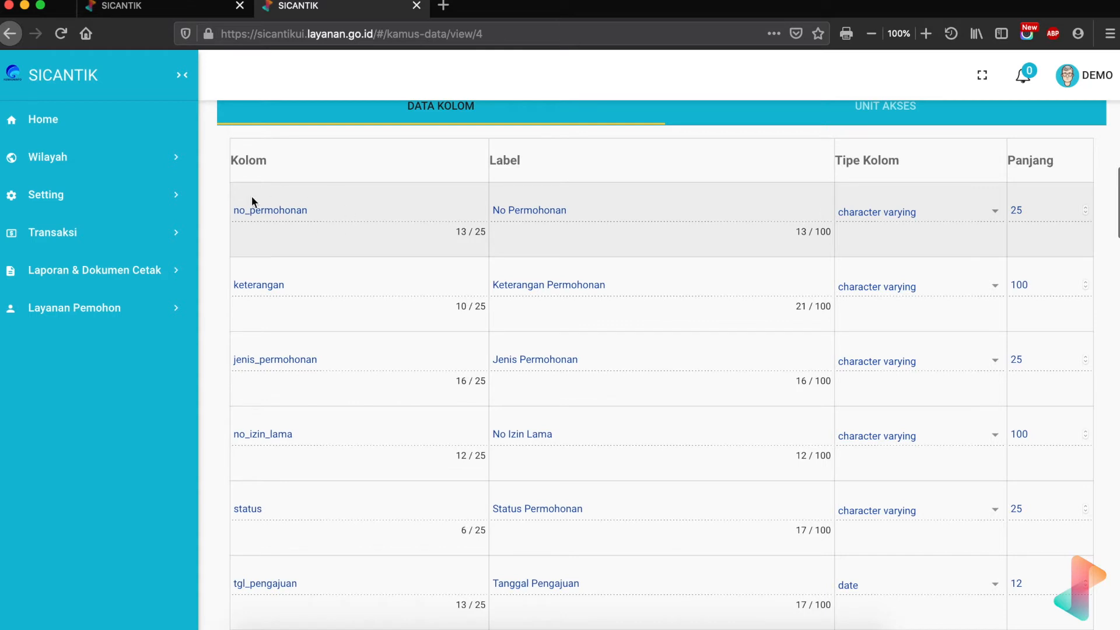
{"action": "left_click_drag", "start_coordinate": [309, 213], "coordinate": [233, 212]}
{"action": "key", "text": "super+c"}
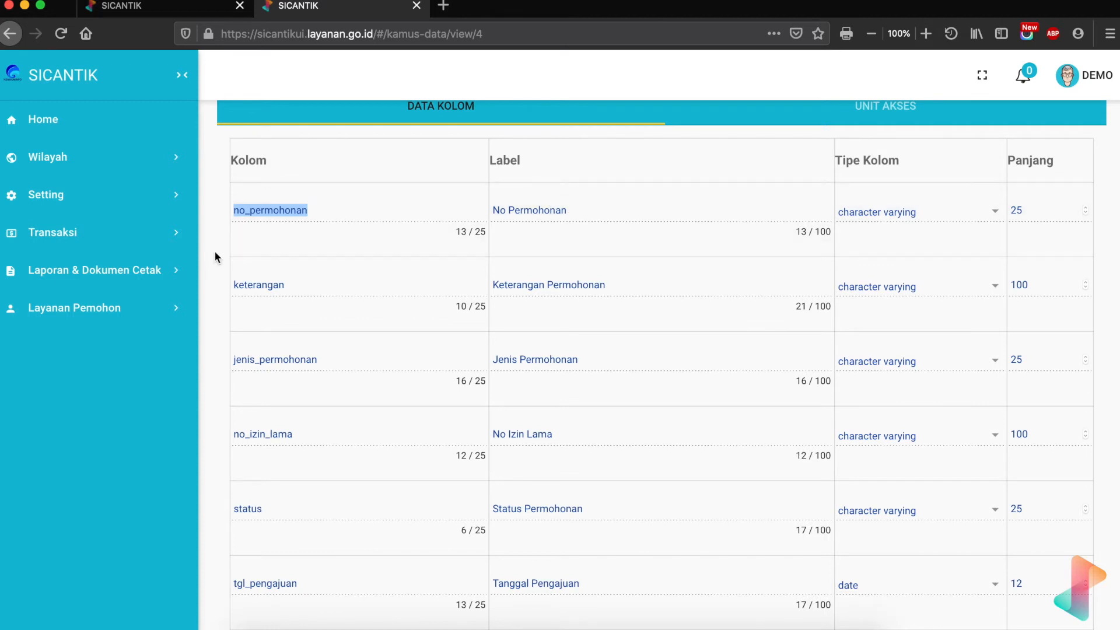
{"action": "left_click", "coordinate": [194, 12]}
{"action": "left_click", "coordinate": [203, 316]}
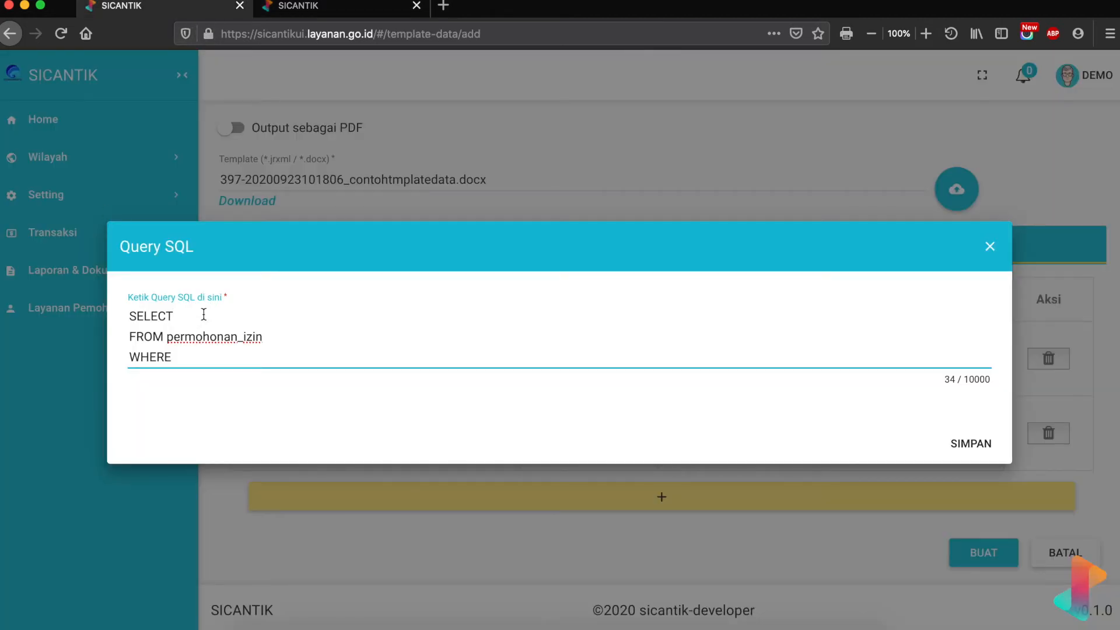
- Paste no_permohonan after SELECT and place the cursor after WHERE in row 1's query
{"action": "key", "text": "super+v"}
{"action": "left_click", "coordinate": [177, 365]}
{"action": "left_click_drag", "start_coordinate": [129, 357], "coordinate": [176, 359]}
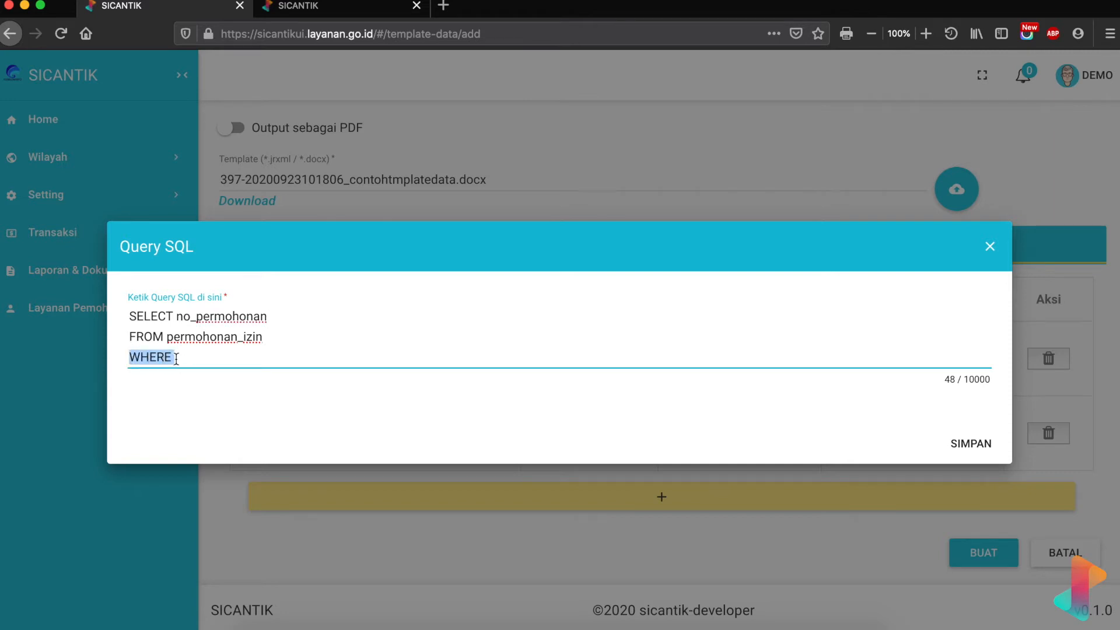
{"action": "left_click", "coordinate": [190, 359]}
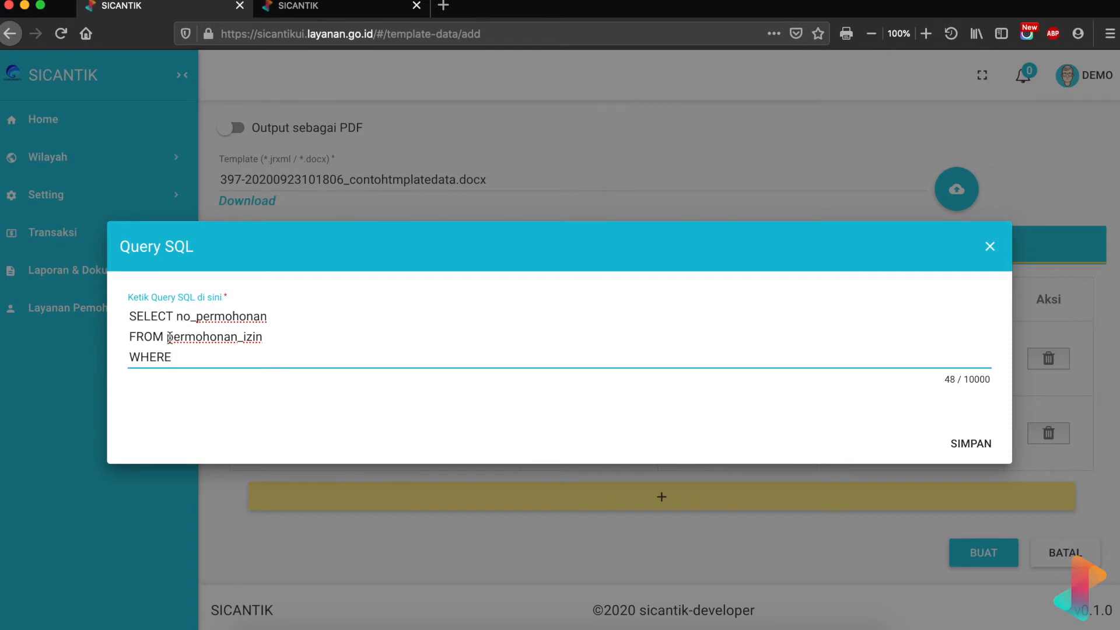
- Return to the permohonan_izin column list and scroll down the Data Kolom table
{"action": "left_click", "coordinate": [330, 7]}
{"action": "scroll", "coordinate": [464, 538], "scroll_direction": "down", "scroll_amount": 5}
{"action": "scroll", "coordinate": [464, 538], "scroll_direction": "down", "scroll_amount": 15}
{"action": "scroll", "coordinate": [466, 544], "scroll_direction": "down", "scroll_amount": 12}
{"action": "scroll", "coordinate": [465, 543], "scroll_direction": "down", "scroll_amount": 7}
{"action": "scroll", "coordinate": [447, 405], "scroll_direction": "up", "scroll_amount": 3}
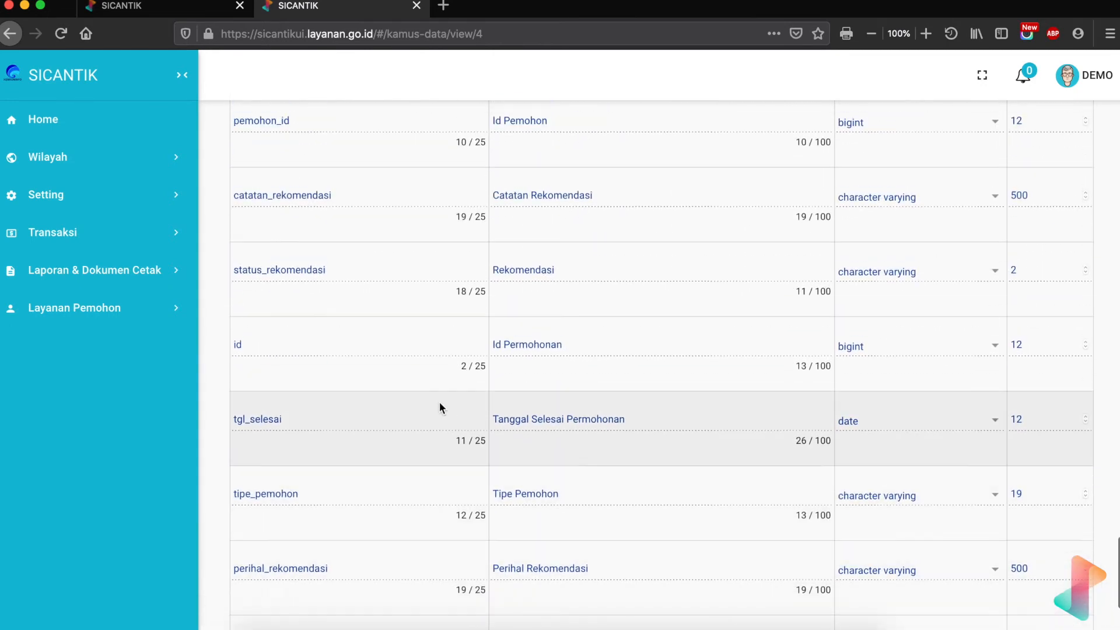
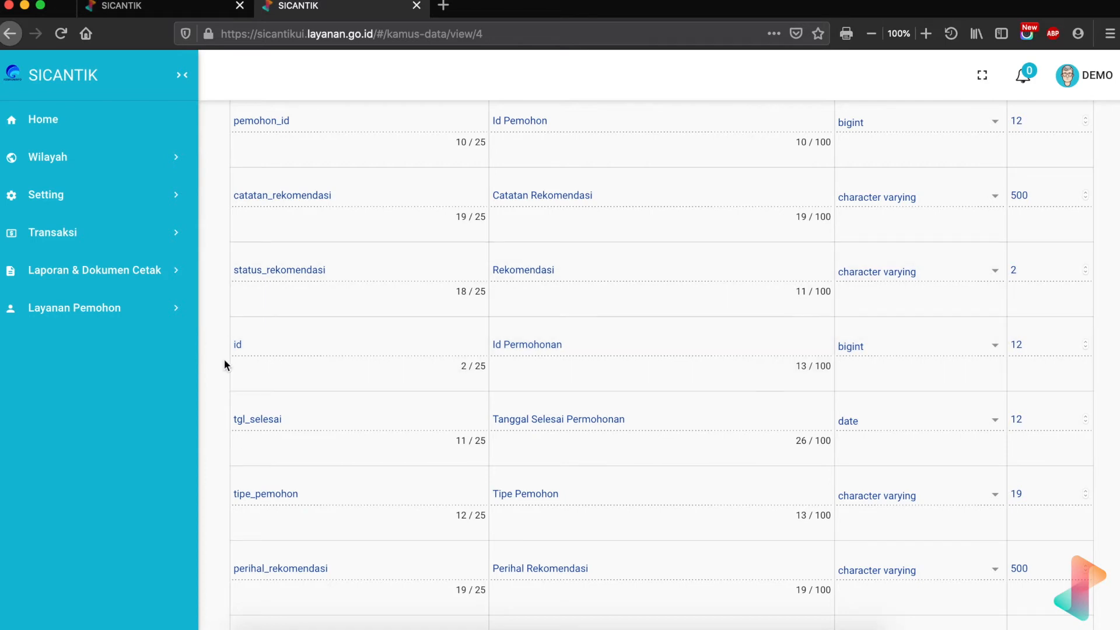
- Finish the data query's WHERE clause as id = $key_id and save it
{"action": "left_click", "coordinate": [199, 11]}
{"action": "type", "text": "id = "}
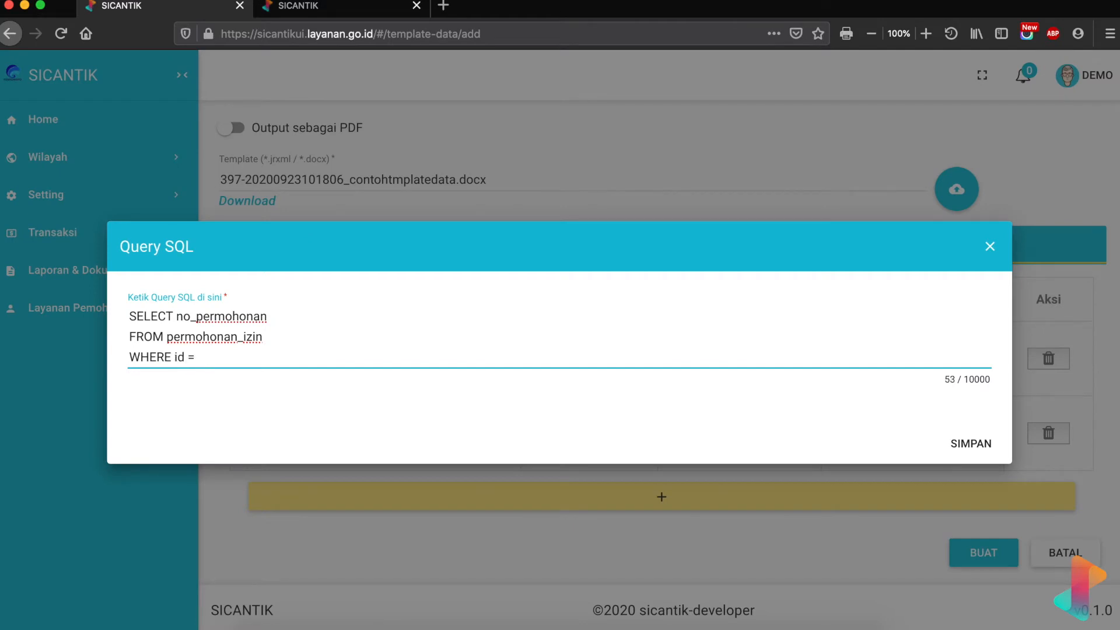
{"action": "type", "text": "&"}
{"action": "type", "text": "key_id"}
{"action": "key", "text": "BackSpace"}
{"action": "key", "text": "BackSpace"}
{"action": "key", "text": "BackSpace"}
{"action": "key", "text": "BackSpace"}
{"action": "key", "text": "BackSpace"}
{"action": "key", "text": "BackSpace"}
{"action": "key", "text": "BackSpace"}
{"action": "type", "text": "$key_id"}
{"action": "left_click", "coordinate": [199, 357]}
{"action": "left_click_drag", "start_coordinate": [199, 357], "coordinate": [240, 357]}
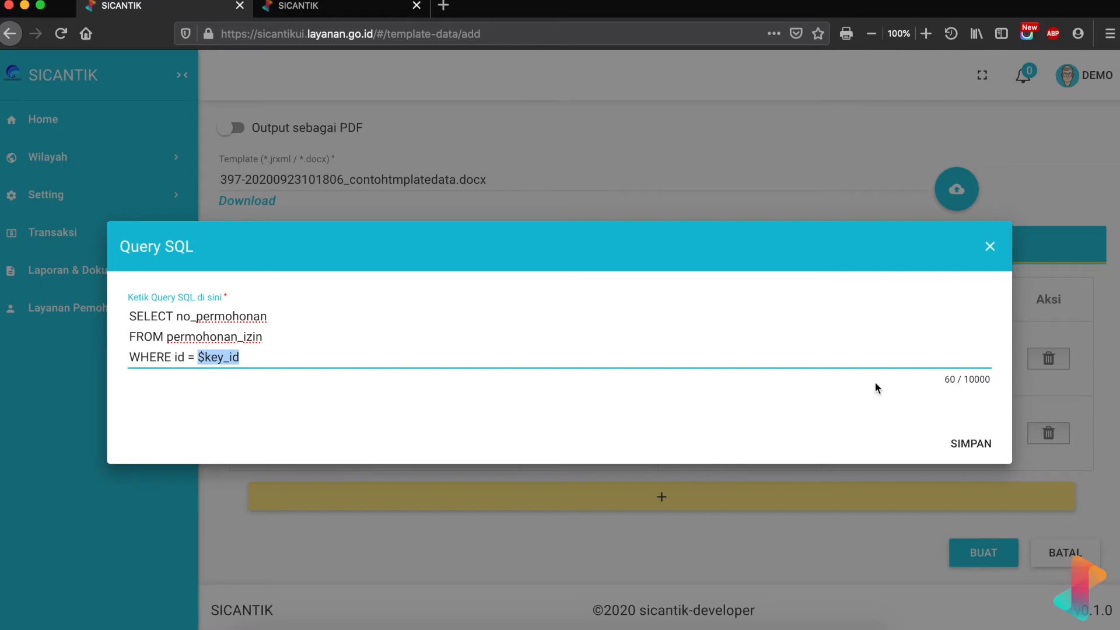
{"action": "left_click", "coordinate": [976, 446]}
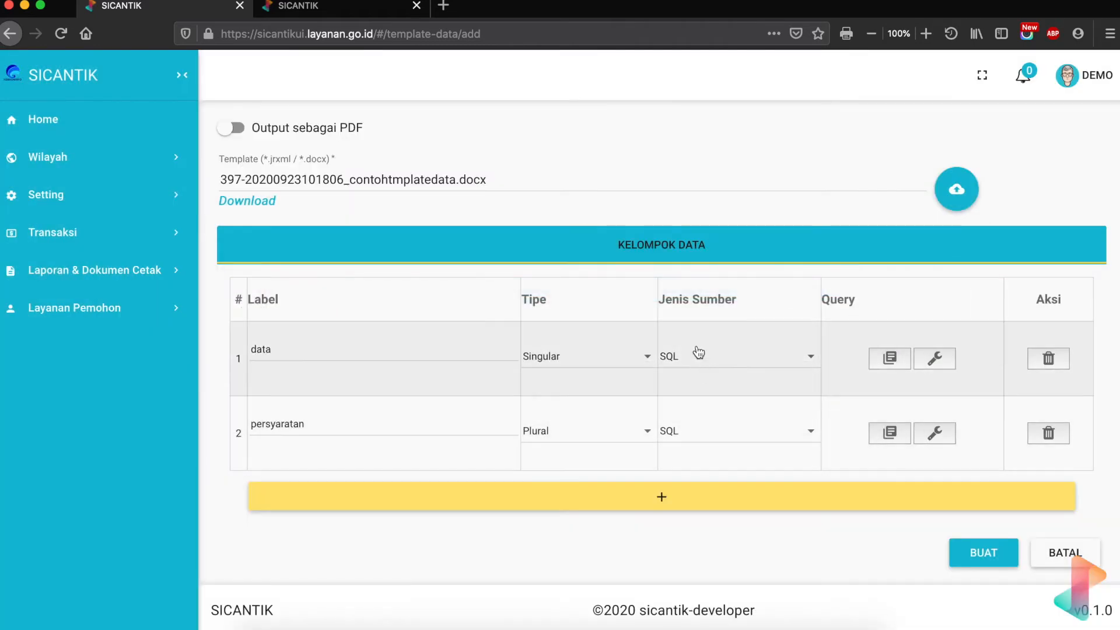
{"action": "left_click", "coordinate": [933, 362]}
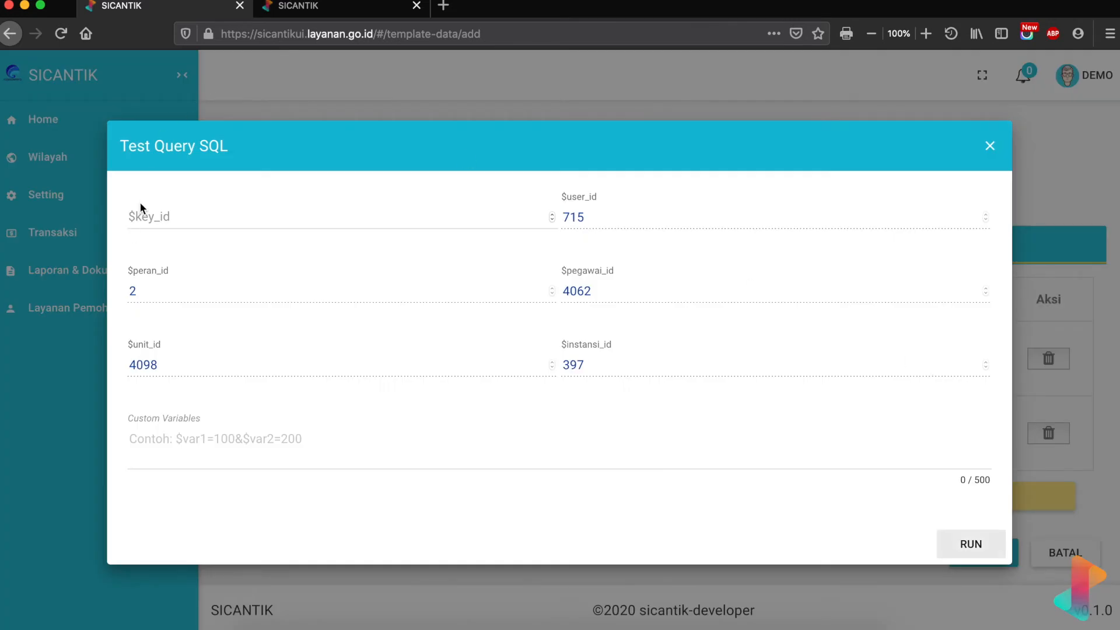
{"action": "left_click", "coordinate": [154, 223]}
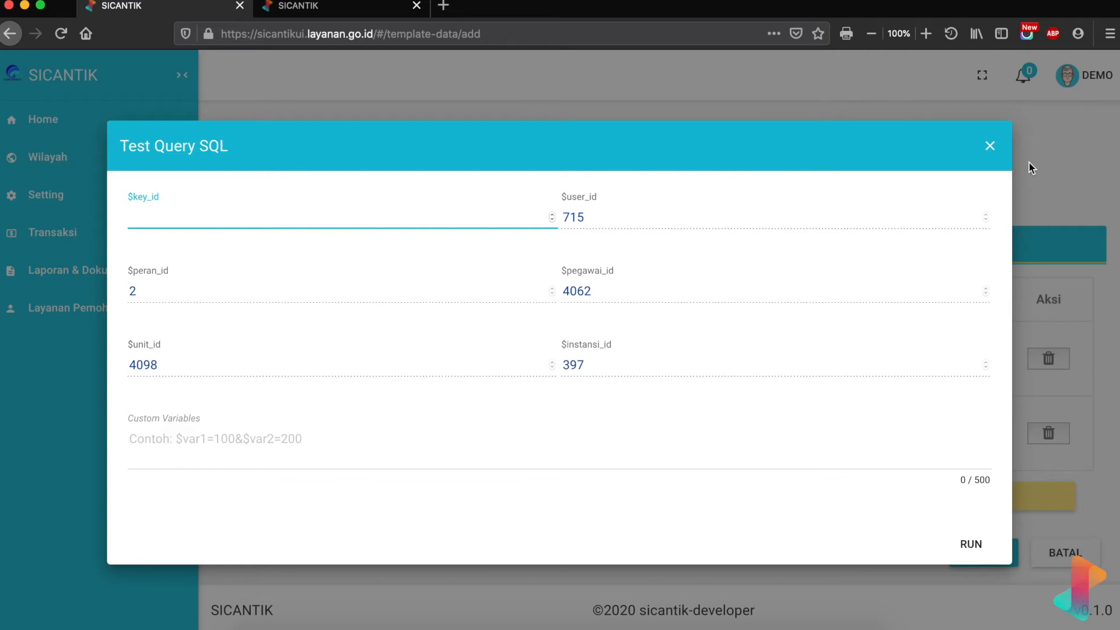
{"action": "left_click", "coordinate": [992, 147]}
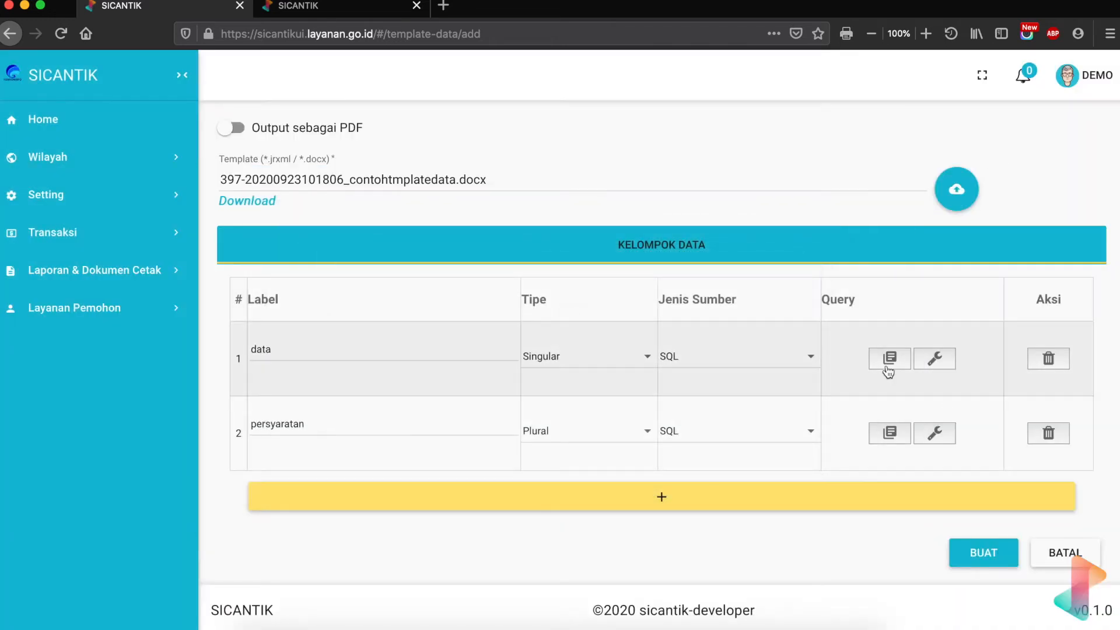
- Reopen the data query and compare it with the Word template and data dictionary columns
{"action": "left_click", "coordinate": [889, 360]}
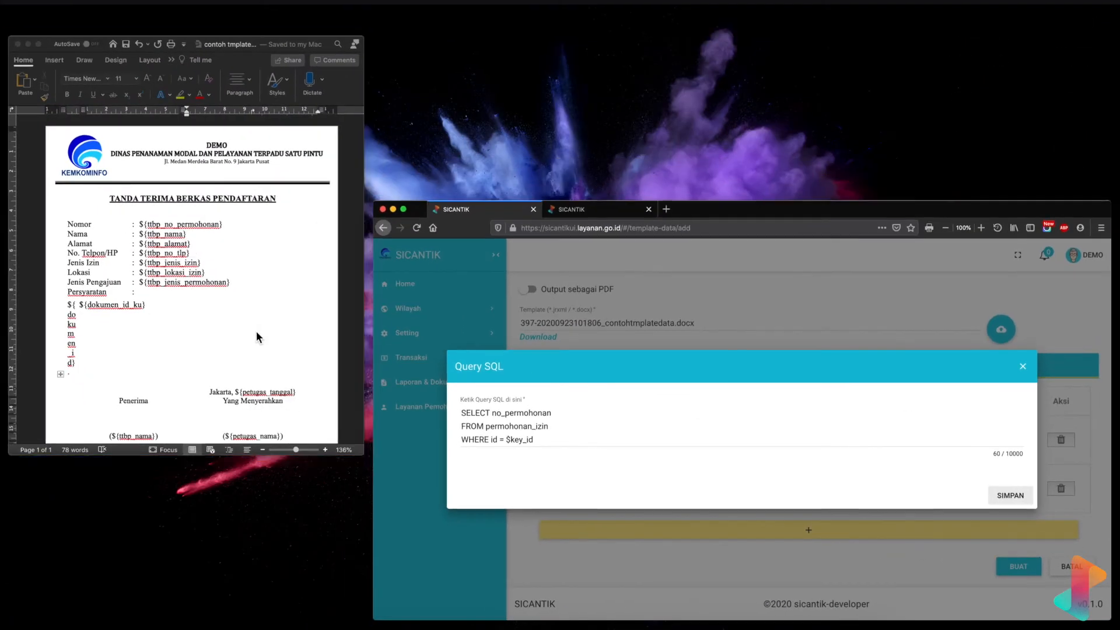
{"action": "left_click", "coordinate": [257, 333]}
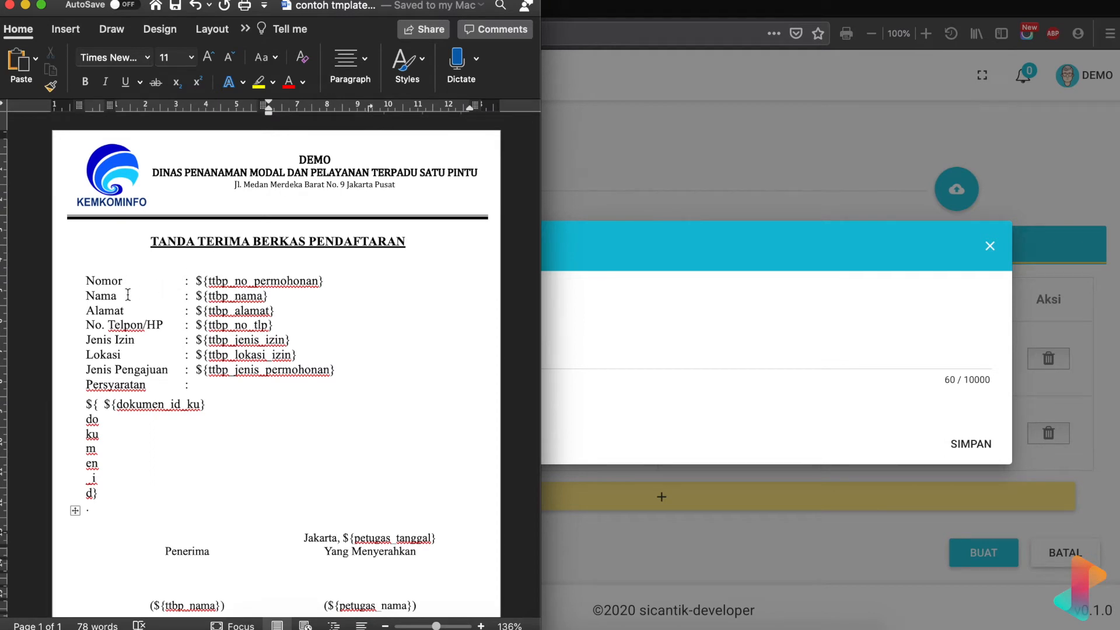
{"action": "left_click", "coordinate": [559, 25]}
{"action": "left_click", "coordinate": [361, 6]}
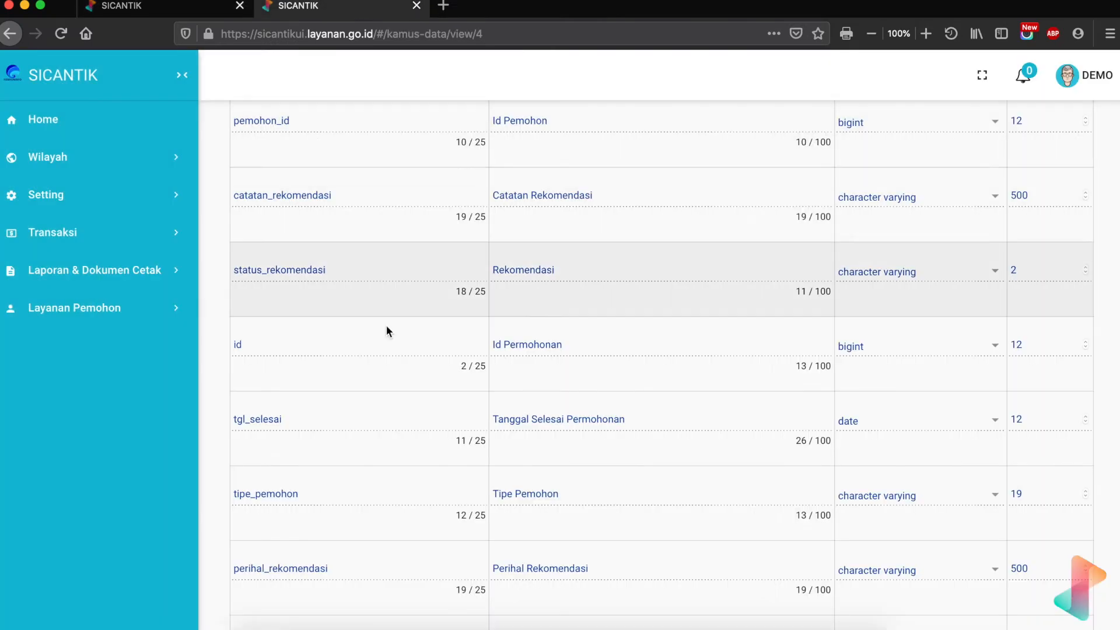
{"action": "scroll", "coordinate": [384, 408], "scroll_direction": "down", "scroll_amount": 3}
{"action": "scroll", "coordinate": [384, 405], "scroll_direction": "up", "scroll_amount": 15}
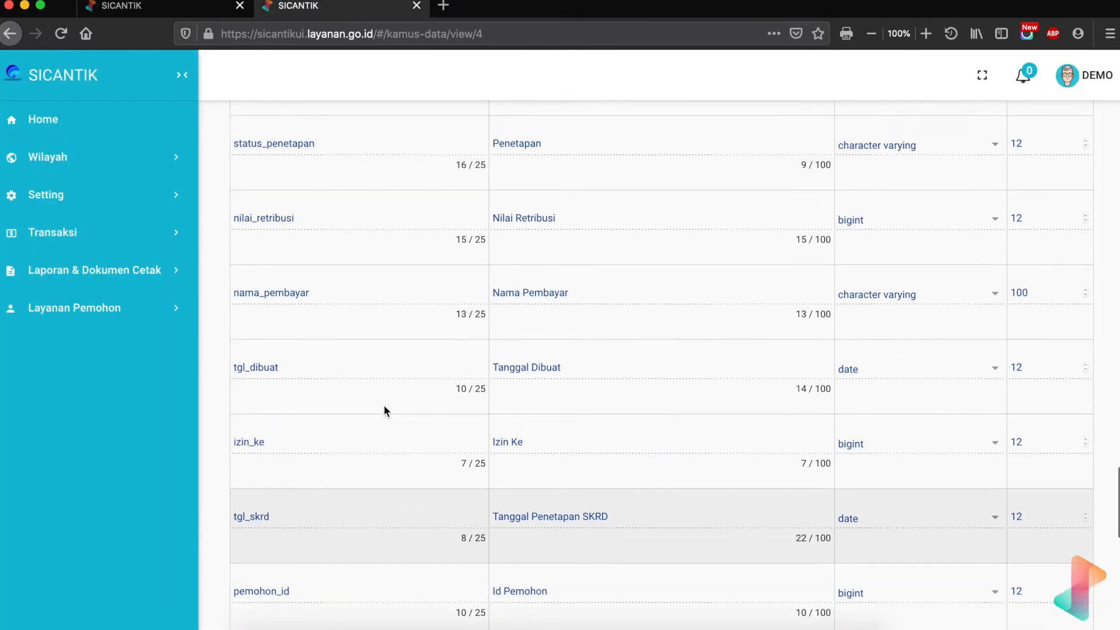
{"action": "scroll", "coordinate": [384, 411], "scroll_direction": "up", "scroll_amount": 15}
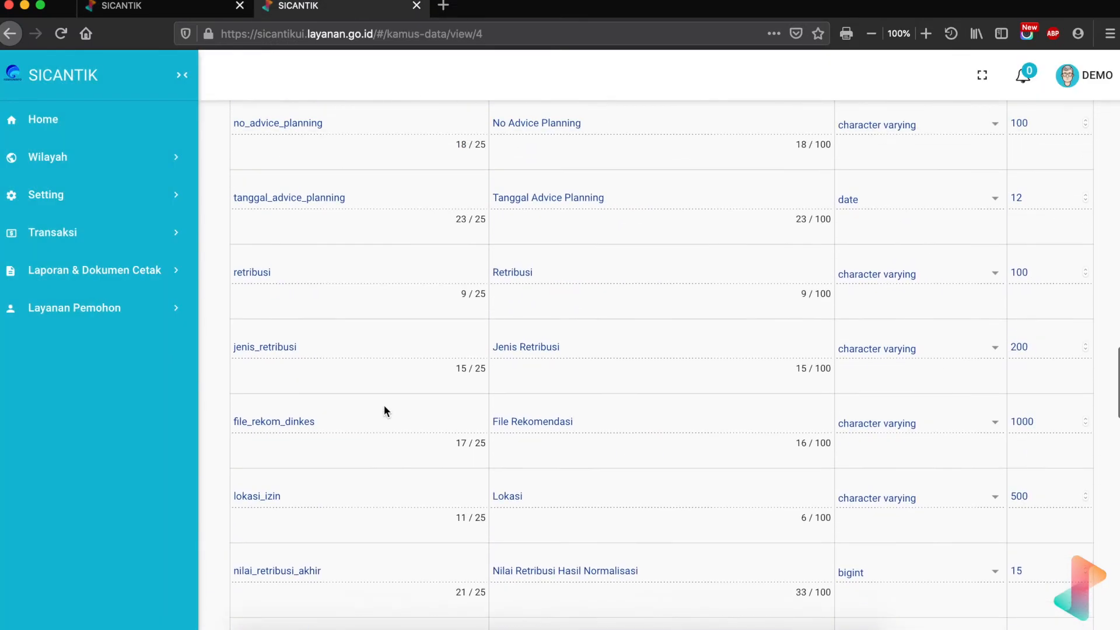
{"action": "scroll", "coordinate": [384, 410], "scroll_direction": "up", "scroll_amount": 12}
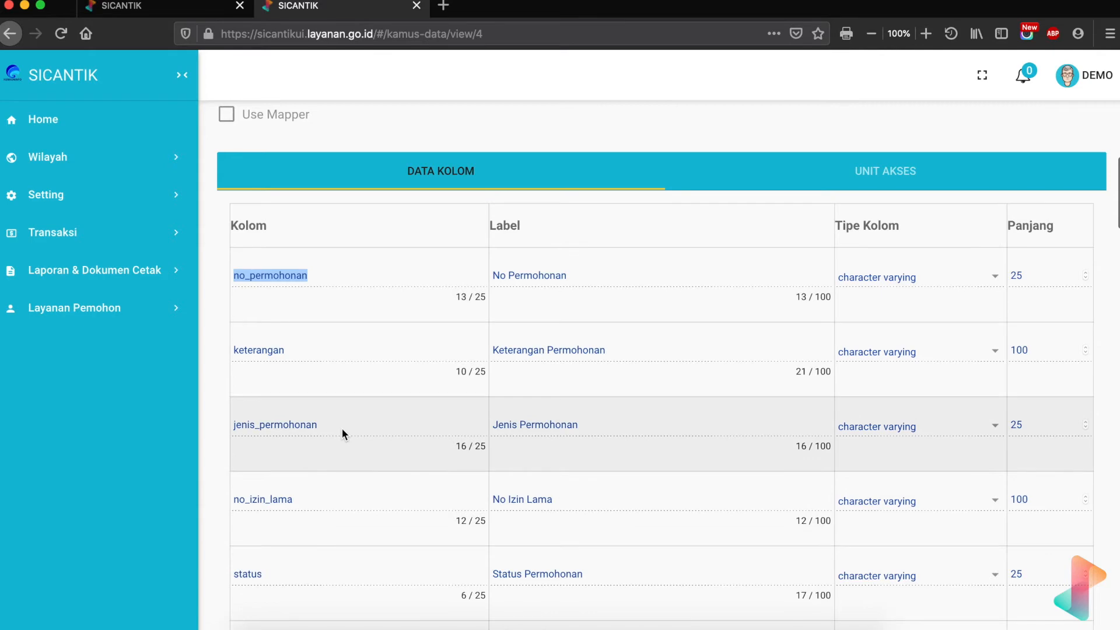
{"action": "scroll", "coordinate": [342, 432], "scroll_direction": "down", "scroll_amount": 8}
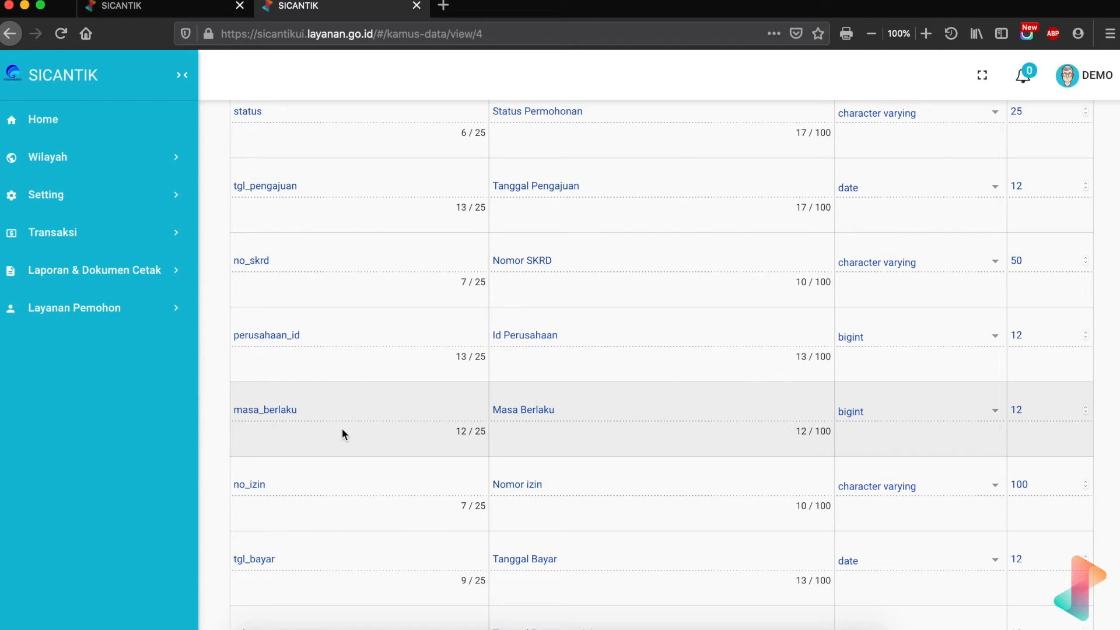
- Check the Word template again, then return to the data dictionary column list
{"action": "left_click", "coordinate": [175, 7]}
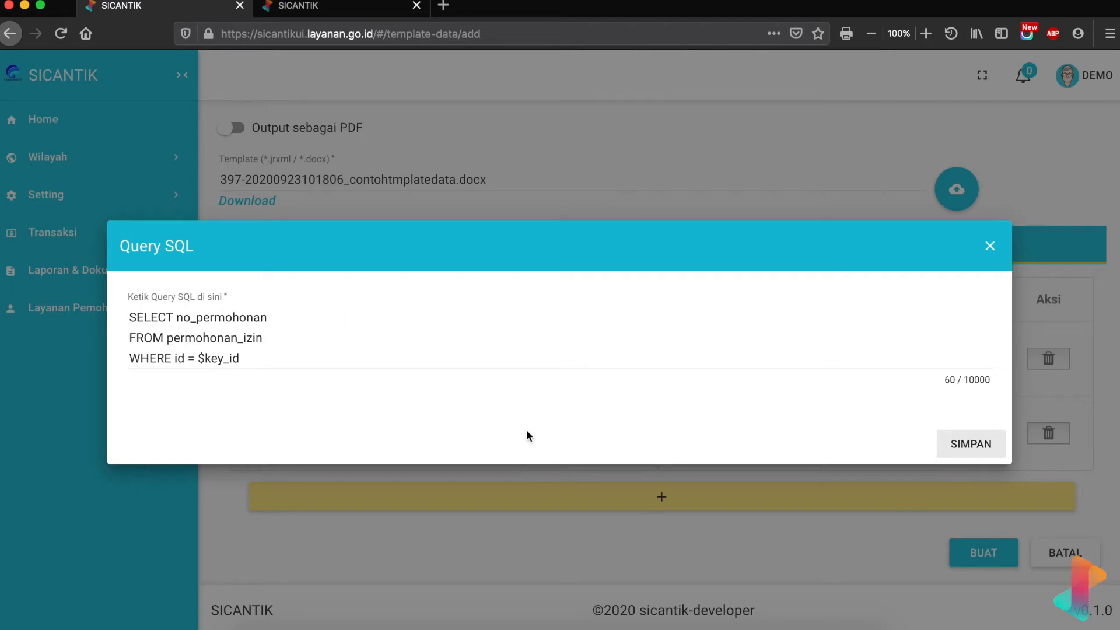
{"action": "left_click", "coordinate": [730, 609]}
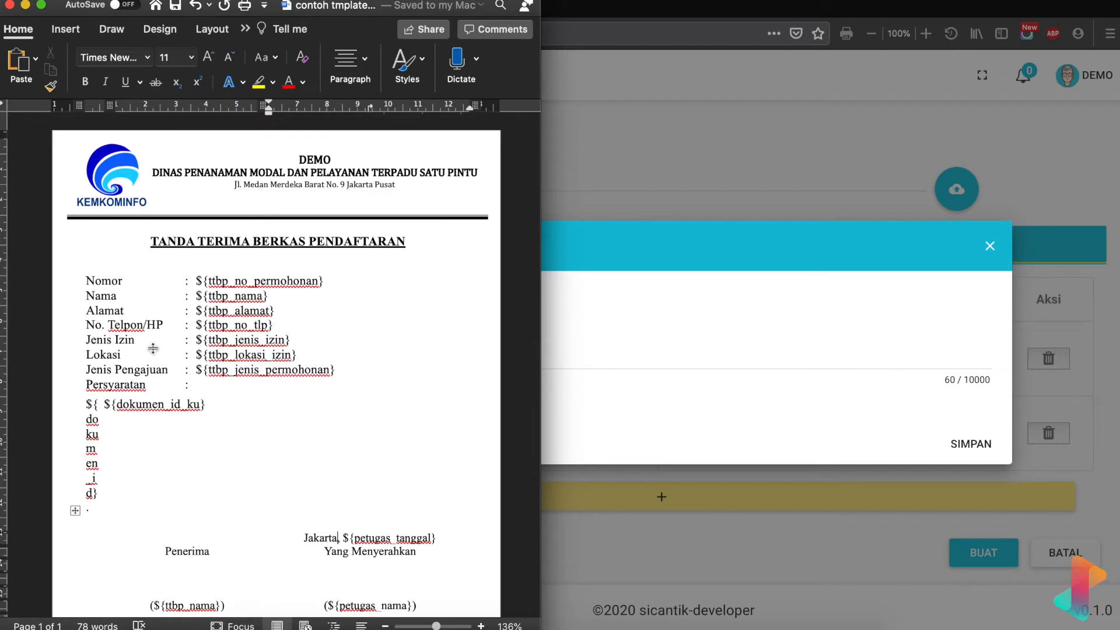
{"action": "left_click", "coordinate": [557, 5]}
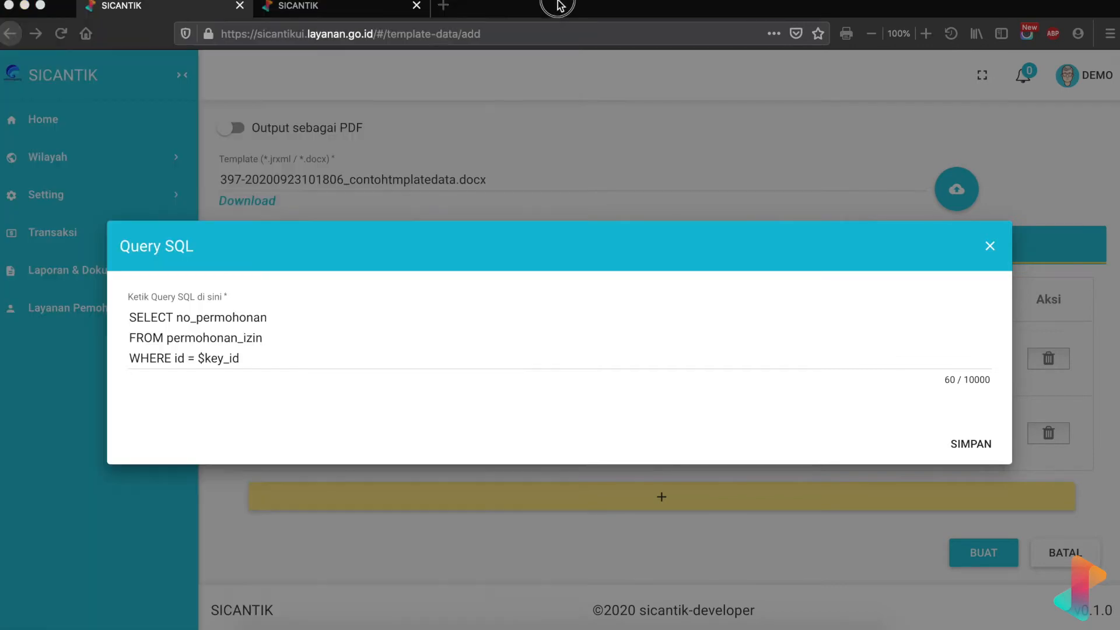
{"action": "left_click", "coordinate": [346, 7]}
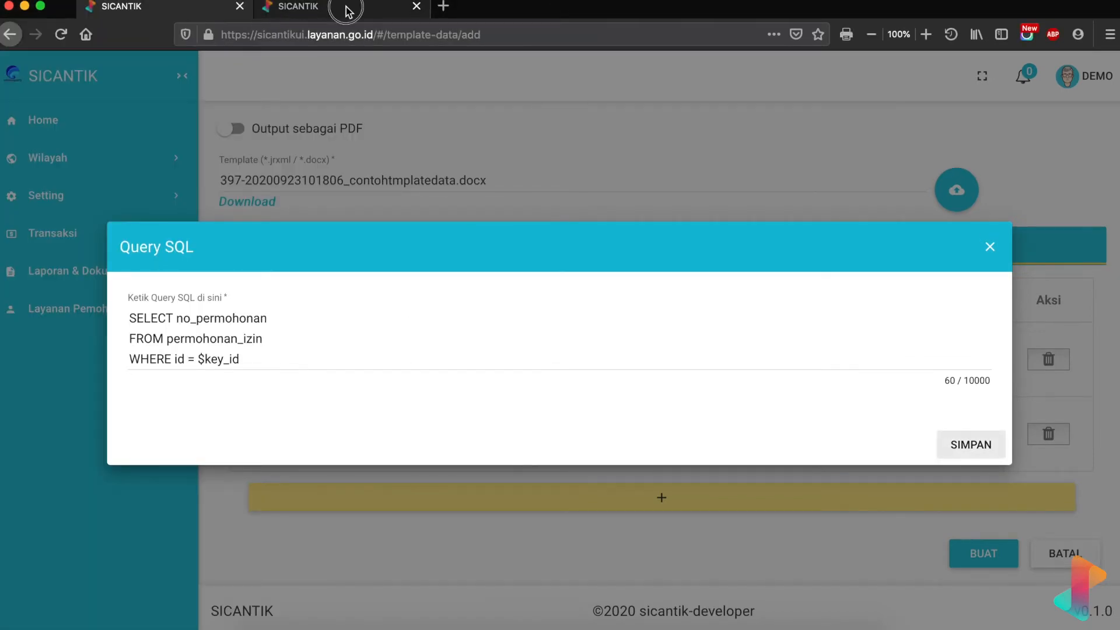
- Search the data dictionary for lokasi and select the lokasi_izin column name
{"action": "scroll", "coordinate": [380, 485], "scroll_direction": "up", "scroll_amount": 15}
{"action": "scroll", "coordinate": [382, 425], "scroll_direction": "down", "scroll_amount": 6}
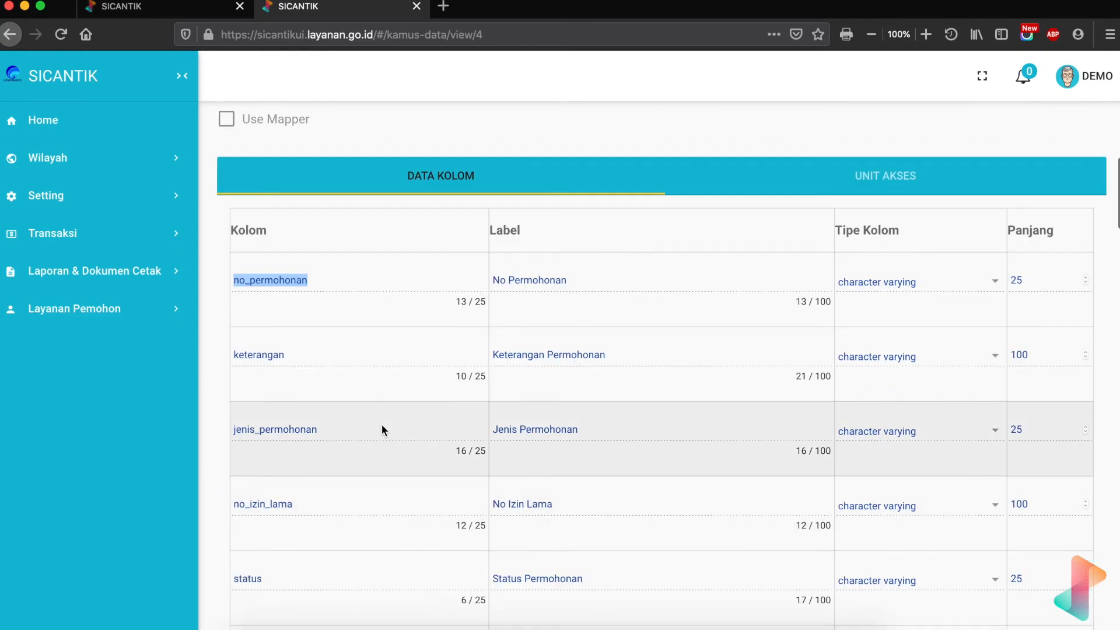
{"action": "left_click", "coordinate": [388, 356]}
{"action": "key", "text": "super+f"}
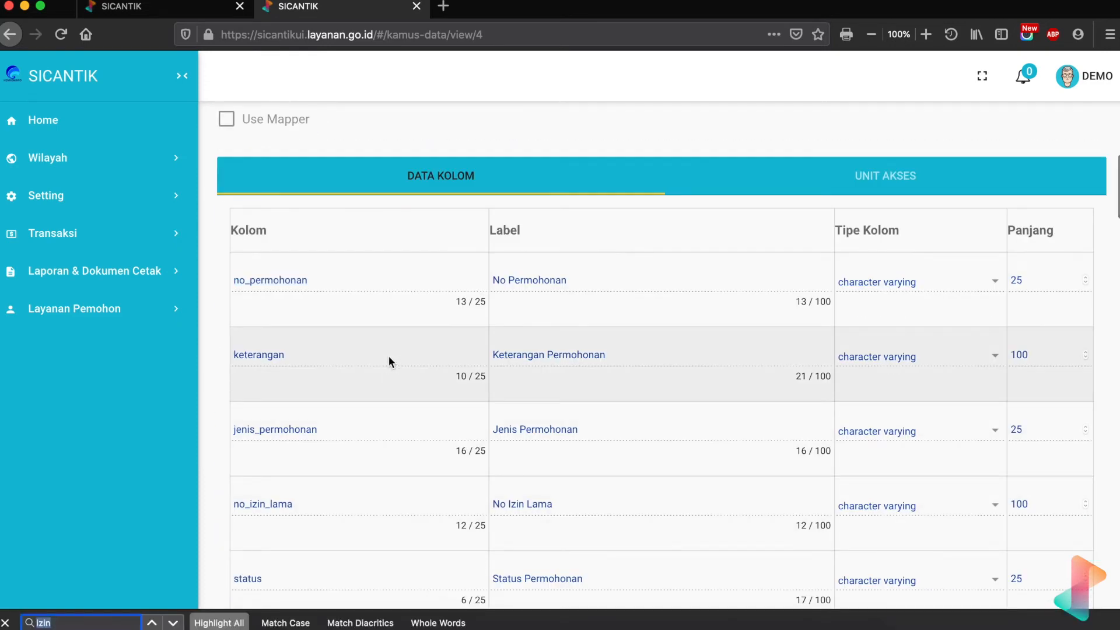
{"action": "type", "text": "jenis_izi"}
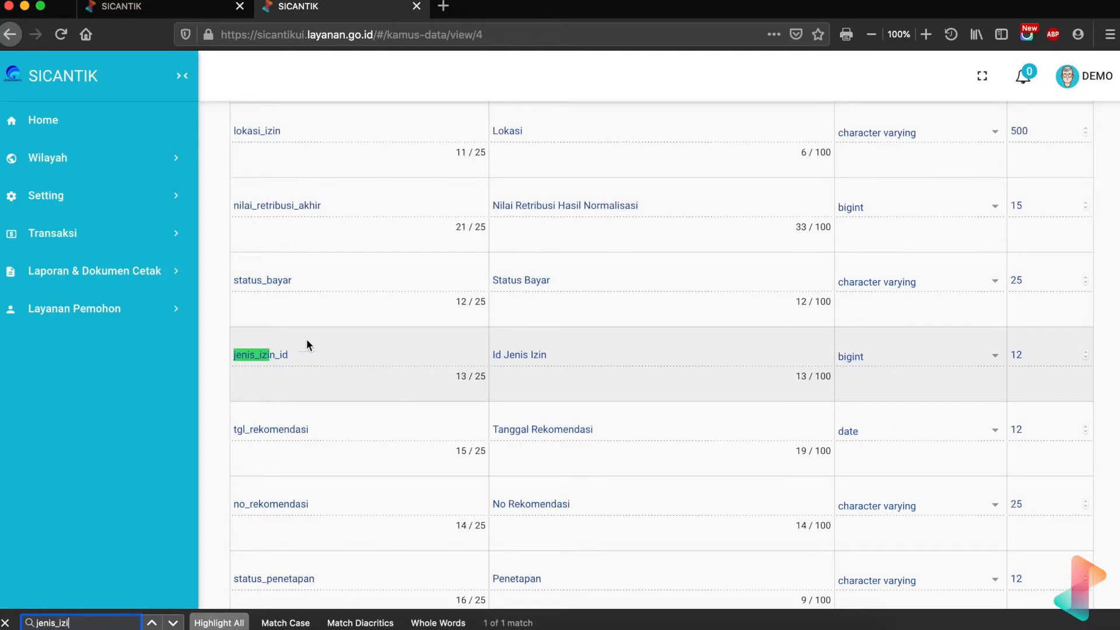
{"action": "key", "text": "BackSpace"}
{"action": "key", "text": "BackSpace"}
{"action": "key", "text": "BackSpace"}
{"action": "key", "text": "BackSpace"}
{"action": "key", "text": "BackSpace"}
{"action": "key", "text": "BackSpace"}
{"action": "key", "text": "BackSpace"}
{"action": "key", "text": "BackSpace"}
{"action": "key", "text": "BackSpace"}
{"action": "type", "text": "lokasi"}
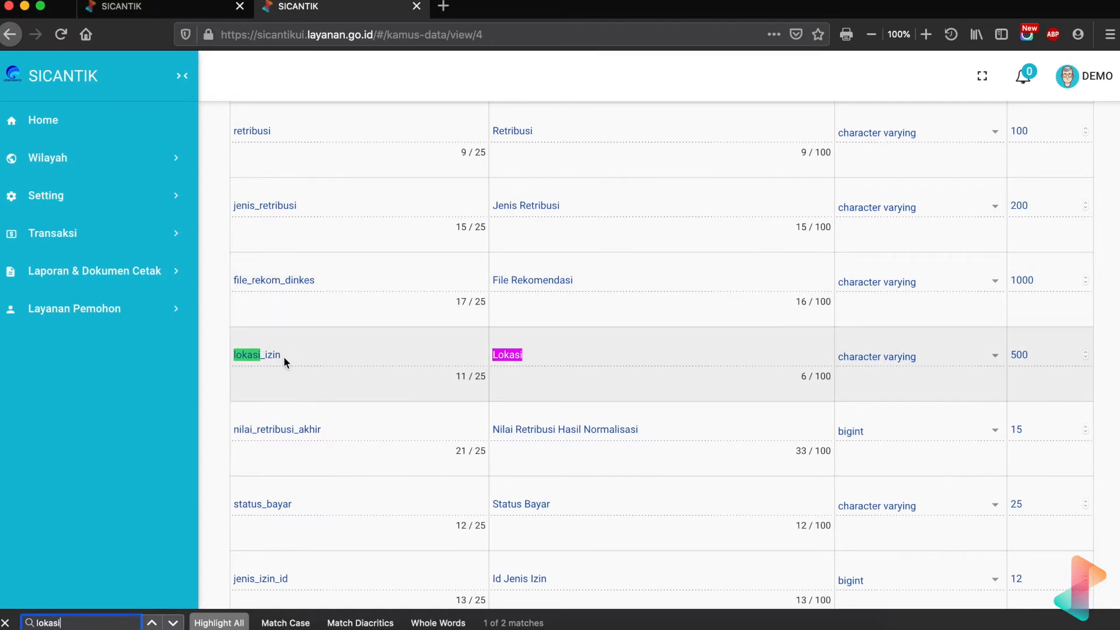
{"action": "left_click_drag", "start_coordinate": [285, 362], "coordinate": [229, 353]}
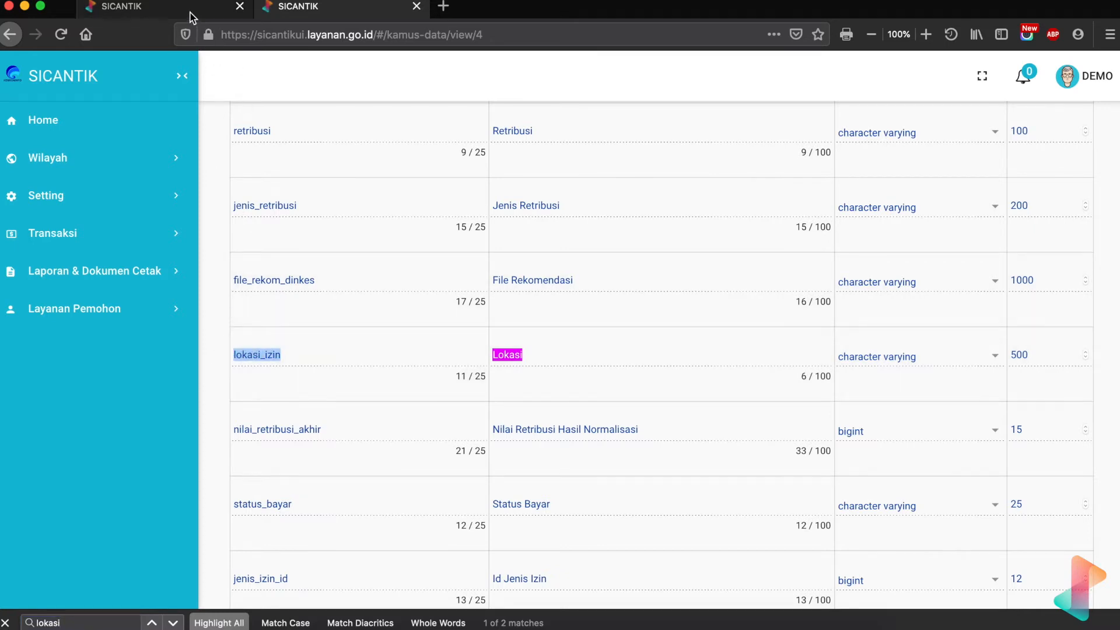
- Add lokasi_izin after no_permohonan in the query's SELECT list
{"action": "left_click", "coordinate": [191, 17]}
{"action": "left_click", "coordinate": [287, 314]}
{"action": "type", "text": ","}
{"action": "key", "text": "BackSpace"}
{"action": "type", "text": "lokasi_izin"}
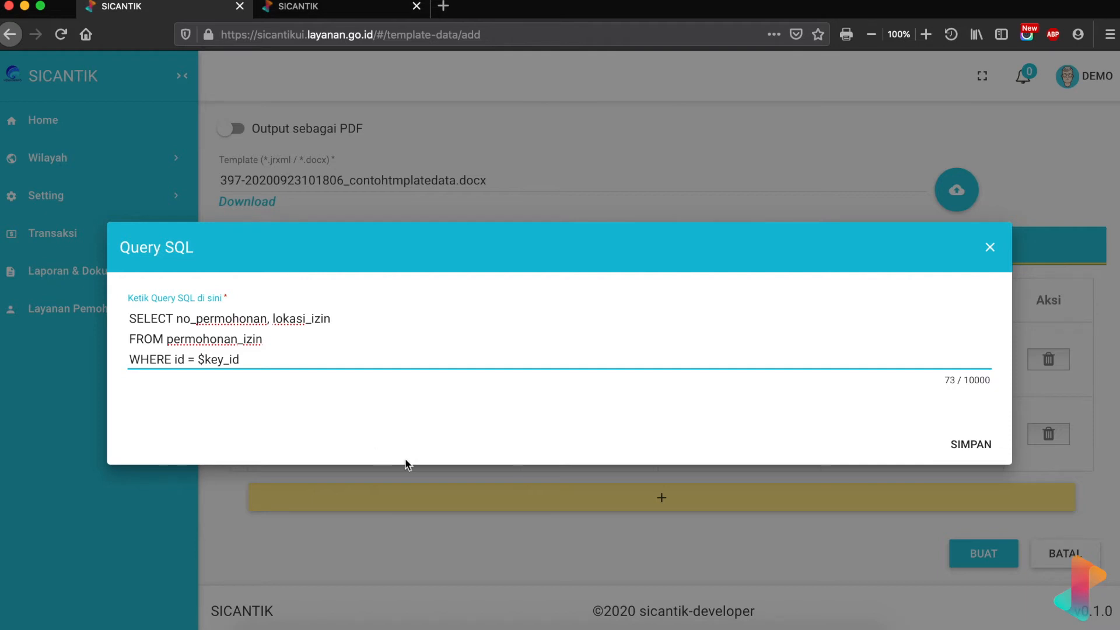
- Search the data dictionary for jenis_ and select the jenis_permohonan column name
{"action": "left_click", "coordinate": [747, 610]}
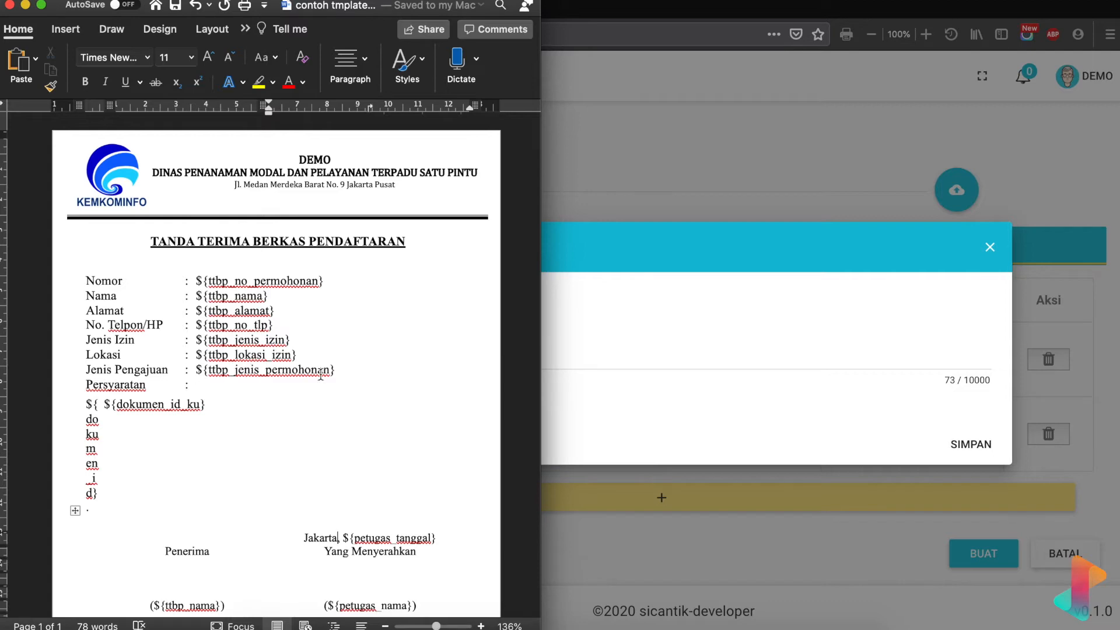
{"action": "left_click", "coordinate": [591, 234]}
{"action": "left_click", "coordinate": [369, 12]}
{"action": "key", "text": "ctrl+f"}
{"action": "type", "text": "jenis"}
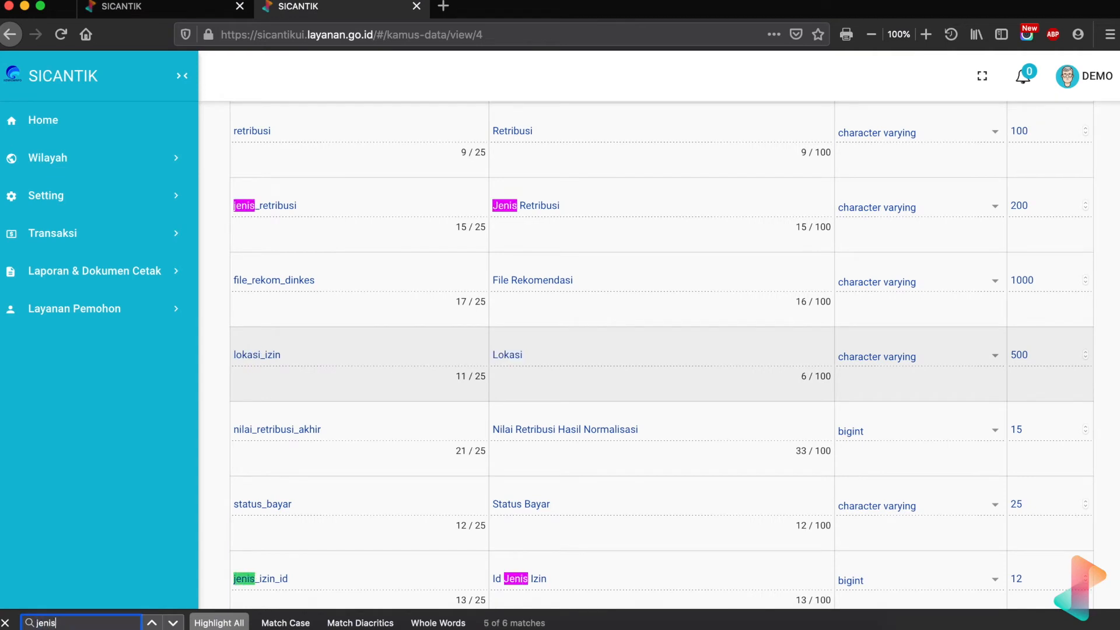
{"action": "type", "text": "_"}
{"action": "key", "text": "Return"}
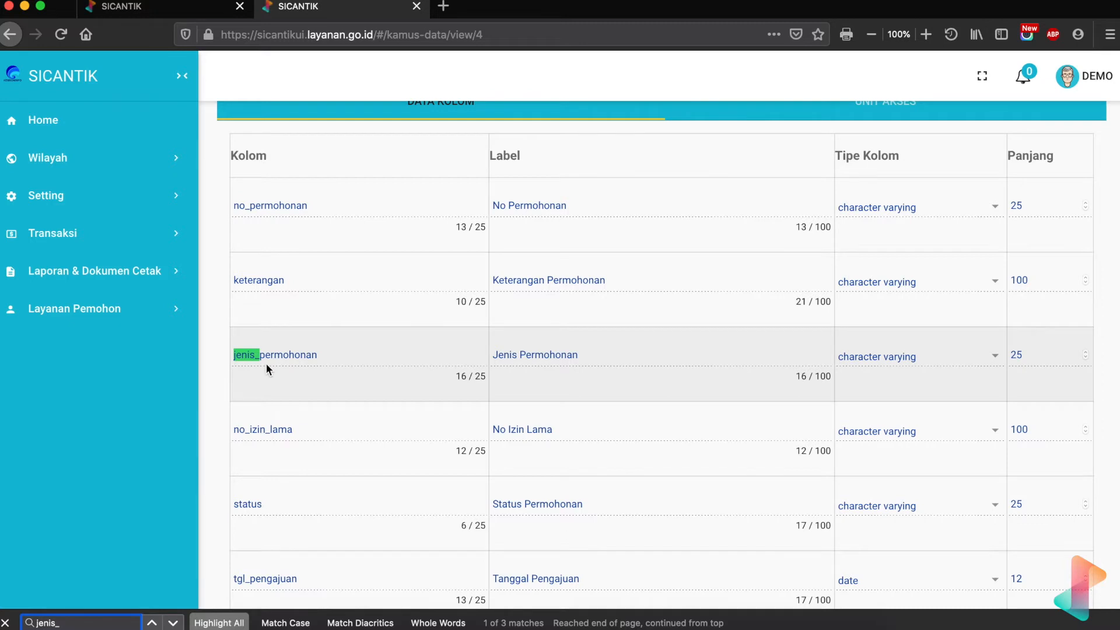
{"action": "left_click_drag", "start_coordinate": [327, 357], "coordinate": [237, 360]}
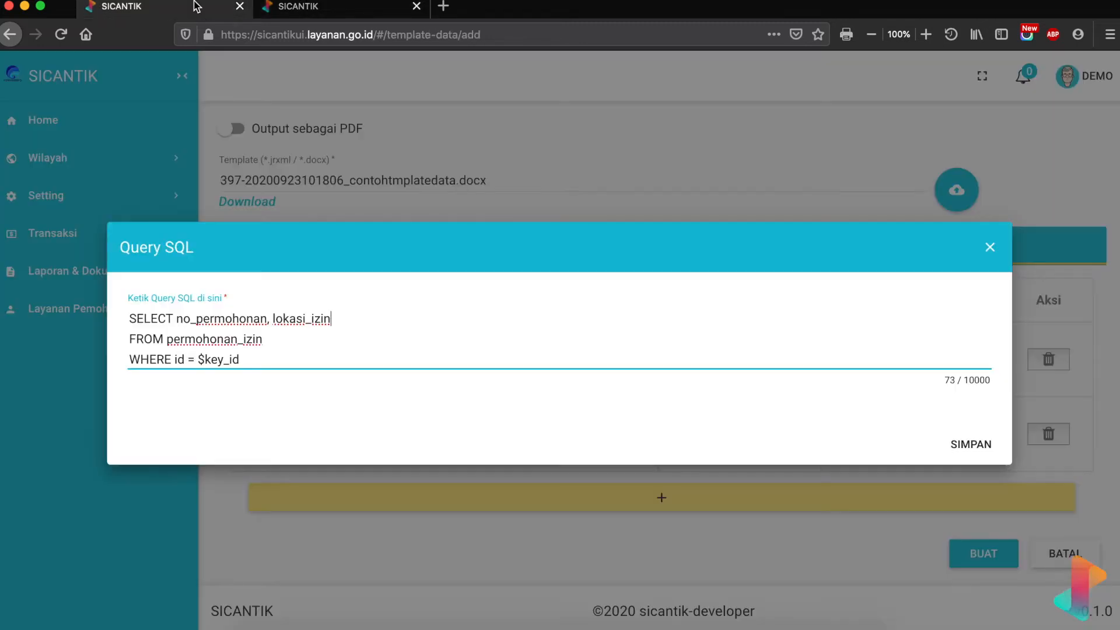
- Append jenis_permohonan to the SELECT list and save the data query
{"action": "left_click", "coordinate": [198, 7]}
{"action": "type", "text": ", jenis_permohonan"}
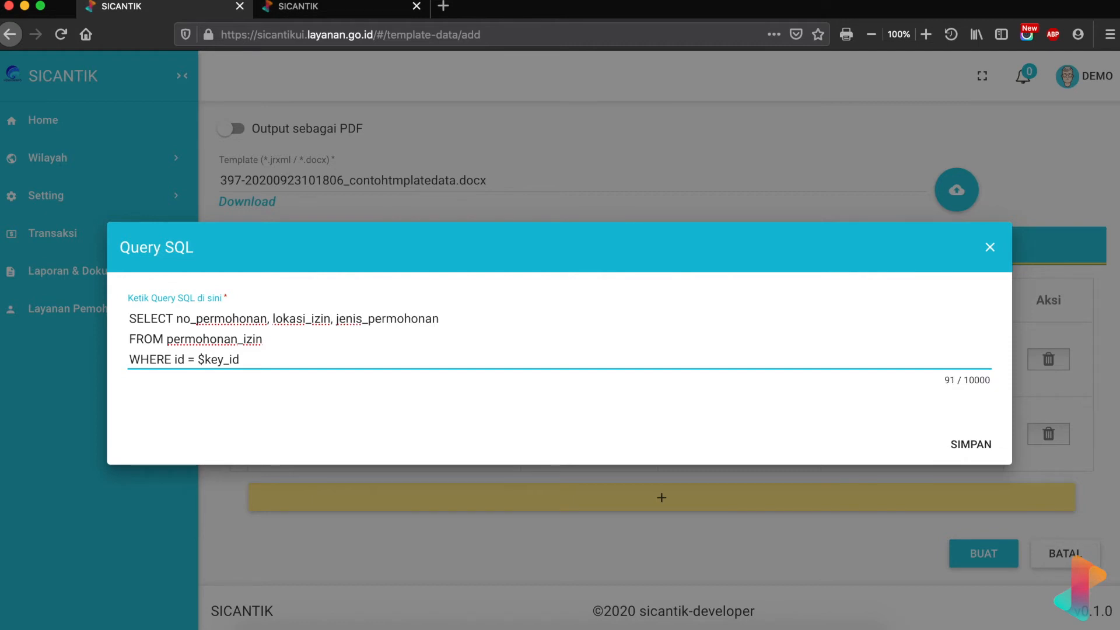
{"action": "left_click", "coordinate": [968, 444]}
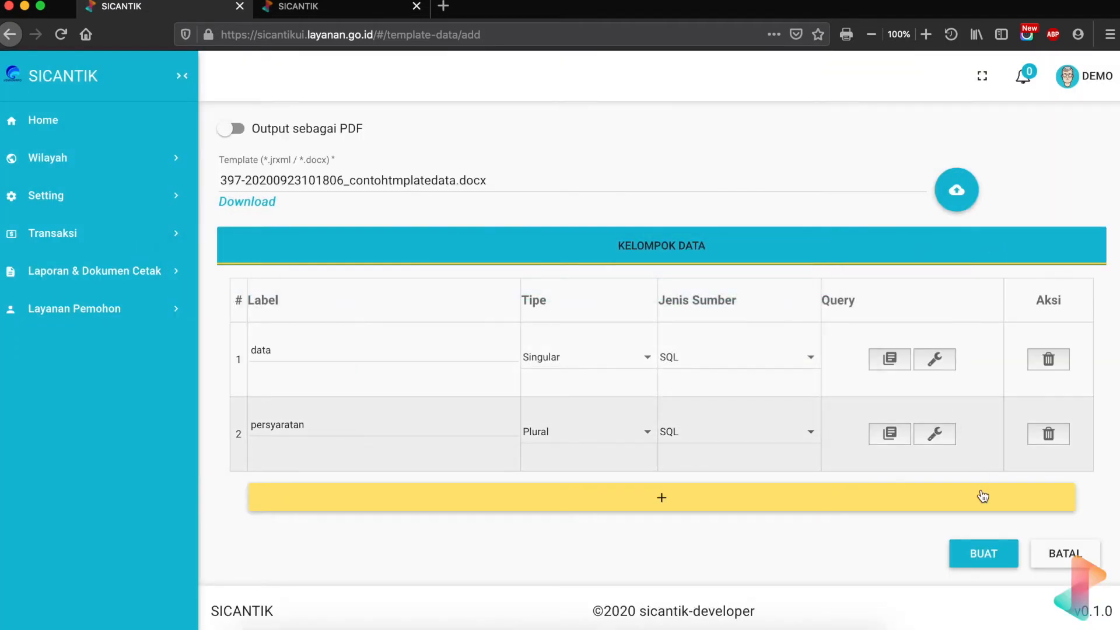
- Save the template data record
{"action": "scroll", "coordinate": [870, 268], "scroll_direction": "up", "scroll_amount": 5}
{"action": "scroll", "coordinate": [870, 272], "scroll_direction": "down", "scroll_amount": 5}
{"action": "left_click", "coordinate": [980, 553]}
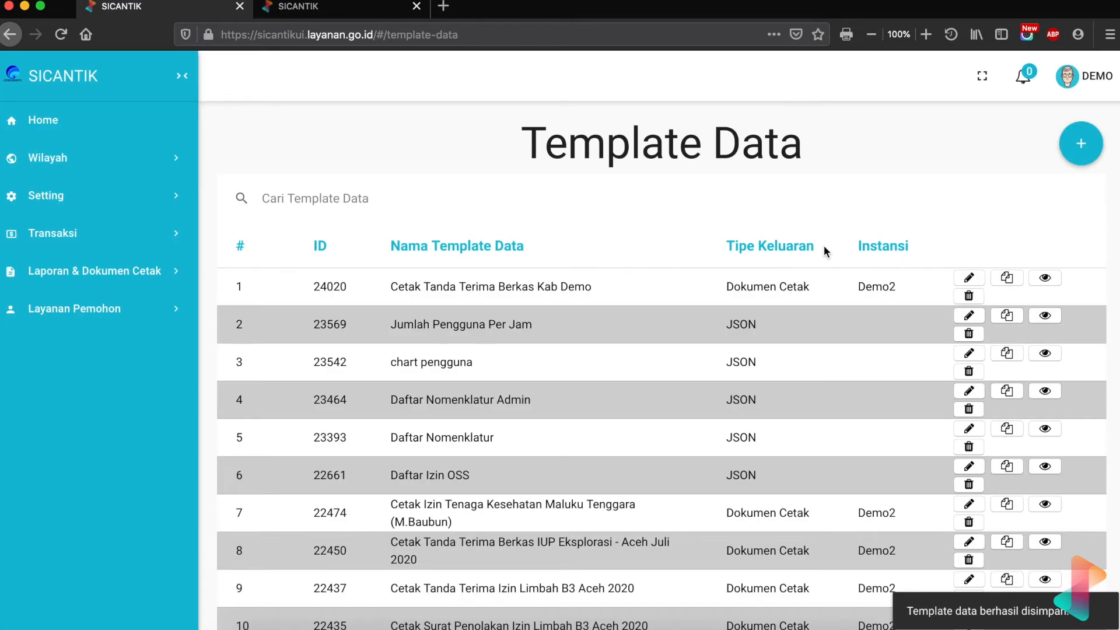
- Expand the Setting and Transaksi sections of the navigation
{"action": "left_click", "coordinate": [82, 202]}
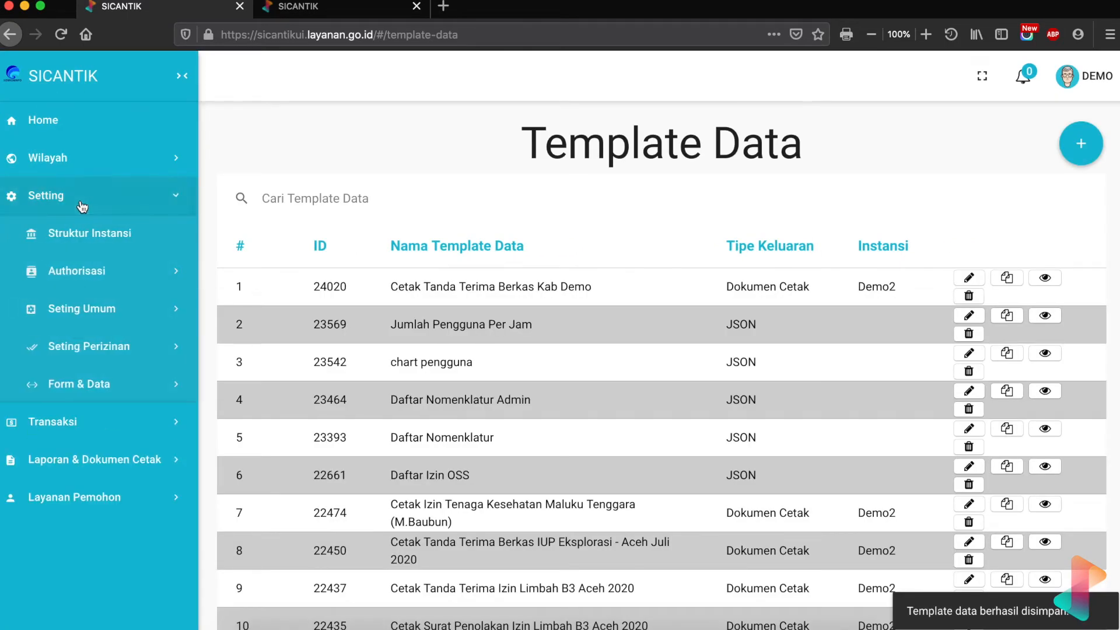
{"action": "left_click", "coordinate": [114, 421]}
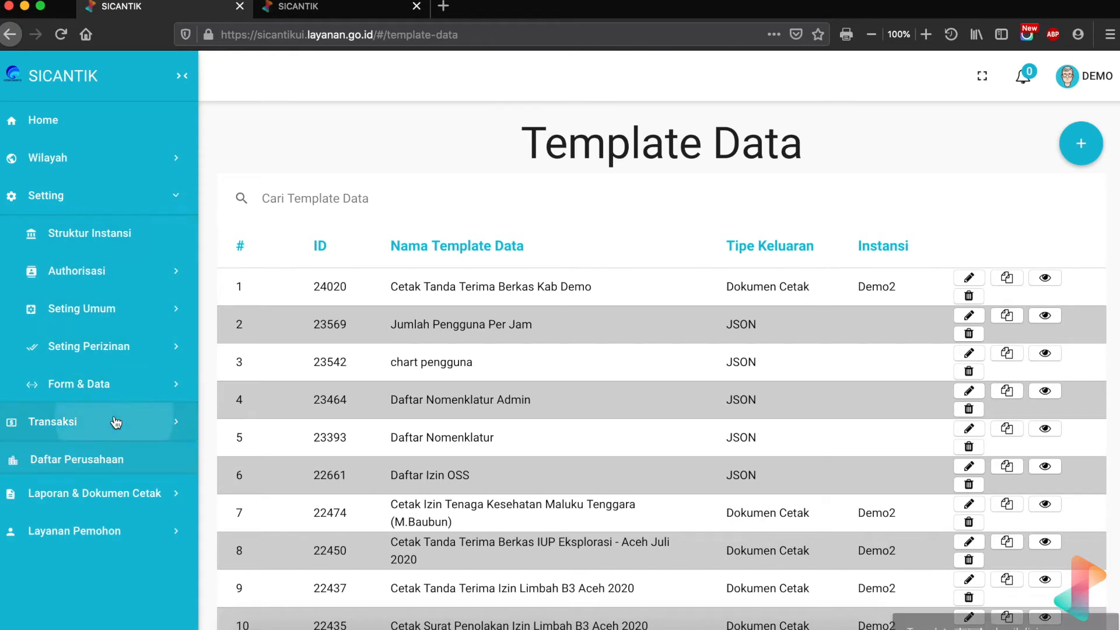
{"action": "scroll", "coordinate": [116, 422], "scroll_direction": "down", "scroll_amount": 2}
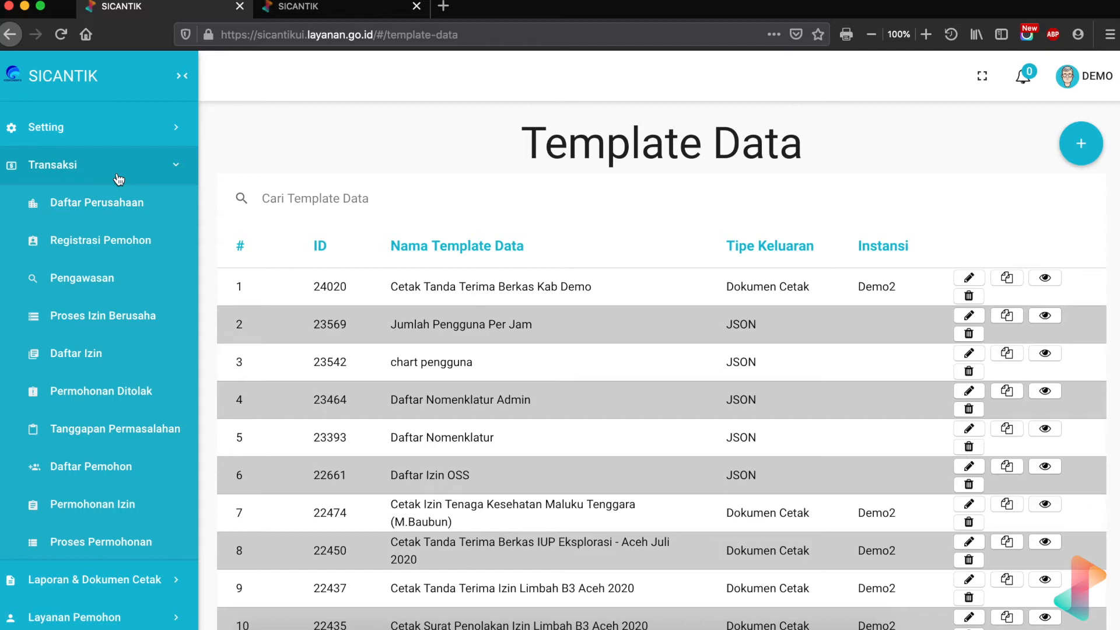
- Open Proses Permohonan and view the newest application's details page
{"action": "left_click", "coordinate": [147, 164]}
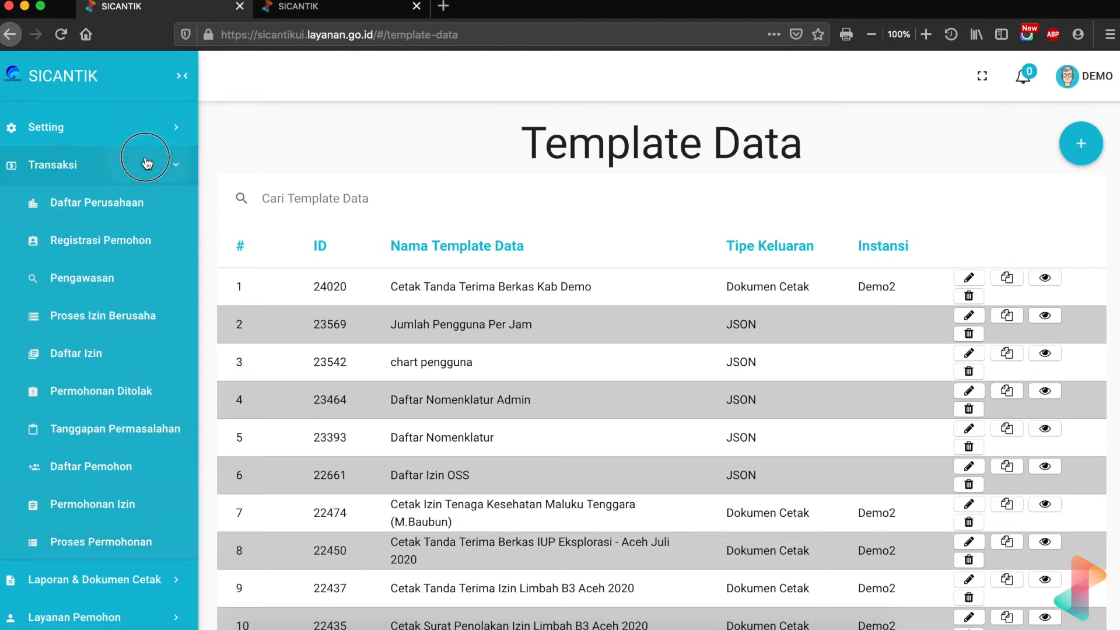
{"action": "left_click", "coordinate": [99, 230]}
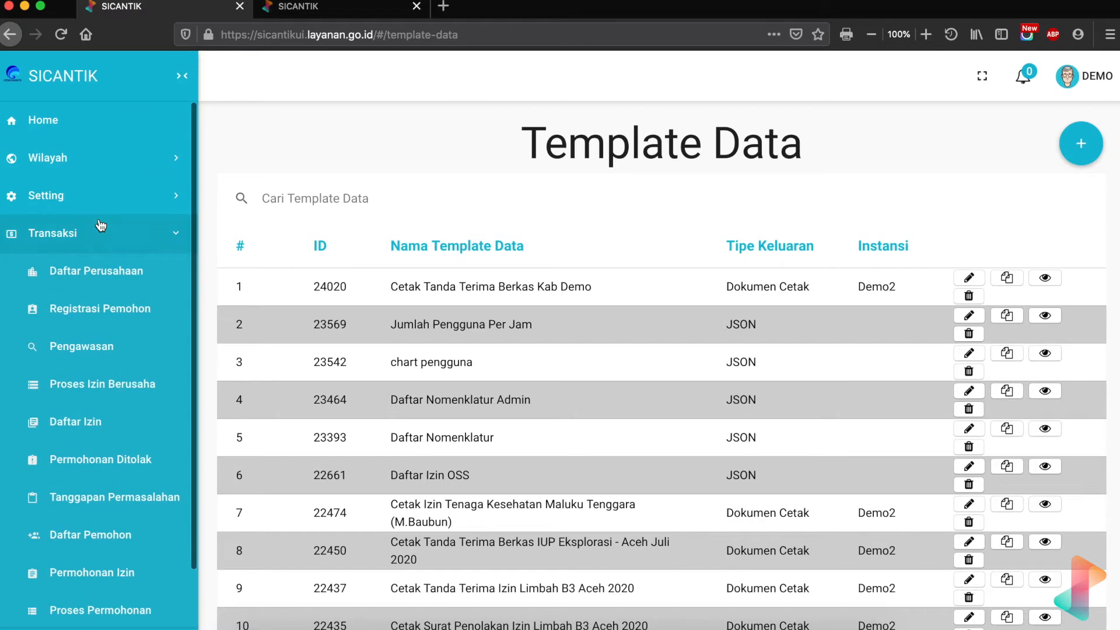
{"action": "left_click", "coordinate": [140, 610]}
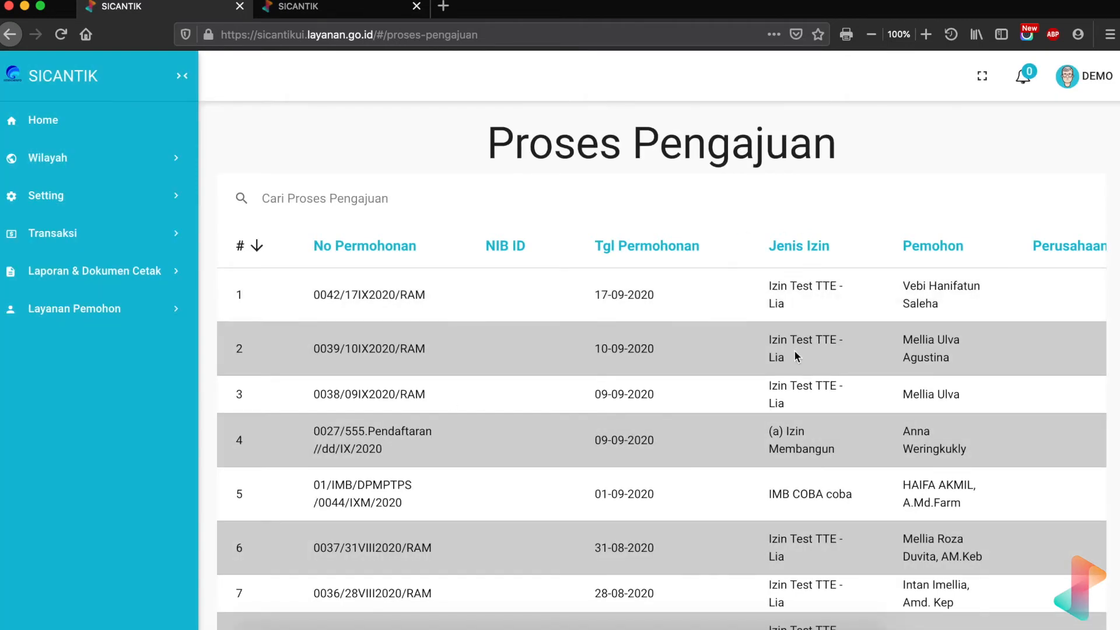
{"action": "scroll", "coordinate": [793, 350], "scroll_direction": "right", "scroll_amount": 6}
{"action": "scroll", "coordinate": [594, 351], "scroll_direction": "left", "scroll_amount": 6}
{"action": "scroll", "coordinate": [594, 351], "scroll_direction": "right", "scroll_amount": 6}
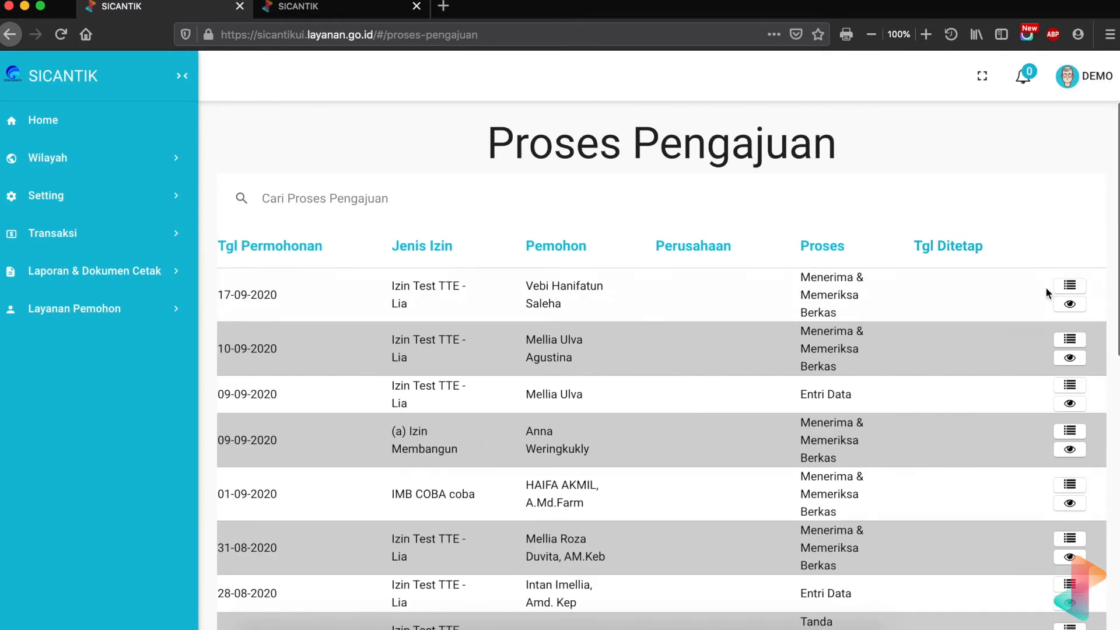
{"action": "left_click", "coordinate": [1070, 309]}
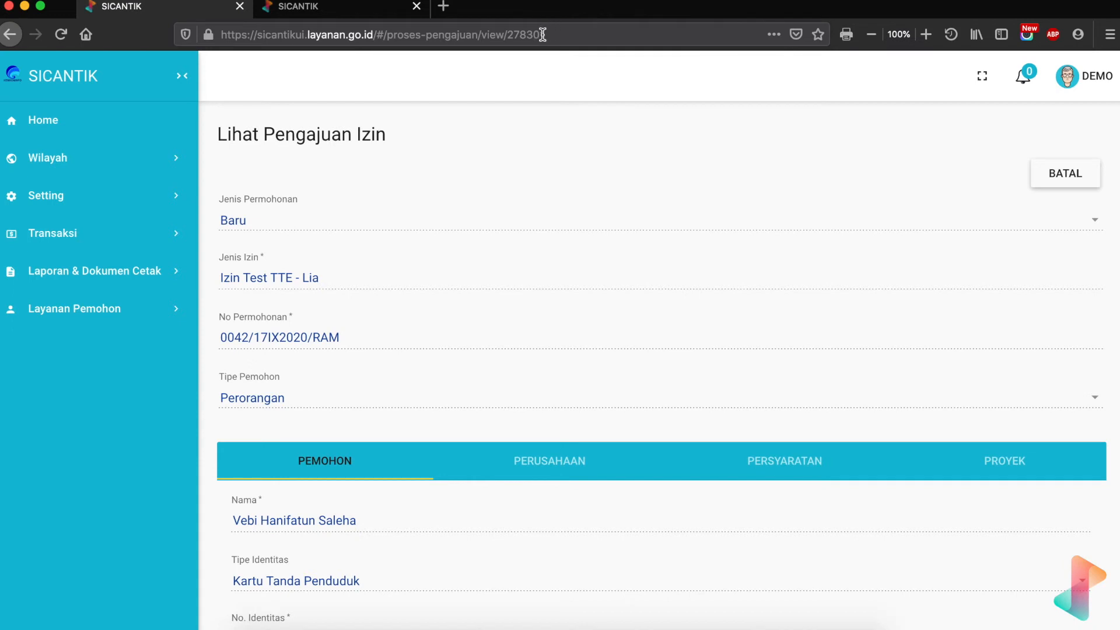
- Copy the application's record id from the end of the page address
{"action": "left_click", "coordinate": [509, 35]}
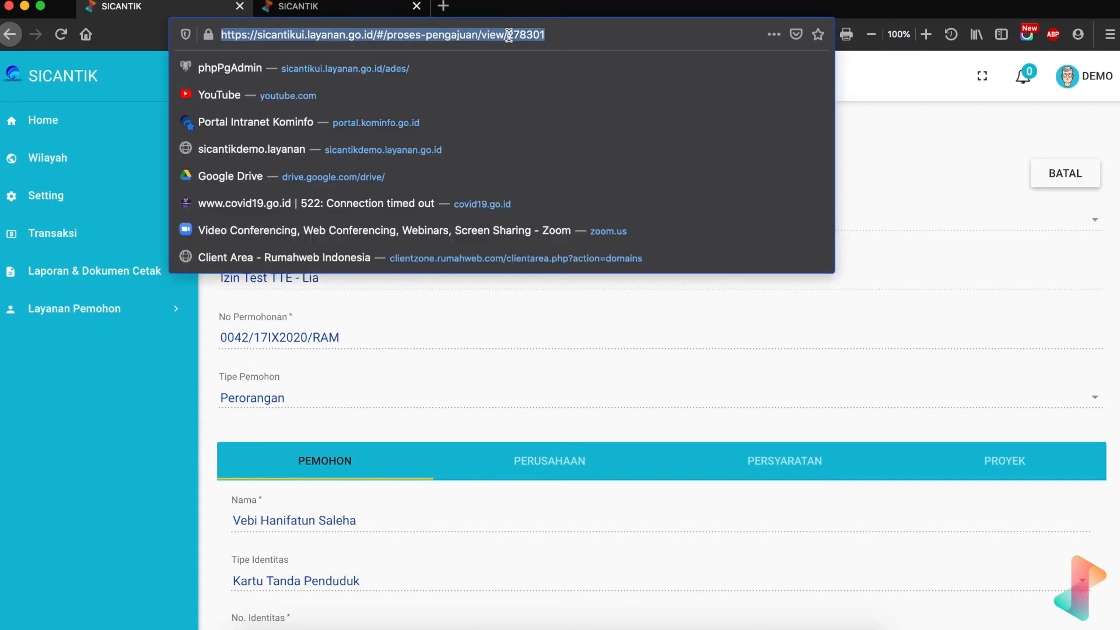
{"action": "left_click", "coordinate": [517, 35]}
{"action": "left_click_drag", "start_coordinate": [507, 35], "coordinate": [555, 35]}
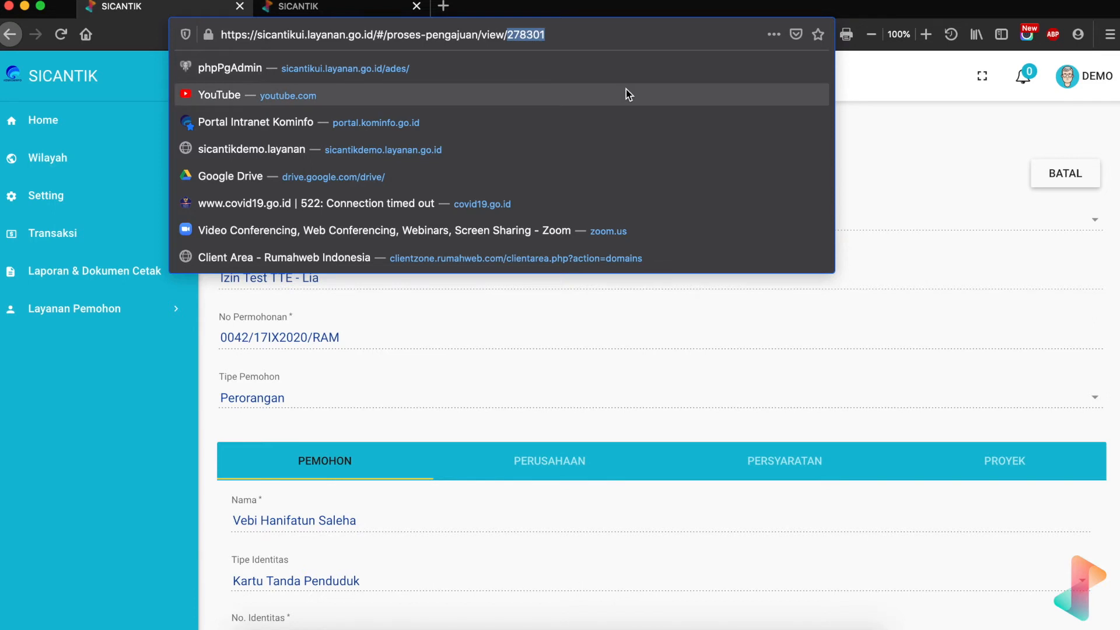
{"action": "left_click", "coordinate": [913, 115]}
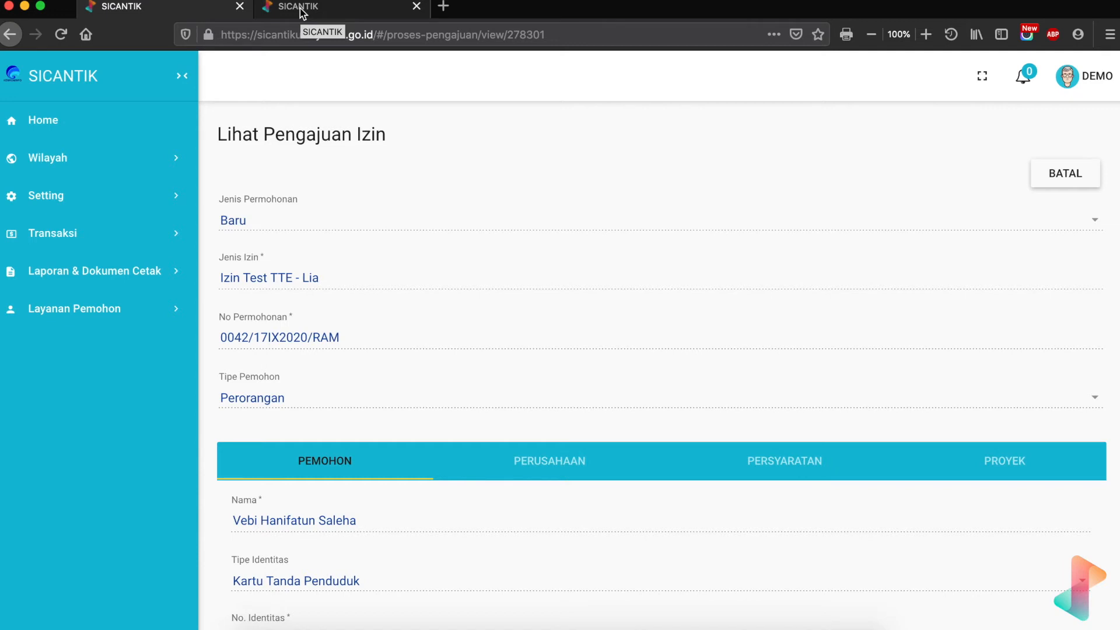
- Go to Setting > Form & Data > Template Data
{"action": "left_click", "coordinate": [150, 200]}
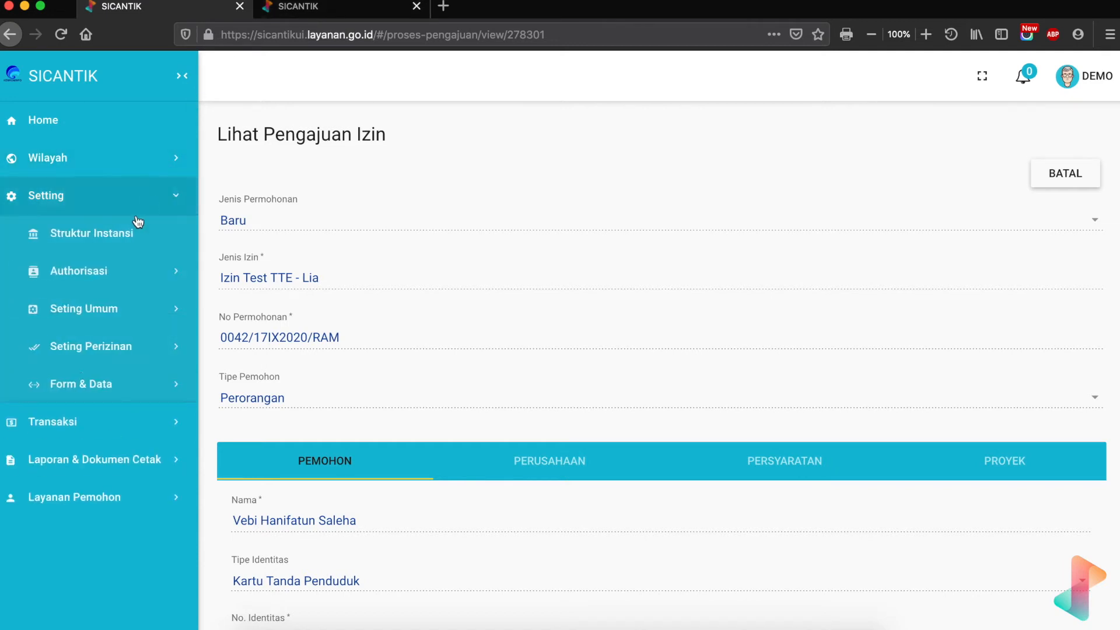
{"action": "left_click", "coordinate": [83, 390]}
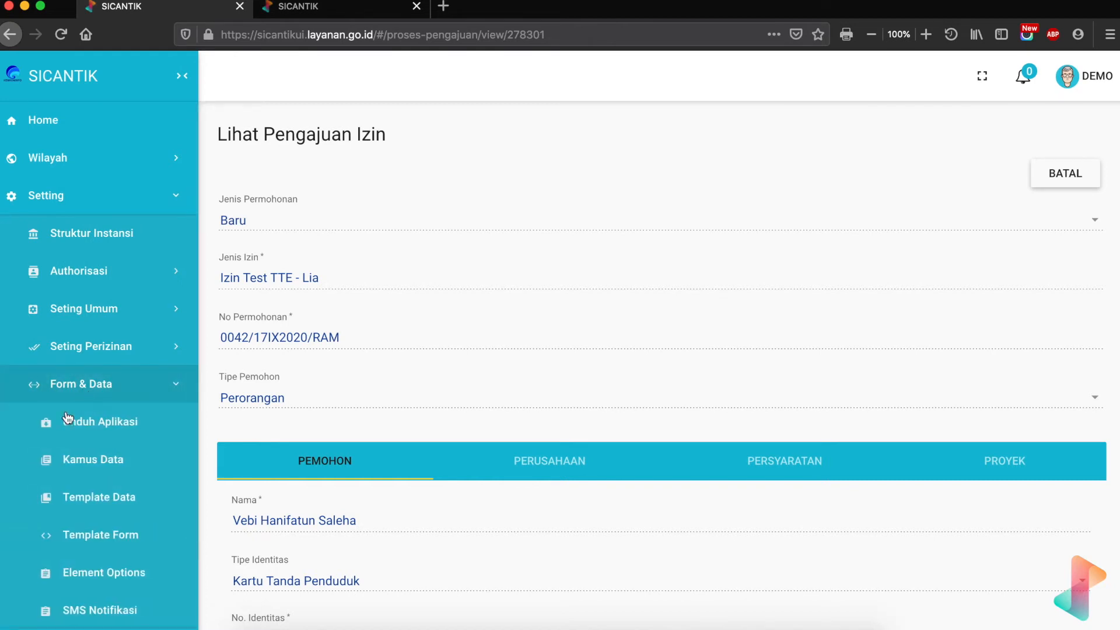
{"action": "left_click", "coordinate": [66, 497]}
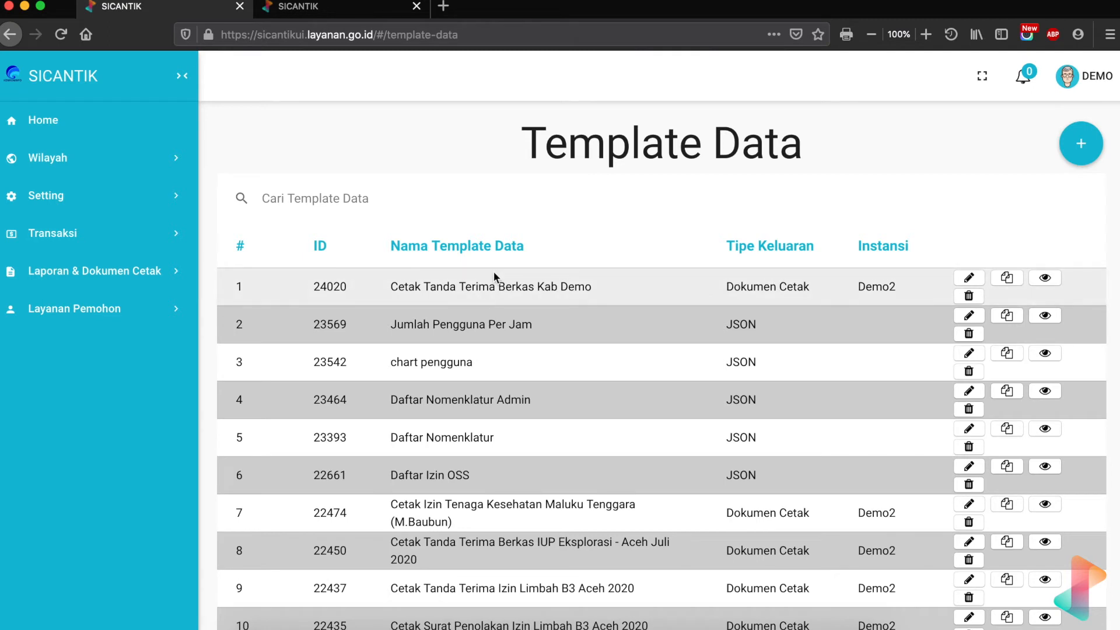
- Edit template 24020 and test-run the data query with the copied id as $key_id
{"action": "left_click", "coordinate": [970, 279]}
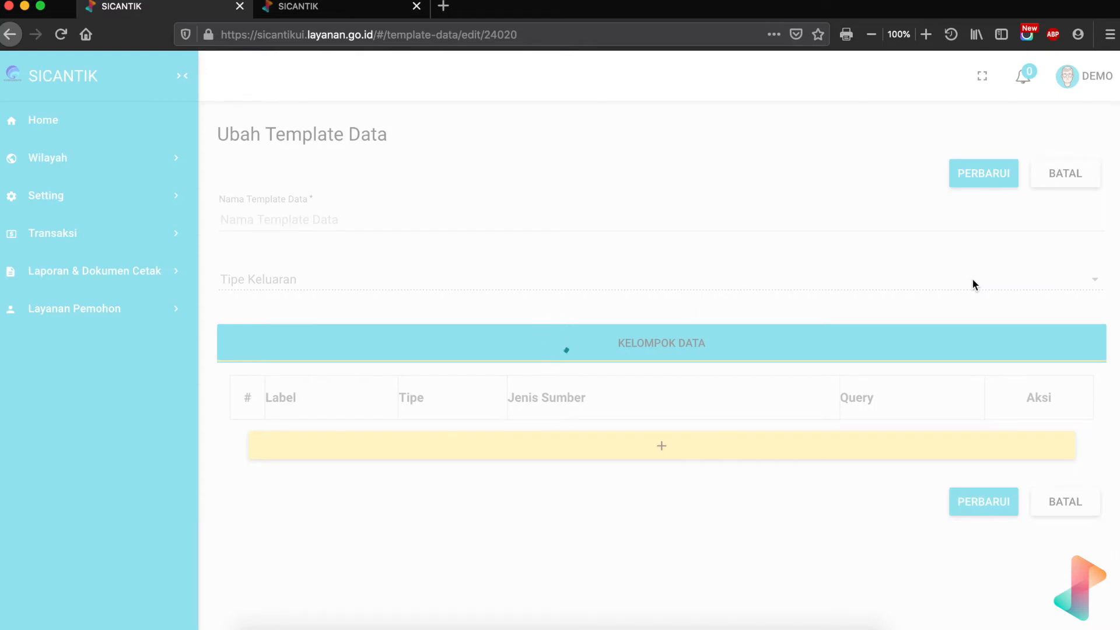
{"action": "scroll", "coordinate": [888, 535], "scroll_direction": "down", "scroll_amount": 1}
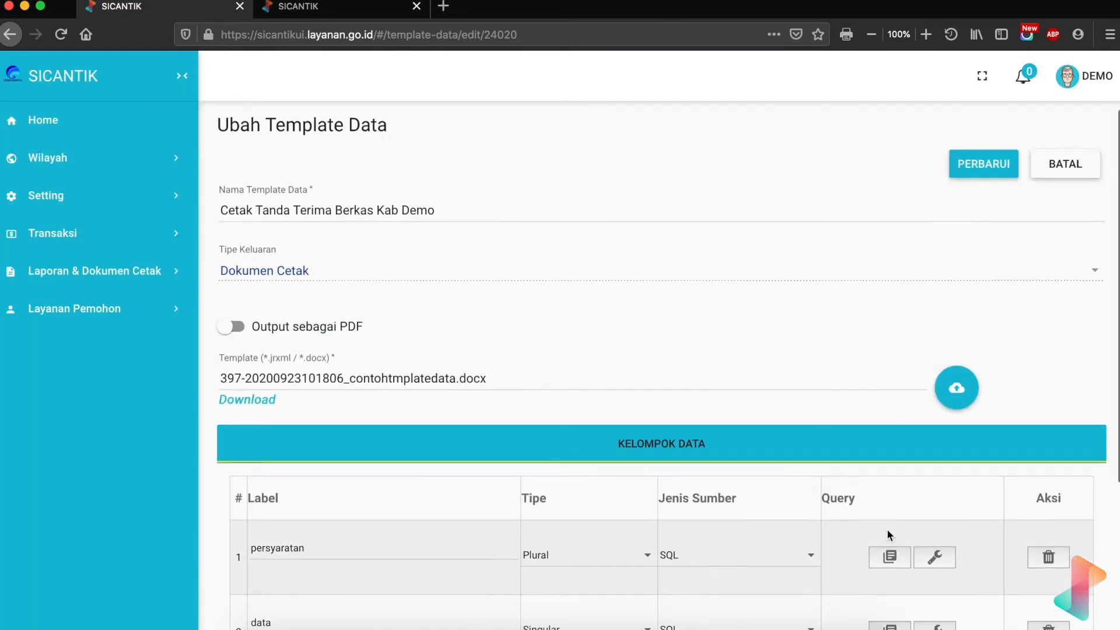
{"action": "scroll", "coordinate": [887, 529], "scroll_direction": "down", "scroll_amount": 3}
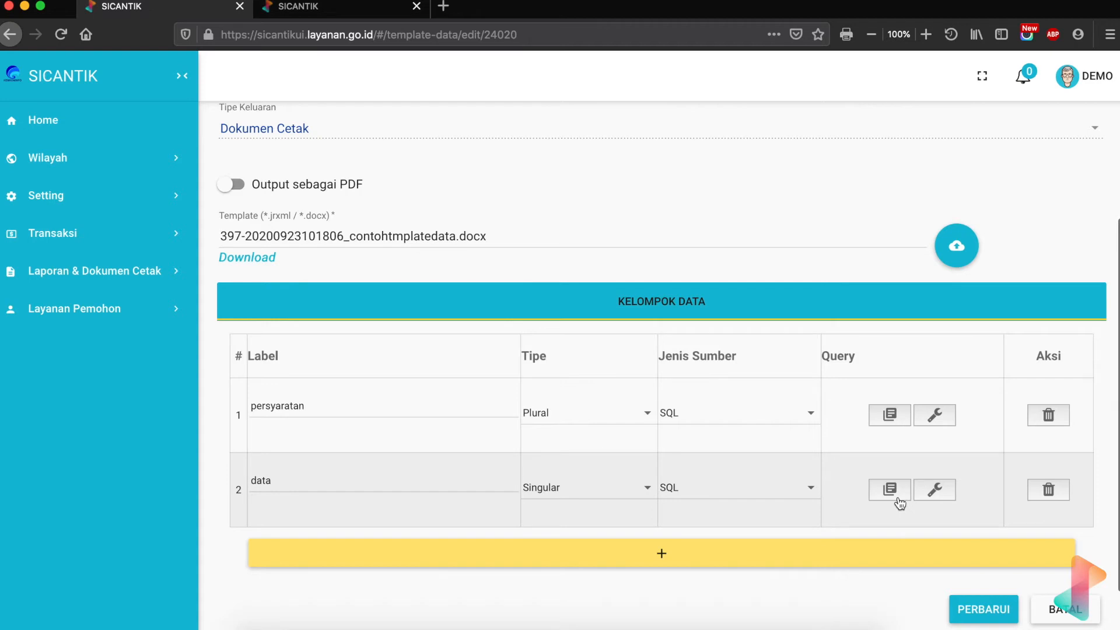
{"action": "left_click", "coordinate": [934, 493]}
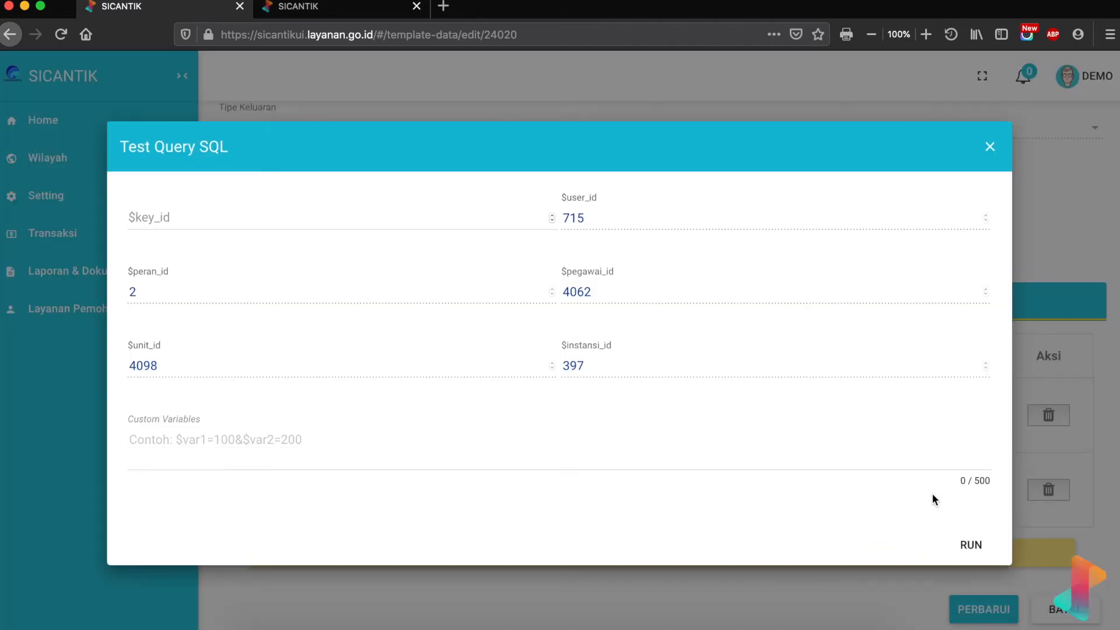
{"action": "left_click", "coordinate": [273, 220]}
{"action": "type", "text": "278301"}
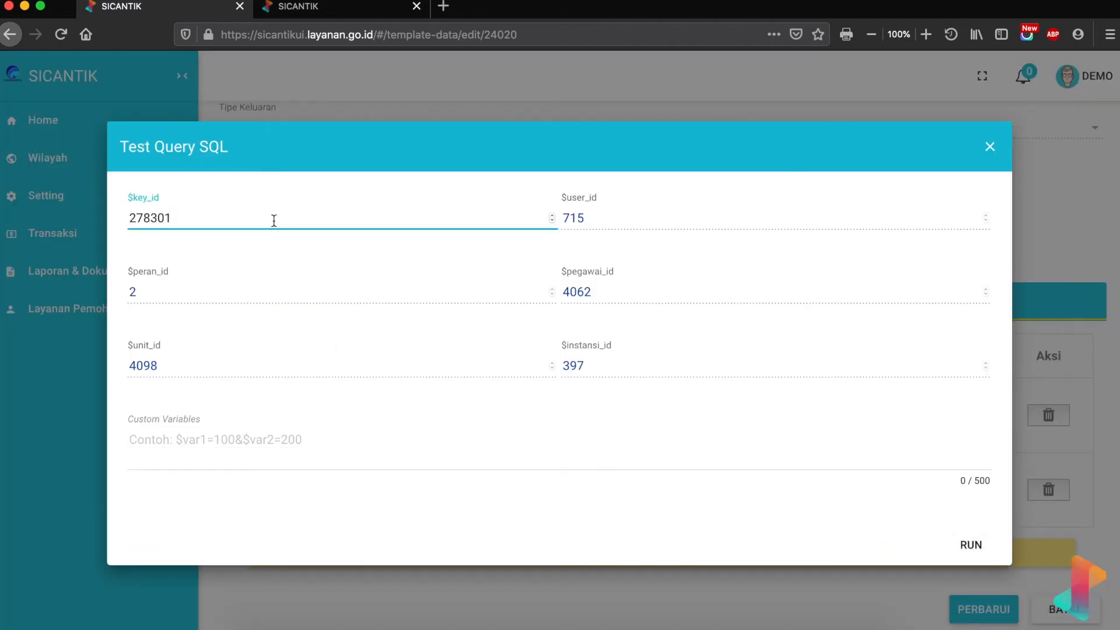
{"action": "left_click", "coordinate": [967, 545]}
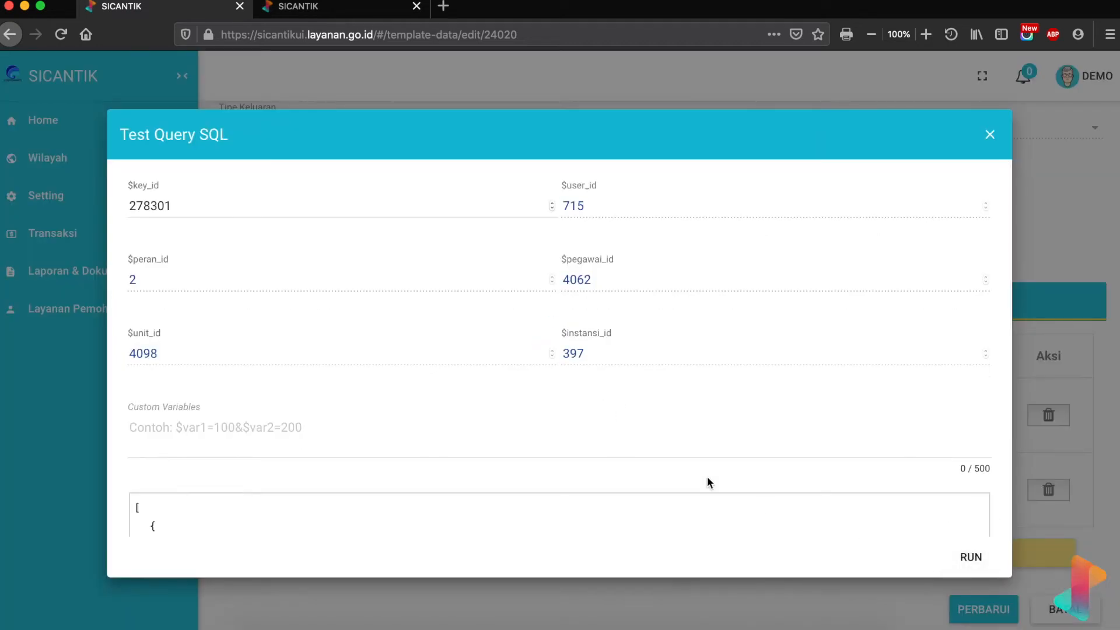
{"action": "scroll", "coordinate": [707, 482], "scroll_direction": "down", "scroll_amount": 3}
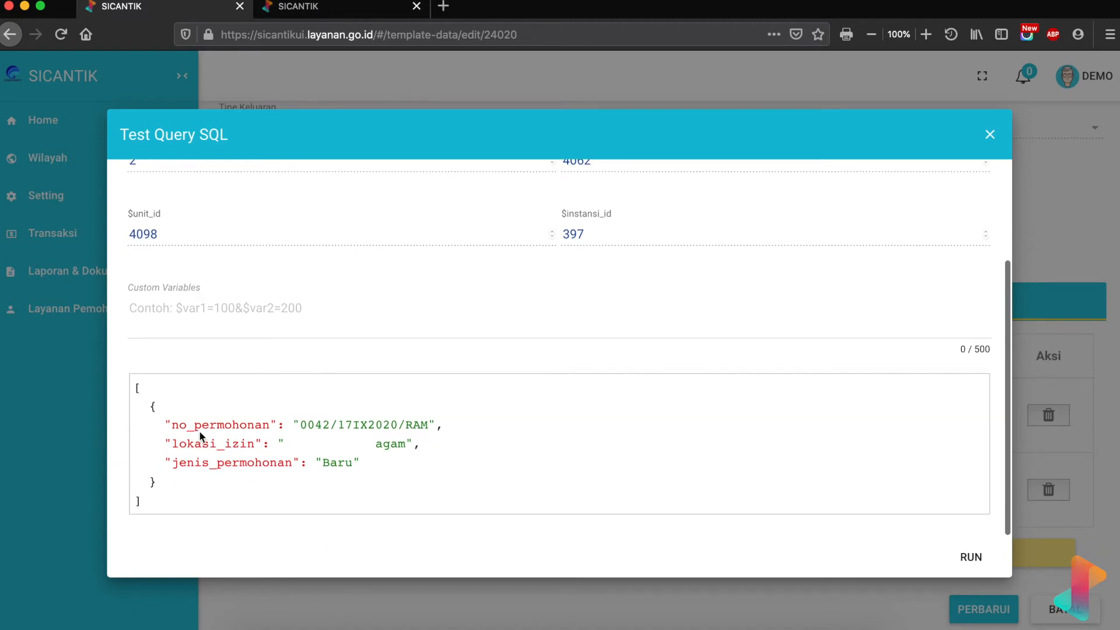
{"action": "scroll", "coordinate": [365, 459], "scroll_direction": "up", "scroll_amount": 1}
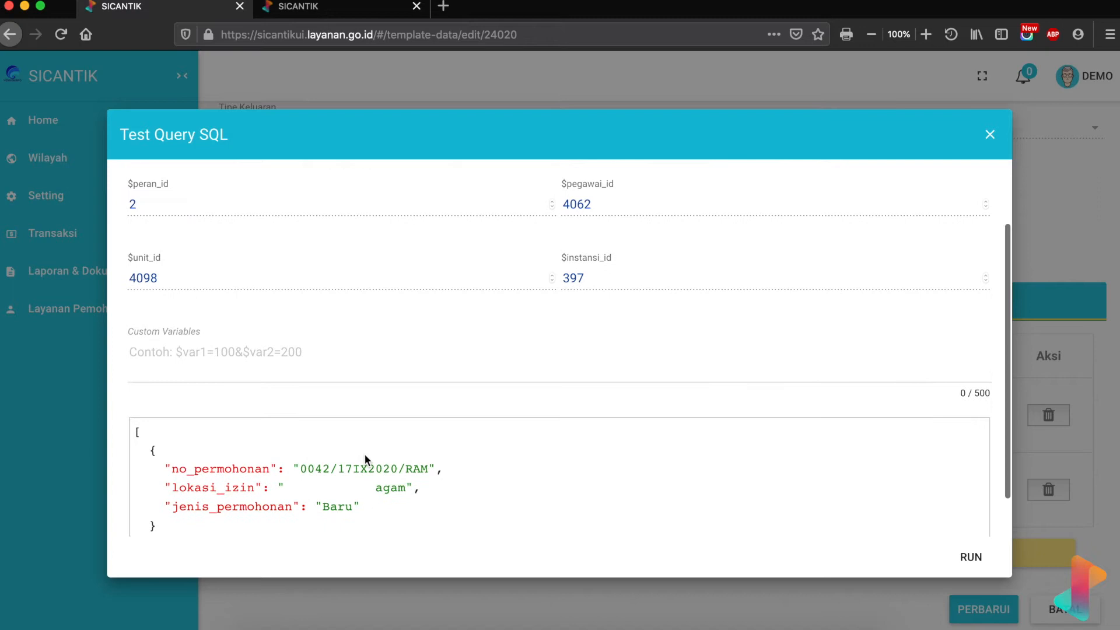
{"action": "left_click", "coordinate": [991, 138]}
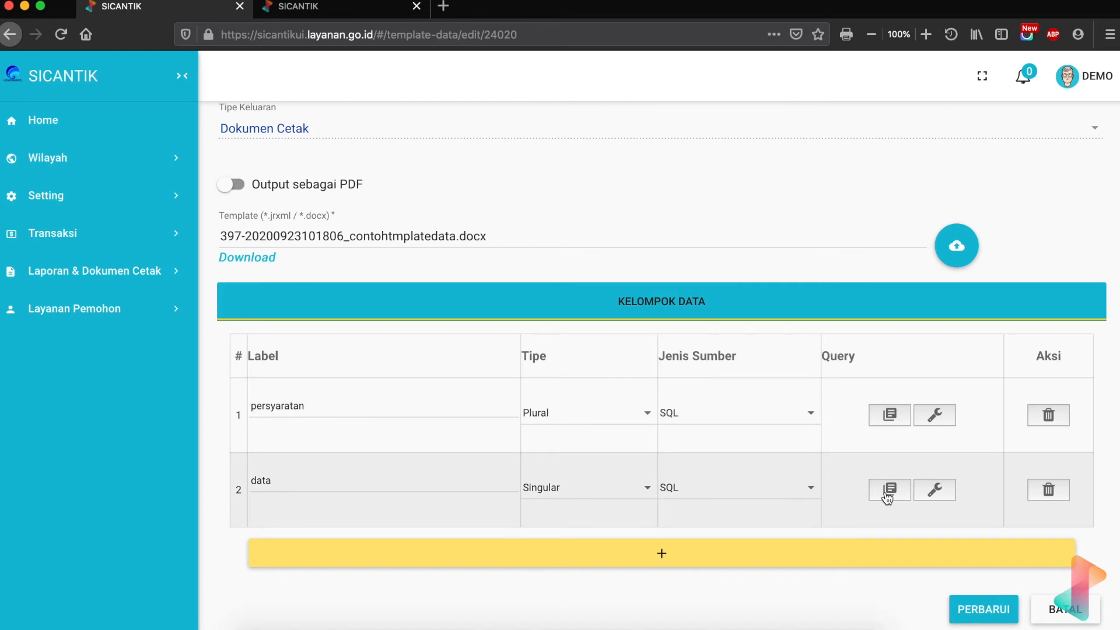
- Review the data query's SQL, then bring the Word receipt template forward
{"action": "left_click", "coordinate": [888, 491]}
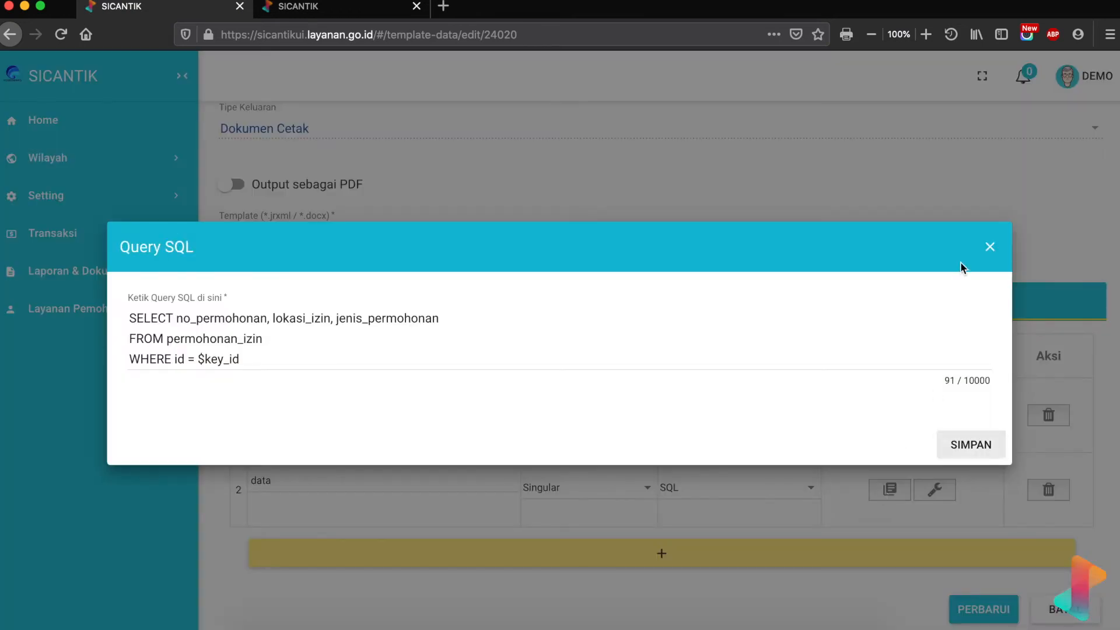
{"action": "left_click", "coordinate": [990, 246]}
{"action": "left_click", "coordinate": [750, 610]}
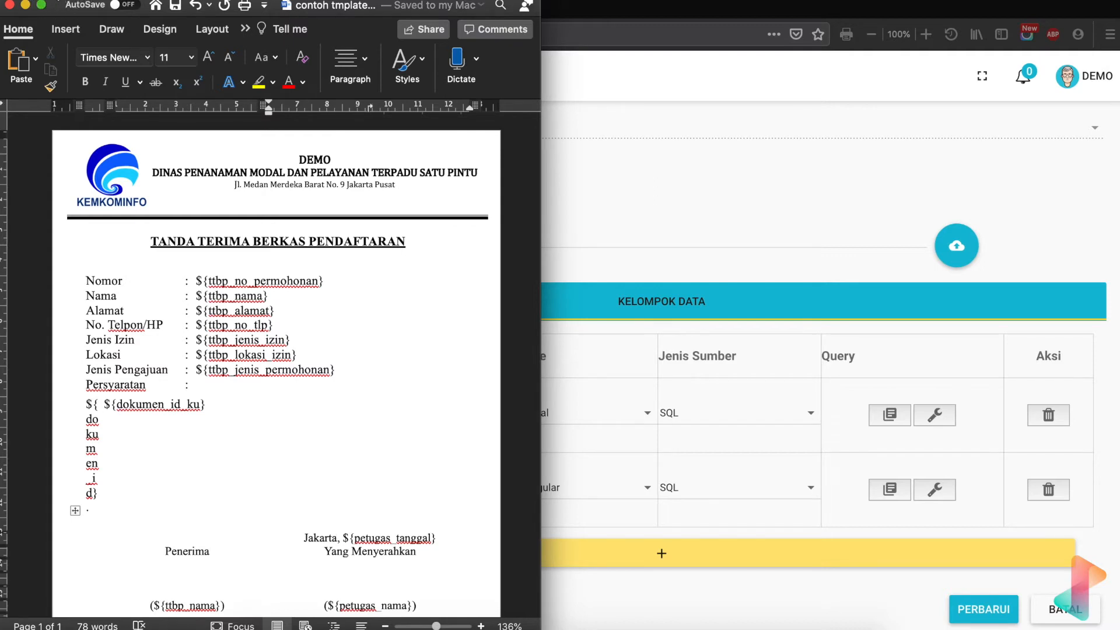
- Select the Nomor placeholder in Word, dismissing the accidental Delete Cells prompt
{"action": "left_click_drag", "start_coordinate": [58, 11], "coordinate": [459, 82]}
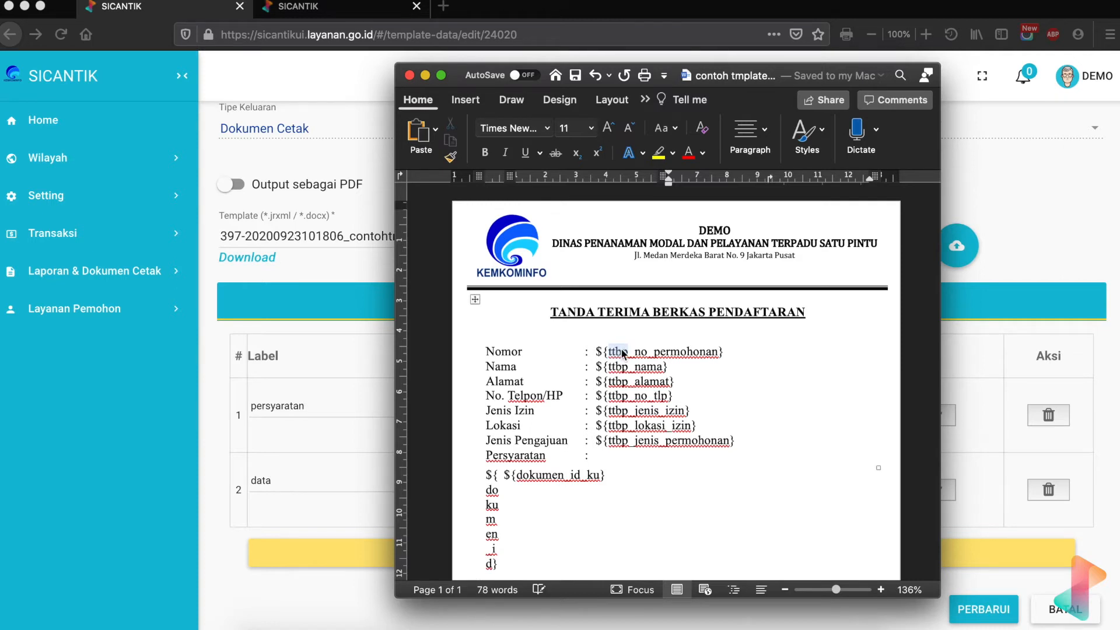
{"action": "double_click", "coordinate": [618, 351]}
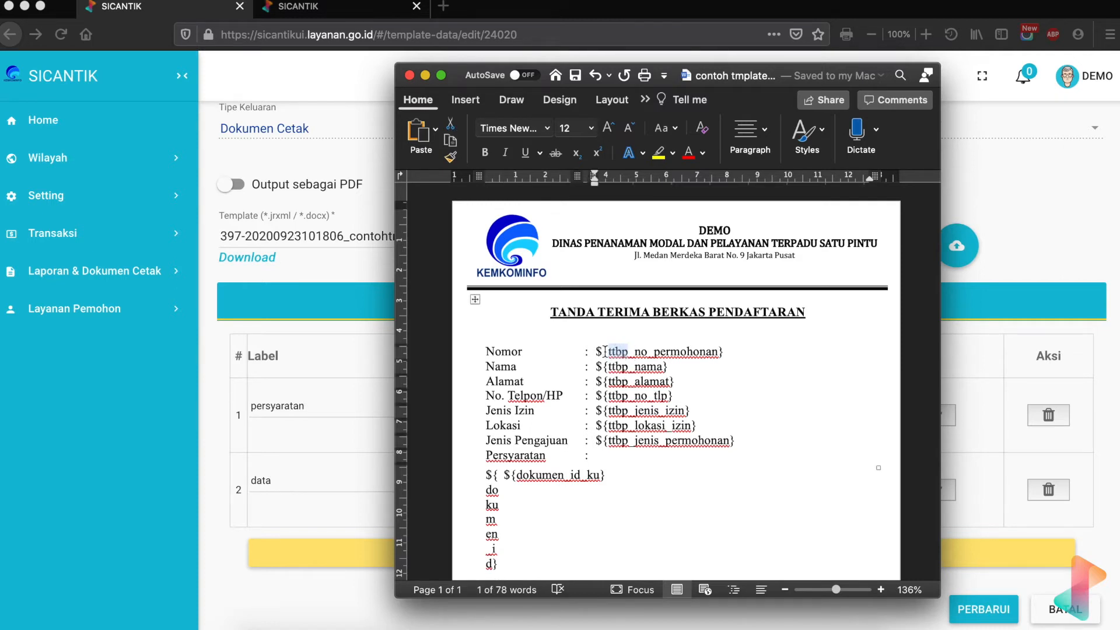
{"action": "left_click_drag", "start_coordinate": [597, 352], "coordinate": [722, 352]}
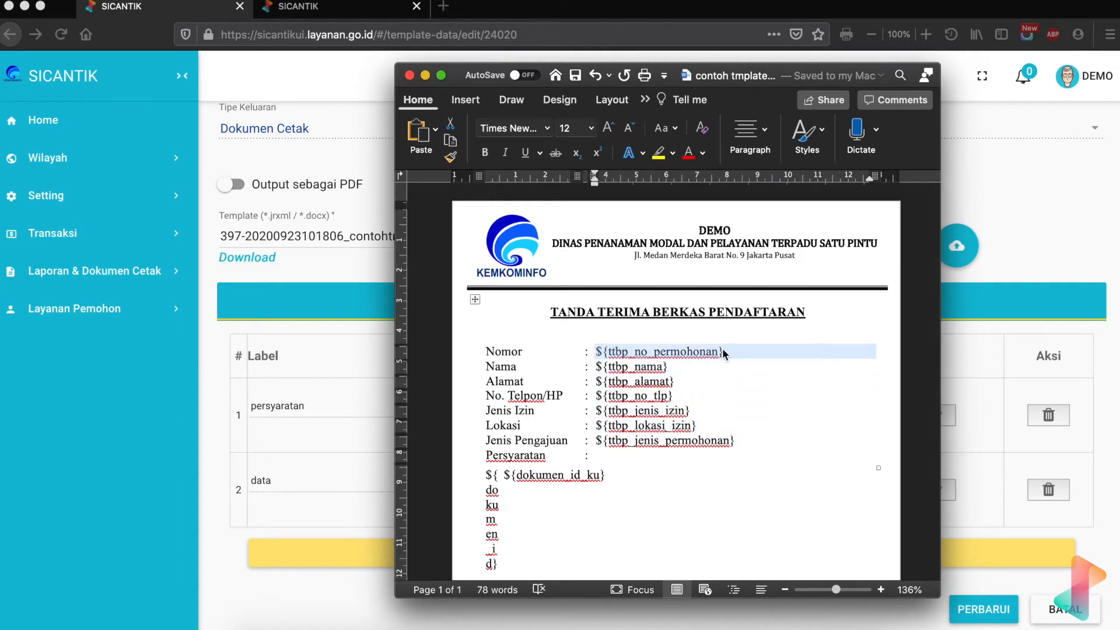
{"action": "key", "text": "BackSpace"}
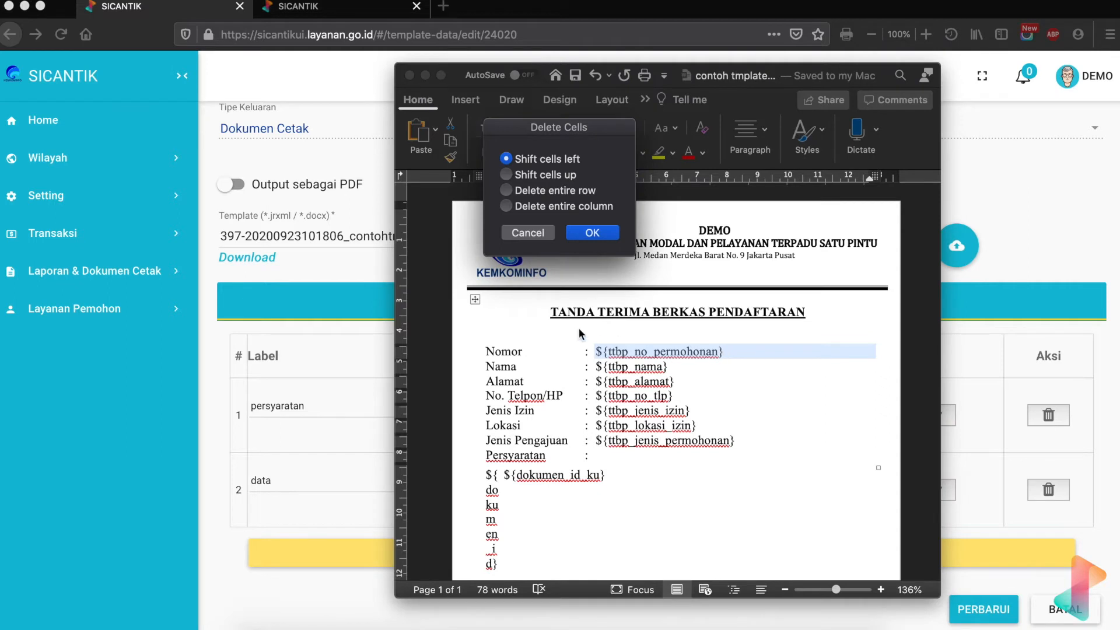
{"action": "key", "text": "Escape"}
{"action": "left_click", "coordinate": [726, 349]}
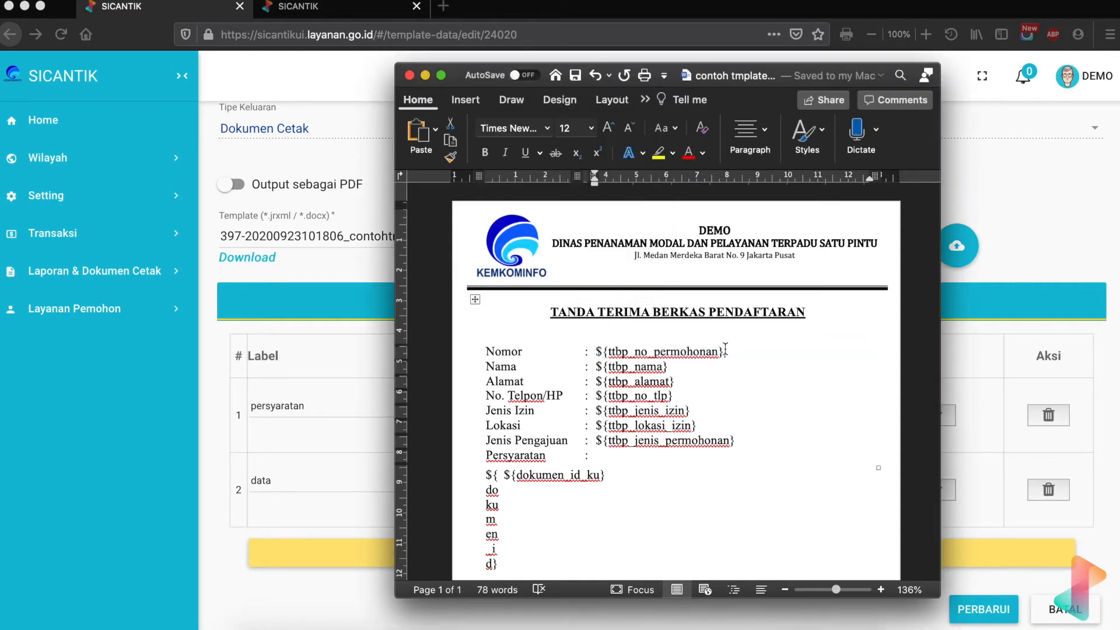
{"action": "left_click", "coordinate": [594, 350]}
{"action": "left_click", "coordinate": [596, 351]}
{"action": "left_click", "coordinate": [737, 458], "text": "shift"}
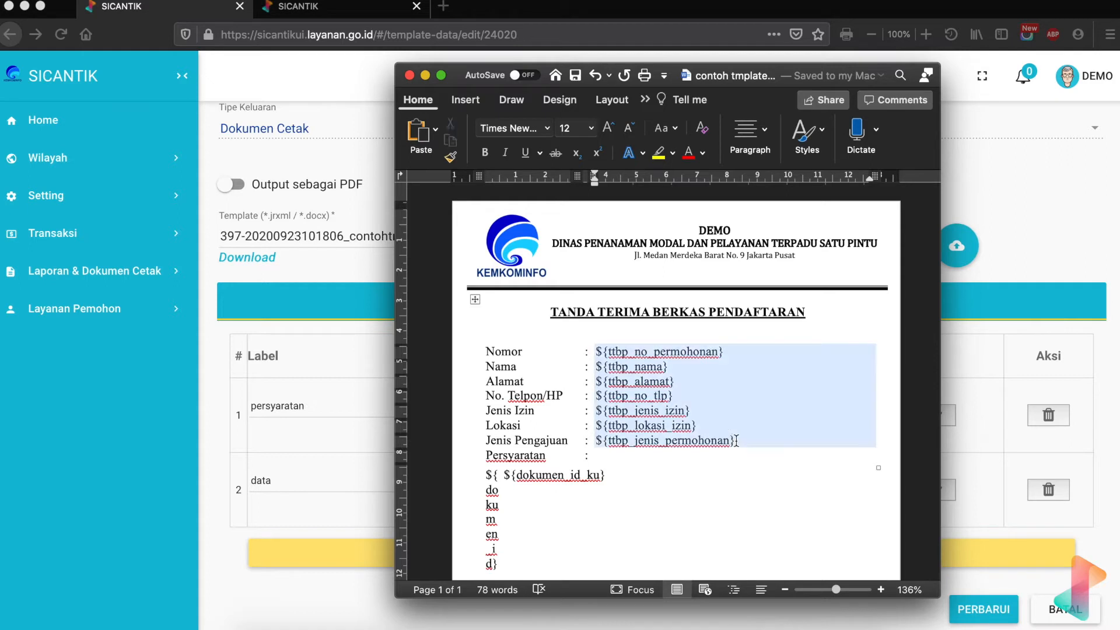
{"action": "right_click", "coordinate": [737, 445]}
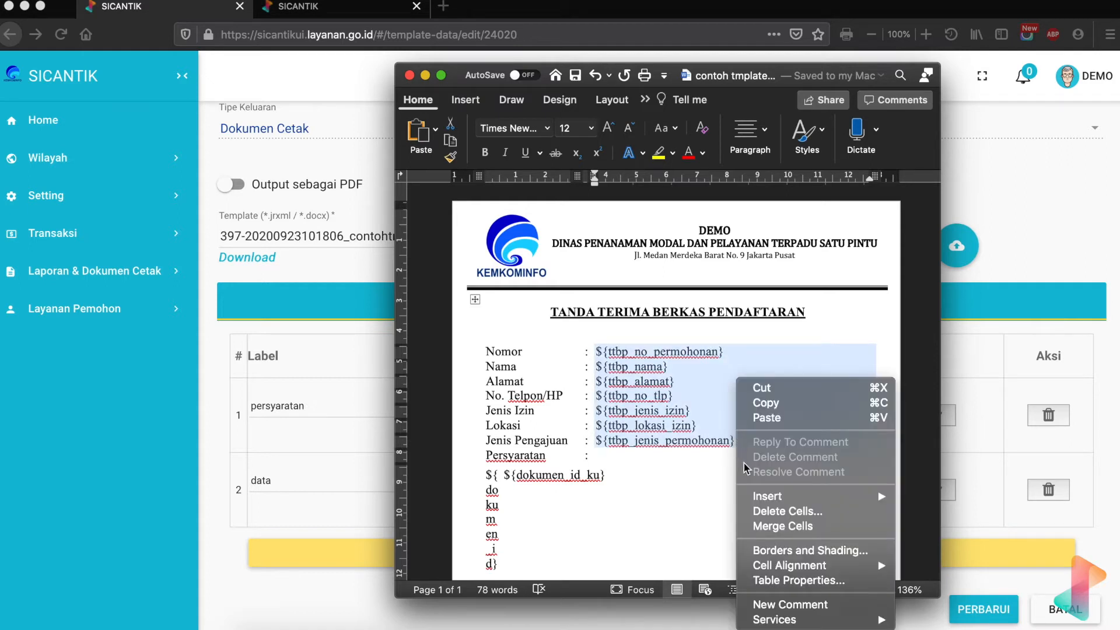
{"action": "left_click", "coordinate": [787, 511]}
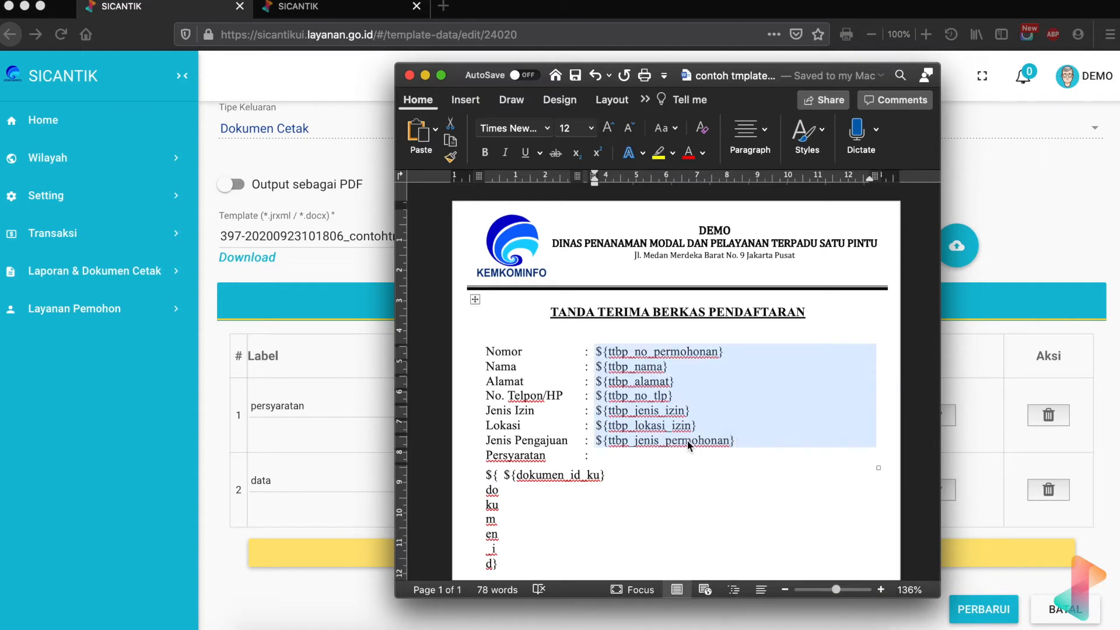
{"action": "left_click", "coordinate": [536, 234]}
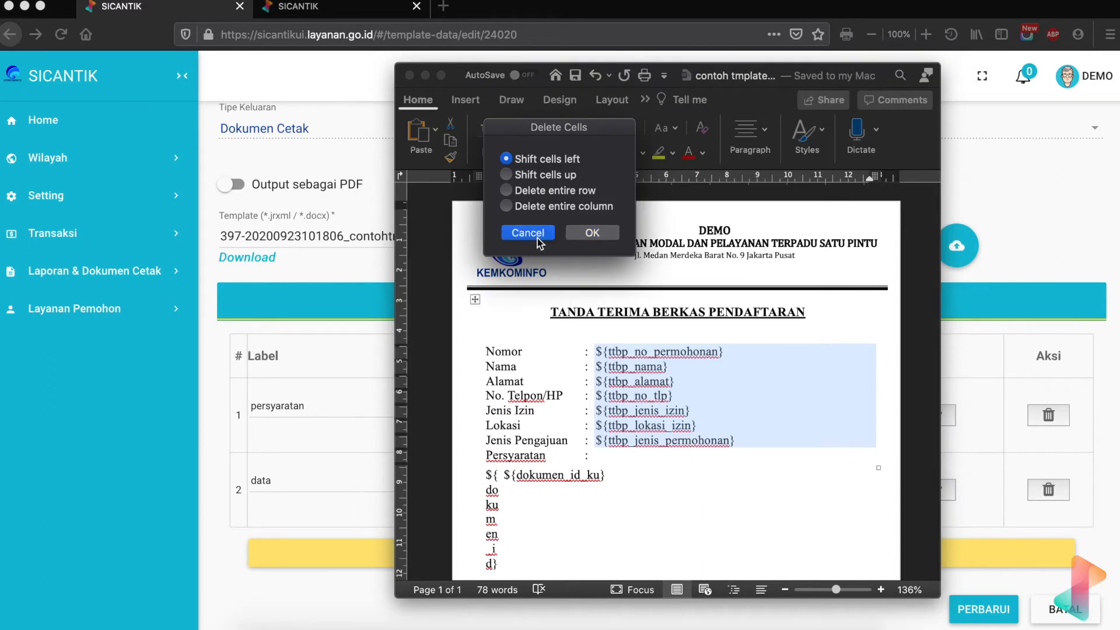
- Replace ${ttbp_no_permohonan} in the Nomor row with ${data}
{"action": "left_click", "coordinate": [598, 352]}
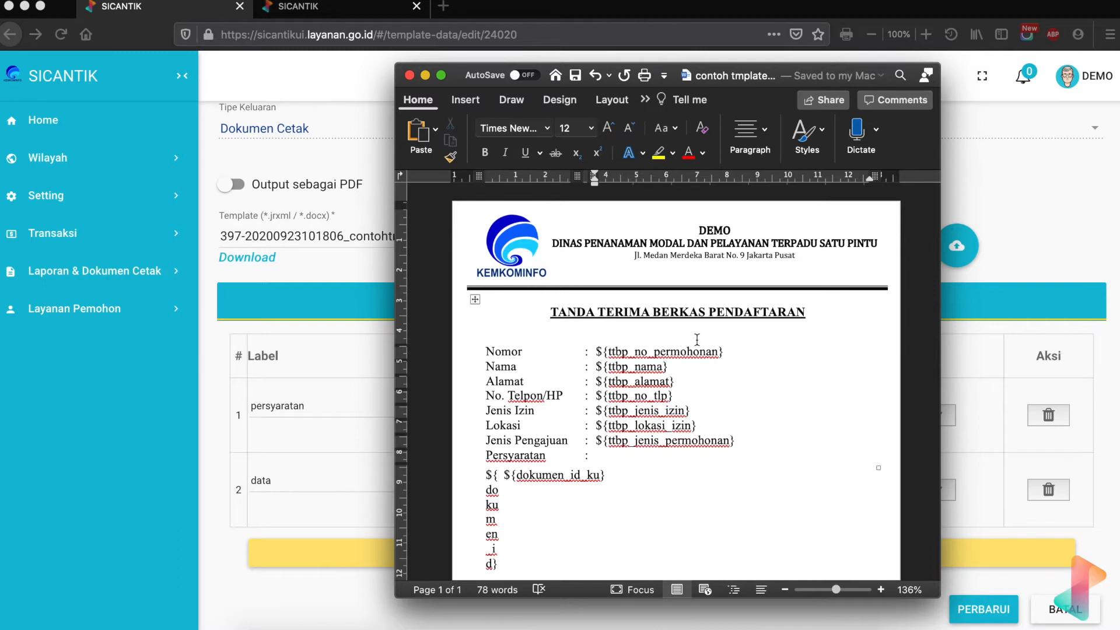
{"action": "left_click", "coordinate": [727, 351], "text": "shift"}
{"action": "key", "text": "Delete"}
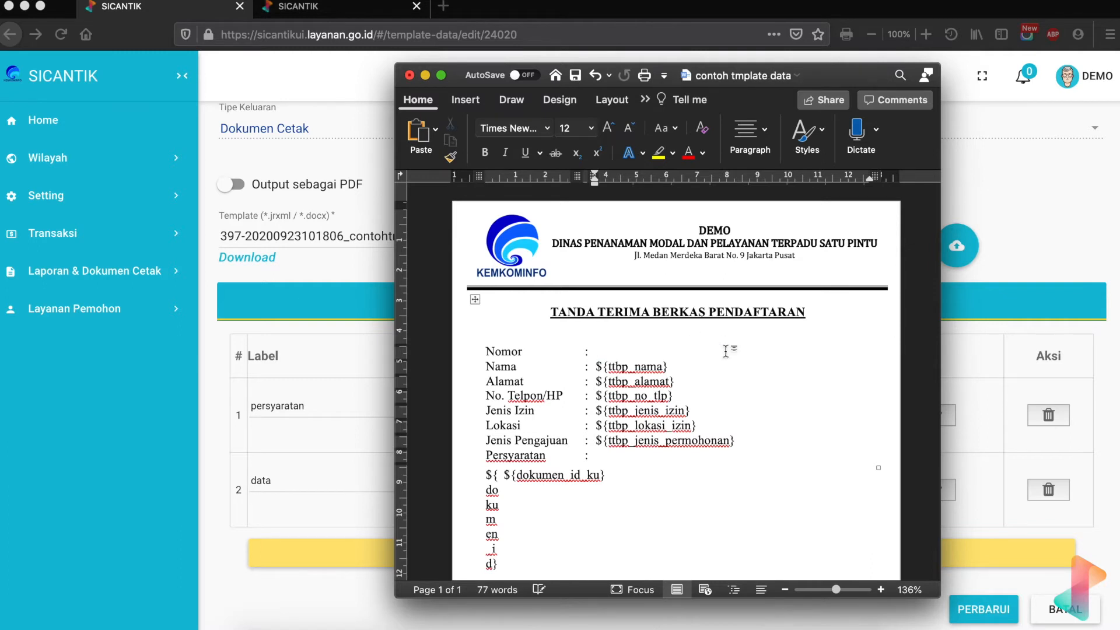
{"action": "type", "text": "${}"}
{"action": "type", "text": "data"}
- Move Word left and open the data row's SQL query in SICANTIK
{"action": "left_click", "coordinate": [834, 82]}
{"action": "left_click_drag", "start_coordinate": [834, 81], "coordinate": [479, 82]}
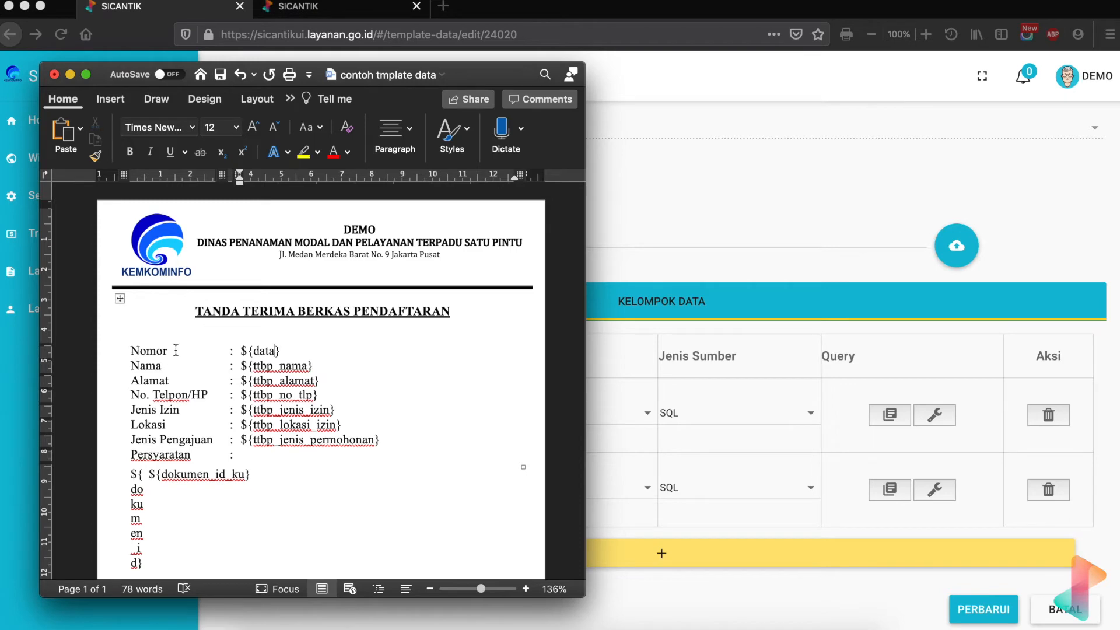
{"action": "left_click", "coordinate": [890, 489]}
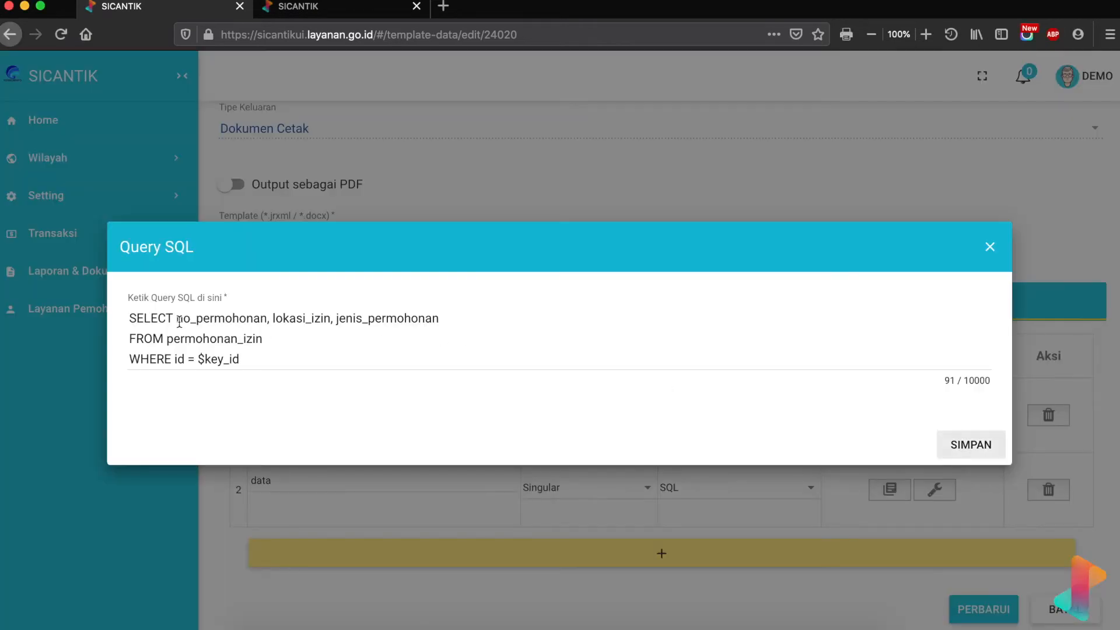
- Change the Nomor placeholder to ${data_no_permohonan} to match the query column
{"action": "left_click_drag", "start_coordinate": [177, 320], "coordinate": [269, 323]}
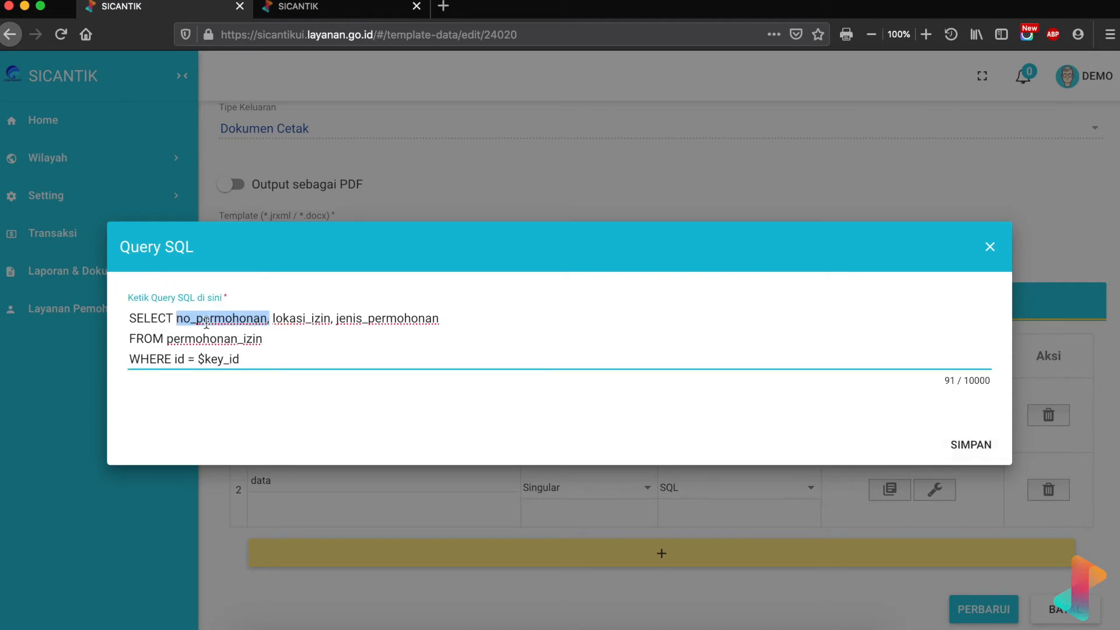
{"action": "key", "text": "ctrl+Up"}
{"action": "left_click", "coordinate": [277, 255]}
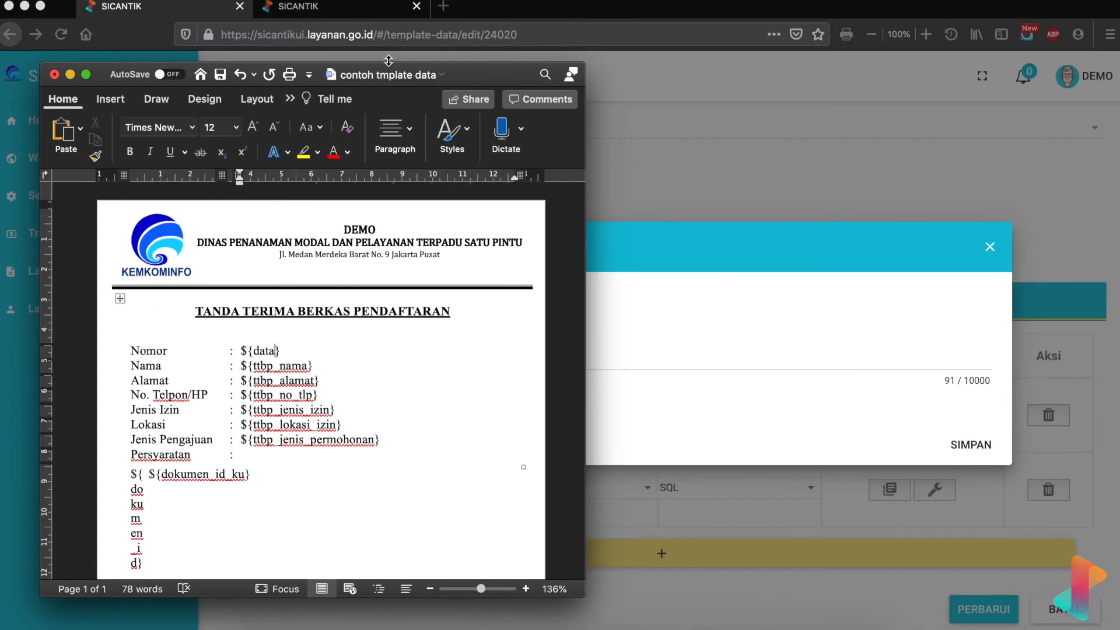
{"action": "left_click_drag", "start_coordinate": [475, 69], "coordinate": [903, 54]}
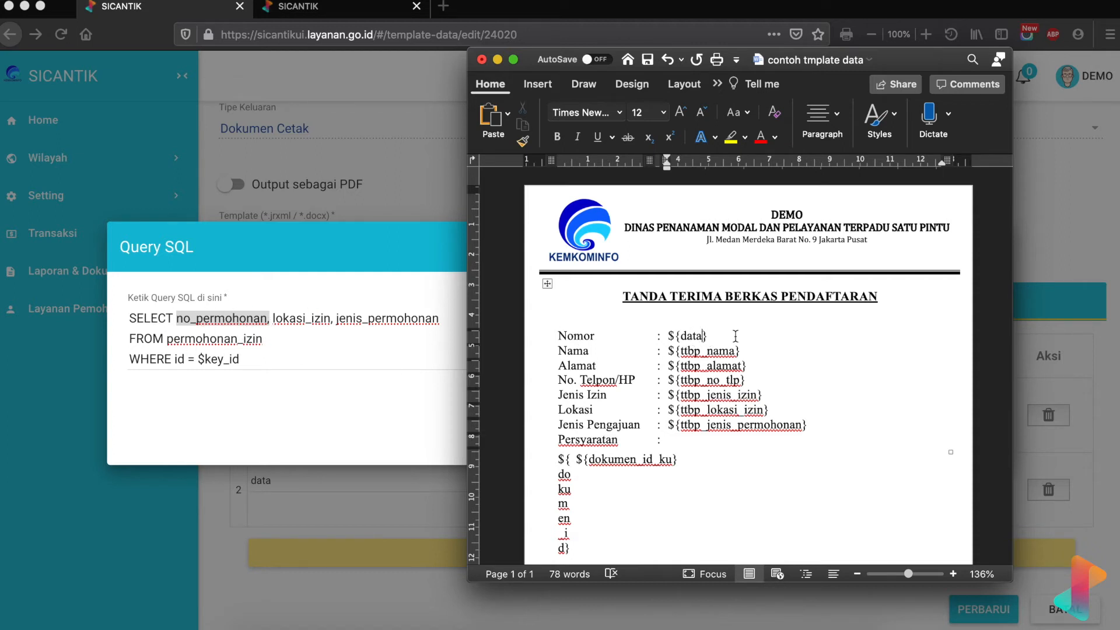
{"action": "type", "text": "_no_permohonan"}
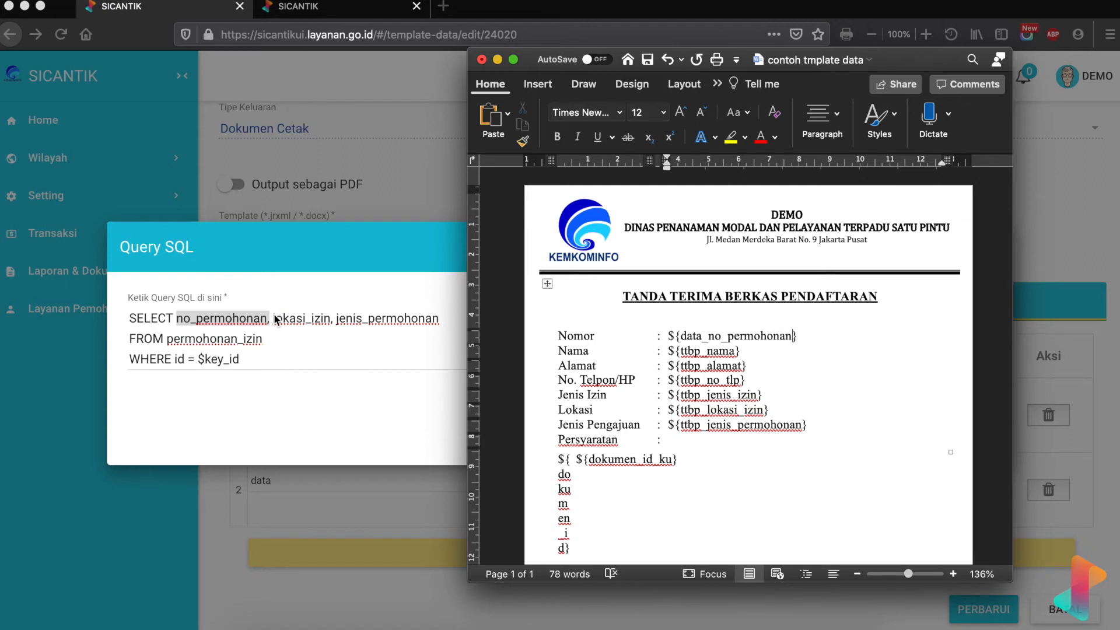
- Rename the Lokasi placeholder to ${data_lokasi}, then return to the SQL query
{"action": "double_click", "coordinate": [686, 410]}
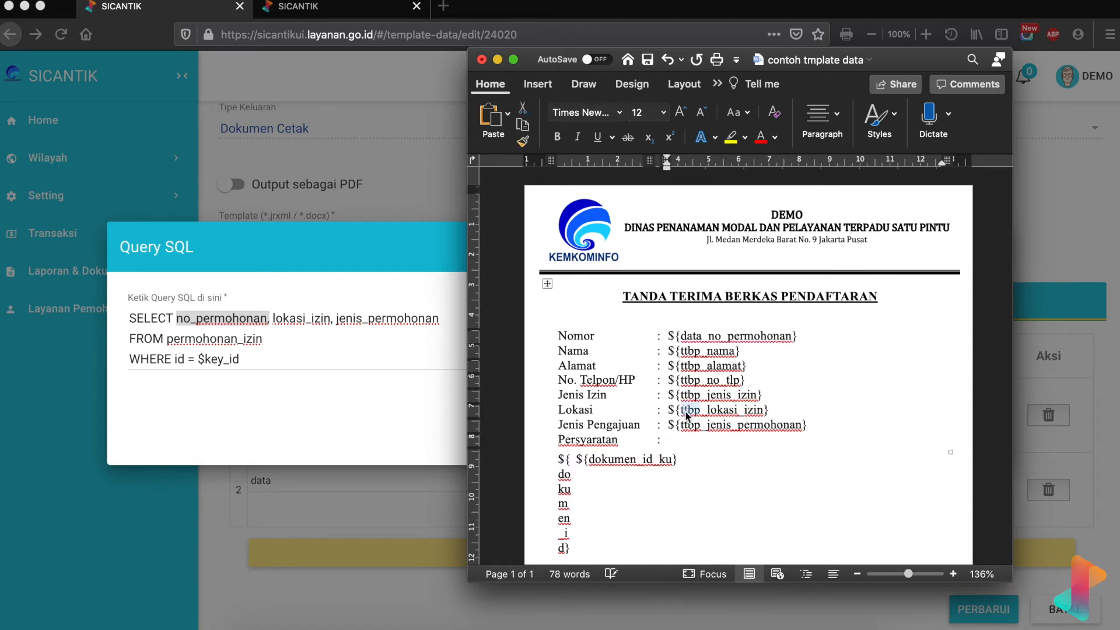
{"action": "type", "text": "data"}
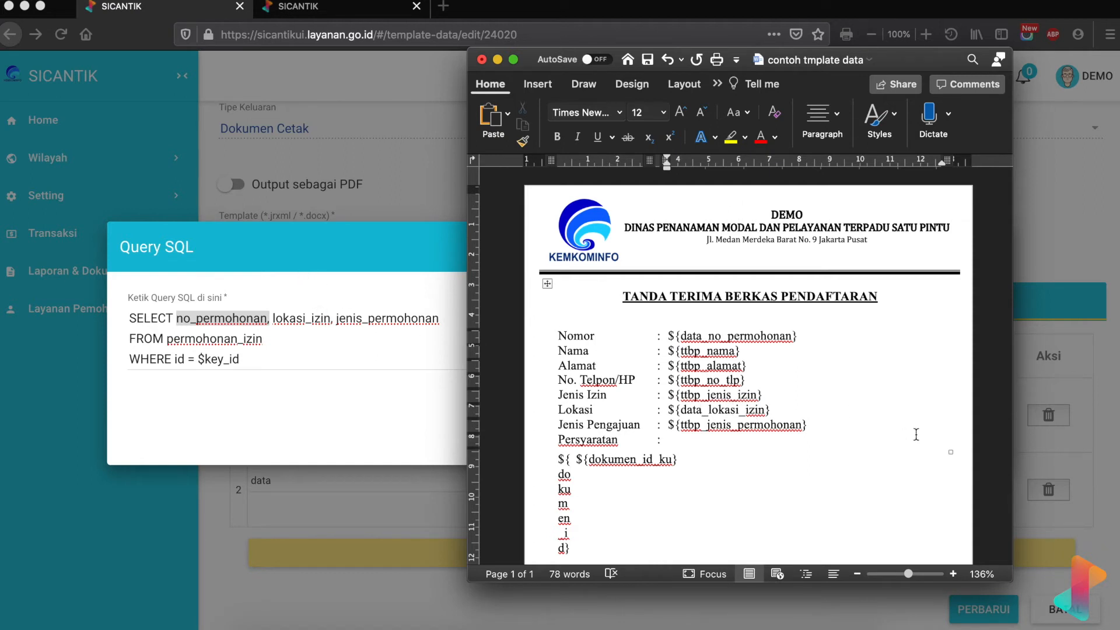
{"action": "left_click", "coordinate": [768, 408]}
{"action": "key", "text": "BackSpace"}
{"action": "key", "text": "BackSpace"}
{"action": "key", "text": "BackSpace"}
{"action": "key", "text": "BackSpace"}
{"action": "key", "text": "BackSpace"}
{"action": "left_click", "coordinate": [328, 323]}
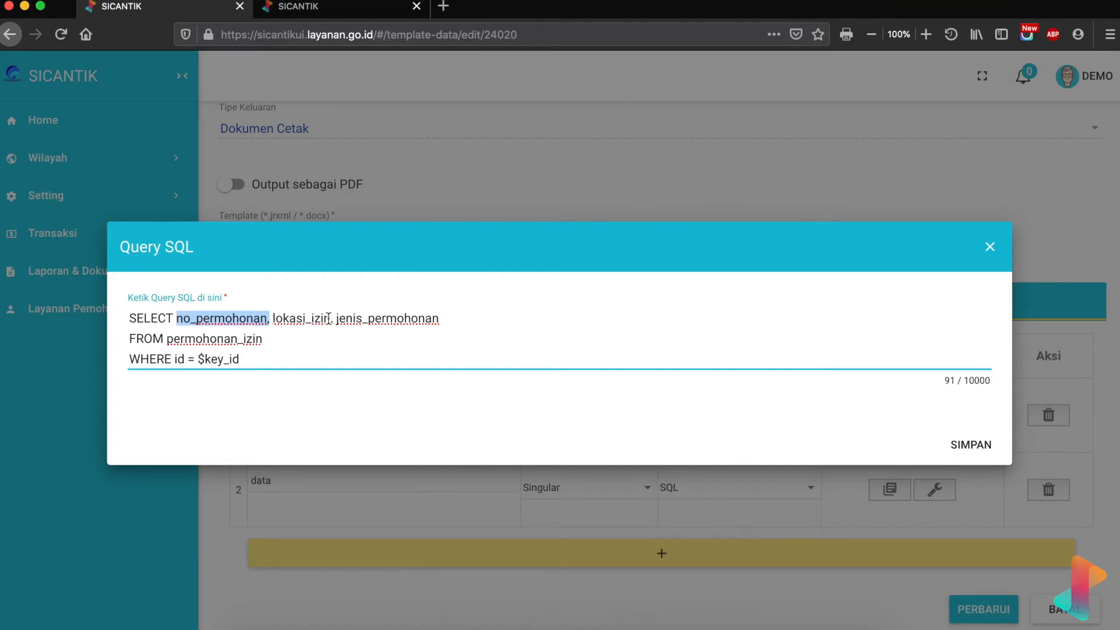
- Alias lokasi_izin as lokasi in the data query's SELECT list
{"action": "left_click", "coordinate": [329, 321]}
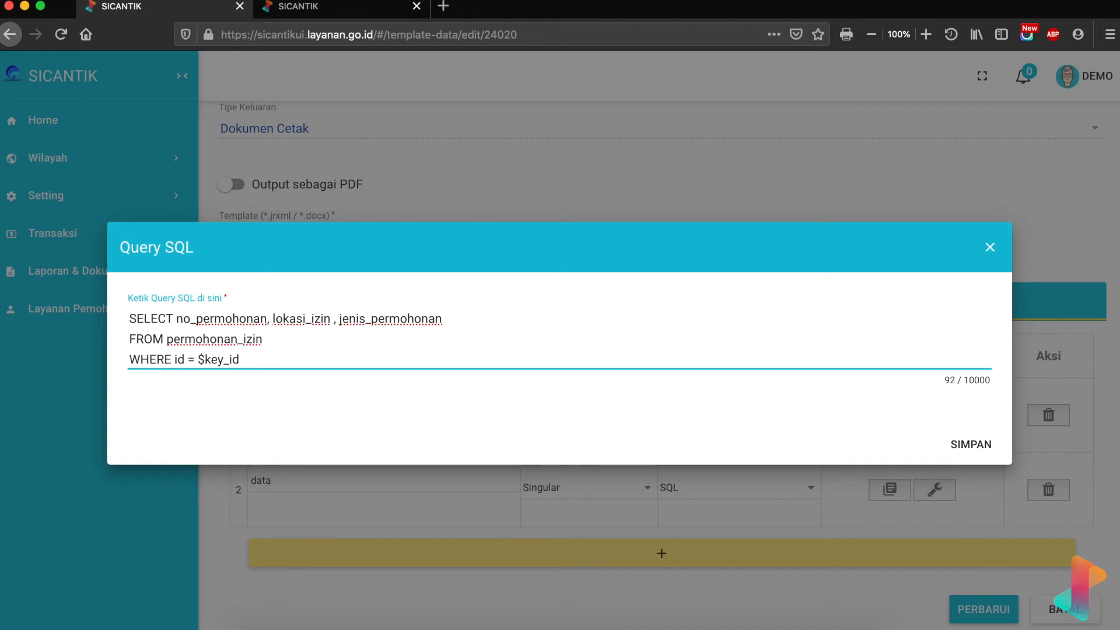
{"action": "type", "text": "AS"}
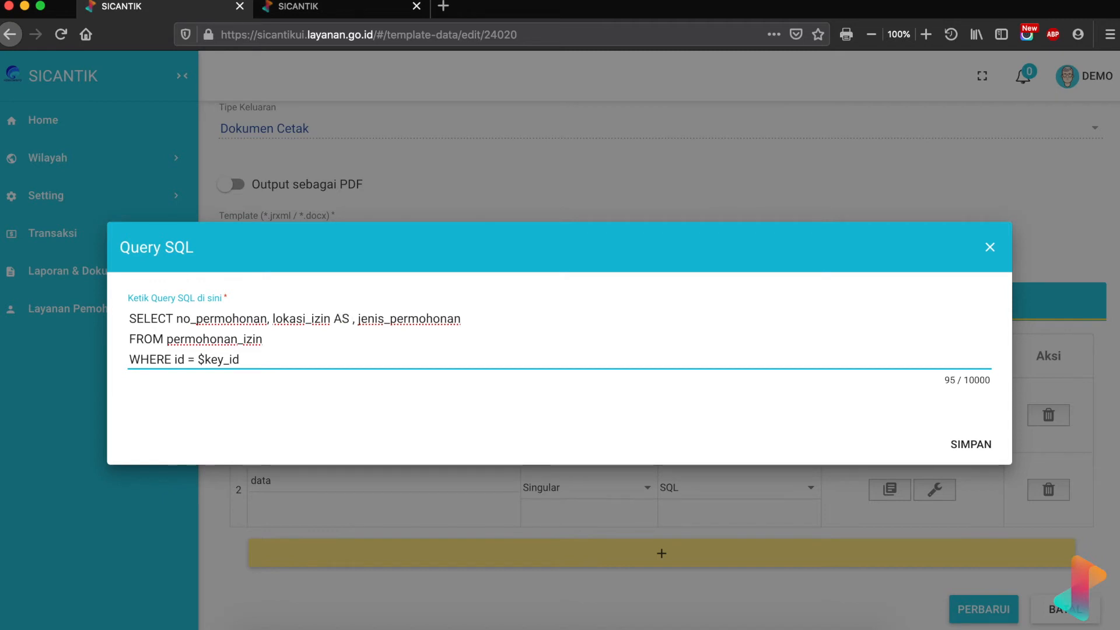
{"action": "type", "text": " lokasi"}
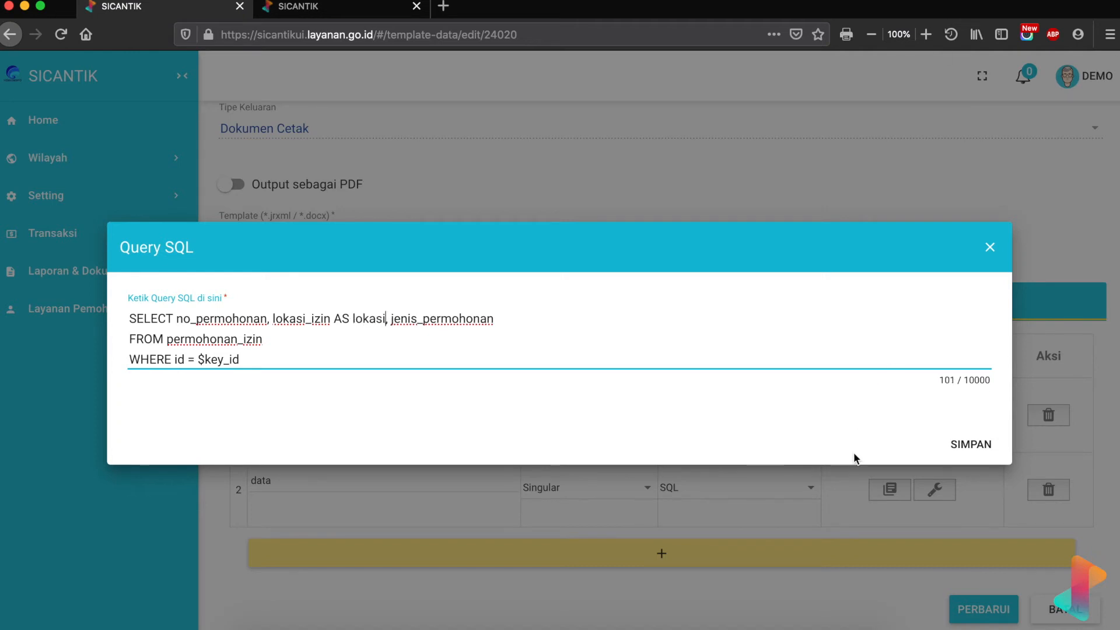
{"action": "left_click", "coordinate": [744, 613]}
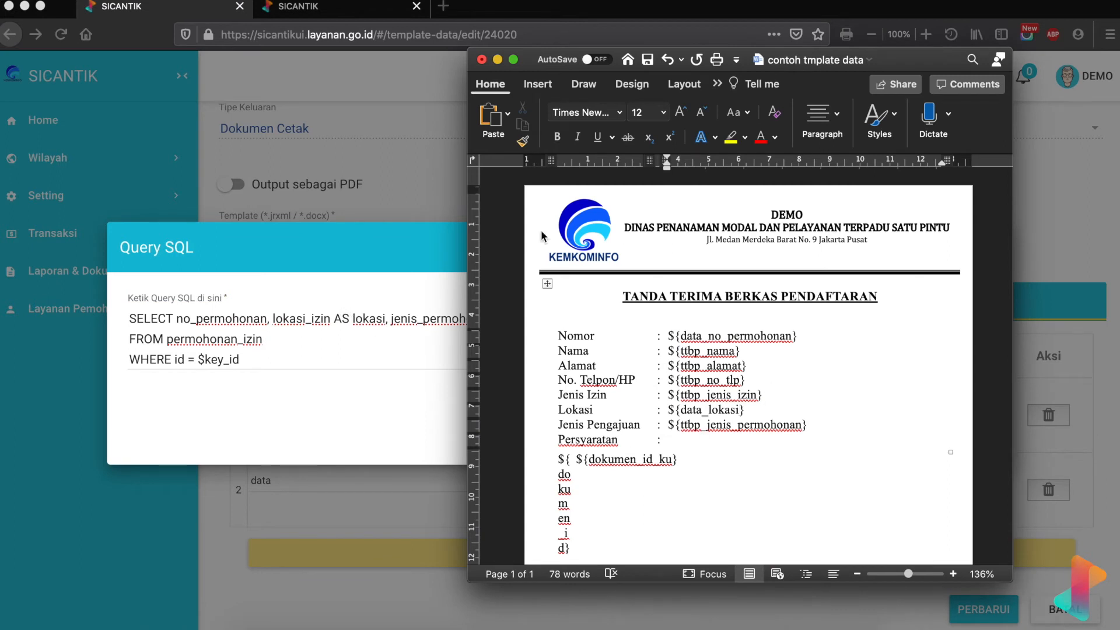
- Change the Jenis Pengajuan placeholder from ttbp to ${data_jenis_permohonan} in the Word template
{"action": "left_click_drag", "start_coordinate": [530, 61], "coordinate": [577, 61]}
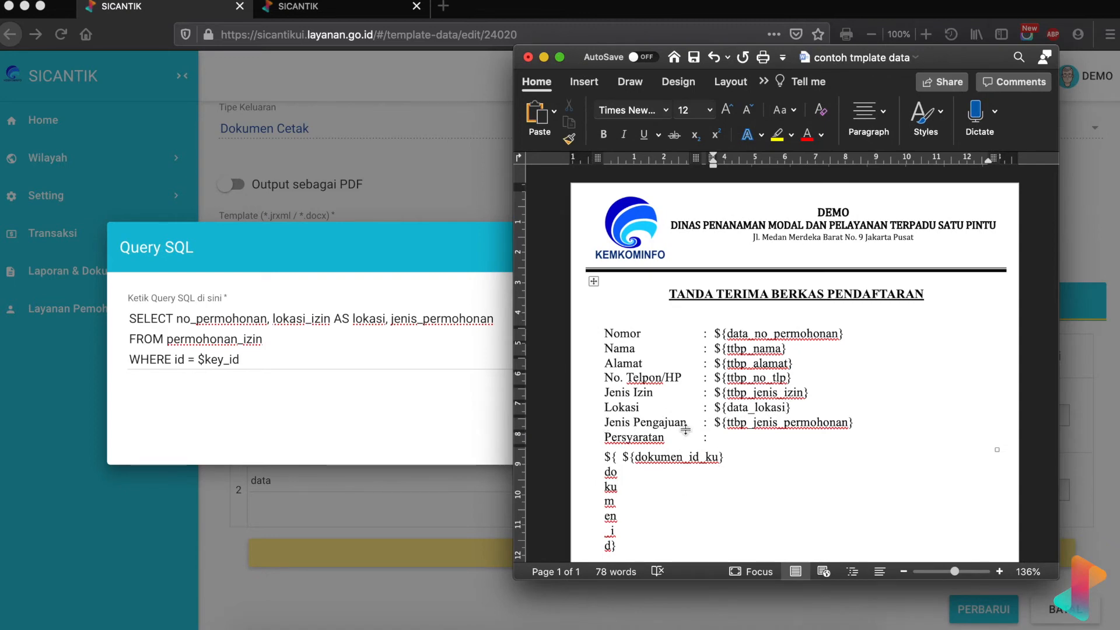
{"action": "double_click", "coordinate": [736, 424]}
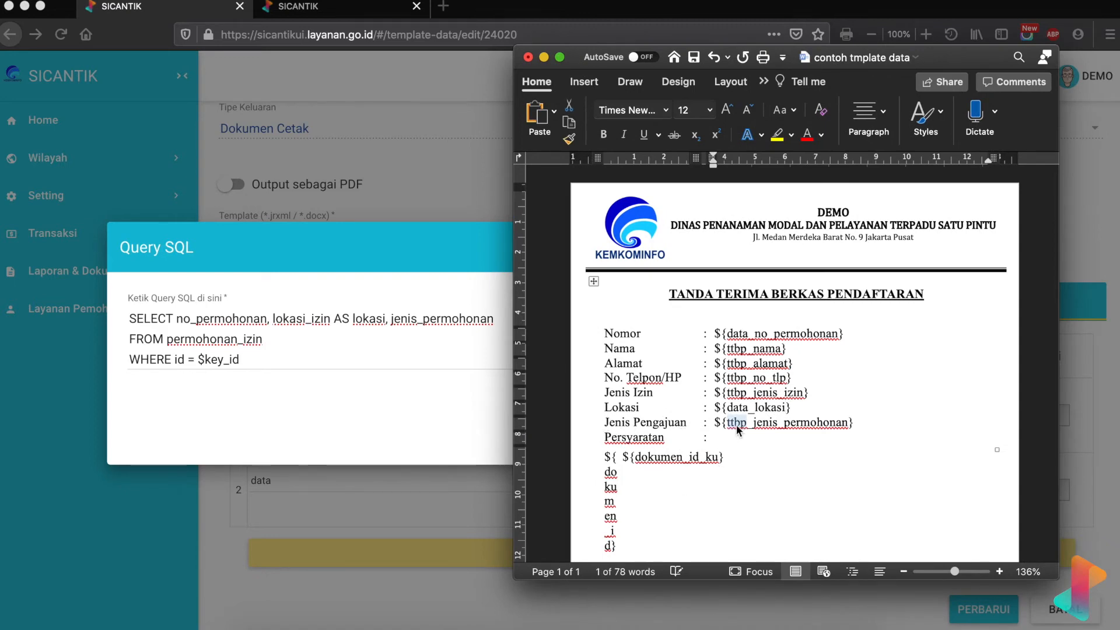
{"action": "type", "text": "data"}
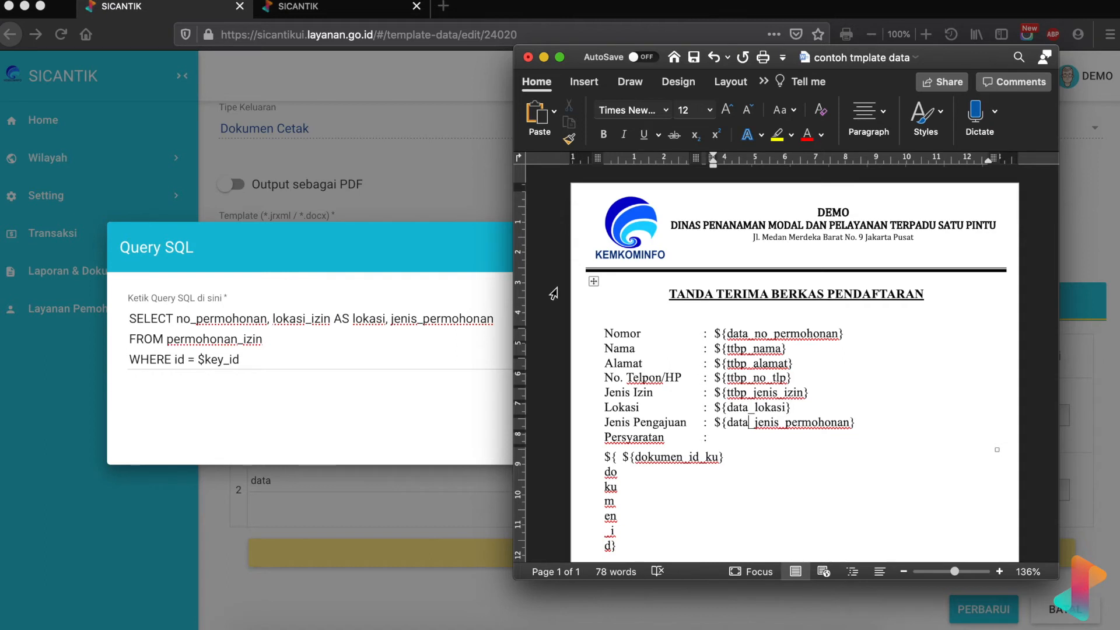
- Add a JOIN ON line below the FROM clause, with the caret between JOIN and ON
{"action": "left_click", "coordinate": [413, 296]}
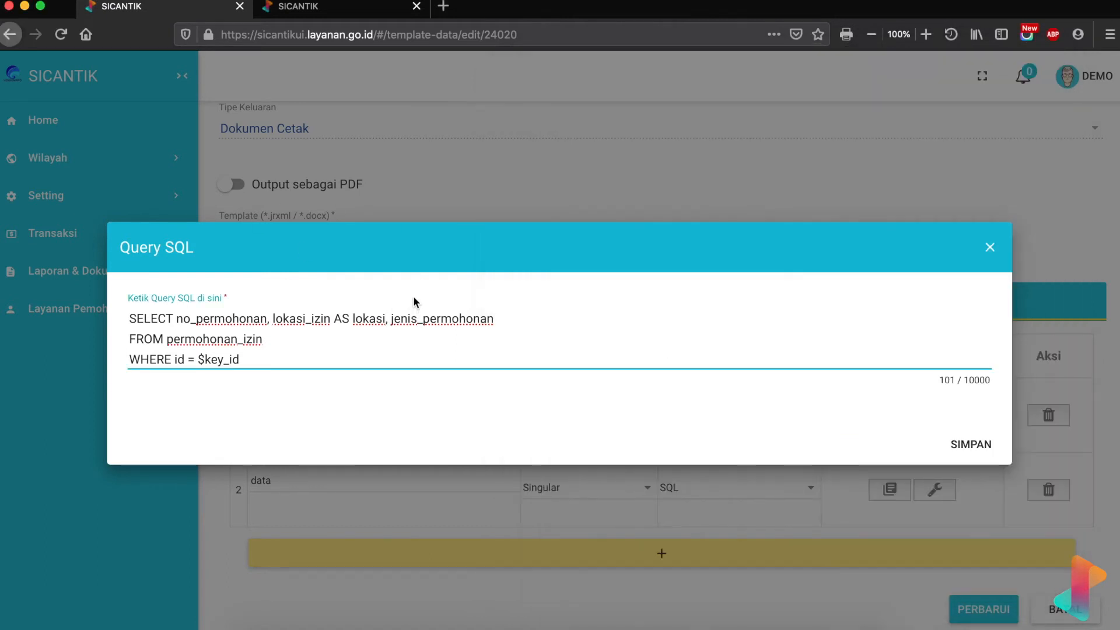
{"action": "left_click", "coordinate": [298, 345]}
{"action": "key", "text": "Return"}
{"action": "type", "text": "JOIN"}
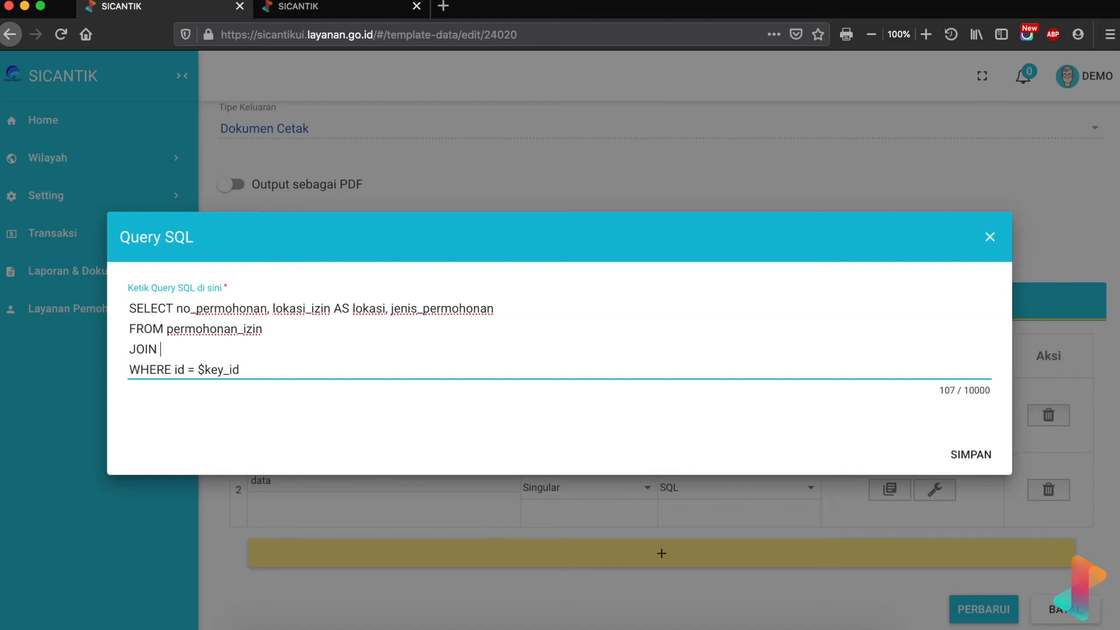
{"action": "type", "text": " ON HW"}
{"action": "key", "text": "BackSpace"}
{"action": "key", "text": "BackSpace"}
{"action": "key", "text": "BackSpace"}
{"action": "key", "text": "BackSpace"}
{"action": "type", "text": "N"}
{"action": "double_click", "coordinate": [150, 350]}
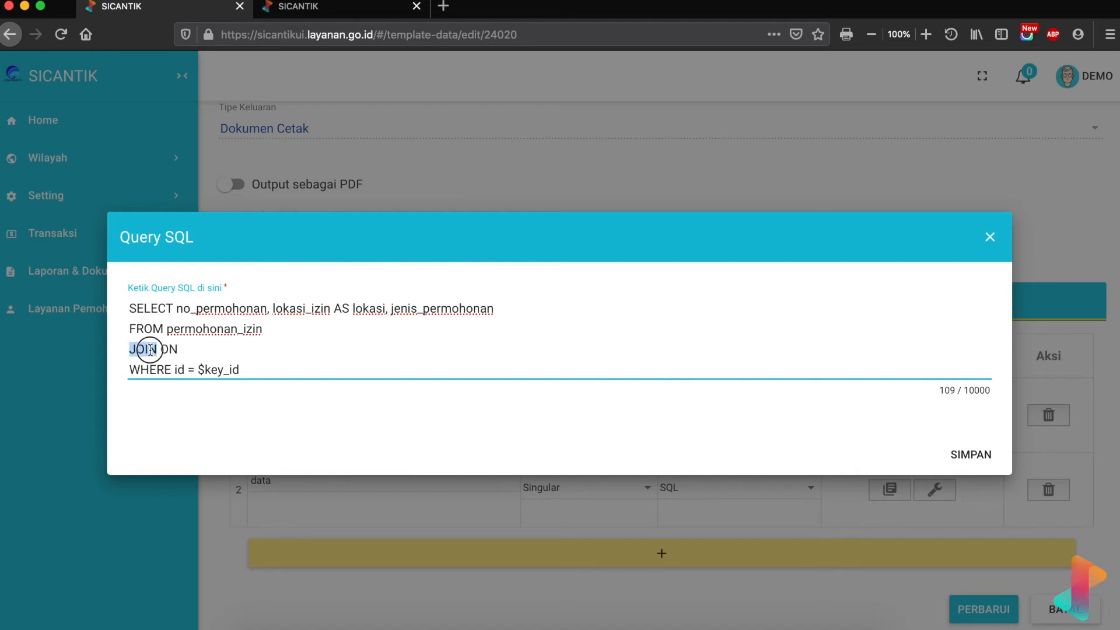
{"action": "left_click", "coordinate": [158, 349]}
- Look up the pemohon table's columns in the data dictionary tab
{"action": "left_click", "coordinate": [300, 9]}
{"action": "scroll", "coordinate": [686, 363], "scroll_direction": "up", "scroll_amount": 8}
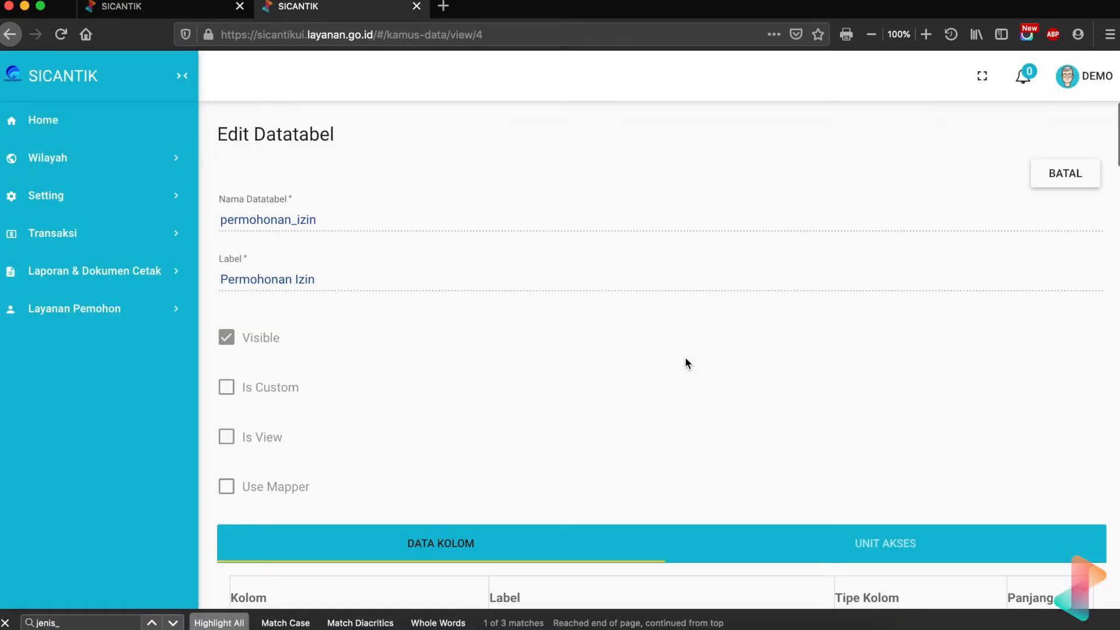
{"action": "left_click", "coordinate": [1079, 175]}
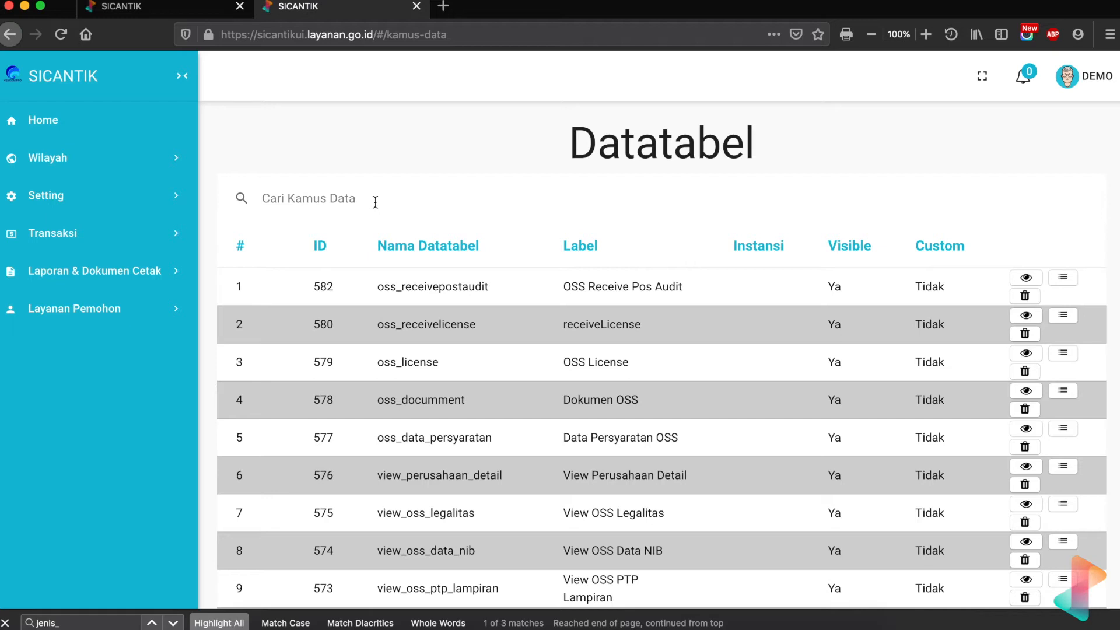
{"action": "left_click", "coordinate": [375, 201]}
{"action": "type", "text": "pemohon"}
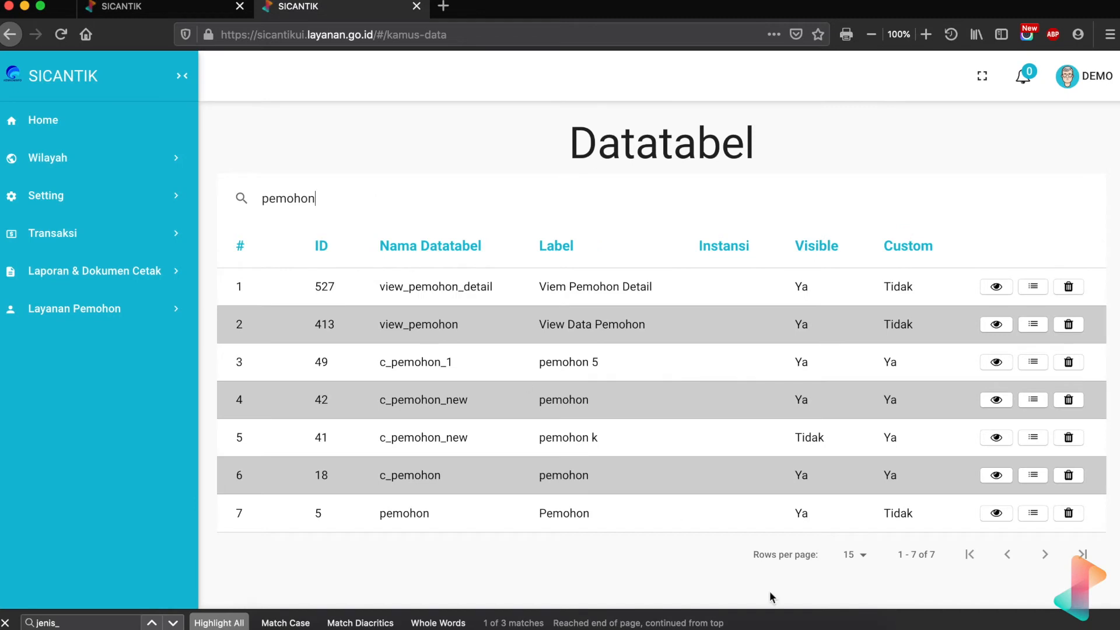
{"action": "left_click", "coordinate": [995, 515]}
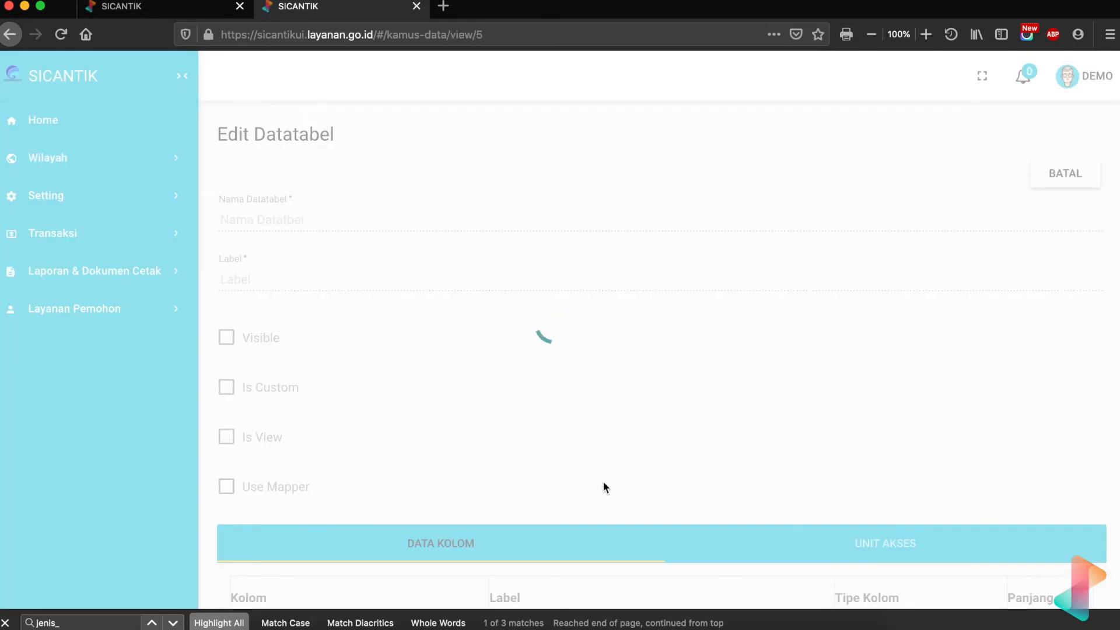
{"action": "scroll", "coordinate": [604, 482], "scroll_direction": "down", "scroll_amount": 1}
{"action": "scroll", "coordinate": [603, 482], "scroll_direction": "down", "scroll_amount": 3}
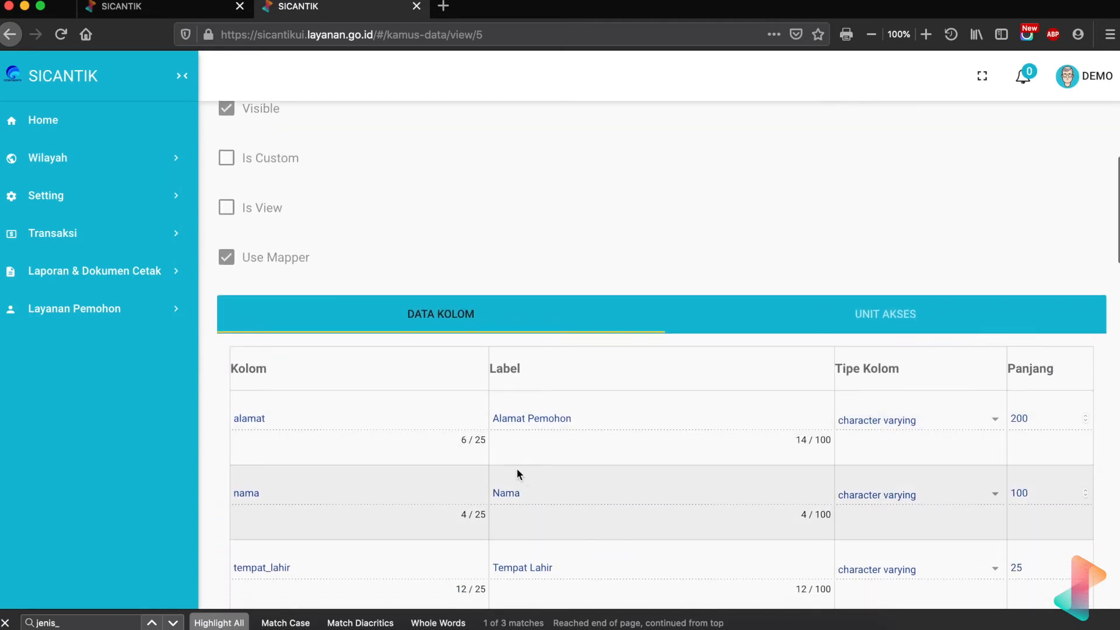
{"action": "key", "text": "Escape"}
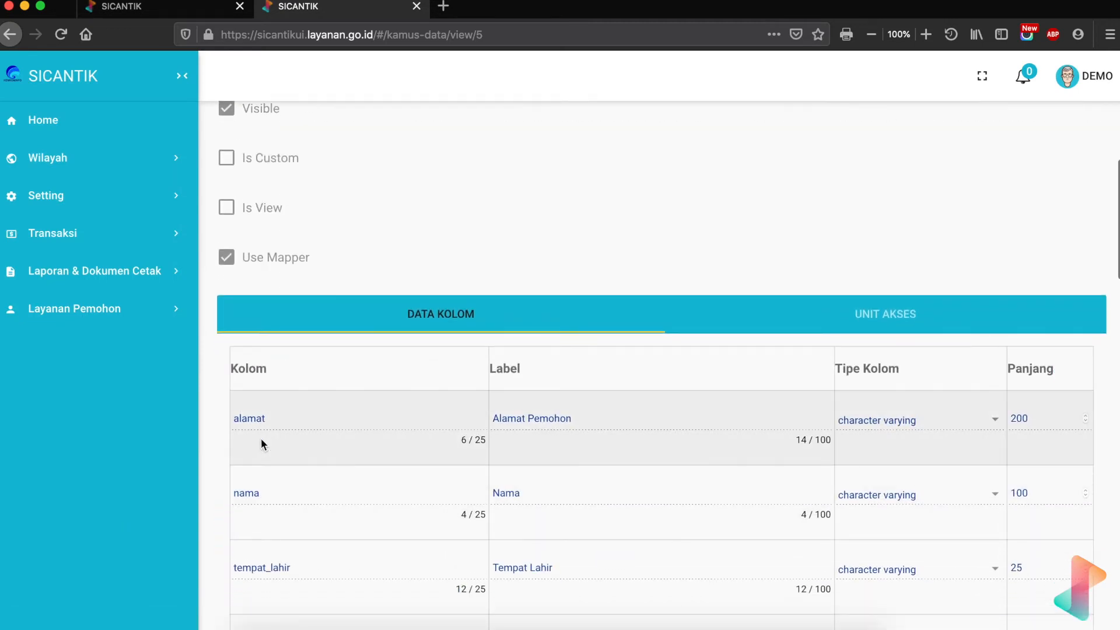
{"action": "scroll", "coordinate": [261, 438], "scroll_direction": "down", "scroll_amount": 4}
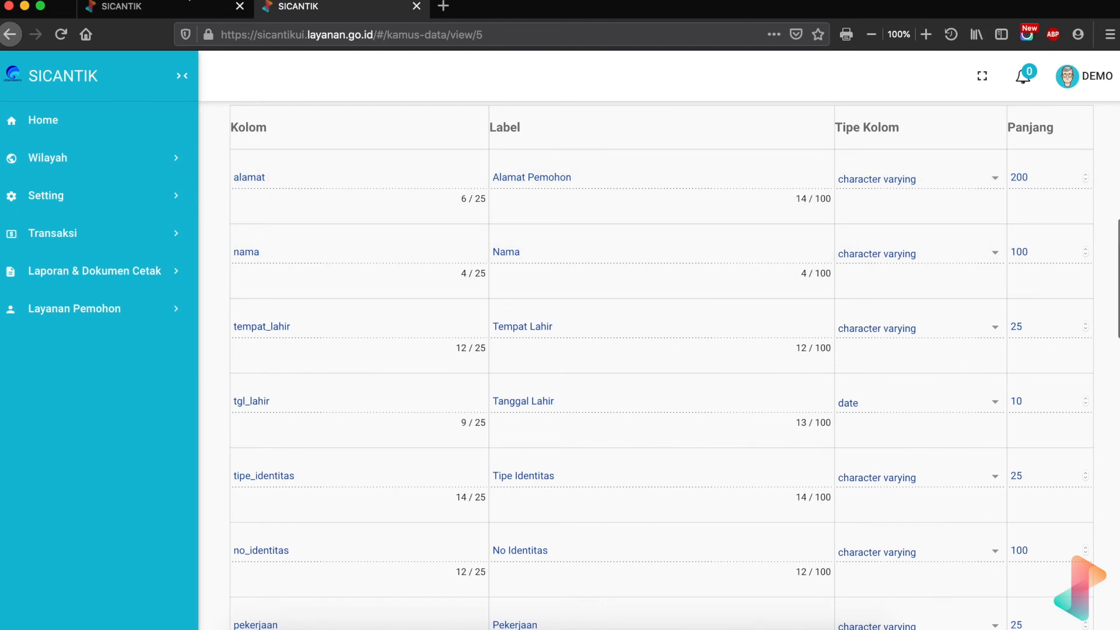
- Enter pemohon as the joined table so the line reads JOIN pemohon ON
{"action": "left_click", "coordinate": [151, 6]}
{"action": "type", "text": "pemohn"}
{"action": "key", "text": "BackSpace"}
{"action": "type", "text": "on ON"}
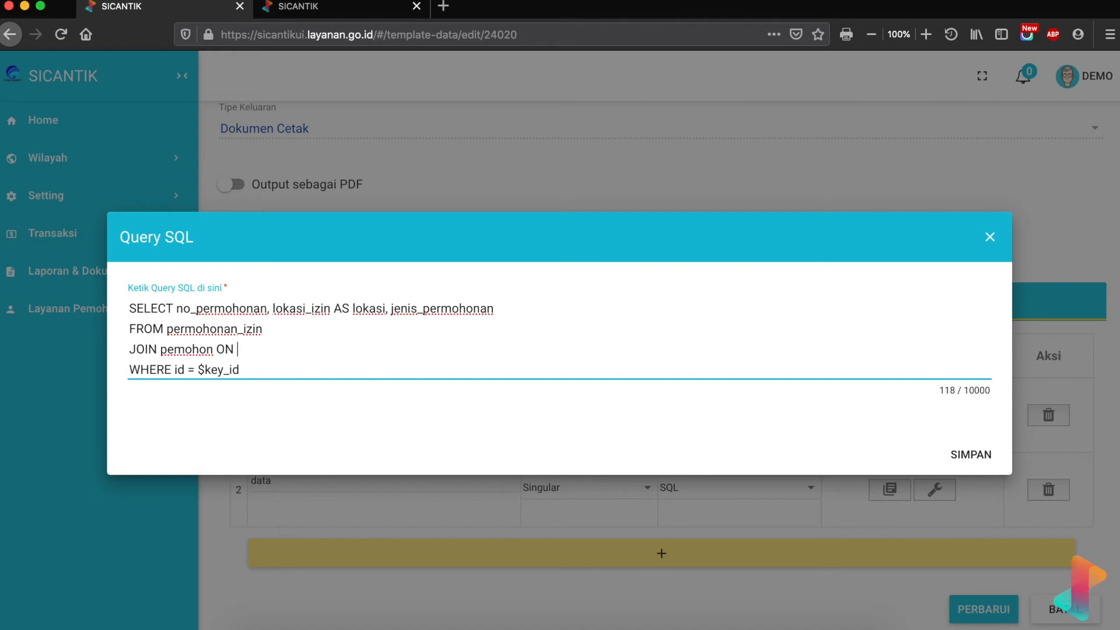
- Duplicate the kamus-data browser tab into a new tab
{"action": "left_click", "coordinate": [300, 9]}
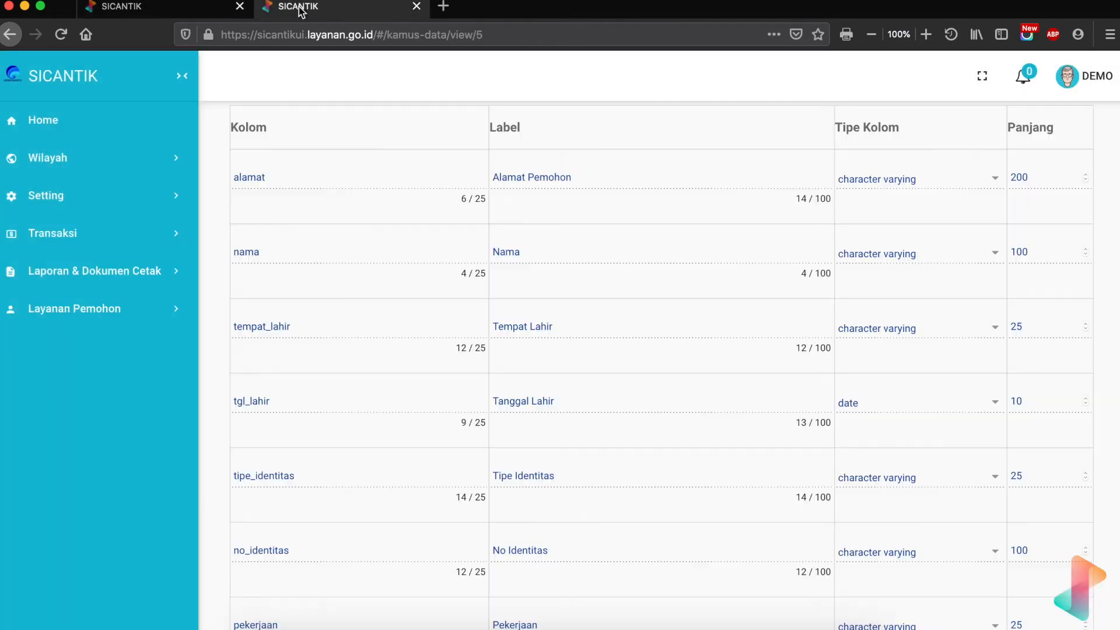
{"action": "right_click", "coordinate": [375, 7]}
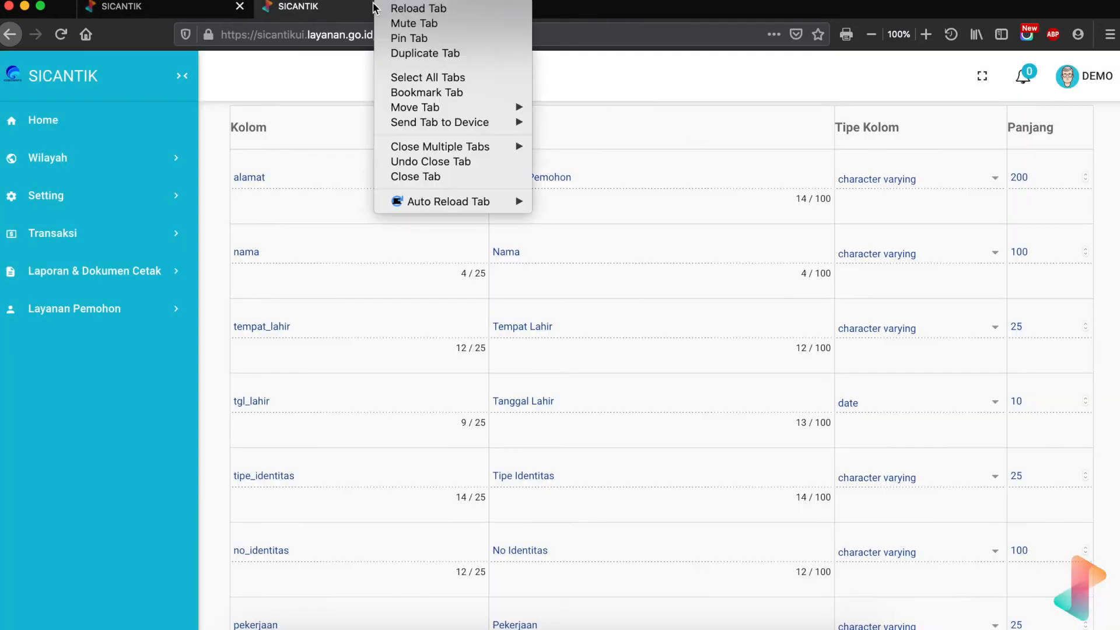
{"action": "left_click", "coordinate": [408, 53]}
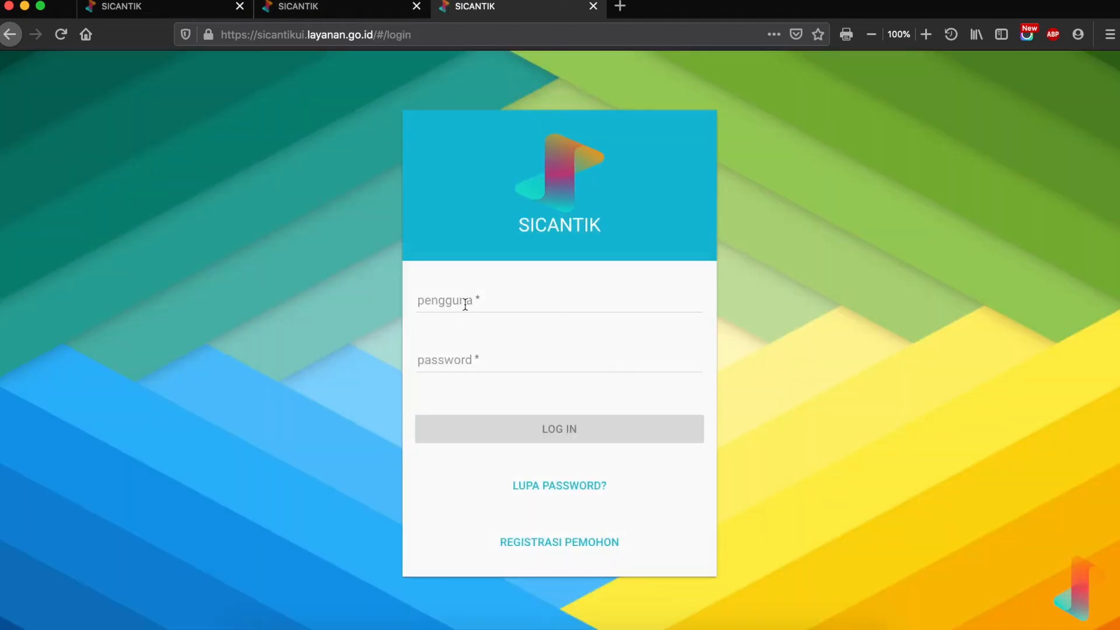
- Log in on the new tab with the saved credentials and switch to it
{"action": "left_click", "coordinate": [465, 301]}
{"action": "type", "text": "de"}
{"action": "left_click", "coordinate": [467, 324]}
{"action": "left_click", "coordinate": [498, 428]}
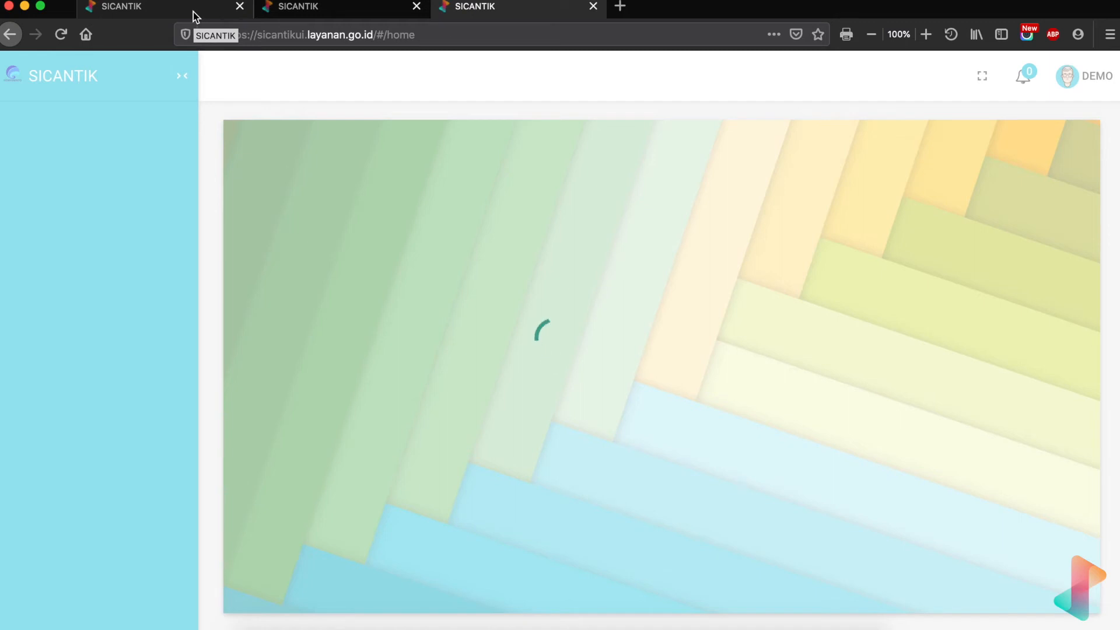
{"action": "left_click", "coordinate": [296, 8]}
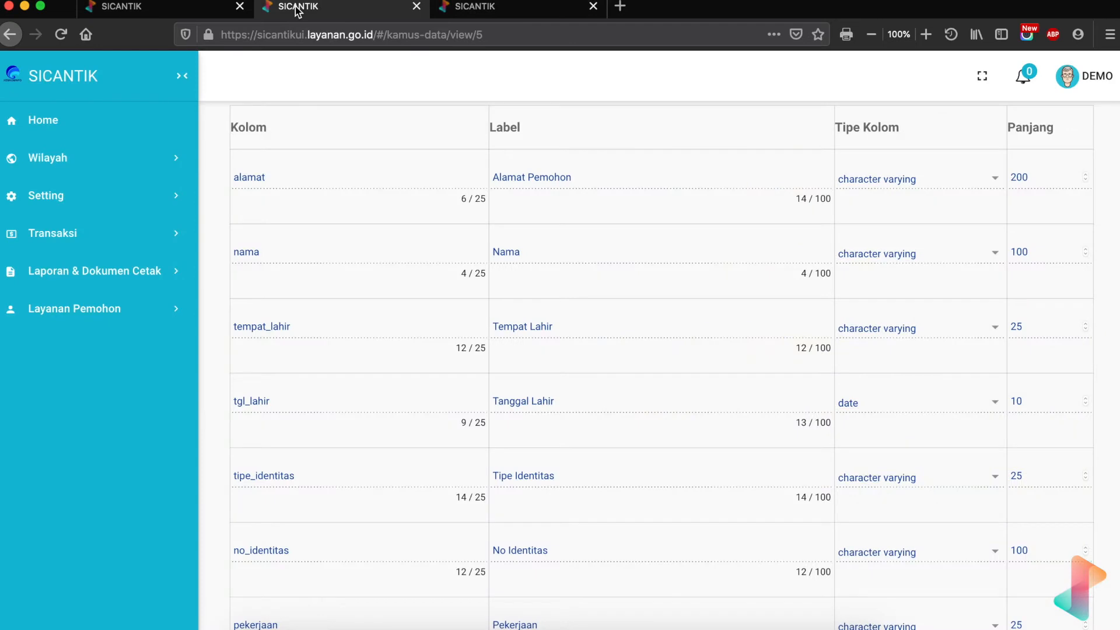
{"action": "left_click", "coordinate": [542, 12]}
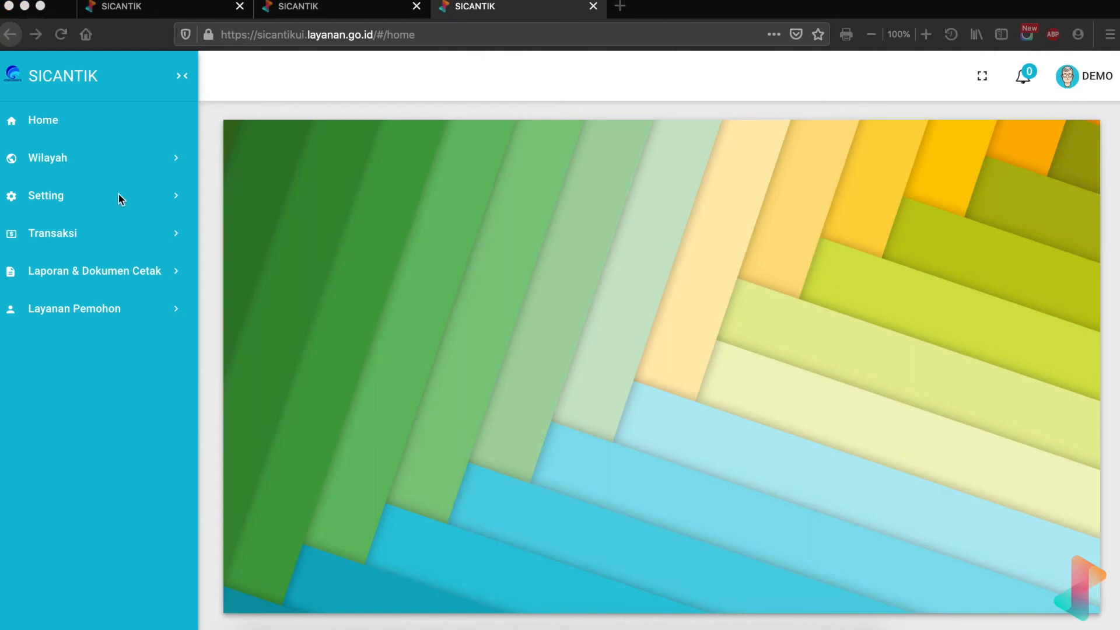
- Open the permohonan_izin datatable from Setting > Form & Data > Kamus Data
{"action": "left_click", "coordinate": [118, 195]}
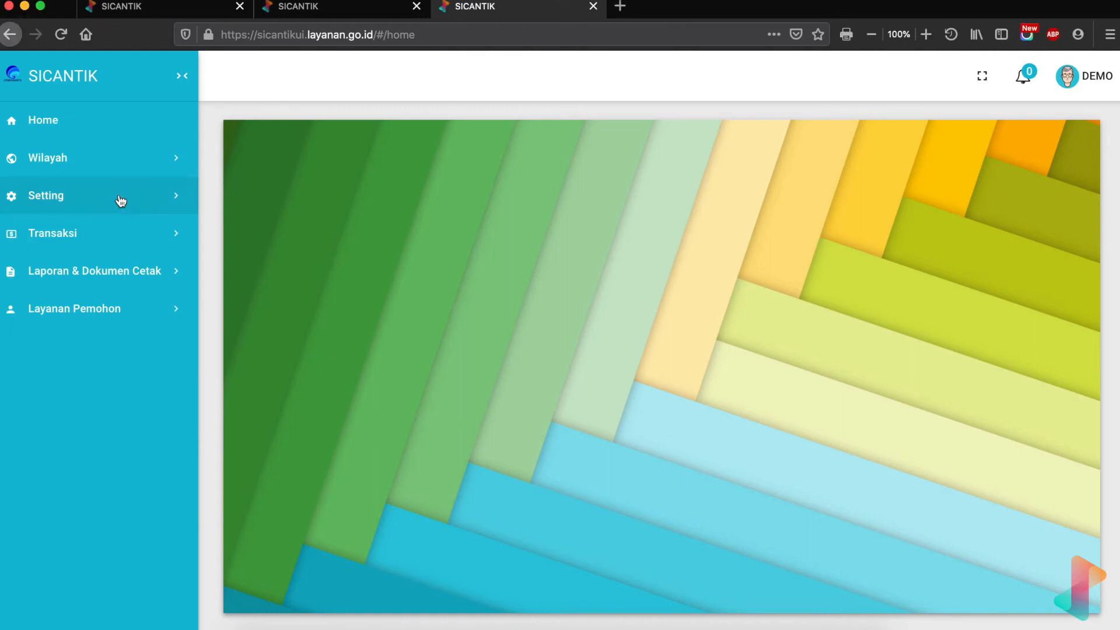
{"action": "left_click", "coordinate": [70, 374]}
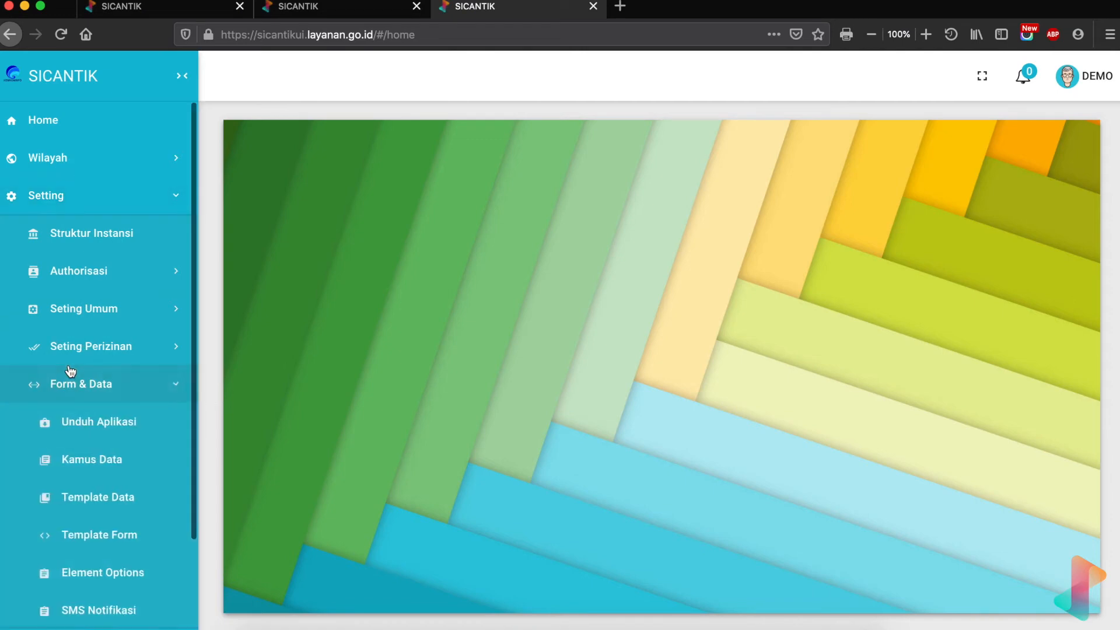
{"action": "left_click", "coordinate": [92, 457]}
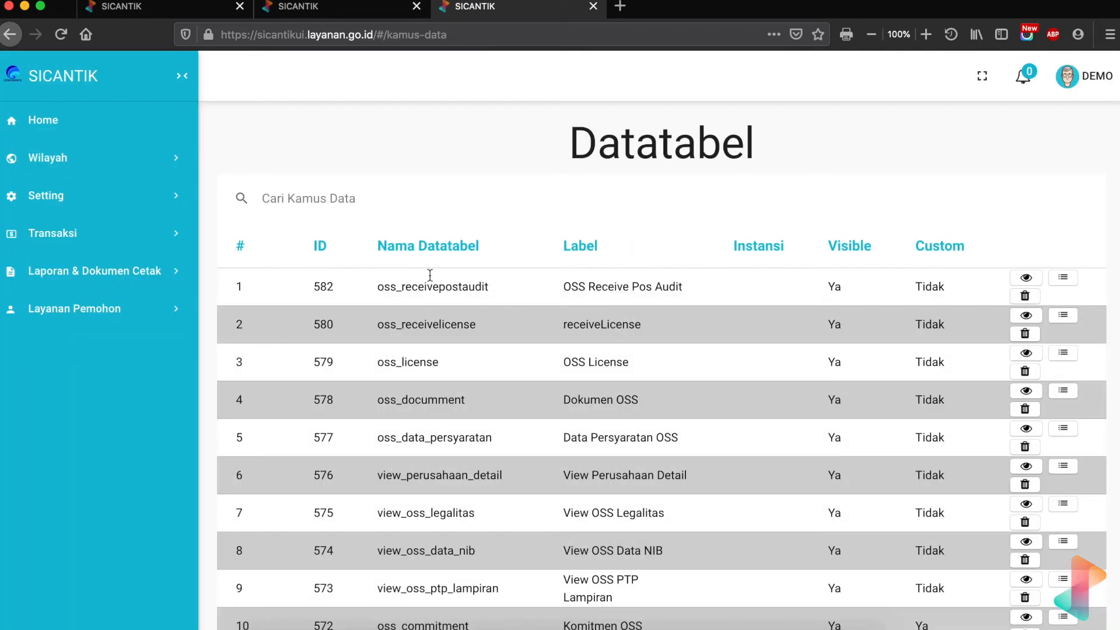
{"action": "type", "text": "permohonan"}
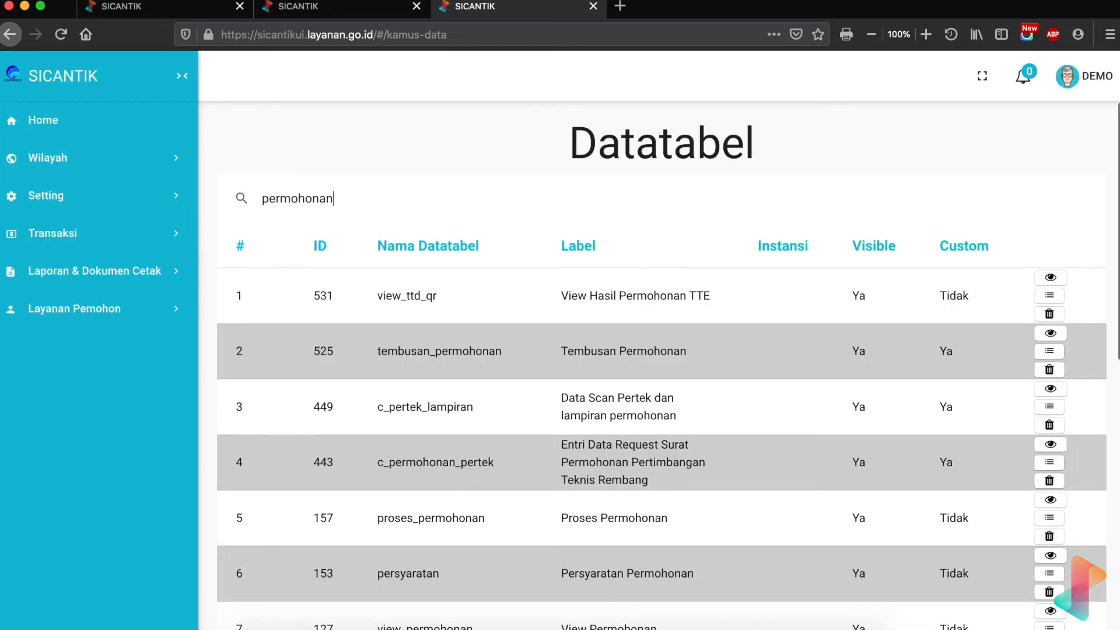
{"action": "type", "text": " izin"}
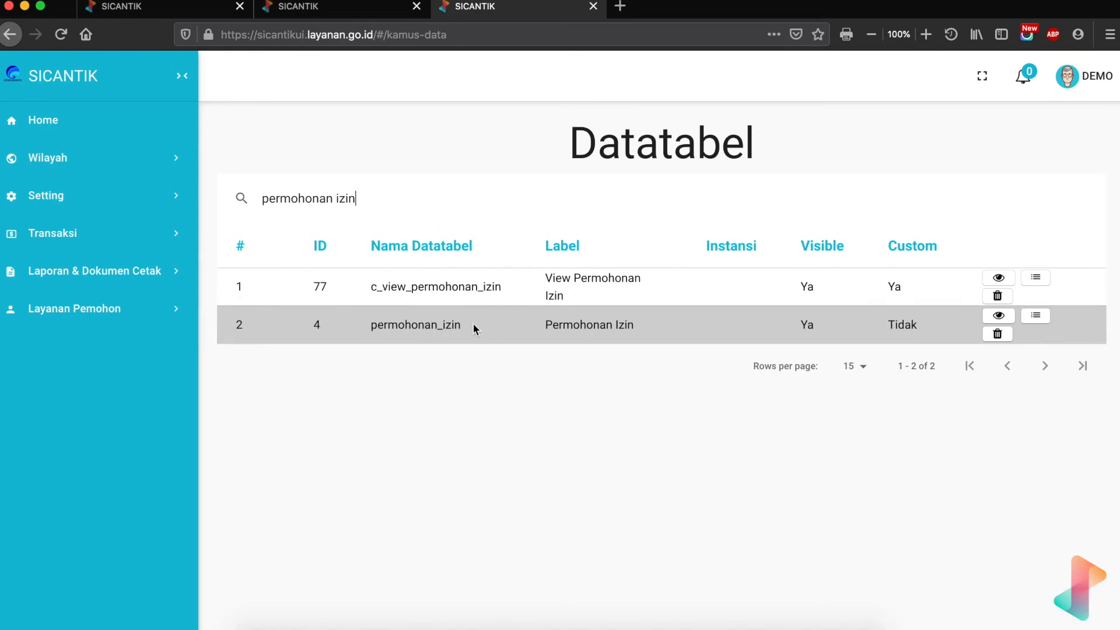
{"action": "left_click", "coordinate": [999, 317]}
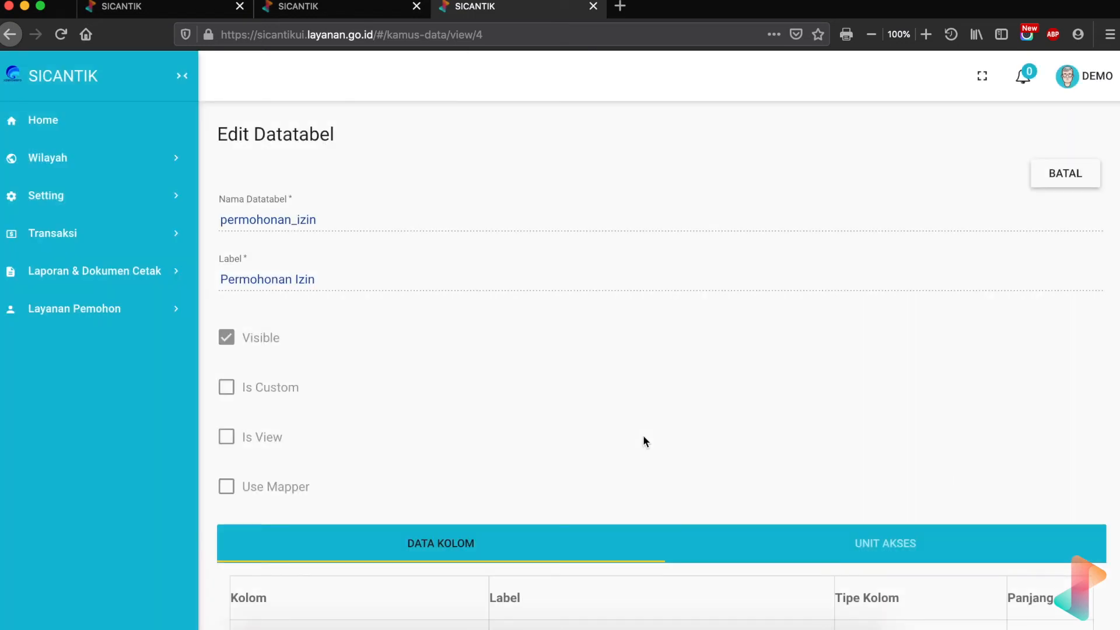
- Find the pemohon_id column in permohonan_izin, then return to the query editor tab
{"action": "key", "text": "super+f"}
{"action": "type", "text": "pemohon"}
{"action": "key", "text": "Return"}
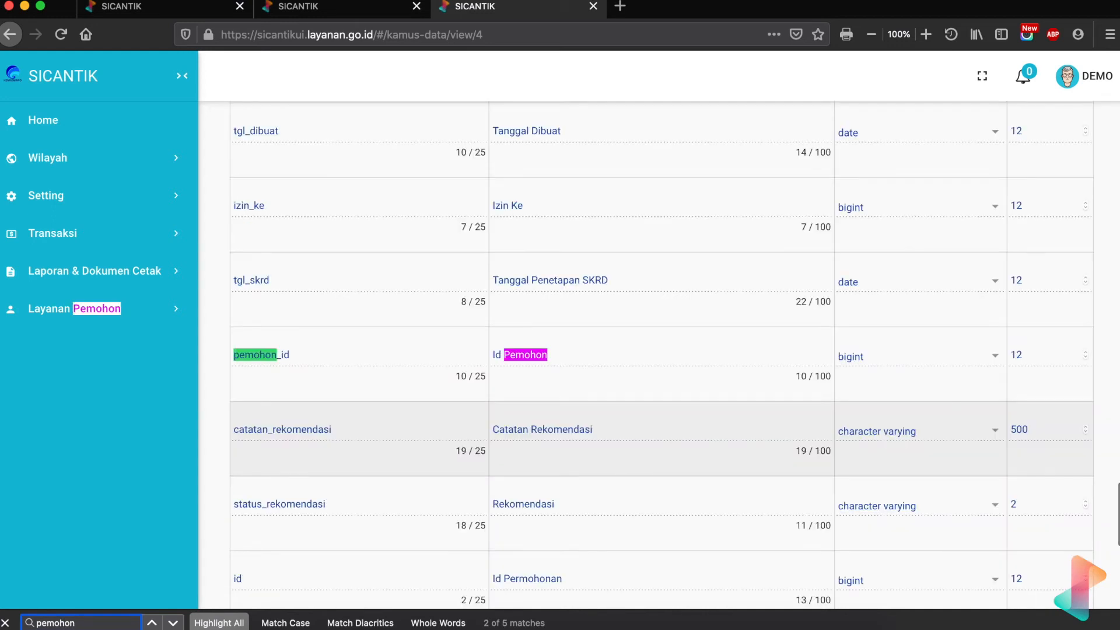
{"action": "key", "text": "Return"}
{"action": "key", "text": "Return"}
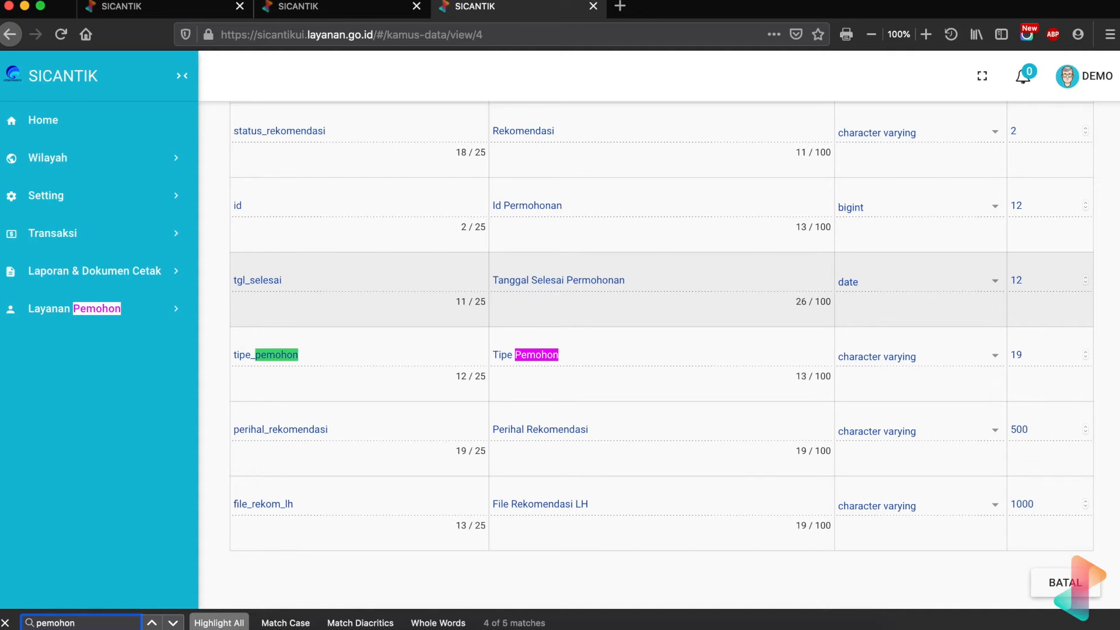
{"action": "key", "text": "Return"}
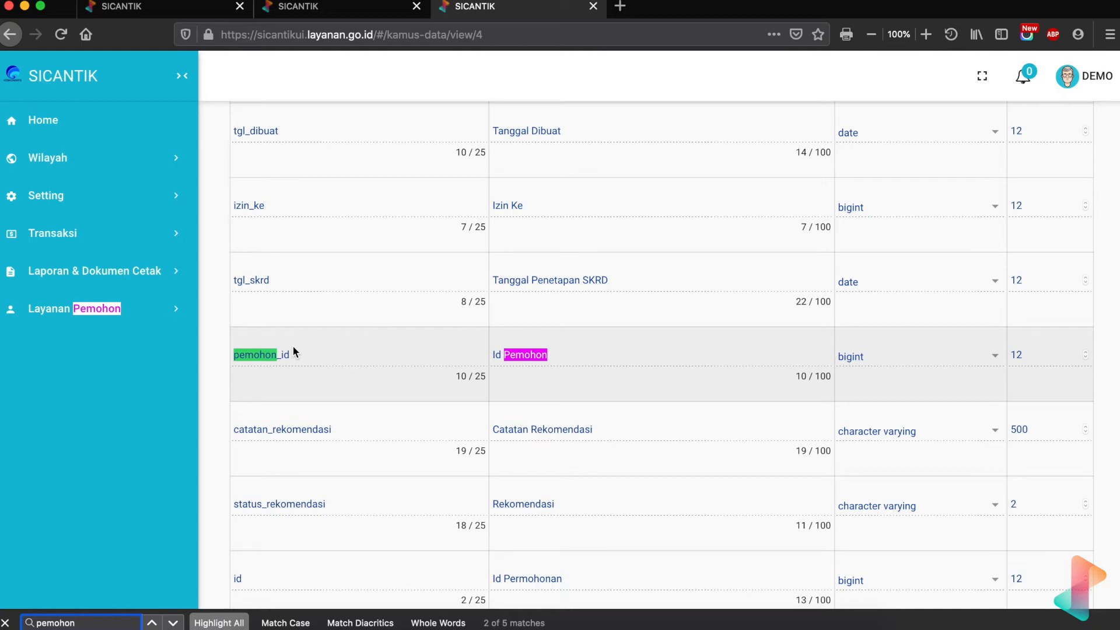
{"action": "left_click", "coordinate": [186, 7]}
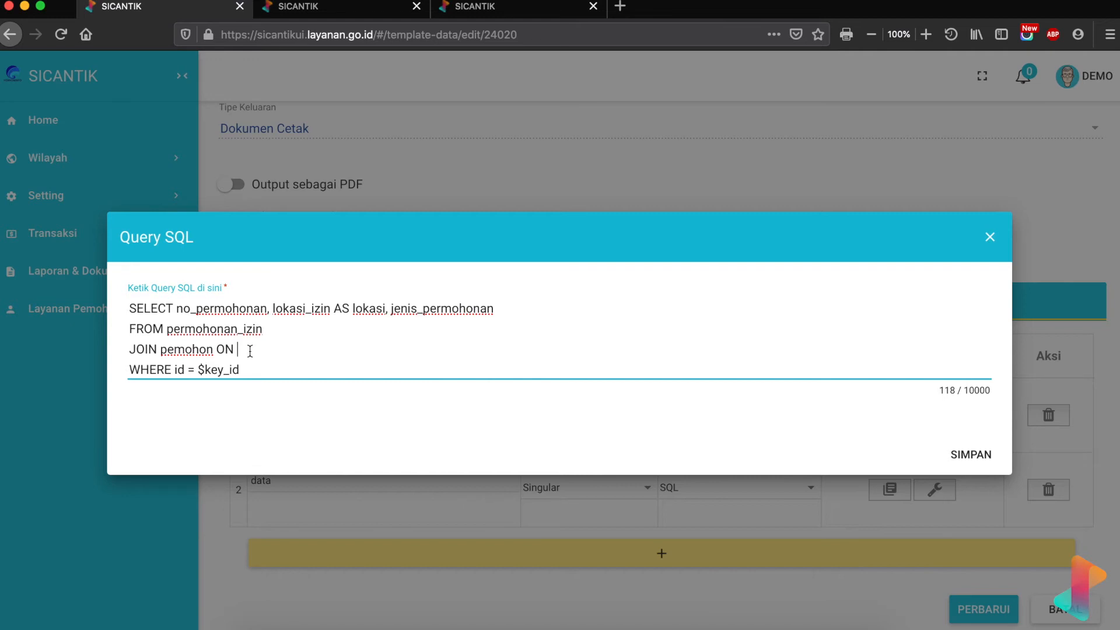
- Complete the join condition as ON id = pemohon_id
{"action": "type", "text": "id ="}
{"action": "left_click", "coordinate": [474, 6]}
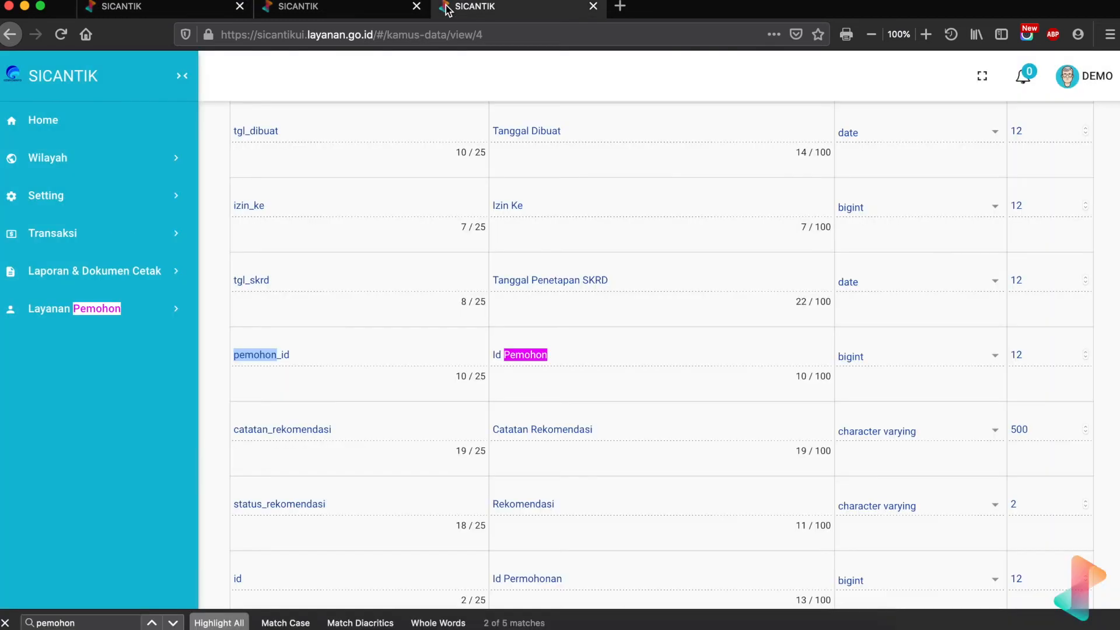
{"action": "left_click", "coordinate": [143, 10]}
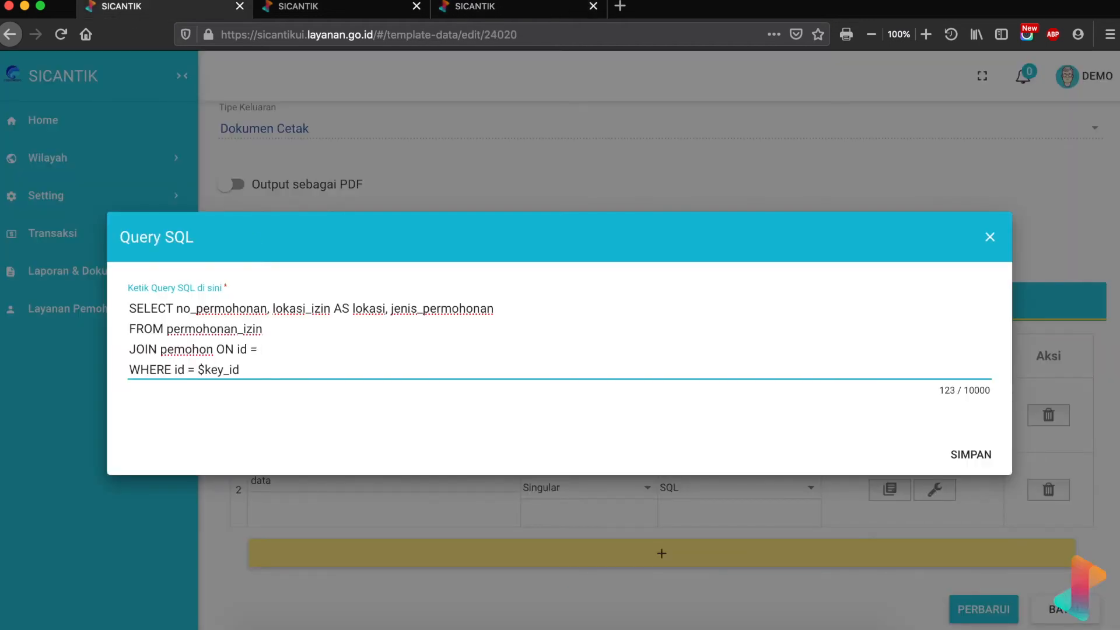
{"action": "type", "text": "pemohon_id"}
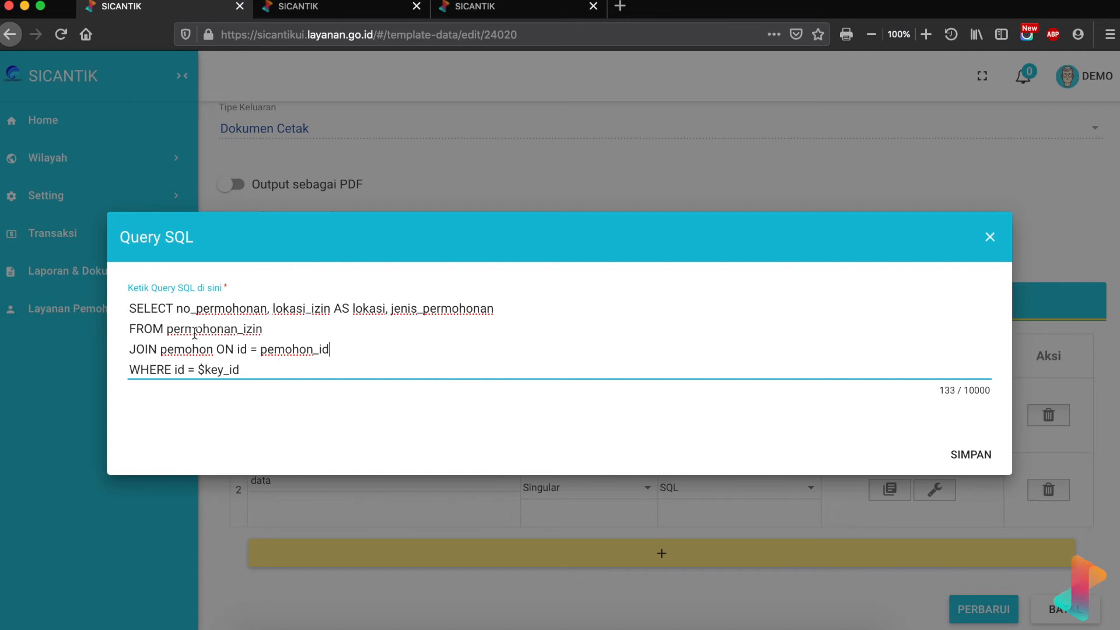
- Alias the tables as permohonan_izin AS a and pemohon AS b
{"action": "left_click", "coordinate": [262, 329]}
{"action": "type", "text": "AS a"}
{"action": "left_click", "coordinate": [217, 349]}
{"action": "type", "text": "AS b"}
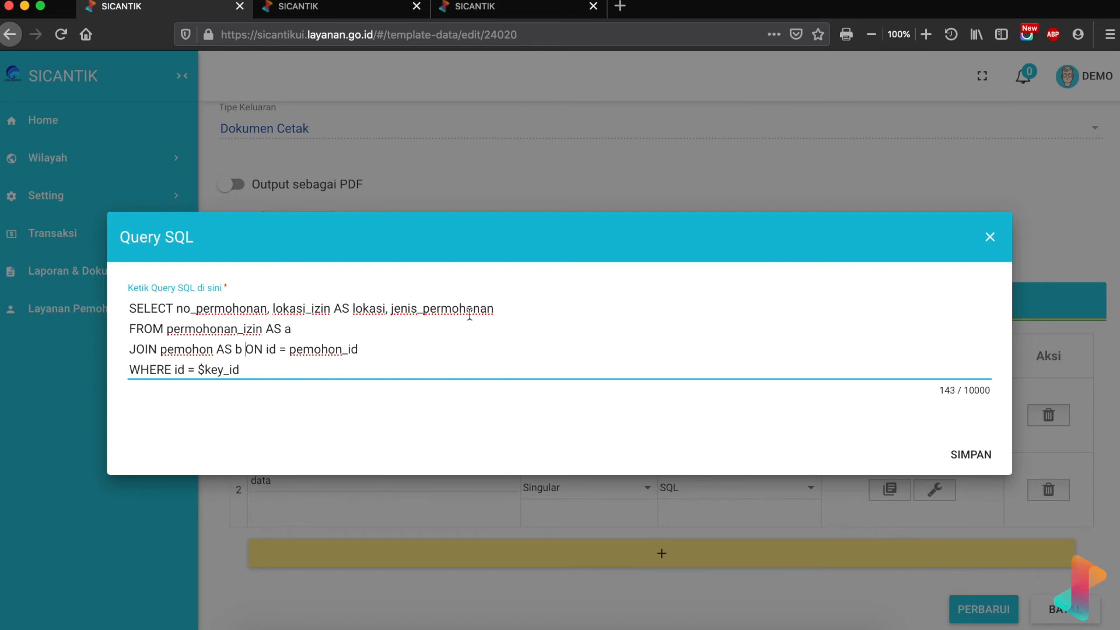
- Qualify the join as b.id = a.pemohon_id and the filter as WHERE a.id
{"action": "double_click", "coordinate": [271, 350]}
{"action": "left_click", "coordinate": [265, 349]}
{"action": "type", "text": "b."}
{"action": "left_click", "coordinate": [300, 350]}
{"action": "type", "text": "a."}
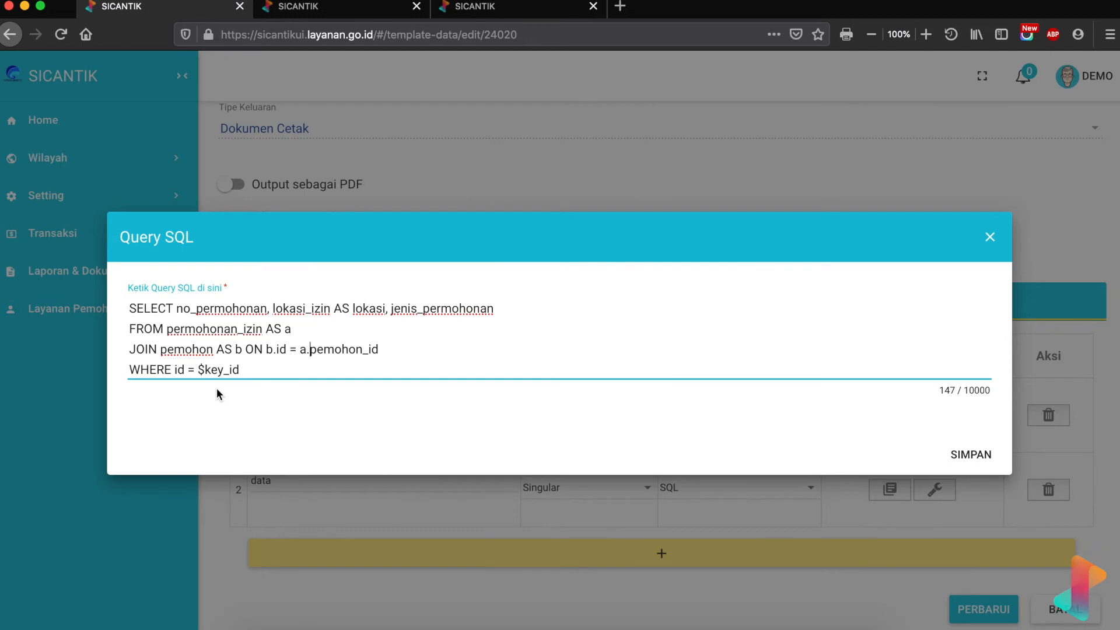
{"action": "left_click", "coordinate": [176, 370]}
{"action": "type", "text": "a."}
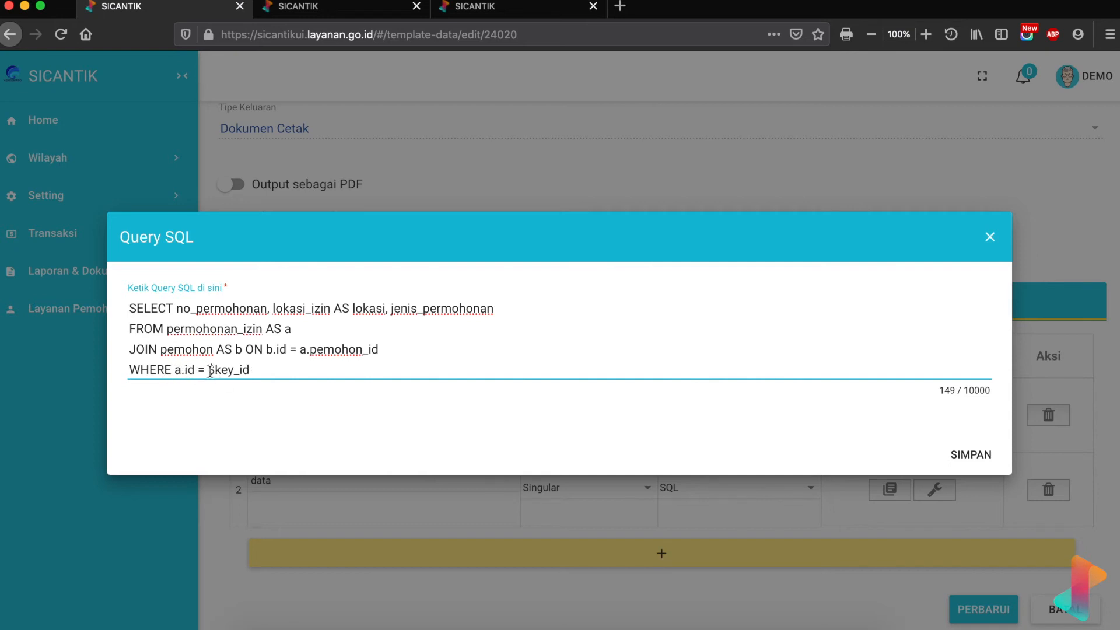
- Prefix no_permohonan, lokasi_izin and jenis_permohonan in SELECT with a
{"action": "left_click", "coordinate": [178, 309]}
{"action": "type", "text": "a."}
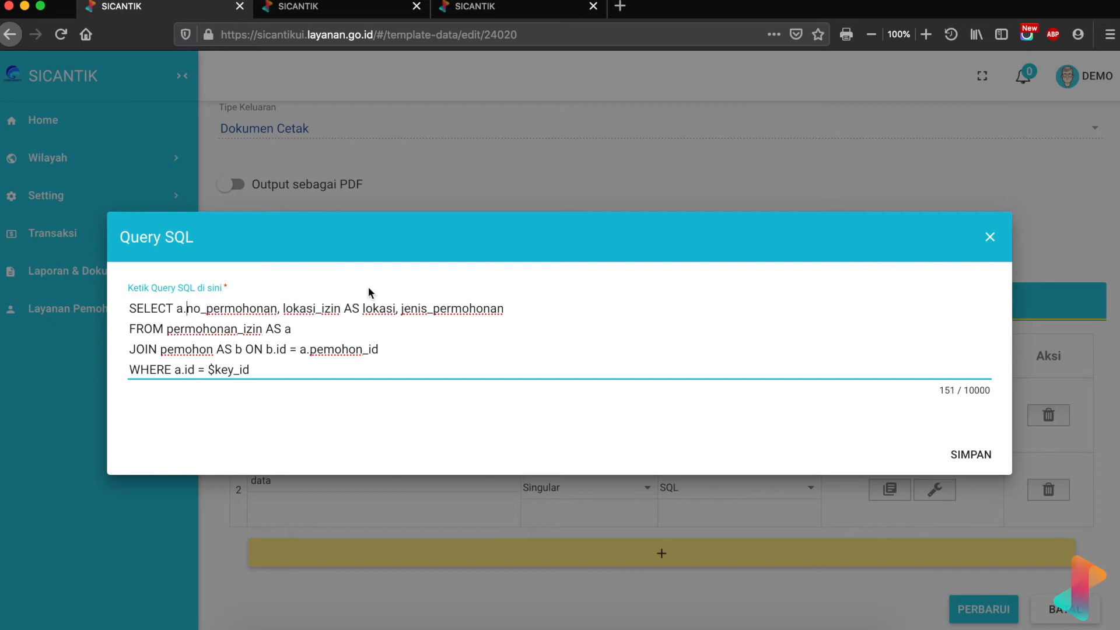
{"action": "left_click", "coordinate": [285, 308]}
{"action": "type", "text": "a."}
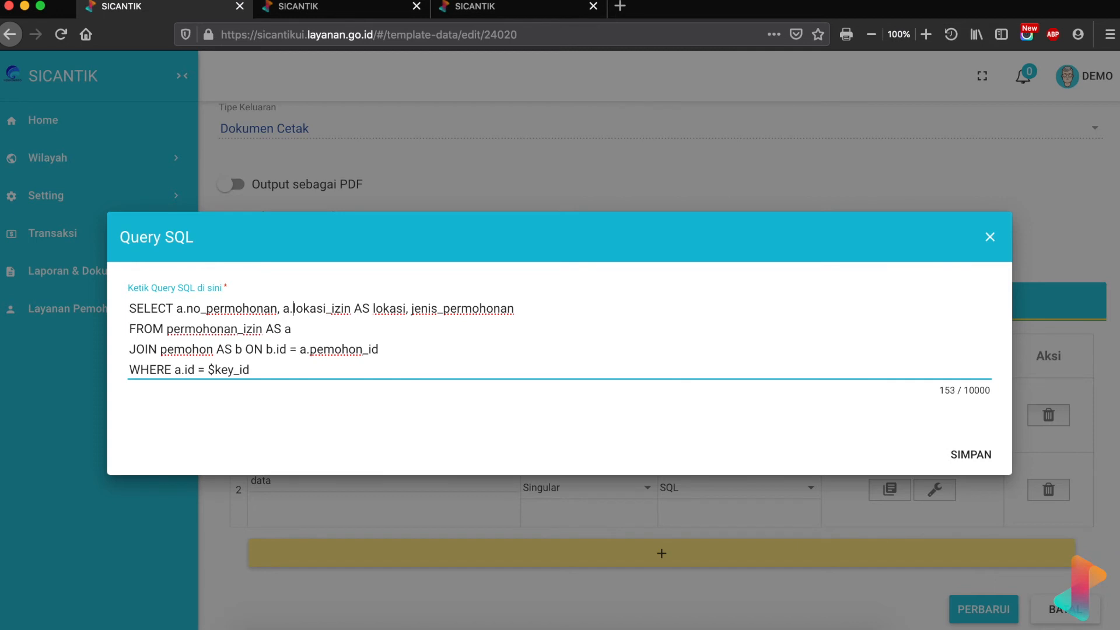
{"action": "left_click", "coordinate": [410, 308]}
{"action": "type", "text": "a."}
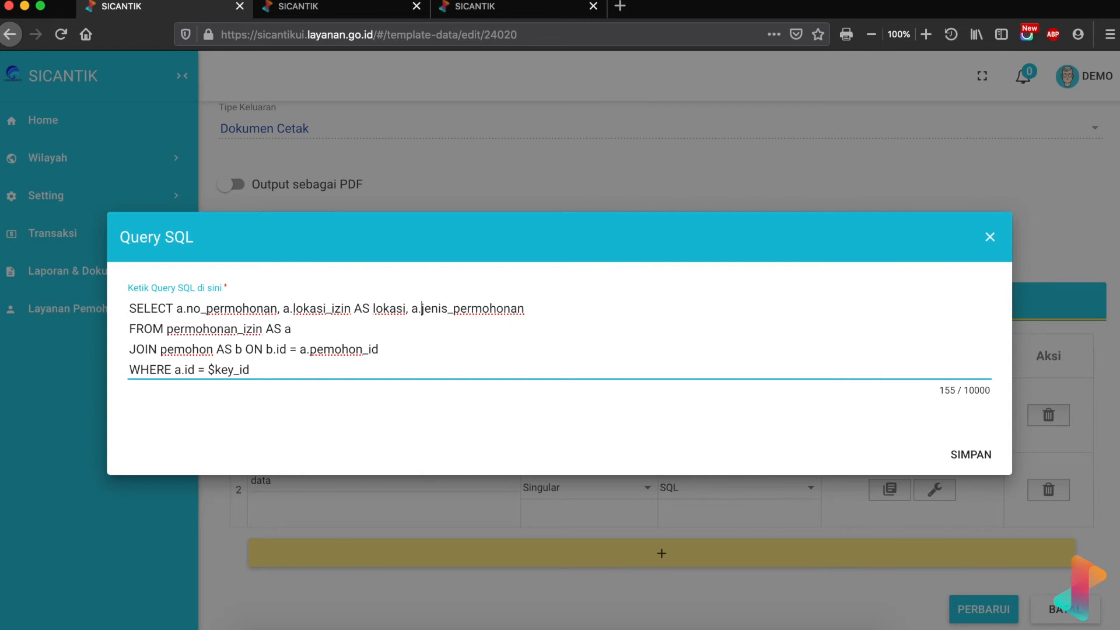
{"action": "left_click", "coordinate": [490, 5]}
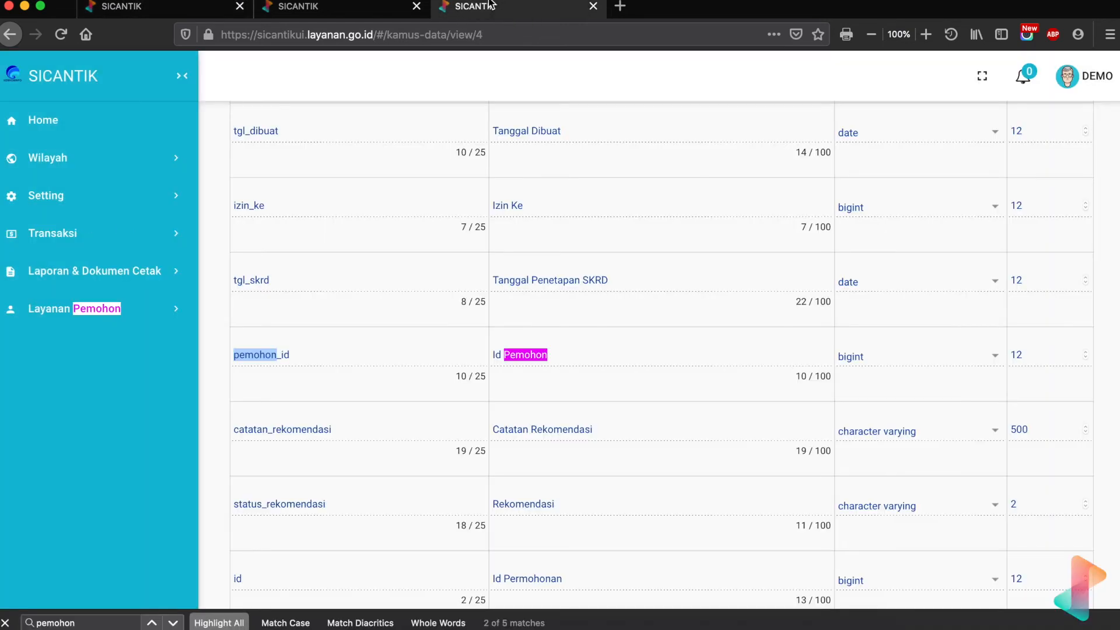
- Append b.nama and b.alamat to the SELECT list after checking the pemohon columns
{"action": "left_click", "coordinate": [358, 7]}
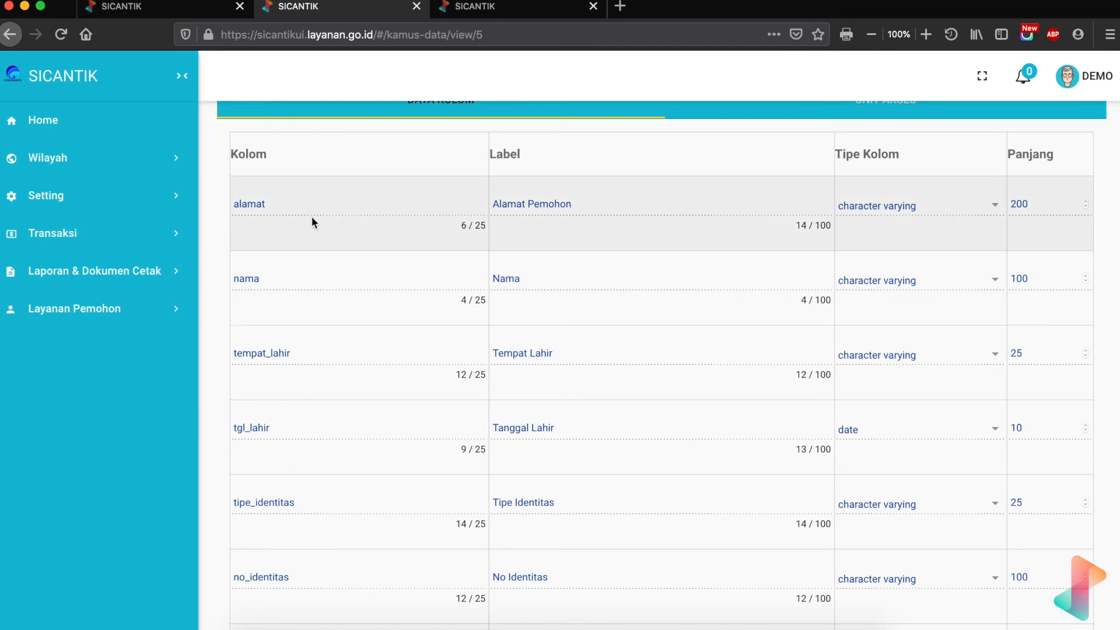
{"action": "scroll", "coordinate": [327, 560], "scroll_direction": "down", "scroll_amount": 3}
{"action": "scroll", "coordinate": [327, 560], "scroll_direction": "up", "scroll_amount": 5}
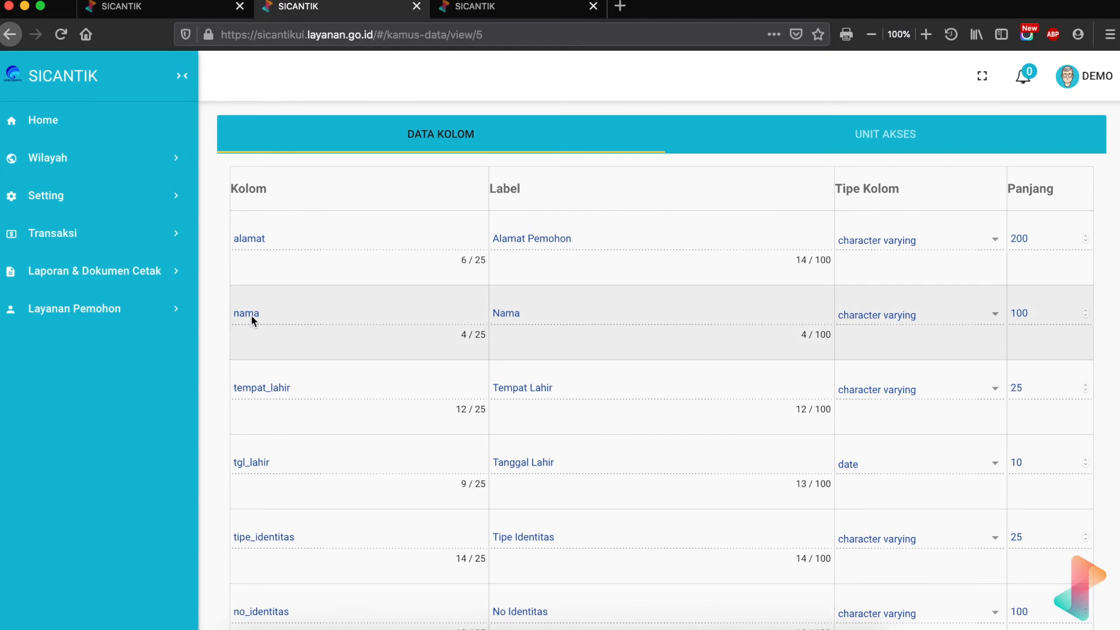
{"action": "key", "text": "ctrl+Up"}
{"action": "left_click", "coordinate": [821, 231]}
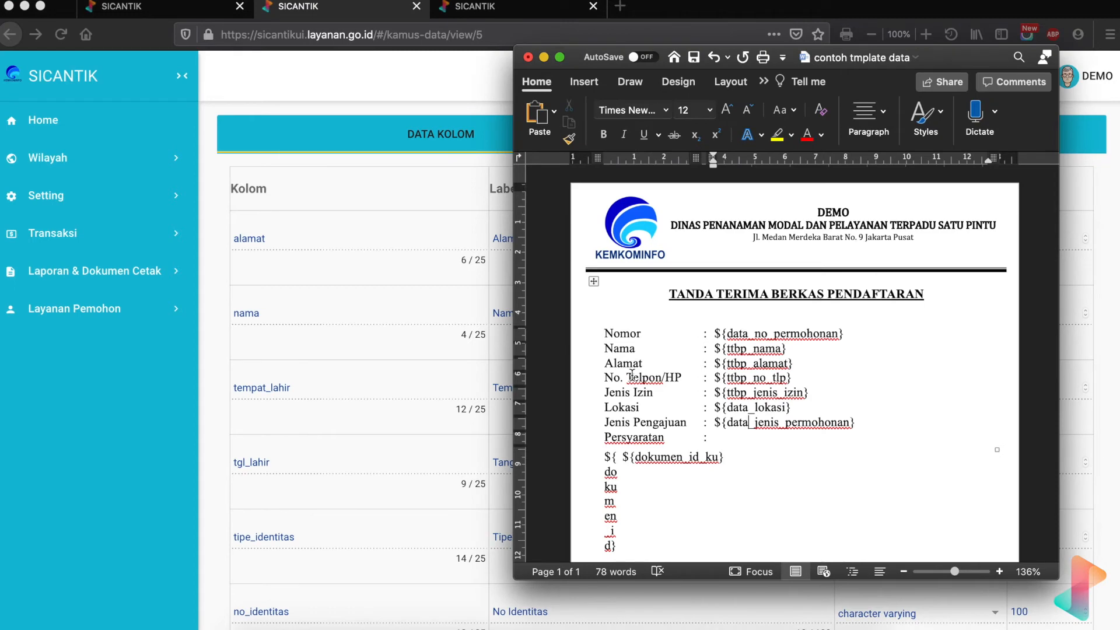
{"action": "left_click", "coordinate": [330, 351]}
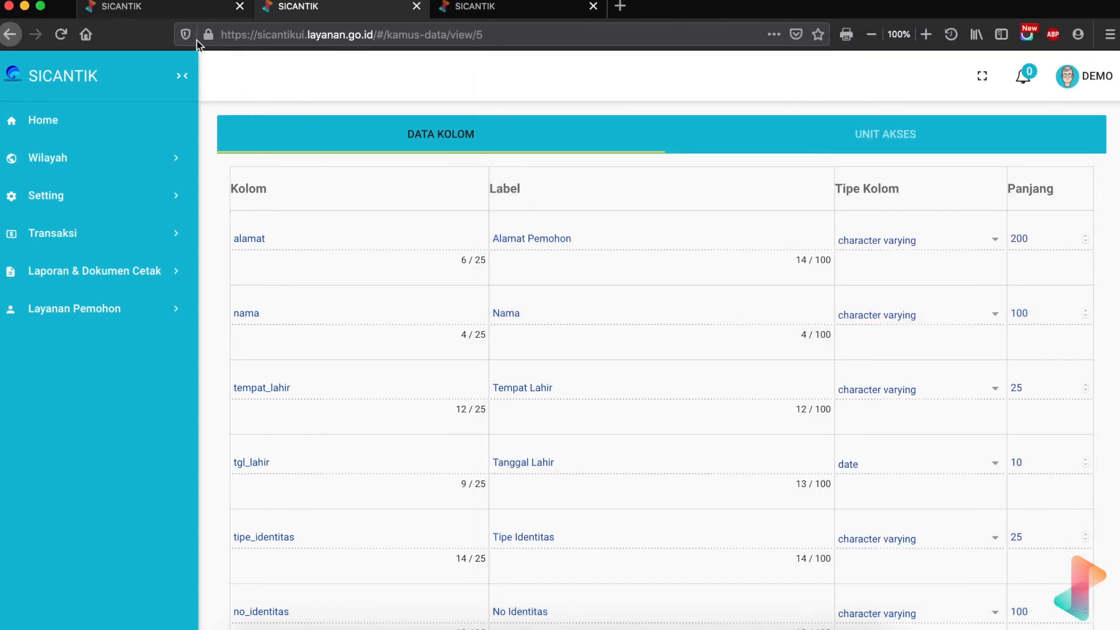
{"action": "left_click", "coordinate": [180, 7]}
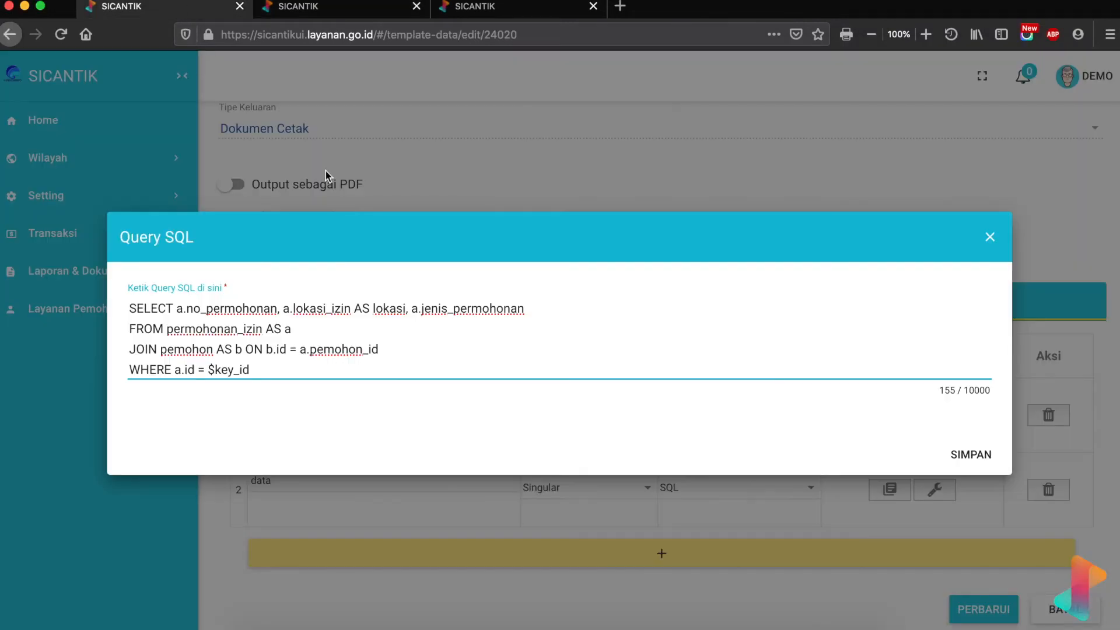
{"action": "left_click", "coordinate": [550, 302]}
{"action": "type", "text": ","}
{"action": "type", "text": "b.nama, b.alamat,"}
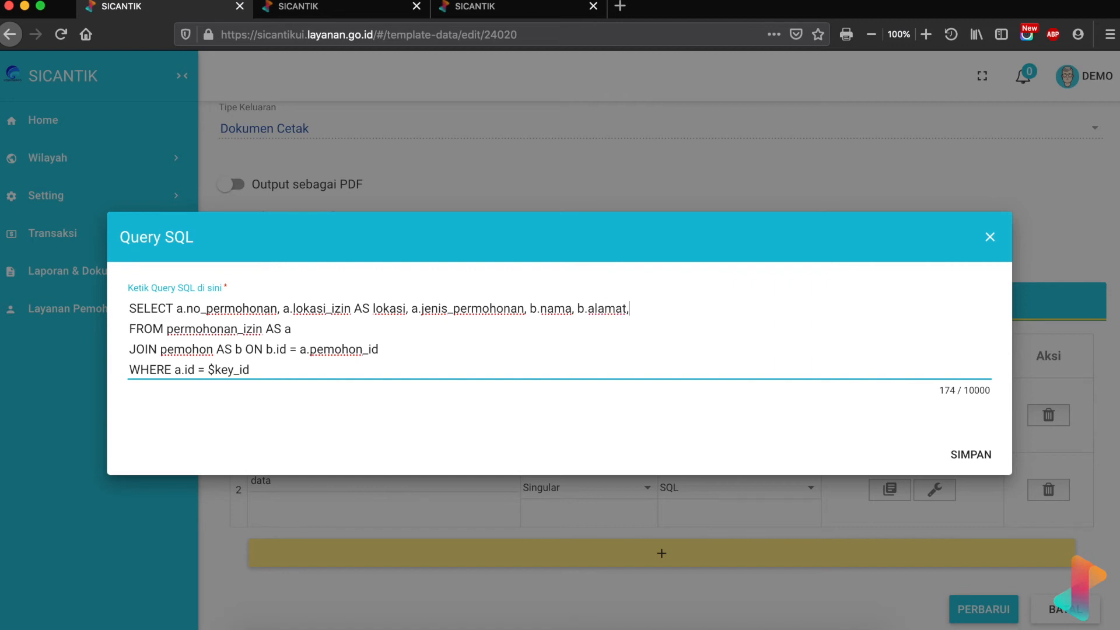
- Add b.no_tlp and b.no_hp to the SELECT list and save the query
{"action": "left_click", "coordinate": [493, 7]}
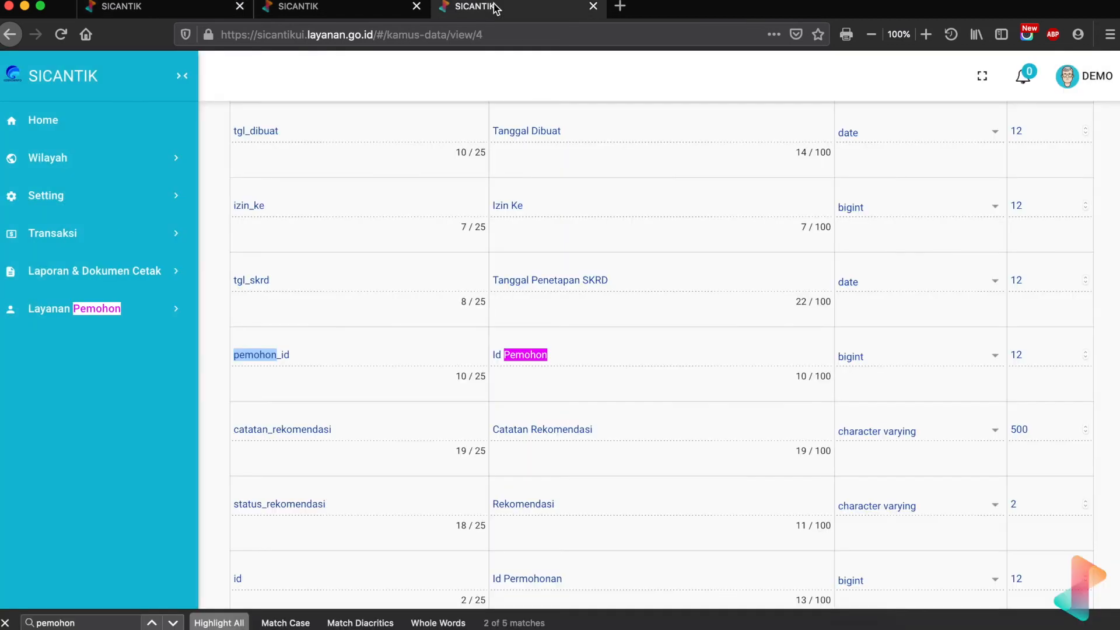
{"action": "left_click", "coordinate": [341, 7]}
{"action": "scroll", "coordinate": [398, 368], "scroll_direction": "down", "scroll_amount": 9}
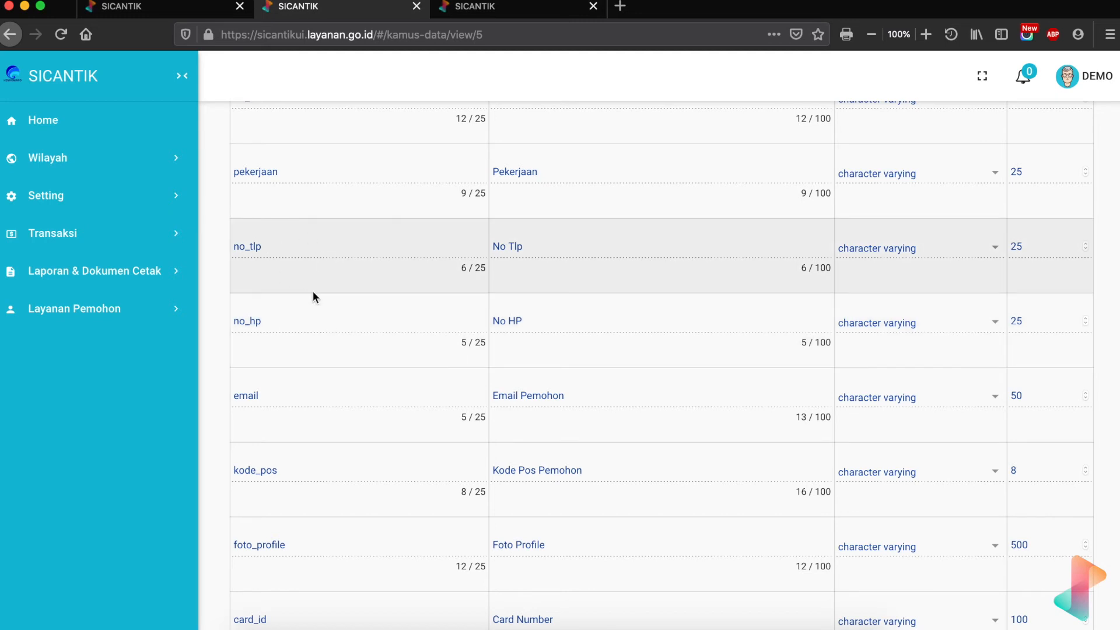
{"action": "left_click", "coordinate": [189, 8]}
{"action": "type", "text": "b.no_"}
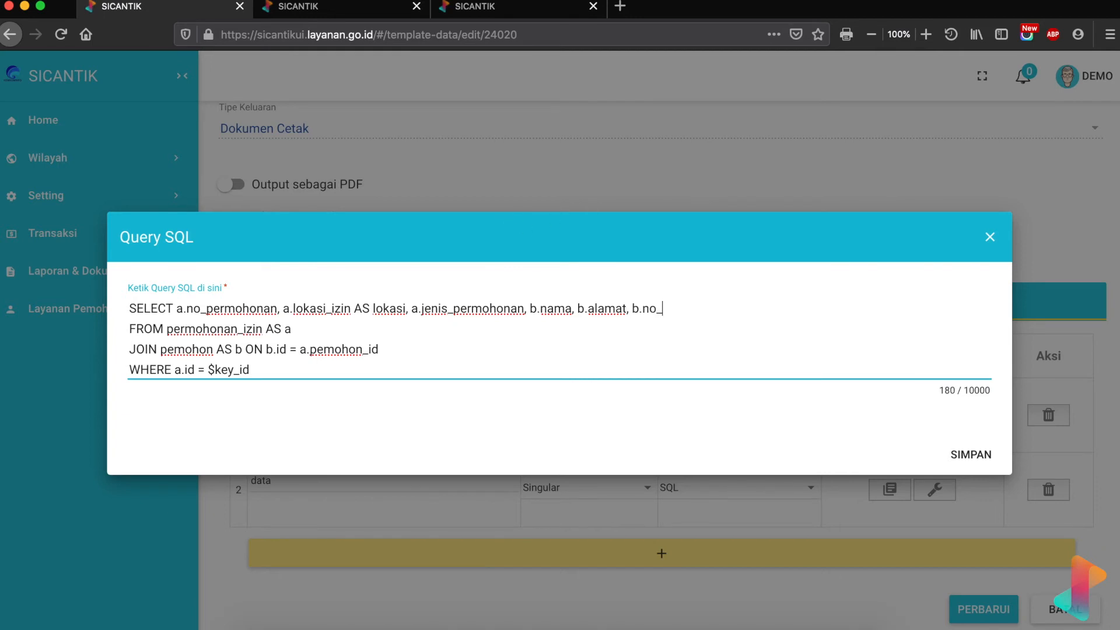
{"action": "type", "text": "tlp, b.no_hp"}
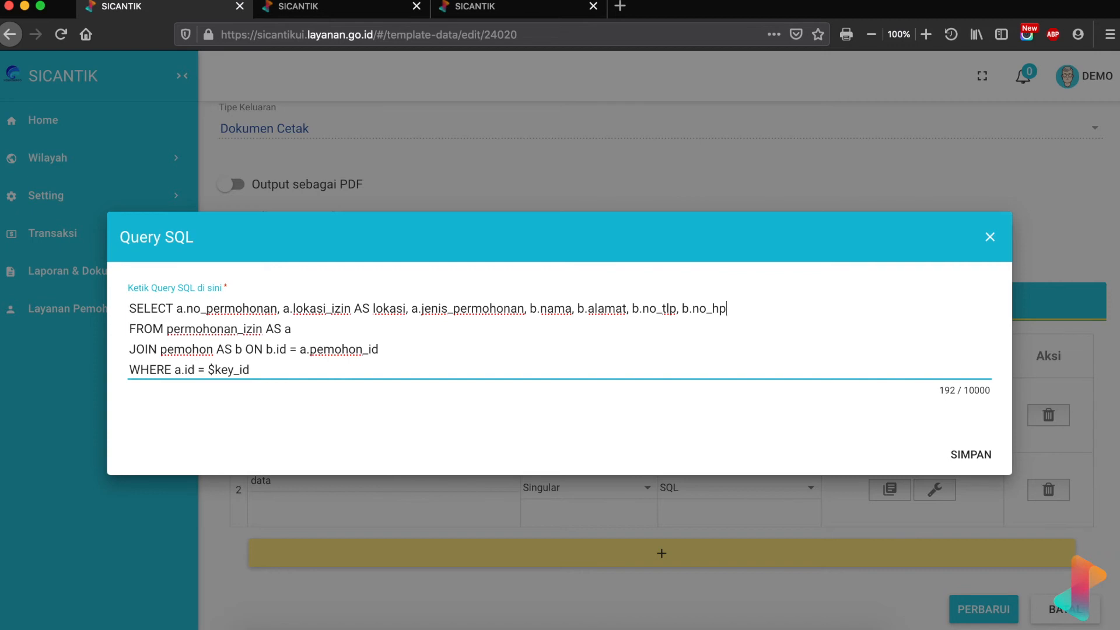
{"action": "left_click", "coordinate": [972, 455]}
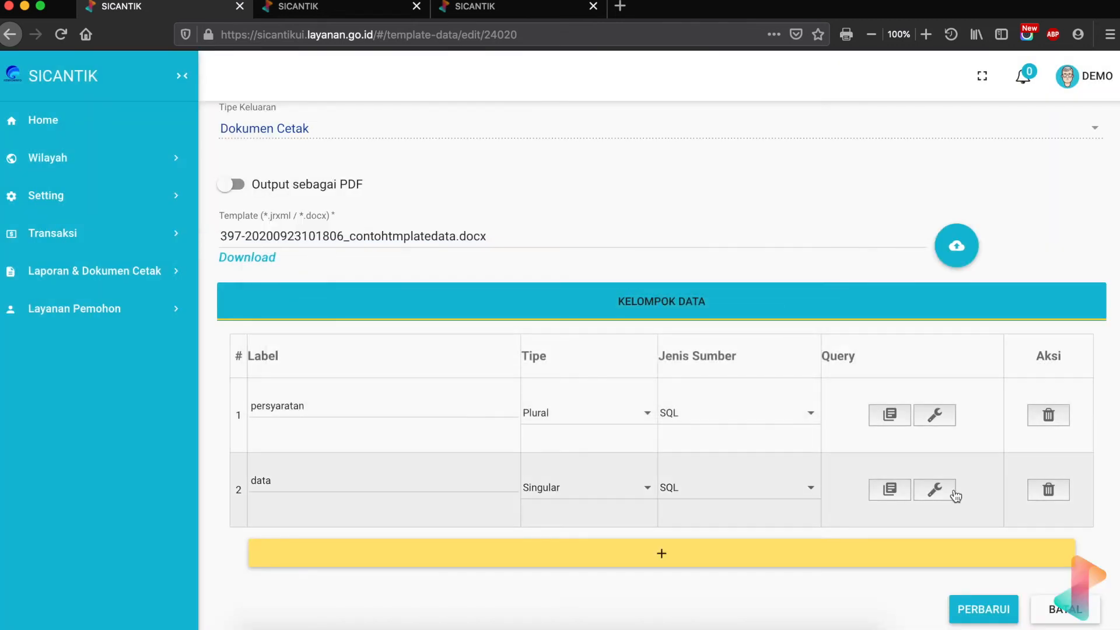
{"action": "left_click", "coordinate": [953, 493]}
- Test-run the data query with $key_id 280131 and review the returned fields
{"action": "left_click", "coordinate": [192, 217]}
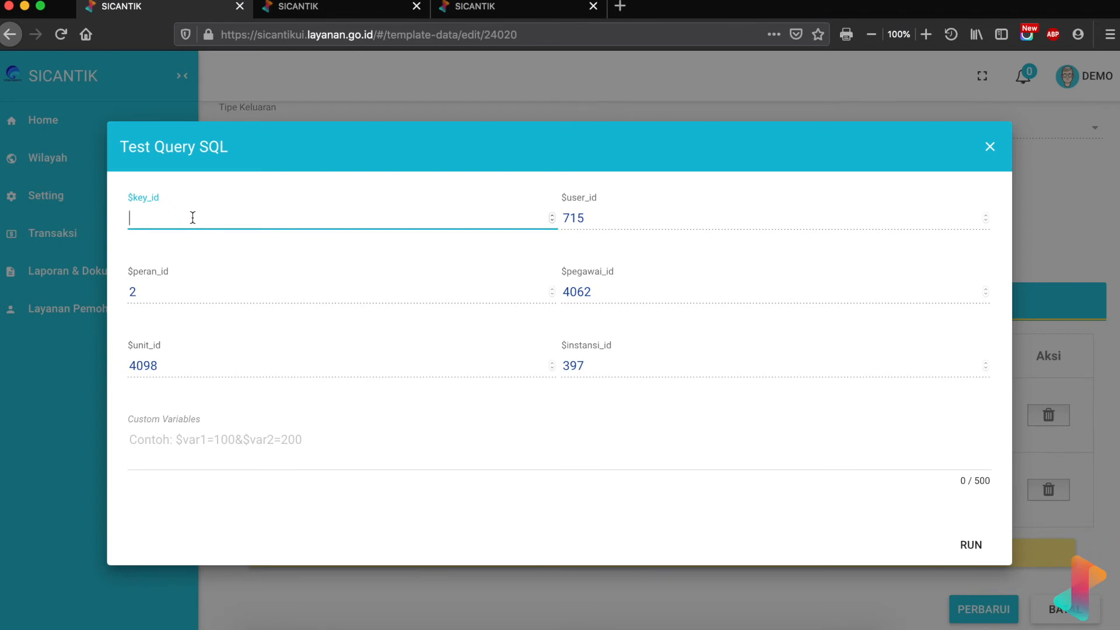
{"action": "type", "text": "280131"}
{"action": "left_click", "coordinate": [968, 546]}
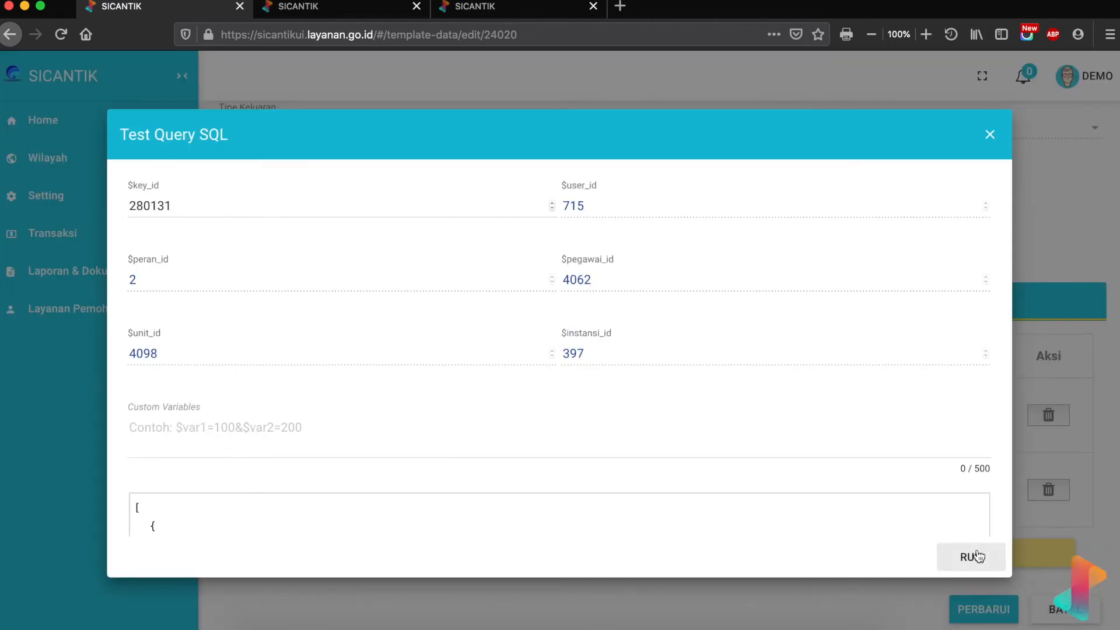
{"action": "scroll", "coordinate": [551, 436], "scroll_direction": "down", "scroll_amount": 5}
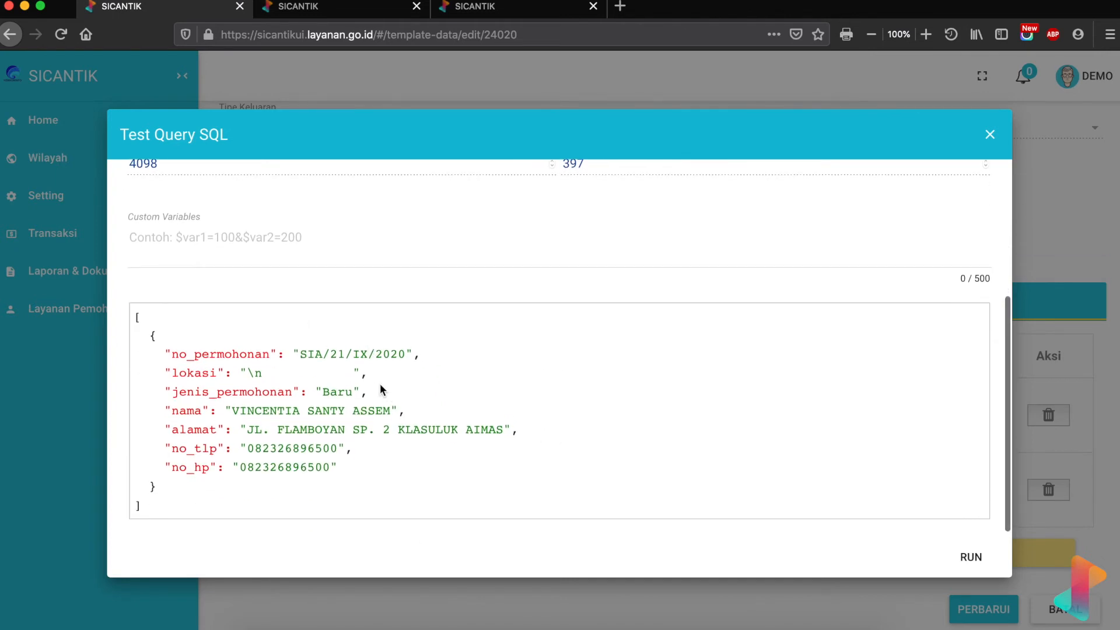
{"action": "scroll", "coordinate": [376, 383], "scroll_direction": "up", "scroll_amount": 5}
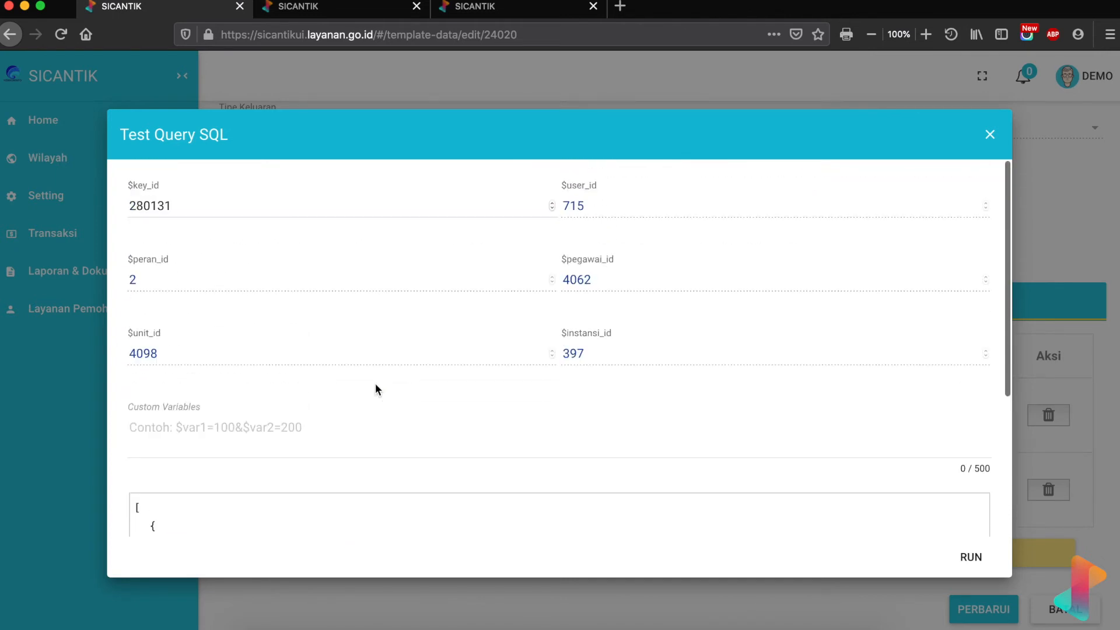
{"action": "scroll", "coordinate": [345, 417], "scroll_direction": "down", "scroll_amount": 5}
{"action": "scroll", "coordinate": [275, 319], "scroll_direction": "up", "scroll_amount": 4}
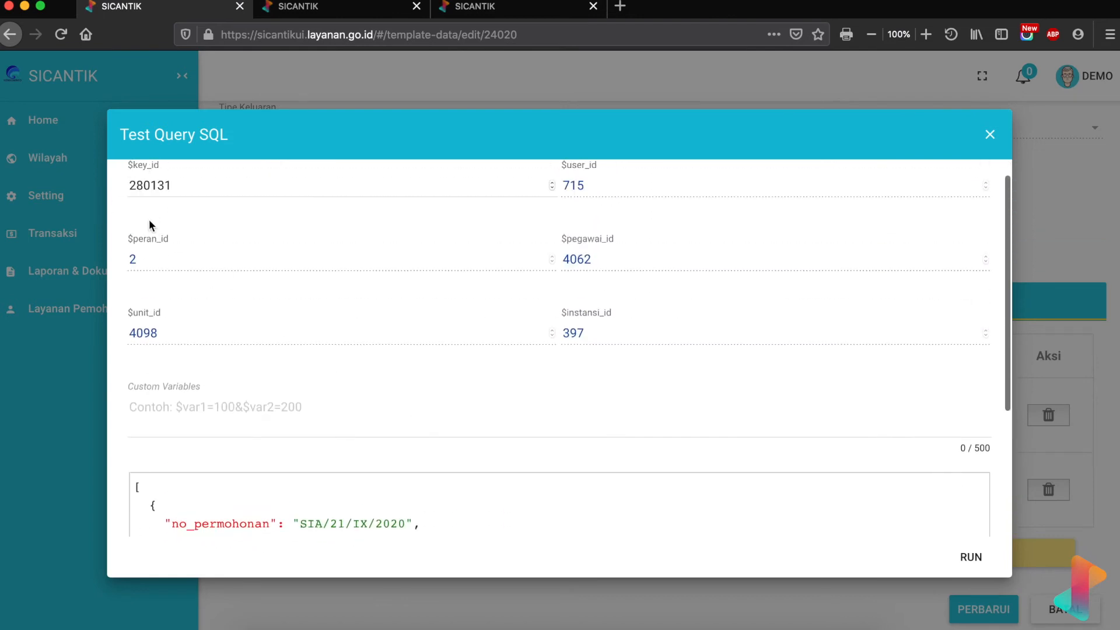
{"action": "scroll", "coordinate": [296, 368], "scroll_direction": "down", "scroll_amount": 5}
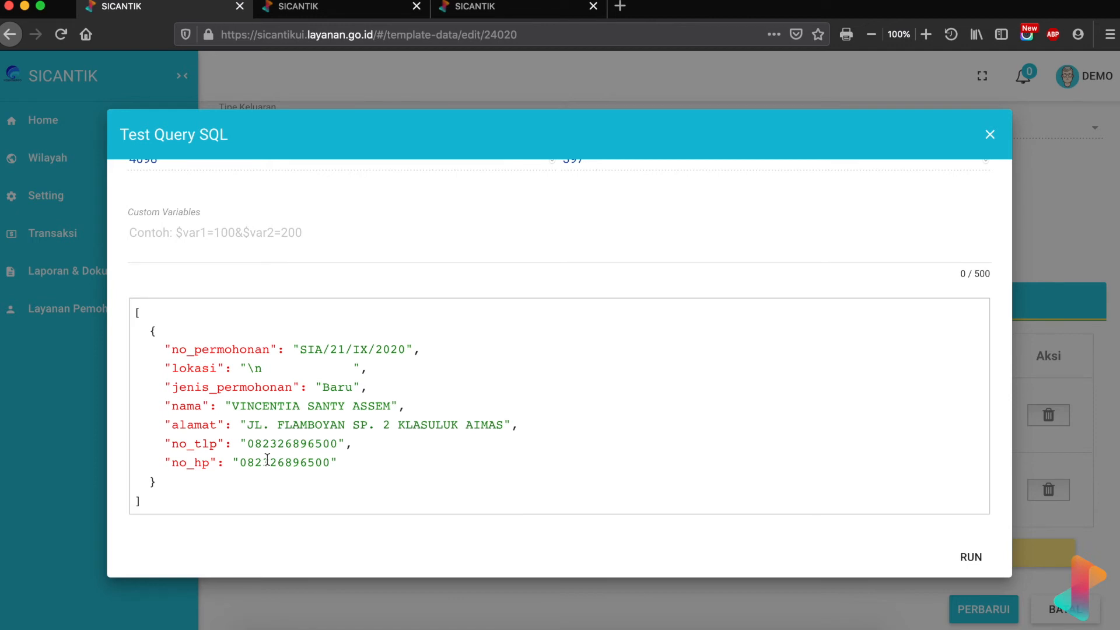
{"action": "scroll", "coordinate": [265, 350], "scroll_direction": "up", "scroll_amount": 4}
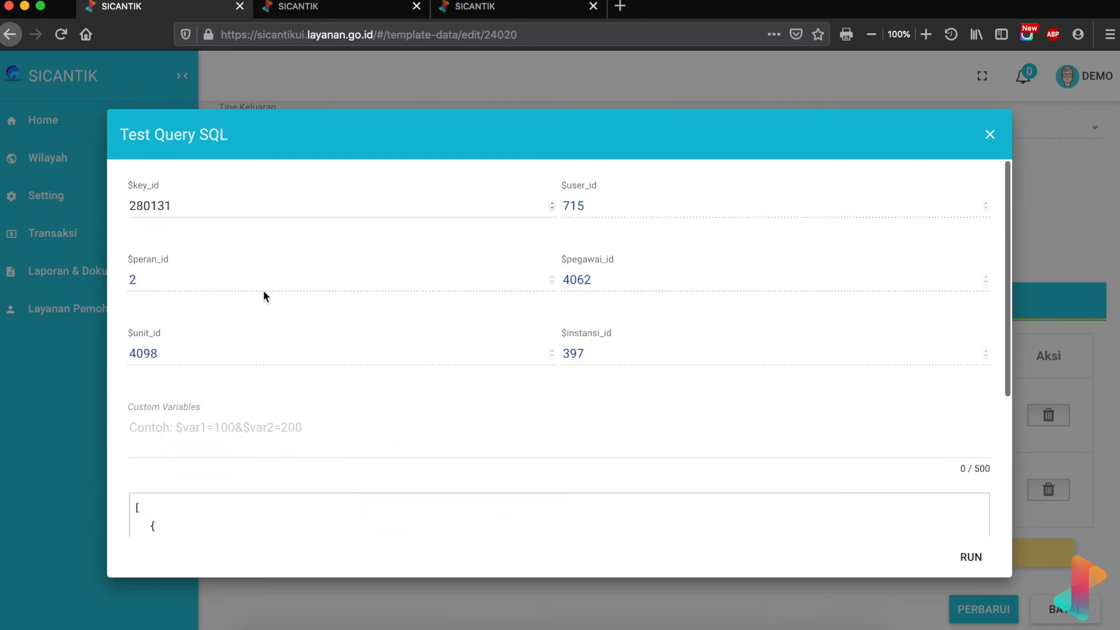
- Rerun the test with $key_id 280132, then close the Test Query SQL dialog
{"action": "left_click", "coordinate": [237, 204]}
{"action": "key", "text": "BackSpace"}
{"action": "type", "text": "2"}
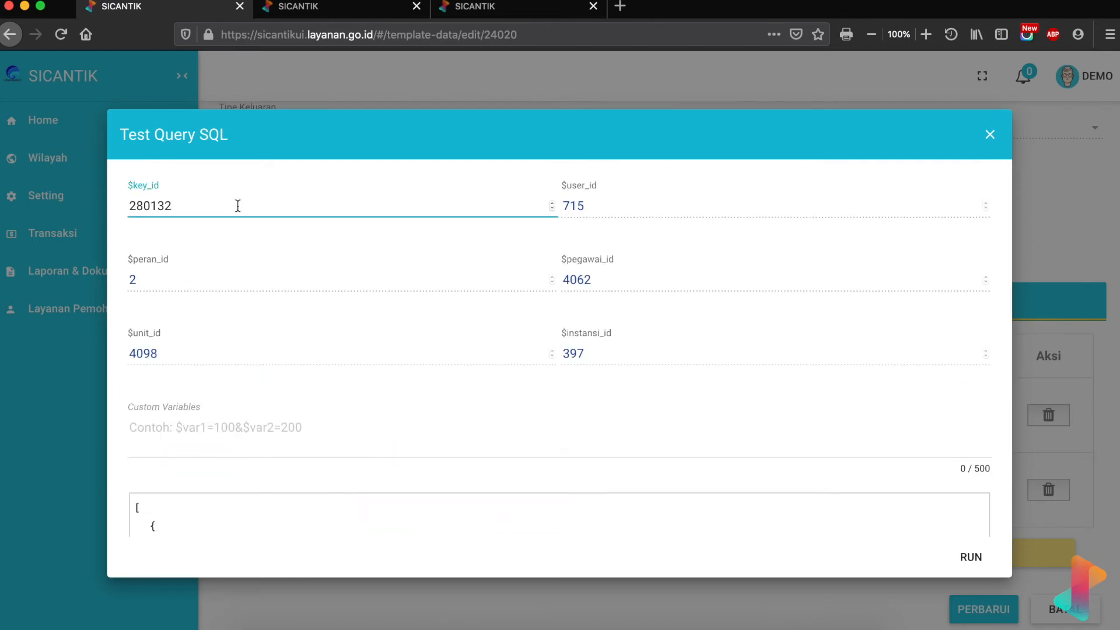
{"action": "left_click", "coordinate": [971, 557]}
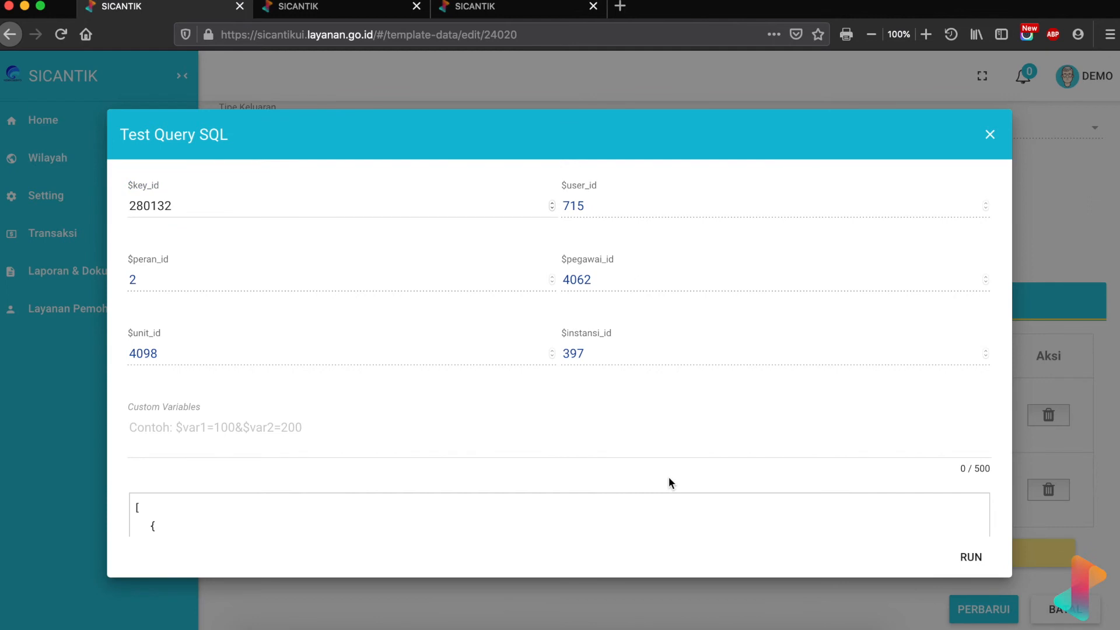
{"action": "scroll", "coordinate": [669, 478], "scroll_direction": "down", "scroll_amount": 3}
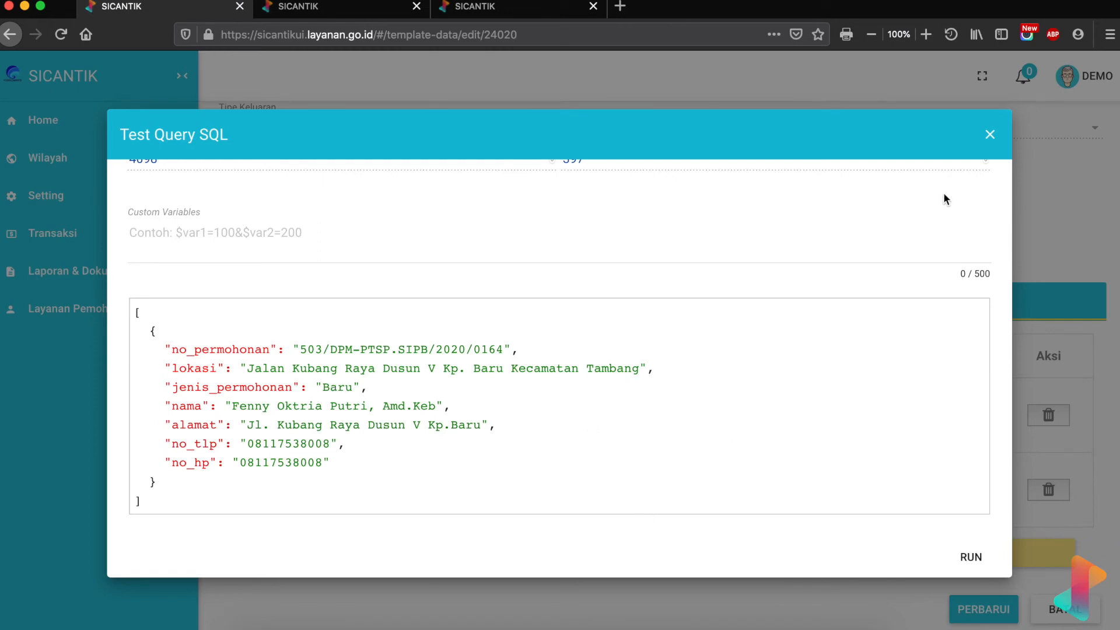
{"action": "left_click", "coordinate": [996, 134]}
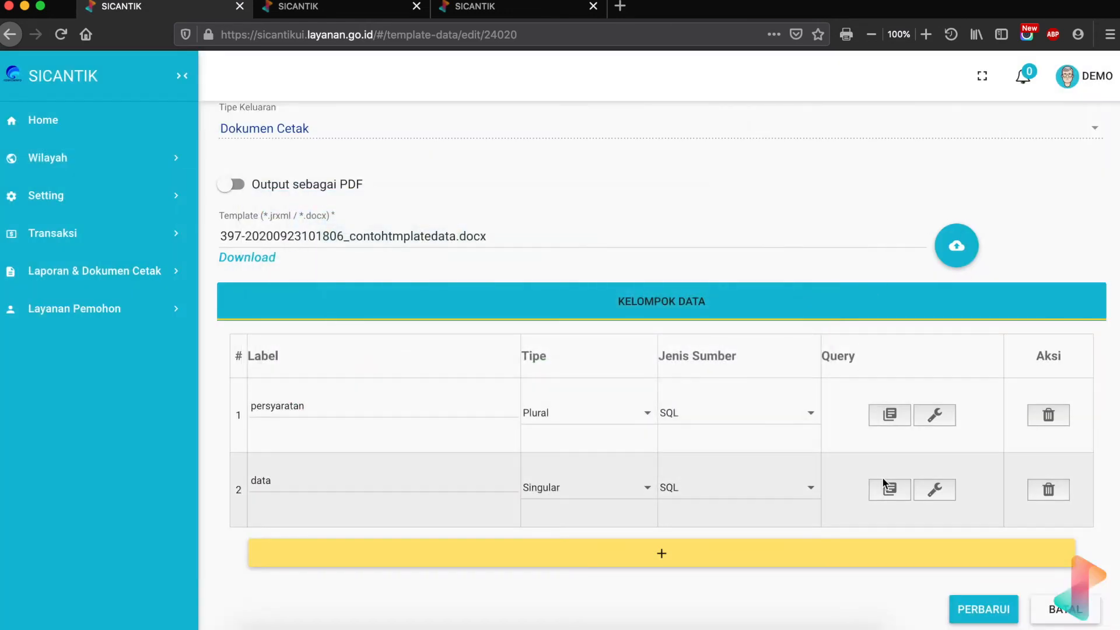
- Beside the query, change the ttbp prefix to data in the Word template's Nama, Alamat and phone placeholders
{"action": "left_click", "coordinate": [886, 490]}
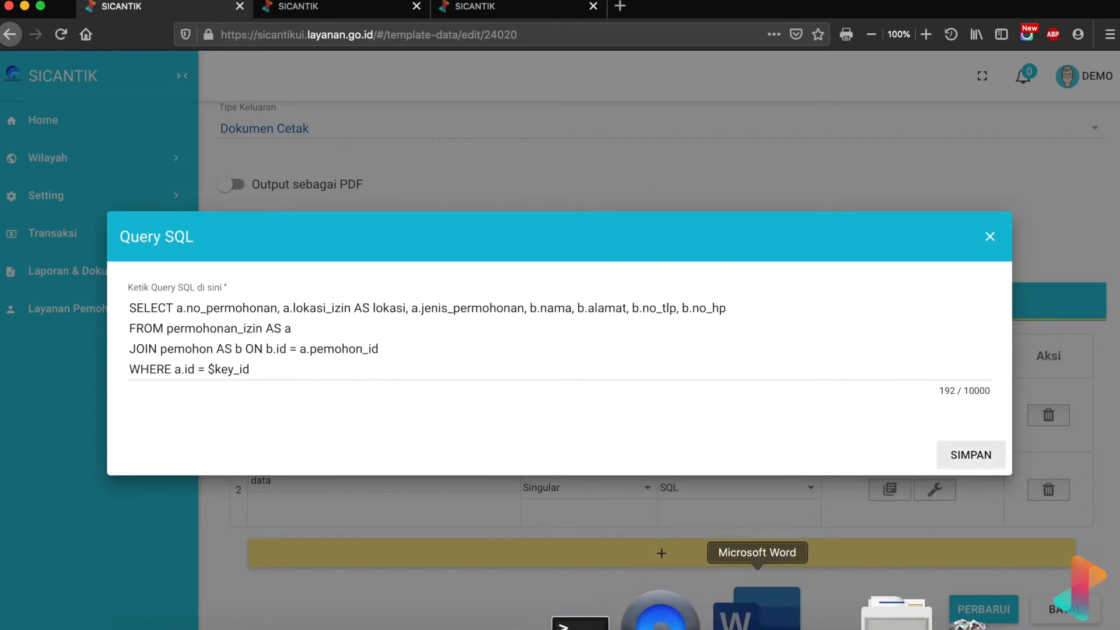
{"action": "left_click", "coordinate": [740, 613]}
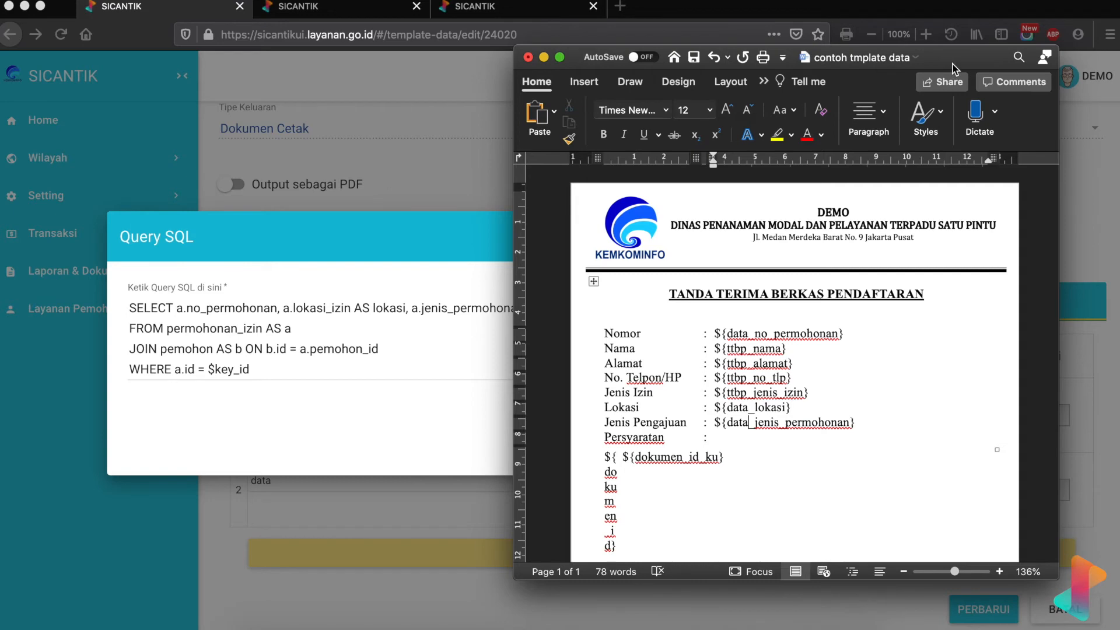
{"action": "left_click_drag", "start_coordinate": [952, 65], "coordinate": [421, 67]}
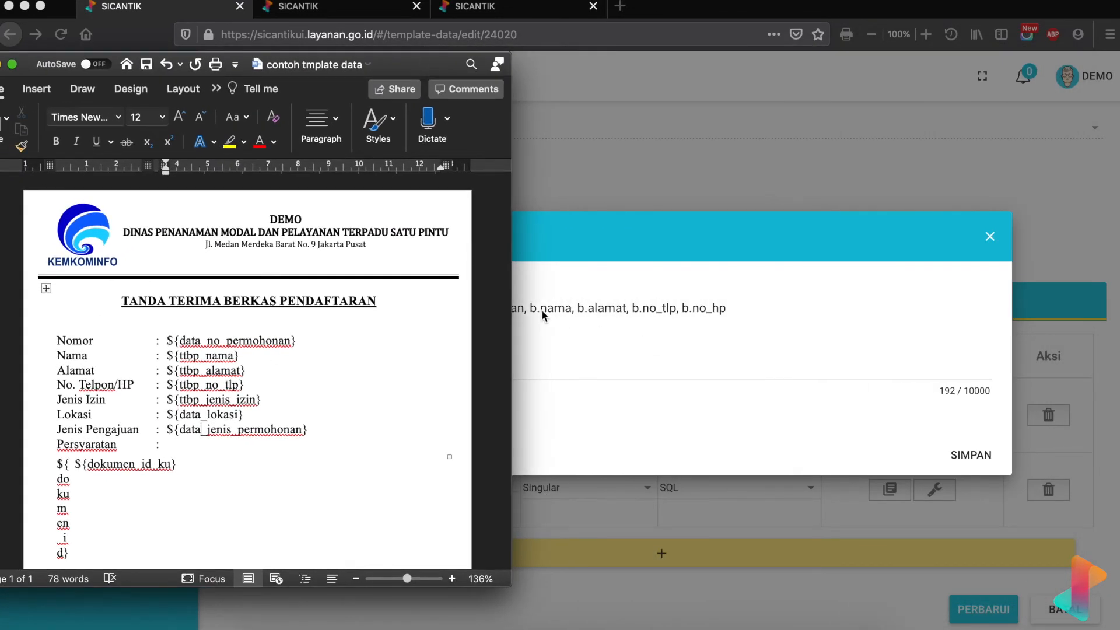
{"action": "double_click", "coordinate": [188, 355]}
{"action": "type", "text": "data"}
{"action": "double_click", "coordinate": [189, 371]}
{"action": "type", "text": "data"}
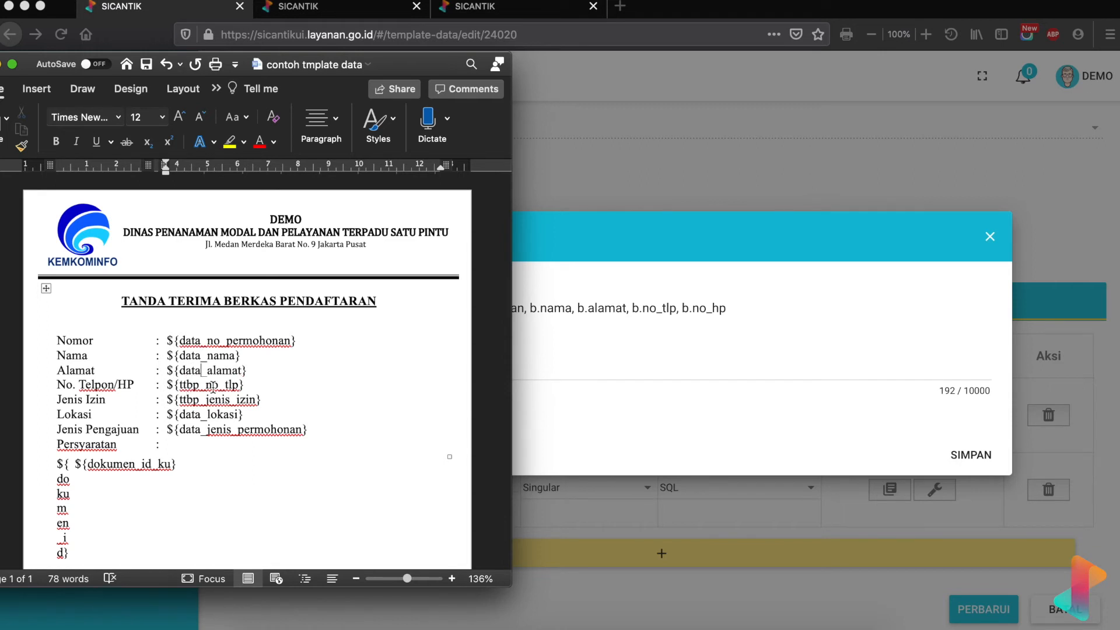
{"action": "double_click", "coordinate": [192, 387]}
{"action": "type", "text": "data"}
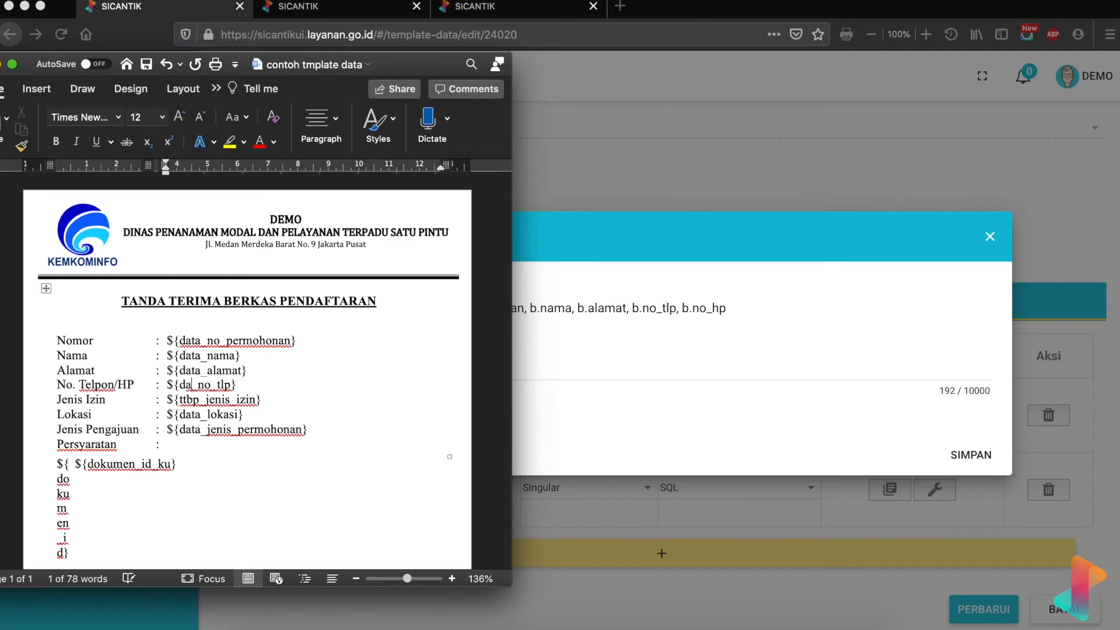
- Extend the phone line to read ${data_no_tlp} / ${data_no_hp} by copying and editing the placeholder
{"action": "left_click", "coordinate": [254, 388]}
{"action": "type", "text": "/"}
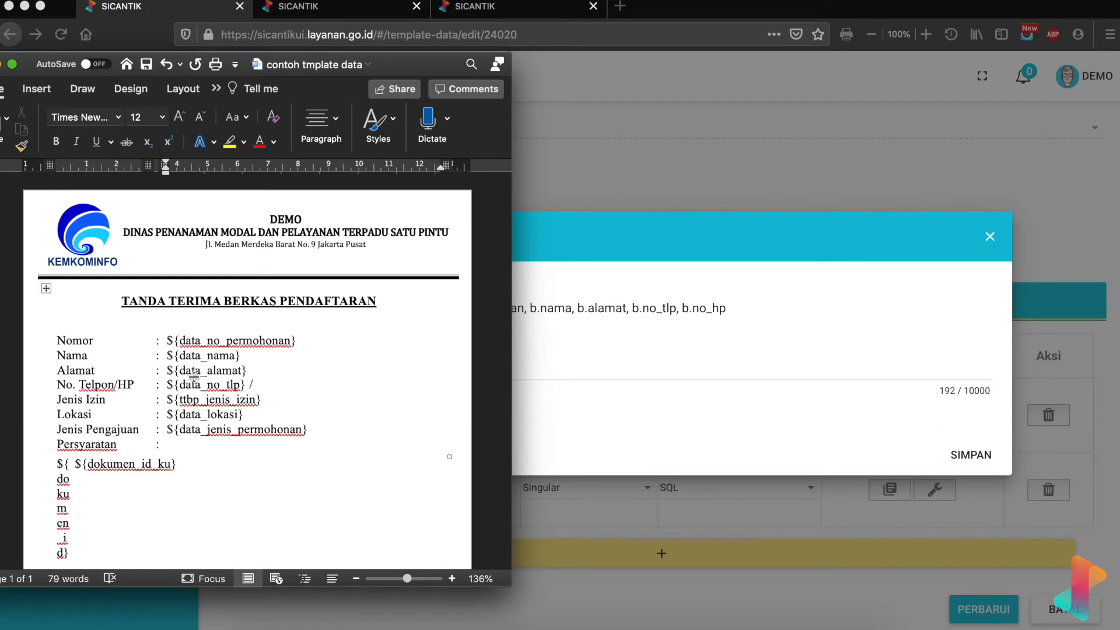
{"action": "mouse_move", "coordinate": [166, 386]}
{"action": "left_mouse_down"}
{"action": "mouse_move", "coordinate": [238, 385]}
{"action": "mouse_move", "coordinate": [168, 386]}
{"action": "left_mouse_up"}
{"action": "key", "text": "super+c"}
{"action": "left_click", "coordinate": [281, 386]}
{"action": "key", "text": "super+v"}
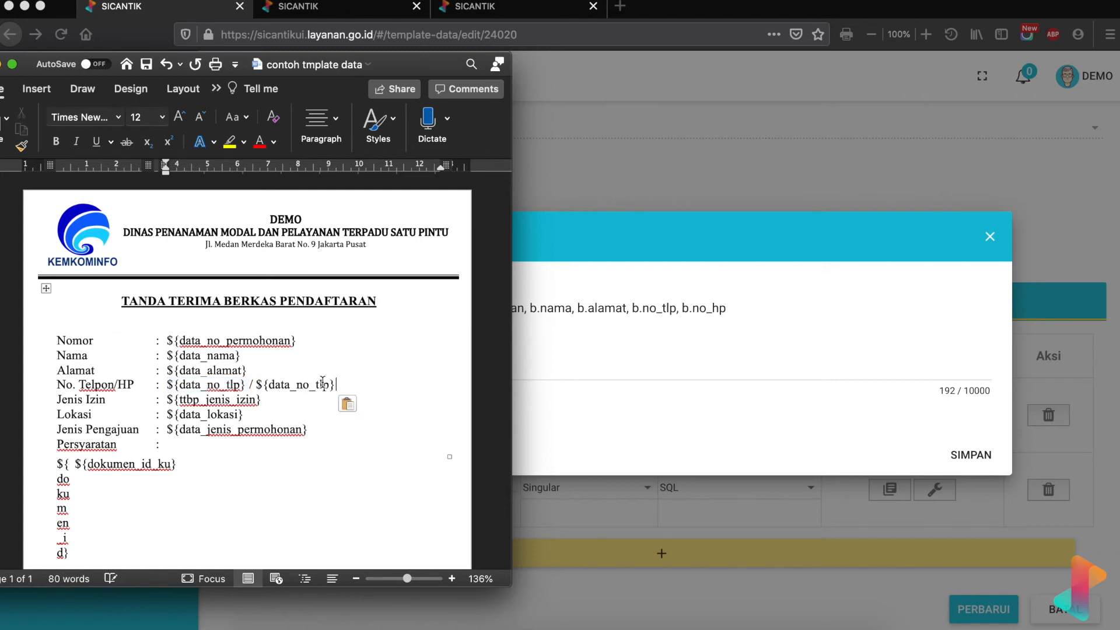
{"action": "left_click", "coordinate": [319, 385]}
{"action": "key", "text": "BackSpace"}
{"action": "key", "text": "BackSpace"}
{"action": "type", "text": "h"}
{"action": "left_click_drag", "start_coordinate": [56, 399], "coordinate": [108, 399]}
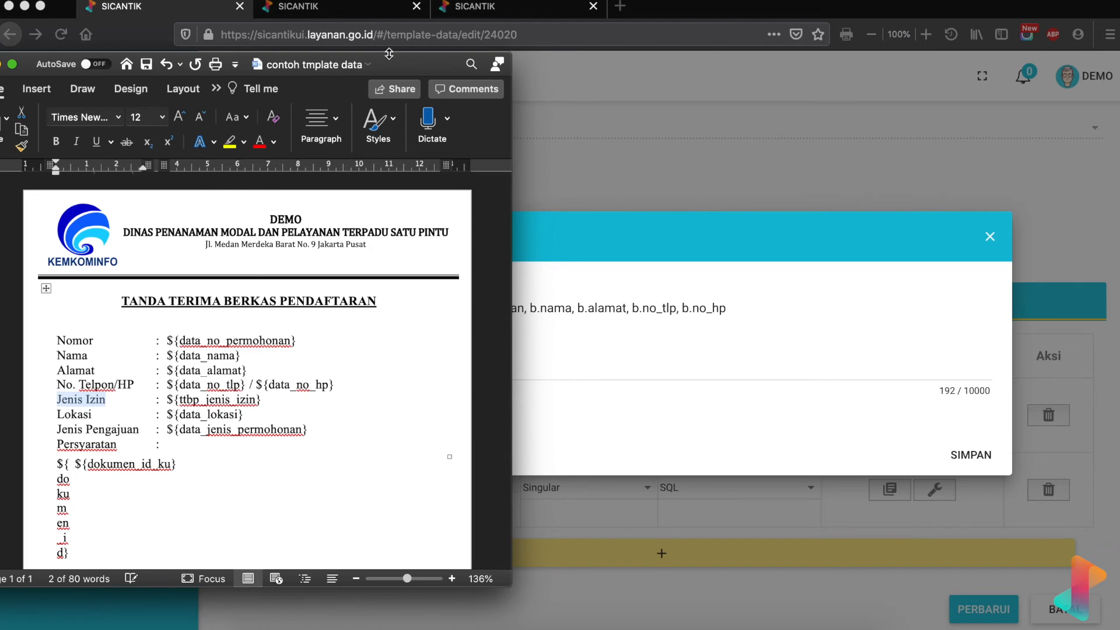
{"action": "left_click_drag", "start_coordinate": [405, 67], "coordinate": [1007, 62]}
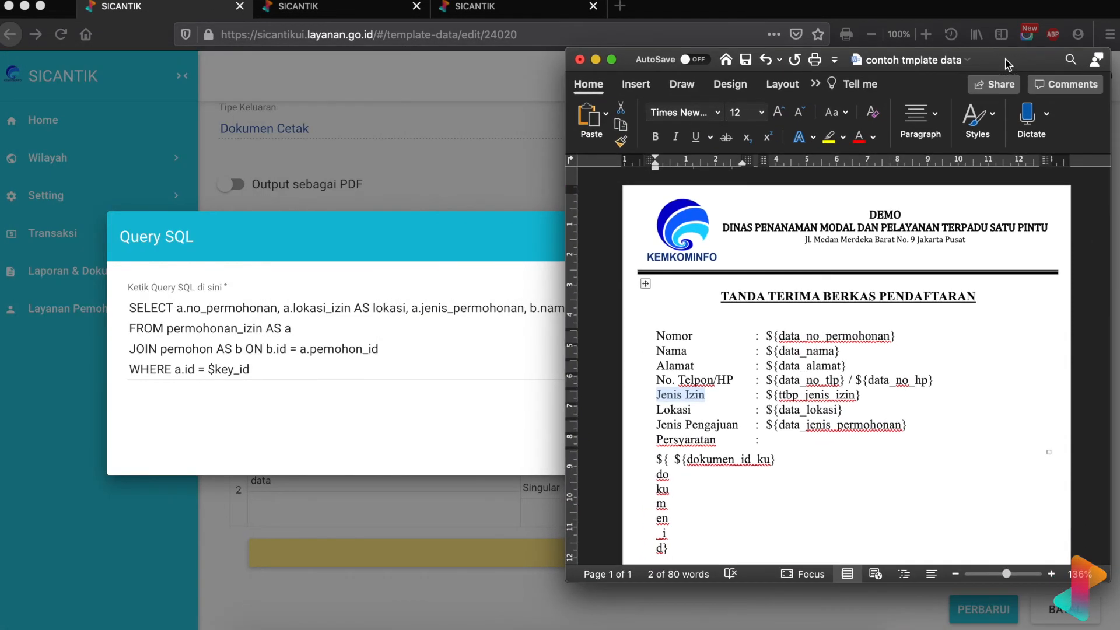
- Look up the jenis_izin_id column in the pemohon and permohonan_izin column lists
{"action": "left_click", "coordinate": [443, 10]}
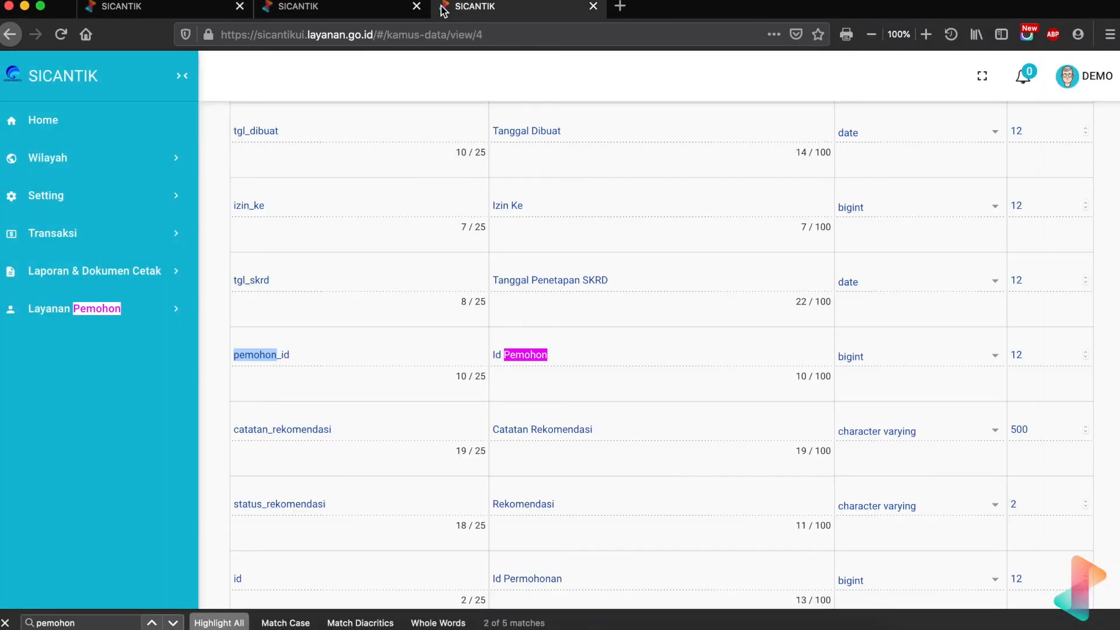
{"action": "left_click", "coordinate": [330, 12]}
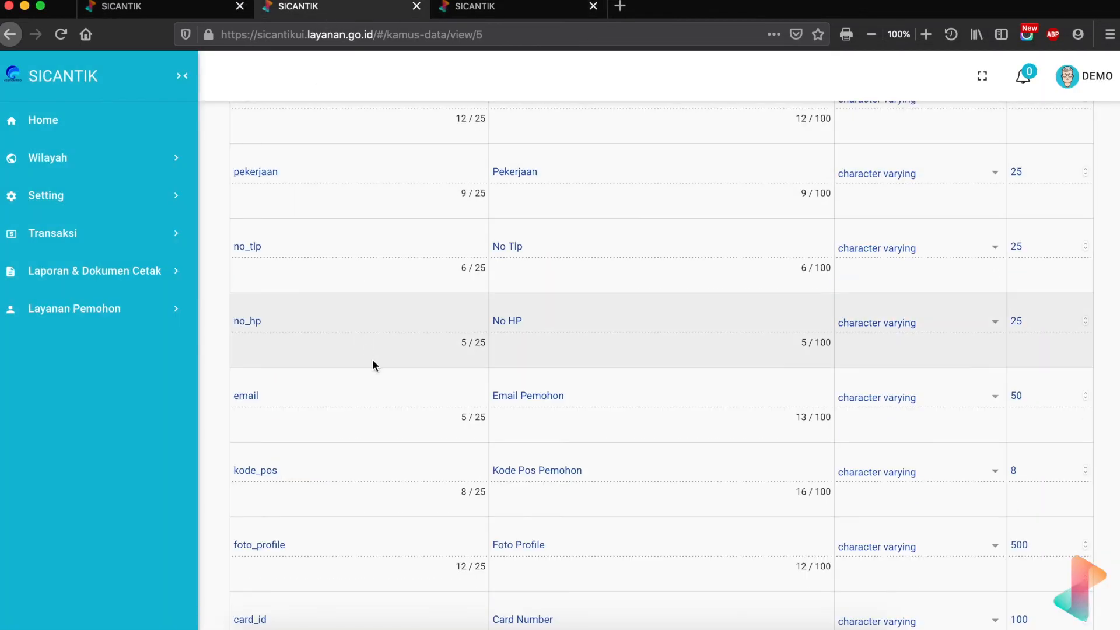
{"action": "scroll", "coordinate": [372, 360], "scroll_direction": "up", "scroll_amount": 15}
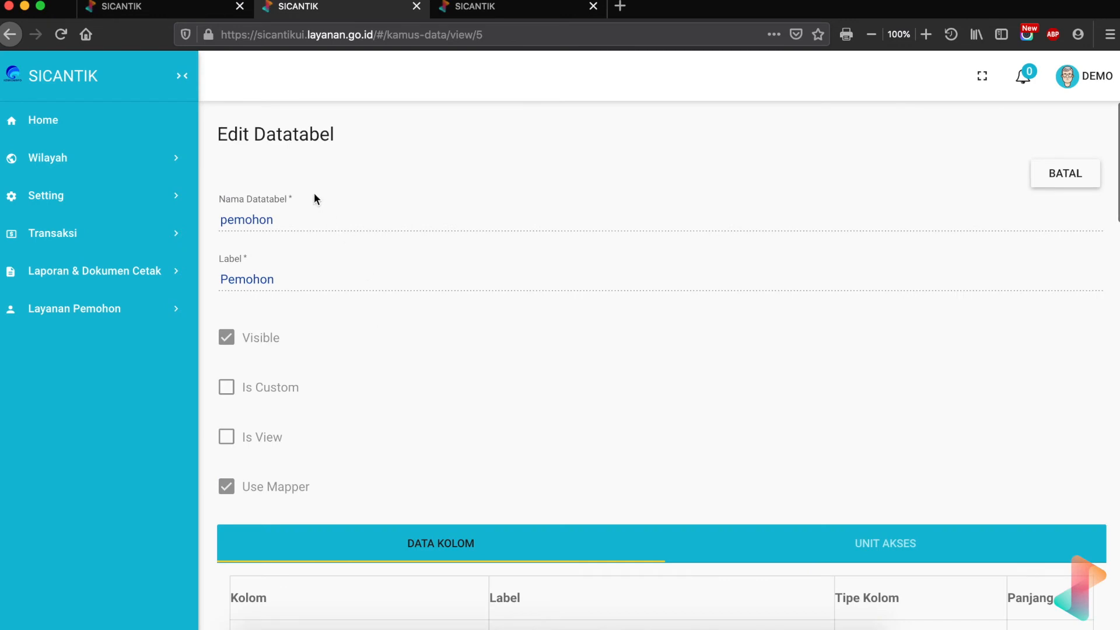
{"action": "left_click", "coordinate": [475, 9]}
{"action": "scroll", "coordinate": [444, 245], "scroll_direction": "up", "scroll_amount": 15}
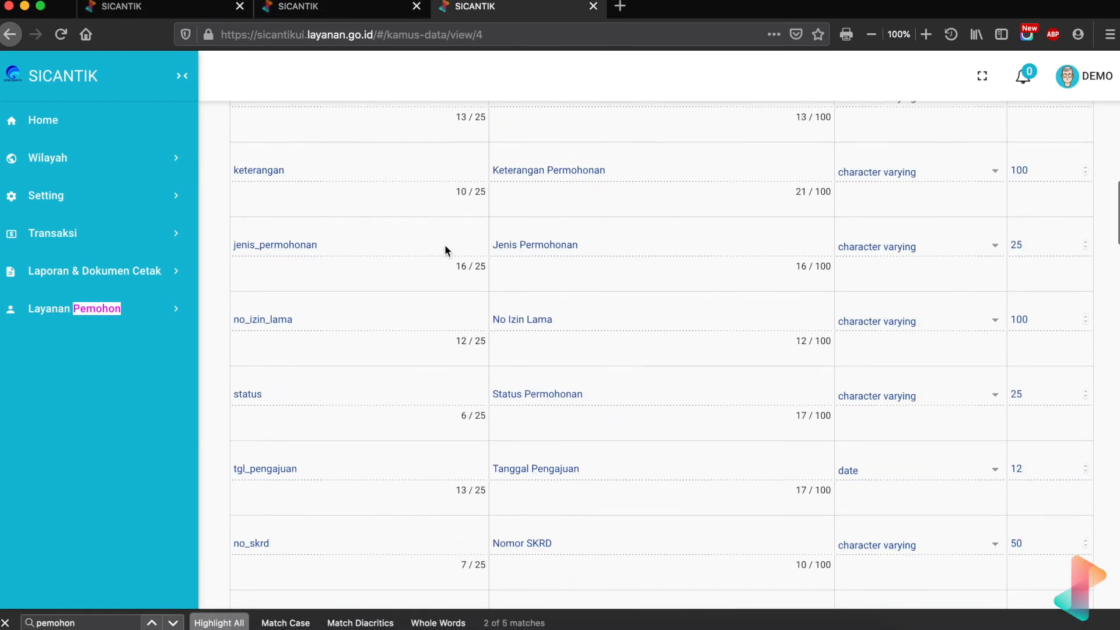
{"action": "scroll", "coordinate": [445, 250], "scroll_direction": "up", "scroll_amount": 1}
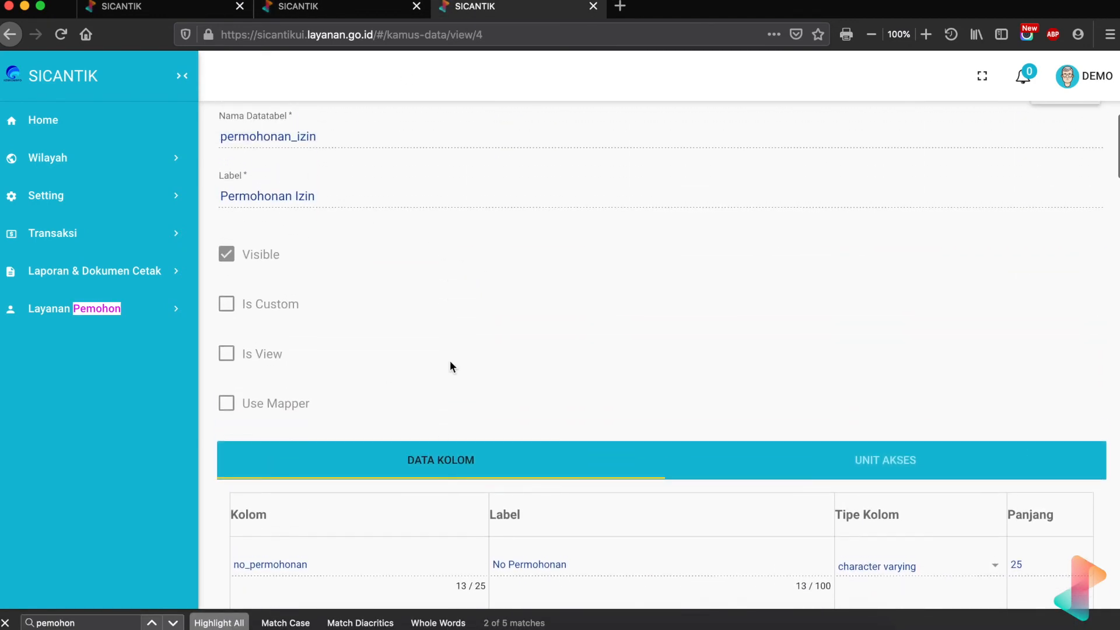
{"action": "key", "text": "super+f"}
{"action": "type", "text": "jenis"}
{"action": "key", "text": "Return"}
{"action": "key", "text": "Return"}
{"action": "key", "text": "Return"}
{"action": "key", "text": "Return"}
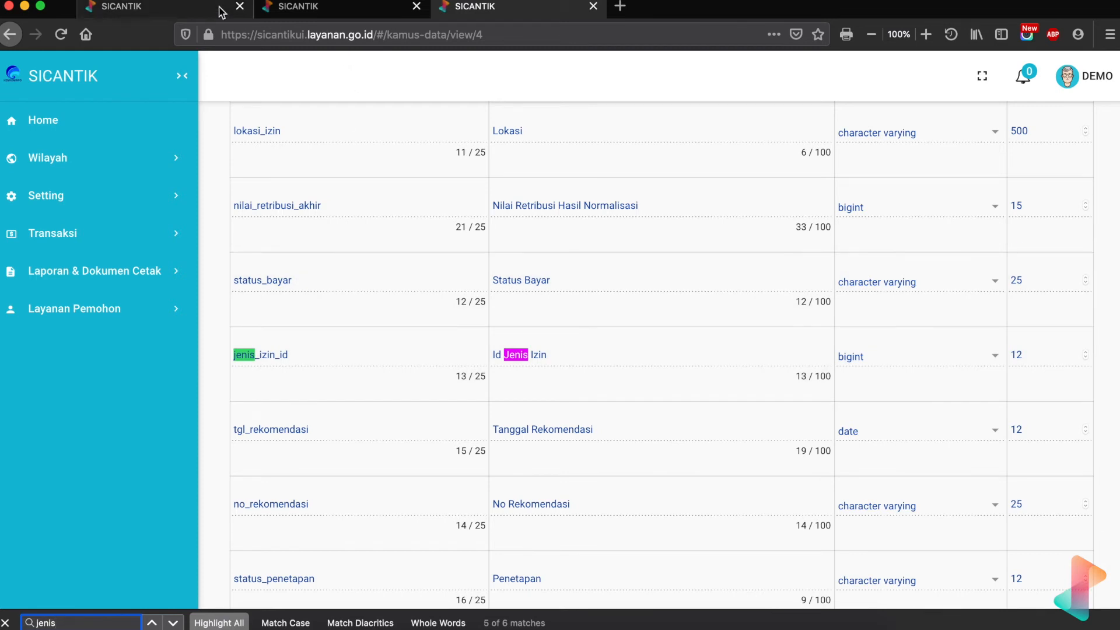
- Add a new JOIN line before WHERE in the data query and return to the Datatabel list
{"action": "left_click", "coordinate": [200, 13]}
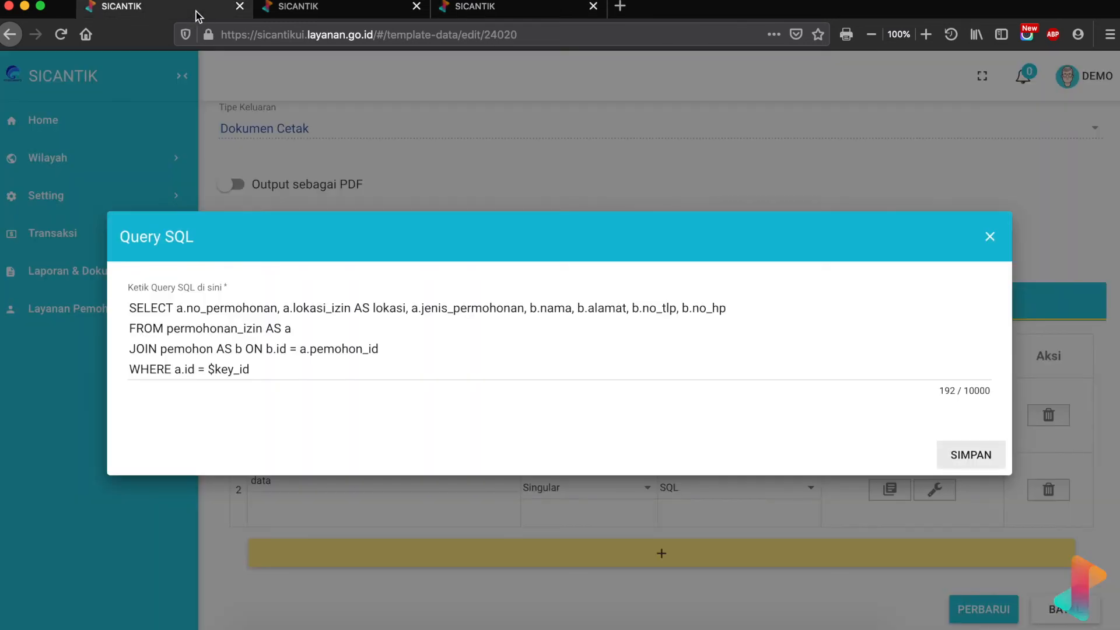
{"action": "left_click", "coordinate": [405, 344]}
{"action": "key", "text": "Return"}
{"action": "type", "text": "JOIN"}
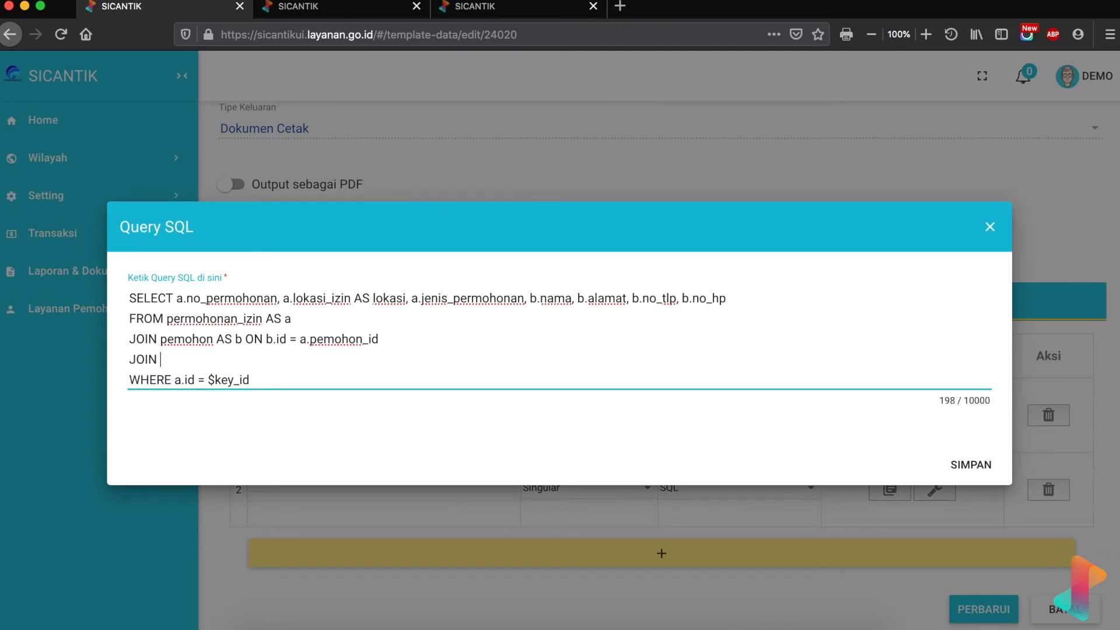
{"action": "left_click", "coordinate": [525, 9]}
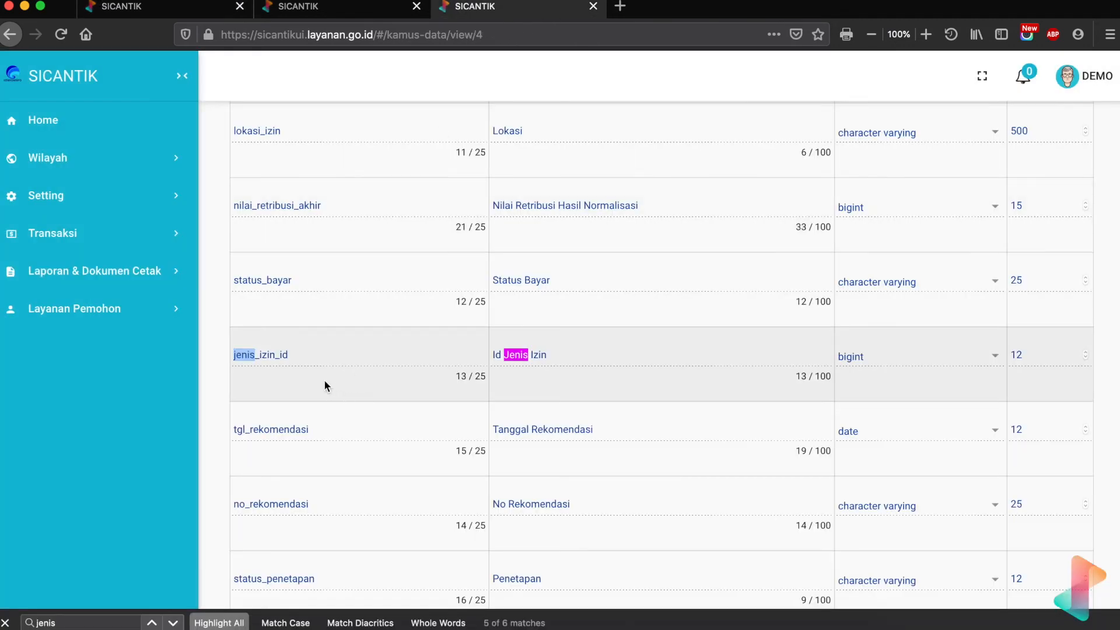
{"action": "left_click", "coordinate": [319, 11]}
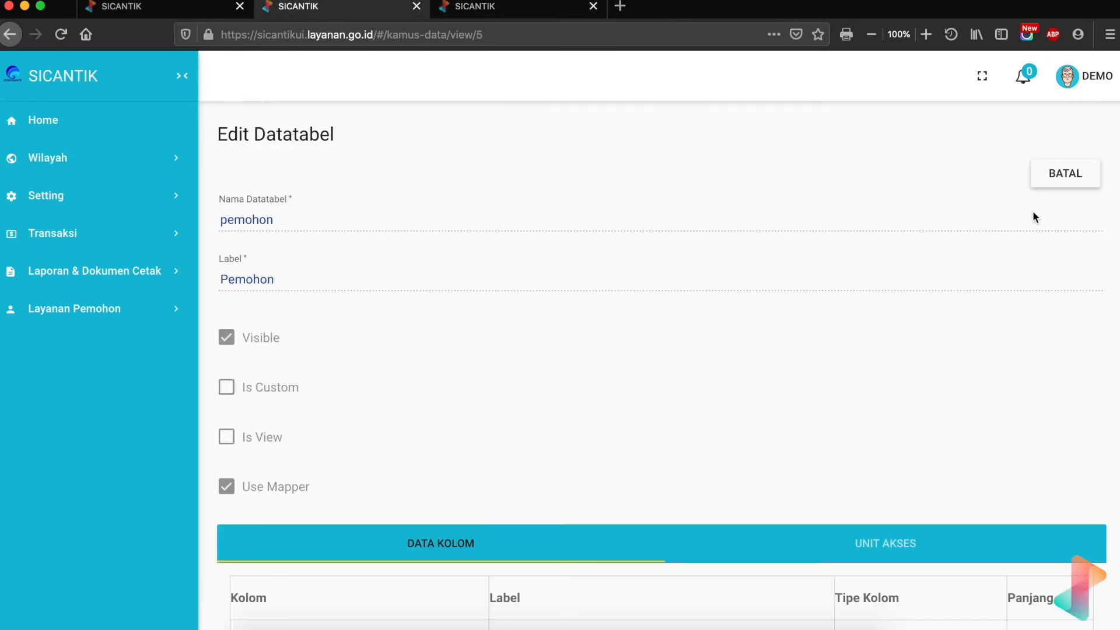
{"action": "left_click", "coordinate": [1050, 186]}
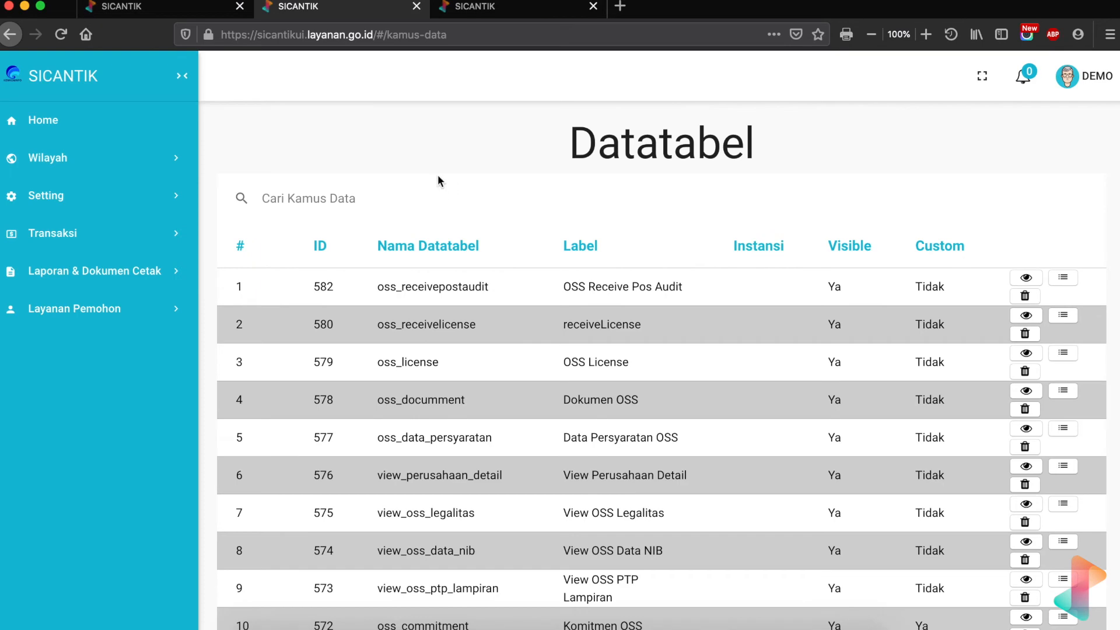
- Find jenis_izin in the Datatabel list and view its columns permohonan_izin_id and jenis_izin
{"action": "left_click", "coordinate": [403, 206]}
{"action": "type", "text": "jenis)"}
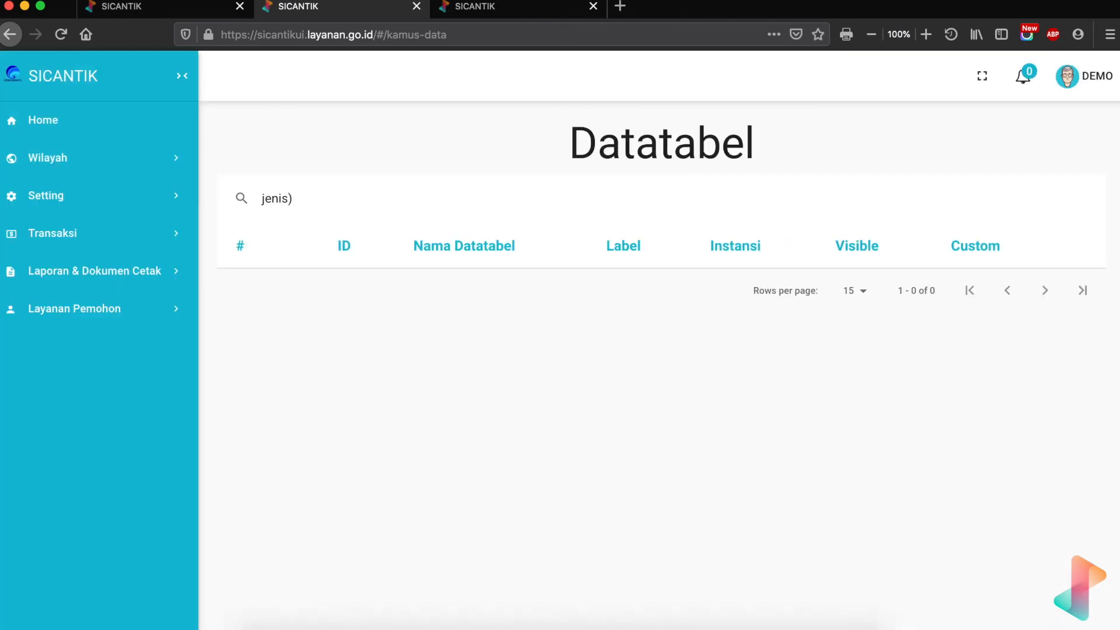
{"action": "key", "text": "BackSpace"}
{"action": "type", "text": "_izin"}
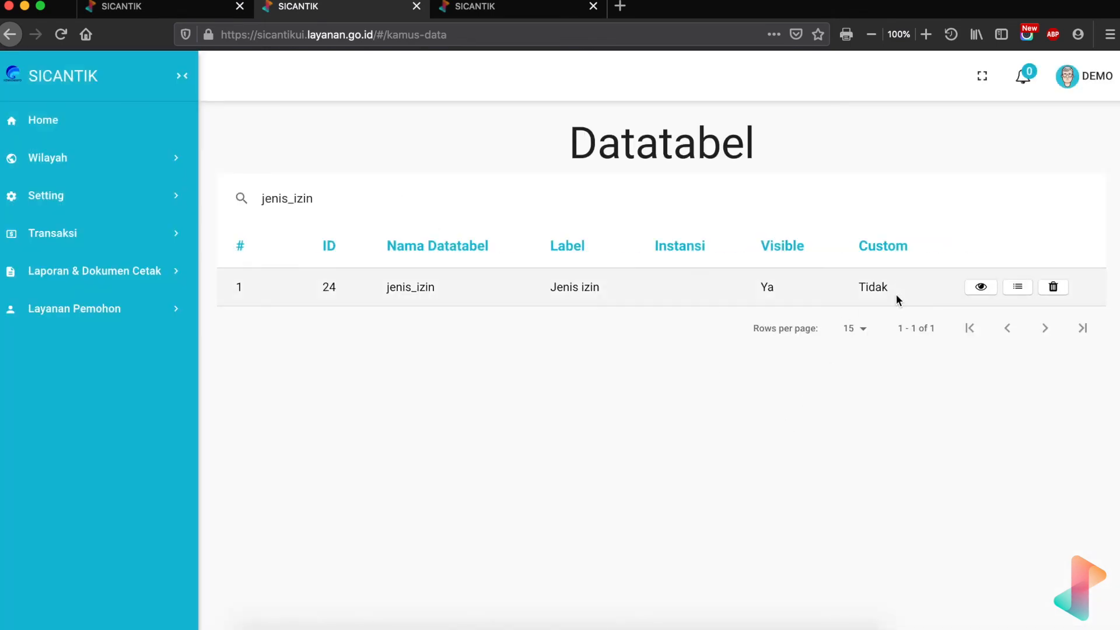
{"action": "left_click", "coordinate": [982, 287]}
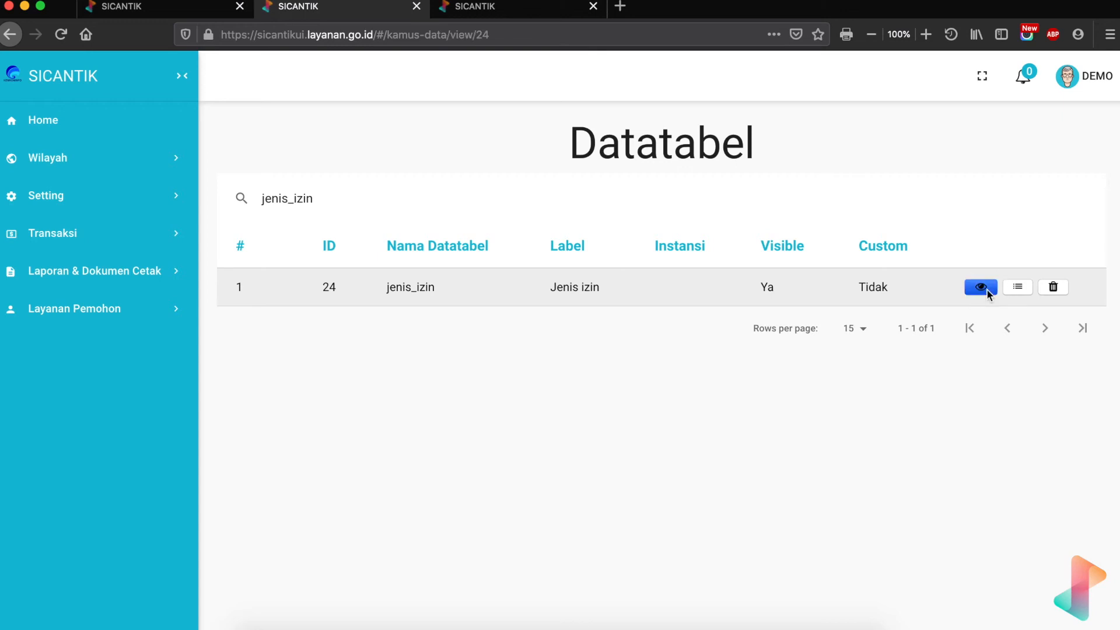
{"action": "scroll", "coordinate": [578, 415], "scroll_direction": "down", "scroll_amount": 5}
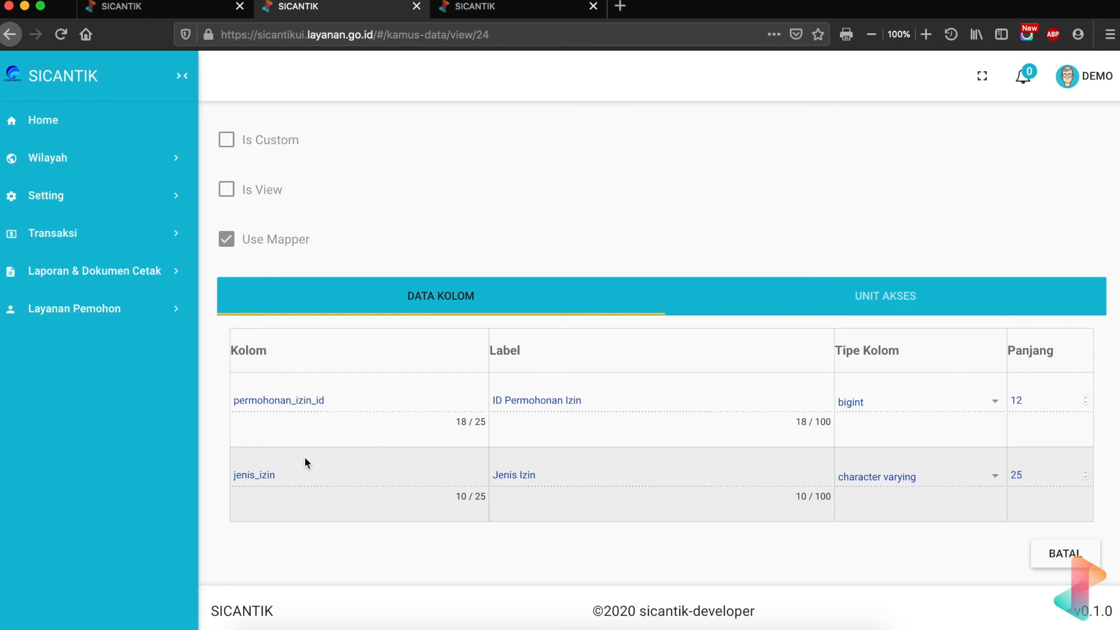
- Complete the join as jenis_izin AS c ON c.id = a.jenis_izin_id
{"action": "left_click", "coordinate": [166, 9]}
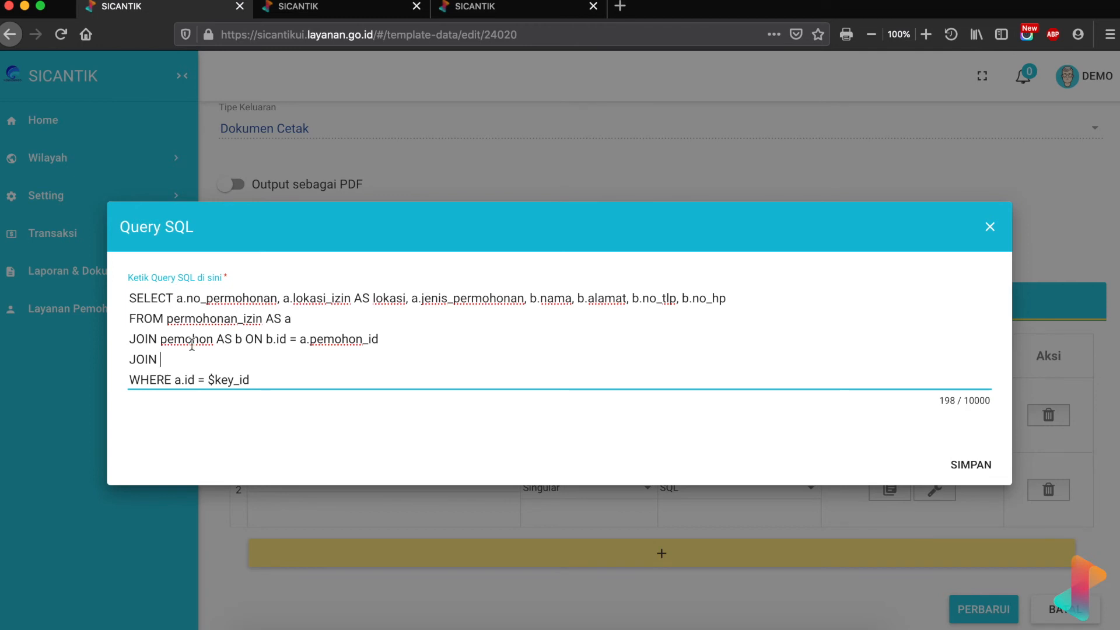
{"action": "type", "text": "jenis_izin AS c"}
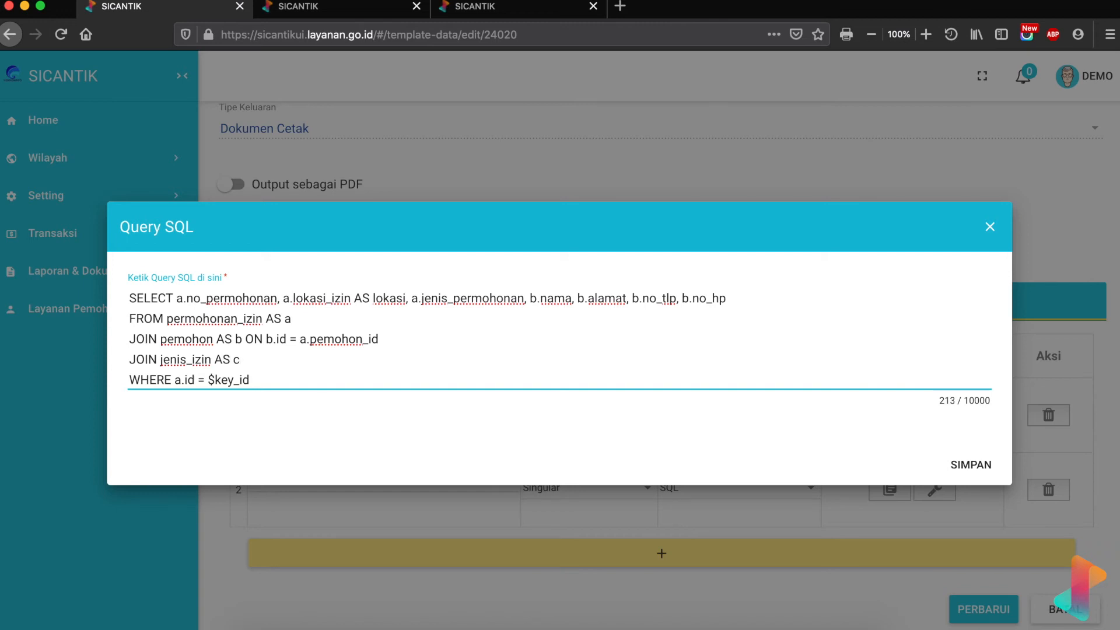
{"action": "type", "text": " ON"}
{"action": "type", "text": "c.id = a."}
{"action": "left_click", "coordinate": [466, 7]}
{"action": "left_click_drag", "start_coordinate": [297, 359], "coordinate": [225, 358]}
{"action": "key", "text": "super+c"}
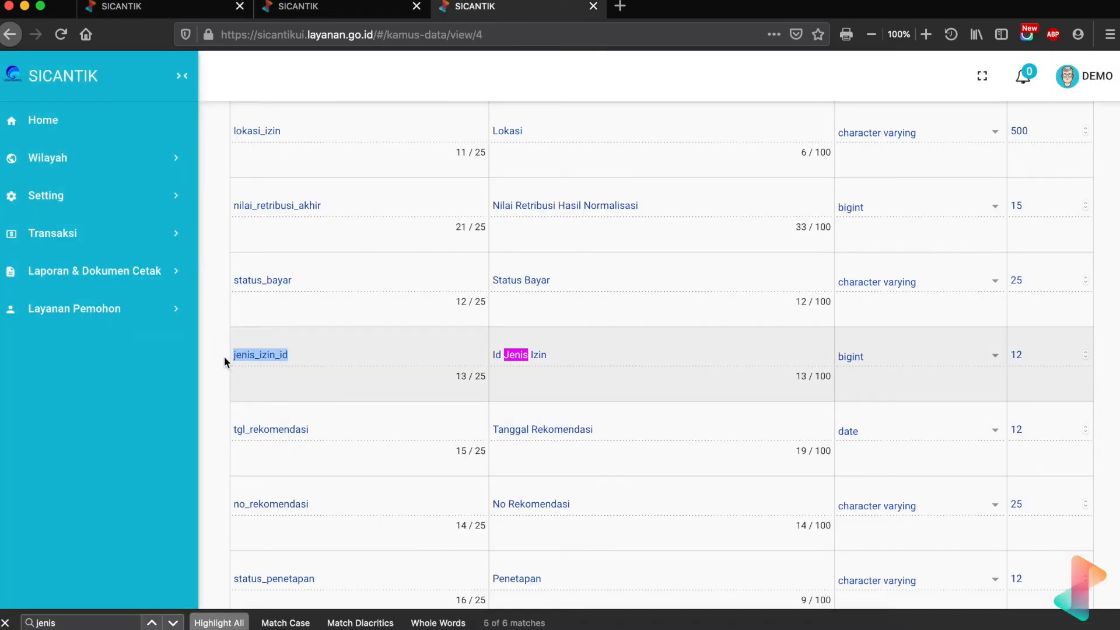
{"action": "left_click", "coordinate": [170, 9]}
{"action": "left_click", "coordinate": [398, 357]}
{"action": "key", "text": "super+v"}
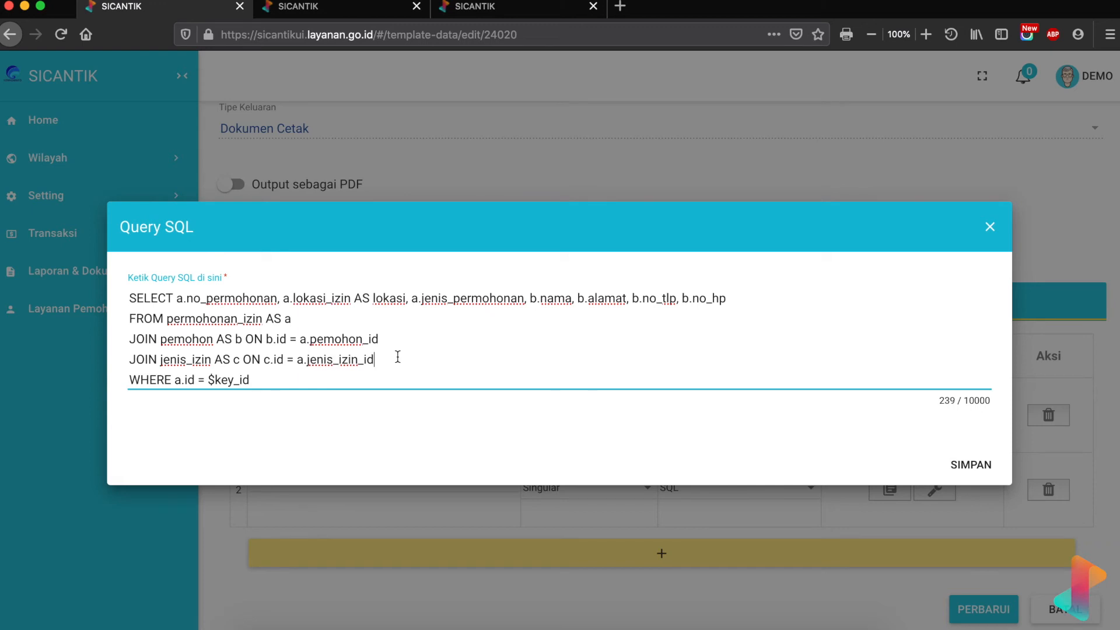
- Append c.jenis_izin to the SELECT list and add an empty line below the join
{"action": "left_click", "coordinate": [753, 300]}
{"action": "type", "text": ","}
{"action": "left_click", "coordinate": [320, 8]}
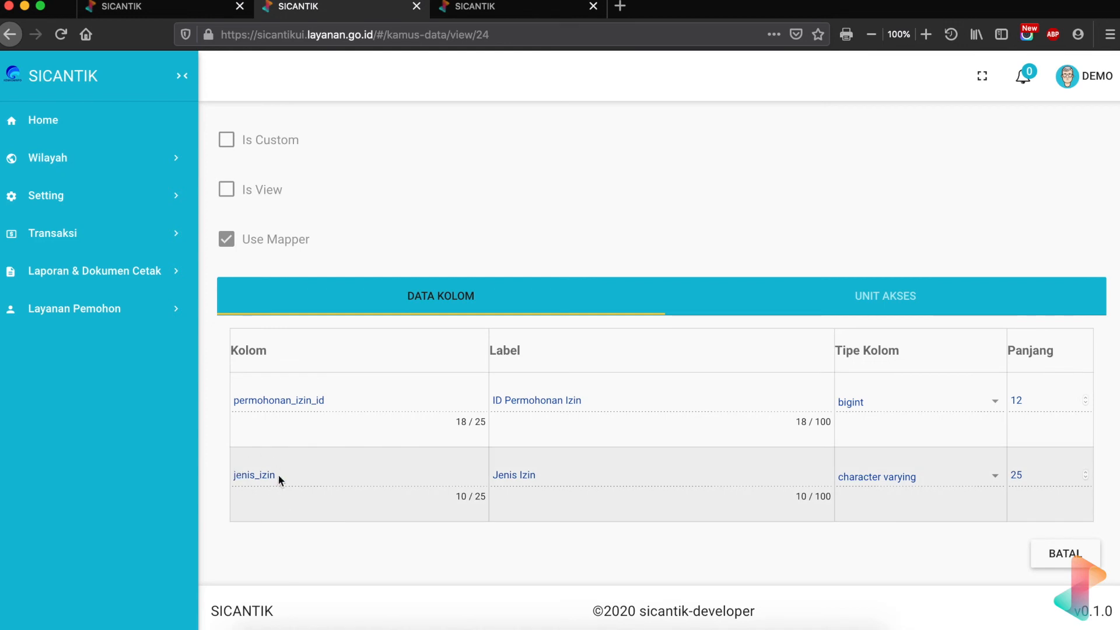
{"action": "left_click_drag", "start_coordinate": [280, 475], "coordinate": [216, 474]}
{"action": "key", "text": "super+c"}
{"action": "left_click", "coordinate": [169, 7]}
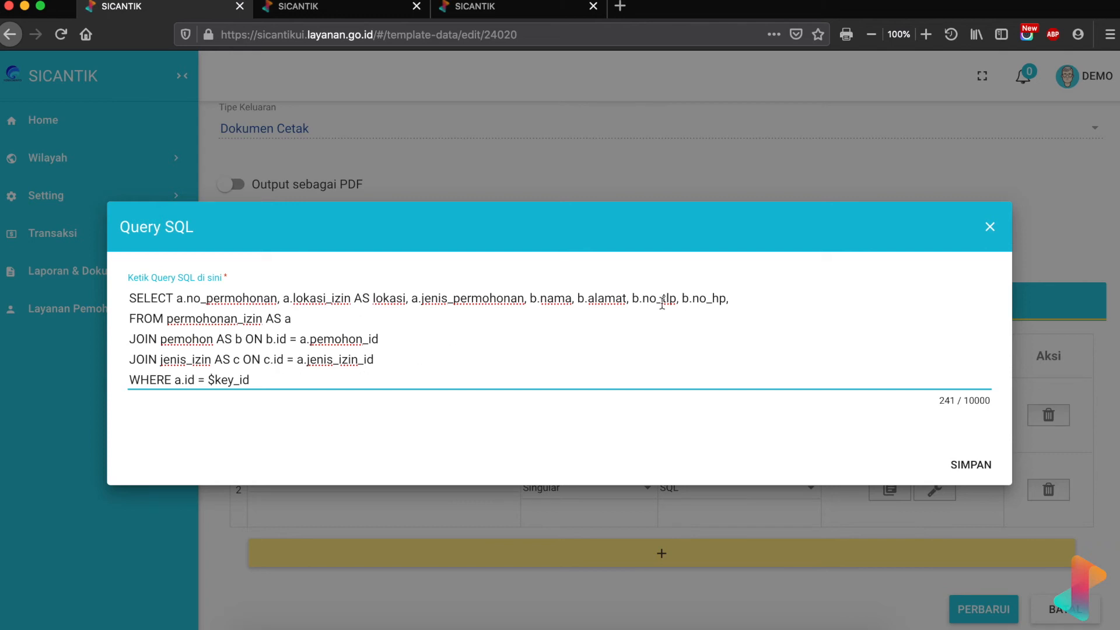
{"action": "type", "text": "c."}
{"action": "key", "text": "super+v"}
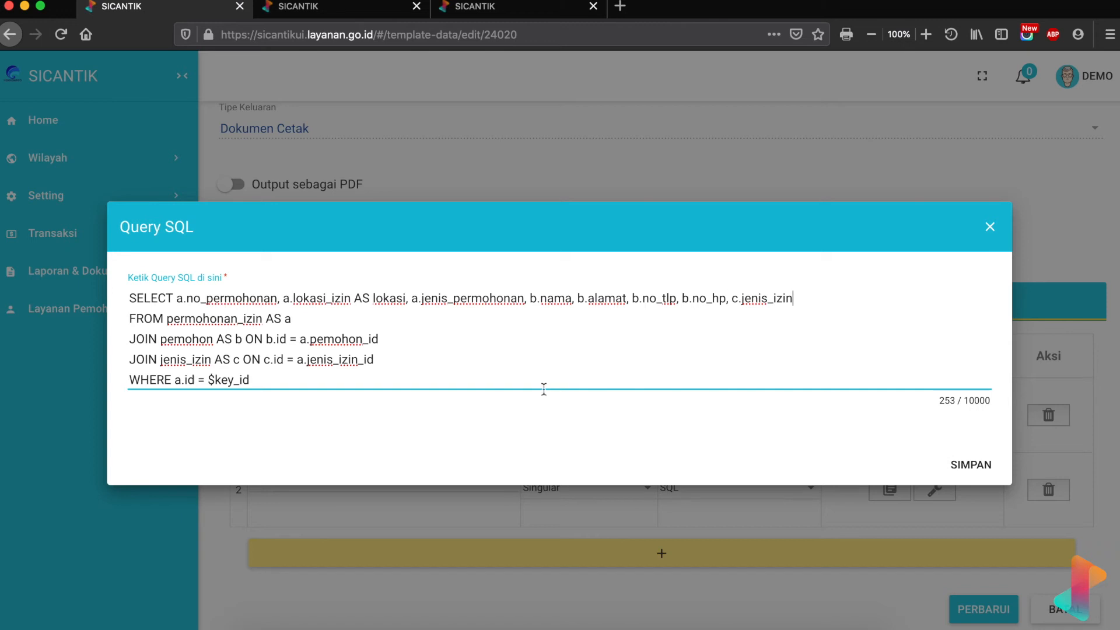
{"action": "left_click", "coordinate": [382, 358]}
{"action": "key", "text": "Return"}
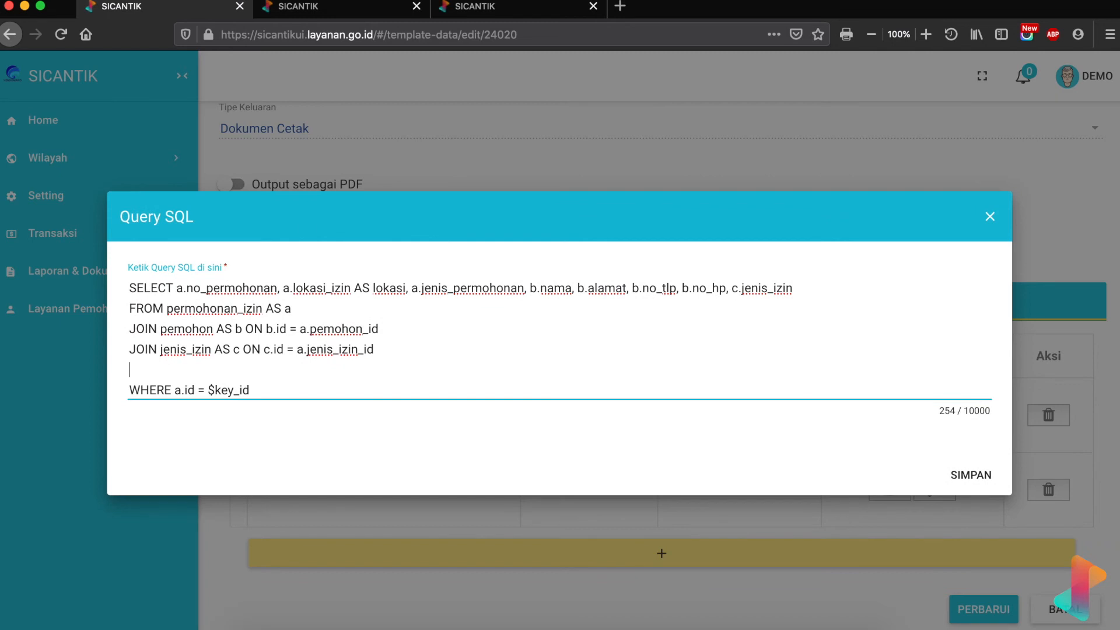
{"action": "left_click", "coordinate": [457, 349]}
{"action": "type", "text": "ATAU JOIN jenis"}
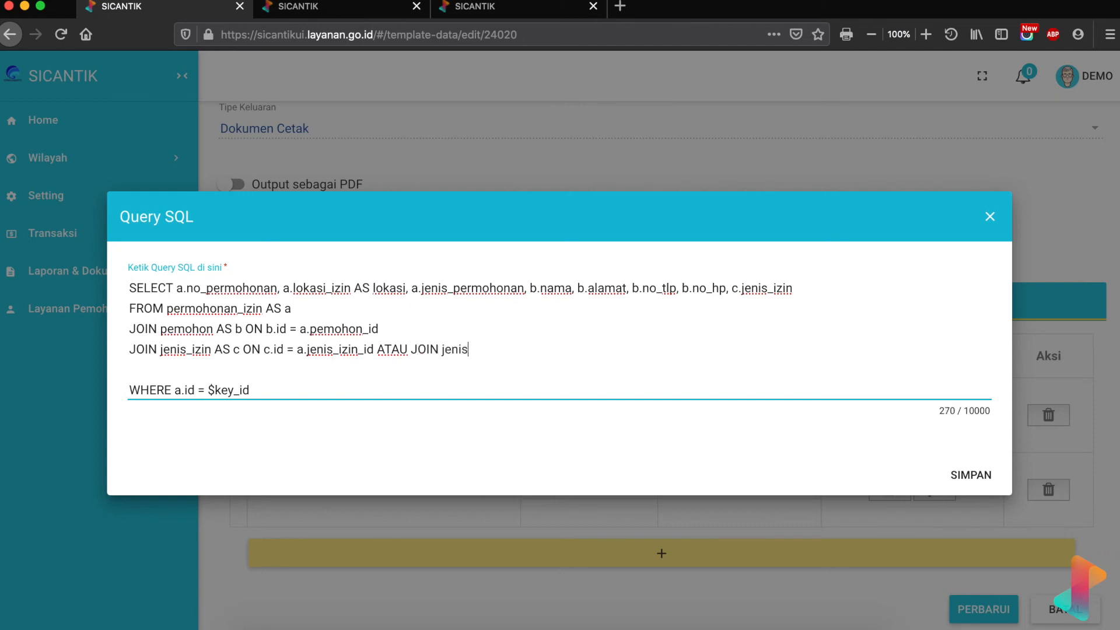
{"action": "type", "text": "_izin AS c ON"}
{"action": "type", "text": "c."}
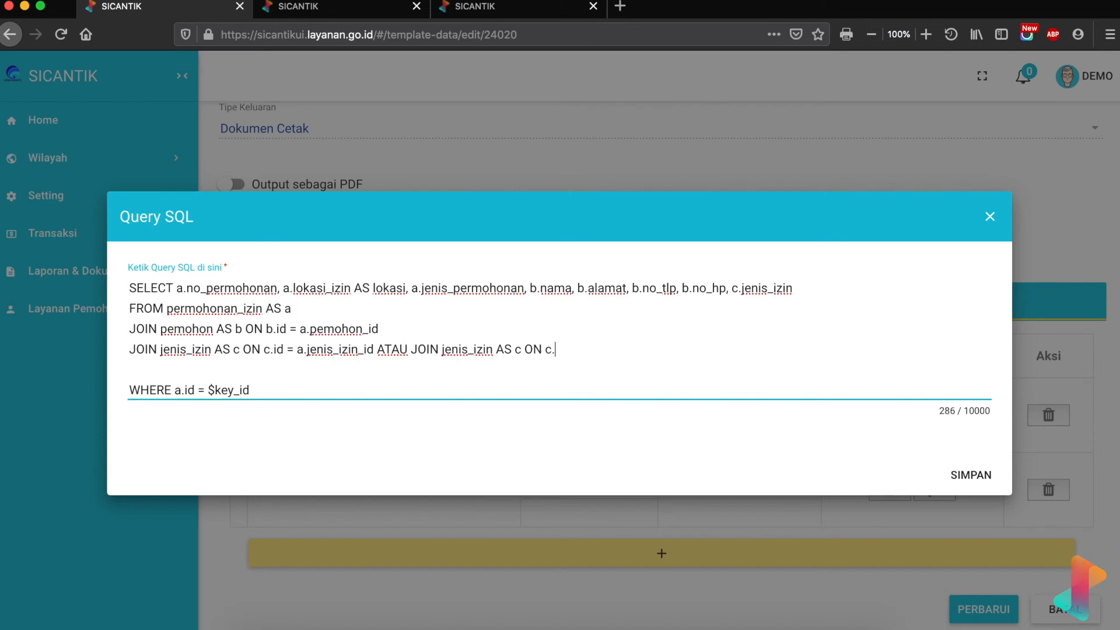
{"action": "type", "text": "permohonan_izin_id ="}
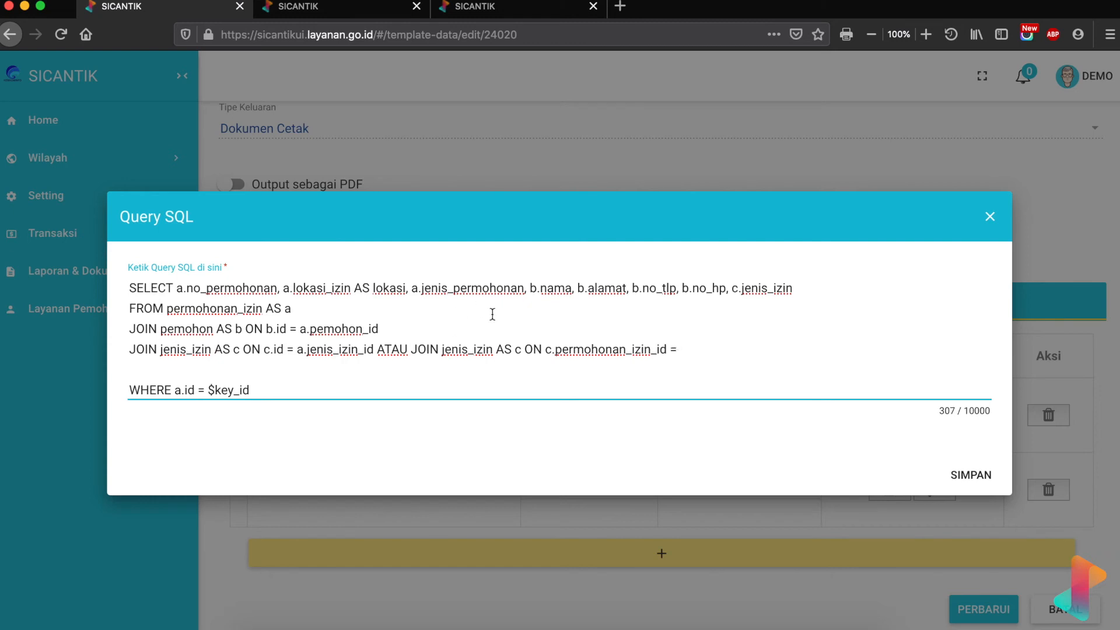
{"action": "left_click_drag", "start_coordinate": [555, 350], "coordinate": [650, 353]}
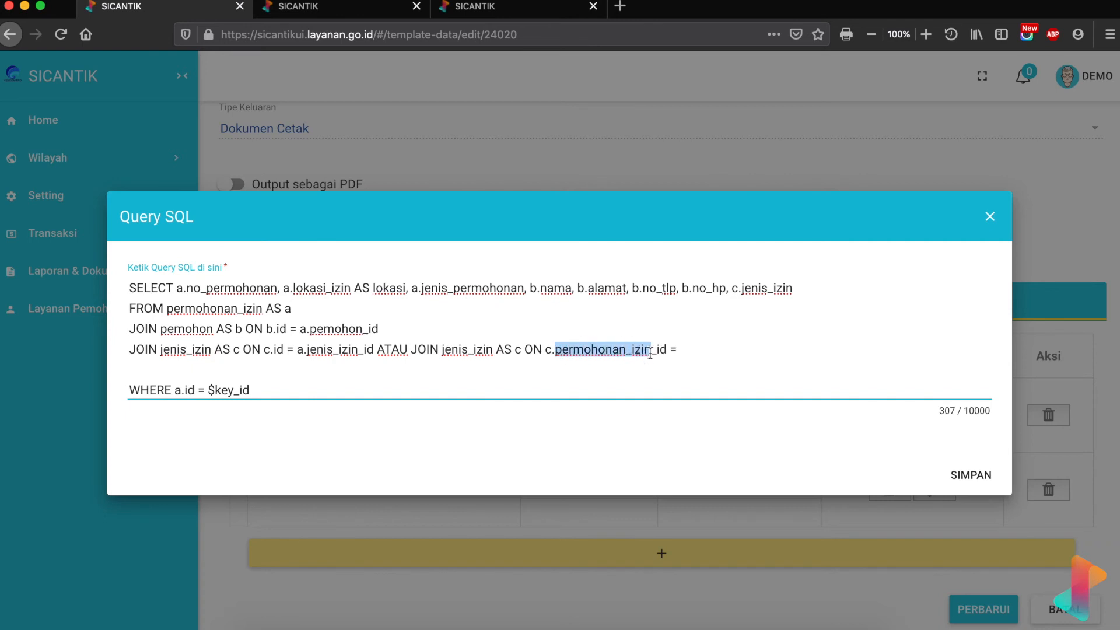
{"action": "left_click", "coordinate": [687, 350]}
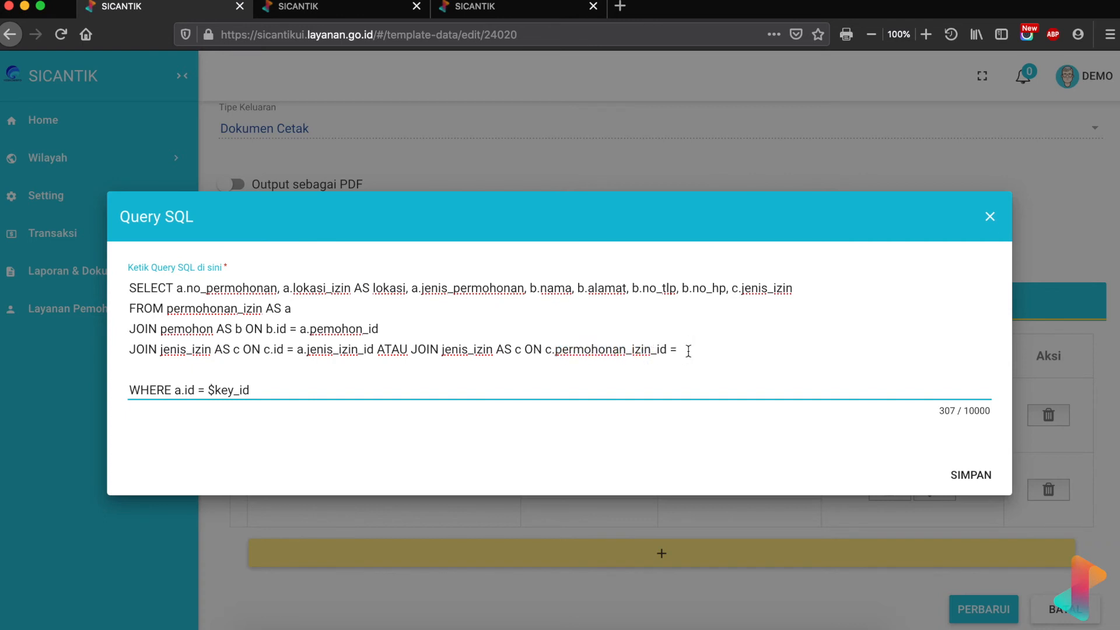
{"action": "type", "text": "id"}
{"action": "left_click_drag", "start_coordinate": [210, 309], "coordinate": [262, 314]}
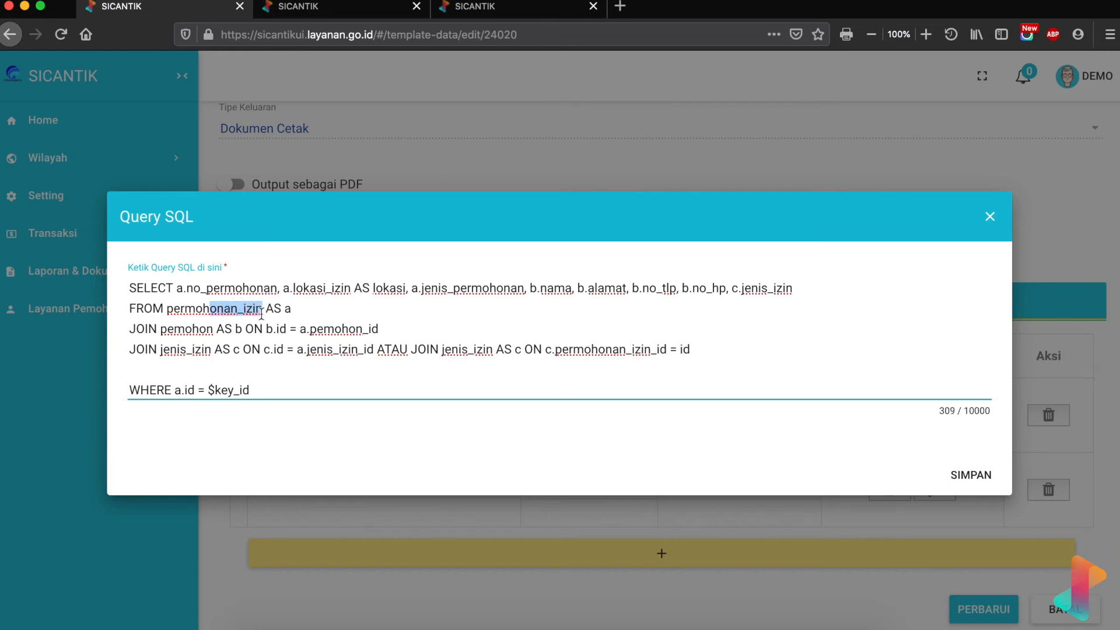
{"action": "left_click", "coordinate": [678, 352]}
{"action": "type", "text": "a."}
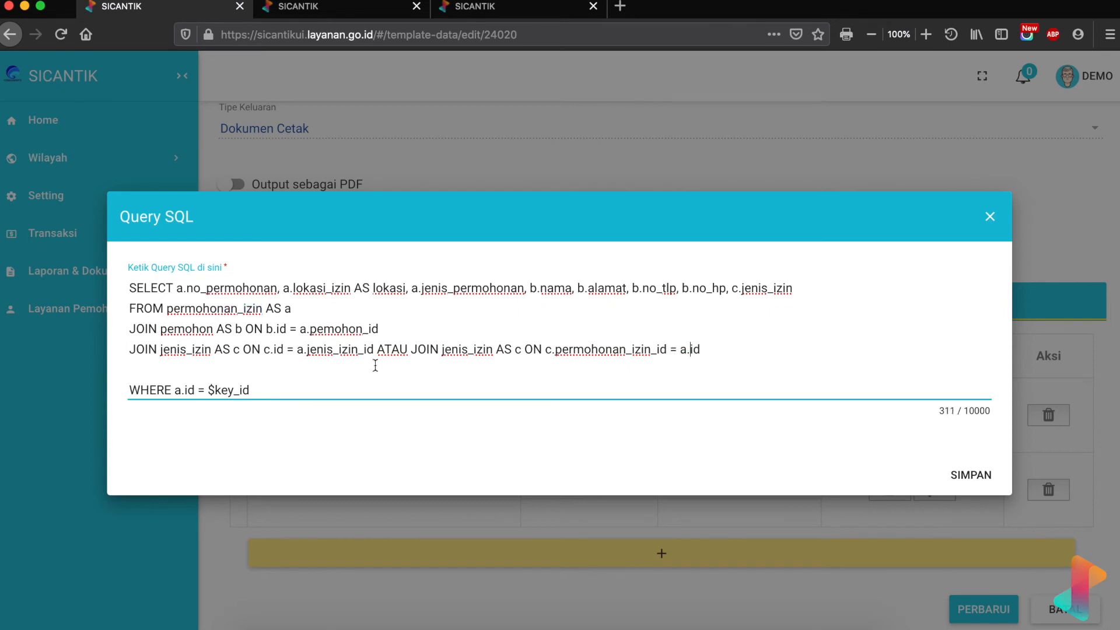
{"action": "left_click_drag", "start_coordinate": [131, 348], "coordinate": [709, 346]}
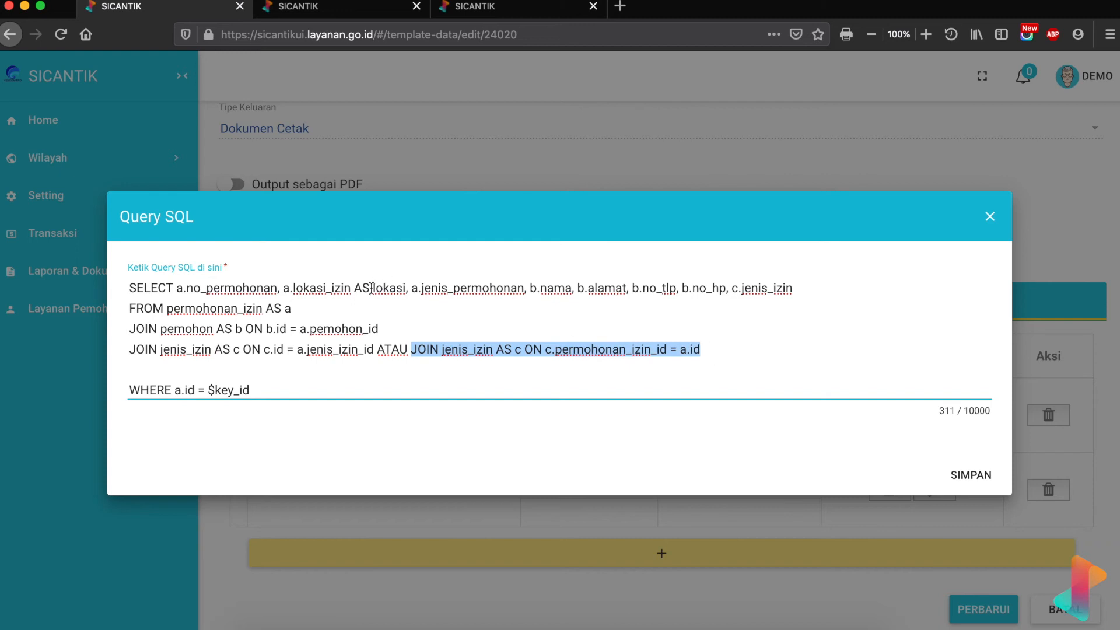
{"action": "left_click", "coordinate": [378, 349]}
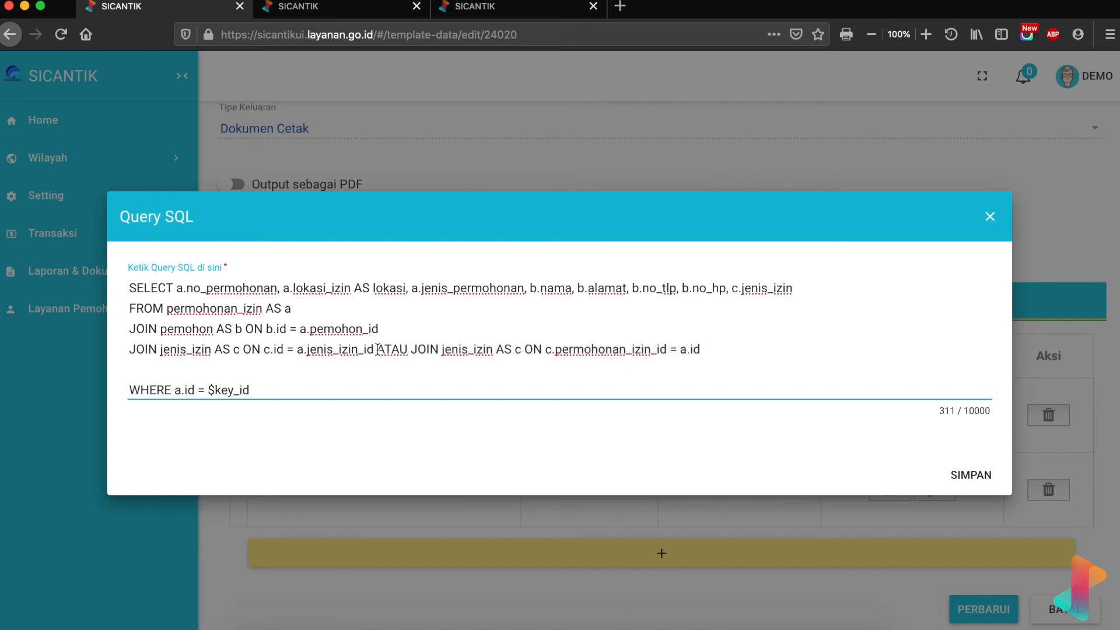
{"action": "key", "text": "shift+End"}
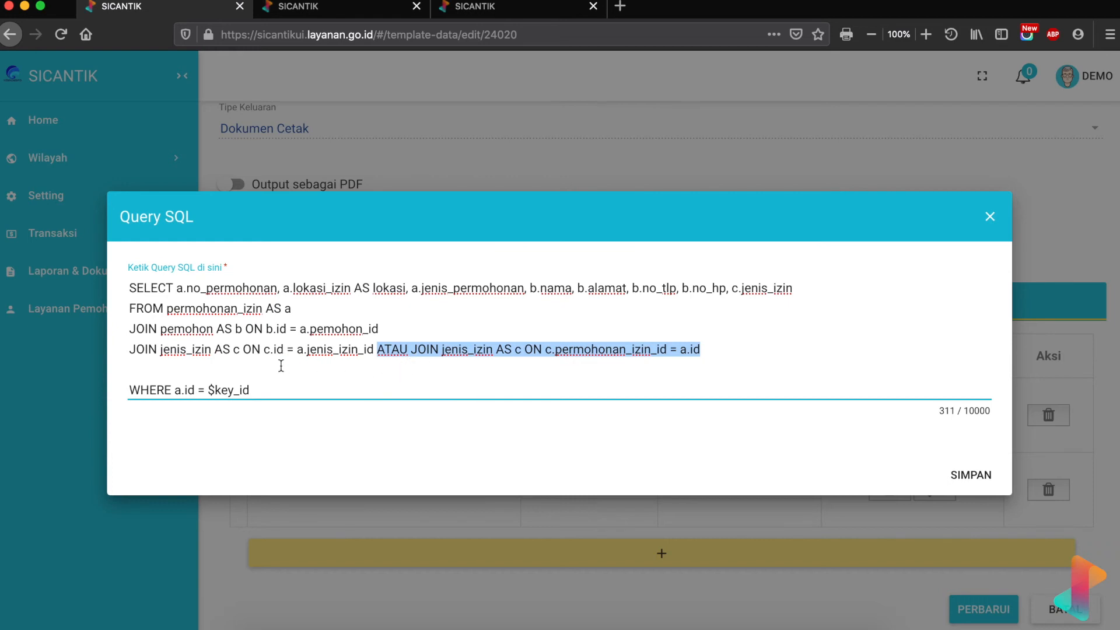
{"action": "key", "text": "Delete"}
{"action": "key", "text": "Delete"}
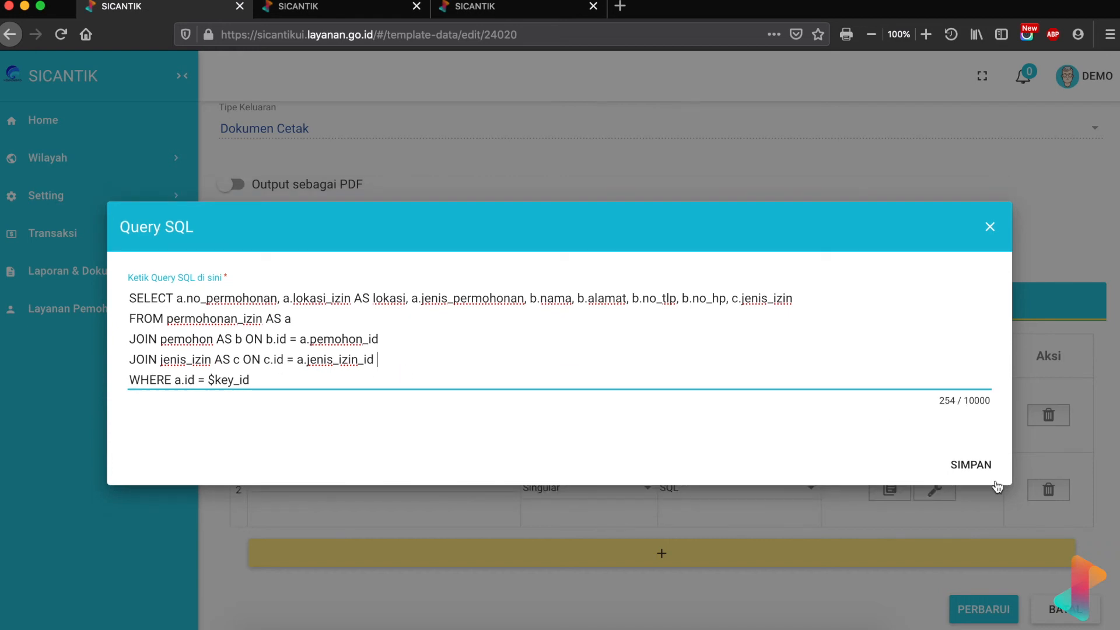
- Save the data query and test it with $key_id 280132
{"action": "left_click", "coordinate": [978, 465]}
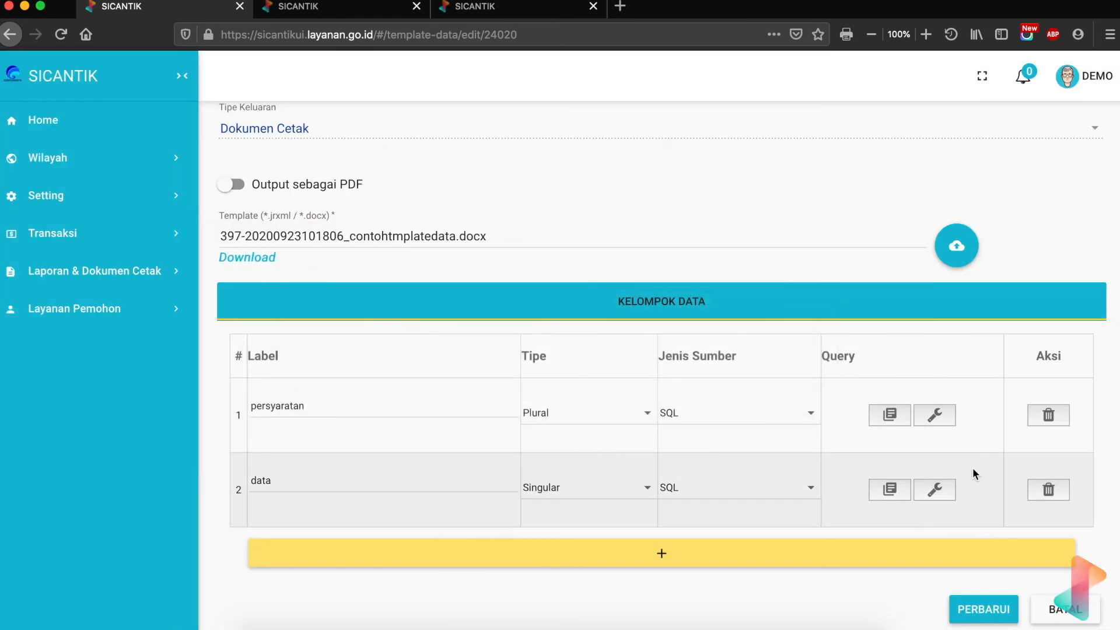
{"action": "left_click", "coordinate": [936, 490]}
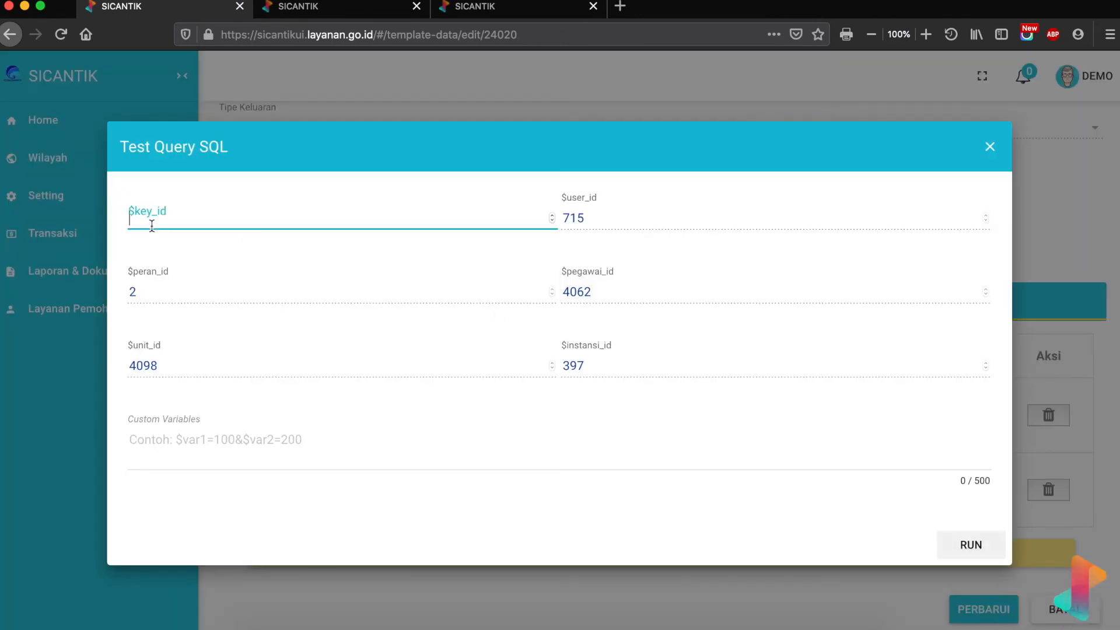
{"action": "type", "text": "28013"}
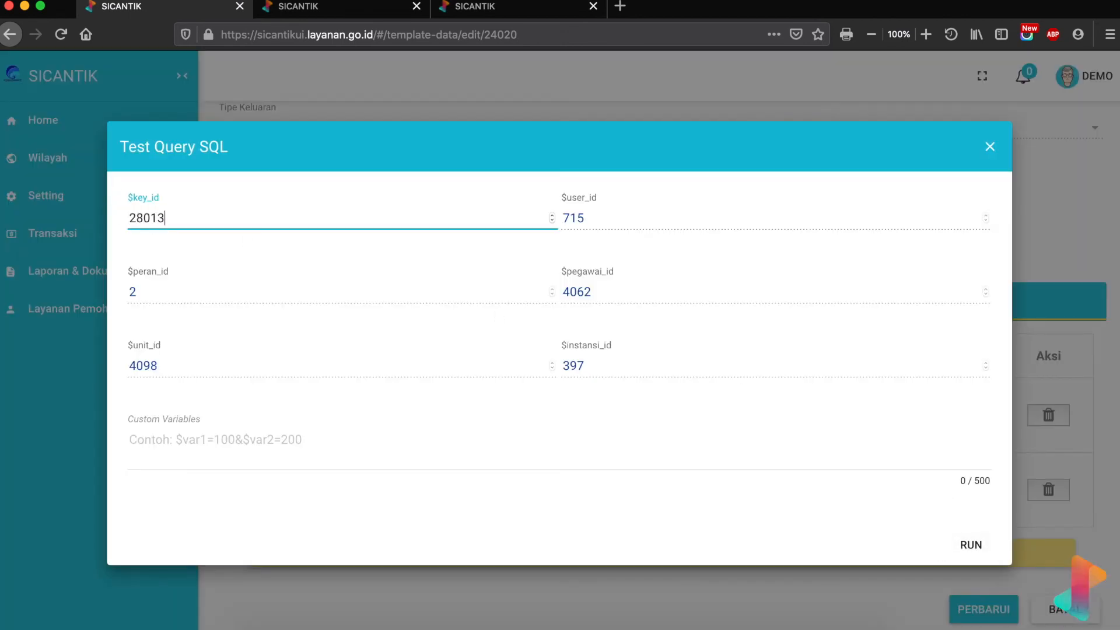
{"action": "type", "text": "2"}
{"action": "left_click", "coordinate": [943, 542]}
{"action": "scroll", "coordinate": [672, 454], "scroll_direction": "down", "scroll_amount": 4}
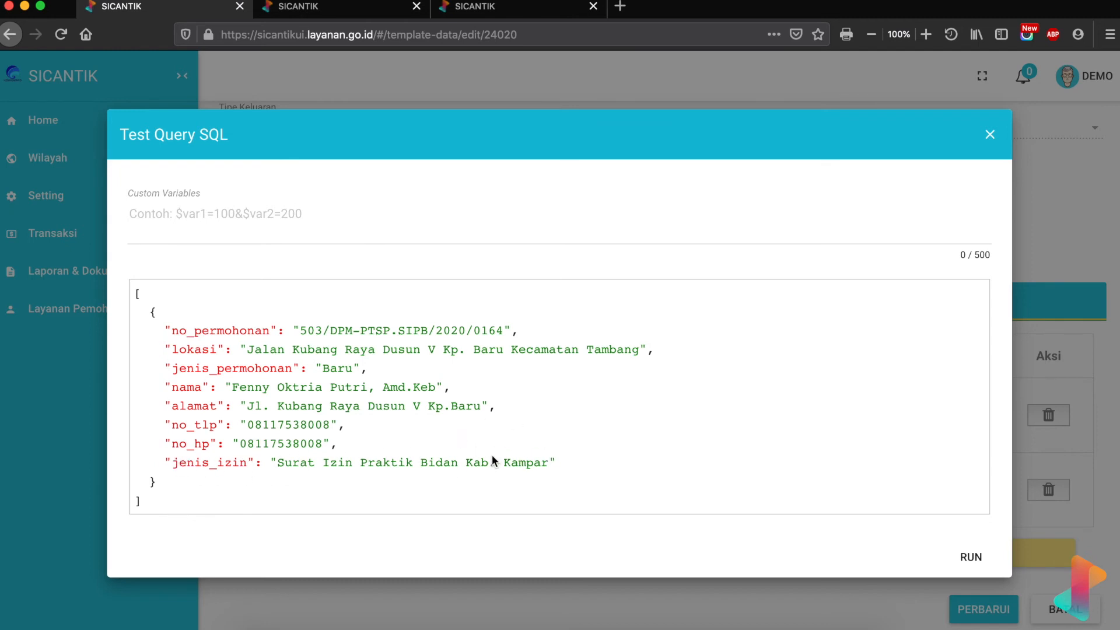
{"action": "scroll", "coordinate": [561, 443], "scroll_direction": "up", "scroll_amount": 3}
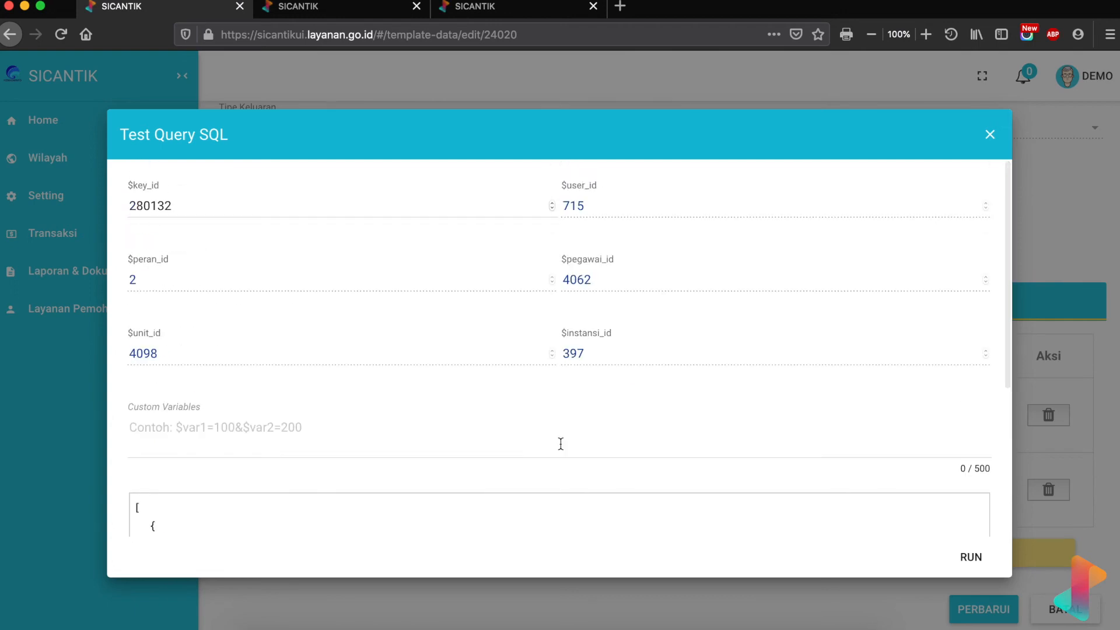
{"action": "scroll", "coordinate": [560, 447], "scroll_direction": "down", "scroll_amount": 2}
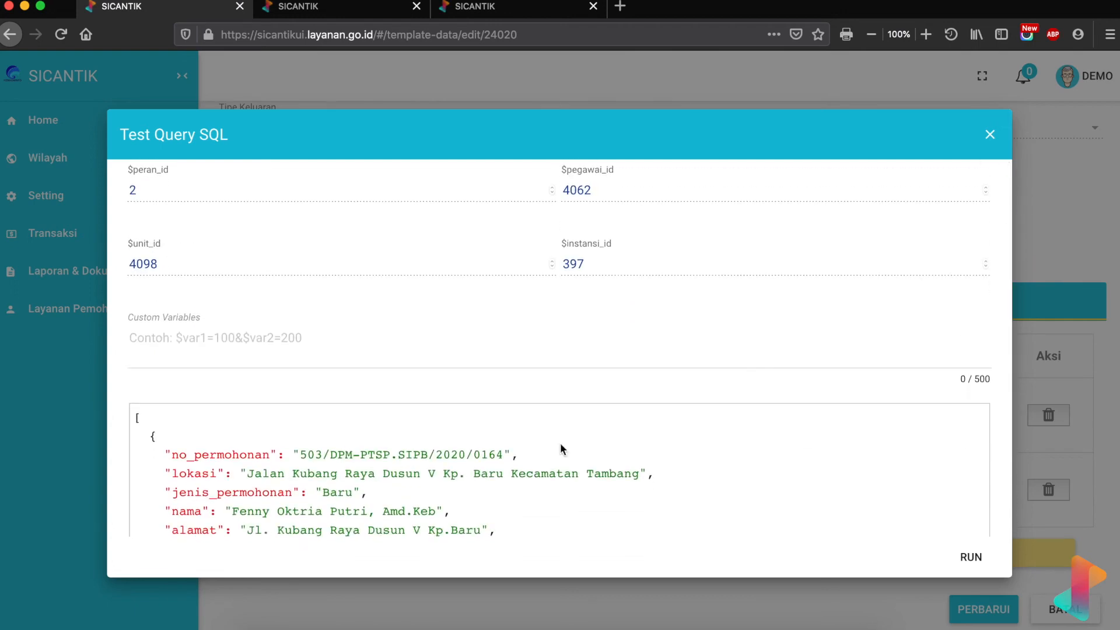
{"action": "scroll", "coordinate": [560, 445], "scroll_direction": "up", "scroll_amount": 2}
{"action": "scroll", "coordinate": [560, 445], "scroll_direction": "down", "scroll_amount": 4}
{"action": "scroll", "coordinate": [561, 446], "scroll_direction": "up", "scroll_amount": 4}
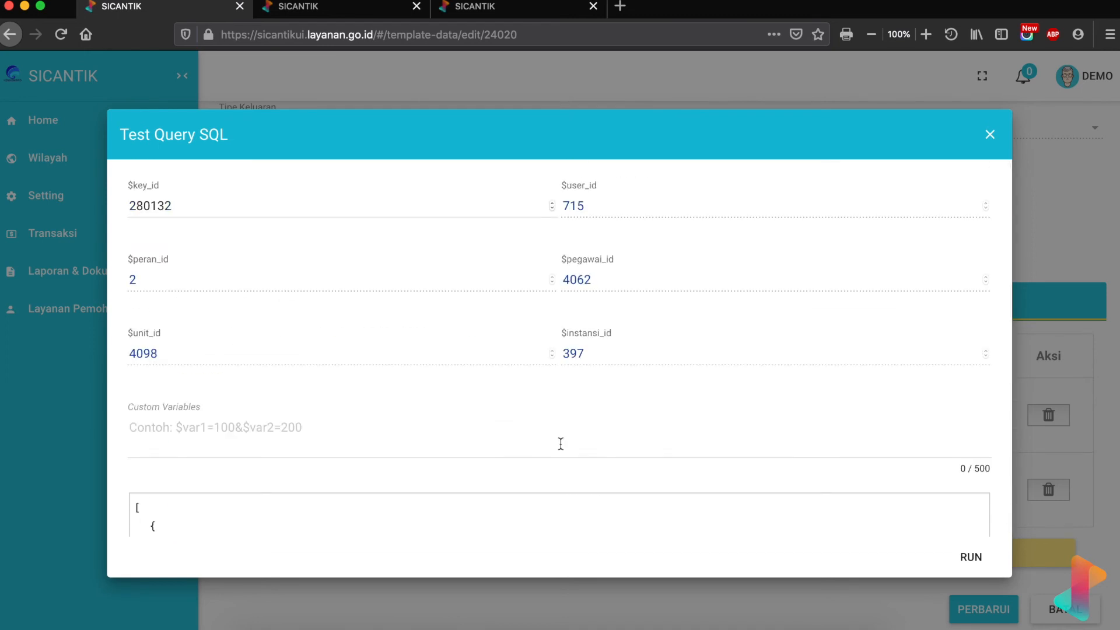
- Rerun the query test with $key_id 1, returning jenis_izin Izin Gangguan
{"action": "double_click", "coordinate": [210, 207]}
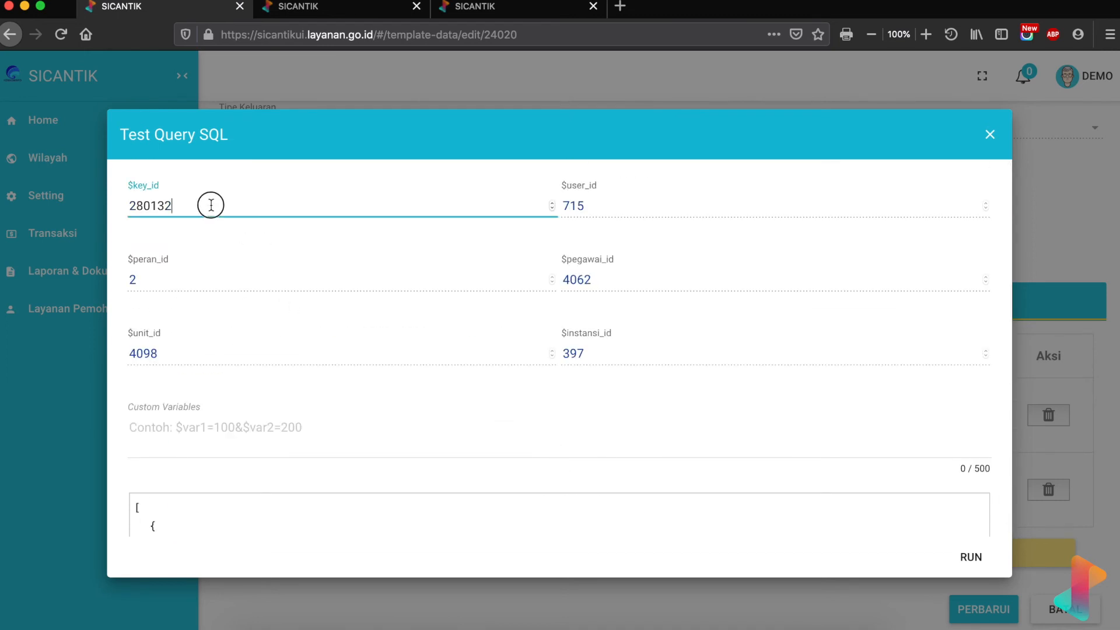
{"action": "type", "text": "1"}
{"action": "left_click", "coordinate": [968, 561]}
{"action": "scroll", "coordinate": [674, 478], "scroll_direction": "down", "scroll_amount": 1}
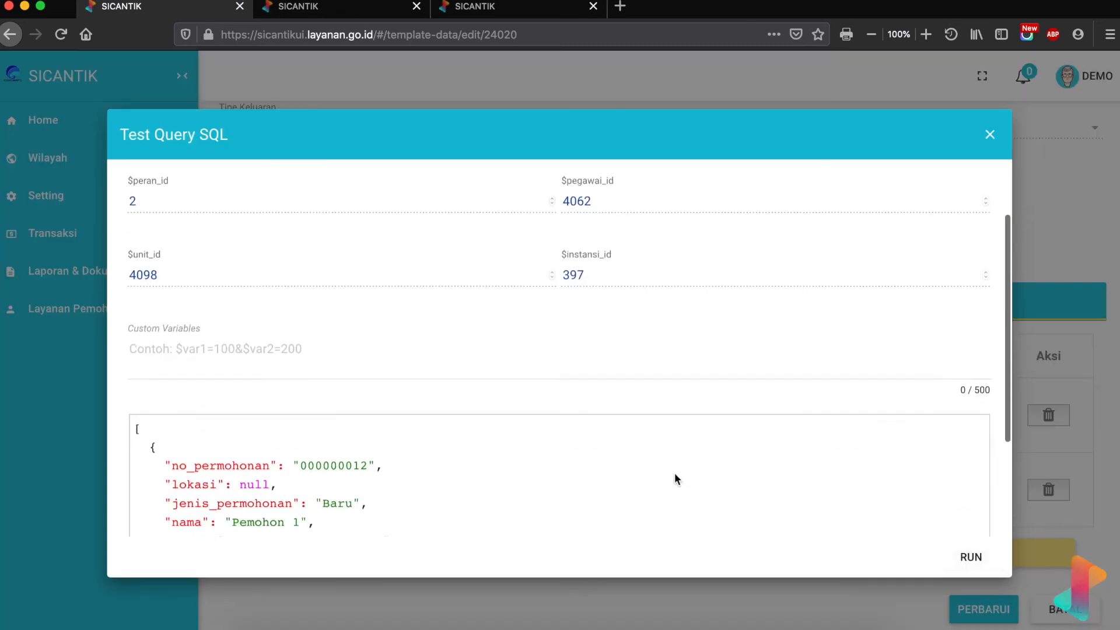
{"action": "scroll", "coordinate": [675, 479], "scroll_direction": "down", "scroll_amount": 2}
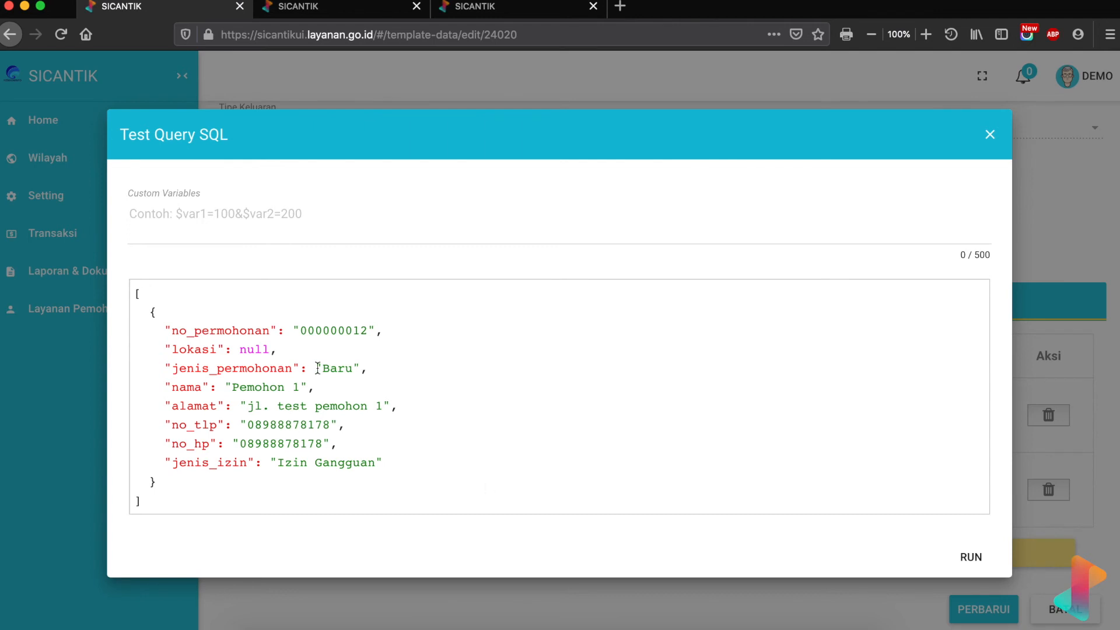
{"action": "scroll", "coordinate": [317, 368], "scroll_direction": "up", "scroll_amount": 3}
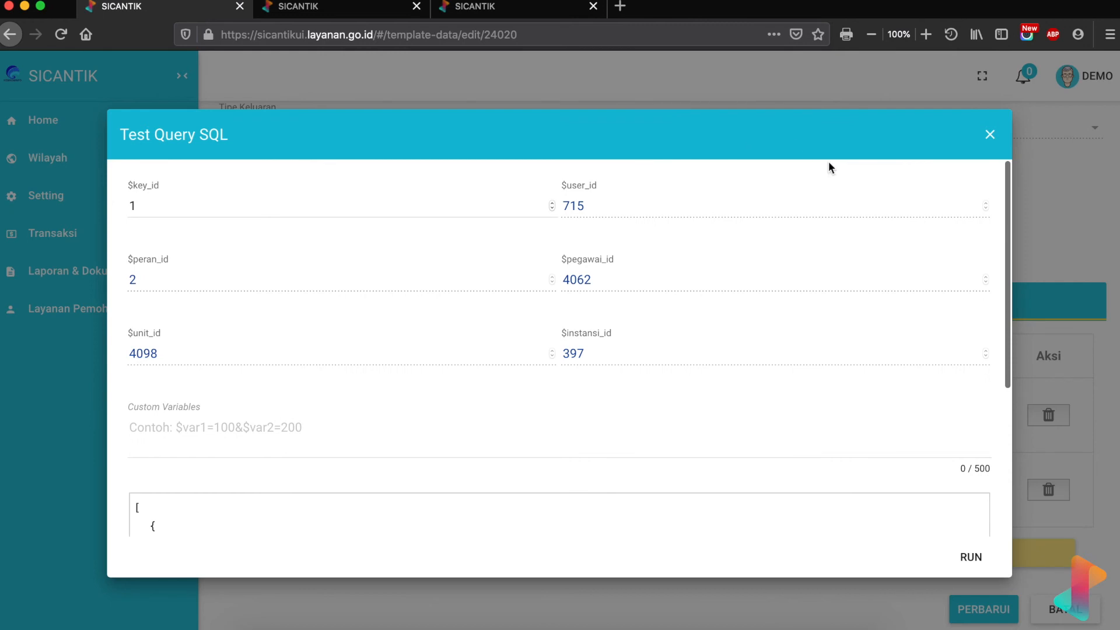
- Change the Word template's Jenis Izin placeholder from ${ttbp_jenis_izin} to ${data_jenis_izin}
{"action": "left_click", "coordinate": [990, 135]}
{"action": "left_click", "coordinate": [887, 485]}
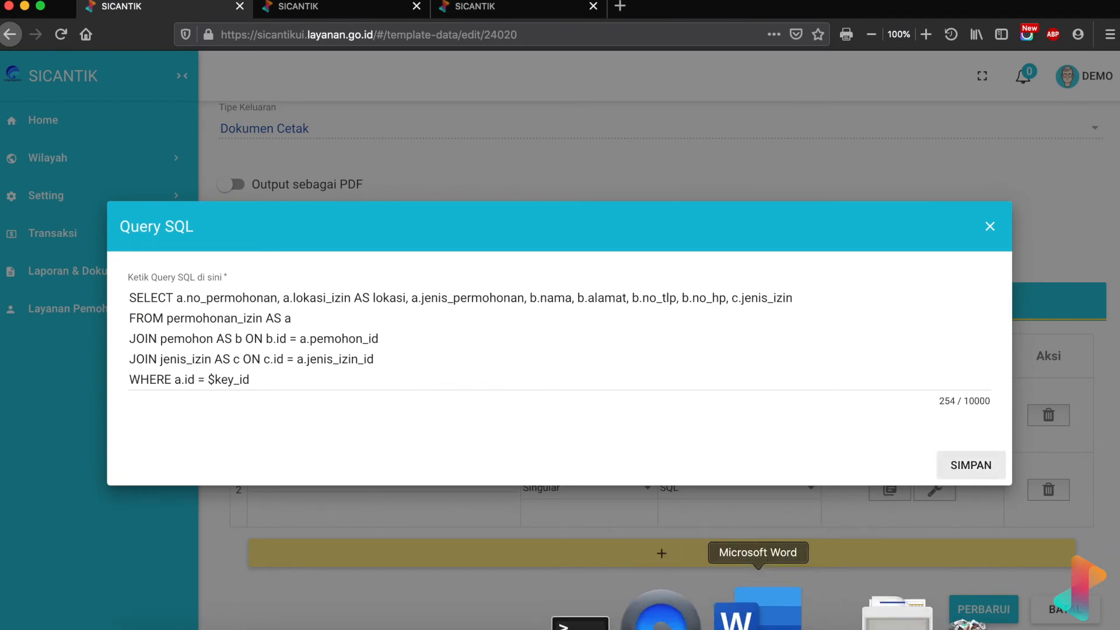
{"action": "left_click", "coordinate": [756, 610]}
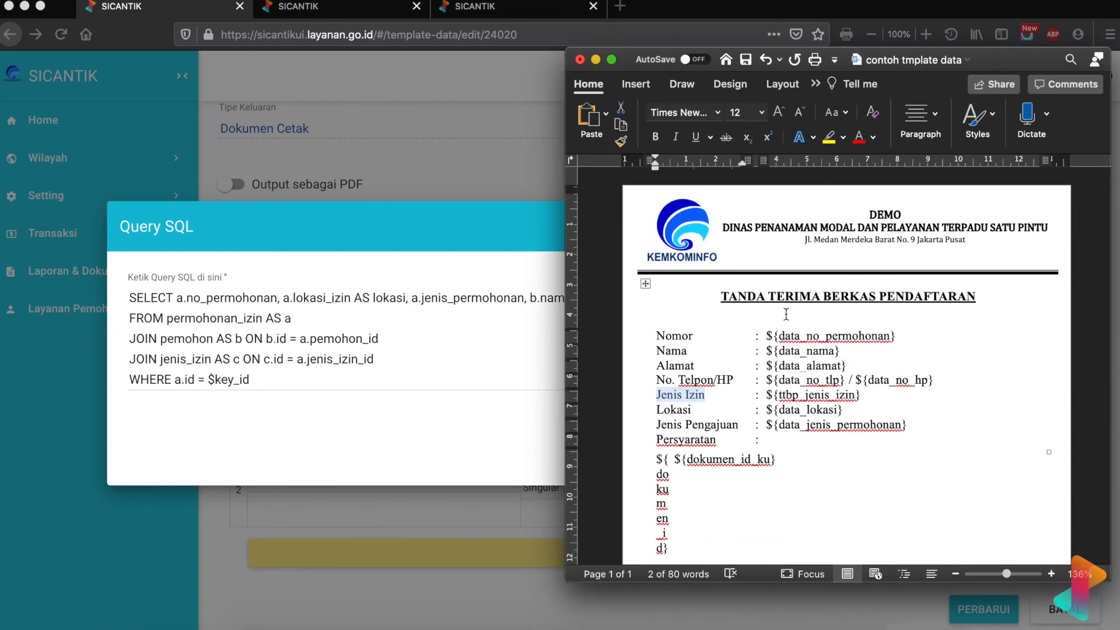
{"action": "scroll", "coordinate": [791, 474], "scroll_direction": "down", "scroll_amount": 1}
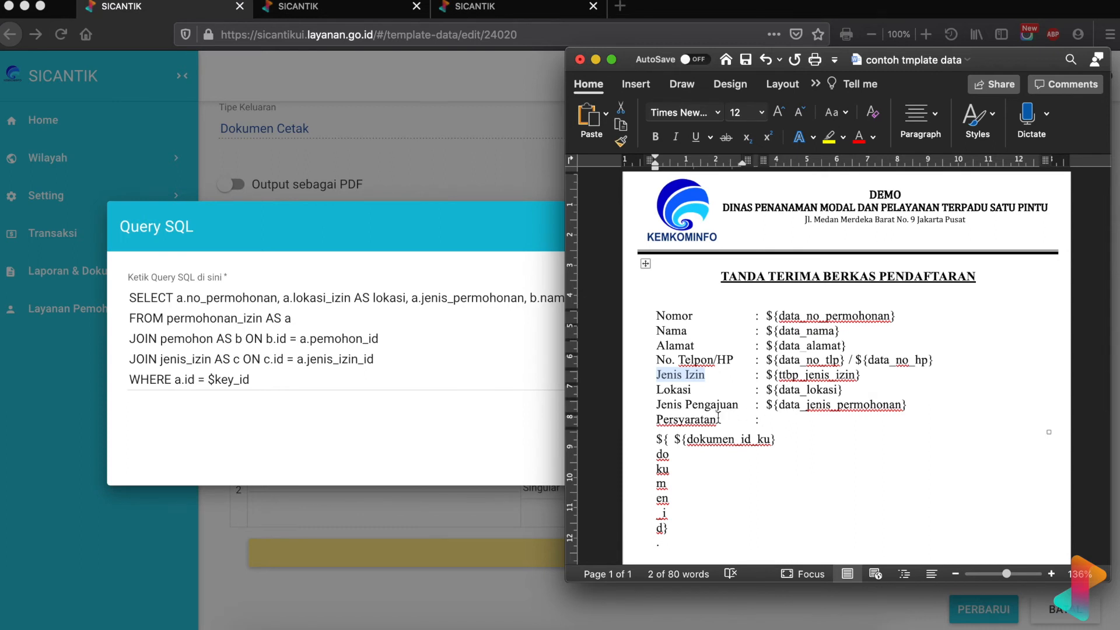
{"action": "double_click", "coordinate": [788, 375]}
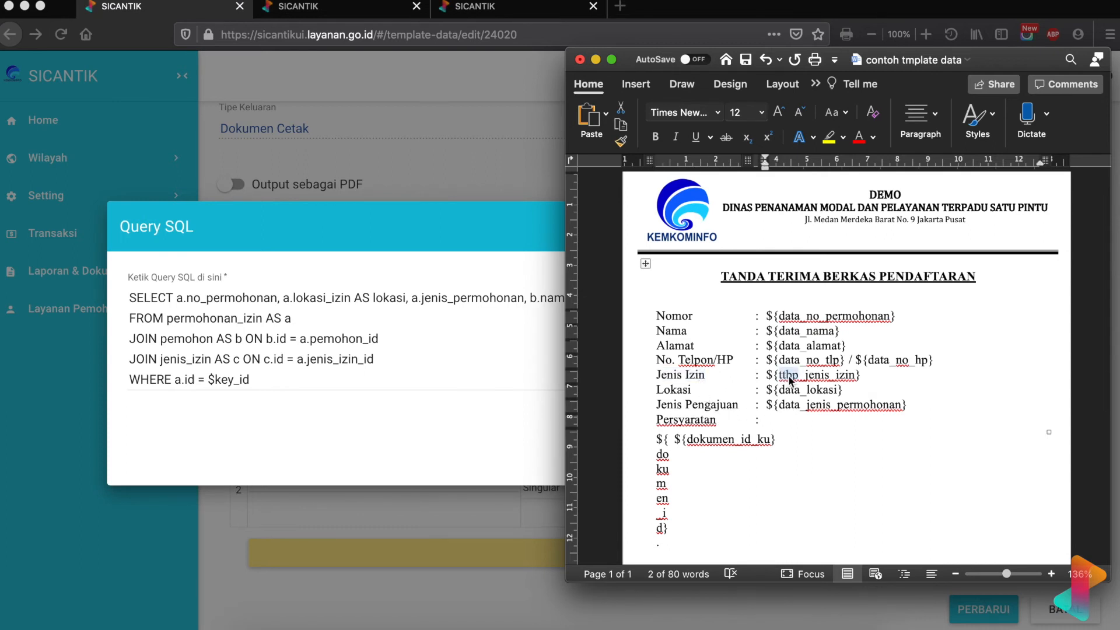
{"action": "type", "text": "data"}
{"action": "left_click_drag", "start_coordinate": [1039, 61], "coordinate": [889, 44]}
{"action": "left_click", "coordinate": [702, 391]}
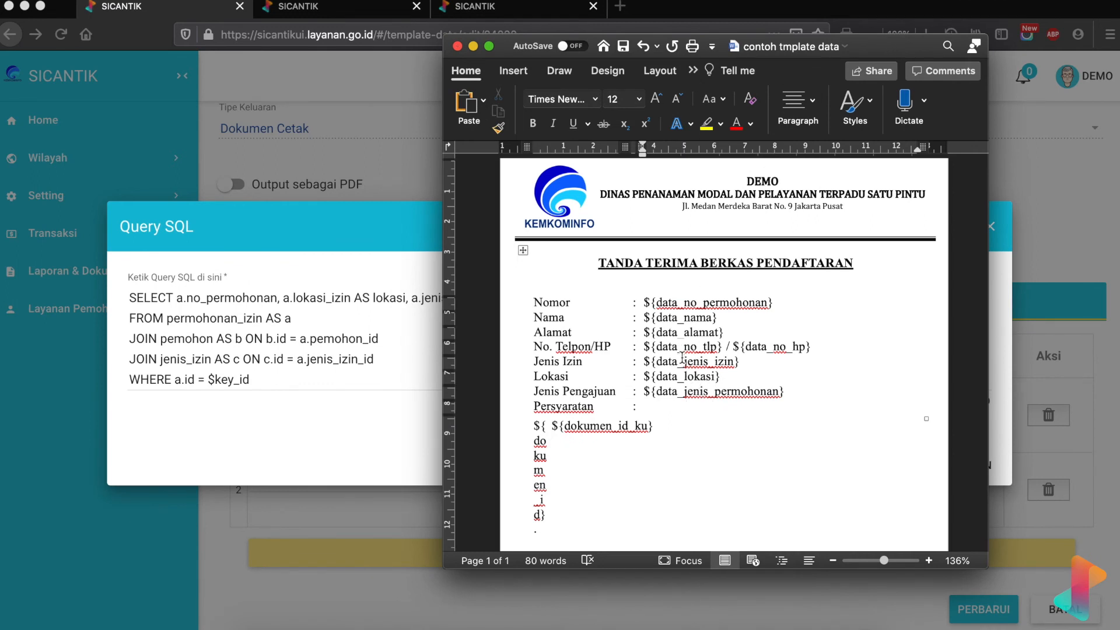
{"action": "left_click", "coordinate": [1003, 293]}
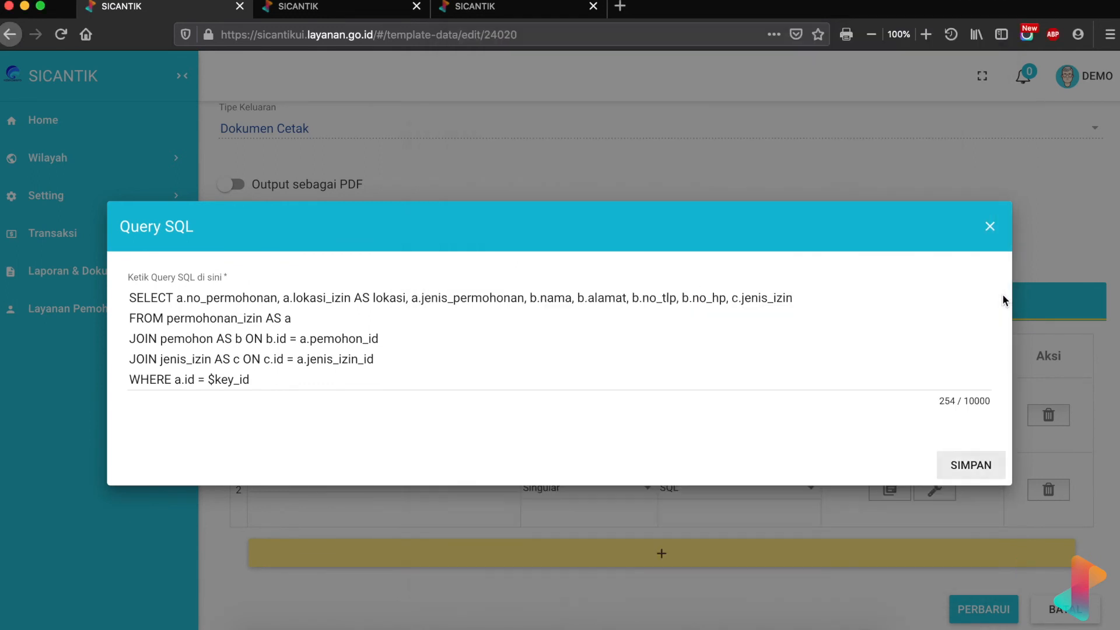
- Save the data query and review the dokumen placeholder in the Word template
{"action": "left_click", "coordinate": [954, 464]}
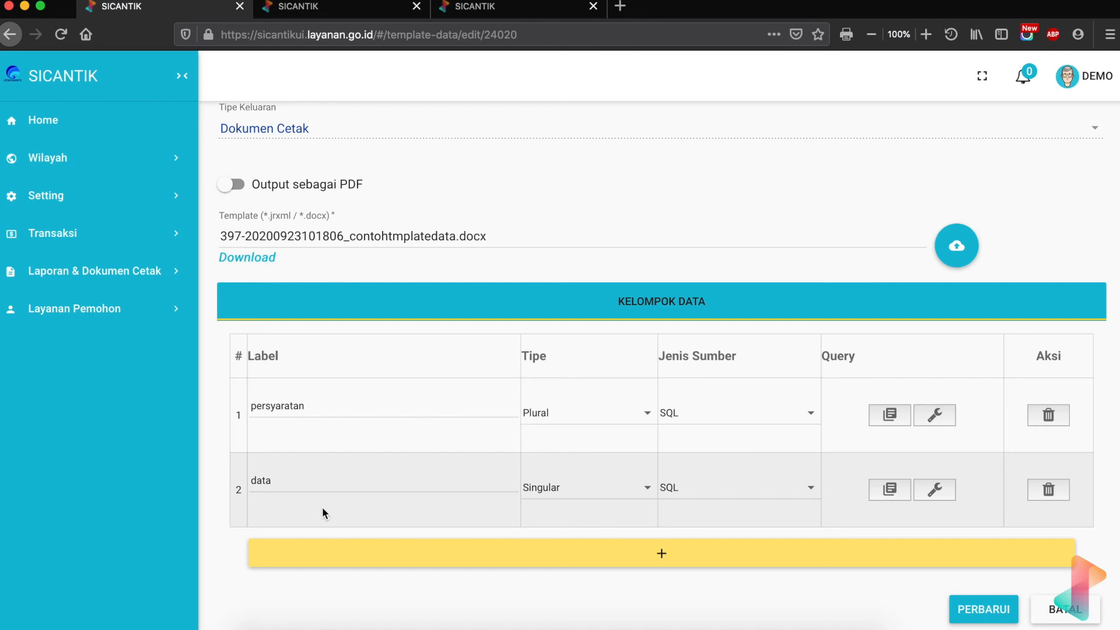
{"action": "left_click", "coordinate": [771, 614]}
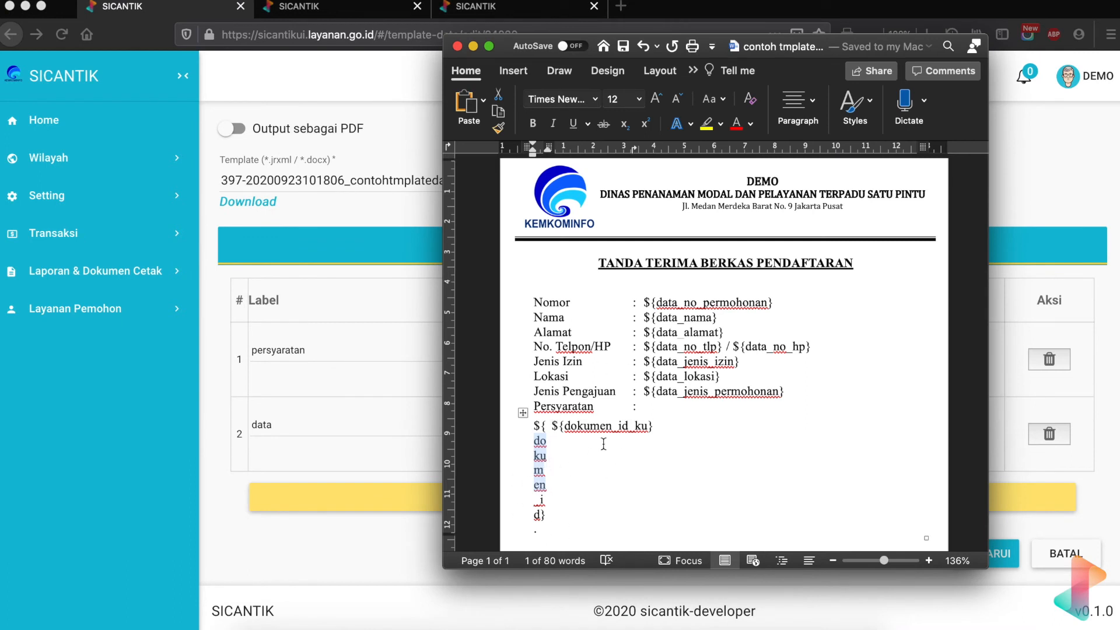
{"action": "scroll", "coordinate": [604, 444], "scroll_direction": "down", "scroll_amount": 2}
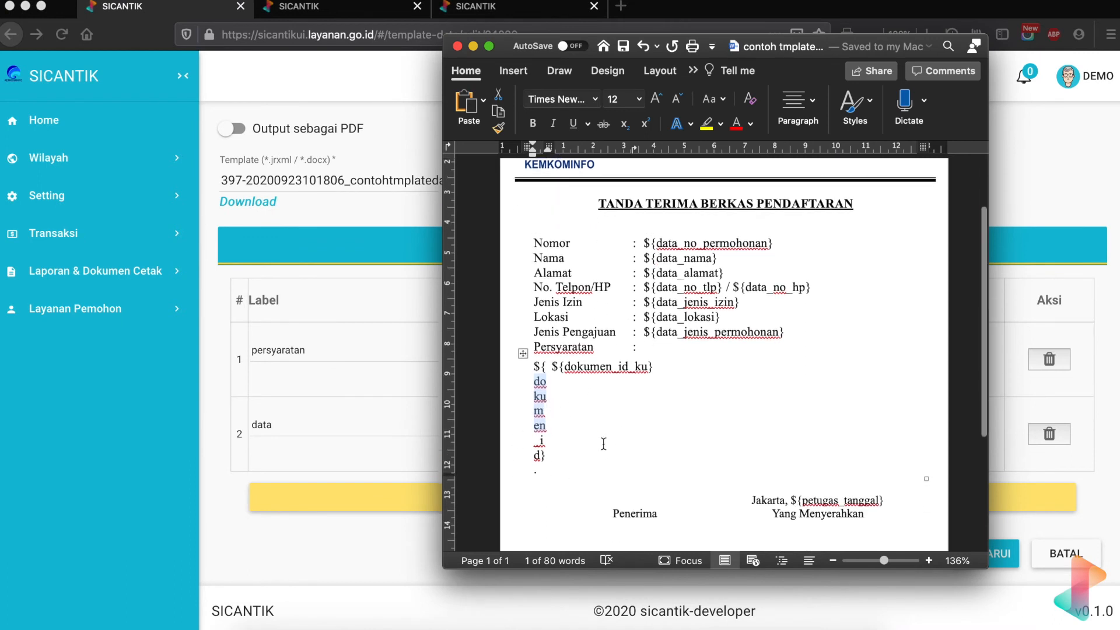
{"action": "left_click", "coordinate": [540, 382]}
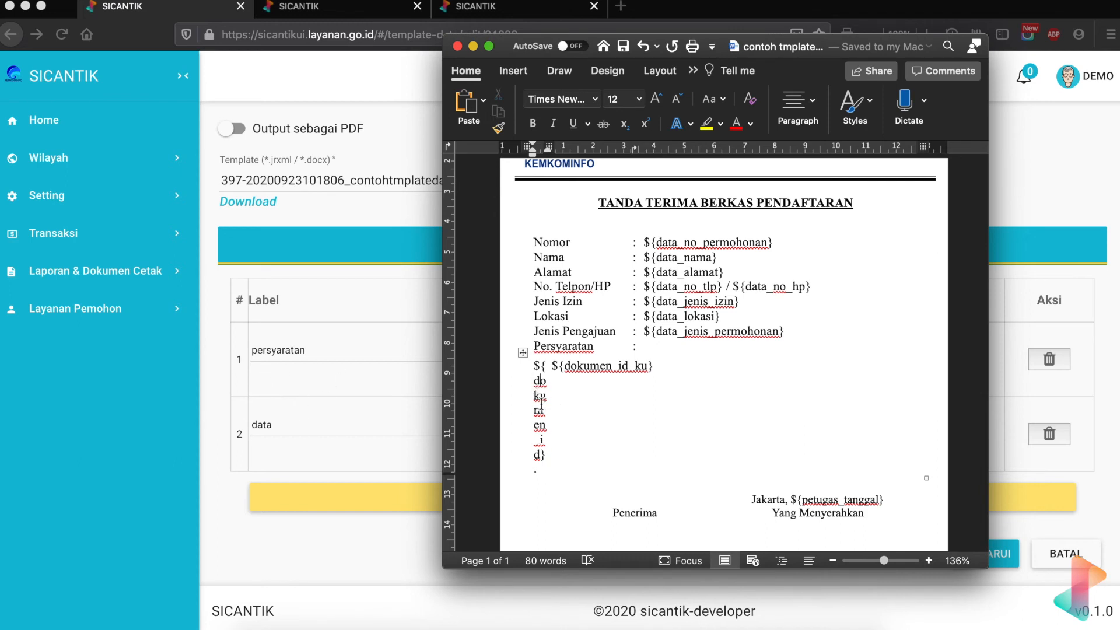
- Rename the first data group's label from persyaratan to dokumen
{"action": "left_click", "coordinate": [385, 340]}
{"action": "left_click", "coordinate": [323, 348]}
{"action": "double_click", "coordinate": [323, 348]}
{"action": "type", "text": "dokumen"}
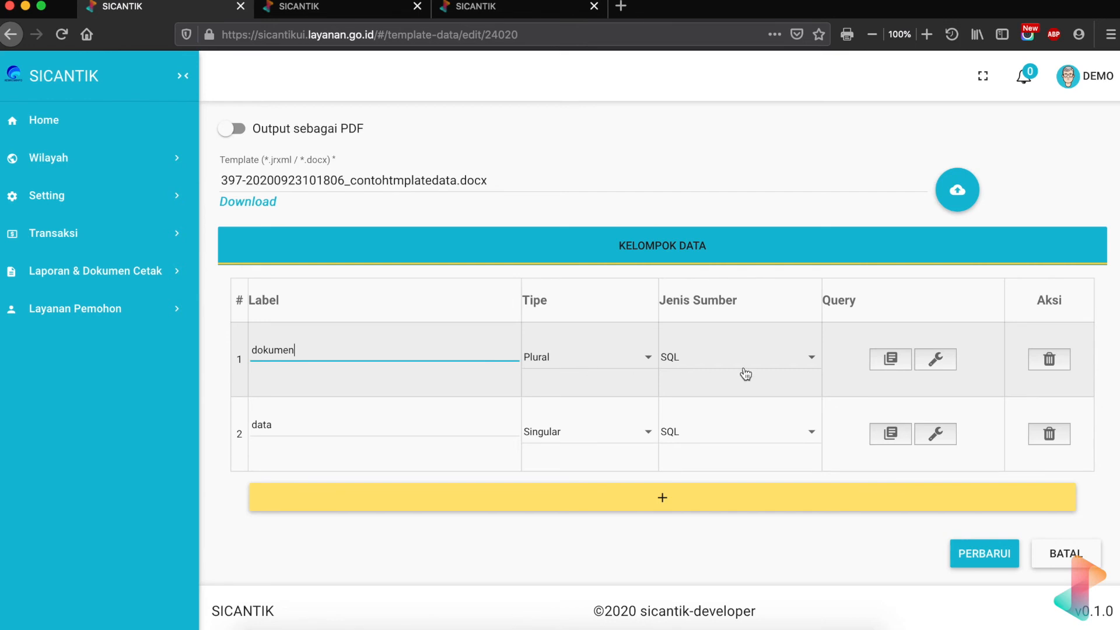
- Write a SELECT / FROM / WHERE skeleton on three lines in the dokumen group's SQL query
{"action": "left_click", "coordinate": [887, 362]}
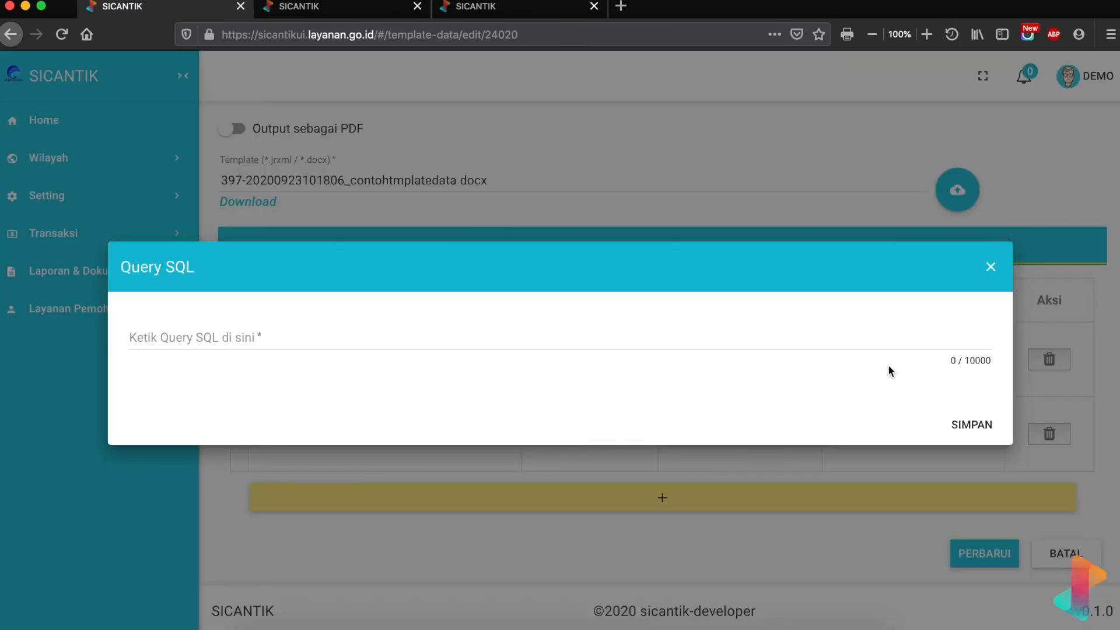
{"action": "left_click", "coordinate": [211, 341]}
{"action": "type", "text": "SELECT"}
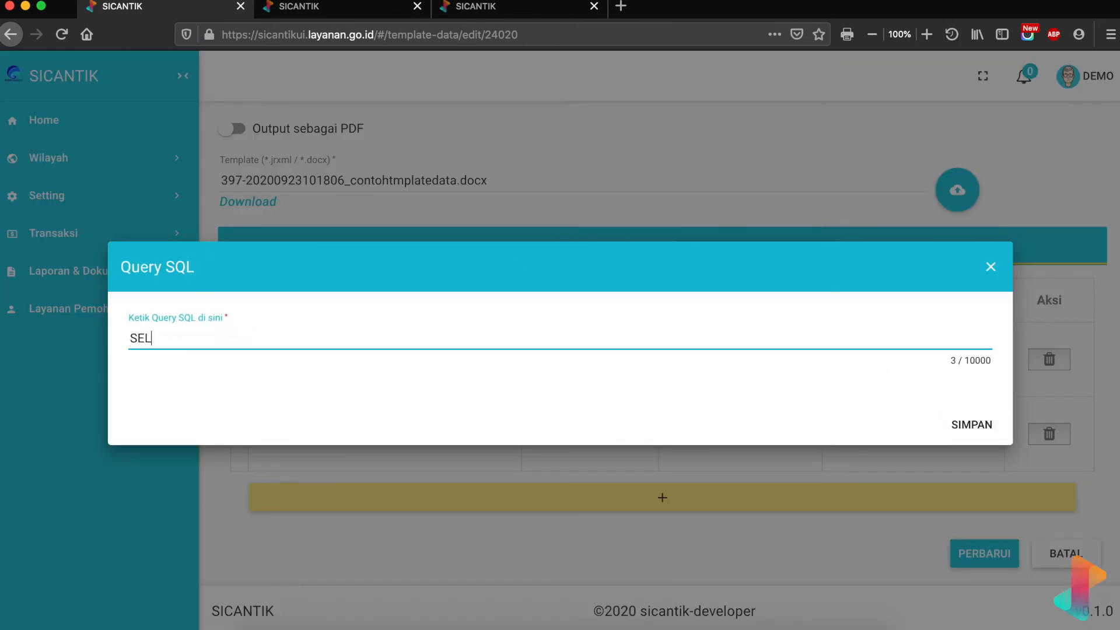
{"action": "key", "text": "Return"}
{"action": "type", "text": "FROM"}
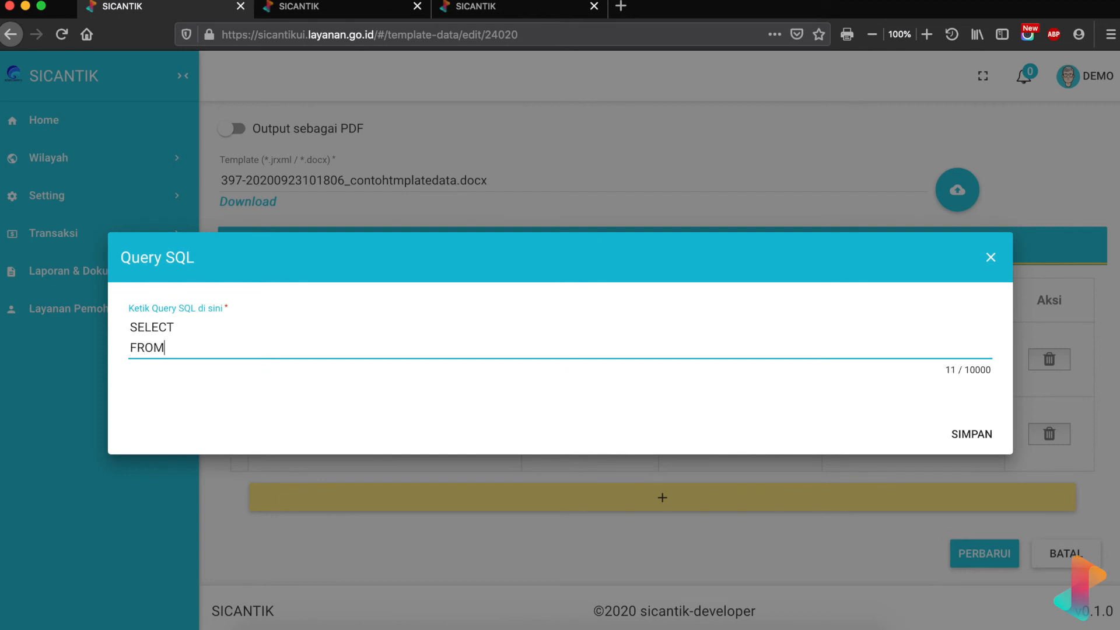
{"action": "key", "text": "Return"}
{"action": "type", "text": "WHERE"}
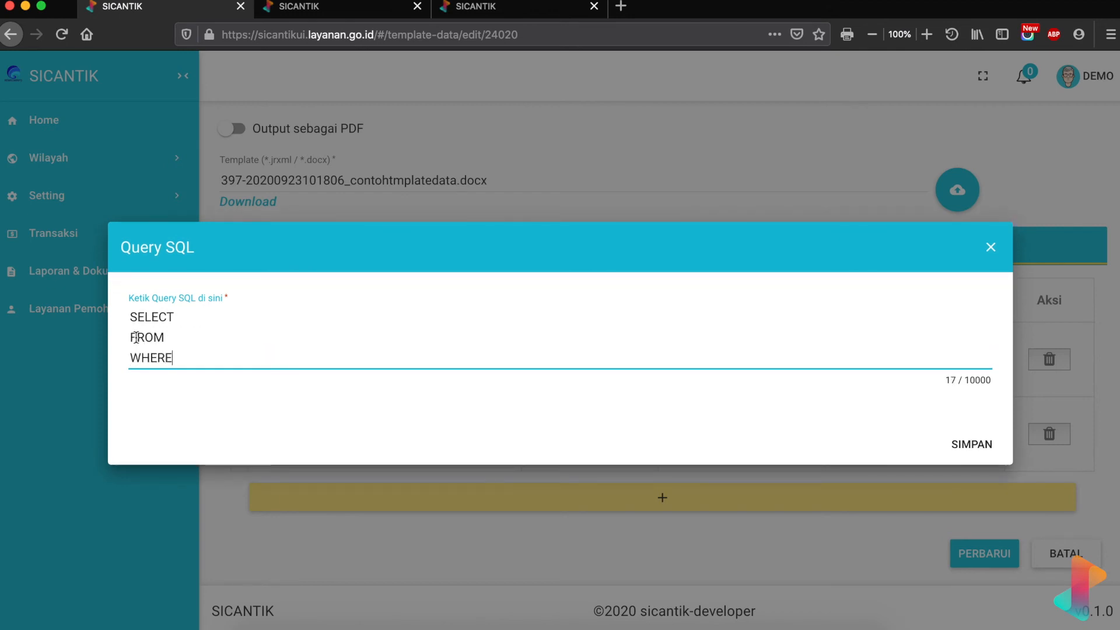
{"action": "left_click", "coordinate": [175, 337]}
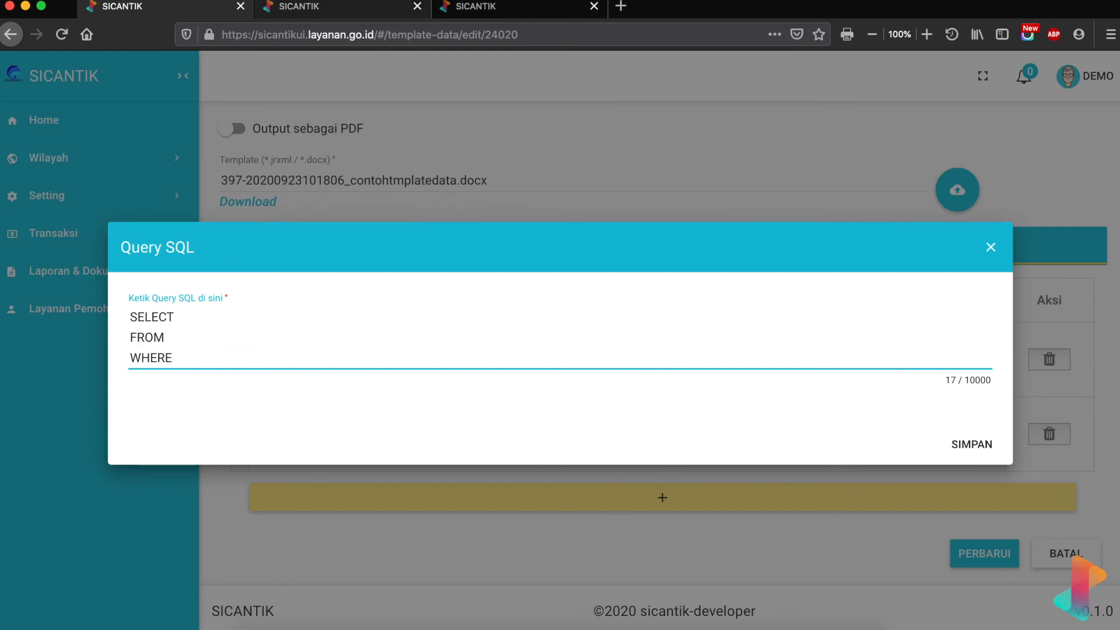
{"action": "left_click", "coordinate": [353, 8]}
- Filter the Datatabel list by 'persyarata' to show oss_data_persyaratan, view_persyaratan and persyaratan
{"action": "left_click", "coordinate": [314, 195]}
{"action": "type", "text": "persy"}
{"action": "key", "text": "BackSpace"}
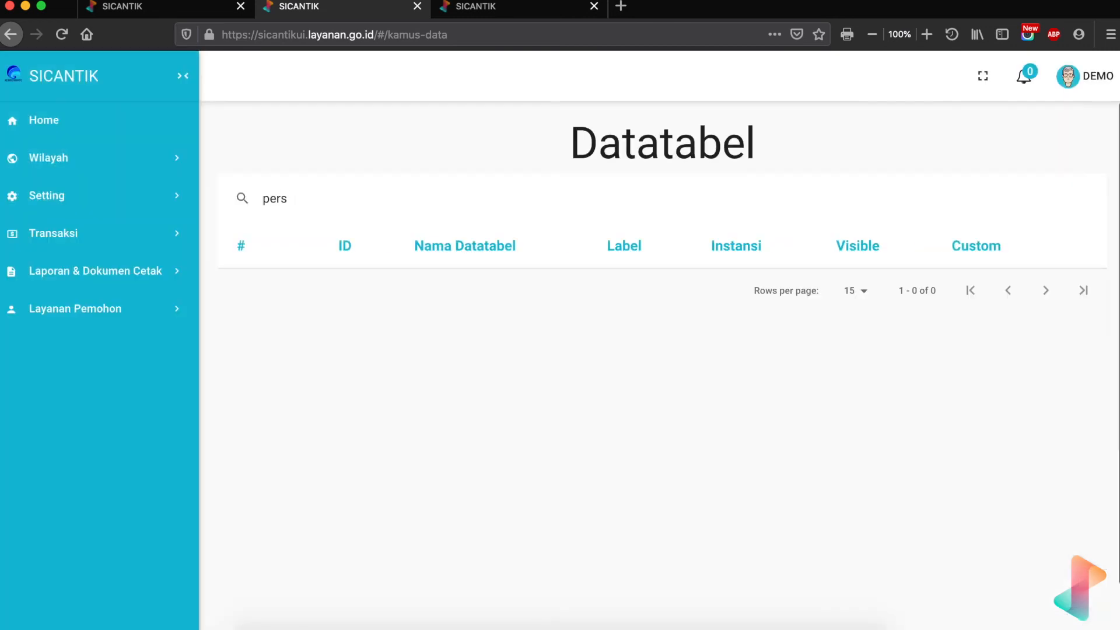
{"action": "type", "text": "yarata"}
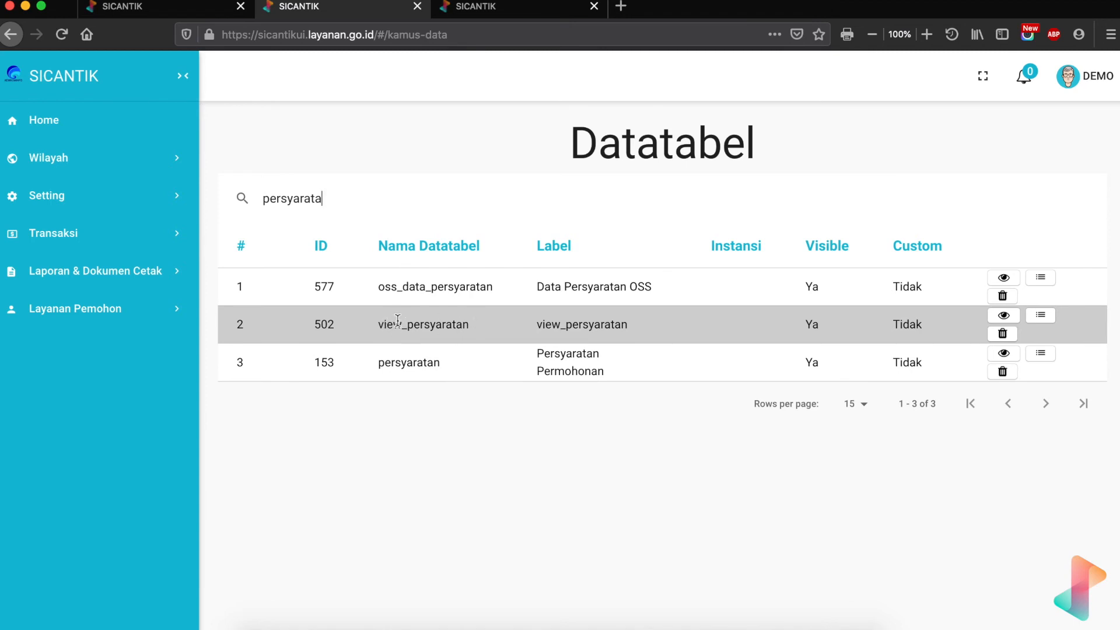
- Review the persyaratan table's column definitions, then return to the Query SQL skeleton
{"action": "left_click", "coordinate": [1005, 353]}
{"action": "scroll", "coordinate": [603, 465], "scroll_direction": "down", "scroll_amount": 5}
{"action": "scroll", "coordinate": [604, 461], "scroll_direction": "down", "scroll_amount": 4}
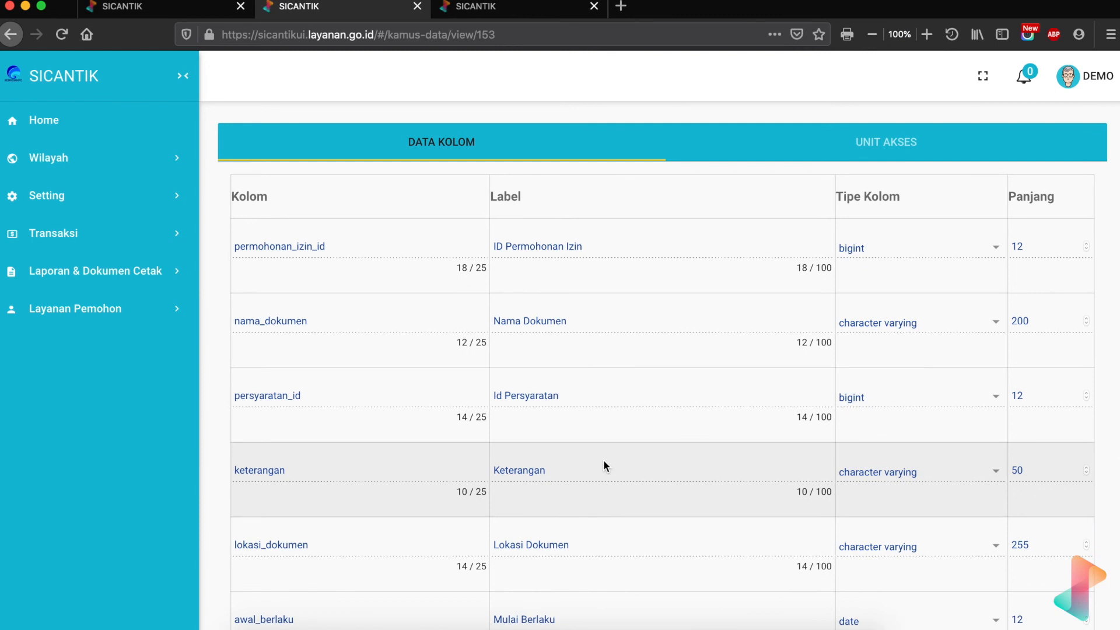
{"action": "scroll", "coordinate": [604, 465], "scroll_direction": "down", "scroll_amount": 2}
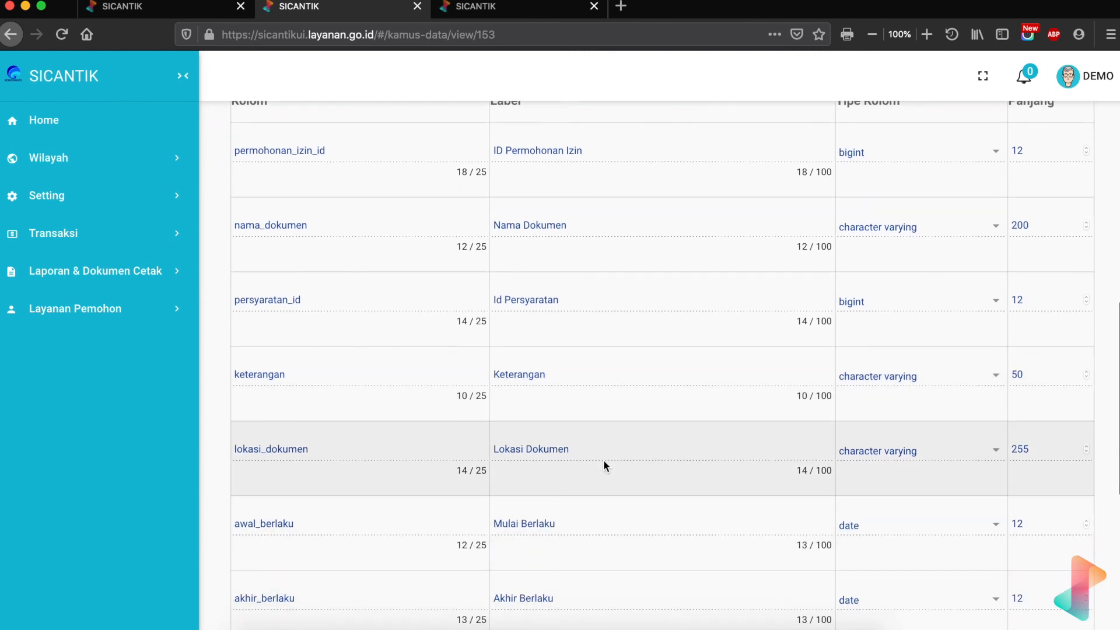
{"action": "scroll", "coordinate": [414, 458], "scroll_direction": "down", "scroll_amount": 5}
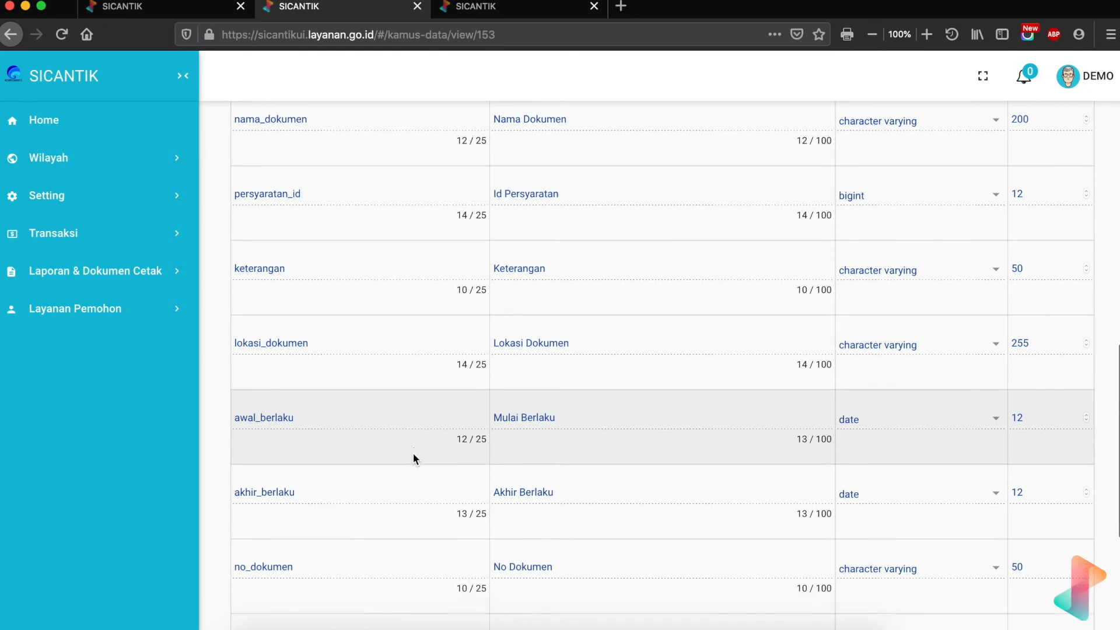
{"action": "scroll", "coordinate": [413, 458], "scroll_direction": "down", "scroll_amount": 2}
{"action": "scroll", "coordinate": [413, 458], "scroll_direction": "up", "scroll_amount": 10}
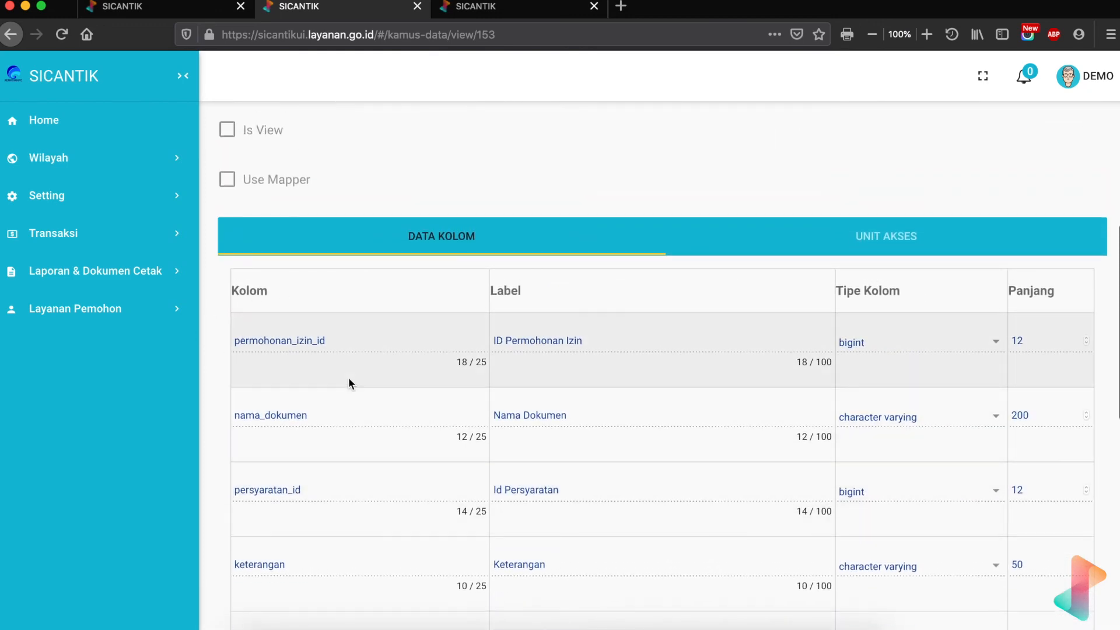
{"action": "scroll", "coordinate": [341, 381], "scroll_direction": "down", "scroll_amount": 3}
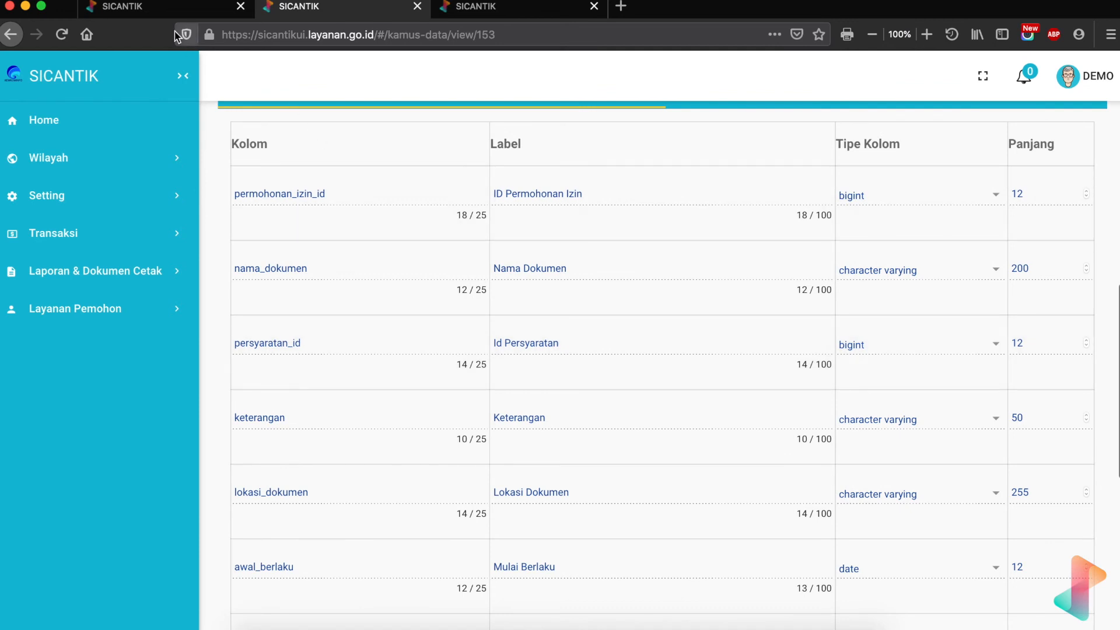
{"action": "left_click", "coordinate": [167, 9]}
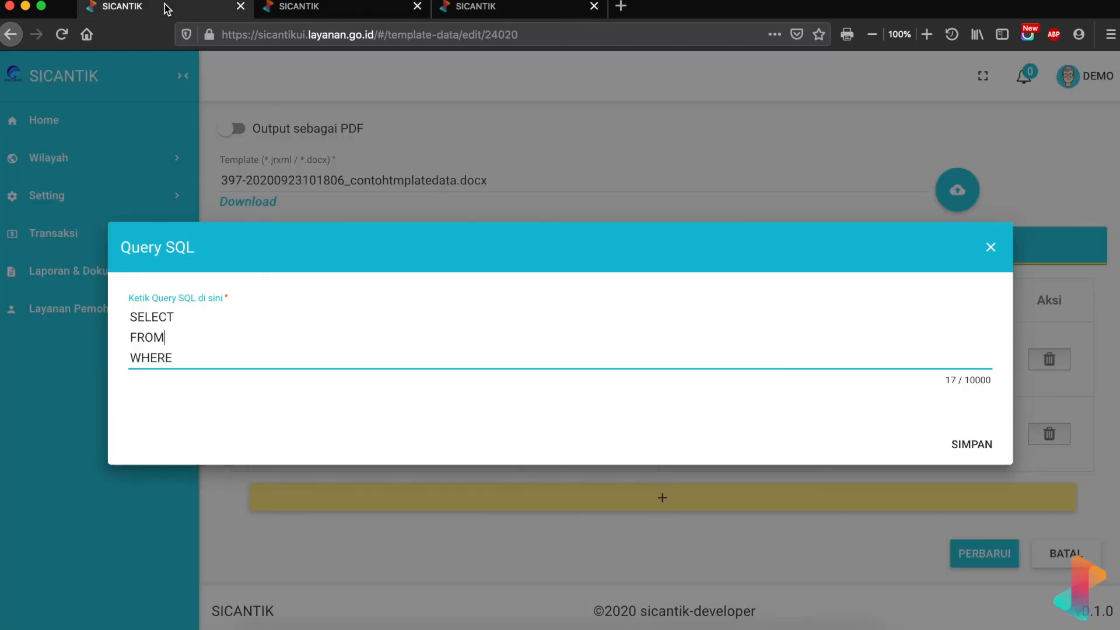
- Complete the query with FROM persyaratan WHERE permohonan_izin_id = $key_id, starting an AND line
{"action": "left_click", "coordinate": [222, 356]}
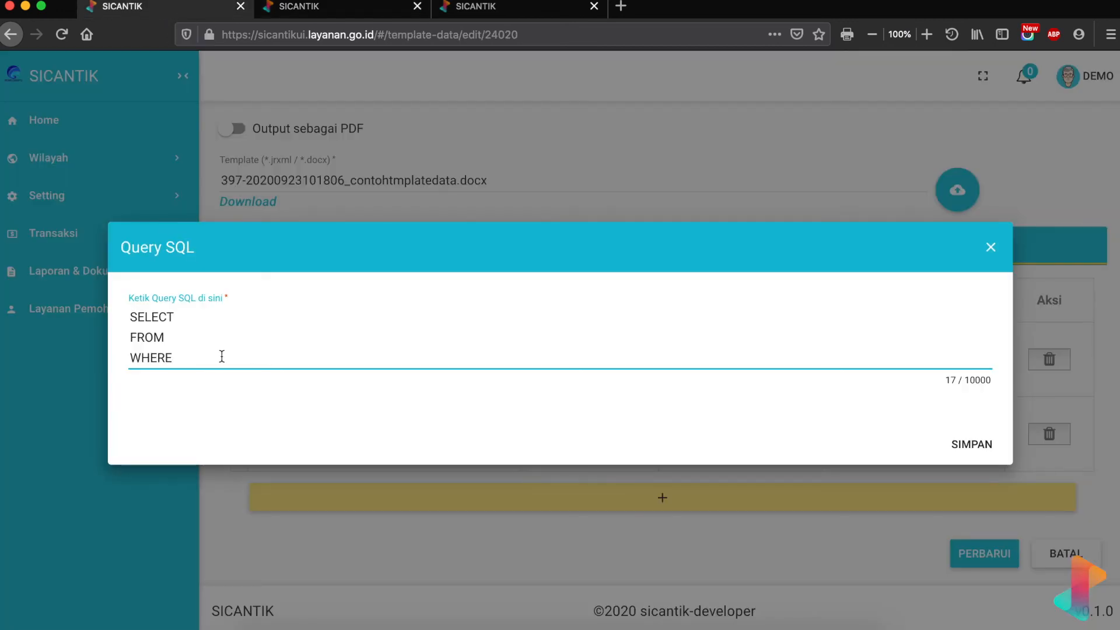
{"action": "key", "text": "Up"}
{"action": "type", "text": "persyaratan "}
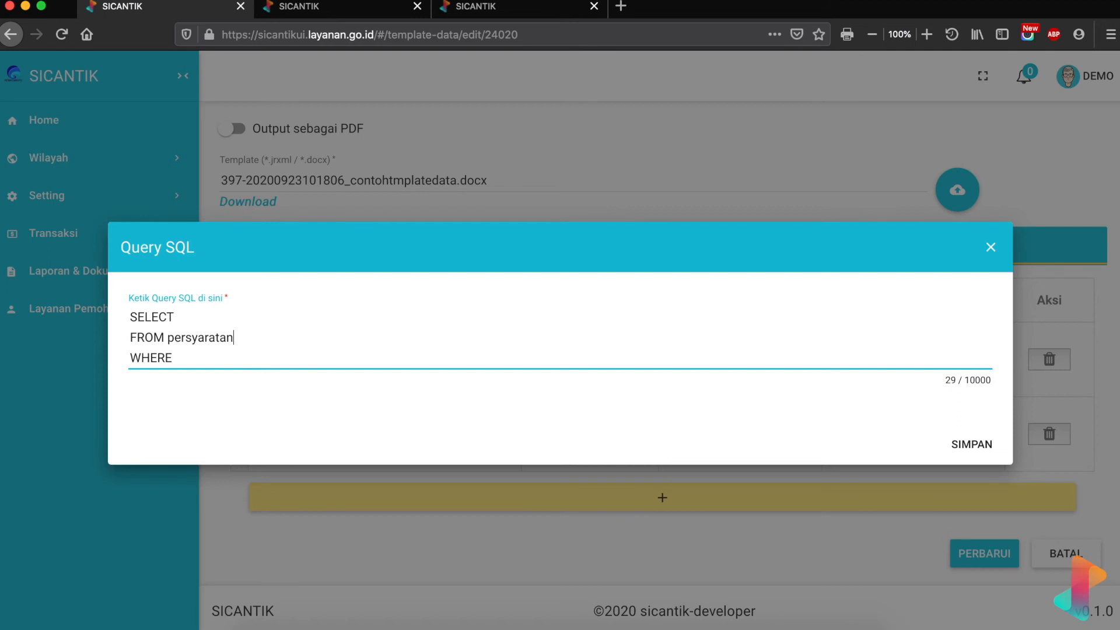
{"action": "type", "text": "WHERE permohonan"}
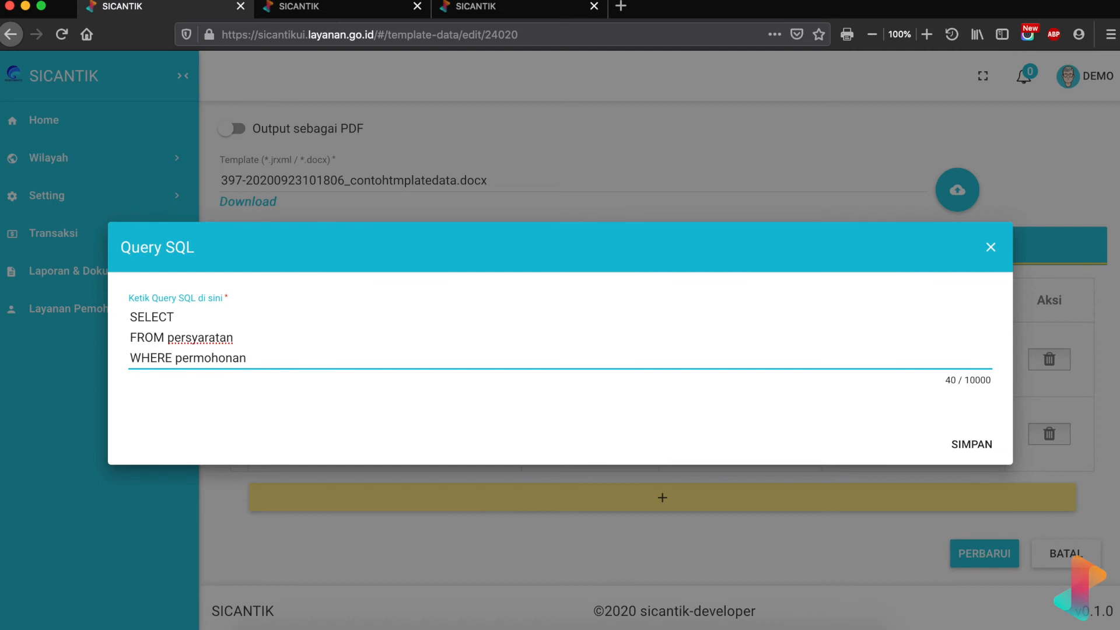
{"action": "type", "text": "_izin_id = $key_id"}
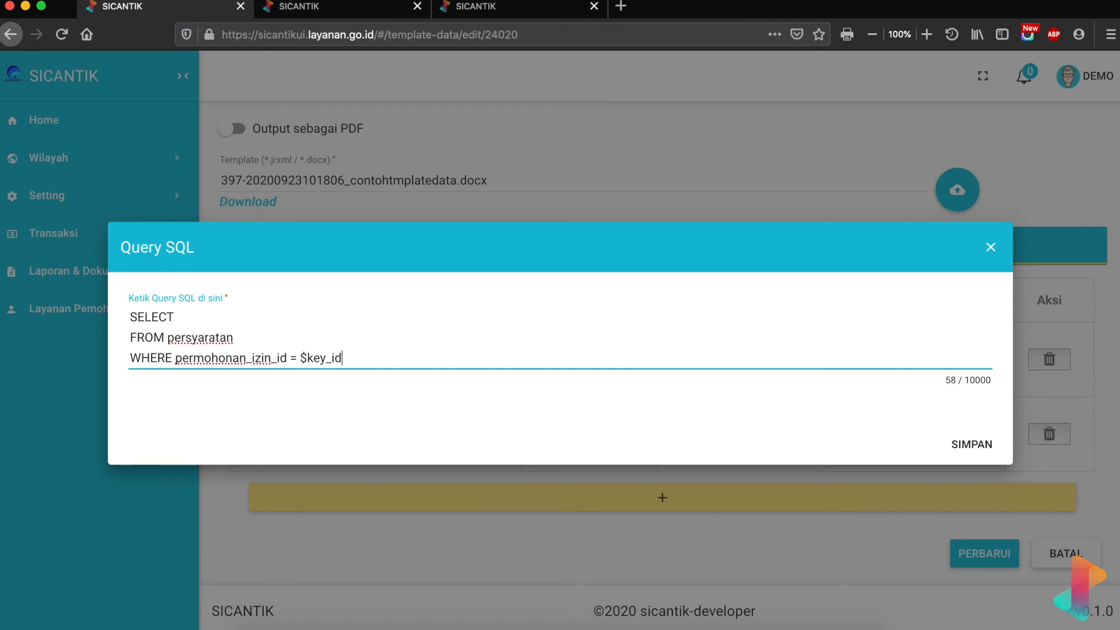
{"action": "key", "text": "Return"}
{"action": "type", "text": "AND"}
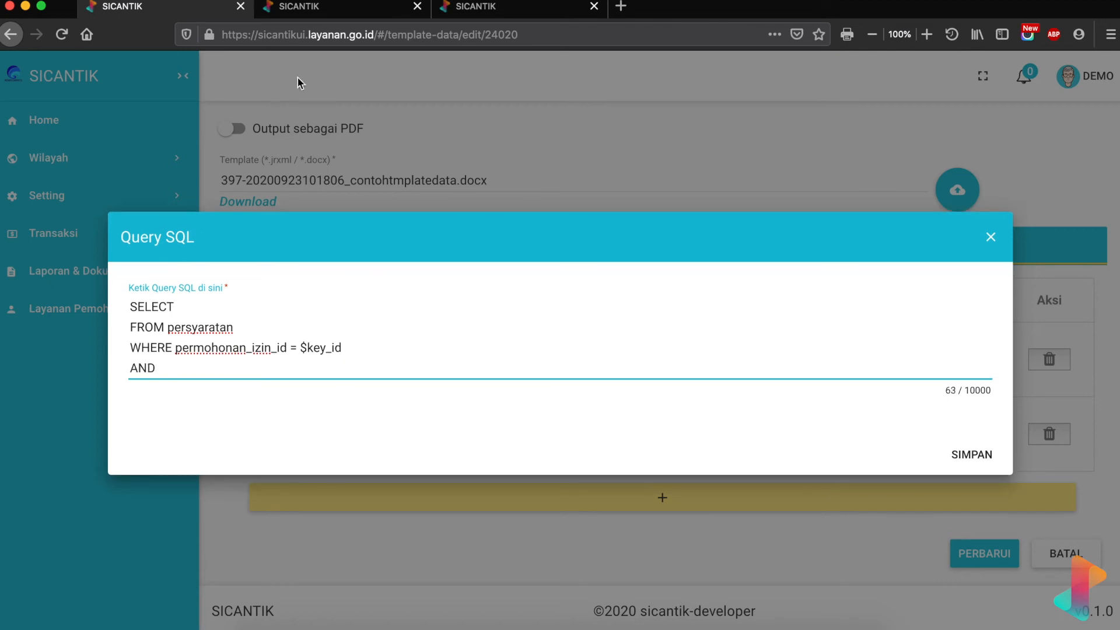
- Check the persyaratan columns and add the terpenuhi = condition on the AND line
{"action": "left_click", "coordinate": [341, 11]}
{"action": "scroll", "coordinate": [331, 466], "scroll_direction": "down", "scroll_amount": 7}
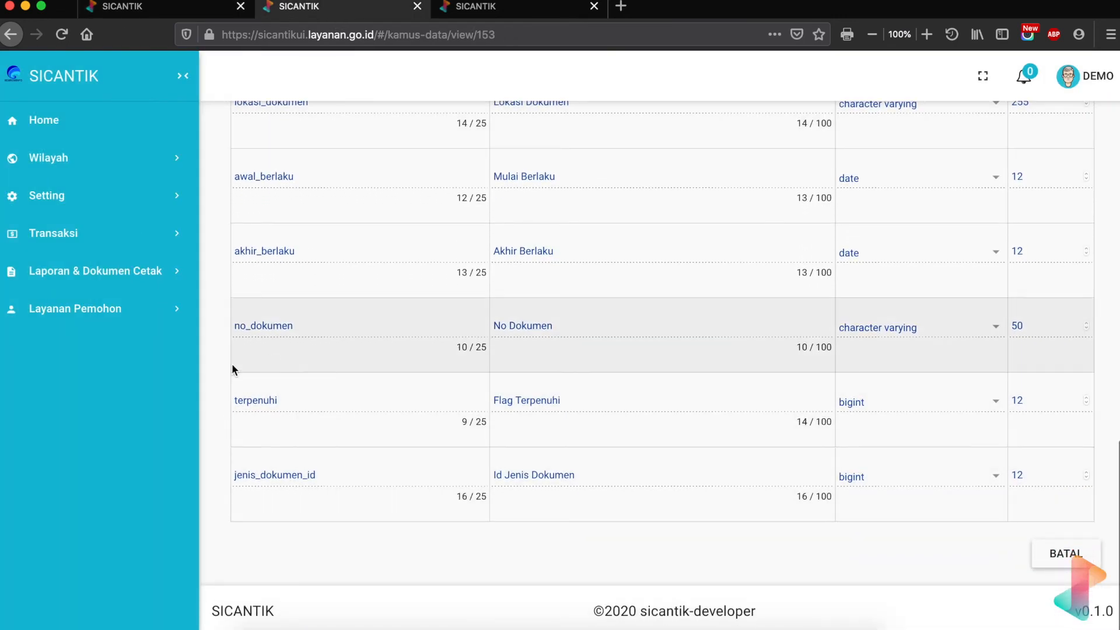
{"action": "left_click", "coordinate": [185, 11]}
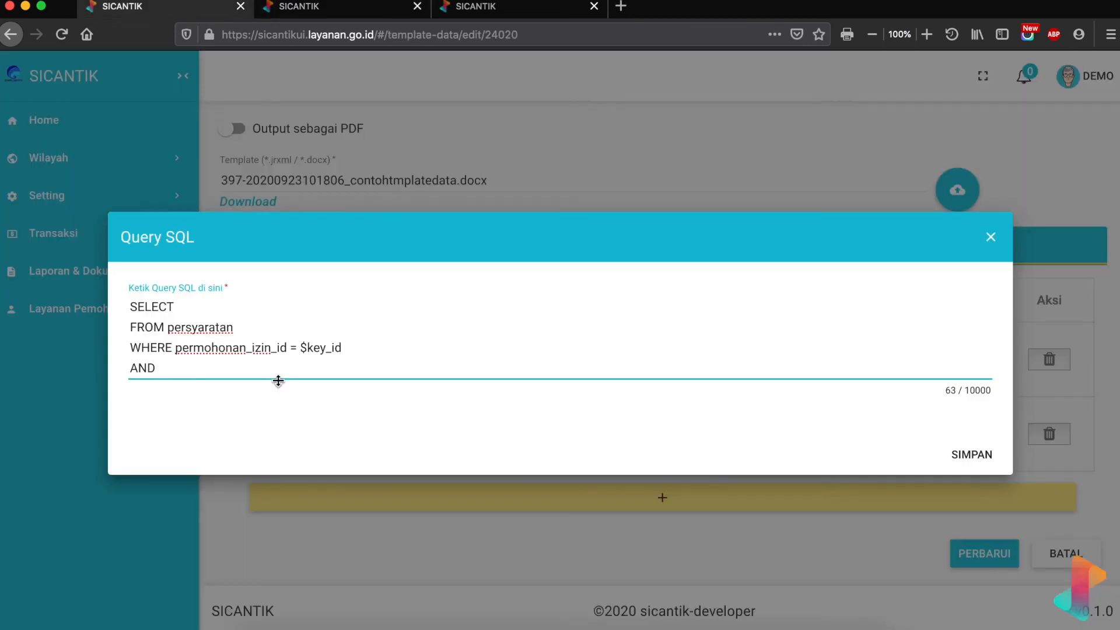
{"action": "type", "text": "terpenuhi = 1"}
{"action": "left_click", "coordinate": [375, 5]}
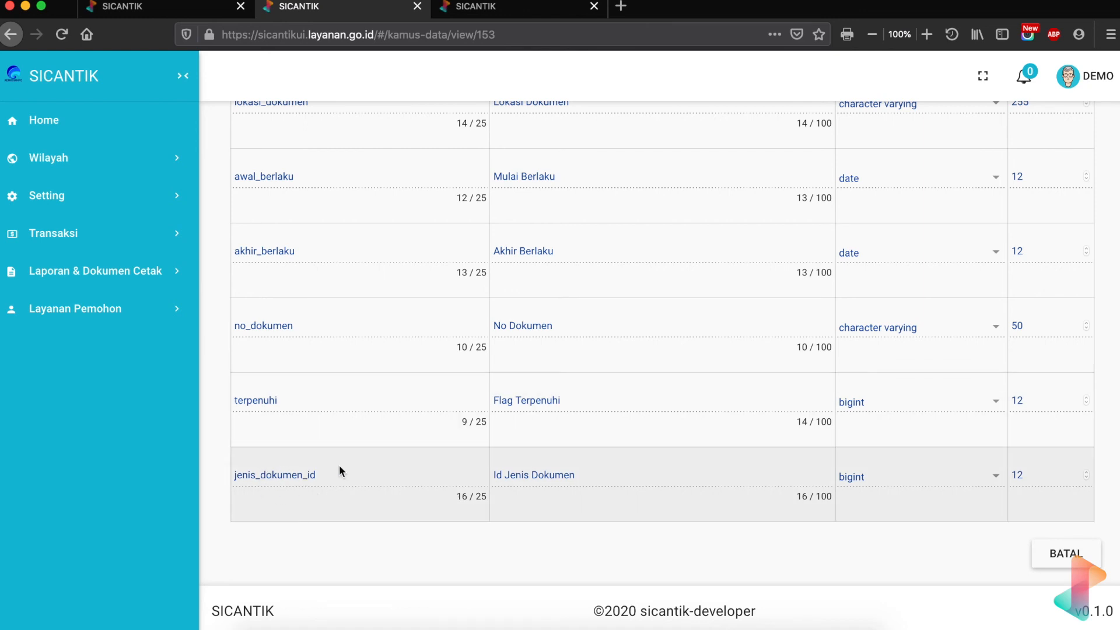
{"action": "left_click", "coordinate": [138, 8]}
- Alias persyaratan AS a and prefix permohonan_izin_id and terpenuhi with a
{"action": "left_click", "coordinate": [353, 346]}
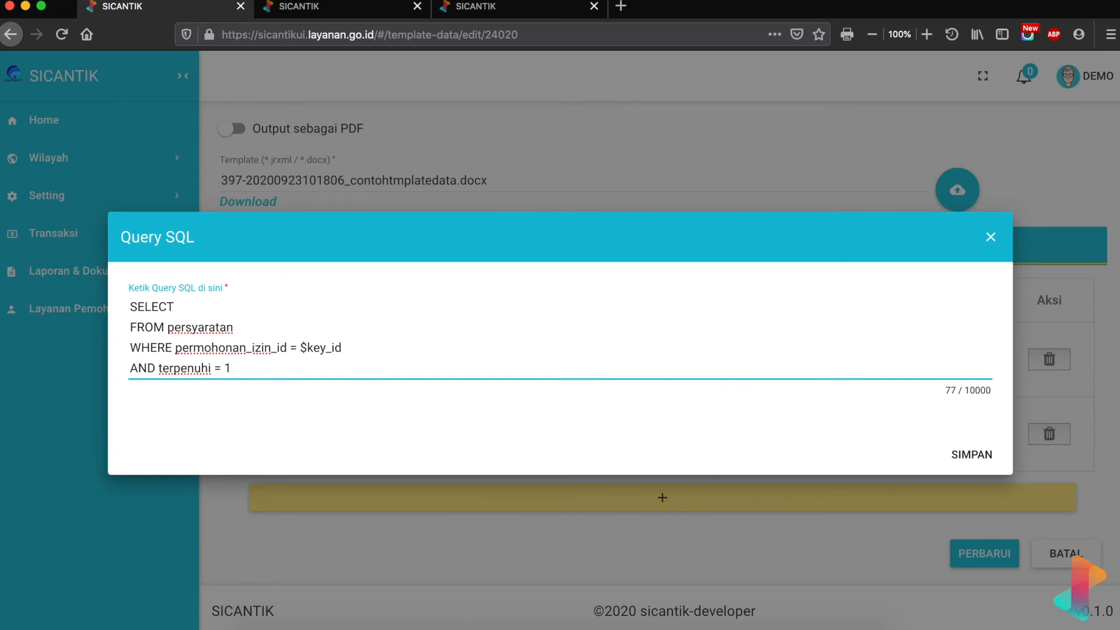
{"action": "type", "text": "AS a"}
{"action": "left_click", "coordinate": [179, 349]}
{"action": "type", "text": "a."}
{"action": "left_click", "coordinate": [157, 368]}
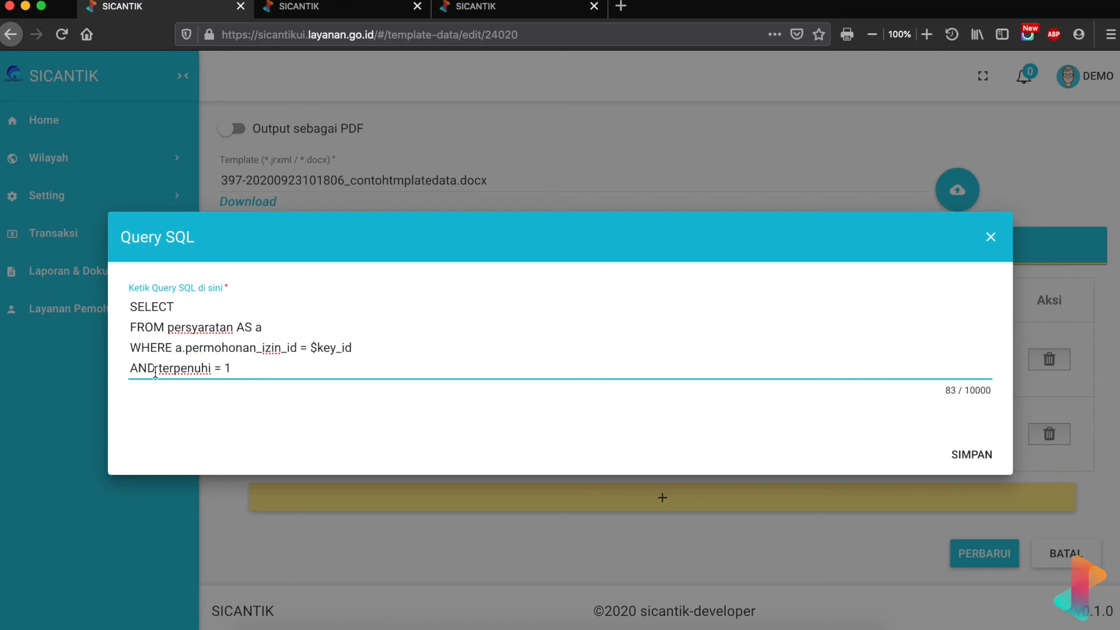
{"action": "type", "text": "a."}
{"action": "left_click", "coordinate": [321, 325]}
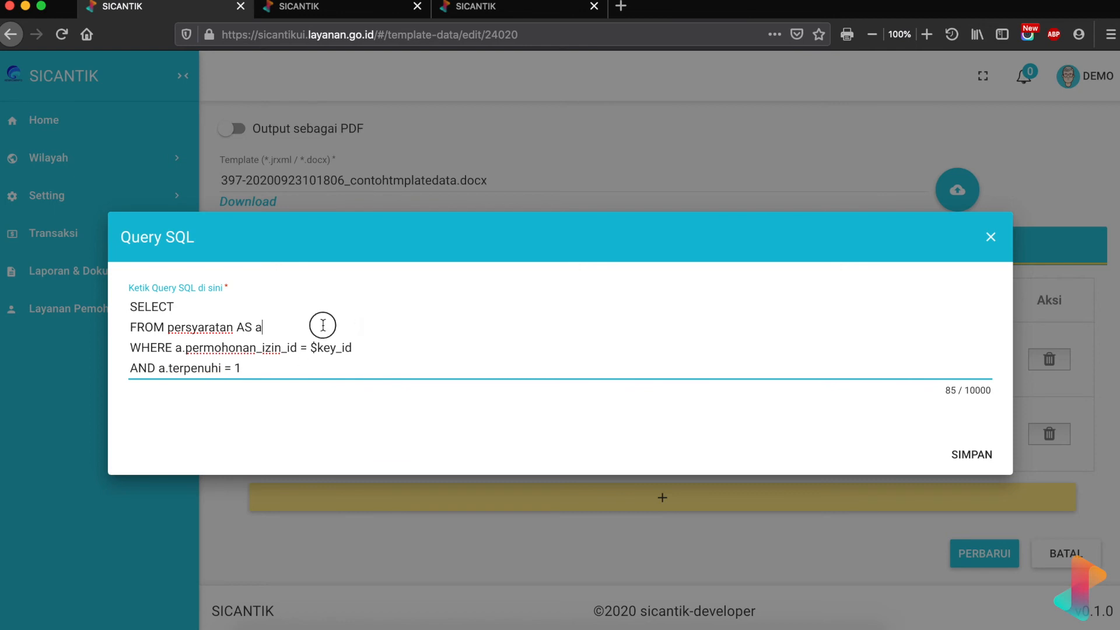
- Add the line JOIN jenis_dokumen AS b ON b.id = a.jenis_dokumen_id below FROM
{"action": "key", "text": "Return"}
{"action": "type", "text": "JOIN"}
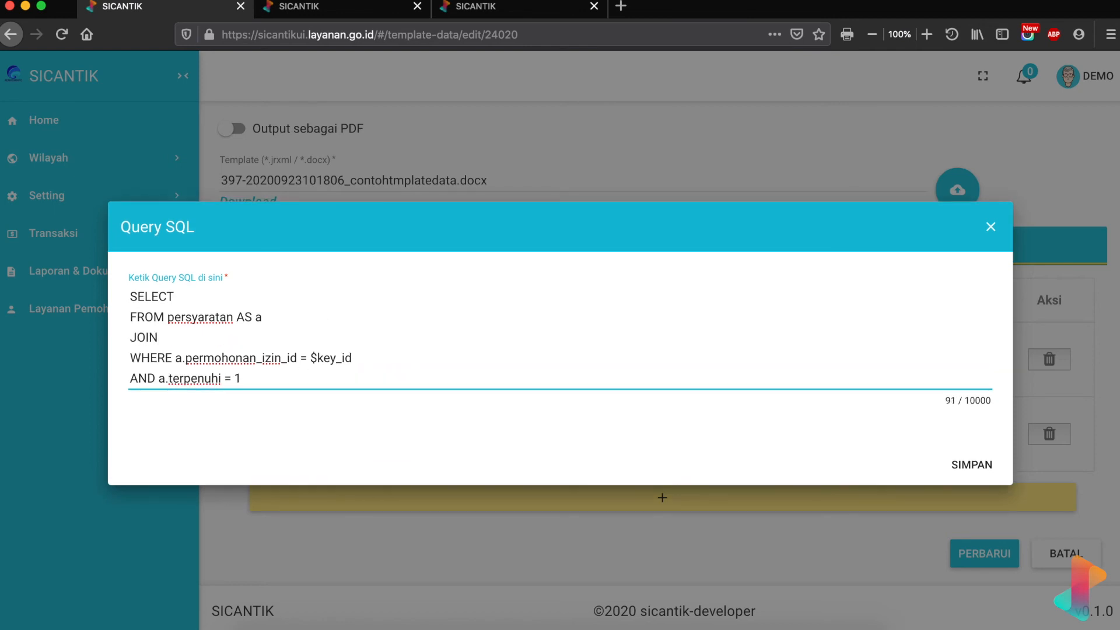
{"action": "type", "text": " jenis_dokumen"}
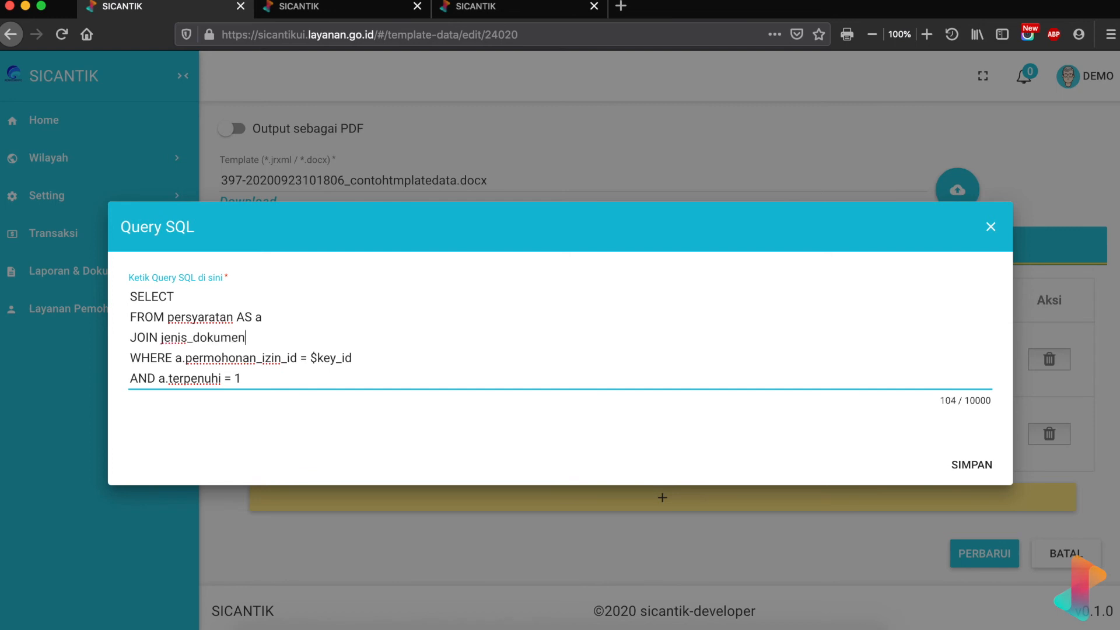
{"action": "type", "text": " AS b ON"}
{"action": "type", "text": "b.id = a.je"}
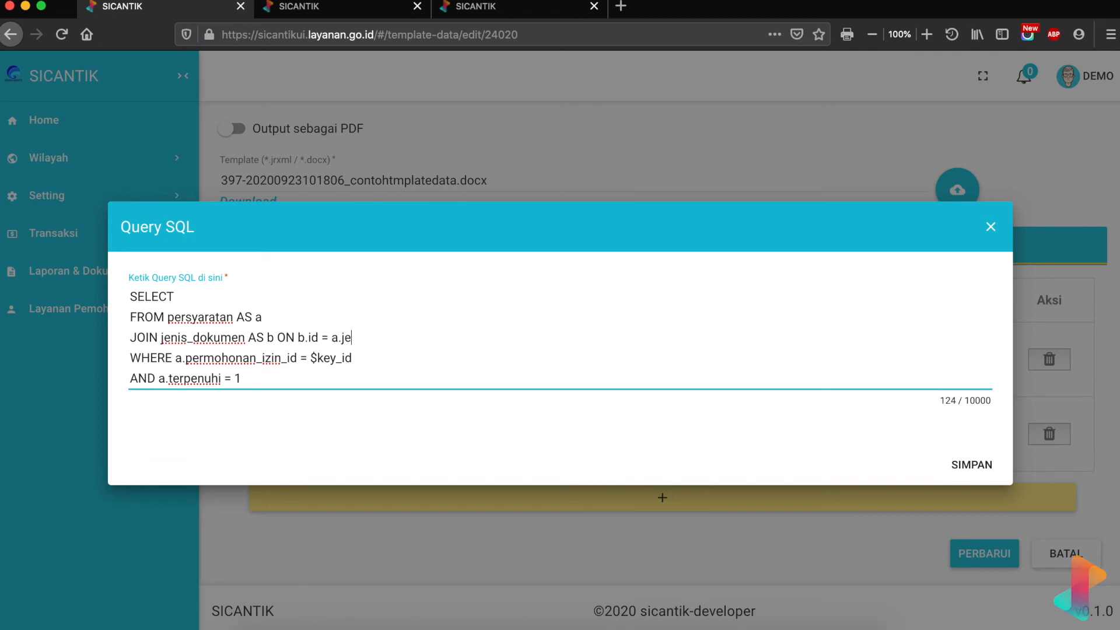
{"action": "type", "text": "nis_dokumen_id"}
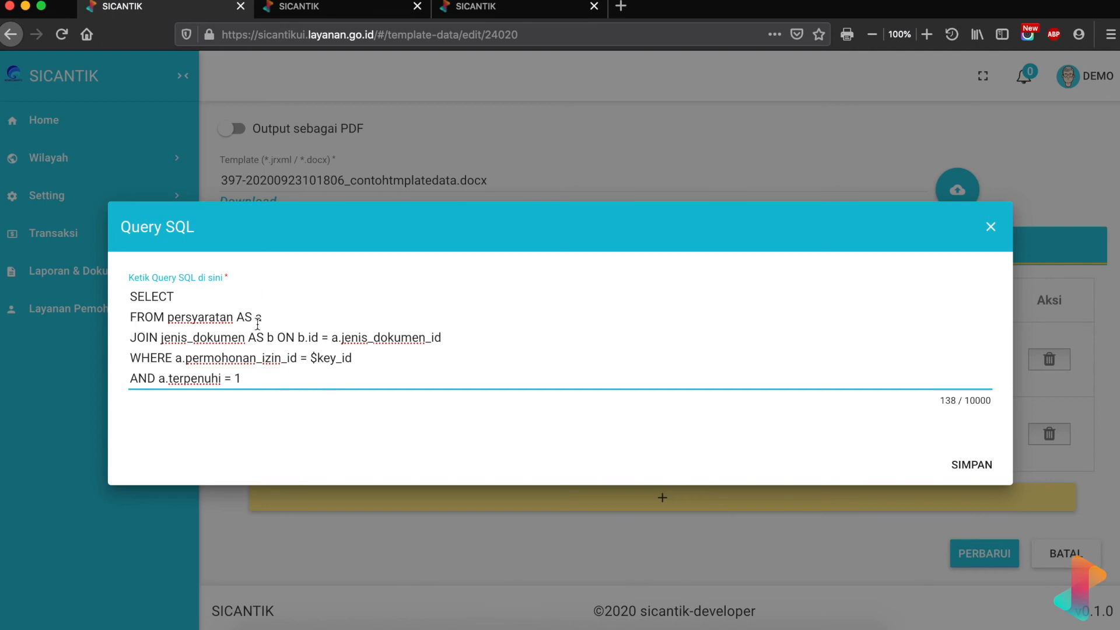
- Look up the jenis_dokumen table's columns in the Datatabel list
{"action": "left_click", "coordinate": [446, 14]}
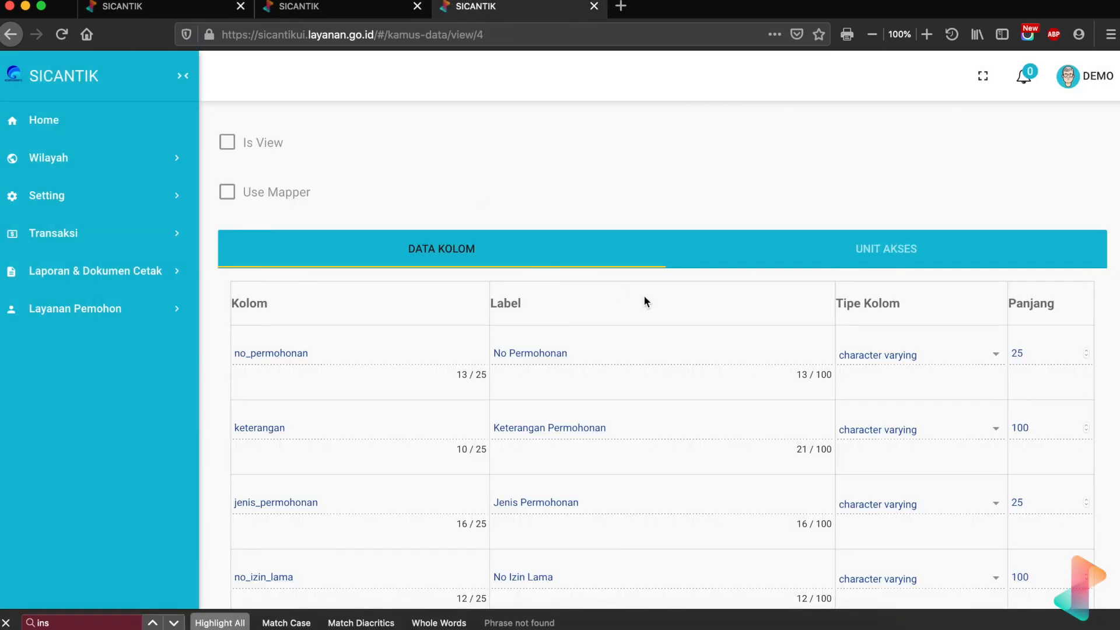
{"action": "scroll", "coordinate": [643, 295], "scroll_direction": "up", "scroll_amount": 5}
{"action": "left_click", "coordinate": [1090, 179]}
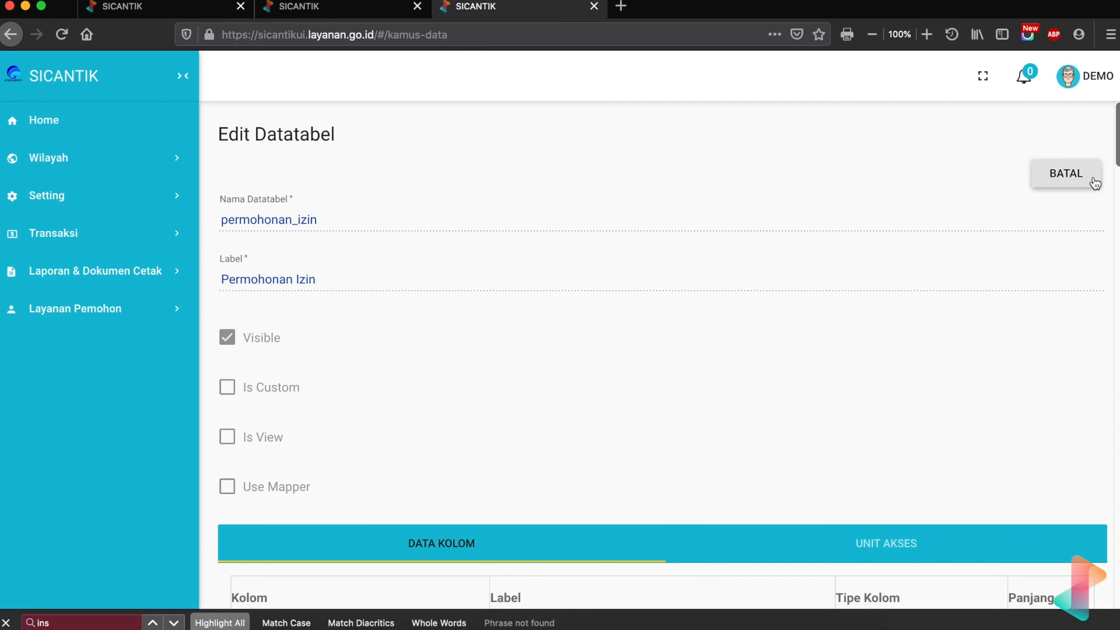
{"action": "type", "text": "jenis"}
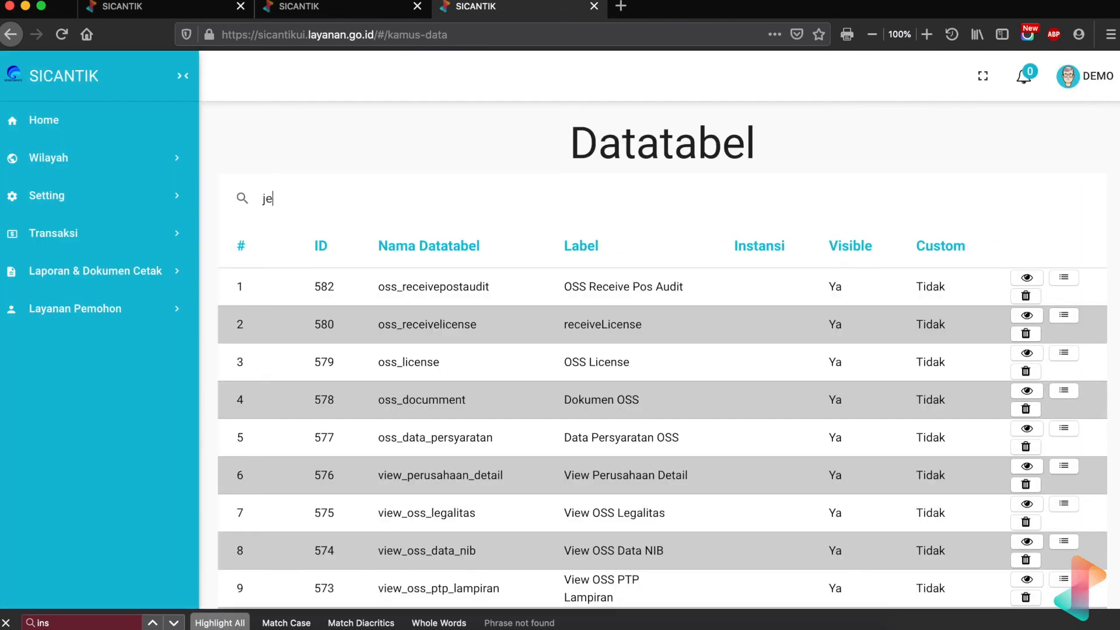
{"action": "type", "text": "_doku"}
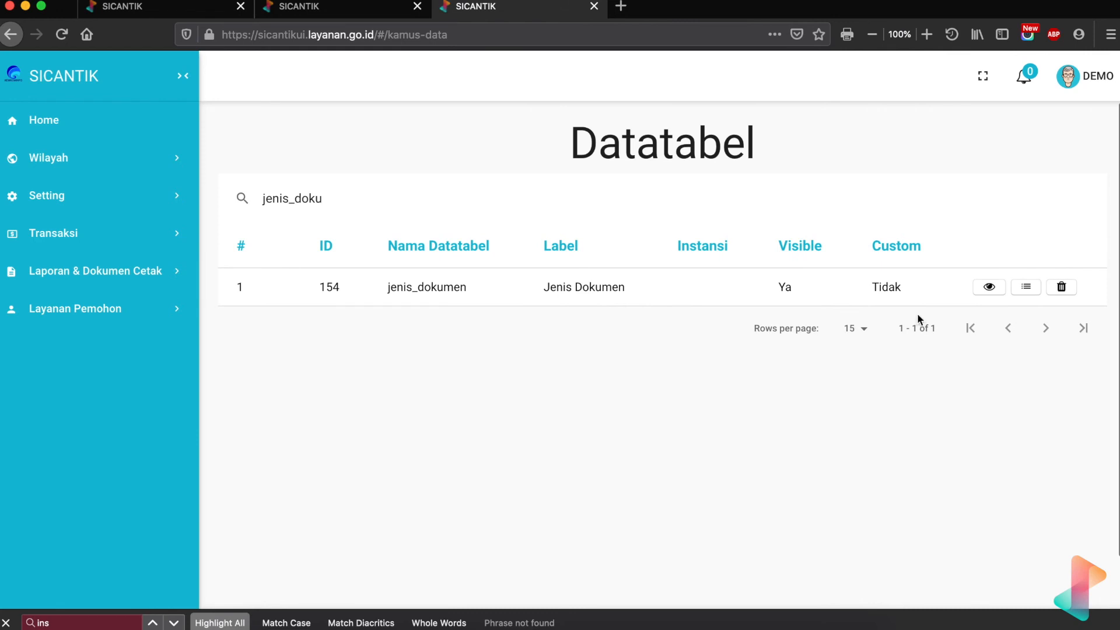
{"action": "left_click", "coordinate": [989, 287]}
{"action": "scroll", "coordinate": [502, 464], "scroll_direction": "down", "scroll_amount": 3}
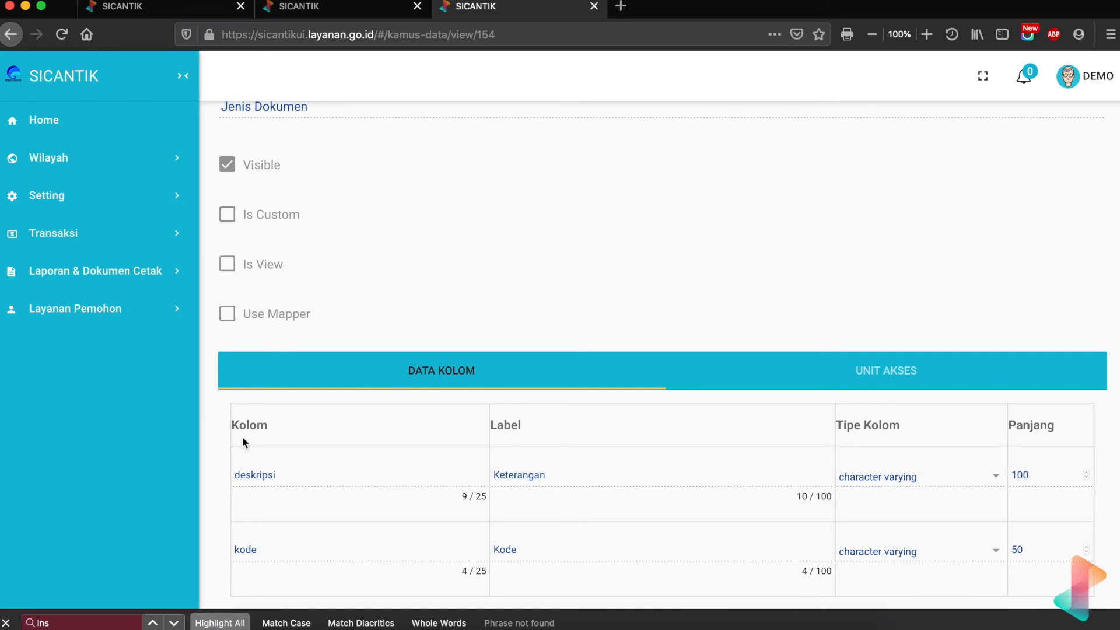
{"action": "left_click", "coordinate": [181, 12]}
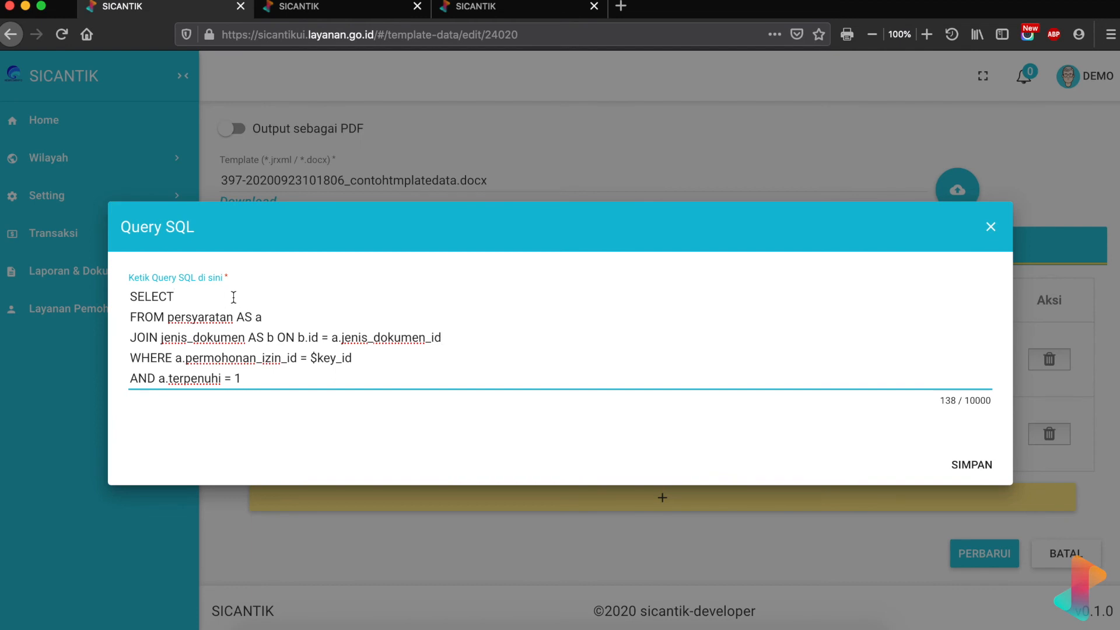
- Select b.deskripsi after SELECT and save the dokumen query
{"action": "type", "text": "b."}
{"action": "key", "text": "BackSpace"}
{"action": "key", "text": "BackSpace"}
{"action": "type", "text": "b.deskripsi"}
{"action": "left_click", "coordinate": [973, 464]}
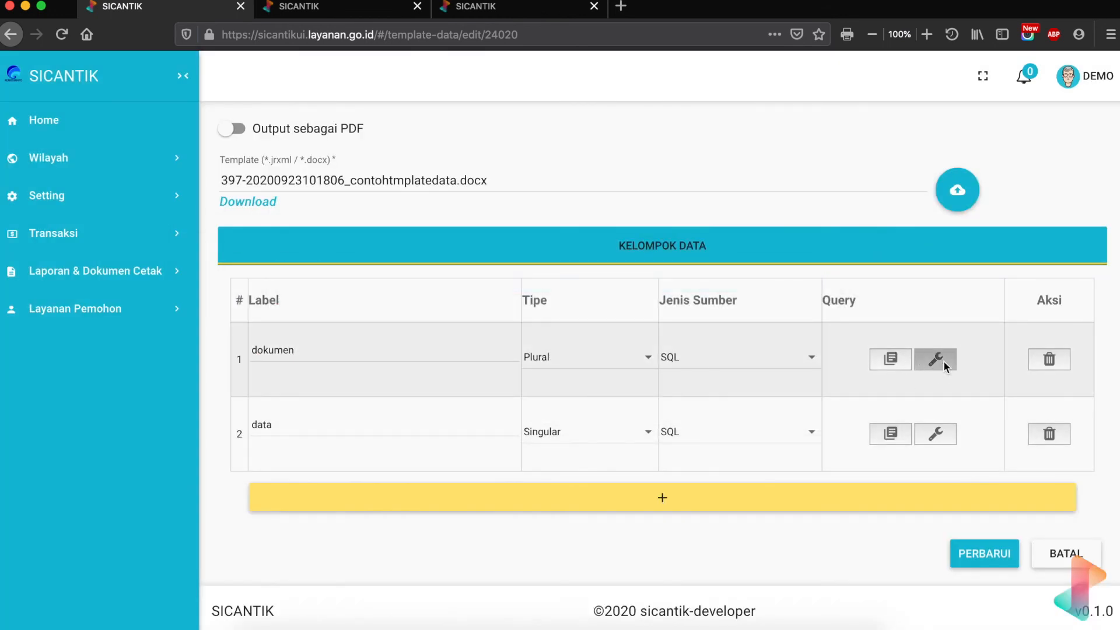
- Test the dokumen query with $key_id 280132 and review the returned descriptions
{"action": "left_click", "coordinate": [943, 360]}
{"action": "left_click", "coordinate": [233, 219]}
{"action": "type", "text": "280132"}
{"action": "left_click", "coordinate": [973, 554]}
{"action": "scroll", "coordinate": [708, 417], "scroll_direction": "down", "scroll_amount": 4}
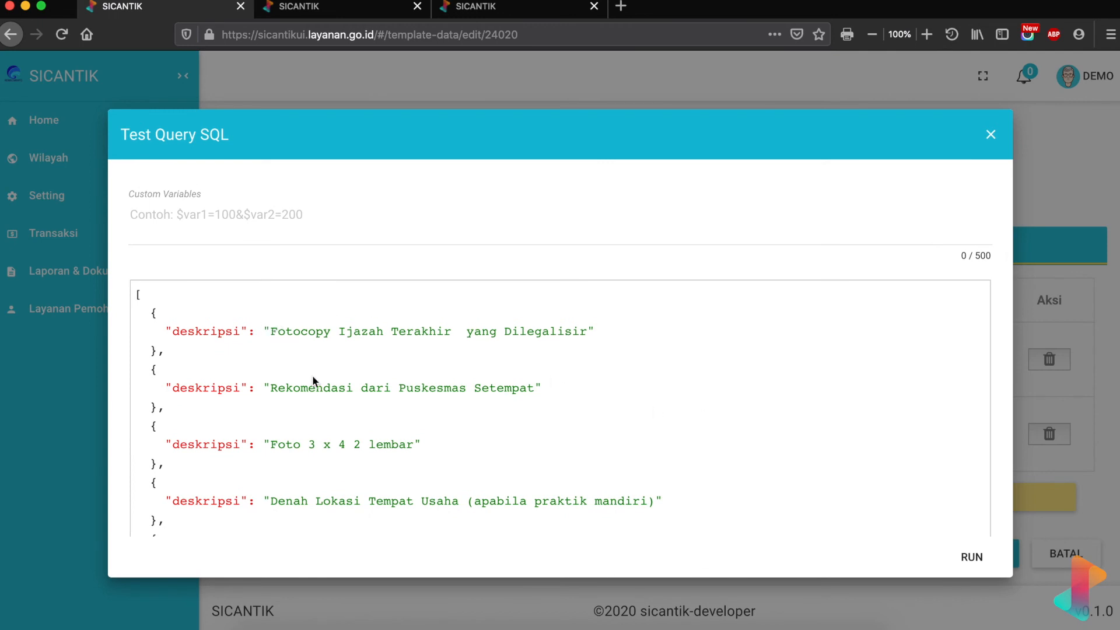
{"action": "scroll", "coordinate": [321, 389], "scroll_direction": "down", "scroll_amount": 8}
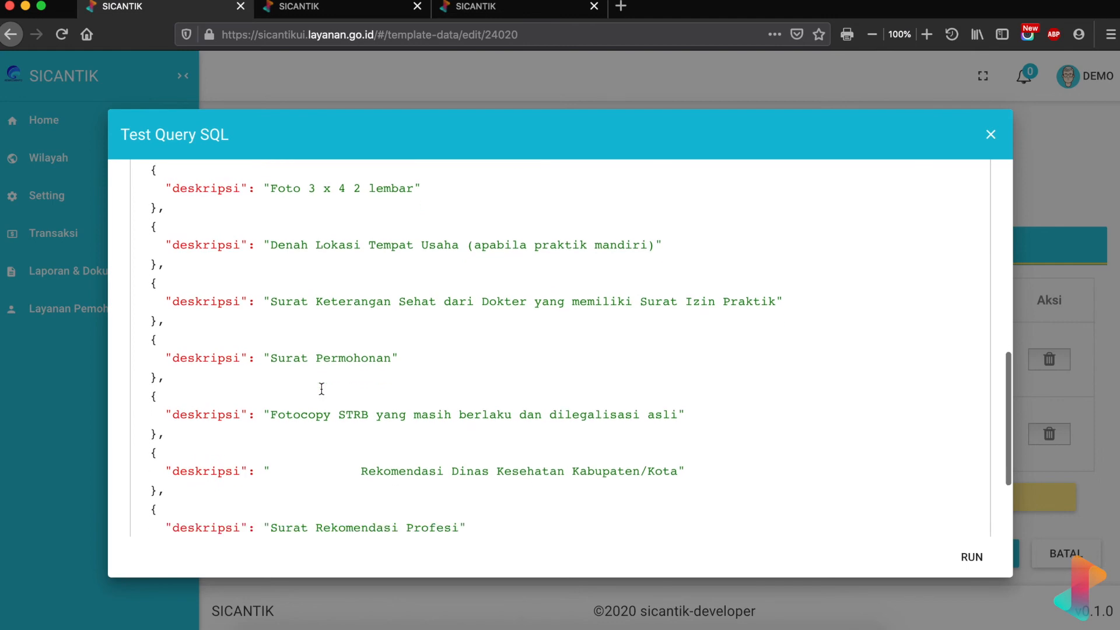
{"action": "scroll", "coordinate": [321, 387], "scroll_direction": "up", "scroll_amount": 15}
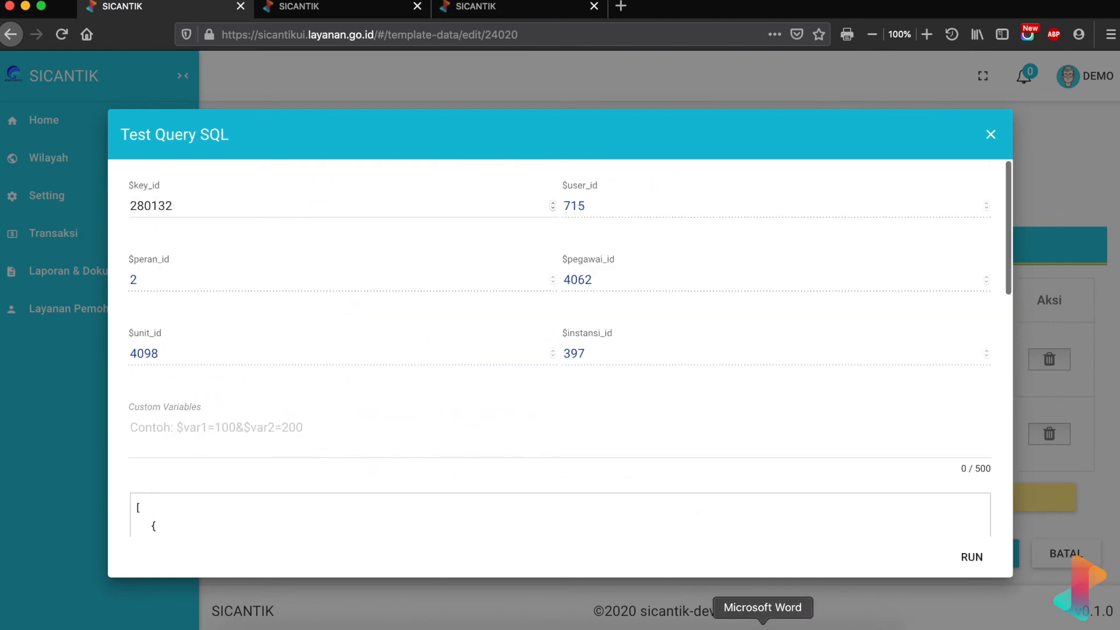
- Change the Word placeholder ${dokumen_id_ku} to ${dokumen_nama}, then close the SICANTIK test results
{"action": "left_click", "coordinate": [758, 612]}
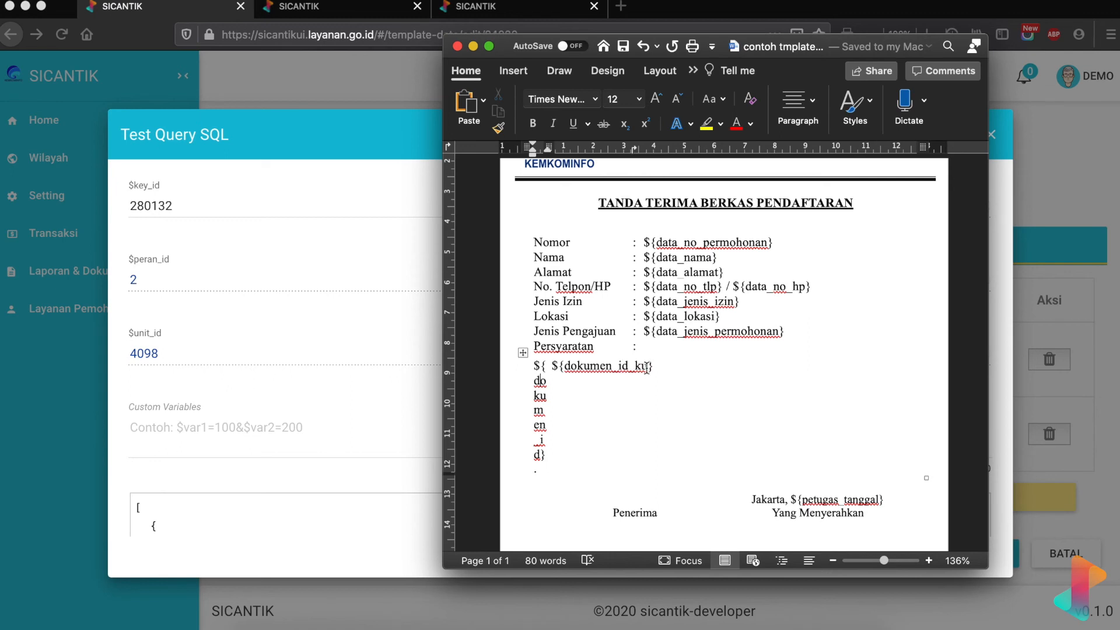
{"action": "left_click_drag", "start_coordinate": [648, 367], "coordinate": [622, 369]}
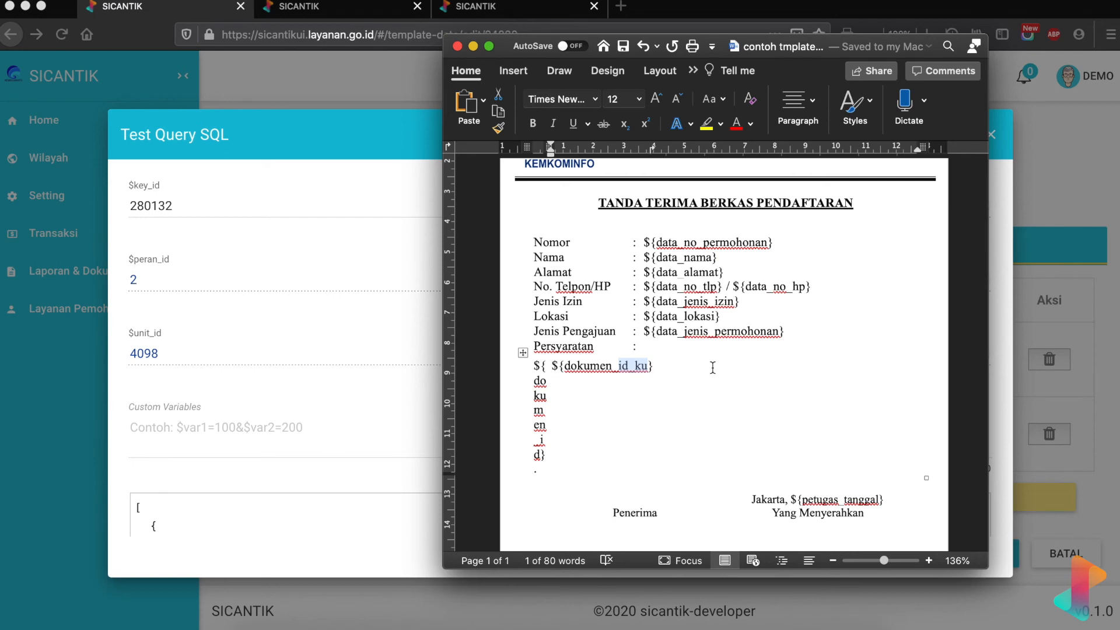
{"action": "type", "text": "nama"}
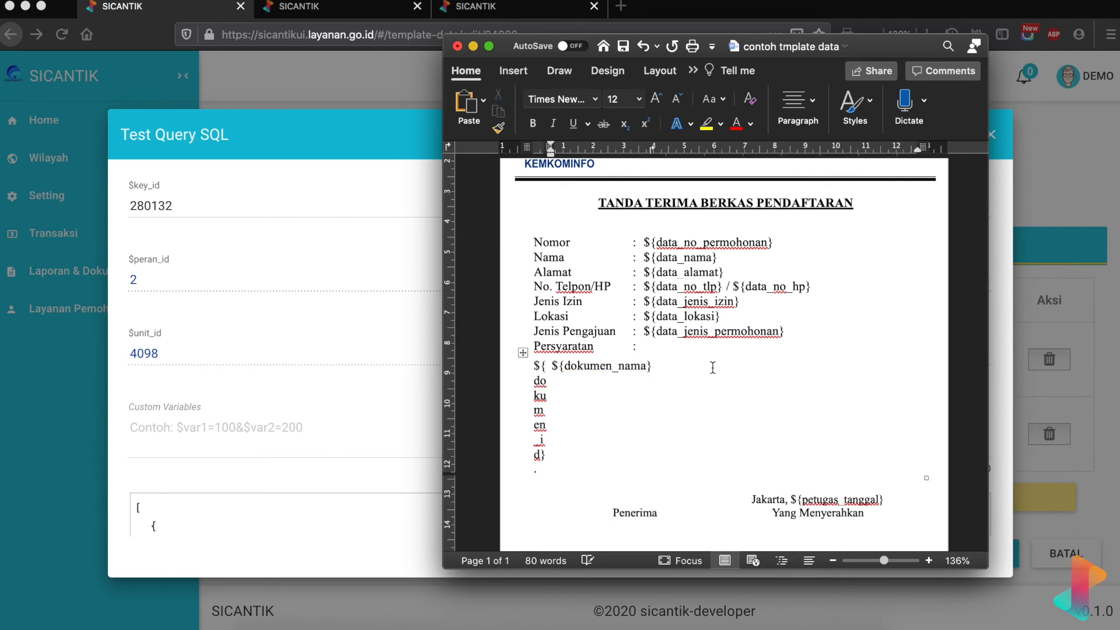
{"action": "left_click", "coordinate": [199, 196]}
{"action": "left_click", "coordinate": [991, 136]}
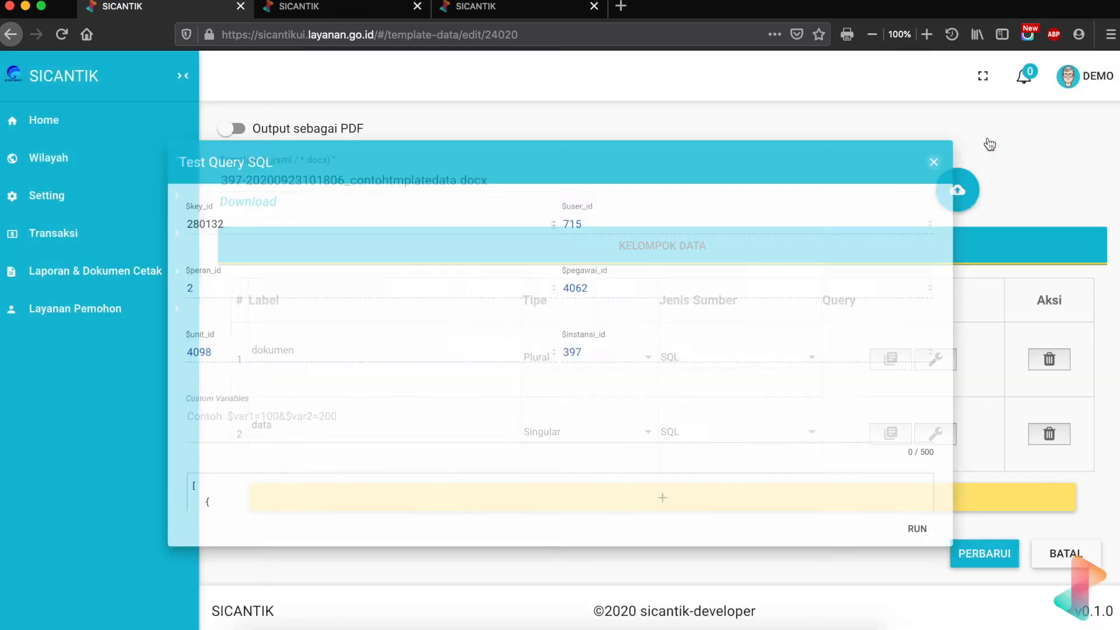
- Alias b.deskripsi AS nama in the dokumen query and save it
{"action": "left_click", "coordinate": [885, 360]}
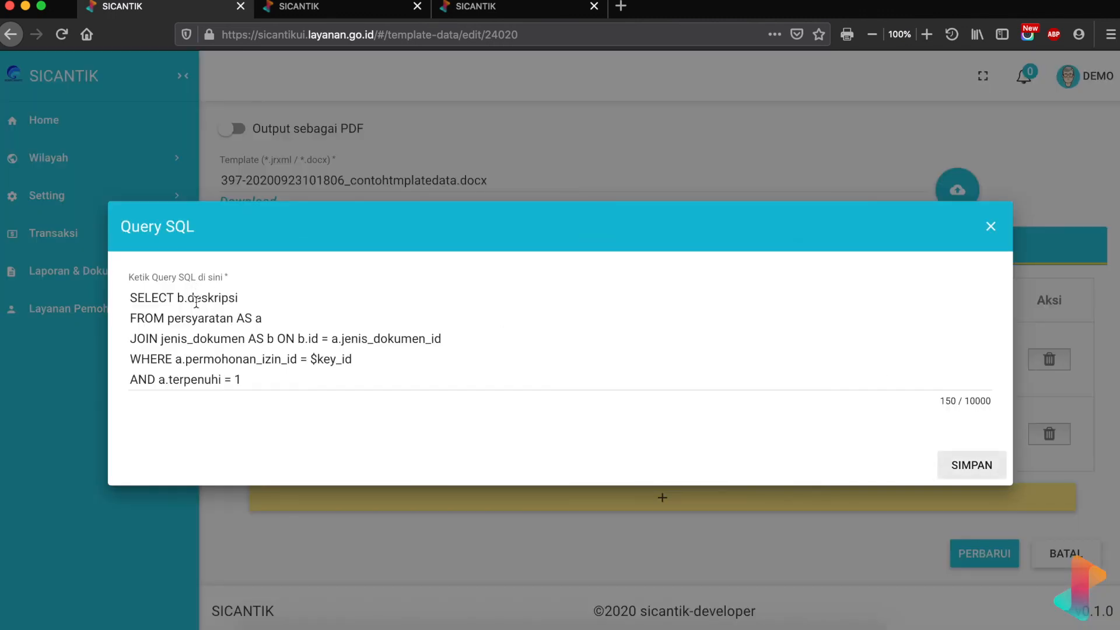
{"action": "left_click", "coordinate": [252, 298]}
{"action": "type", "text": "A"}
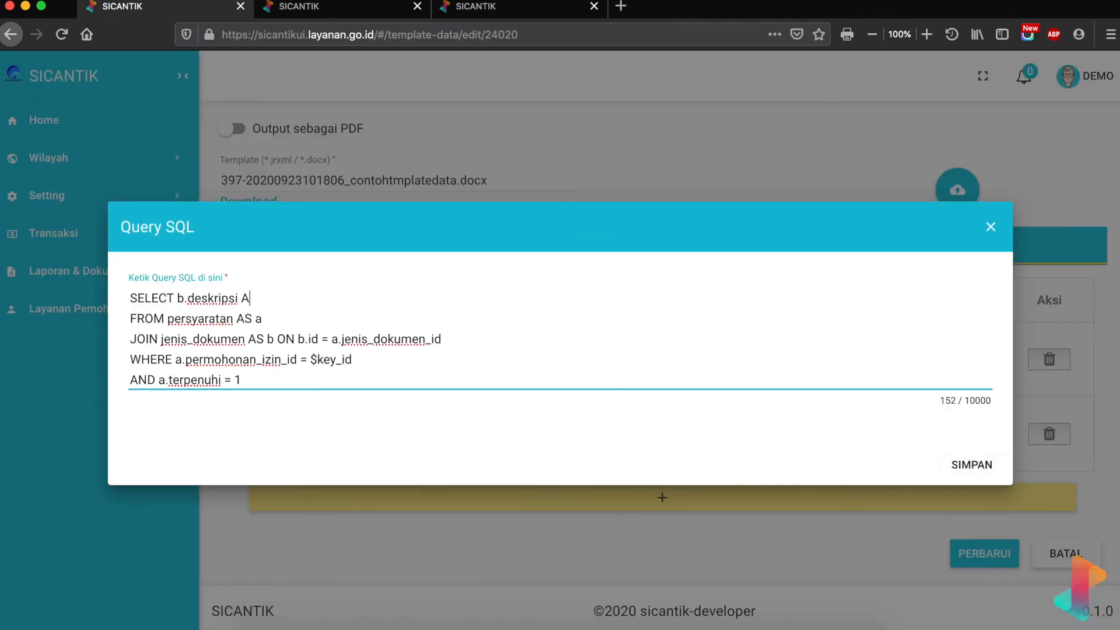
{"action": "type", "text": "S nama"}
{"action": "left_click", "coordinate": [960, 461]}
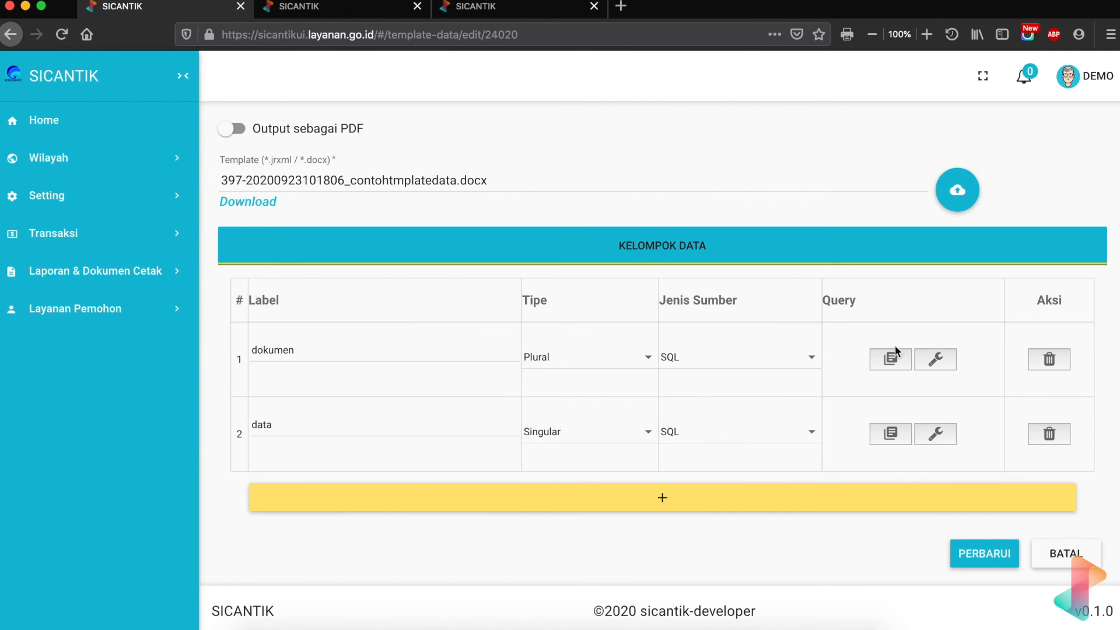
{"action": "left_click", "coordinate": [750, 613]}
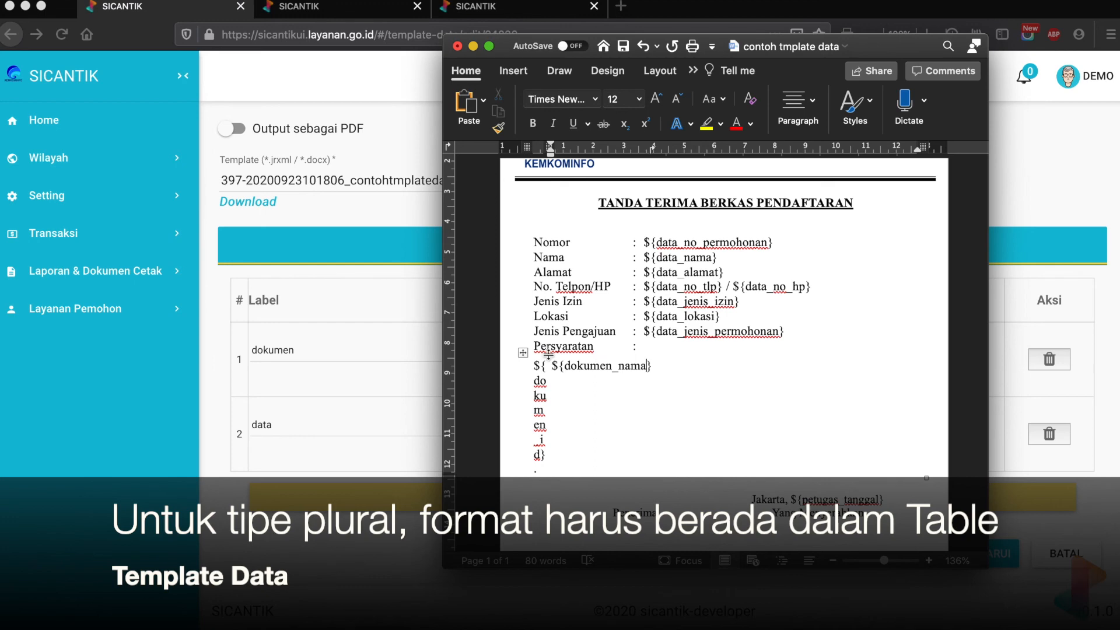
- Widen the Word window and give the Persyaratan table All Borders
{"action": "scroll", "coordinate": [673, 390], "scroll_direction": "down", "scroll_amount": 3}
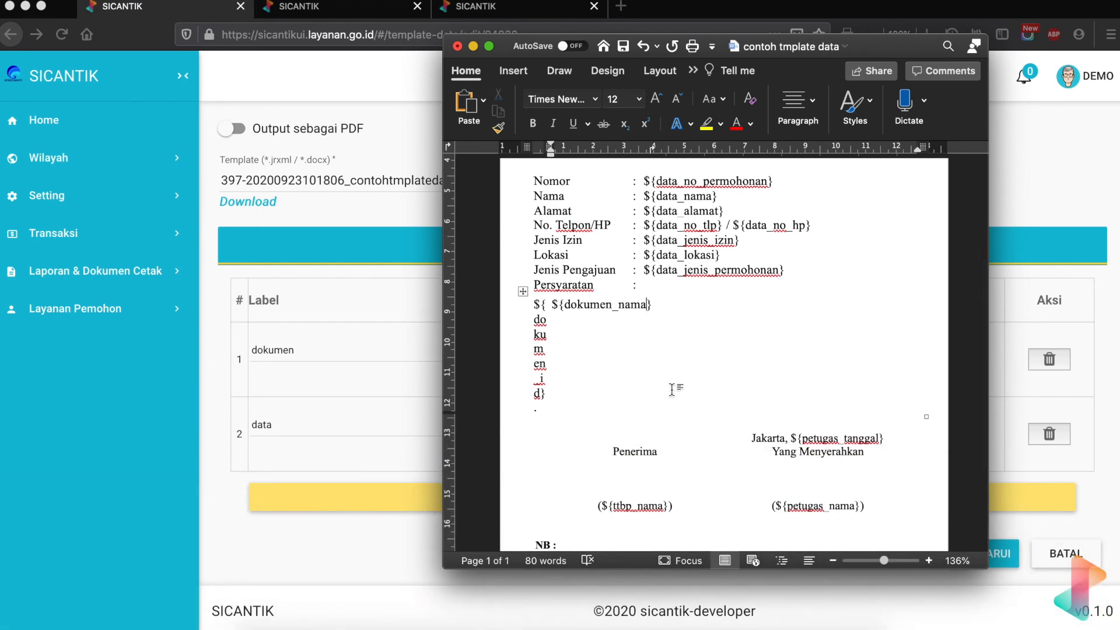
{"action": "left_click", "coordinate": [523, 292]}
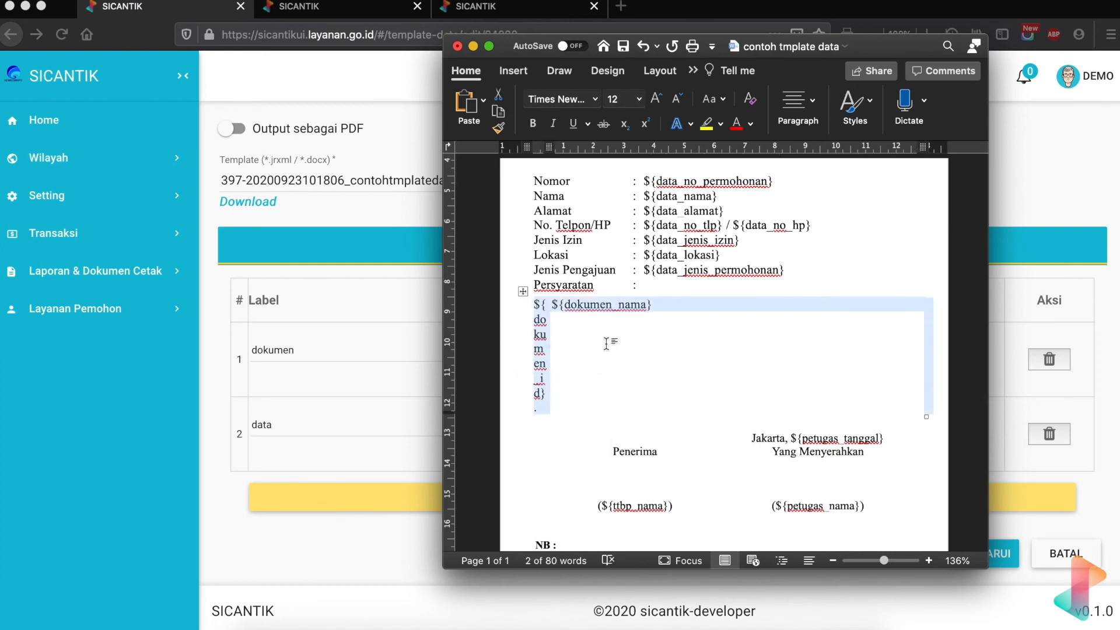
{"action": "left_click_drag", "start_coordinate": [383, 118], "coordinate": [162, 120]}
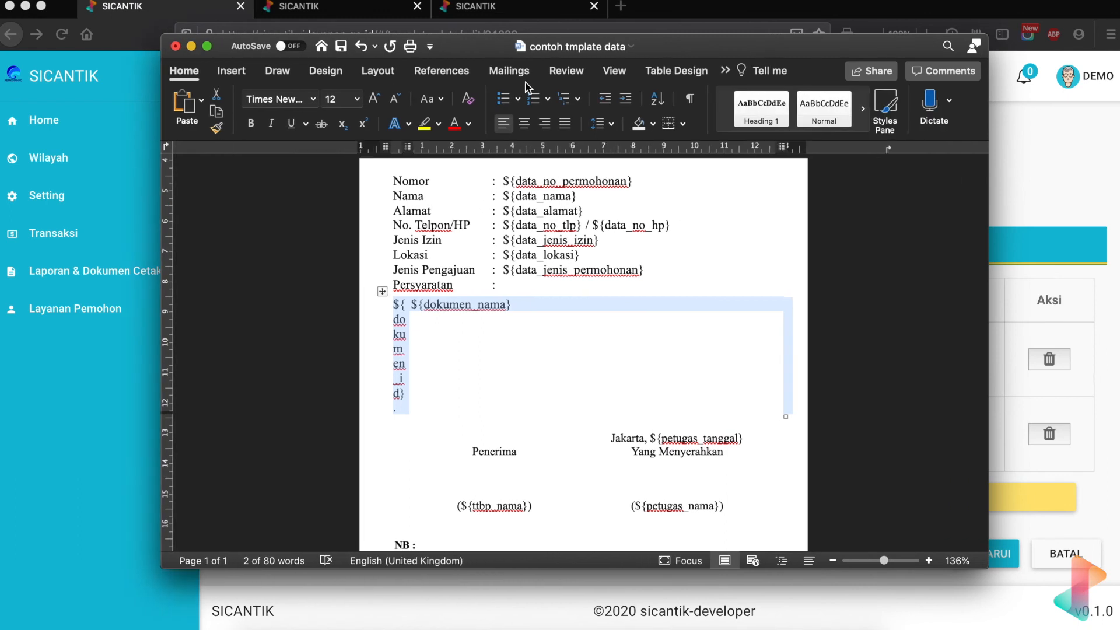
{"action": "left_click", "coordinate": [683, 124]}
{"action": "left_click", "coordinate": [727, 245]}
- Inspect the ${dokumen_id} and ${dokumen_nama} placeholders in the bordered table's cells
{"action": "left_click", "coordinate": [504, 388]}
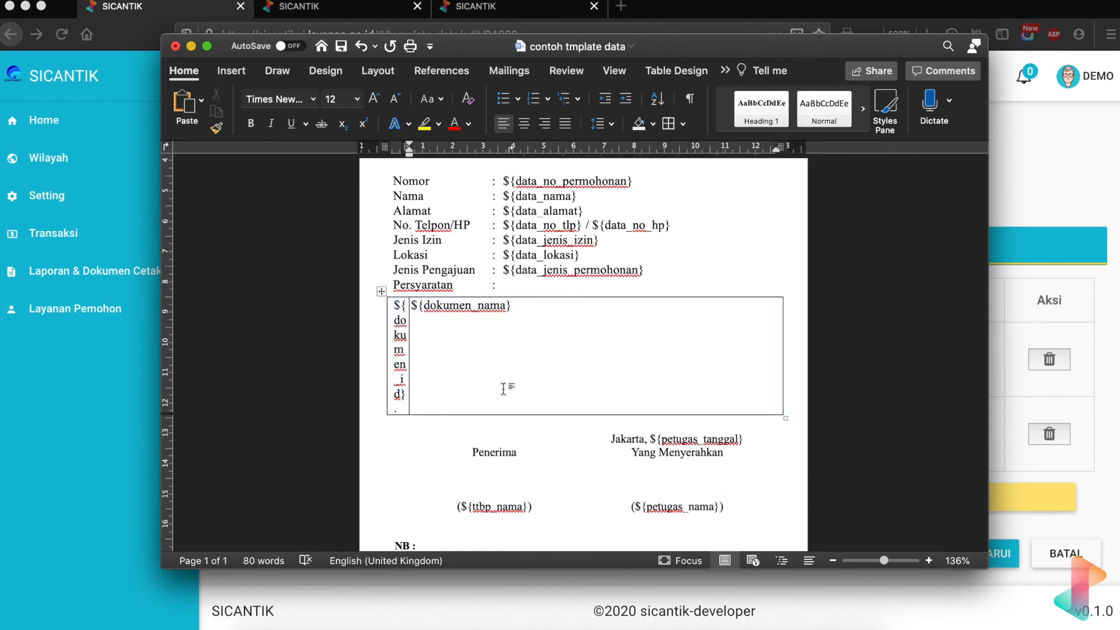
{"action": "left_click", "coordinate": [395, 308]}
{"action": "left_click_drag", "start_coordinate": [395, 308], "coordinate": [403, 396]}
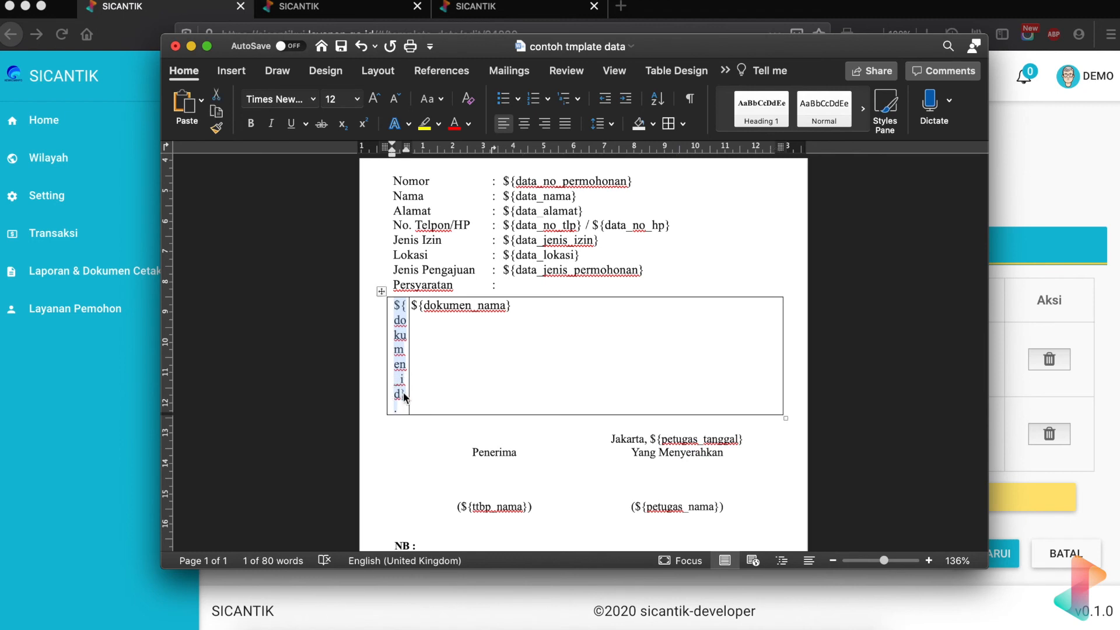
{"action": "left_click", "coordinate": [531, 312]}
{"action": "left_click_drag", "start_coordinate": [531, 312], "coordinate": [419, 308]}
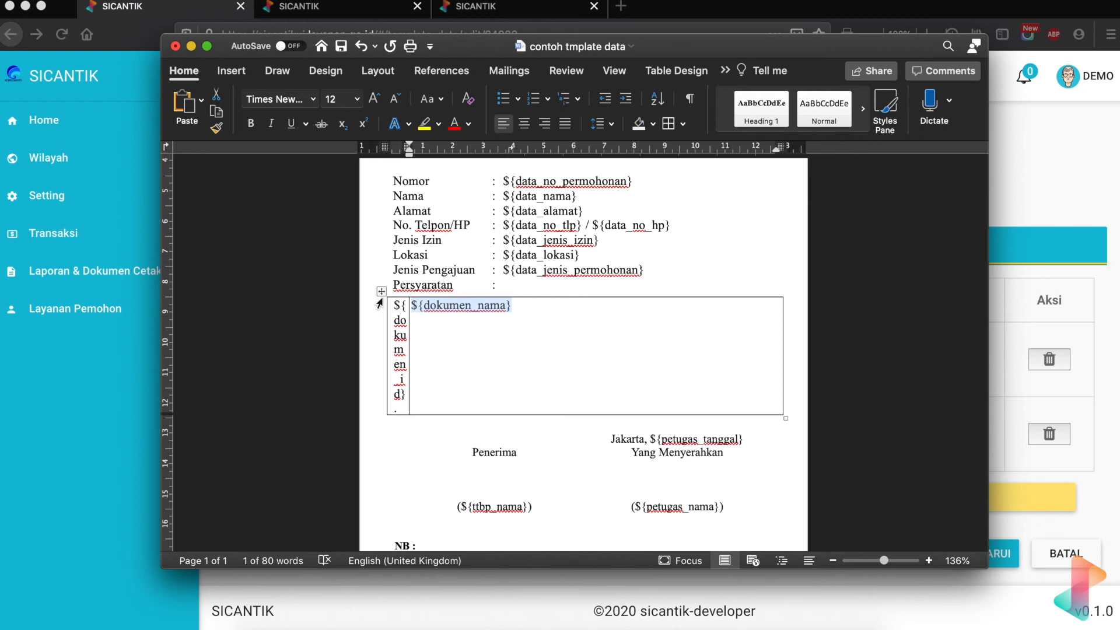
{"action": "scroll", "coordinate": [429, 339], "scroll_direction": "down", "scroll_amount": 2}
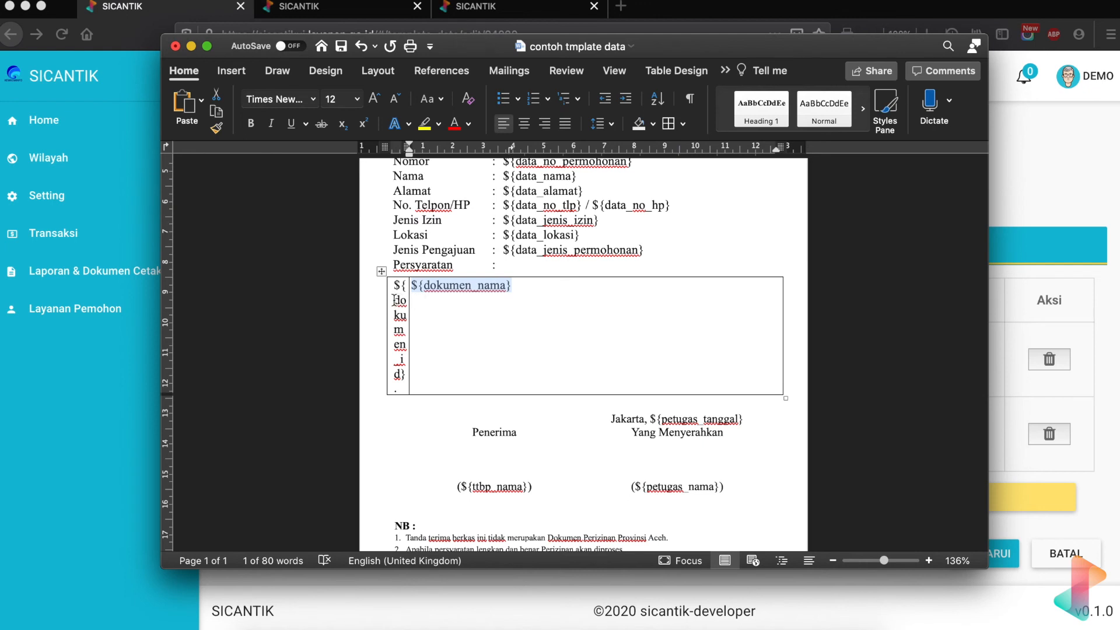
{"action": "left_click_drag", "start_coordinate": [393, 286], "coordinate": [405, 373]}
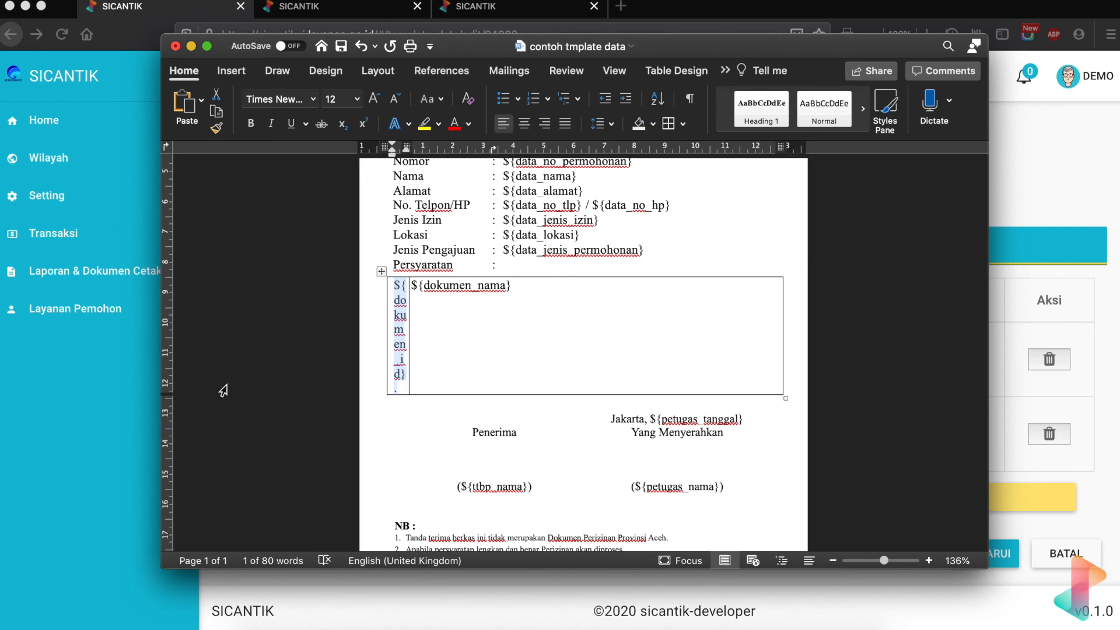
{"action": "left_click", "coordinate": [124, 387]}
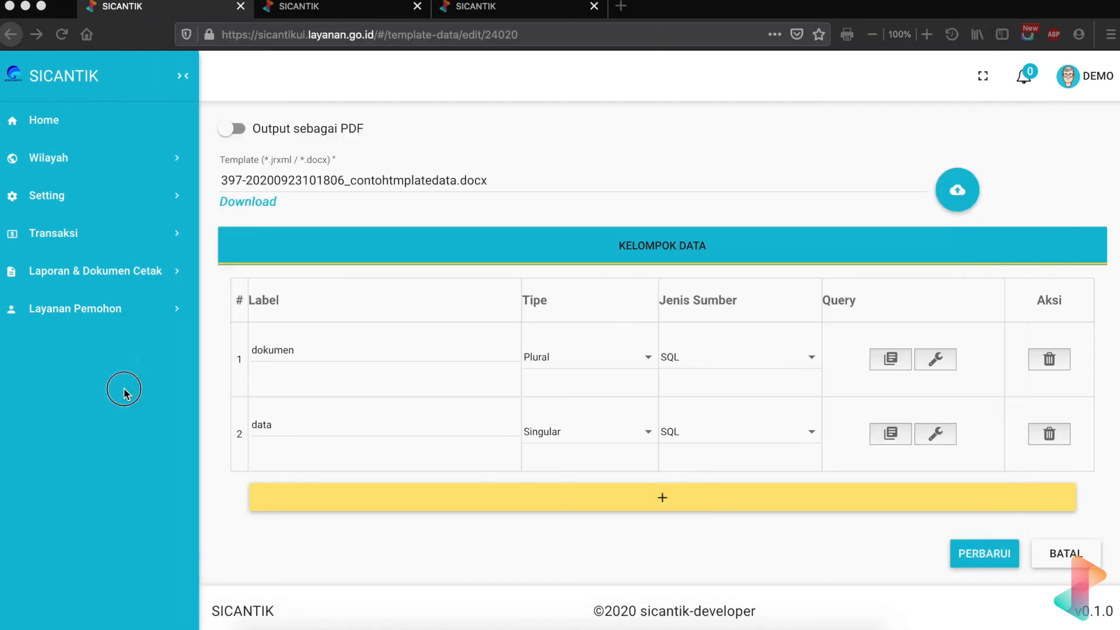
- Insert row_number() OVER before b.deskripsi in the dokumen query's SELECT line
{"action": "left_click", "coordinate": [891, 359]}
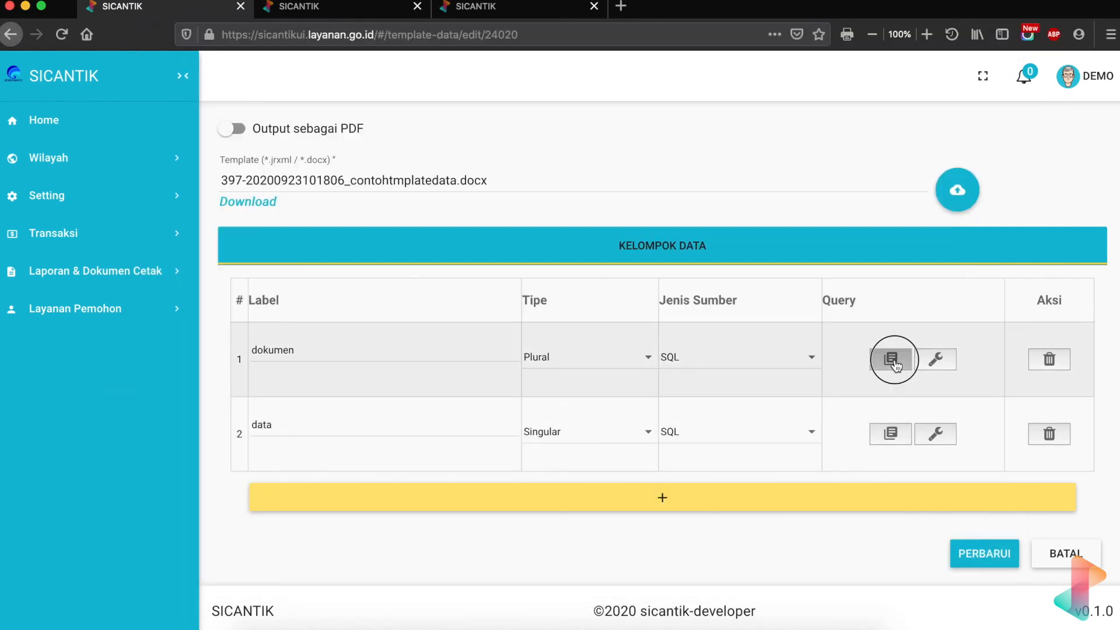
{"action": "left_click", "coordinate": [180, 300]}
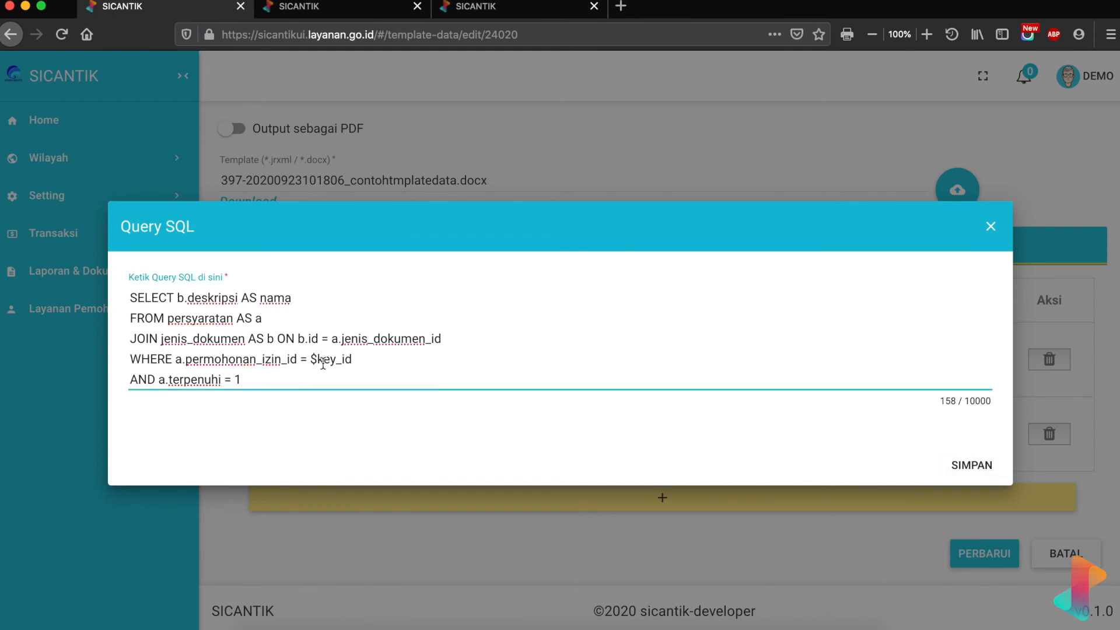
{"action": "type", "text": "ROW_"}
{"action": "type", "text": "n"}
{"action": "key", "text": "BackSpace"}
{"action": "key", "text": "BackSpace"}
{"action": "key", "text": "BackSpace"}
{"action": "key", "text": "BackSpace"}
{"action": "key", "text": "BackSpace"}
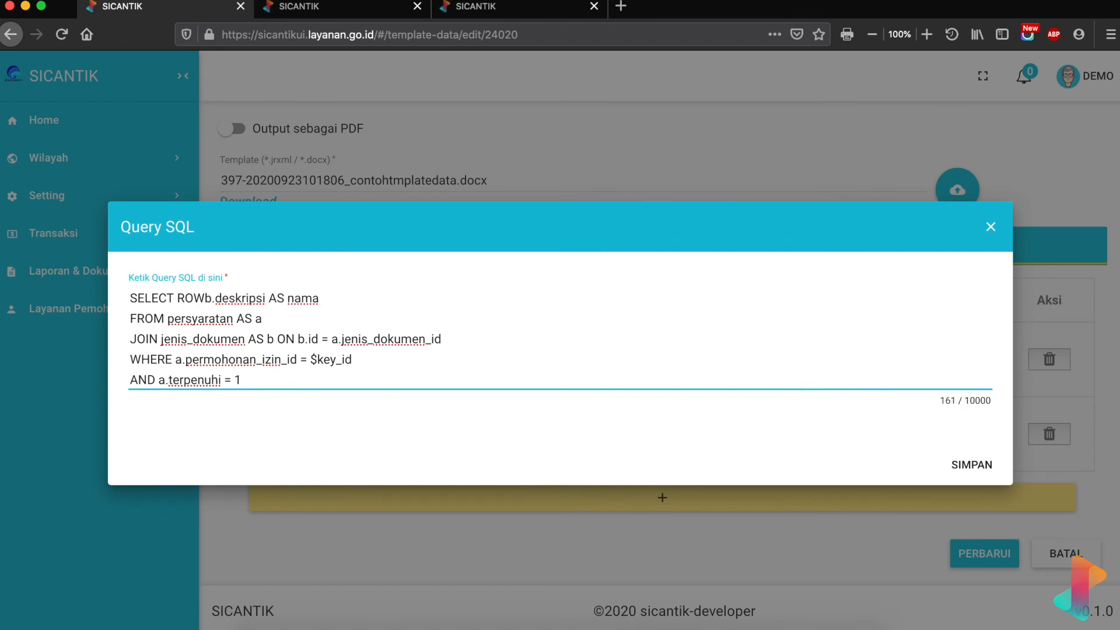
{"action": "type", "text": "row_num"}
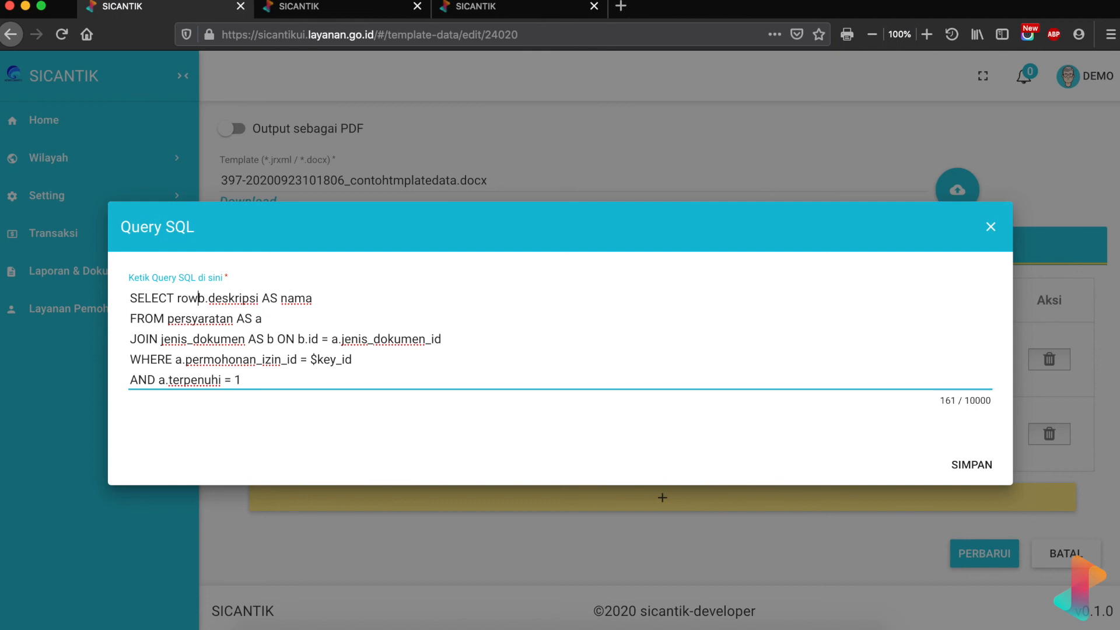
{"action": "type", "text": "ber"}
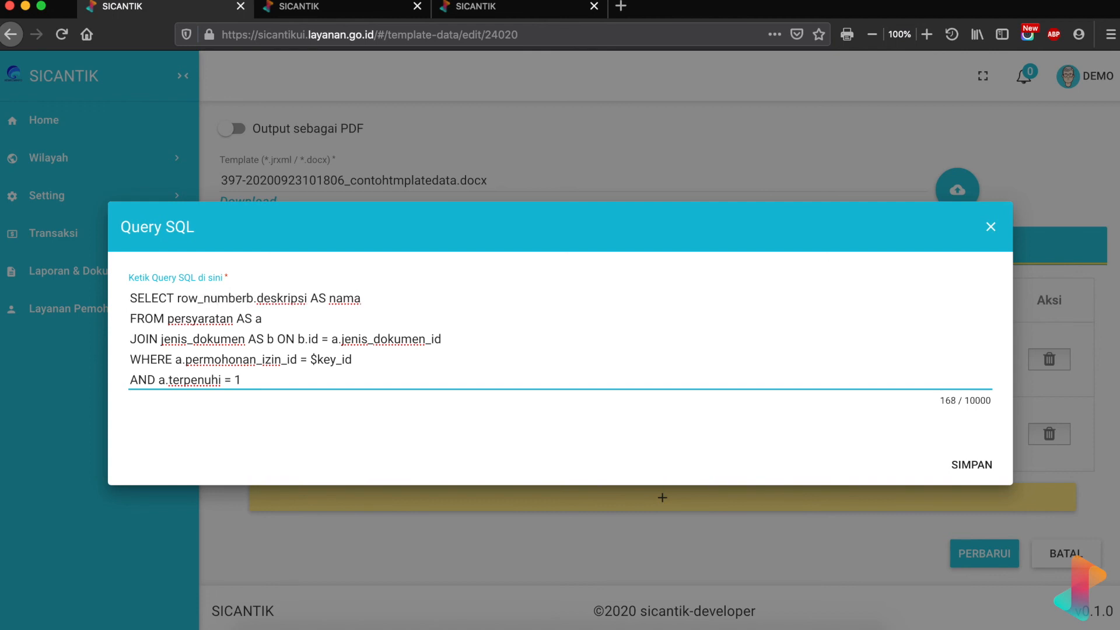
{"action": "type", "text": "() OVER"}
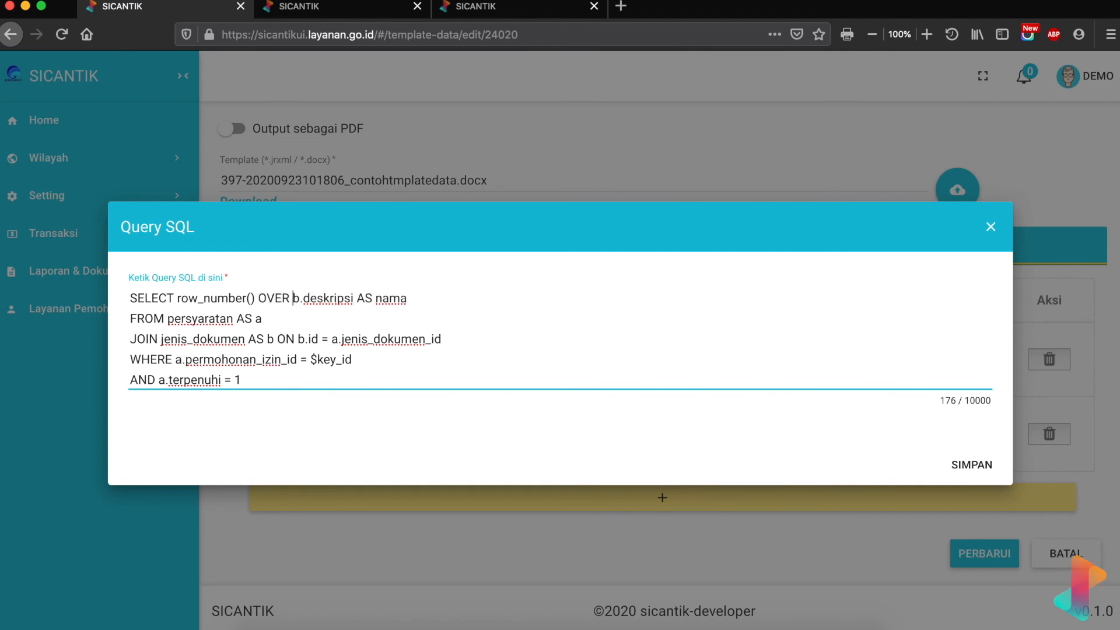
{"action": "left_click", "coordinate": [755, 611]}
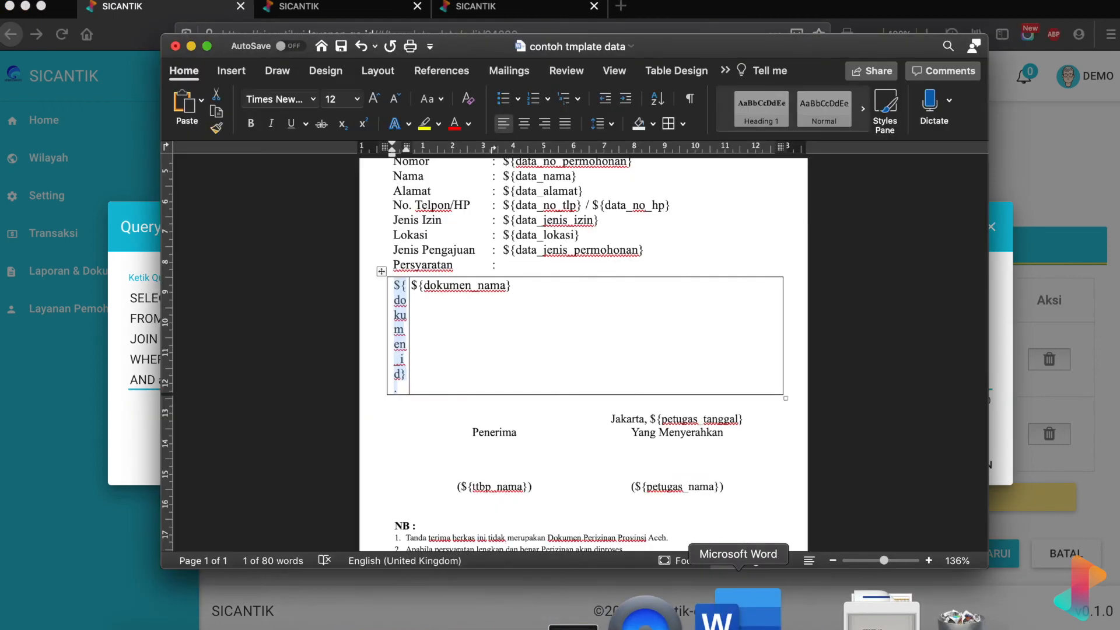
- Select 'id' in the ${dokumen_id} placeholder, then return to the SICANTIK query editor
{"action": "left_click", "coordinate": [401, 372]}
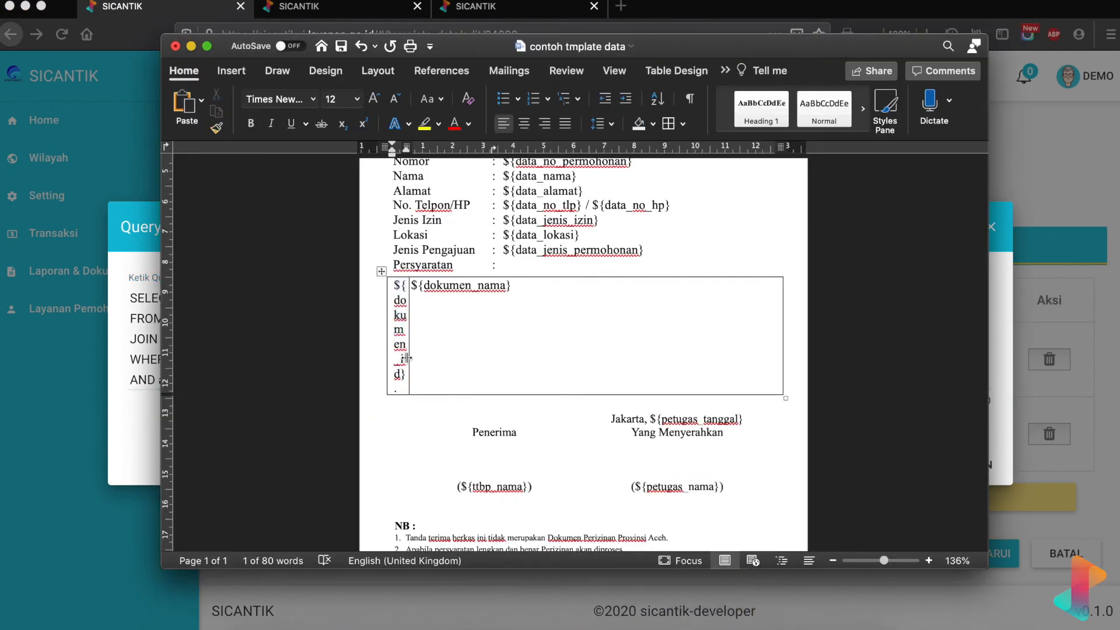
{"action": "left_click_drag", "start_coordinate": [402, 359], "coordinate": [400, 374]}
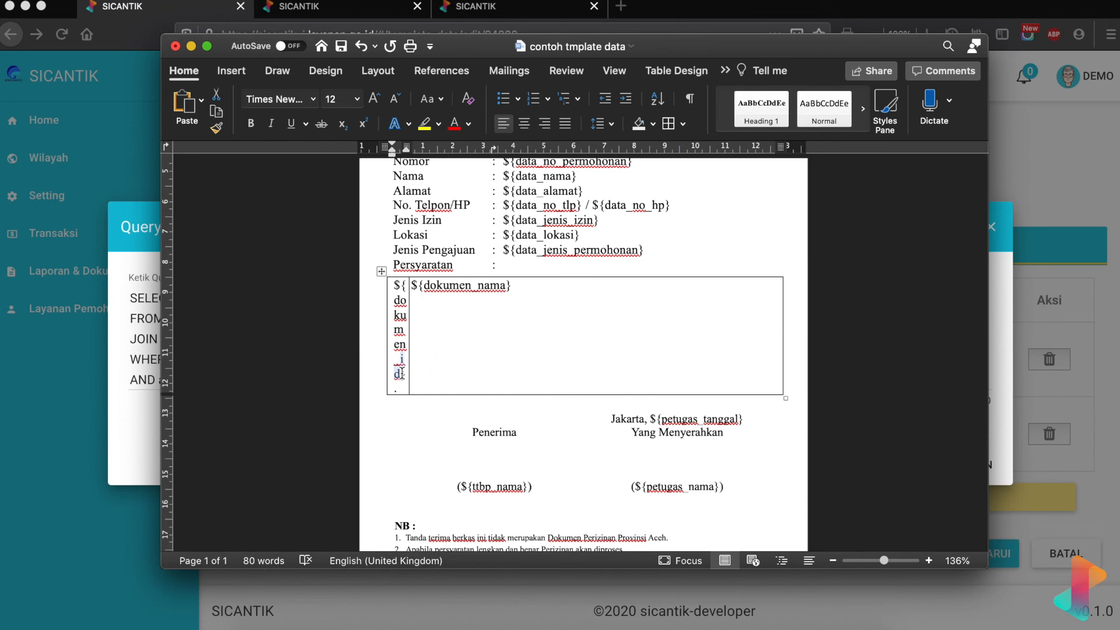
{"action": "left_click", "coordinate": [135, 404]}
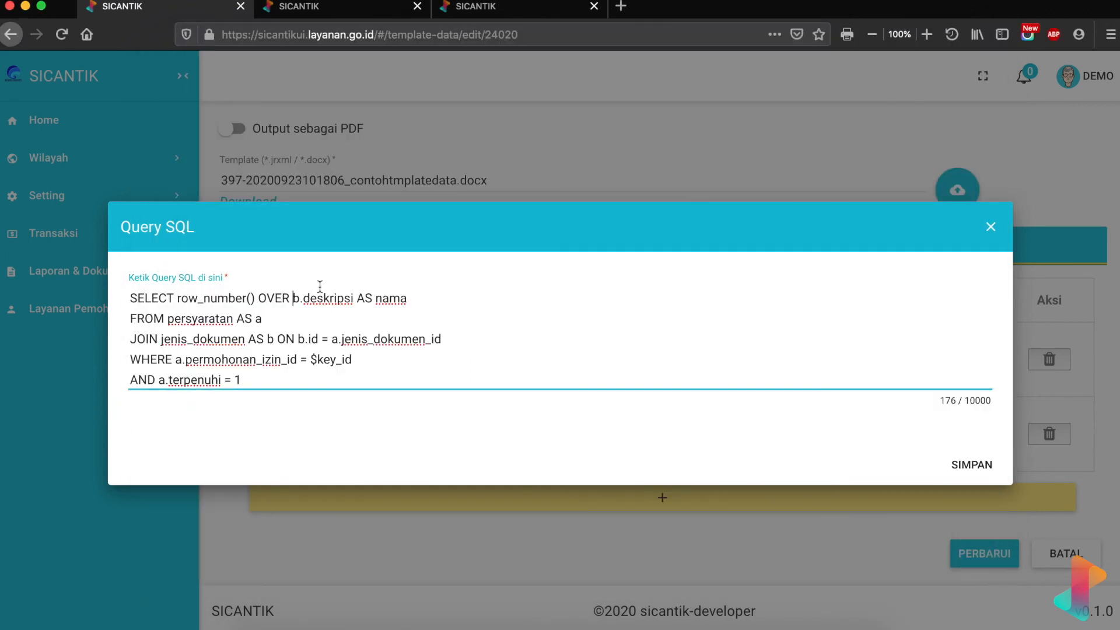
- Insert 'id, ' before b.deskripsi, save, and test the dokumen query with key_id 280132
{"action": "type", "text": "id"}
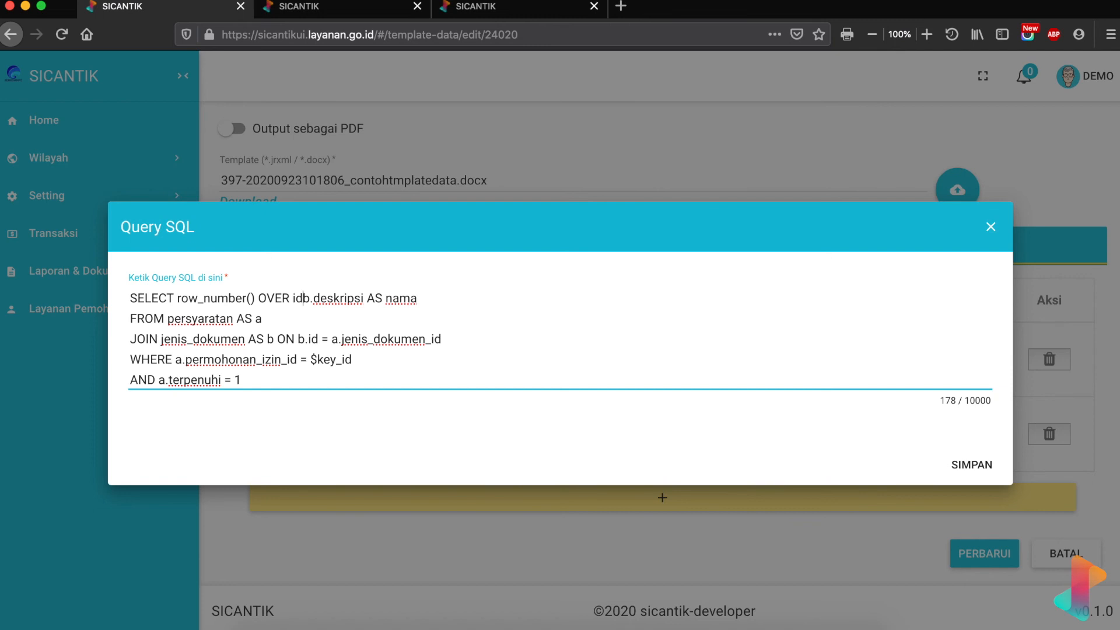
{"action": "type", "text": ","}
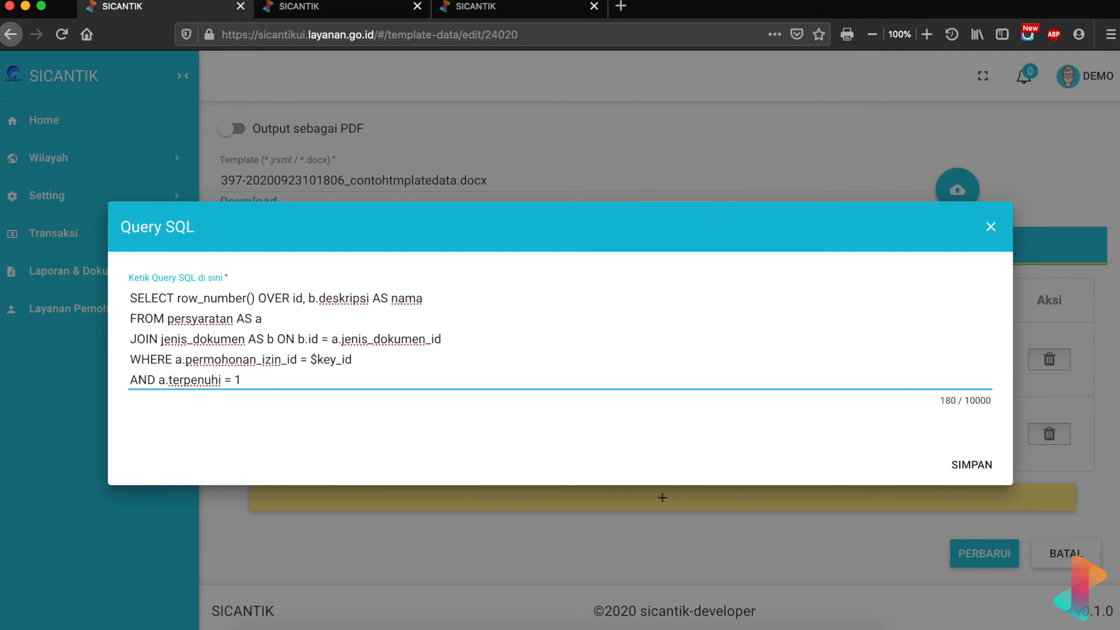
{"action": "left_click", "coordinate": [984, 470]}
{"action": "left_click", "coordinate": [933, 358]}
{"action": "left_click", "coordinate": [228, 214]}
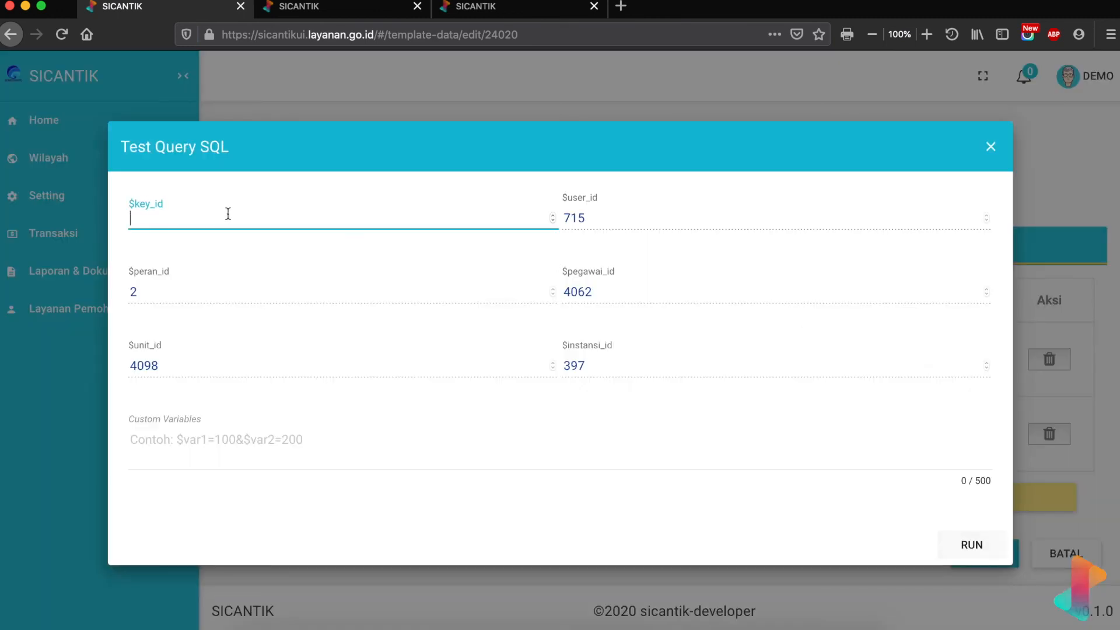
{"action": "type", "text": "280132"}
{"action": "left_click", "coordinate": [970, 555]}
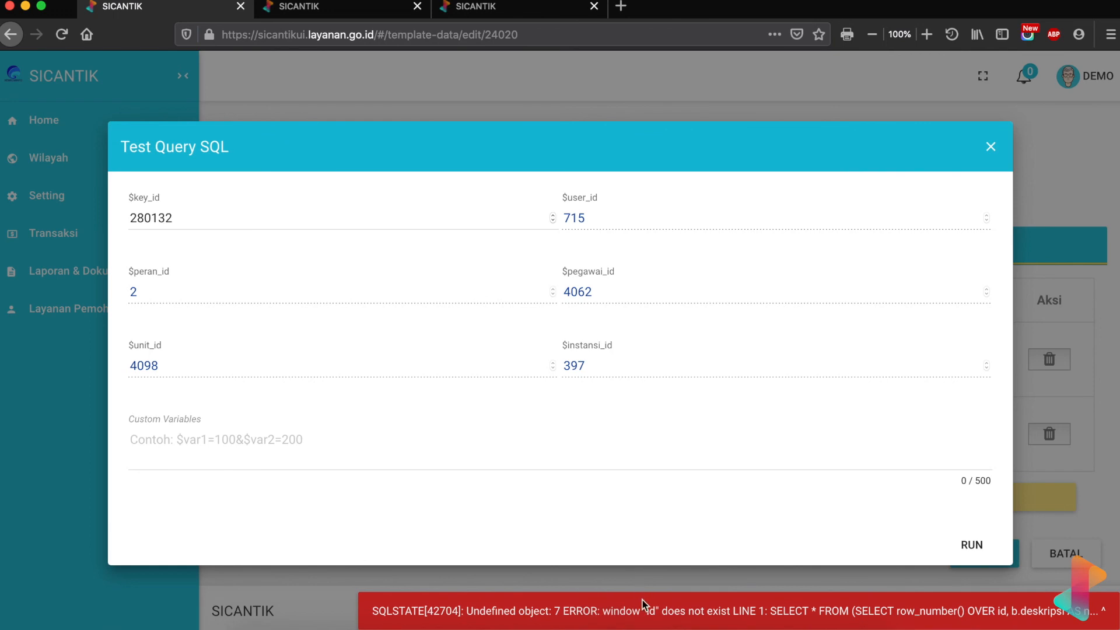
{"action": "left_click", "coordinate": [991, 147]}
{"action": "left_click", "coordinate": [889, 359]}
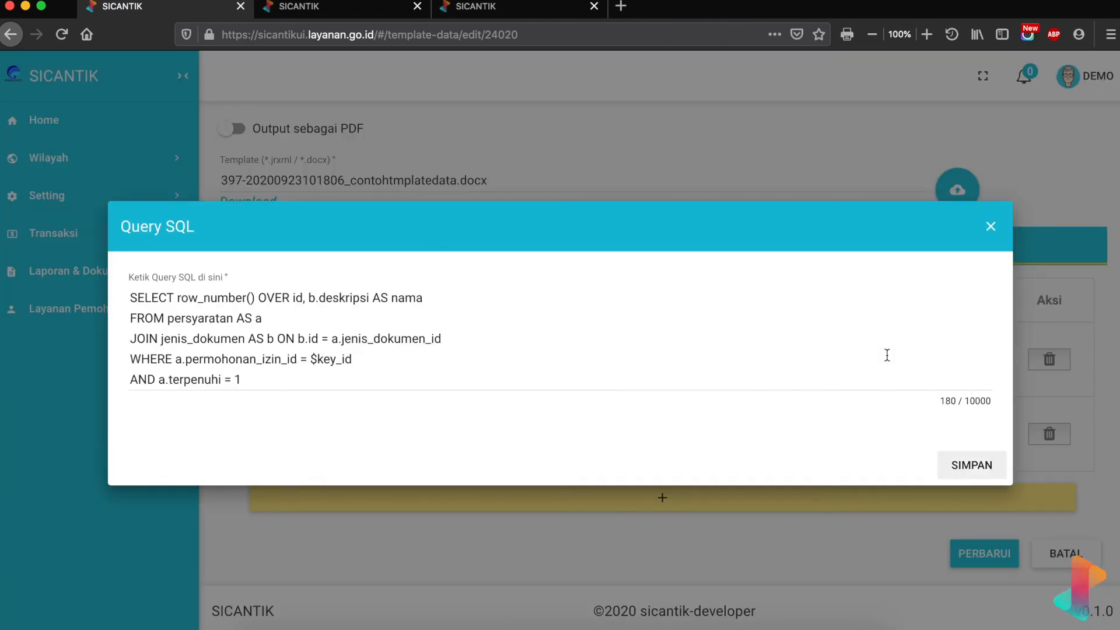
- Correct the dokumen query to row_number() OVER() AS id, save it, and start a test
{"action": "left_click", "coordinate": [289, 296]}
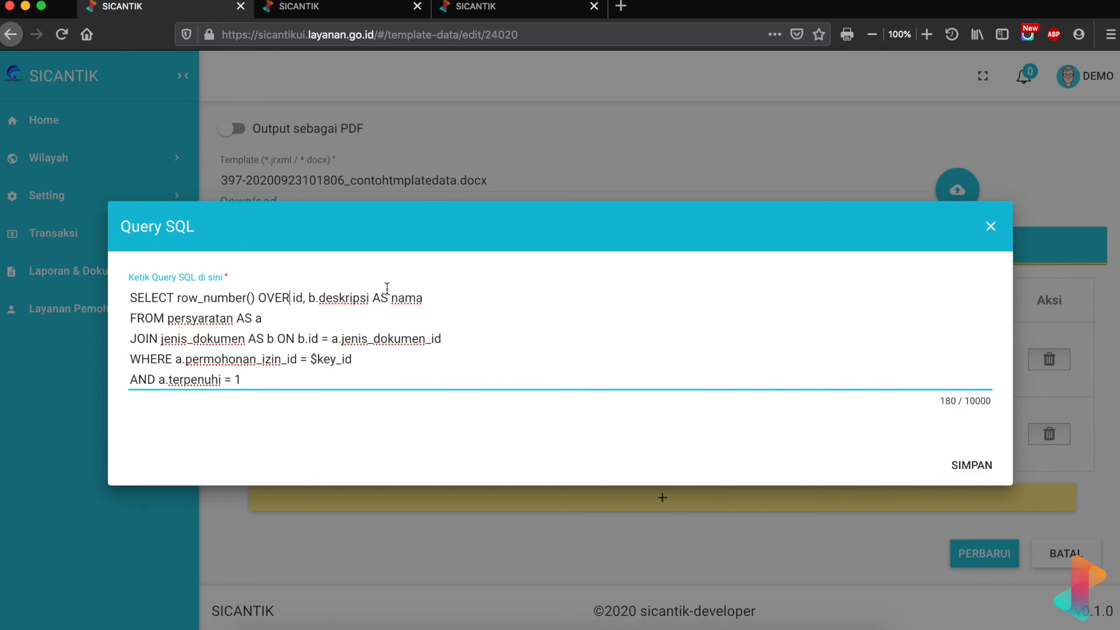
{"action": "type", "text": "("}
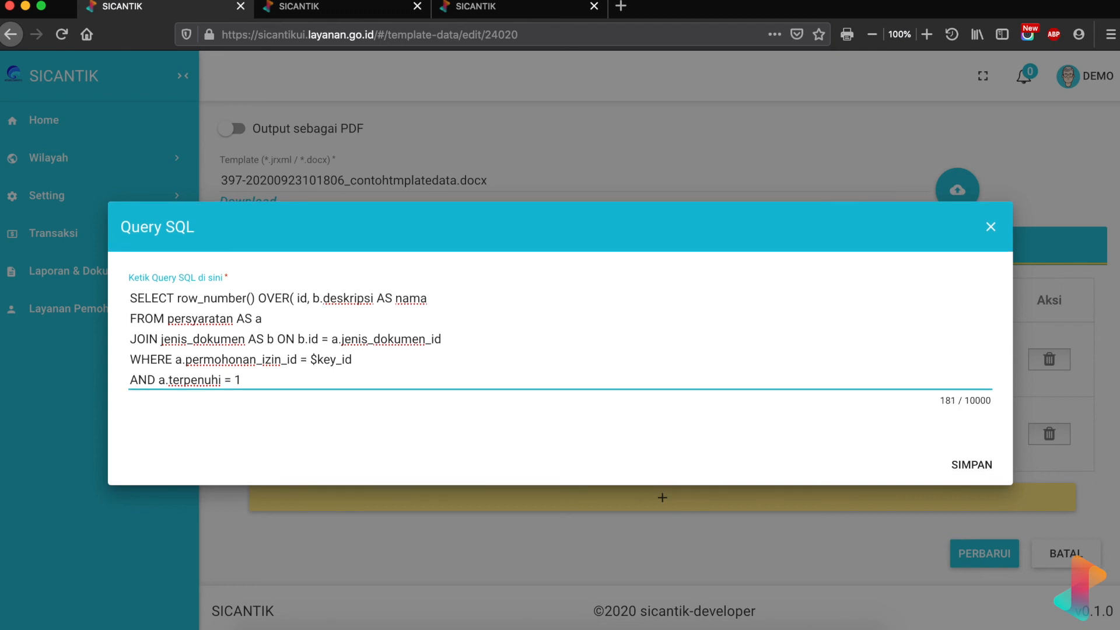
{"action": "type", "text": ")"}
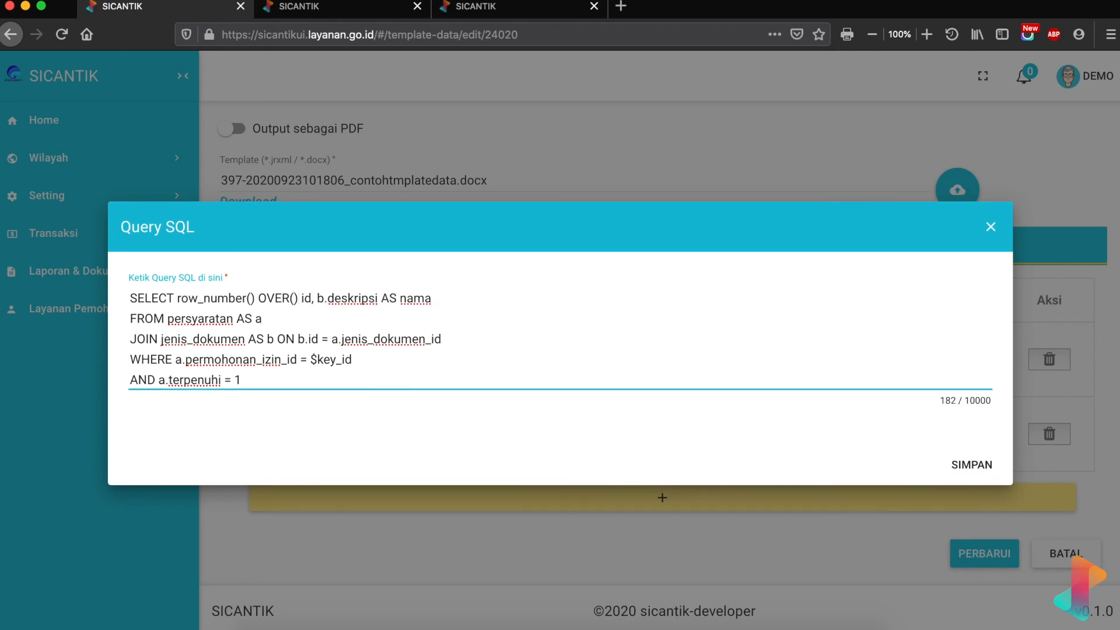
{"action": "type", "text": " AS"}
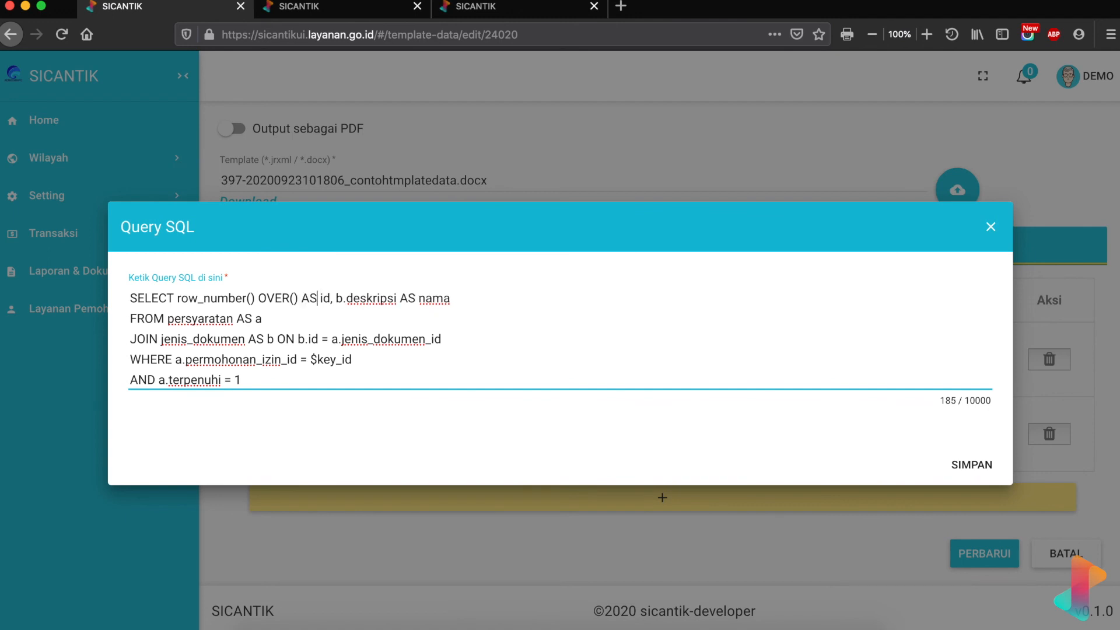
{"action": "left_click", "coordinate": [962, 464]}
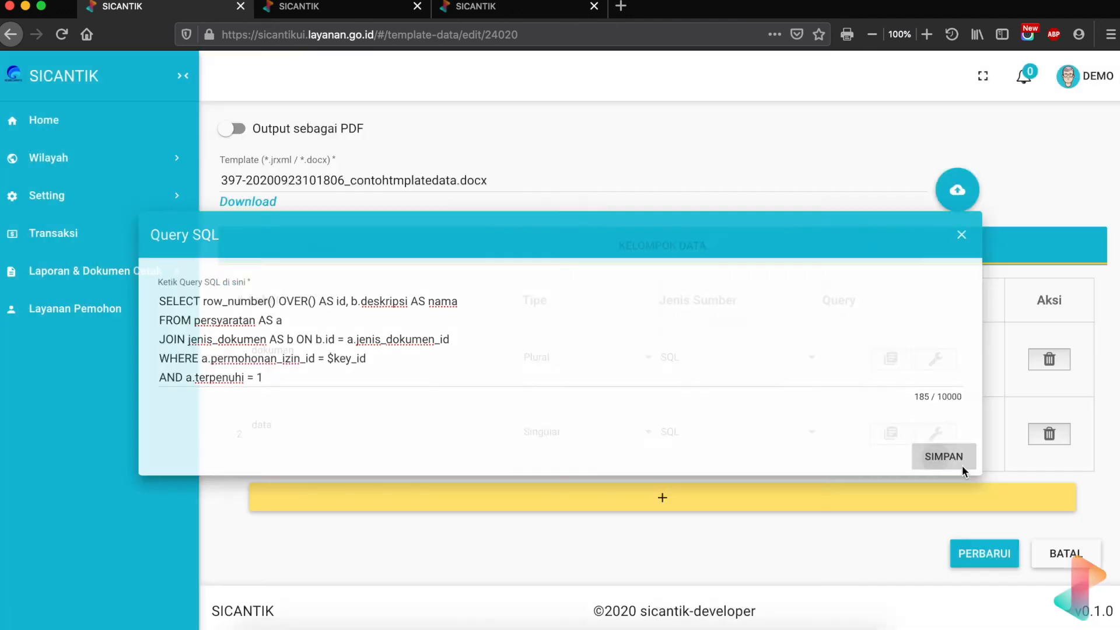
{"action": "left_click", "coordinate": [936, 358]}
{"action": "left_click", "coordinate": [182, 211]}
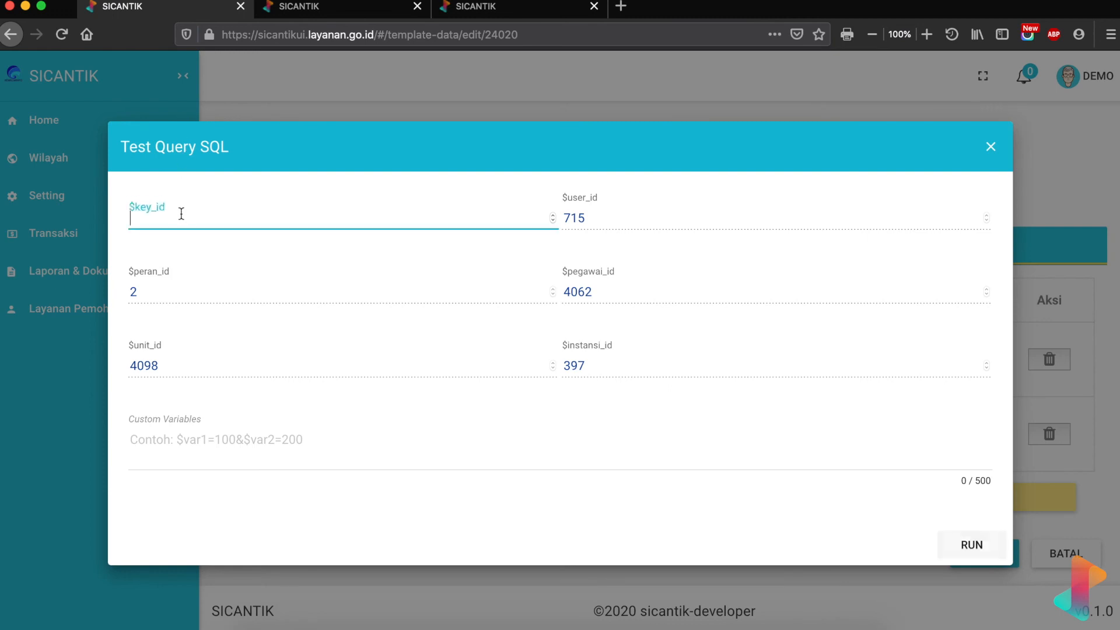
- Test the dokumen query with key 280132 and review the ten returned documents
{"action": "type", "text": "280132"}
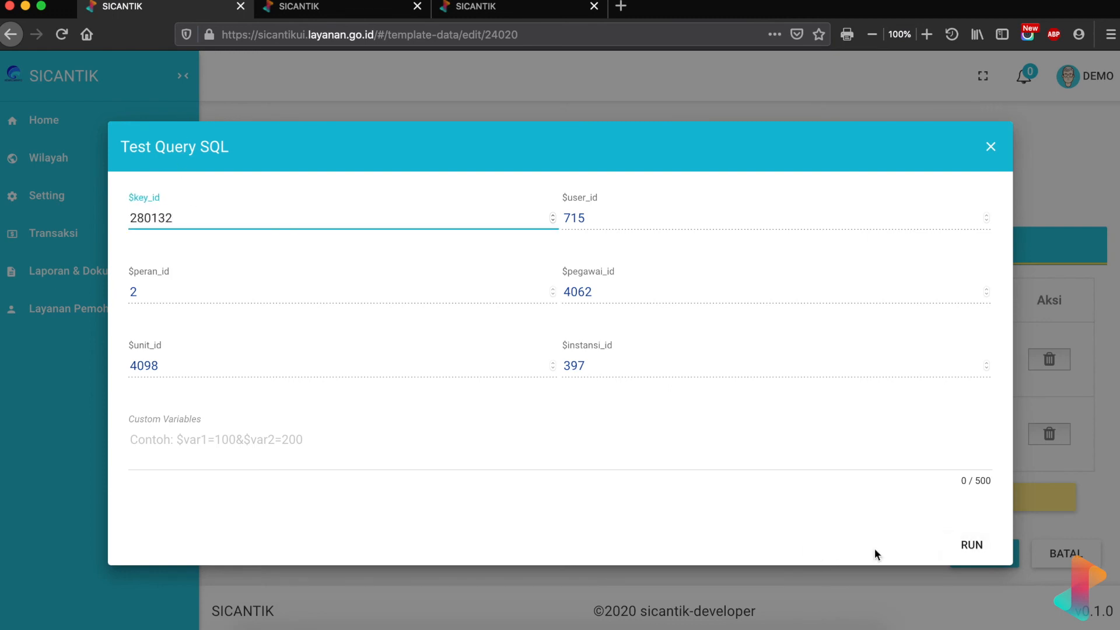
{"action": "left_click", "coordinate": [971, 545]}
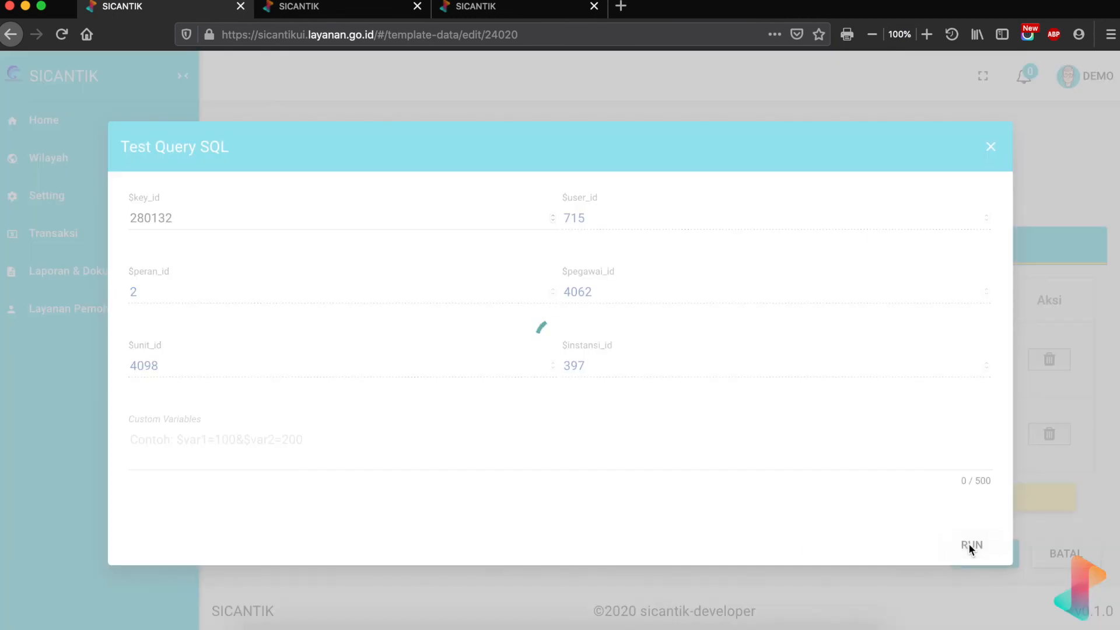
{"action": "scroll", "coordinate": [803, 490], "scroll_direction": "down", "scroll_amount": 5}
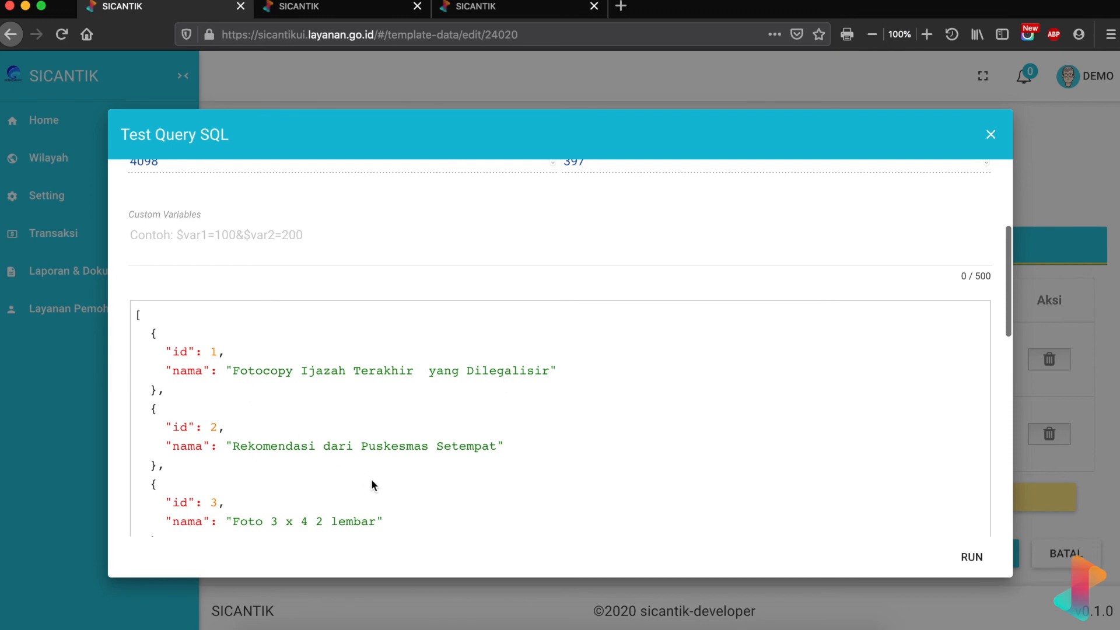
{"action": "scroll", "coordinate": [372, 481], "scroll_direction": "down", "scroll_amount": 10}
{"action": "scroll", "coordinate": [372, 484], "scroll_direction": "down", "scroll_amount": 1}
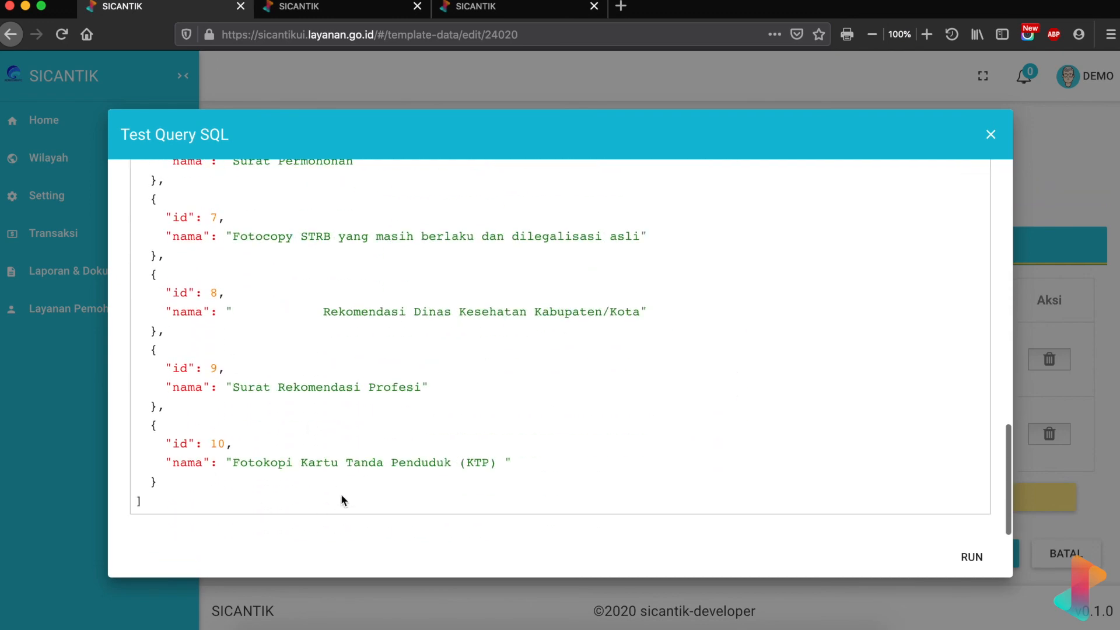
{"action": "left_click", "coordinate": [991, 136]}
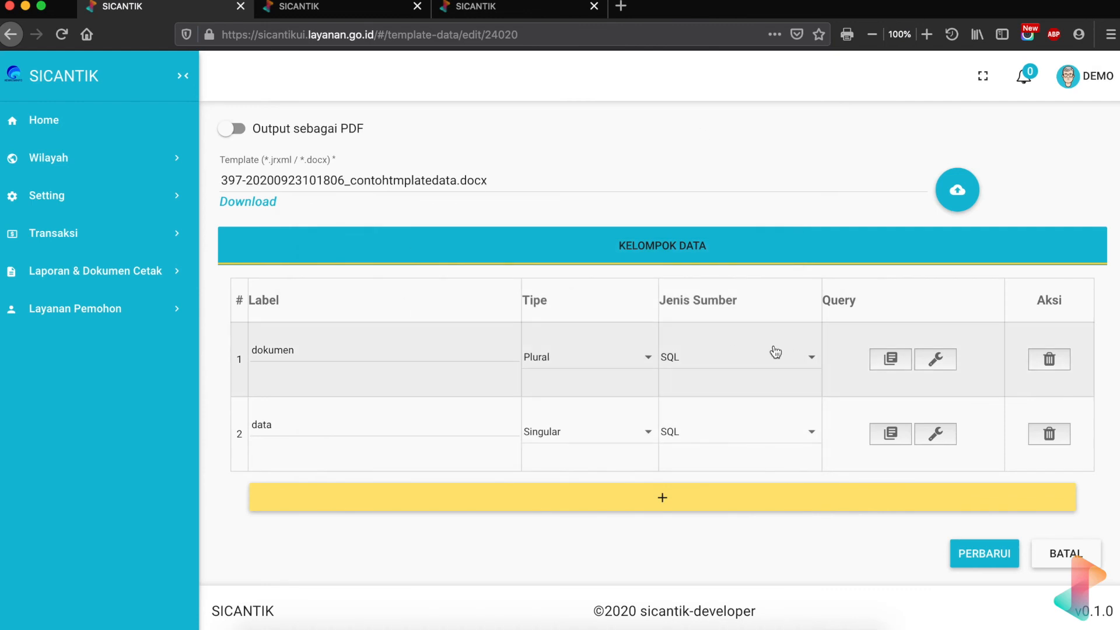
- Rename the dokumen query's row number alias from id to nomor and save
{"action": "left_click", "coordinate": [890, 358]}
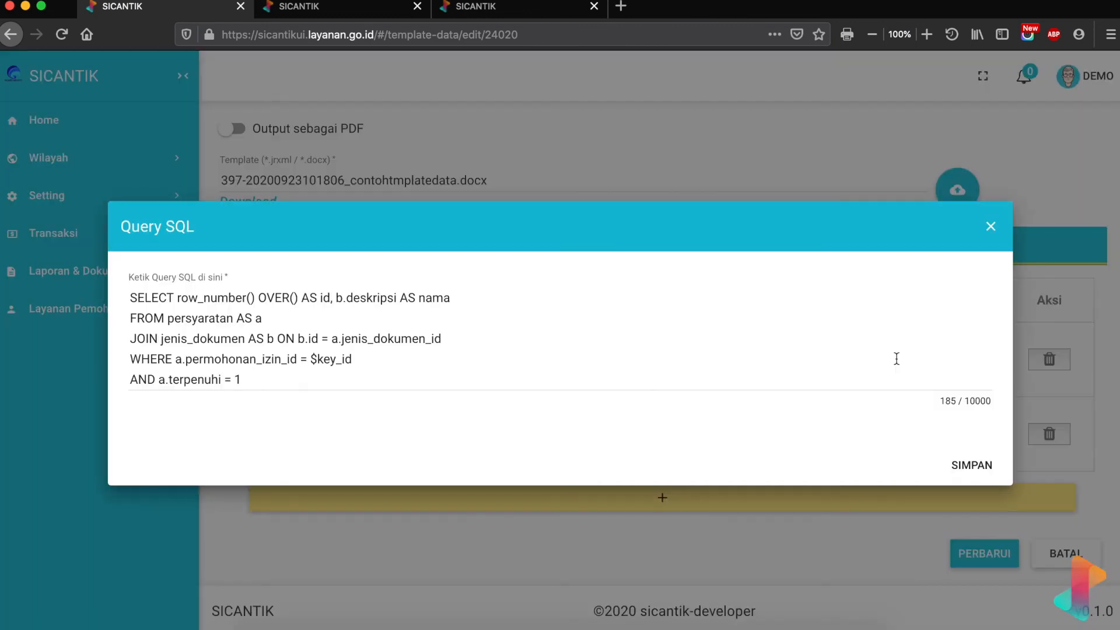
{"action": "left_click", "coordinate": [331, 299]}
{"action": "key", "text": "BackSpace"}
{"action": "key", "text": "BackSpace"}
{"action": "type", "text": "nomor"}
{"action": "left_click", "coordinate": [975, 466]}
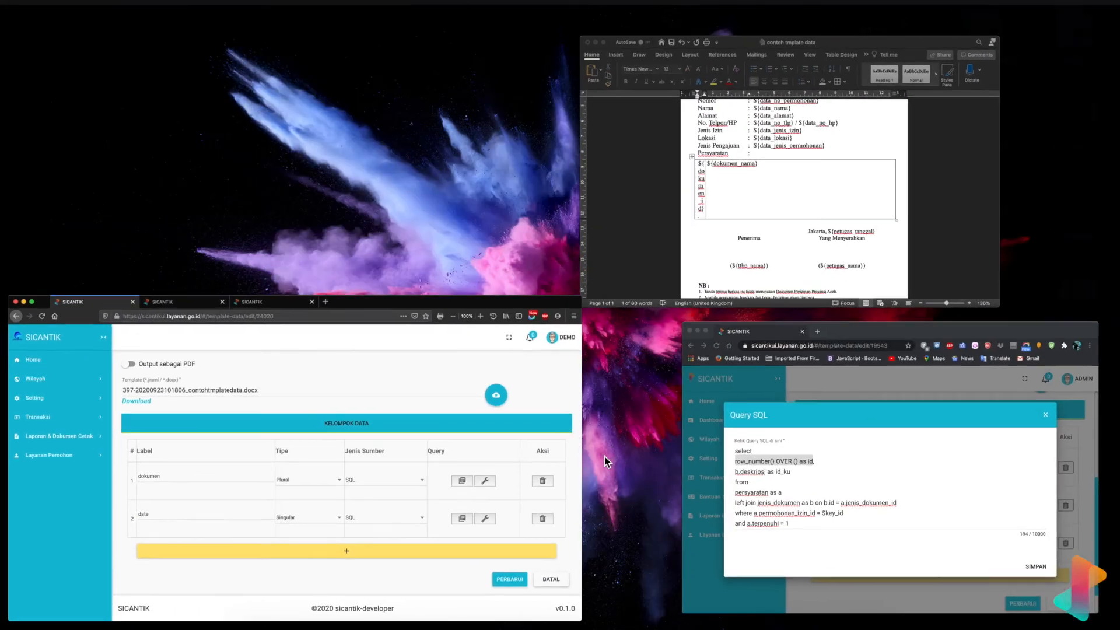
- In the Word template, delete the id part of the dokumen_id placeholder
{"action": "left_click", "coordinate": [870, 267]}
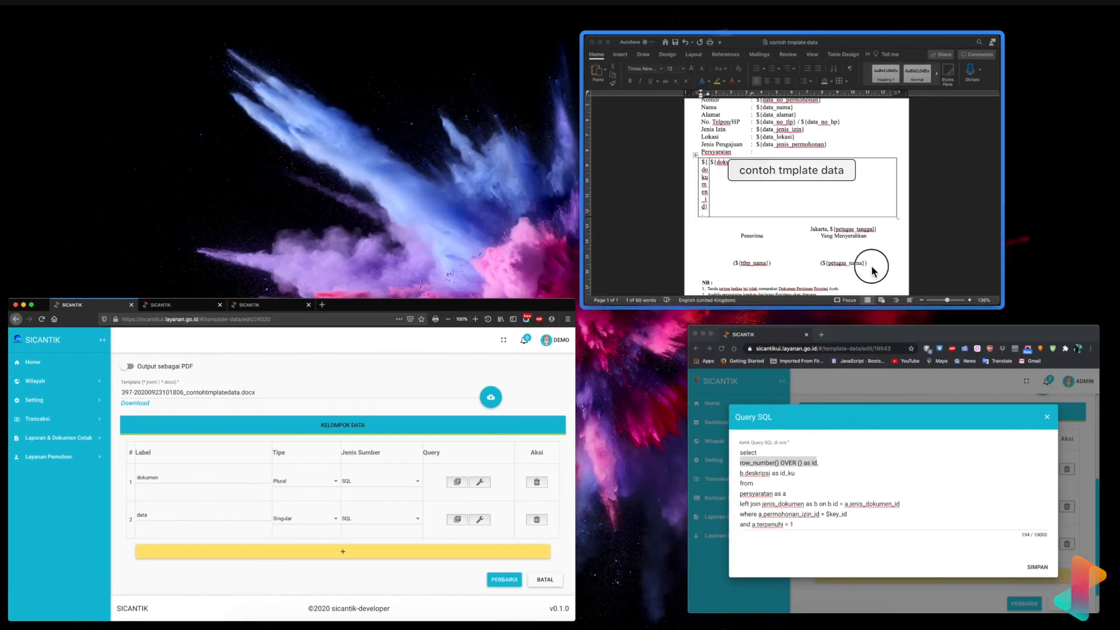
{"action": "left_click", "coordinate": [400, 377]}
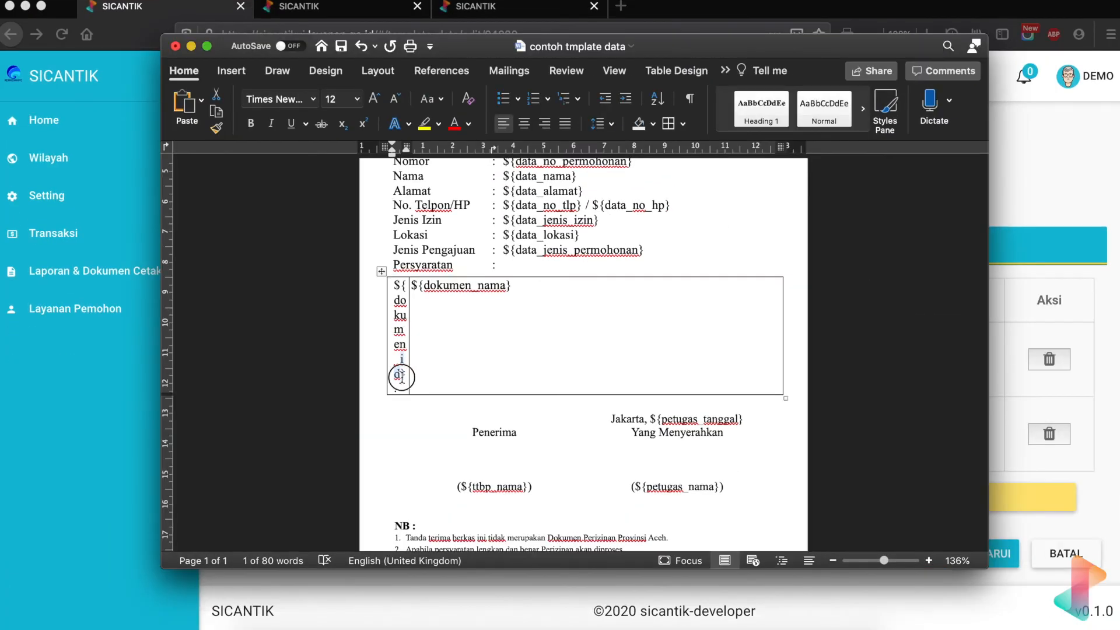
{"action": "key", "text": "BackSpace"}
{"action": "key", "text": "BackSpace"}
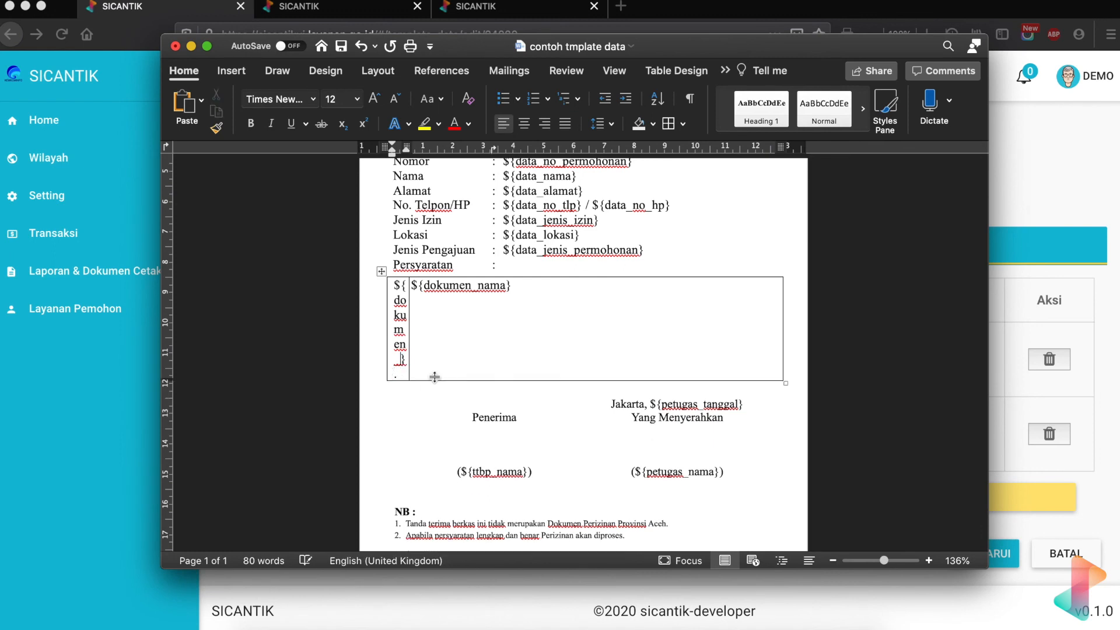
- Make the placeholder ${dokumen_nomor} and remove all borders from the Persyaratan table
{"action": "type", "text": "nomor"}
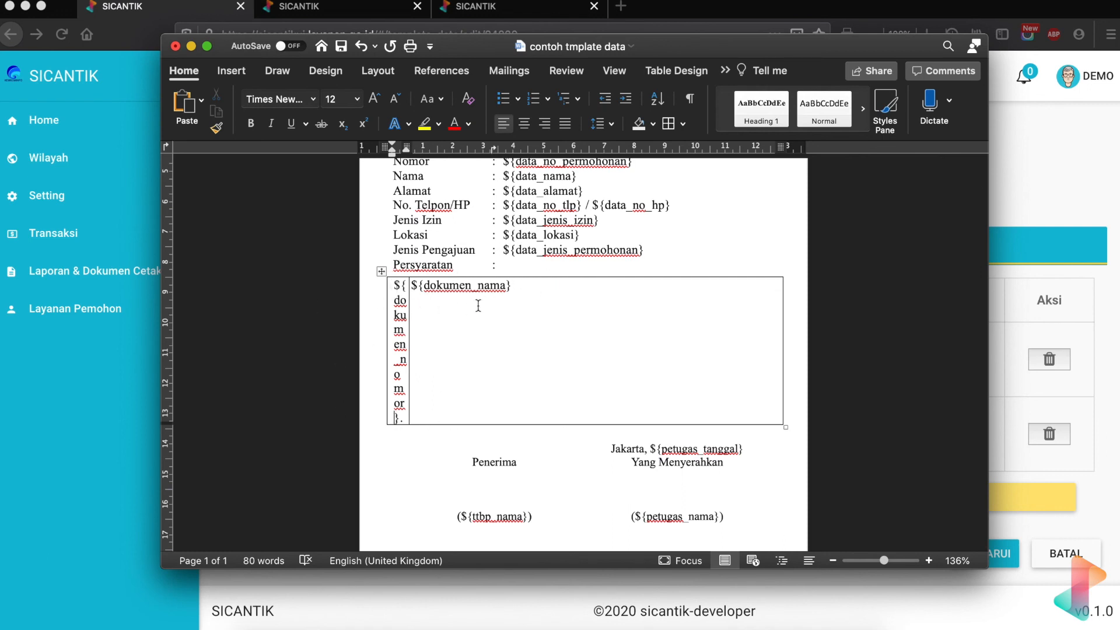
{"action": "left_click", "coordinate": [381, 272]}
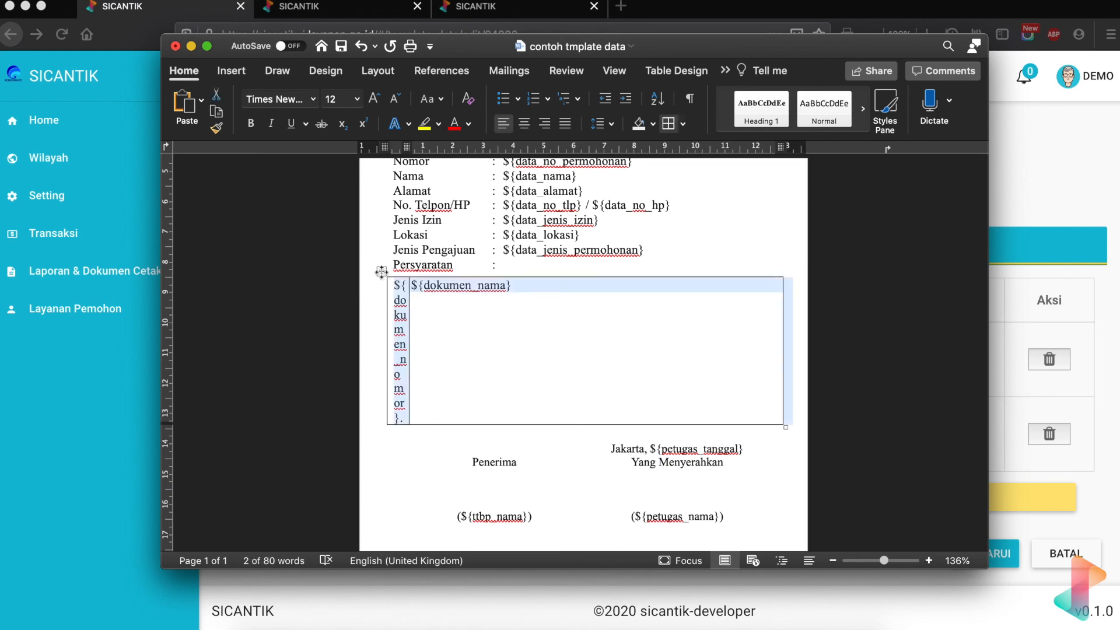
{"action": "left_click", "coordinate": [684, 124]}
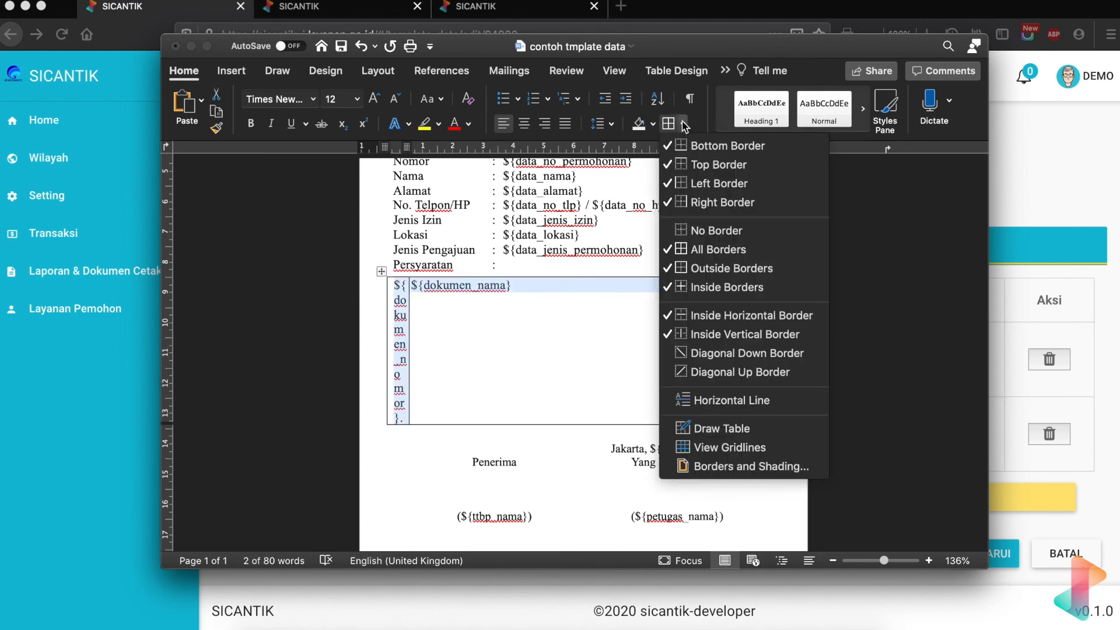
{"action": "left_click", "coordinate": [694, 229]}
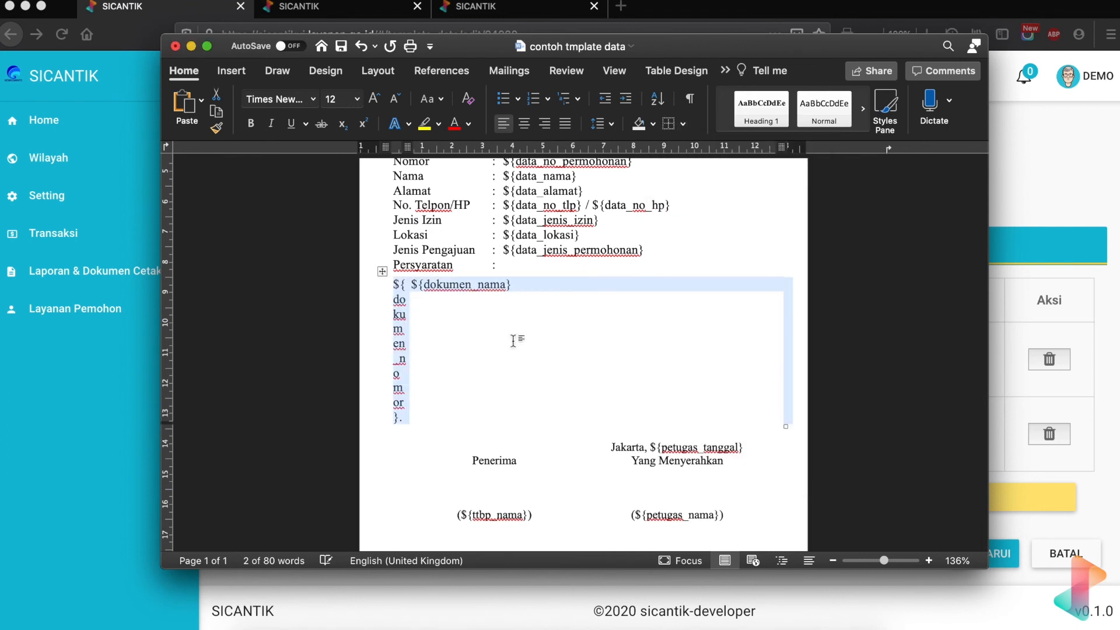
{"action": "left_click", "coordinate": [470, 455]}
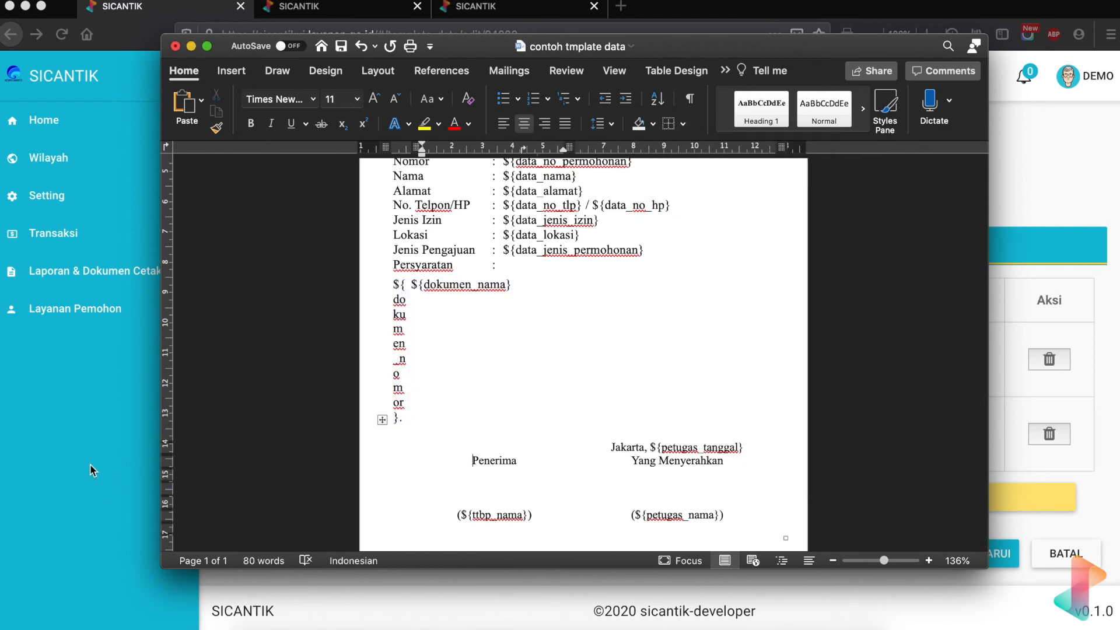
{"action": "left_click", "coordinate": [92, 470]}
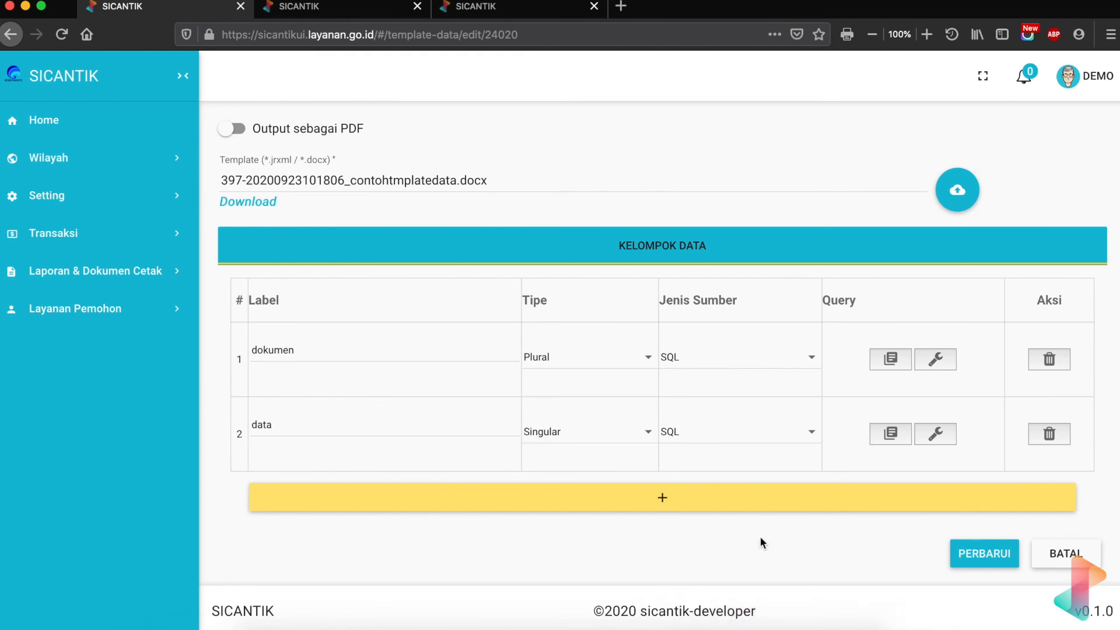
- Change the receiver signature placeholder from ttbp to ${data_nama}
{"action": "key", "text": "ctrl+Up"}
{"action": "left_click", "coordinate": [879, 214]}
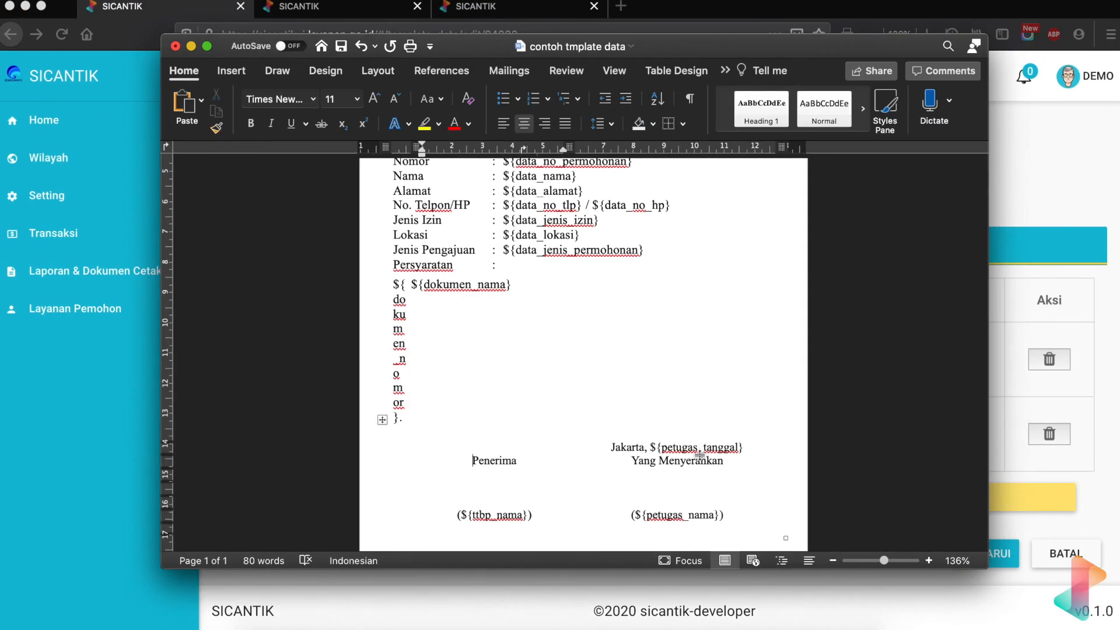
{"action": "scroll", "coordinate": [703, 458], "scroll_direction": "down", "scroll_amount": 3}
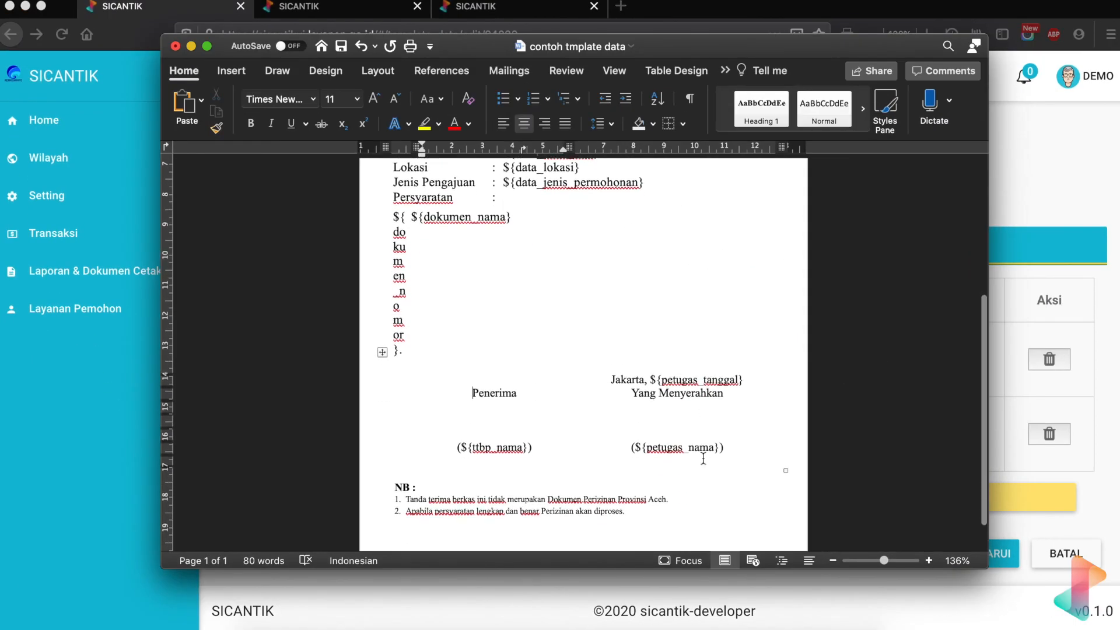
{"action": "scroll", "coordinate": [496, 394], "scroll_direction": "up", "scroll_amount": 1}
{"action": "scroll", "coordinate": [497, 395], "scroll_direction": "up", "scroll_amount": 3}
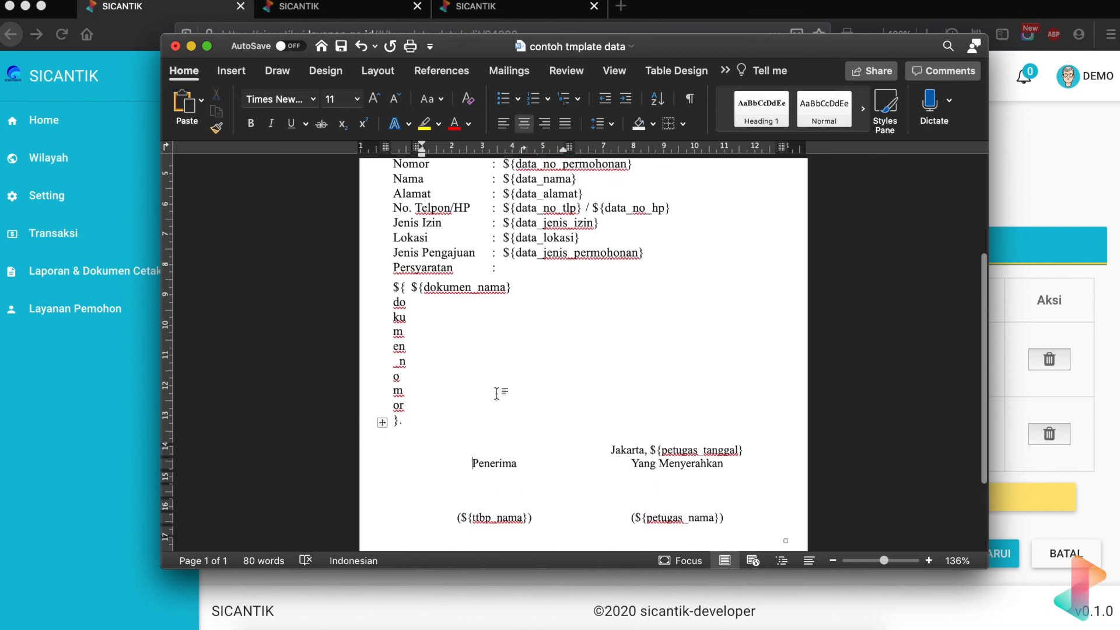
{"action": "scroll", "coordinate": [502, 391], "scroll_direction": "down", "scroll_amount": 2}
{"action": "double_click", "coordinate": [482, 505]}
{"action": "type", "text": "data"}
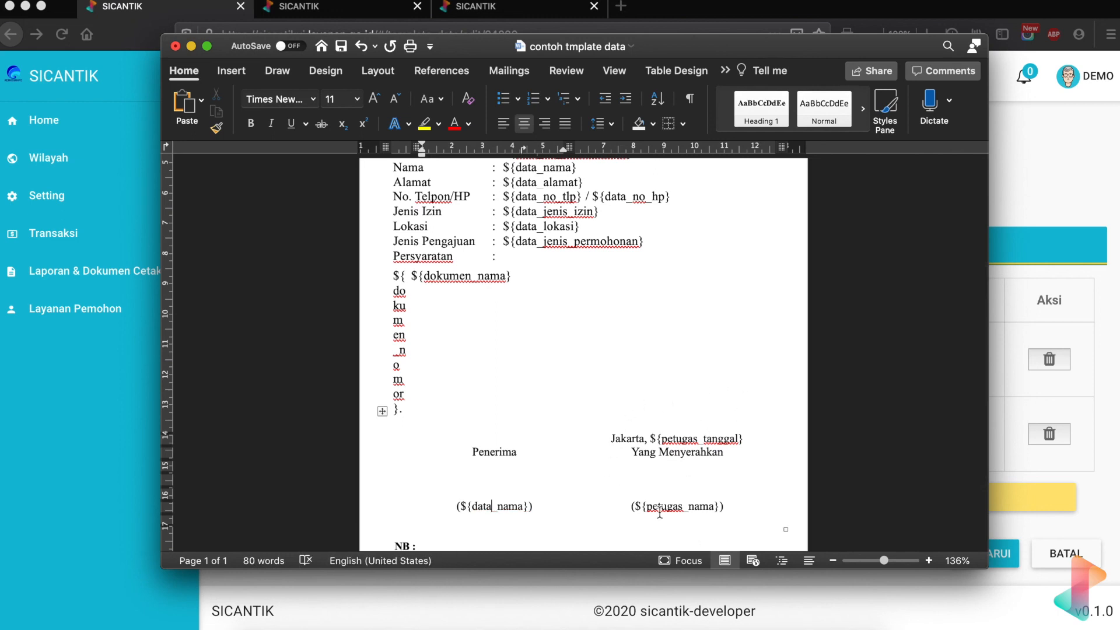
- Delete 'Provinsi Aceh.' from the first NB note and save the template
{"action": "scroll", "coordinate": [632, 442], "scroll_direction": "down", "scroll_amount": 5}
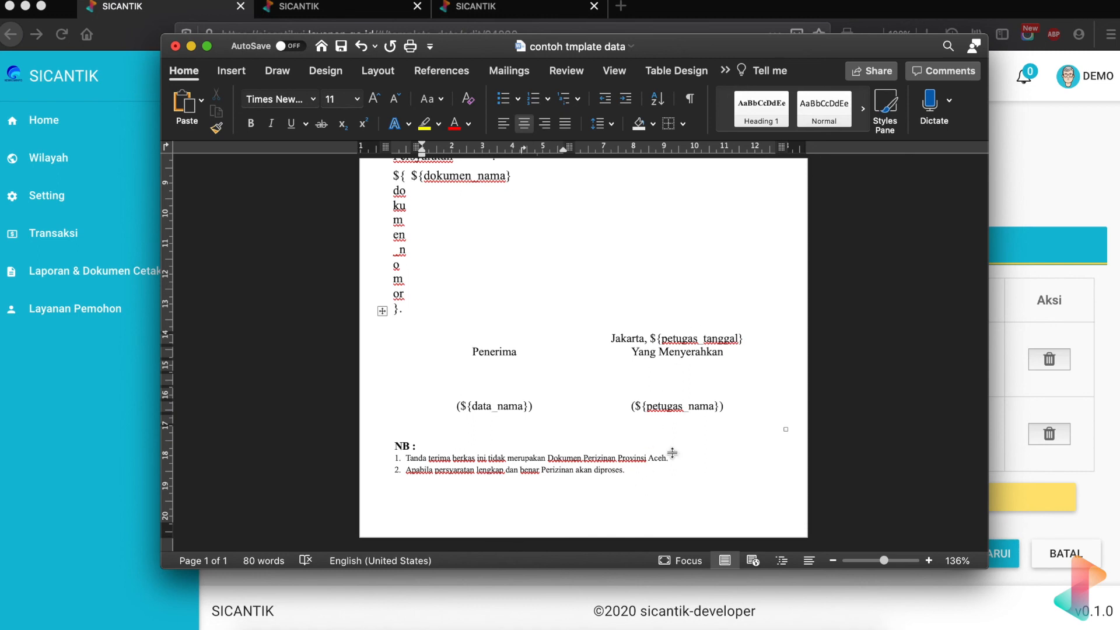
{"action": "left_click_drag", "start_coordinate": [618, 458], "coordinate": [667, 459]}
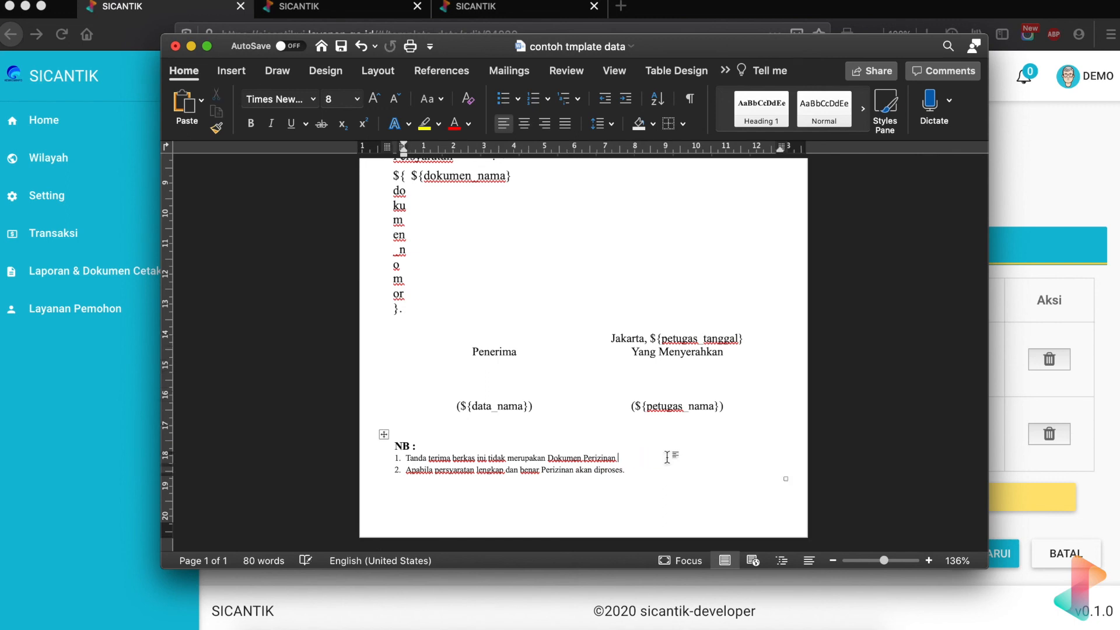
{"action": "key", "text": "BackSpace"}
{"action": "scroll", "coordinate": [586, 399], "scroll_direction": "up", "scroll_amount": 2}
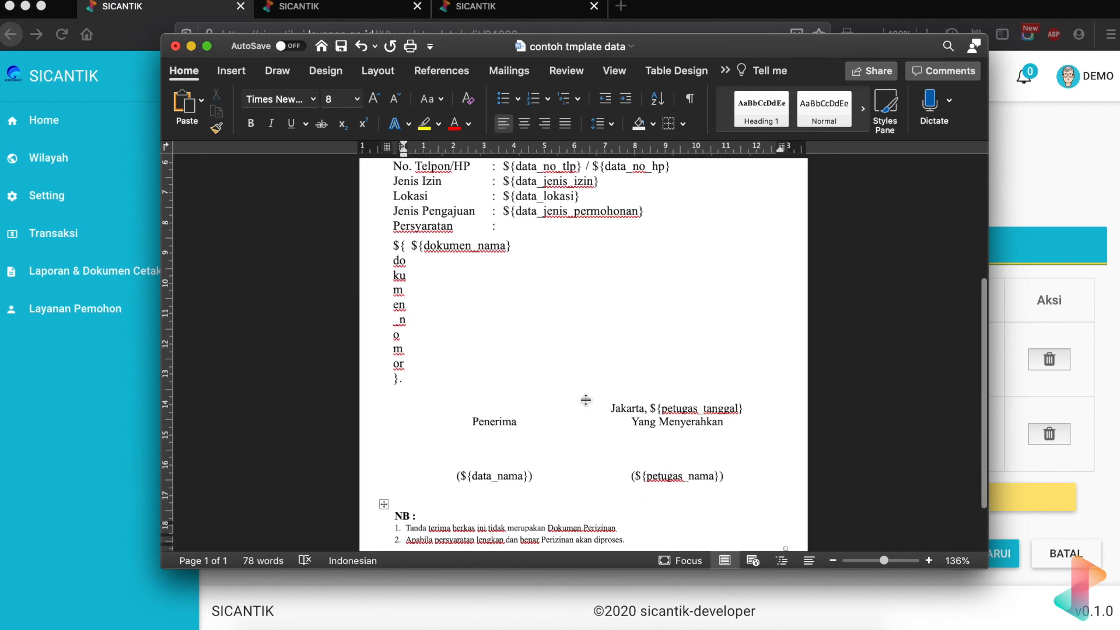
{"action": "left_click", "coordinate": [558, 398]}
{"action": "key", "text": "super+s"}
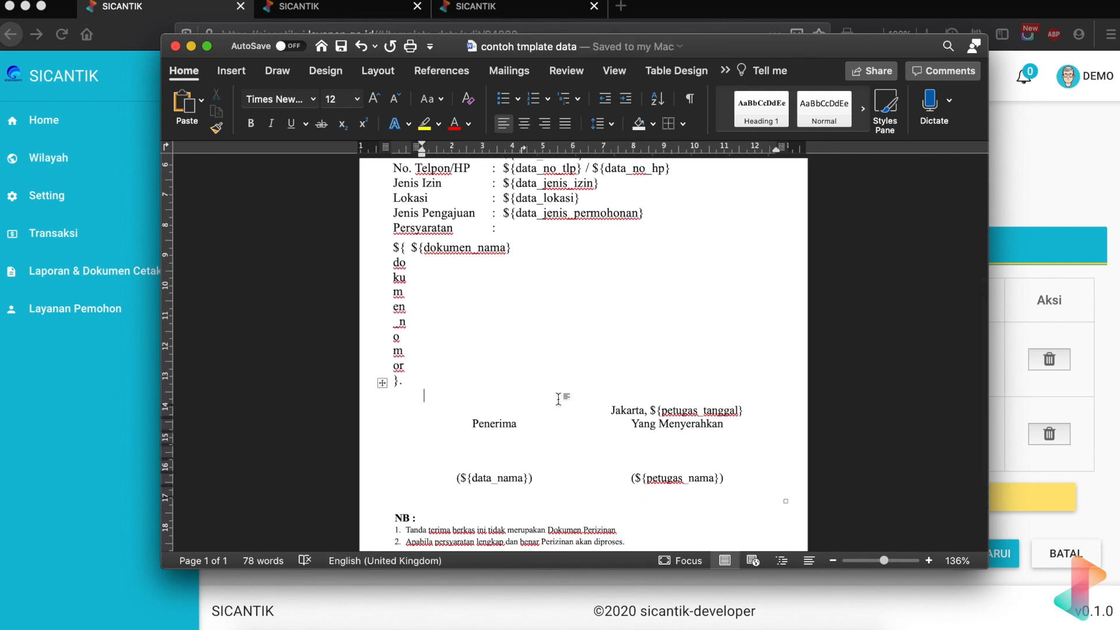
{"action": "left_click", "coordinate": [7, 470]}
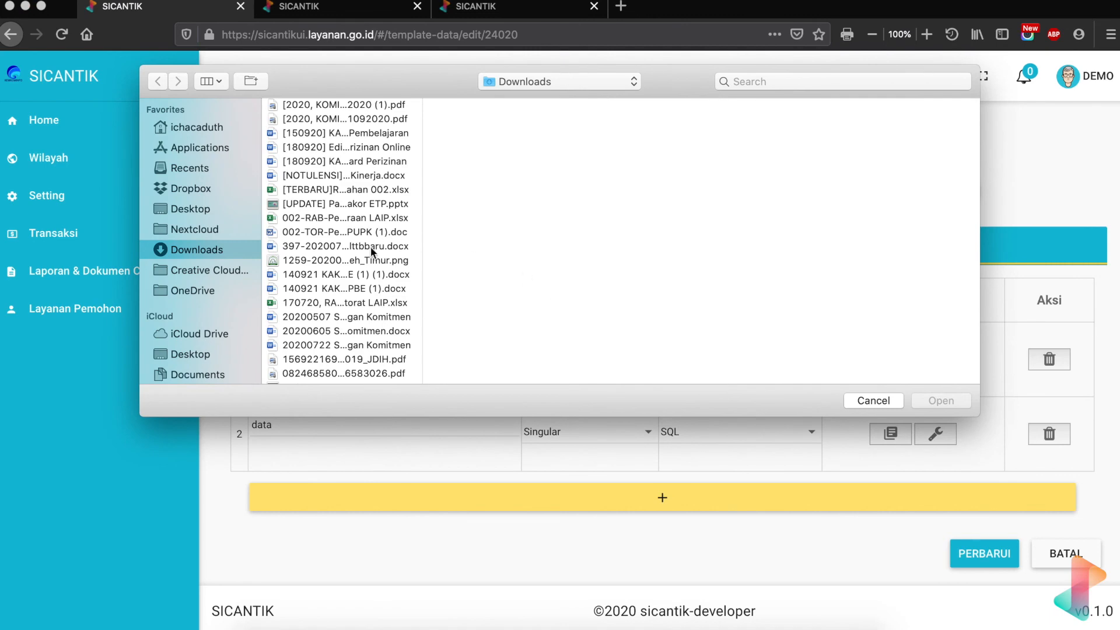
- Upload contoh tmplate data.docx from Downloads as the record's template file
{"action": "scroll", "coordinate": [370, 247], "scroll_direction": "down", "scroll_amount": 10}
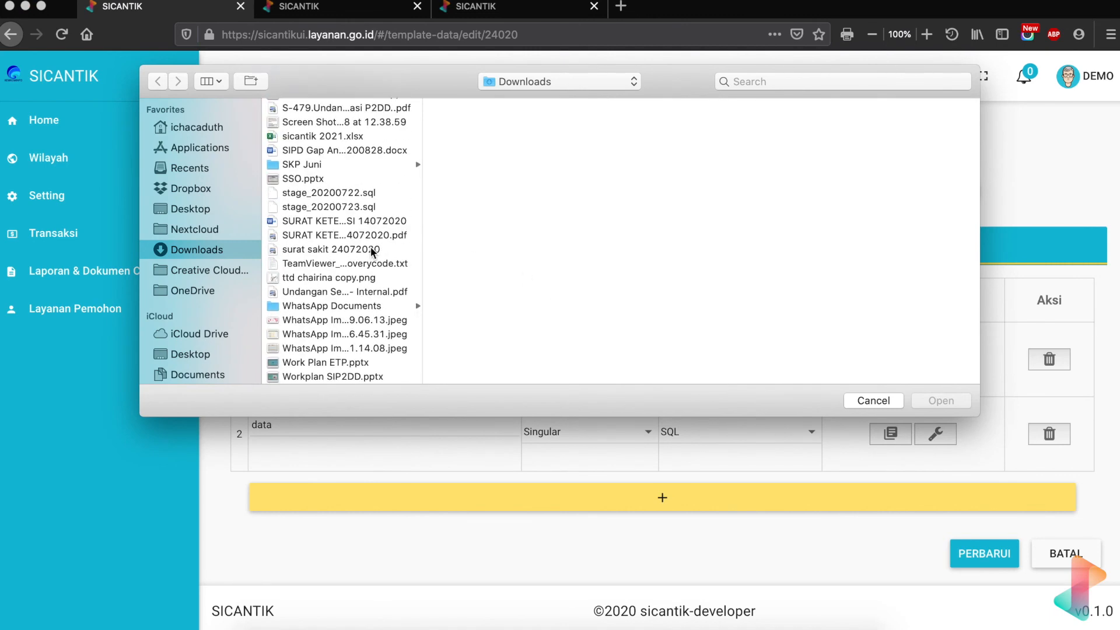
{"action": "scroll", "coordinate": [370, 247], "scroll_direction": "up", "scroll_amount": 3}
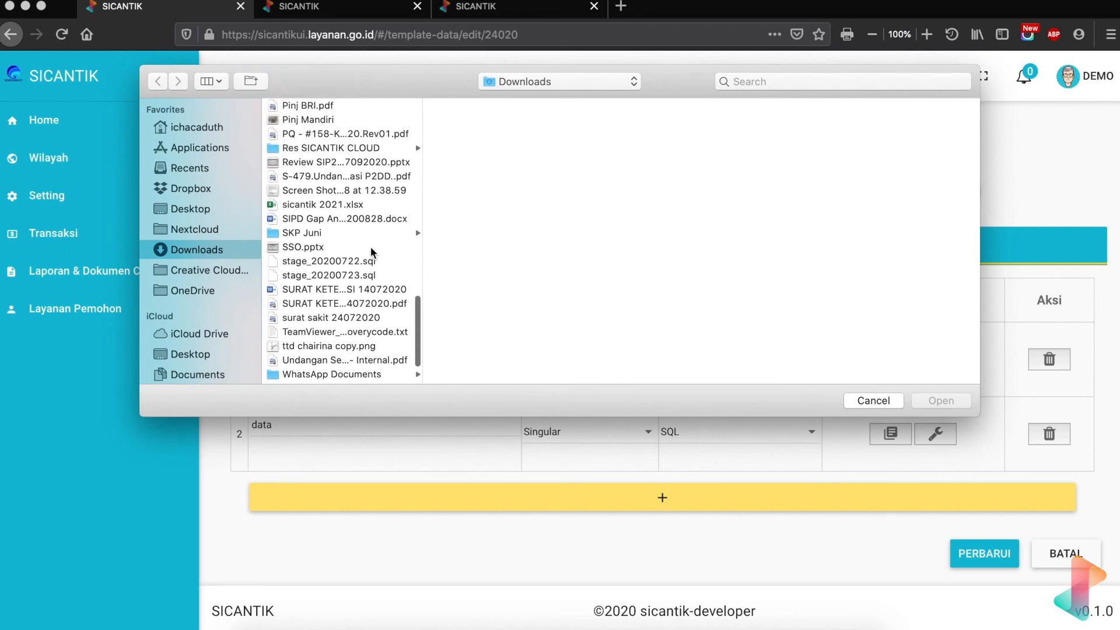
{"action": "scroll", "coordinate": [369, 247], "scroll_direction": "down", "scroll_amount": 3}
{"action": "scroll", "coordinate": [370, 247], "scroll_direction": "up", "scroll_amount": 5}
{"action": "scroll", "coordinate": [370, 247], "scroll_direction": "up", "scroll_amount": 2}
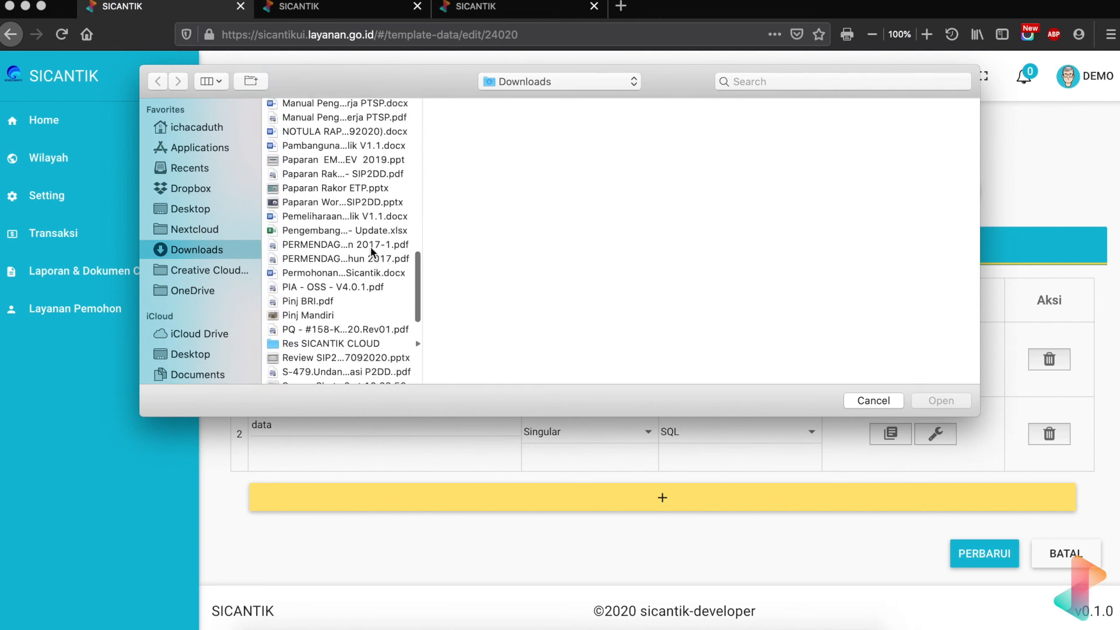
{"action": "scroll", "coordinate": [369, 246], "scroll_direction": "down", "scroll_amount": 6}
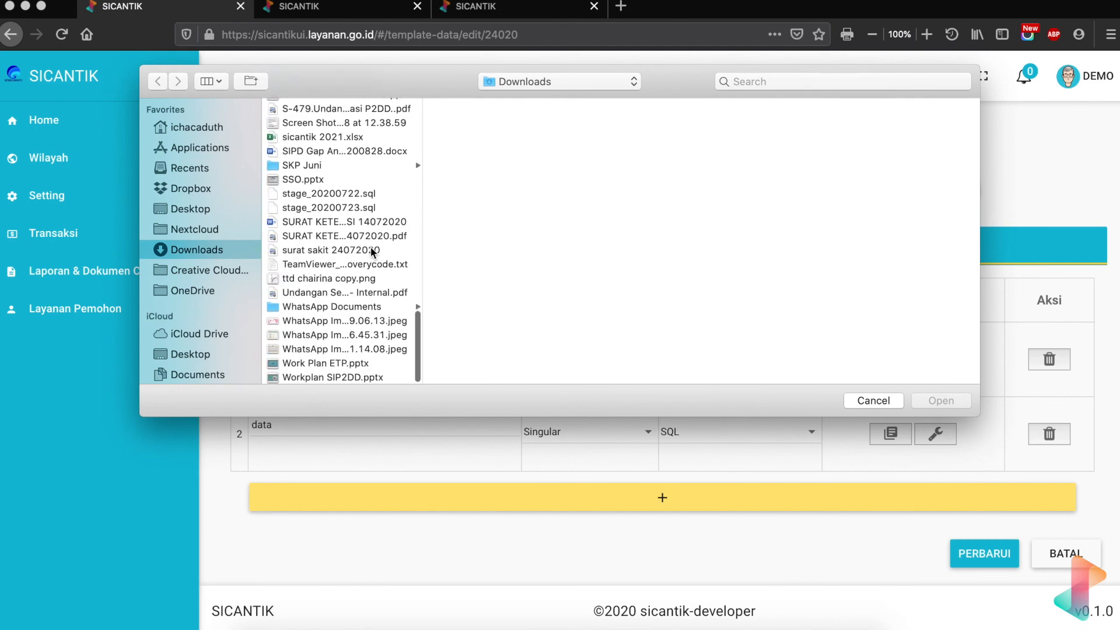
{"action": "left_click", "coordinate": [345, 264]}
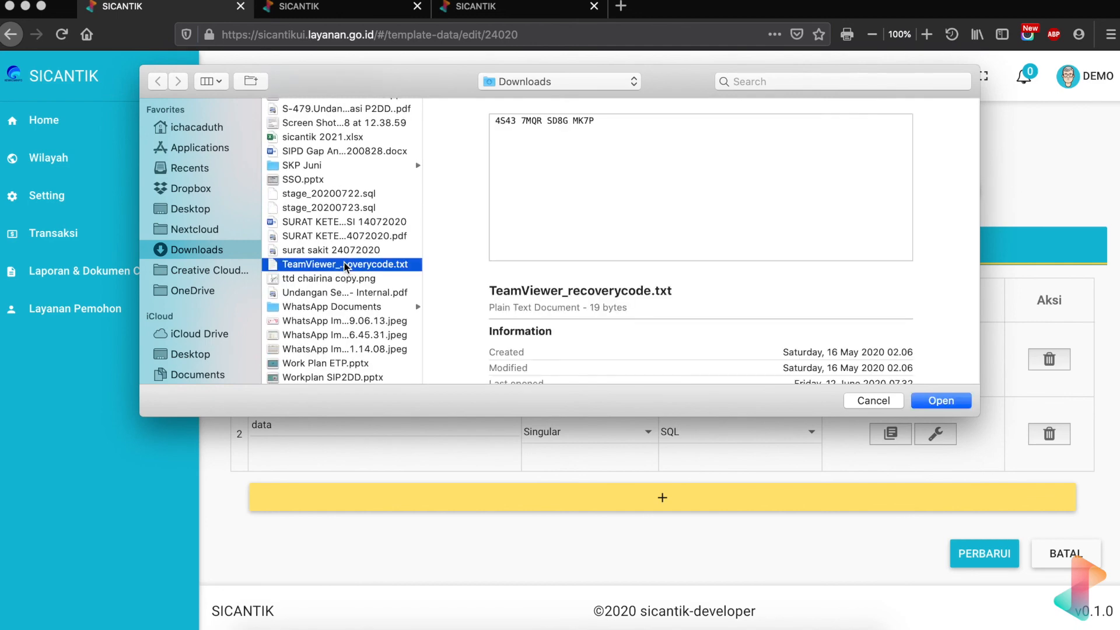
{"action": "key", "text": "c"}
{"action": "key", "text": "Down"}
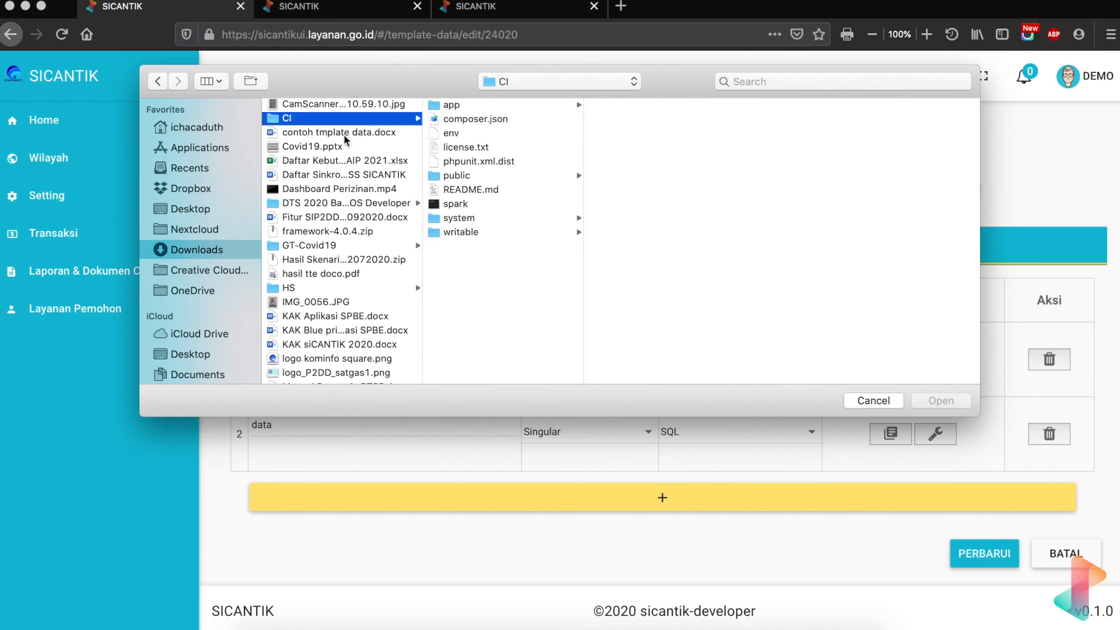
{"action": "left_click", "coordinate": [345, 132]}
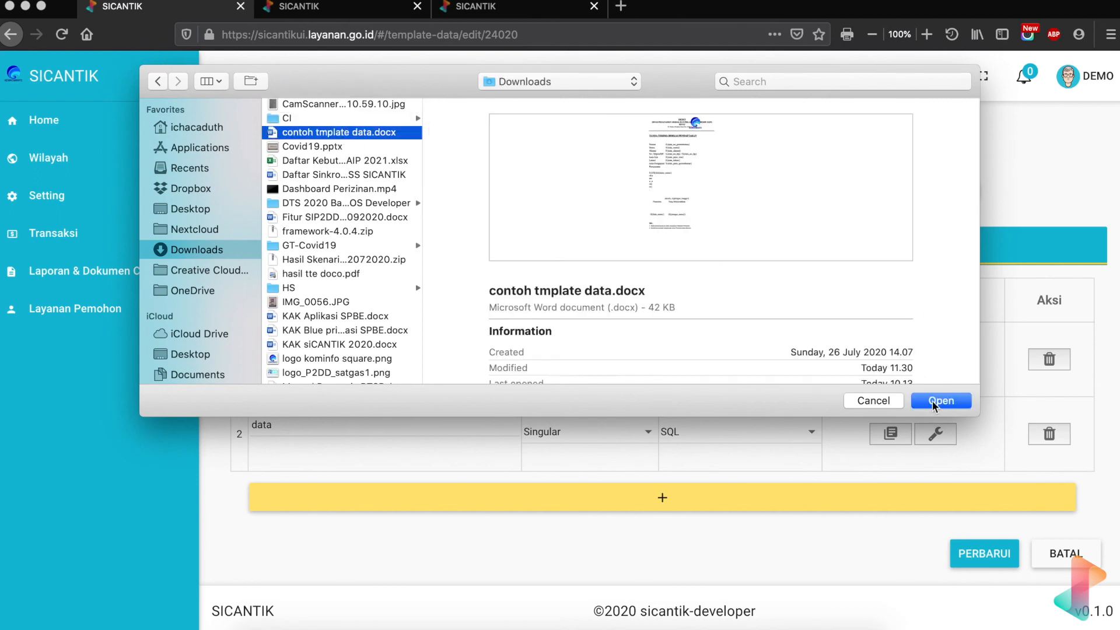
{"action": "left_click", "coordinate": [933, 402]}
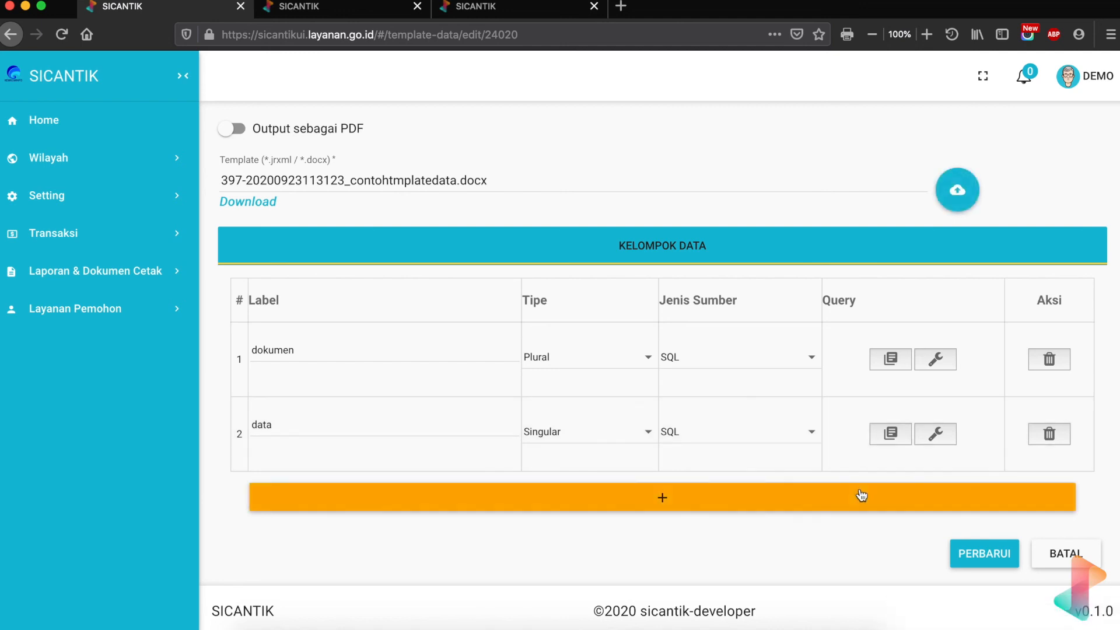
{"action": "left_click", "coordinate": [862, 494]}
- Label the new data group petugas with type Singular and source SQL
{"action": "left_click", "coordinate": [468, 498]}
{"action": "type", "text": "petugas"}
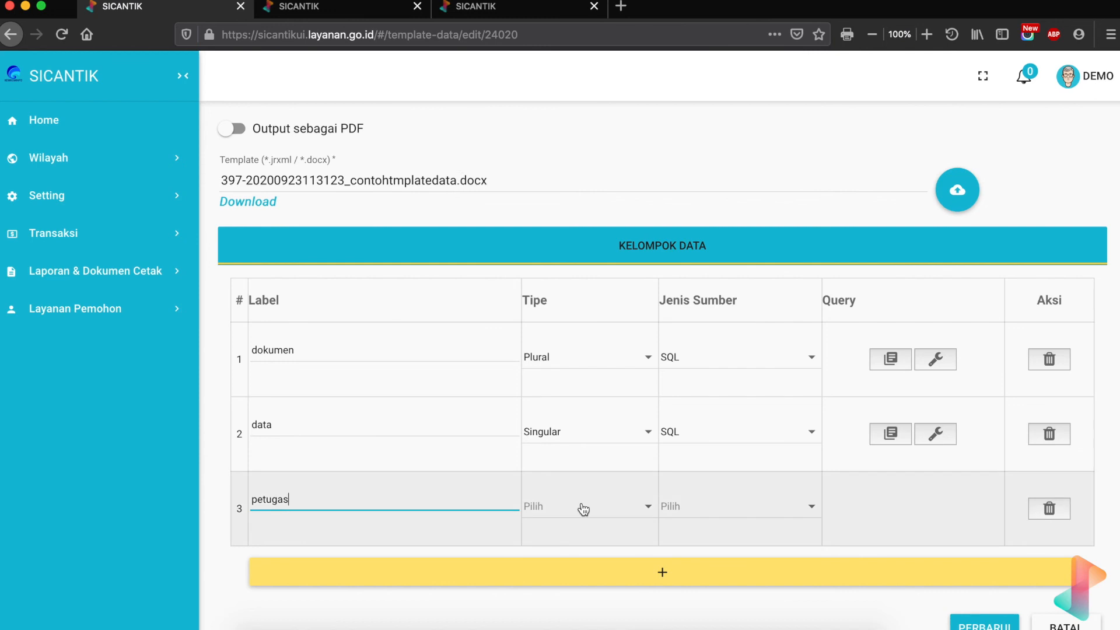
{"action": "left_click", "coordinate": [584, 509]}
{"action": "left_click", "coordinate": [579, 545]}
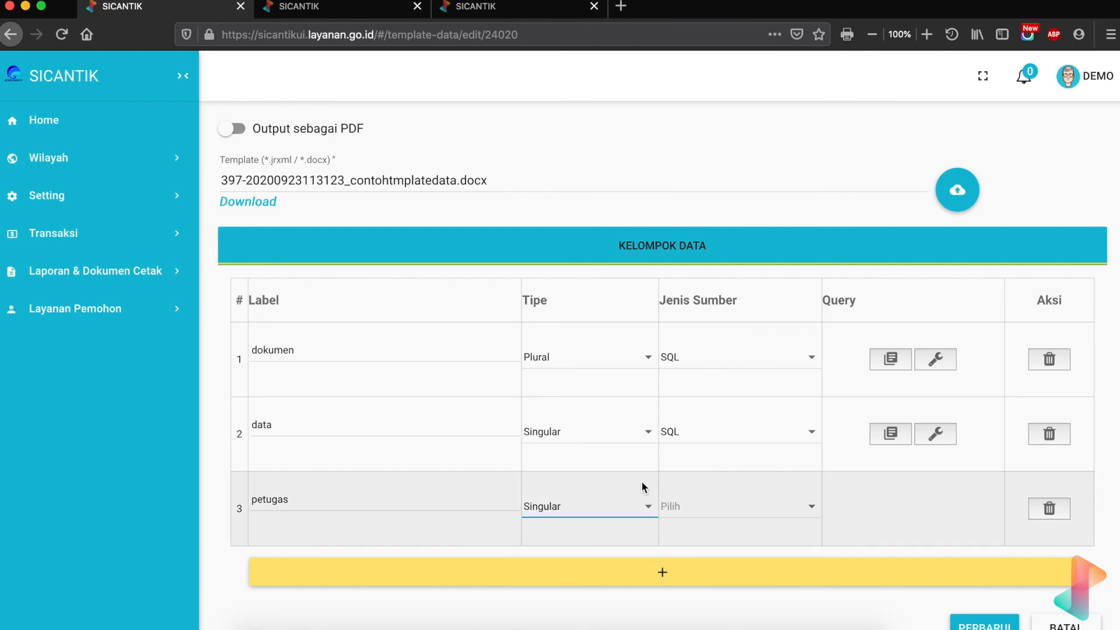
{"action": "left_click", "coordinate": [700, 509]}
{"action": "left_click", "coordinate": [701, 511]}
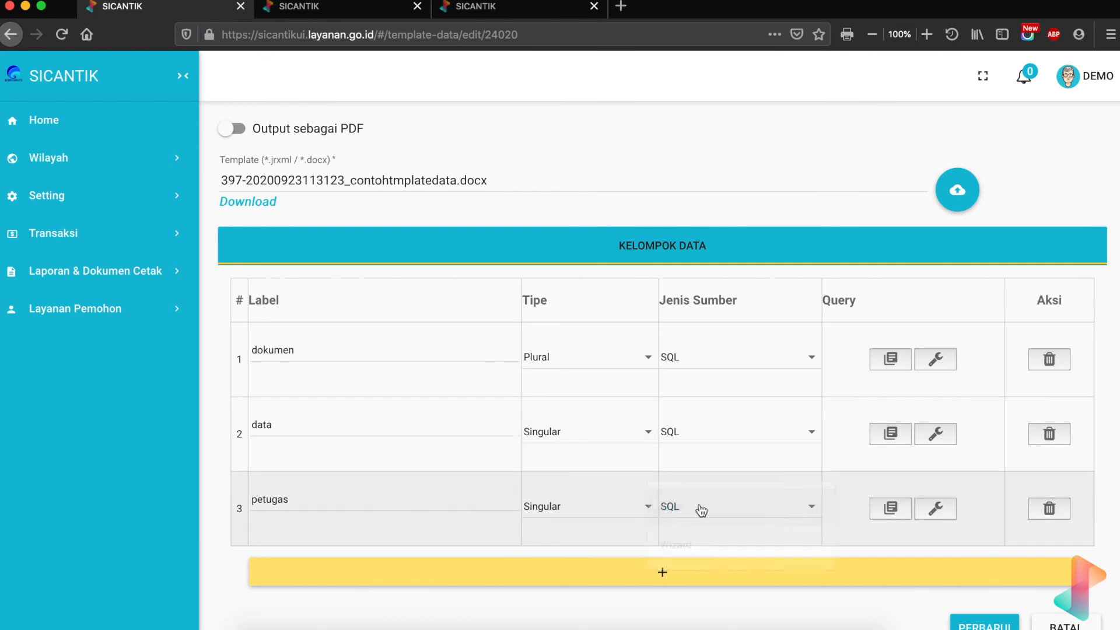
{"action": "scroll", "coordinate": [701, 511], "scroll_direction": "down", "scroll_amount": 2}
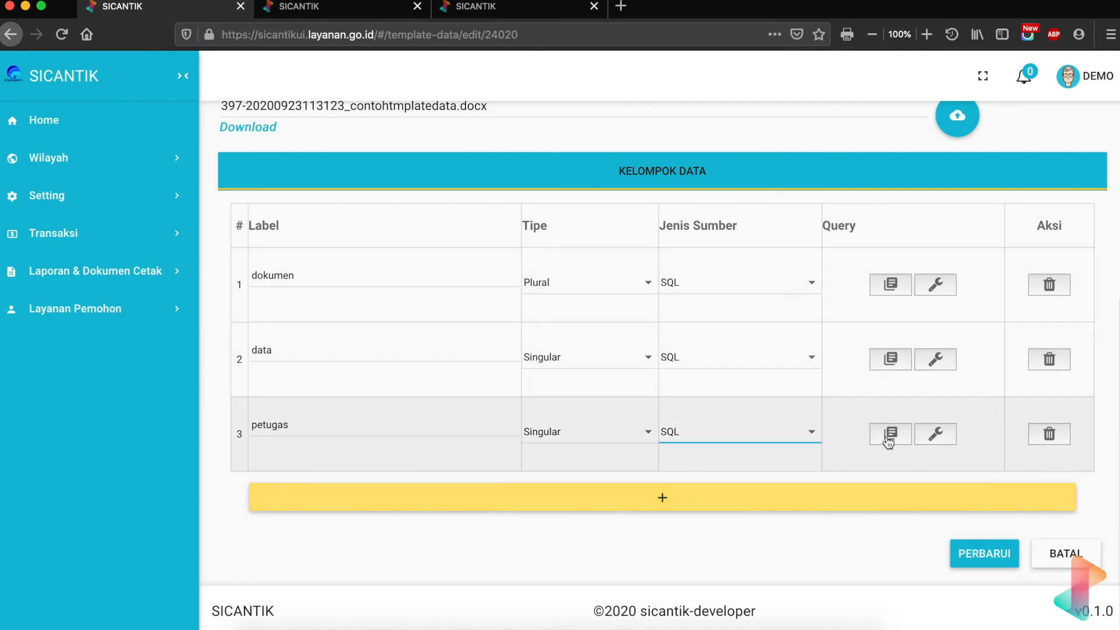
{"action": "left_click", "coordinate": [887, 439]}
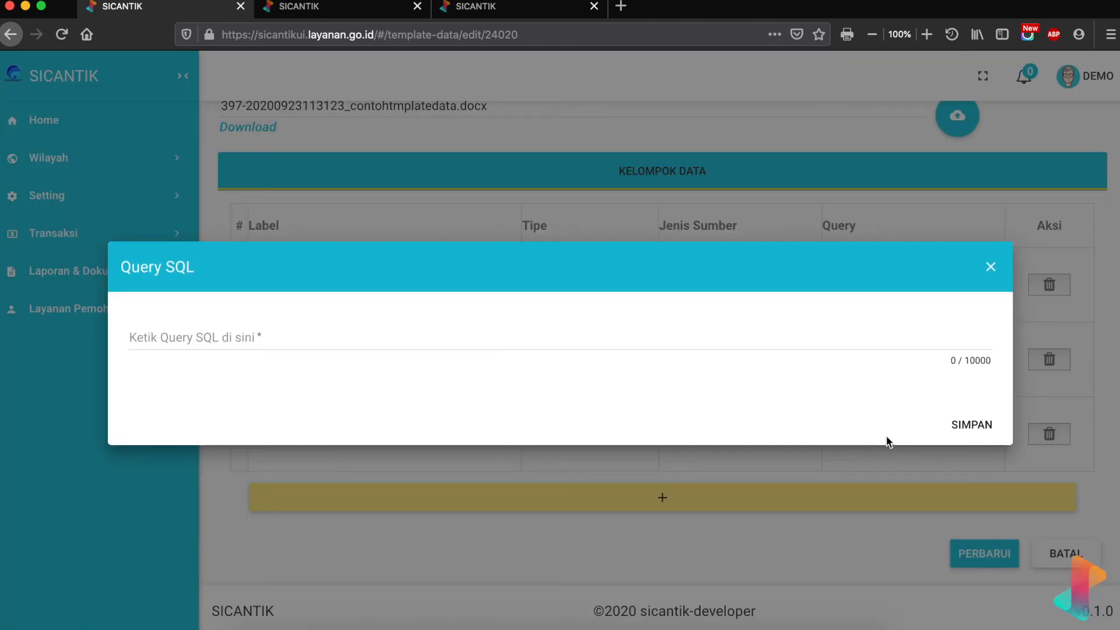
- Draft the petugas query with SELECT, FROM and WHERE lines, checking the template's placeholders
{"action": "left_click", "coordinate": [466, 334]}
{"action": "type", "text": "SELECT"}
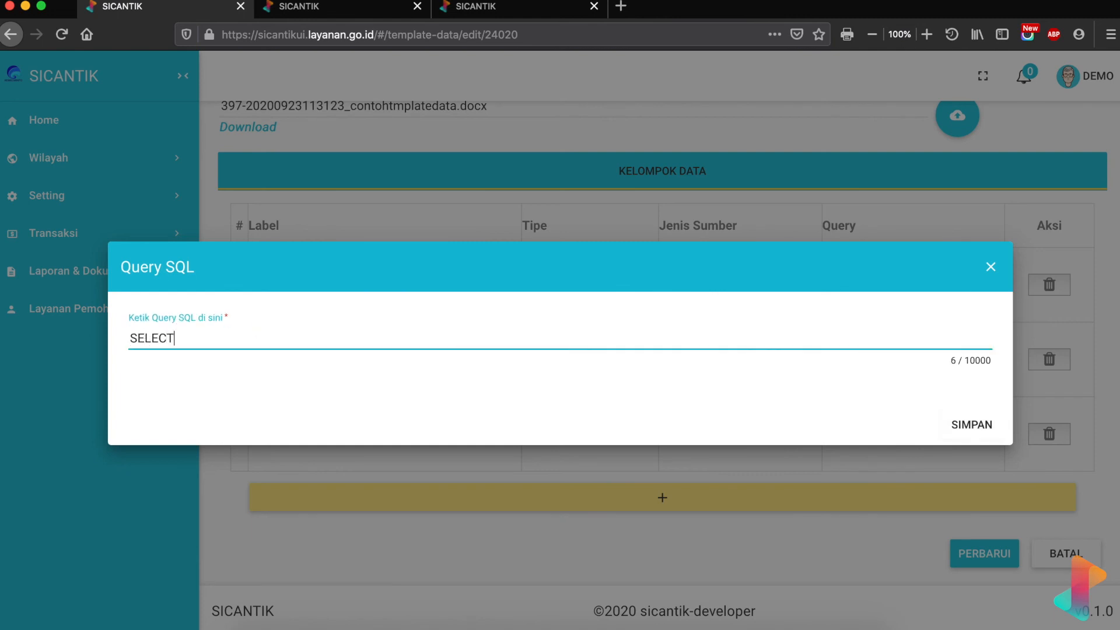
{"action": "key", "text": "Return"}
{"action": "type", "text": "FZ"}
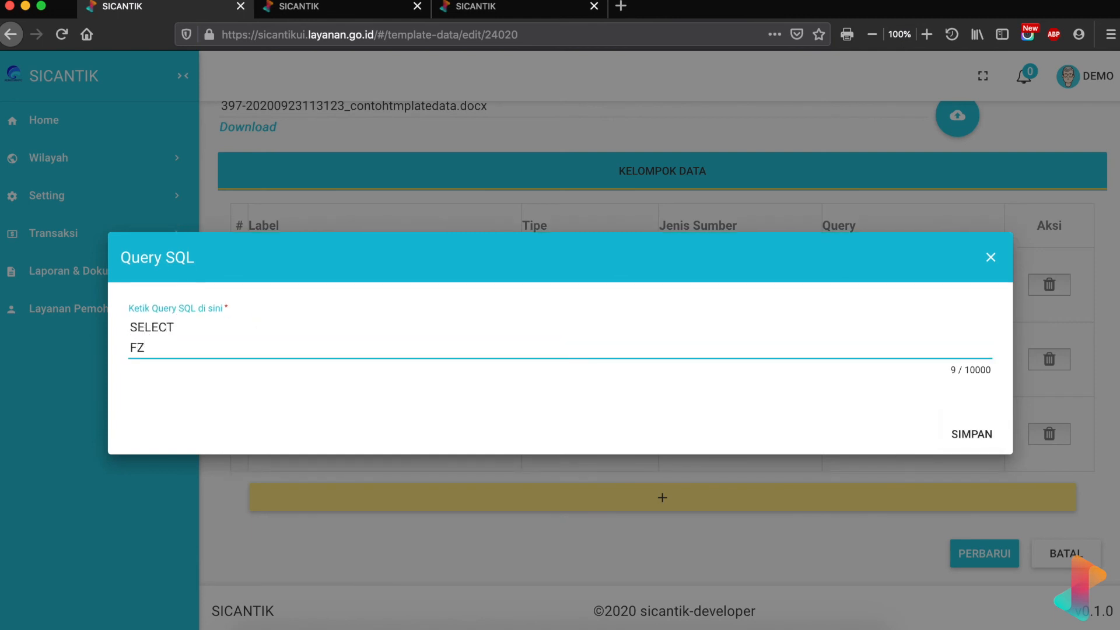
{"action": "type", "text": "ROM"}
{"action": "key", "text": "Return"}
{"action": "type", "text": "WH"}
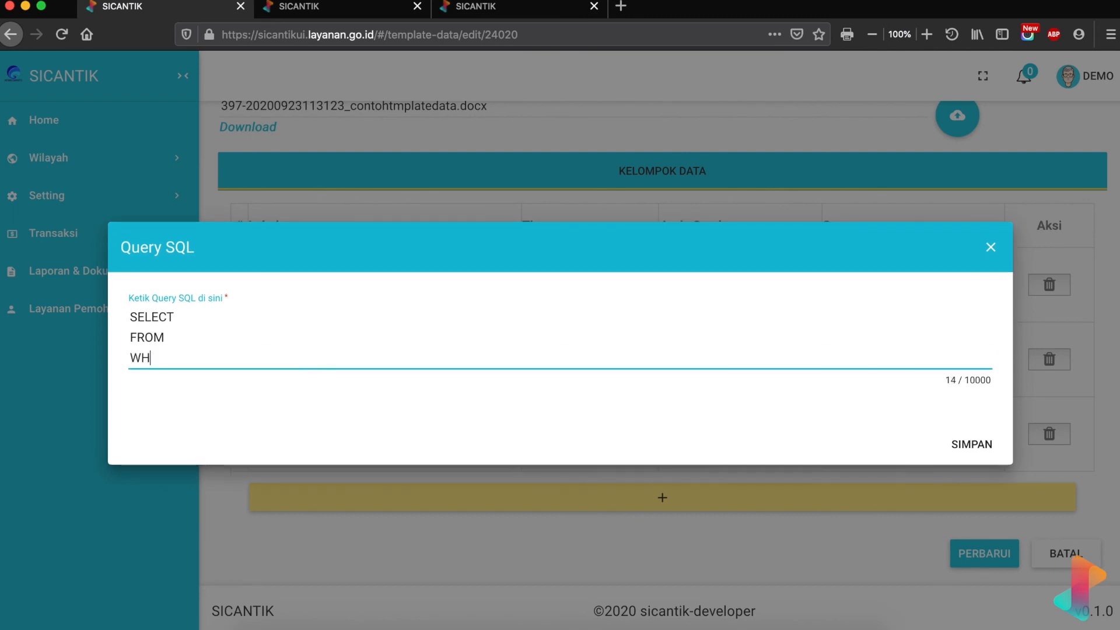
{"action": "type", "text": "ERE"}
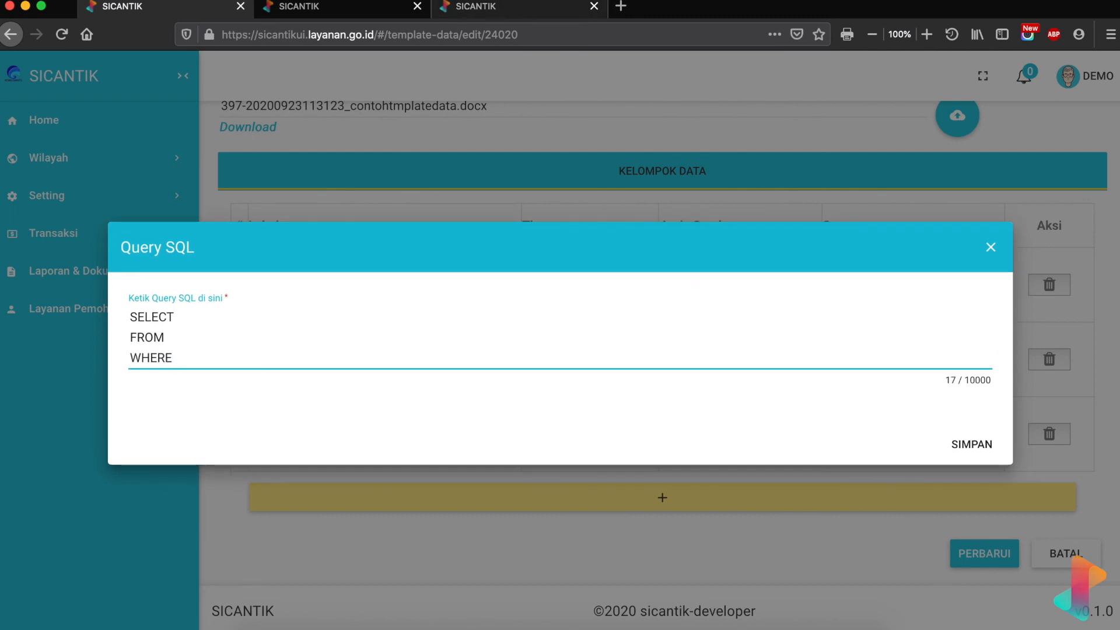
{"action": "left_click", "coordinate": [701, 609]}
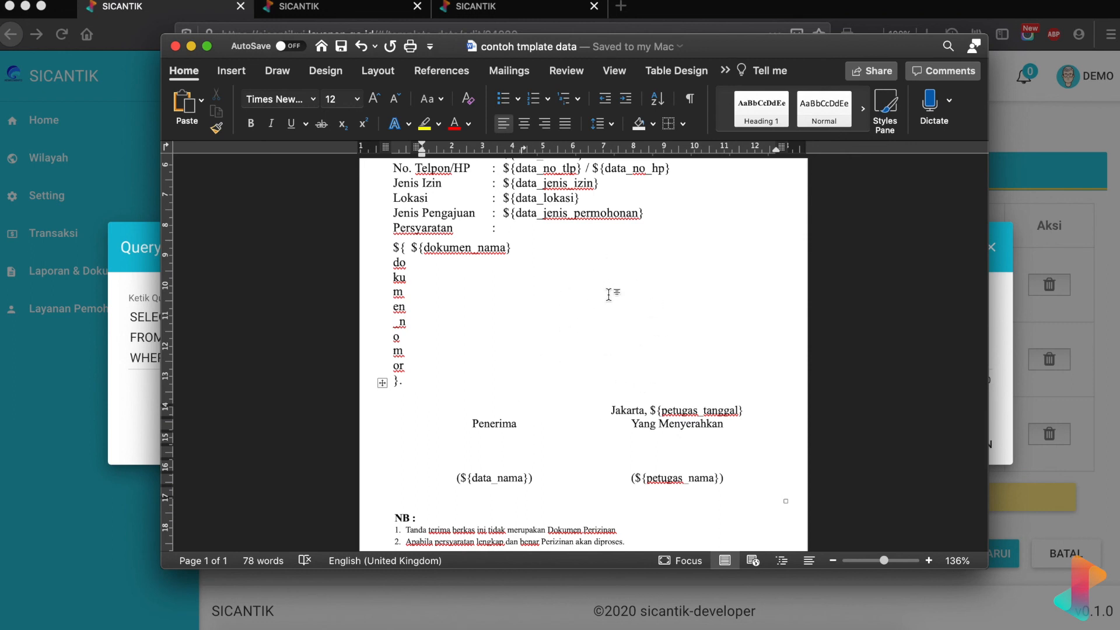
{"action": "left_click", "coordinate": [147, 337]}
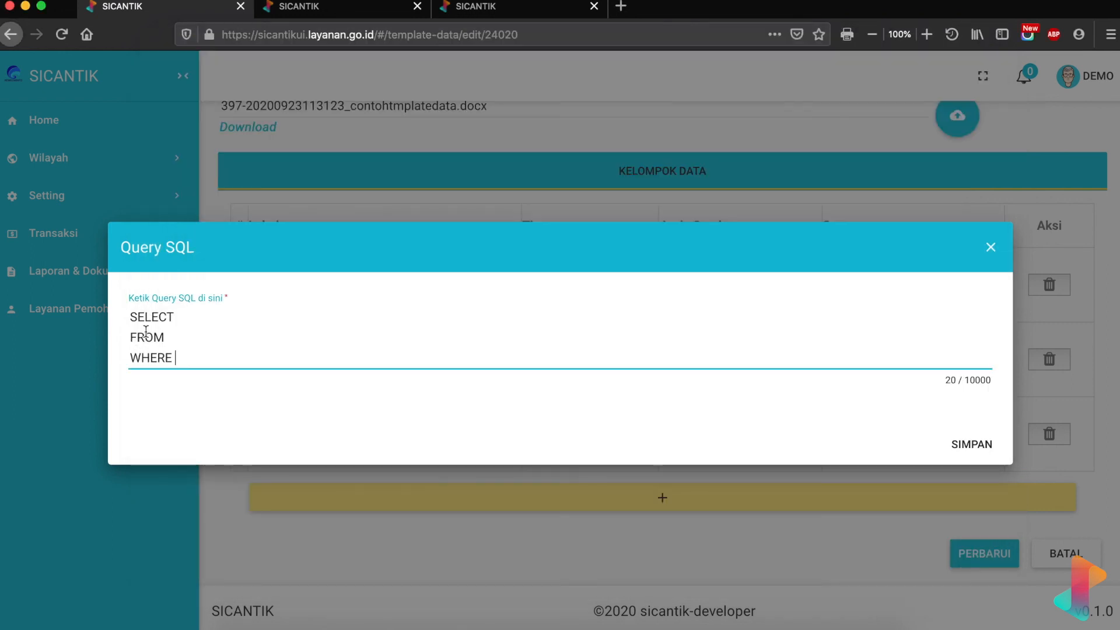
- Complete the first line as SELECT tanggal(current_date) AS tanggal
{"action": "left_click", "coordinate": [188, 319]}
{"action": "type", "text": "current_date "}
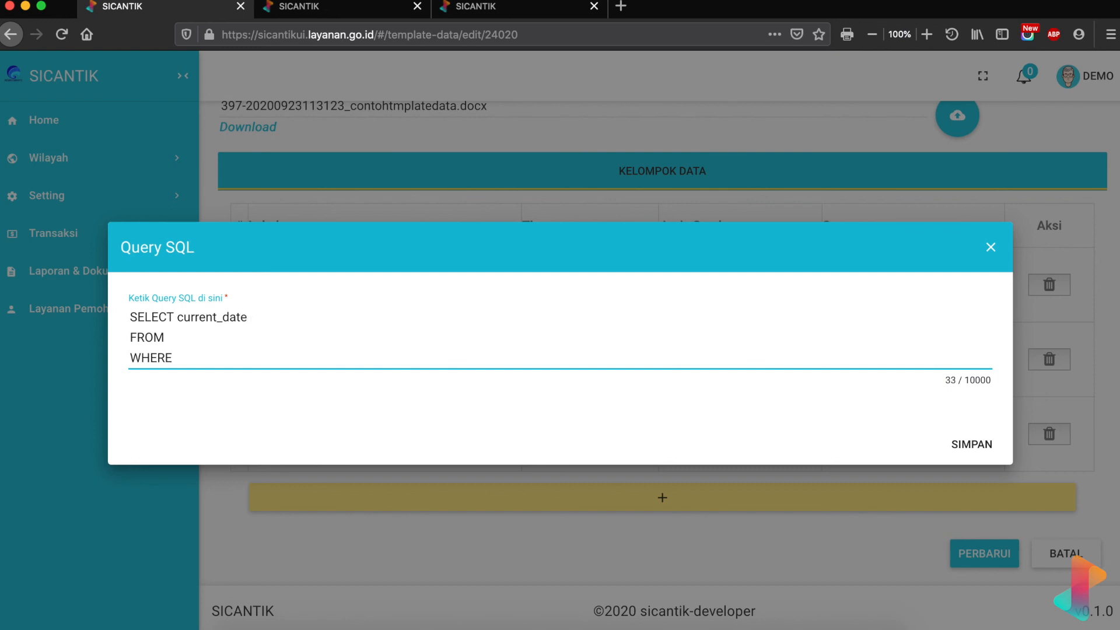
{"action": "type", "text": "AS tanggal"}
{"action": "left_click_drag", "start_coordinate": [178, 320], "coordinate": [247, 319]}
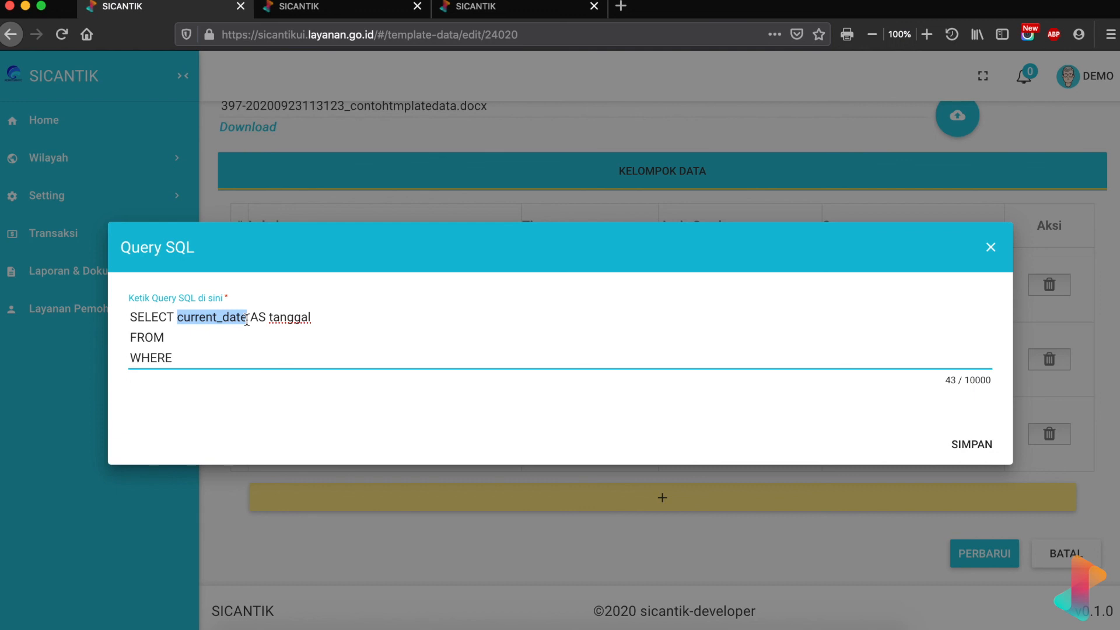
{"action": "left_click", "coordinate": [177, 318]}
{"action": "type", "text": "tangg"}
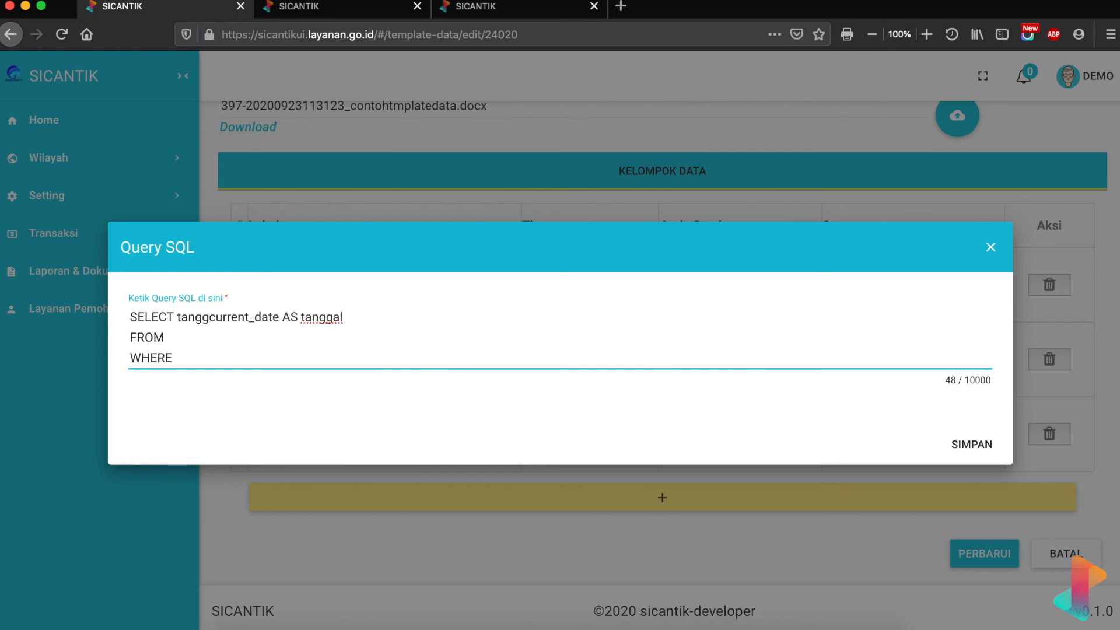
{"action": "type", "text": "al("}
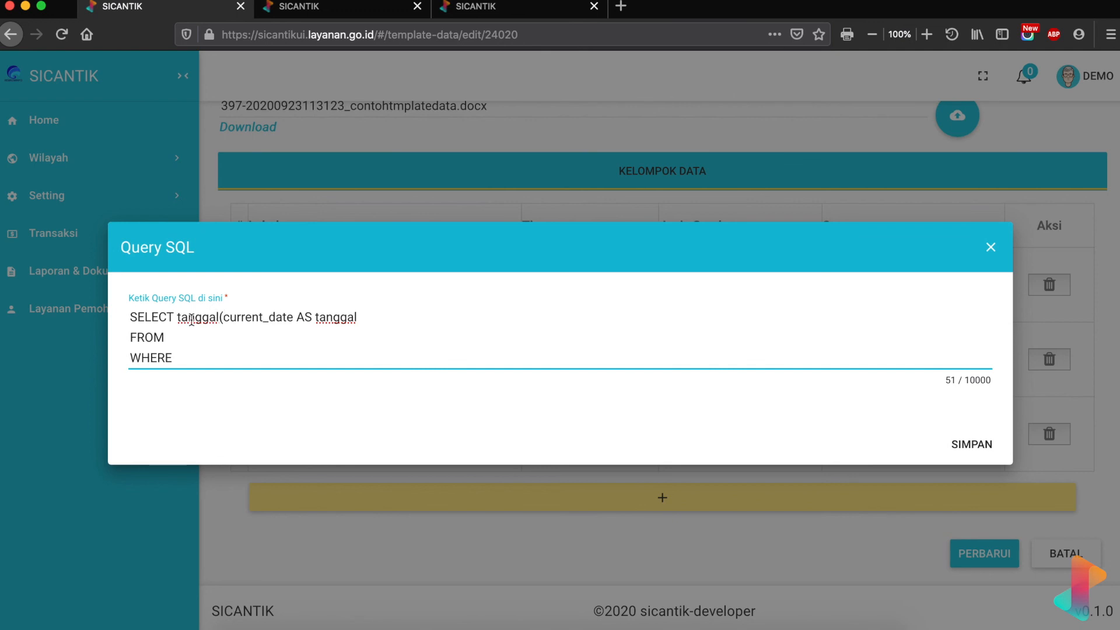
{"action": "left_click", "coordinate": [292, 315]}
{"action": "type", "text": ")"}
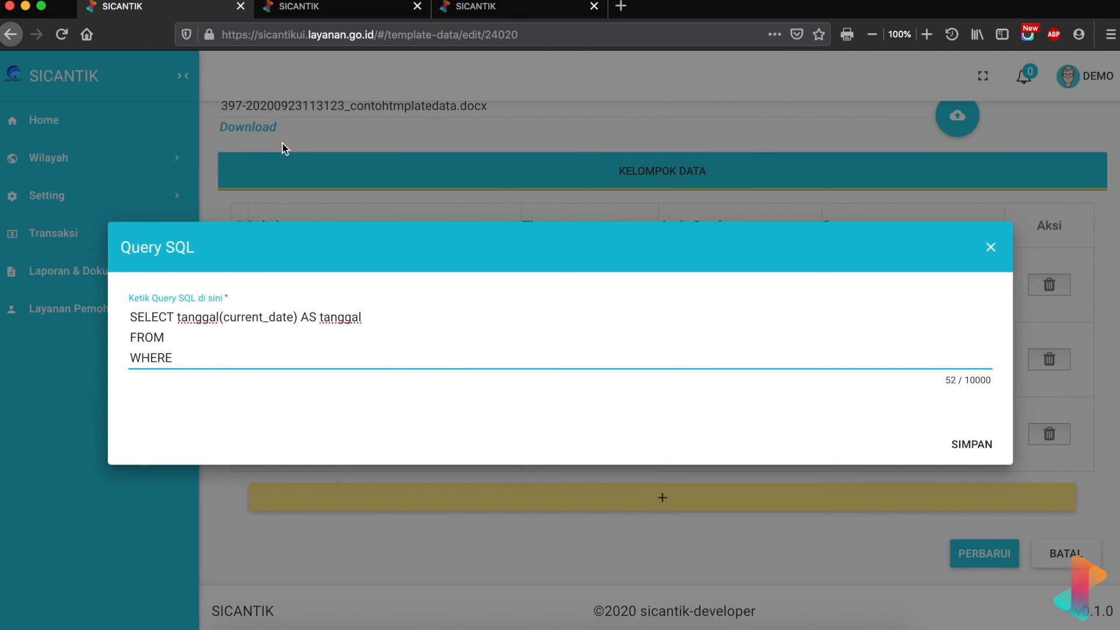
{"action": "left_click", "coordinate": [348, 11]}
{"action": "scroll", "coordinate": [386, 233], "scroll_direction": "up", "scroll_amount": 7}
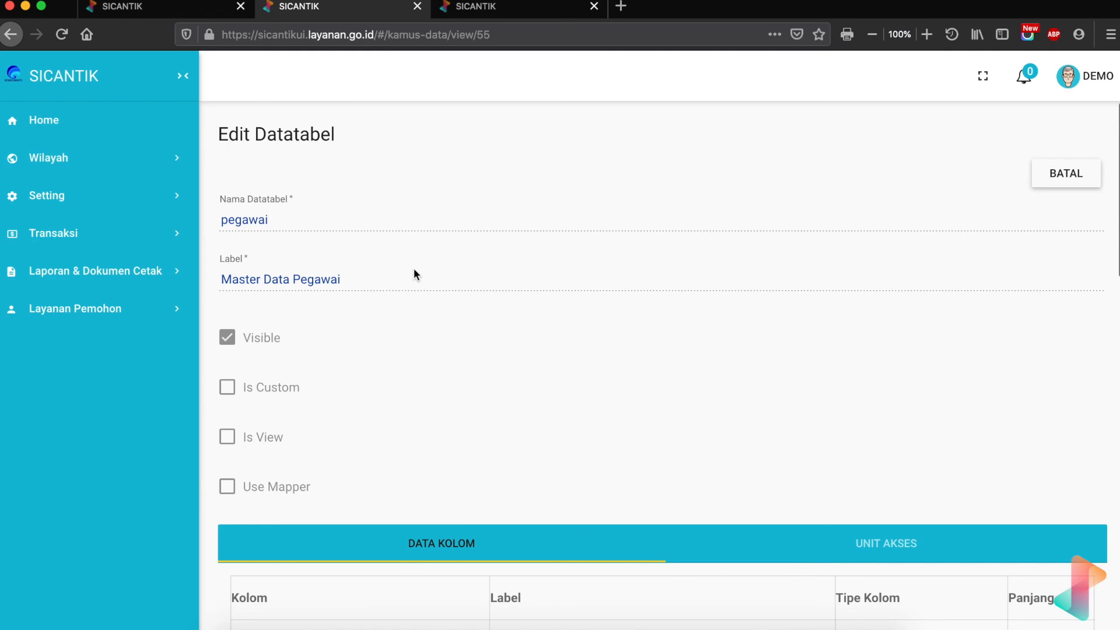
{"action": "scroll", "coordinate": [416, 273], "scroll_direction": "down", "scroll_amount": 7}
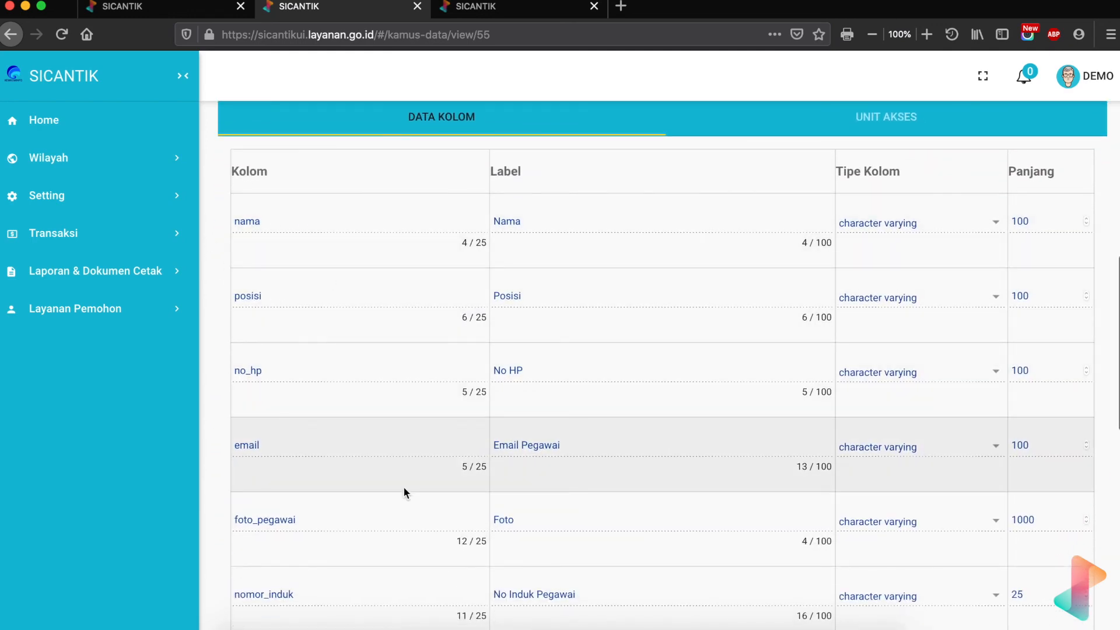
{"action": "scroll", "coordinate": [404, 488], "scroll_direction": "down", "scroll_amount": 8}
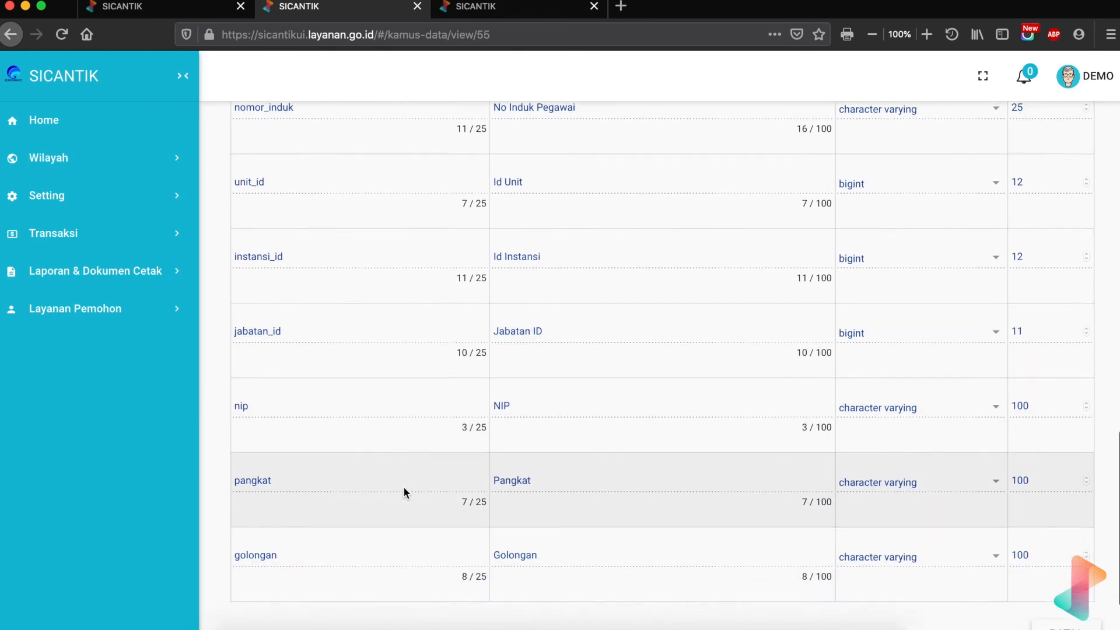
{"action": "scroll", "coordinate": [405, 493], "scroll_direction": "down", "scroll_amount": 2}
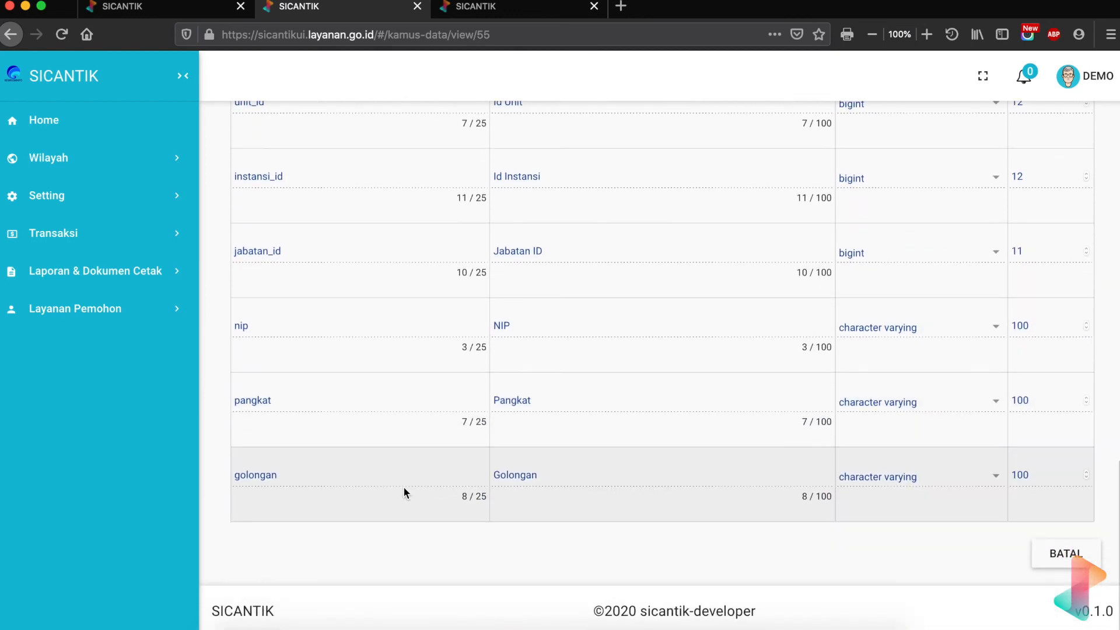
{"action": "scroll", "coordinate": [306, 247], "scroll_direction": "up", "scroll_amount": 15}
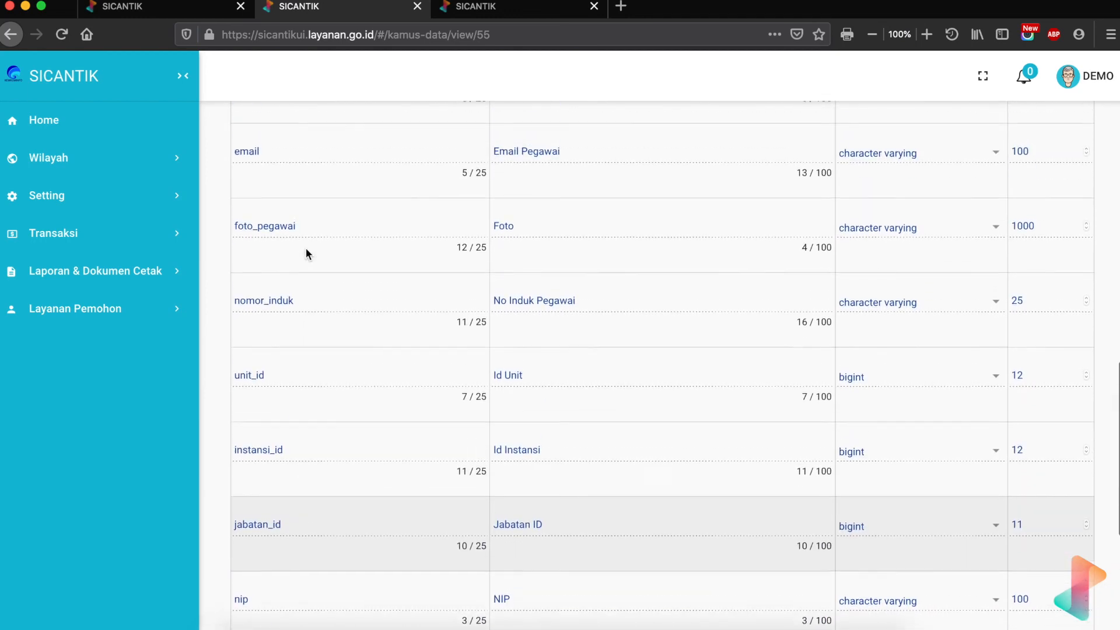
- Complete the petugas query with FROM pegawai WHERE id = $pegawai_id and save it
{"action": "left_click", "coordinate": [150, 8]}
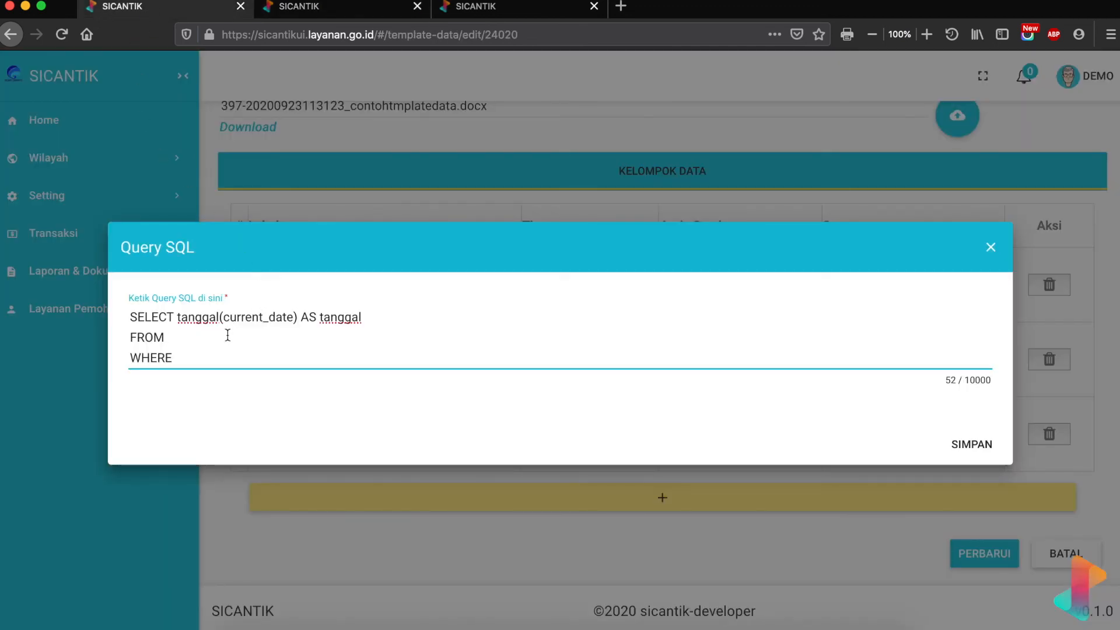
{"action": "type", "text": "pegawai"}
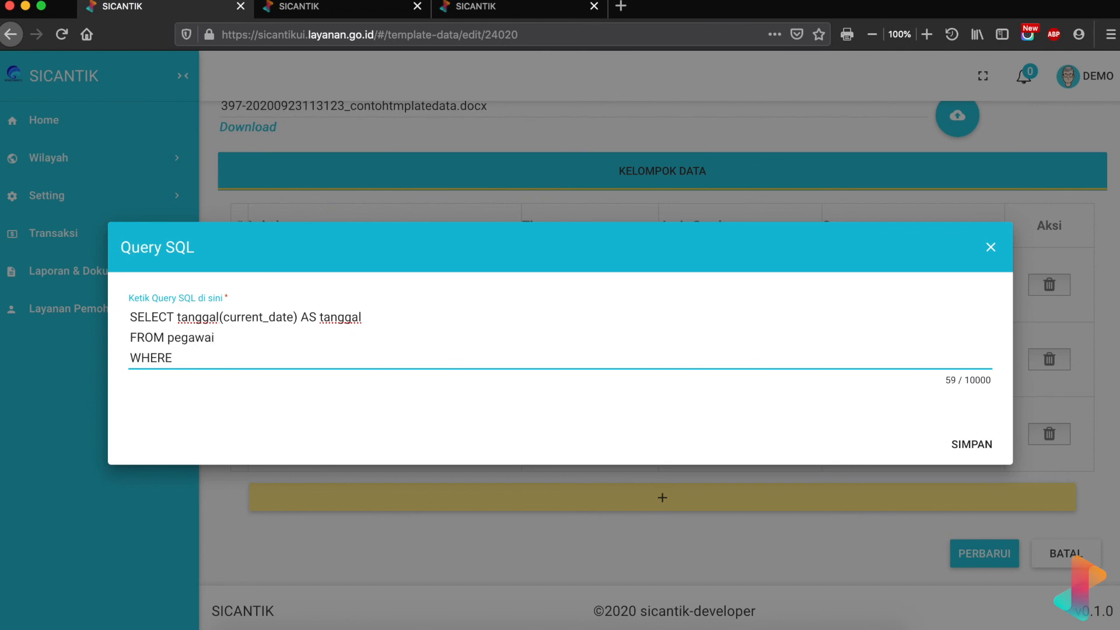
{"action": "left_click", "coordinate": [196, 360]}
{"action": "type", "text": "id = $pegawai_id"}
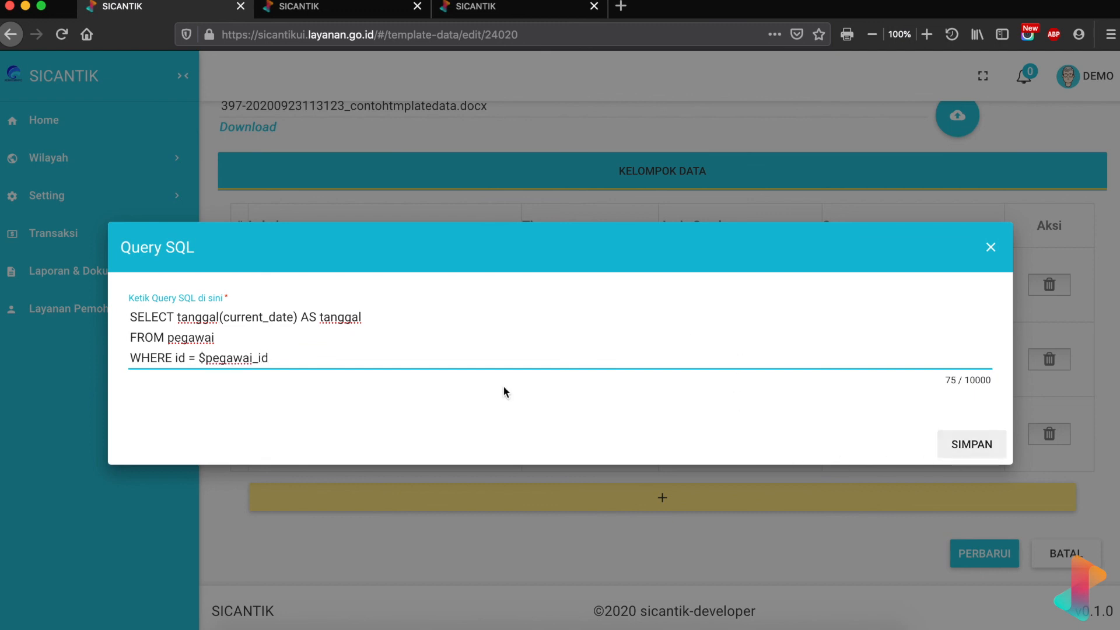
{"action": "left_click_drag", "start_coordinate": [199, 358], "coordinate": [283, 357]}
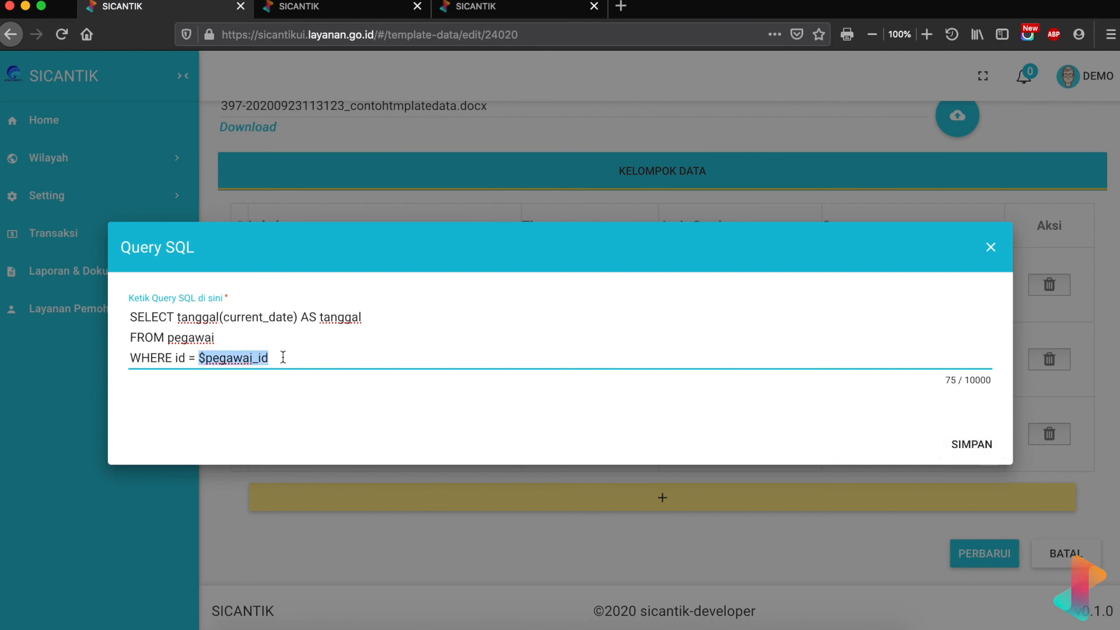
{"action": "left_click", "coordinate": [971, 444]}
{"action": "left_click", "coordinate": [937, 432]}
- Run the petugas test, confirm tanggal is 23 September 2020, and close the results
{"action": "left_click_drag", "start_coordinate": [566, 270], "coordinate": [623, 272]}
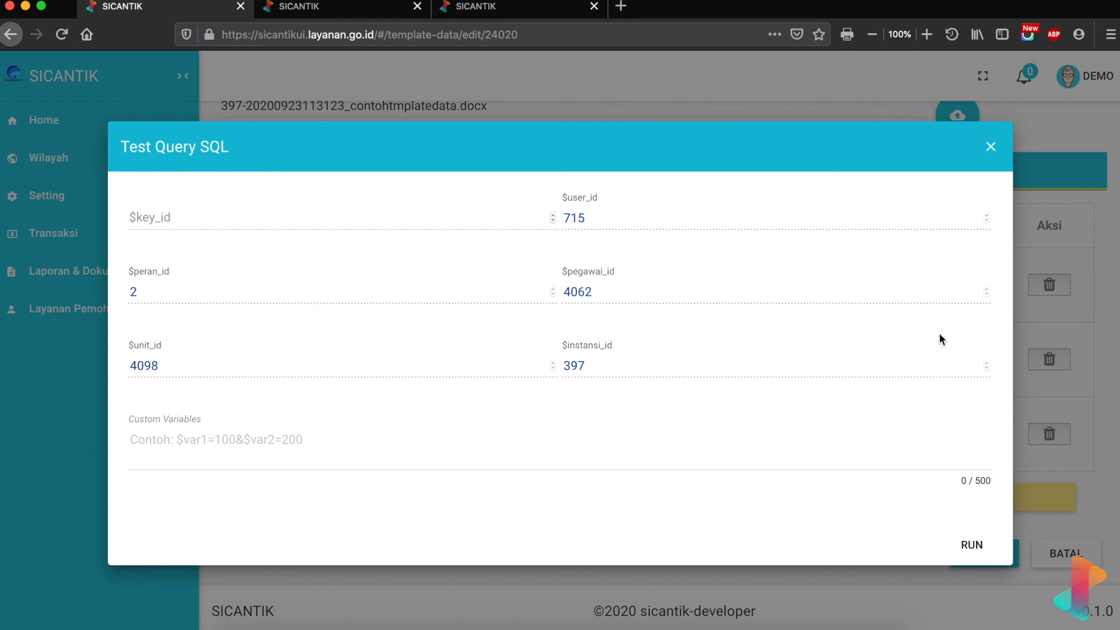
{"action": "left_click", "coordinate": [986, 547]}
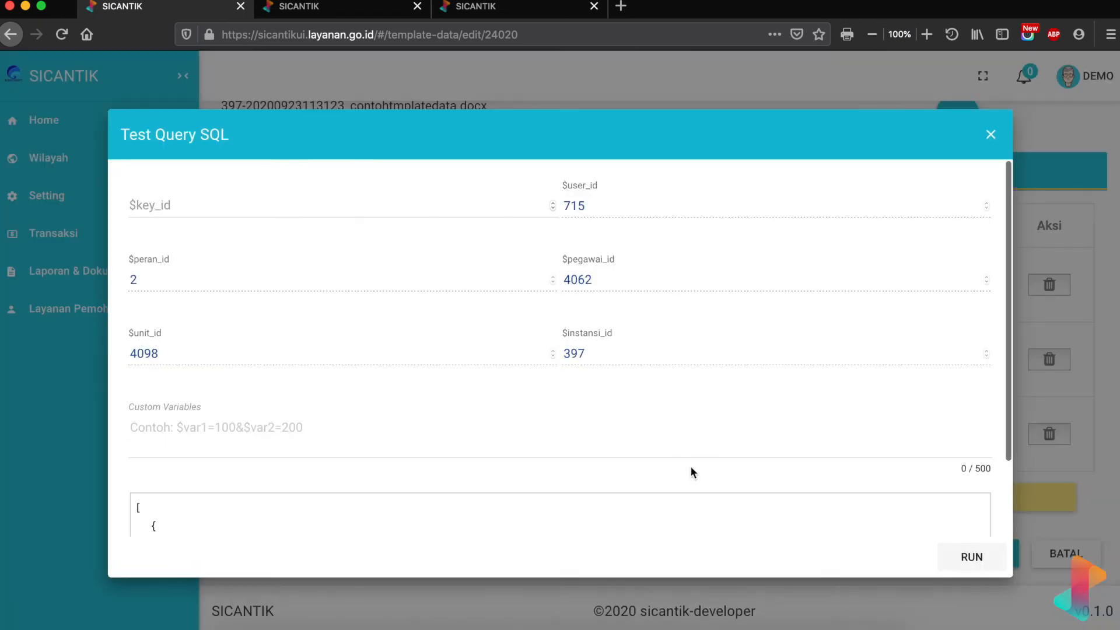
{"action": "scroll", "coordinate": [690, 473], "scroll_direction": "down", "scroll_amount": 3}
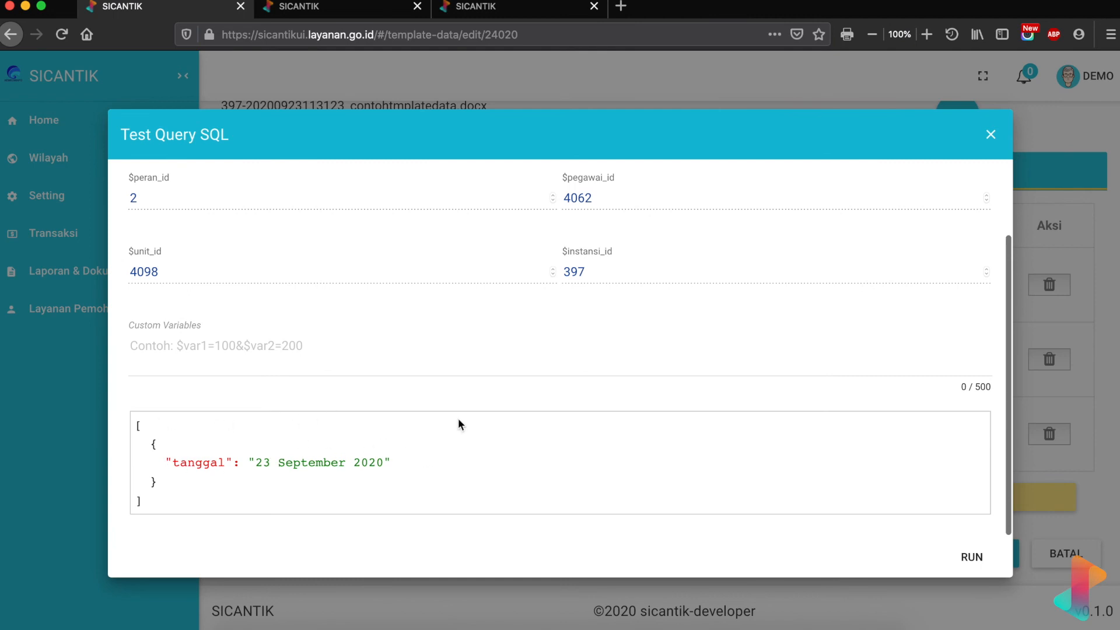
{"action": "scroll", "coordinate": [488, 358], "scroll_direction": "up", "scroll_amount": 3}
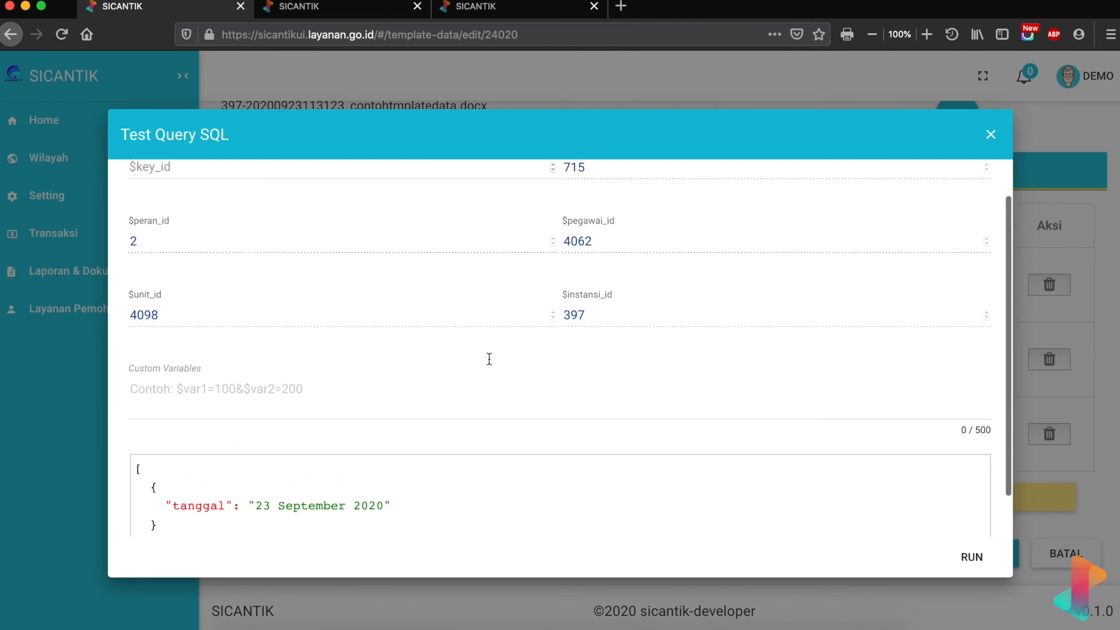
{"action": "left_click", "coordinate": [991, 134]}
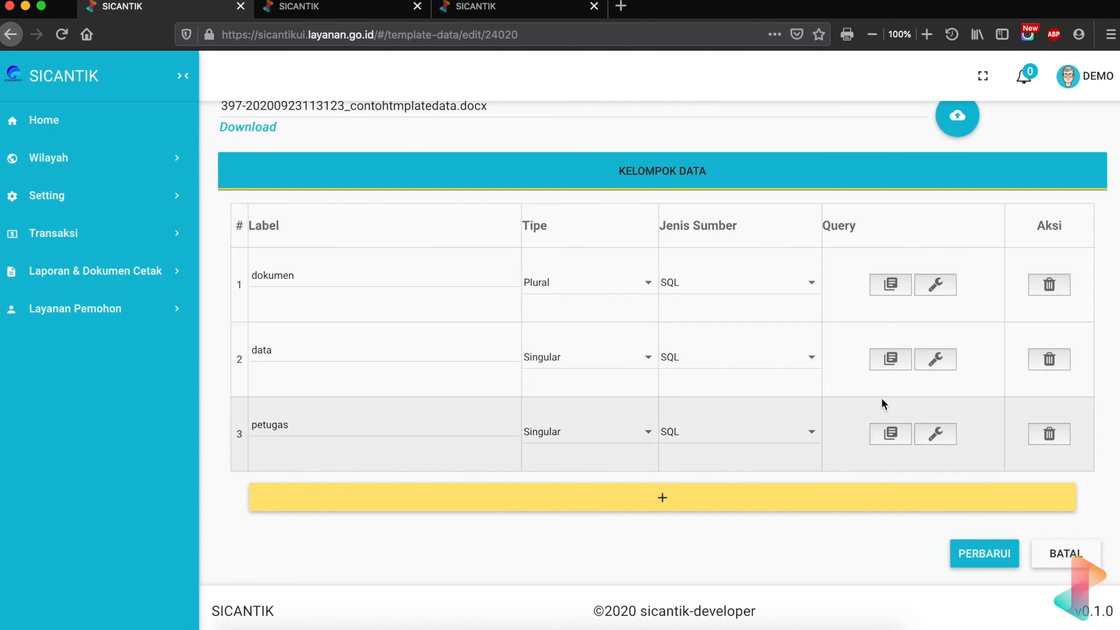
- Add ', nama' to the petugas query's SELECT line, checking the pegawai column names, and save it
{"action": "left_click", "coordinate": [890, 435]}
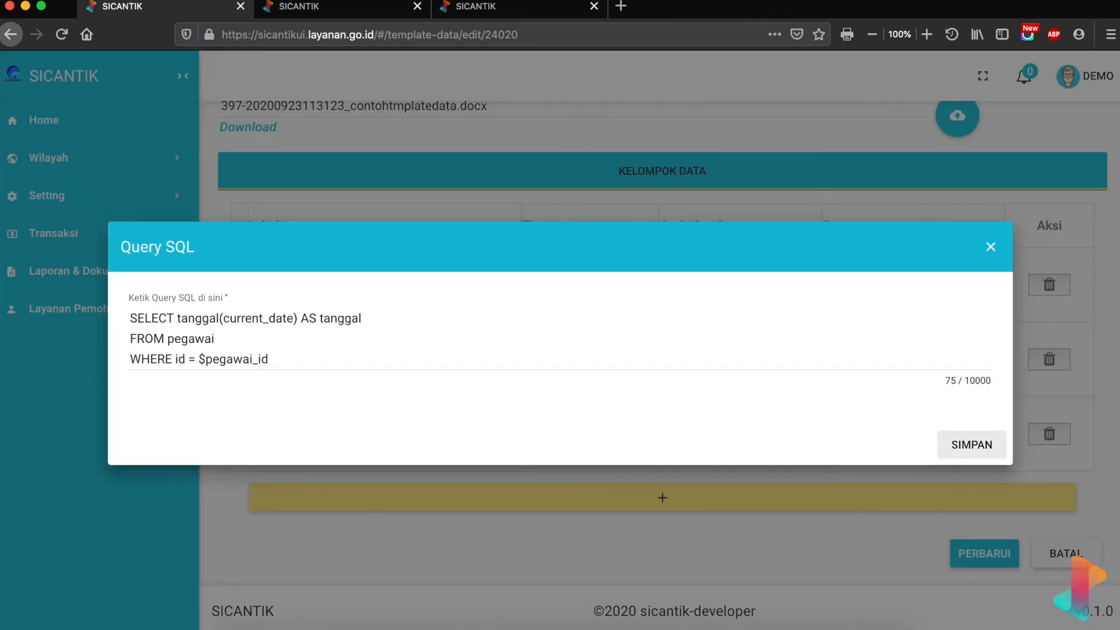
{"action": "left_click", "coordinate": [351, 8]}
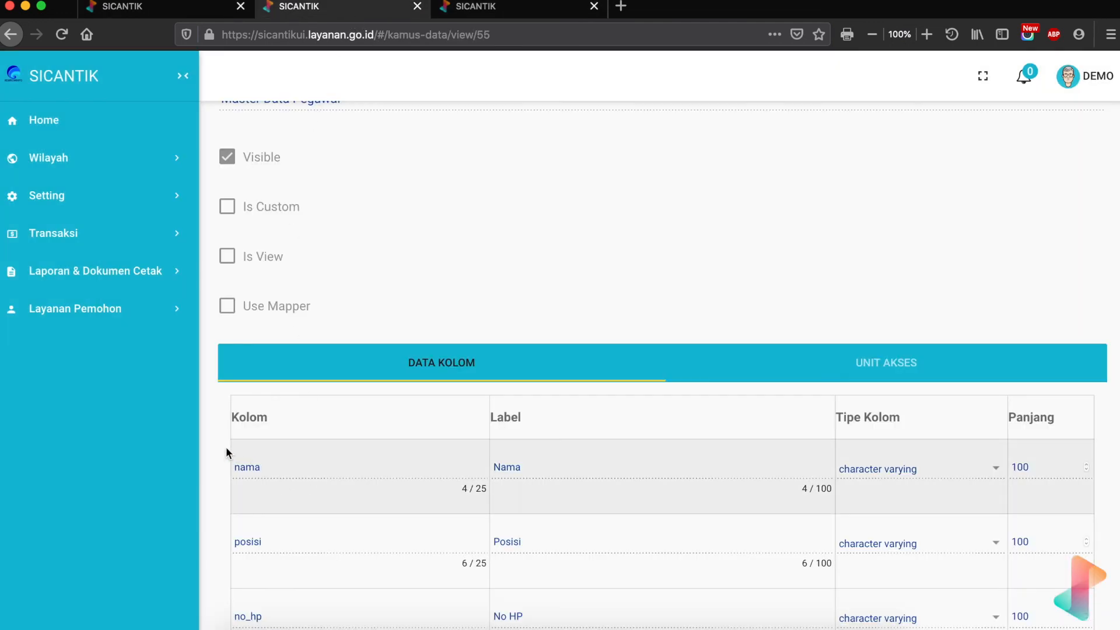
{"action": "left_click", "coordinate": [180, 8]}
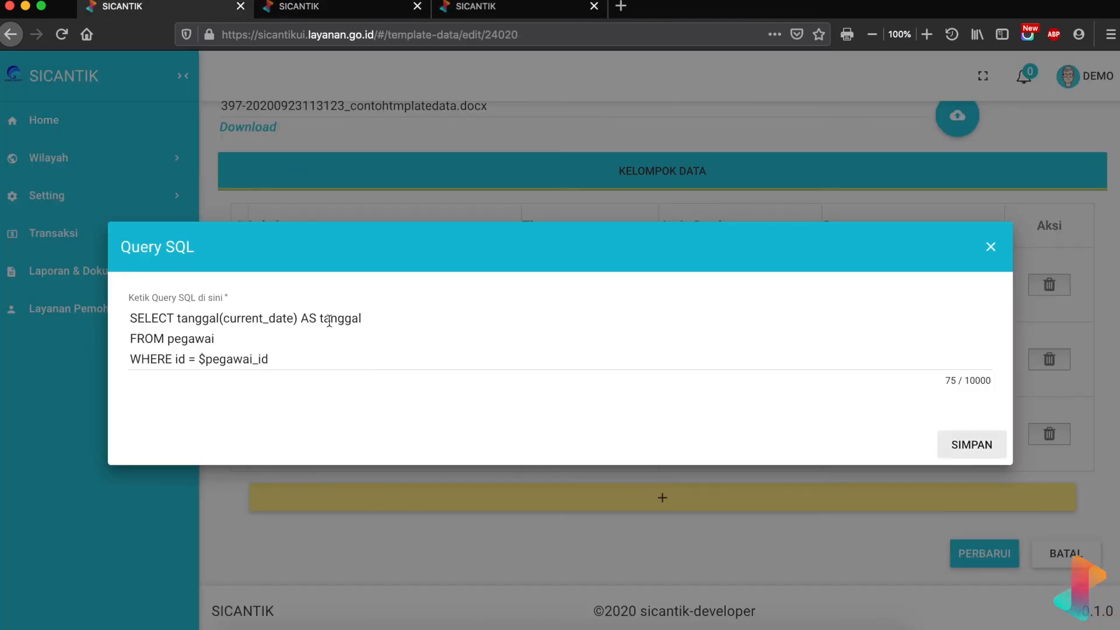
{"action": "left_click", "coordinate": [393, 320]}
{"action": "type", "text": ", nama"}
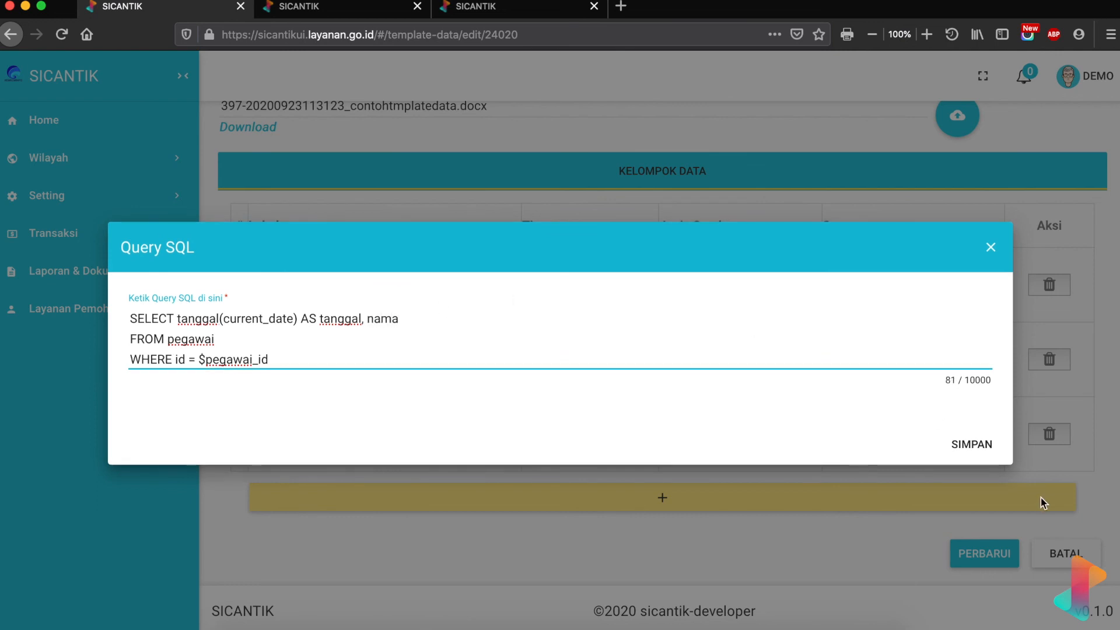
{"action": "left_click", "coordinate": [988, 450]}
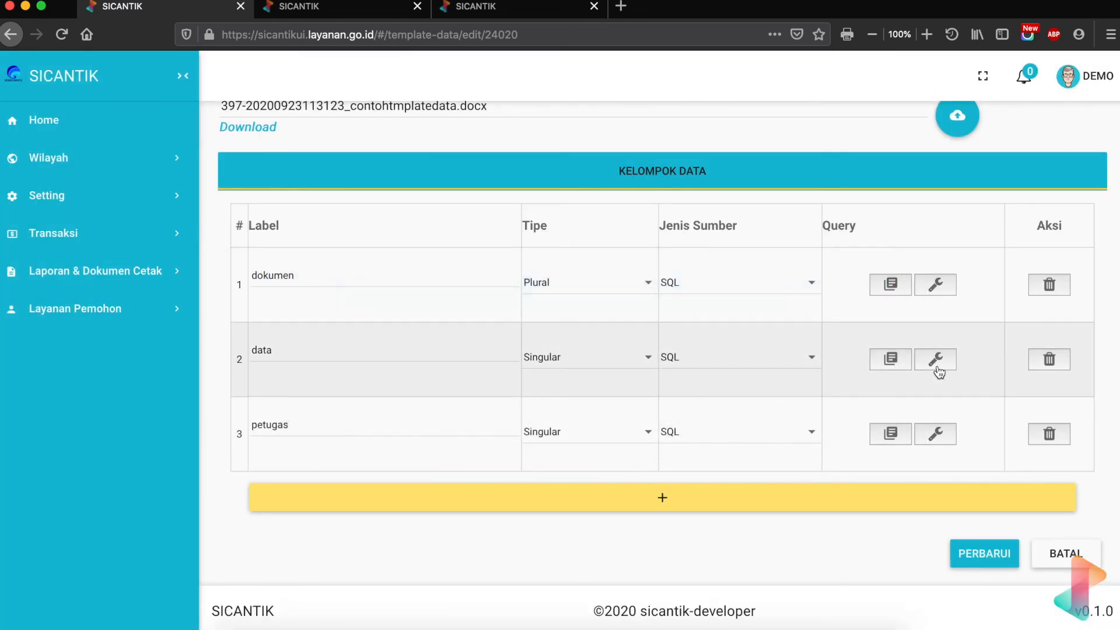
- Test-run the petugas query to confirm it returns tanggal and nama
{"action": "left_click", "coordinate": [936, 434]}
{"action": "left_click", "coordinate": [955, 546]}
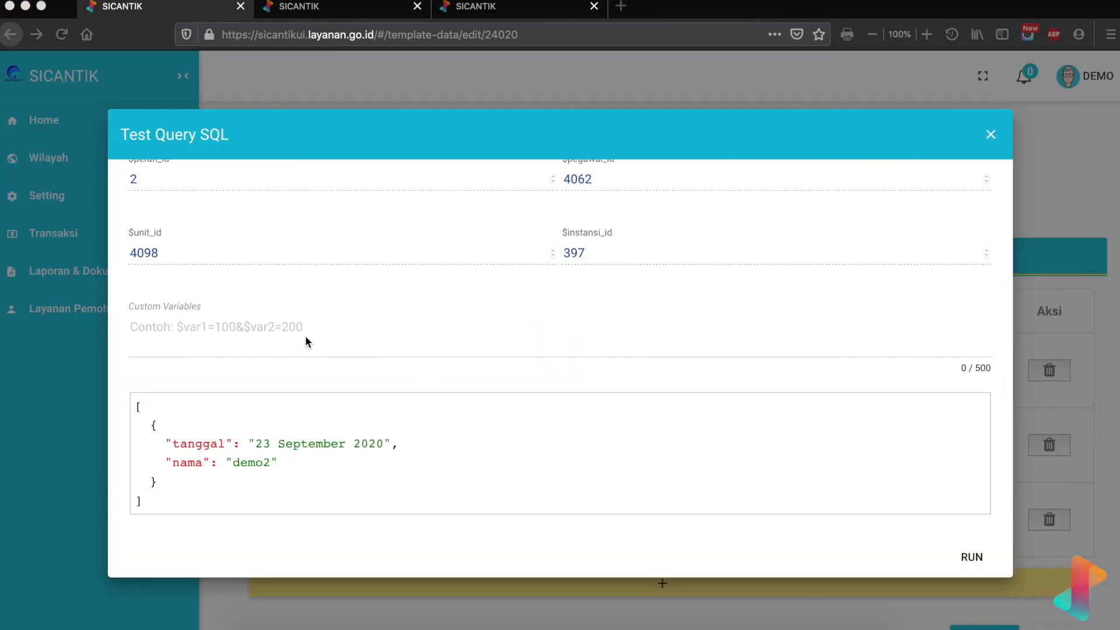
{"action": "left_click", "coordinate": [992, 136]}
{"action": "scroll", "coordinate": [366, 224], "scroll_direction": "down", "scroll_amount": 2}
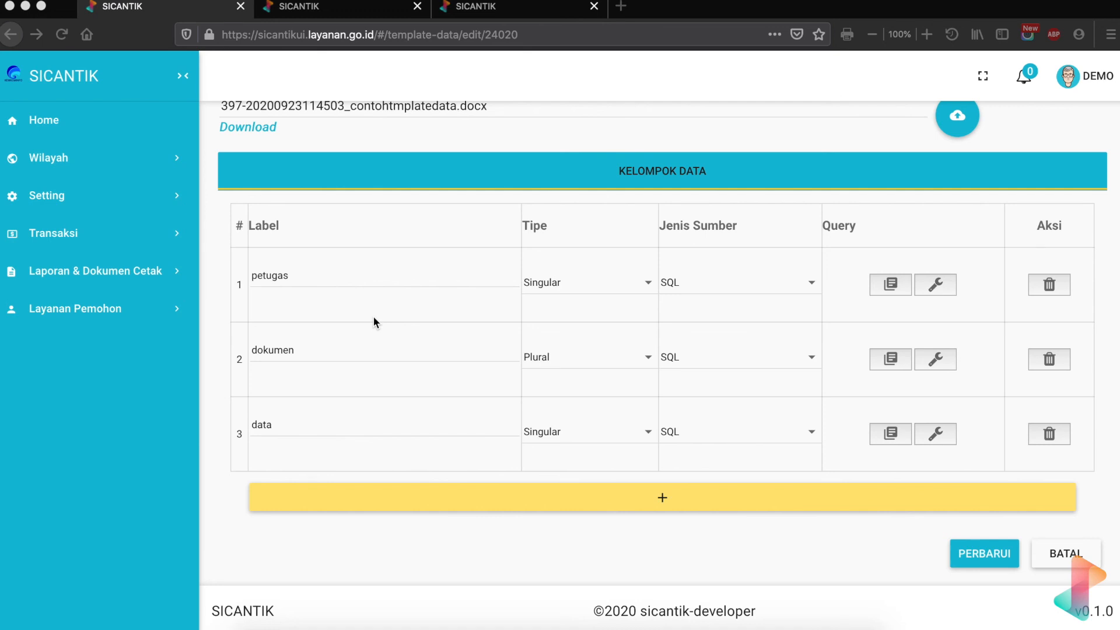
- Switch on 'Output sebagai PDF' for the Cetak Tanda Terima Berkas Kab Demo template and save it with PERBARUI
{"action": "scroll", "coordinate": [373, 317], "scroll_direction": "up", "scroll_amount": 2}
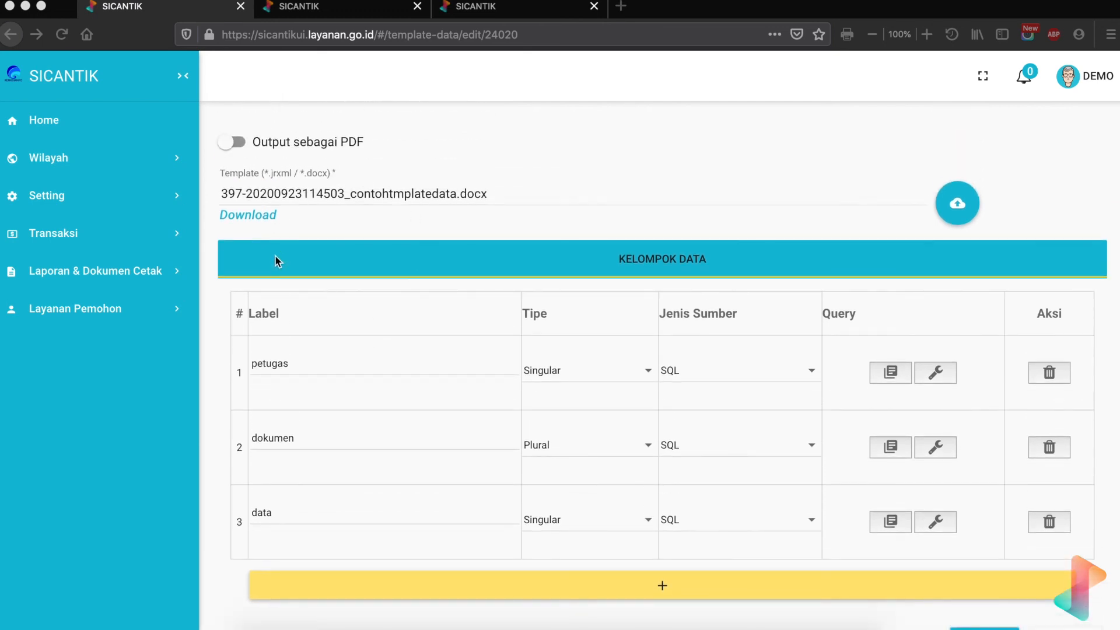
{"action": "scroll", "coordinate": [271, 179], "scroll_direction": "up", "scroll_amount": 2}
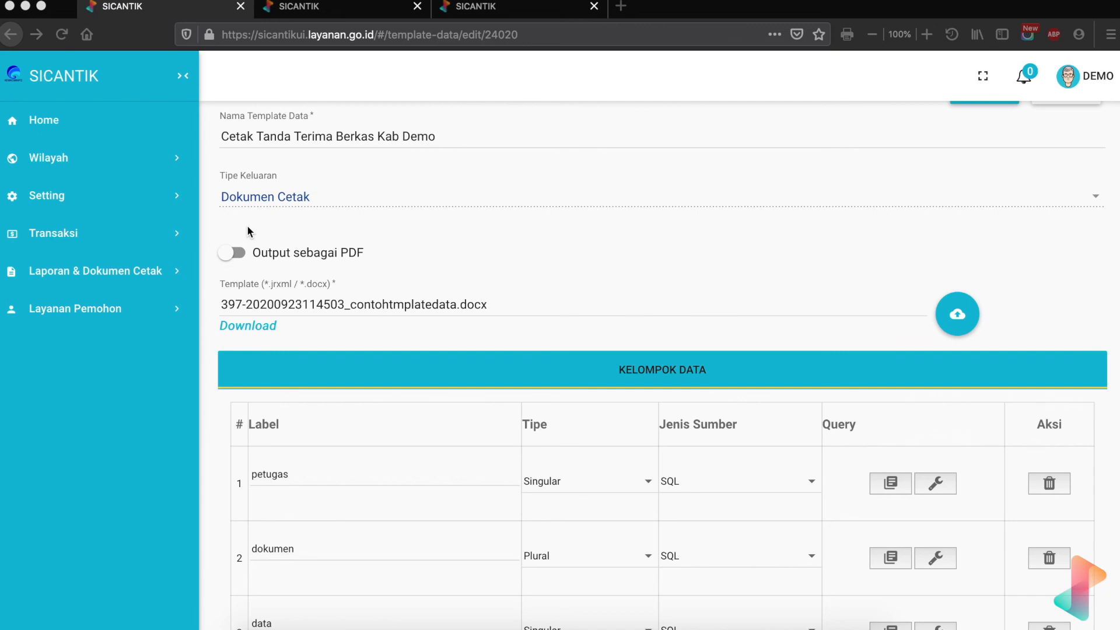
{"action": "left_click", "coordinate": [230, 254]}
{"action": "left_click", "coordinate": [231, 252]}
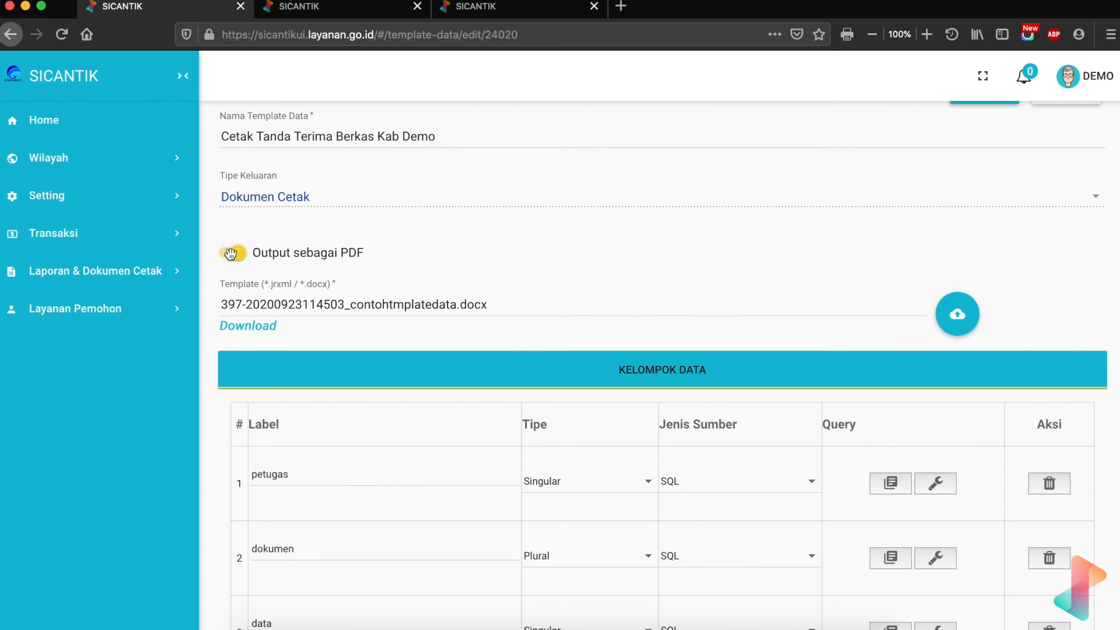
{"action": "scroll", "coordinate": [362, 192], "scroll_direction": "down", "scroll_amount": 3}
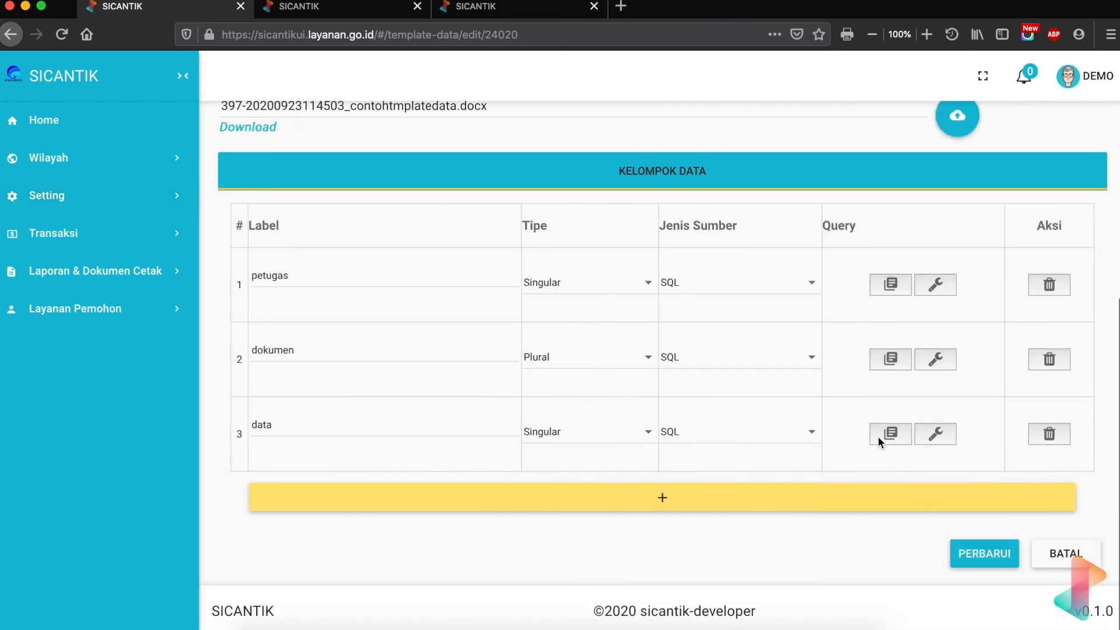
{"action": "left_click", "coordinate": [979, 554]}
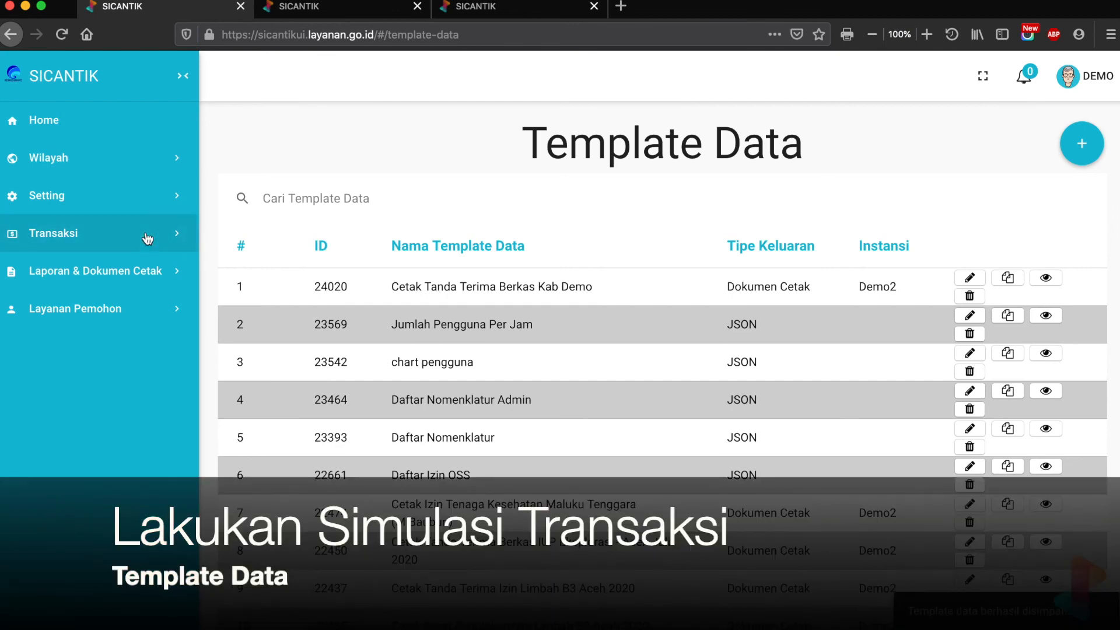
- From Transaksi > Proses Izin Berusaha, print the Tanda Terima Berkas PDF for the 09-09-2020 application
{"action": "left_click", "coordinate": [148, 238]}
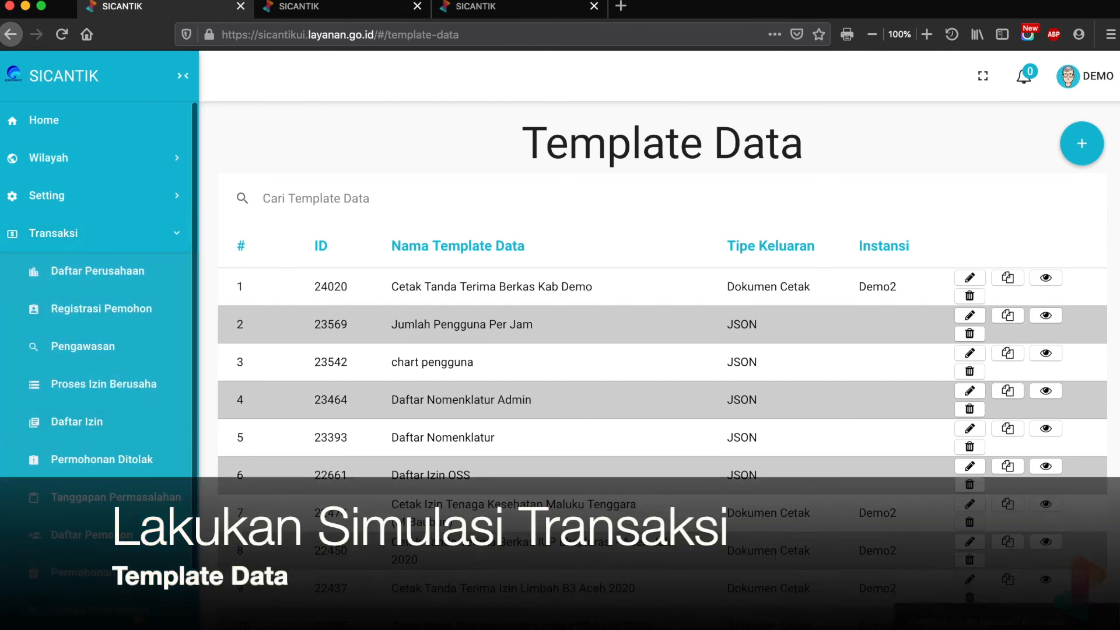
{"action": "left_click", "coordinate": [136, 613]}
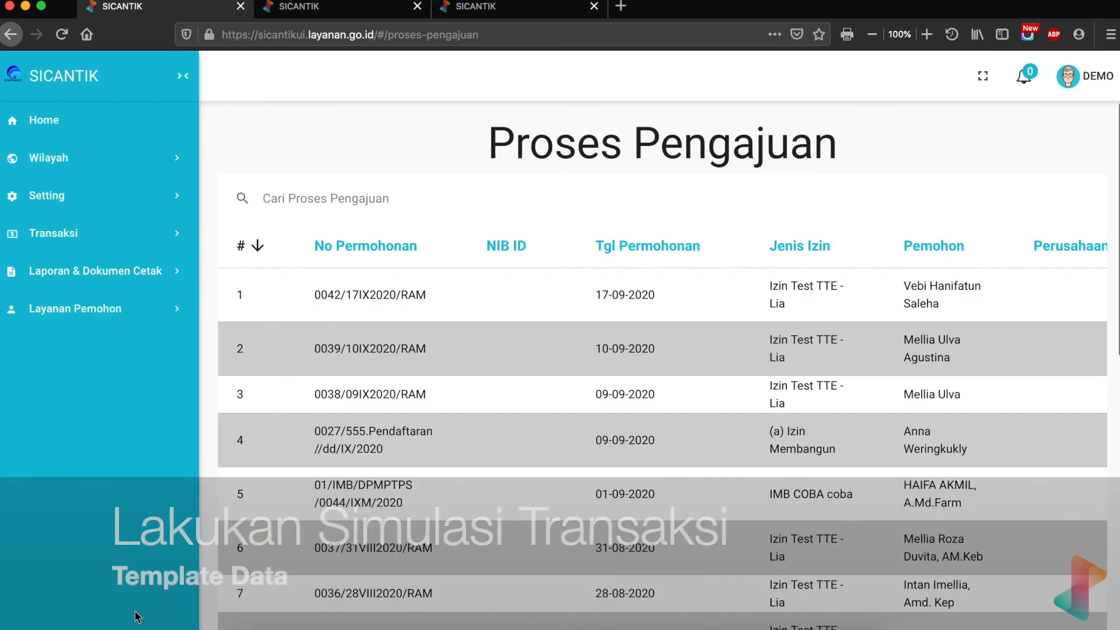
{"action": "scroll", "coordinate": [990, 295], "scroll_direction": "right", "scroll_amount": 2}
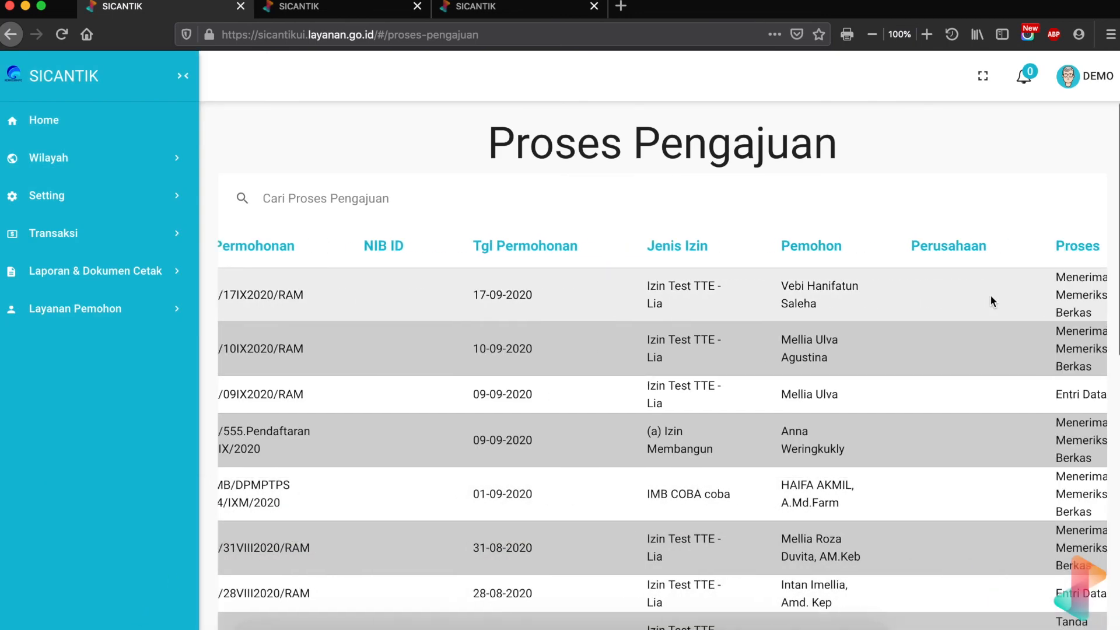
{"action": "scroll", "coordinate": [989, 301], "scroll_direction": "right", "scroll_amount": 3}
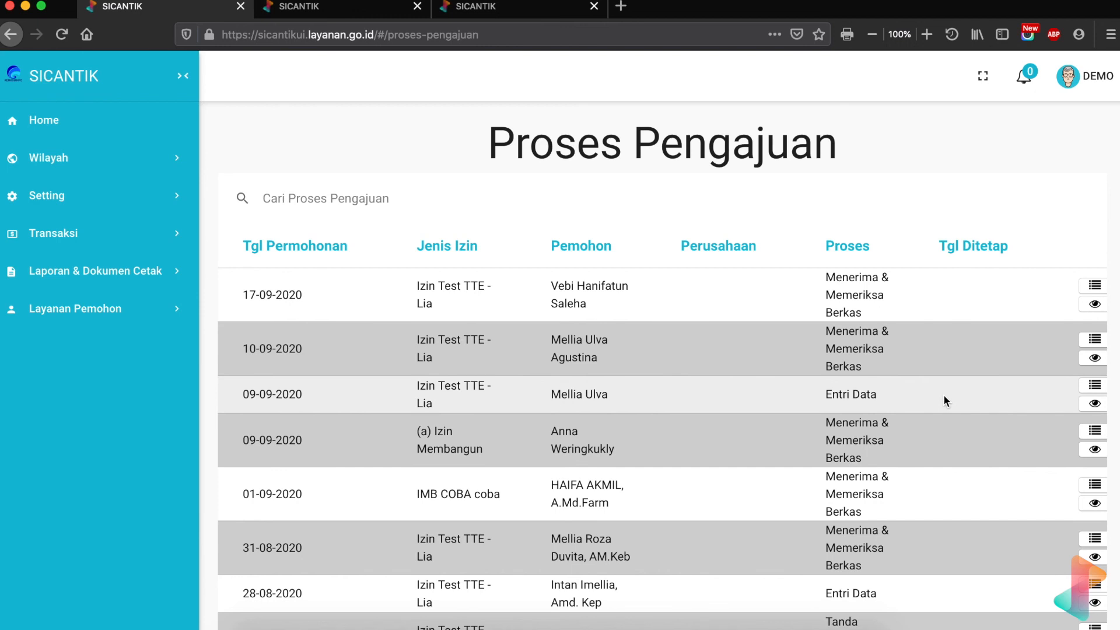
{"action": "left_click", "coordinate": [1090, 387]}
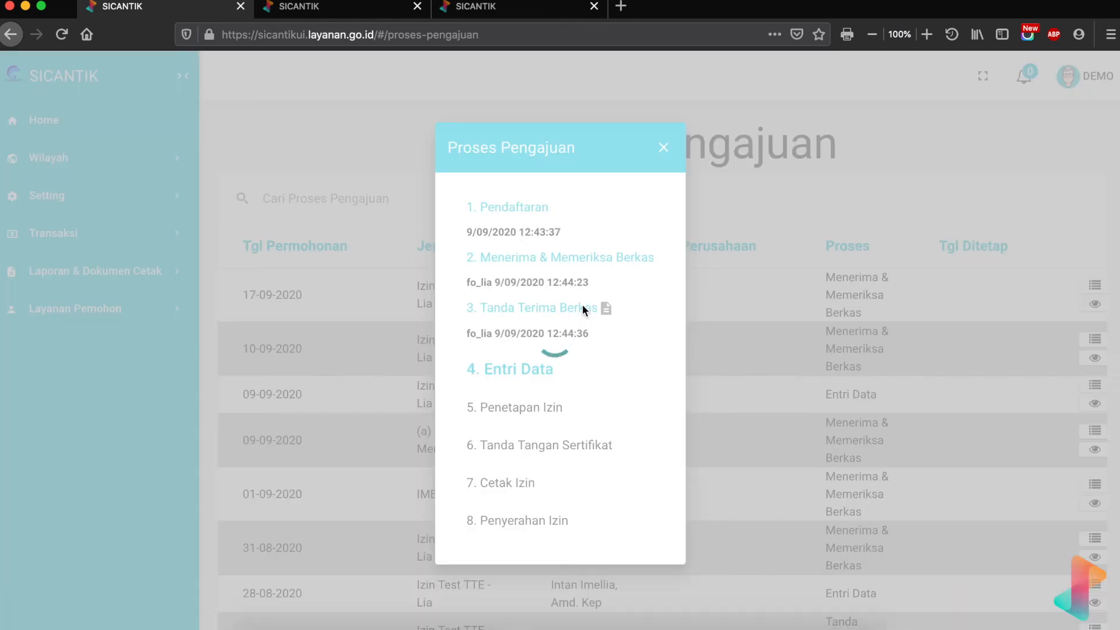
{"action": "left_click", "coordinate": [582, 306]}
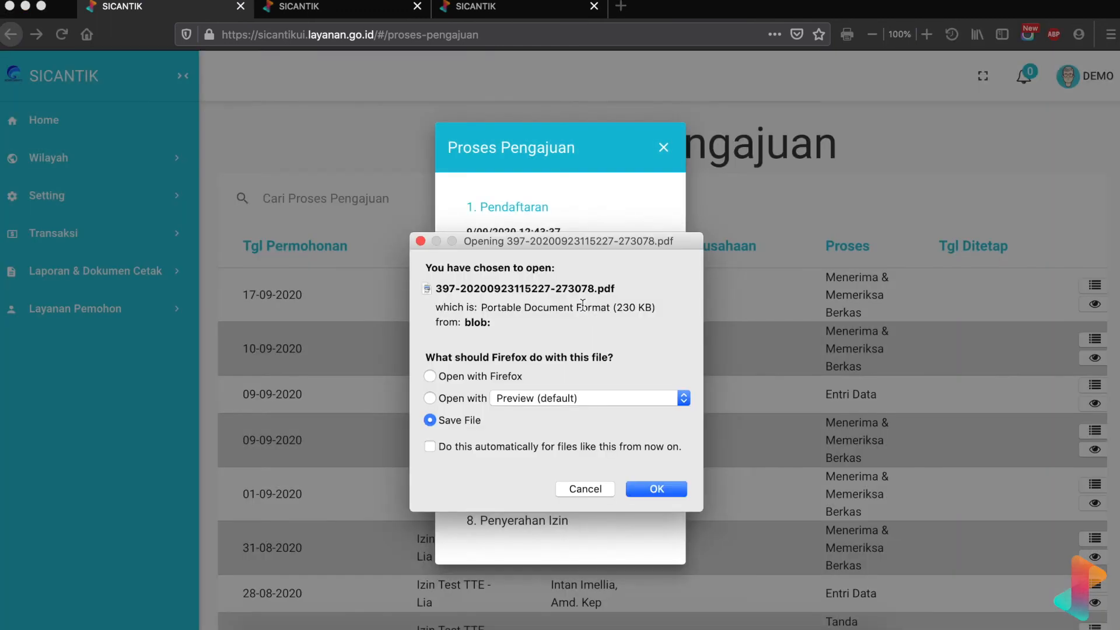
{"action": "left_click", "coordinate": [467, 376]}
{"action": "left_click", "coordinate": [645, 489]}
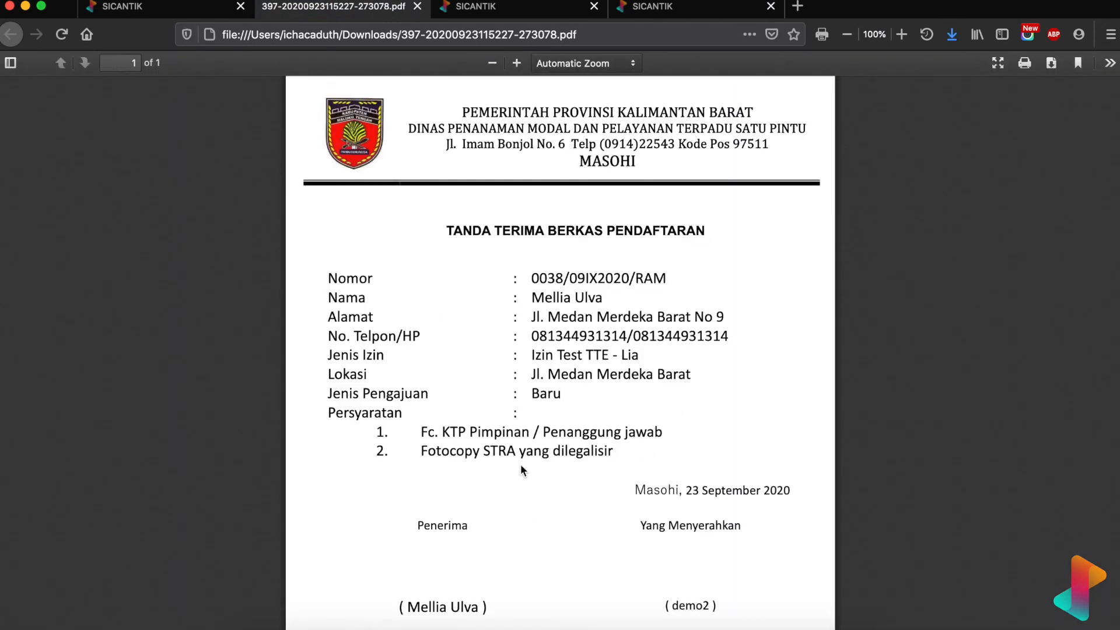
{"action": "scroll", "coordinate": [564, 464], "scroll_direction": "down", "scroll_amount": 3}
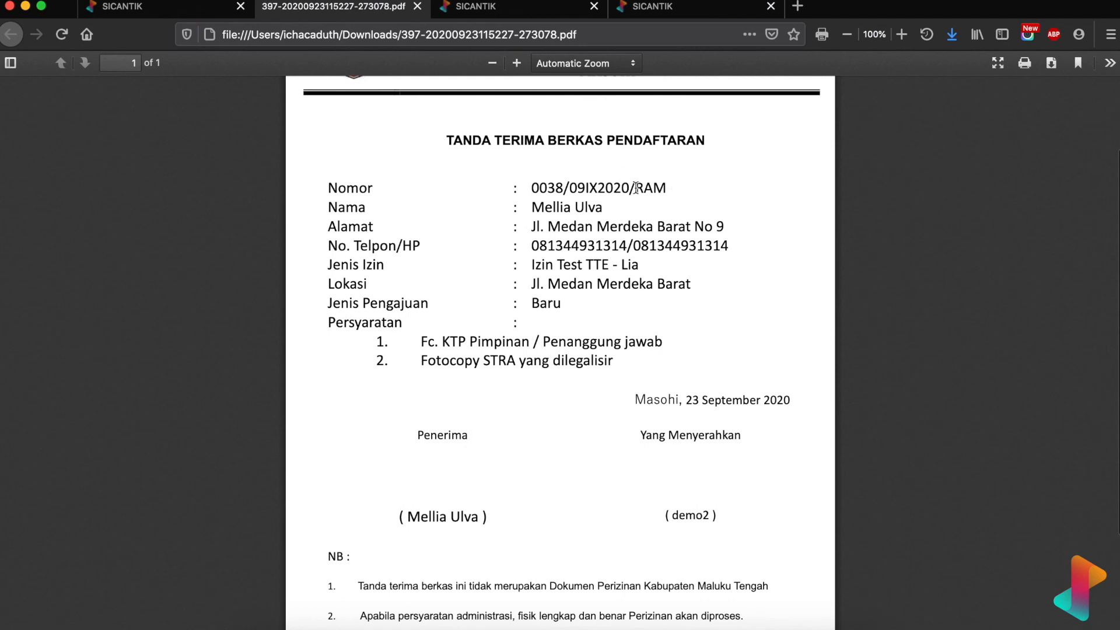
{"action": "scroll", "coordinate": [609, 330], "scroll_direction": "down", "scroll_amount": 5}
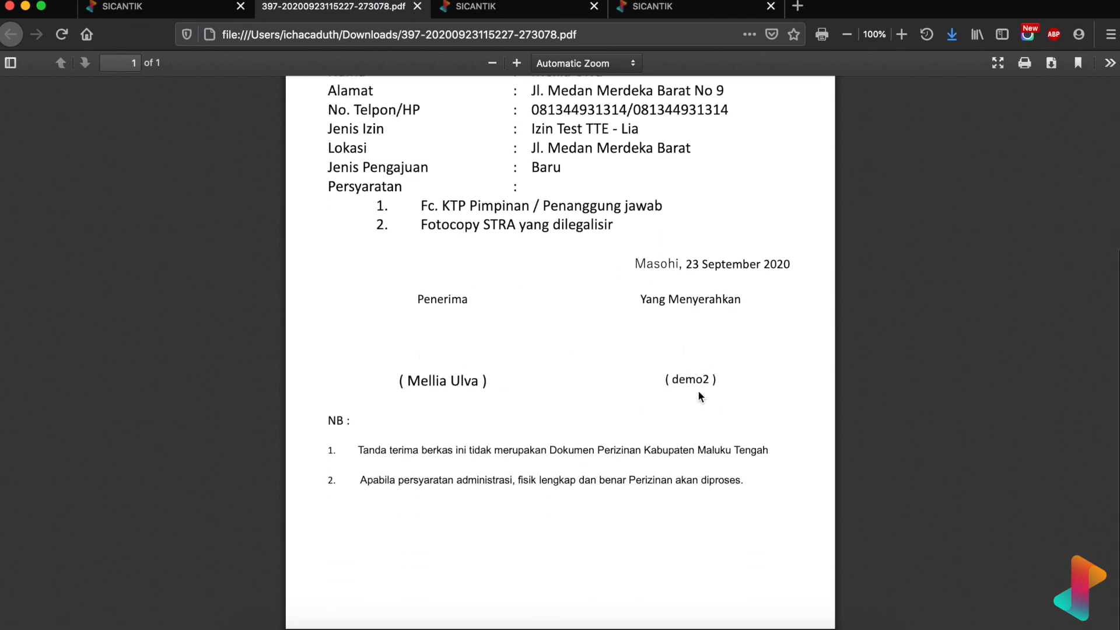
{"action": "scroll", "coordinate": [612, 260], "scroll_direction": "up", "scroll_amount": 3}
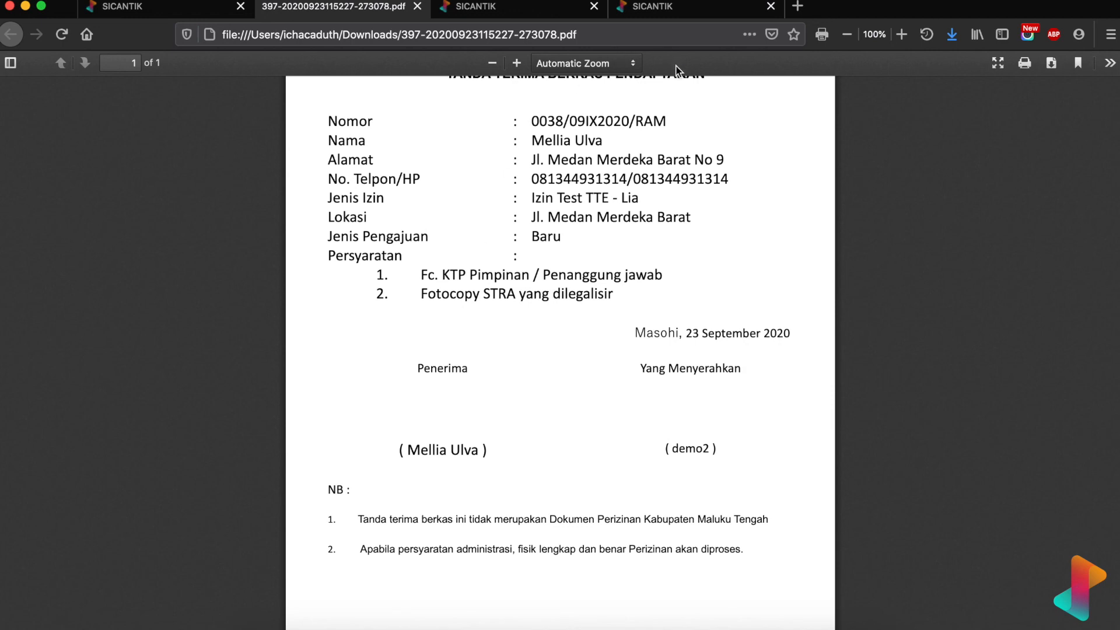
{"action": "left_click", "coordinate": [211, 15]}
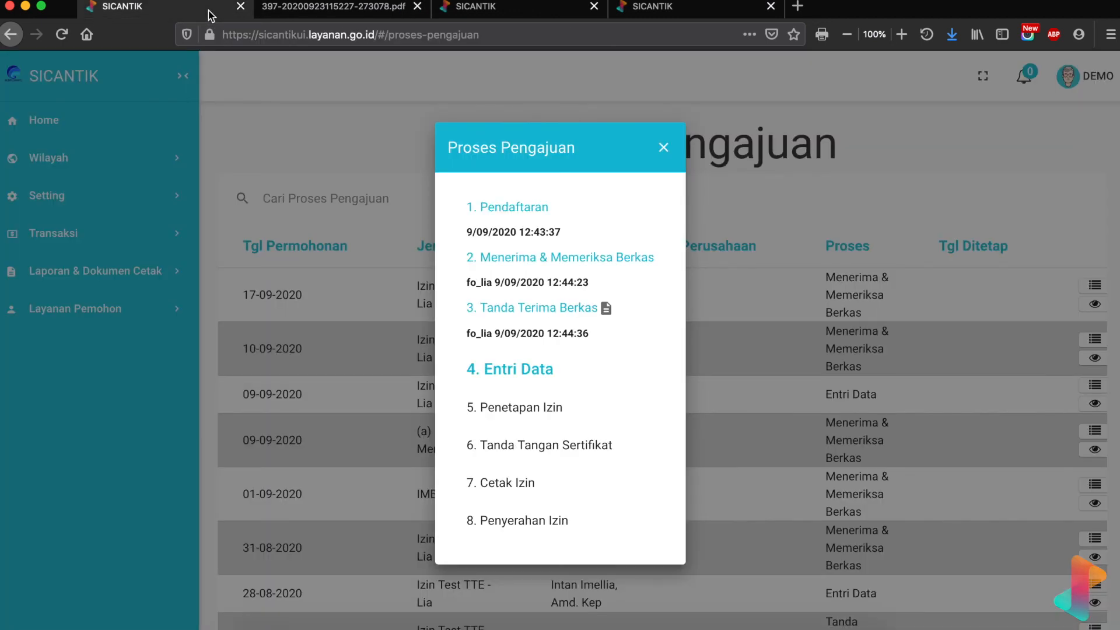
- Close the Proses Pengajuan processing-steps dialog
{"action": "left_click", "coordinate": [663, 148]}
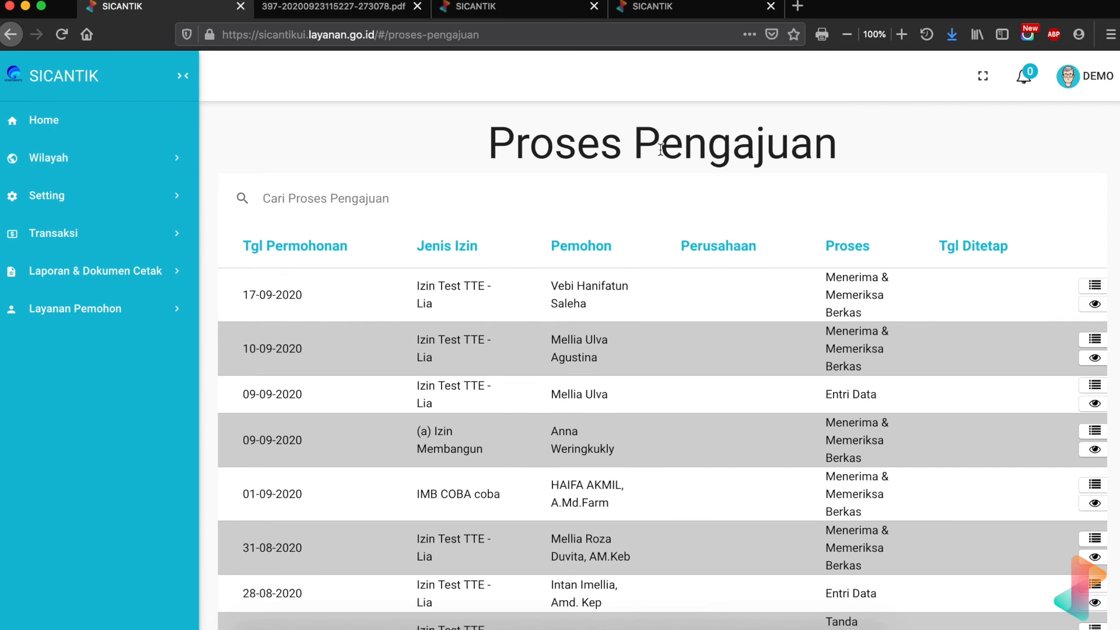